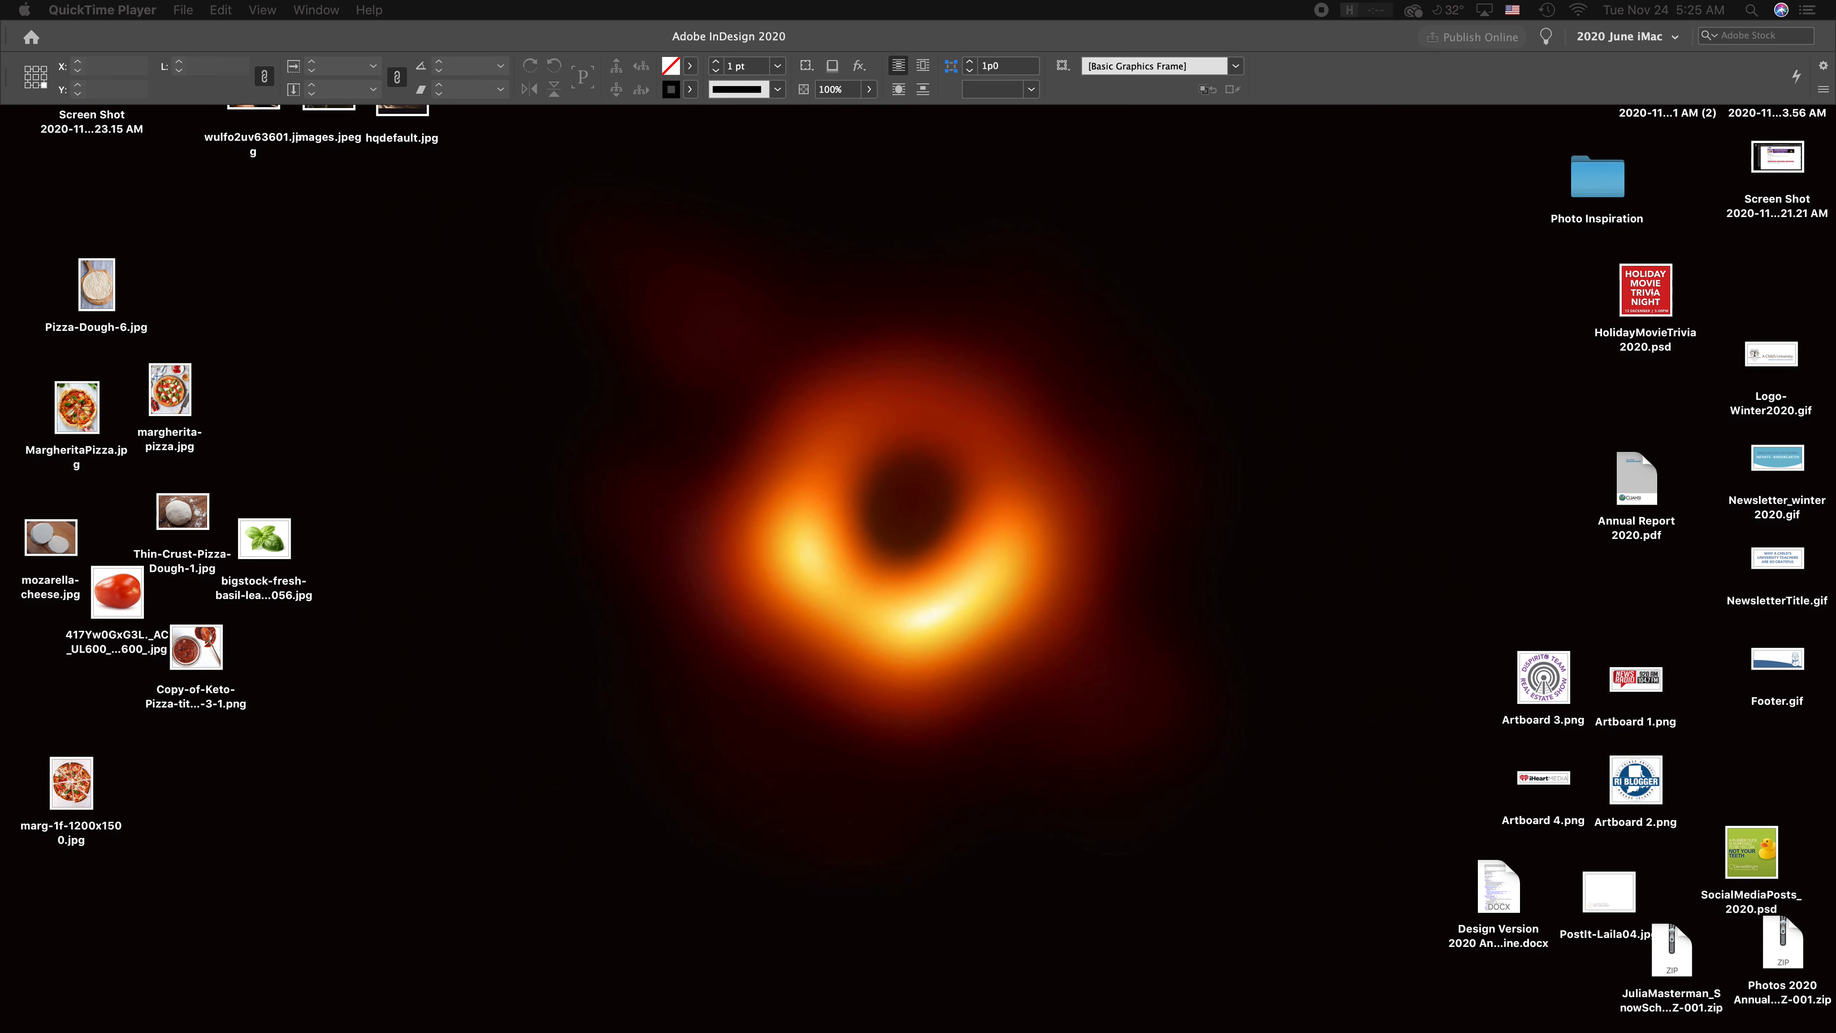
Step: Start a new document and pick the mobile iPad Retina preset, 2048 x 1536 px
{"action": "key", "text": "super+n"}
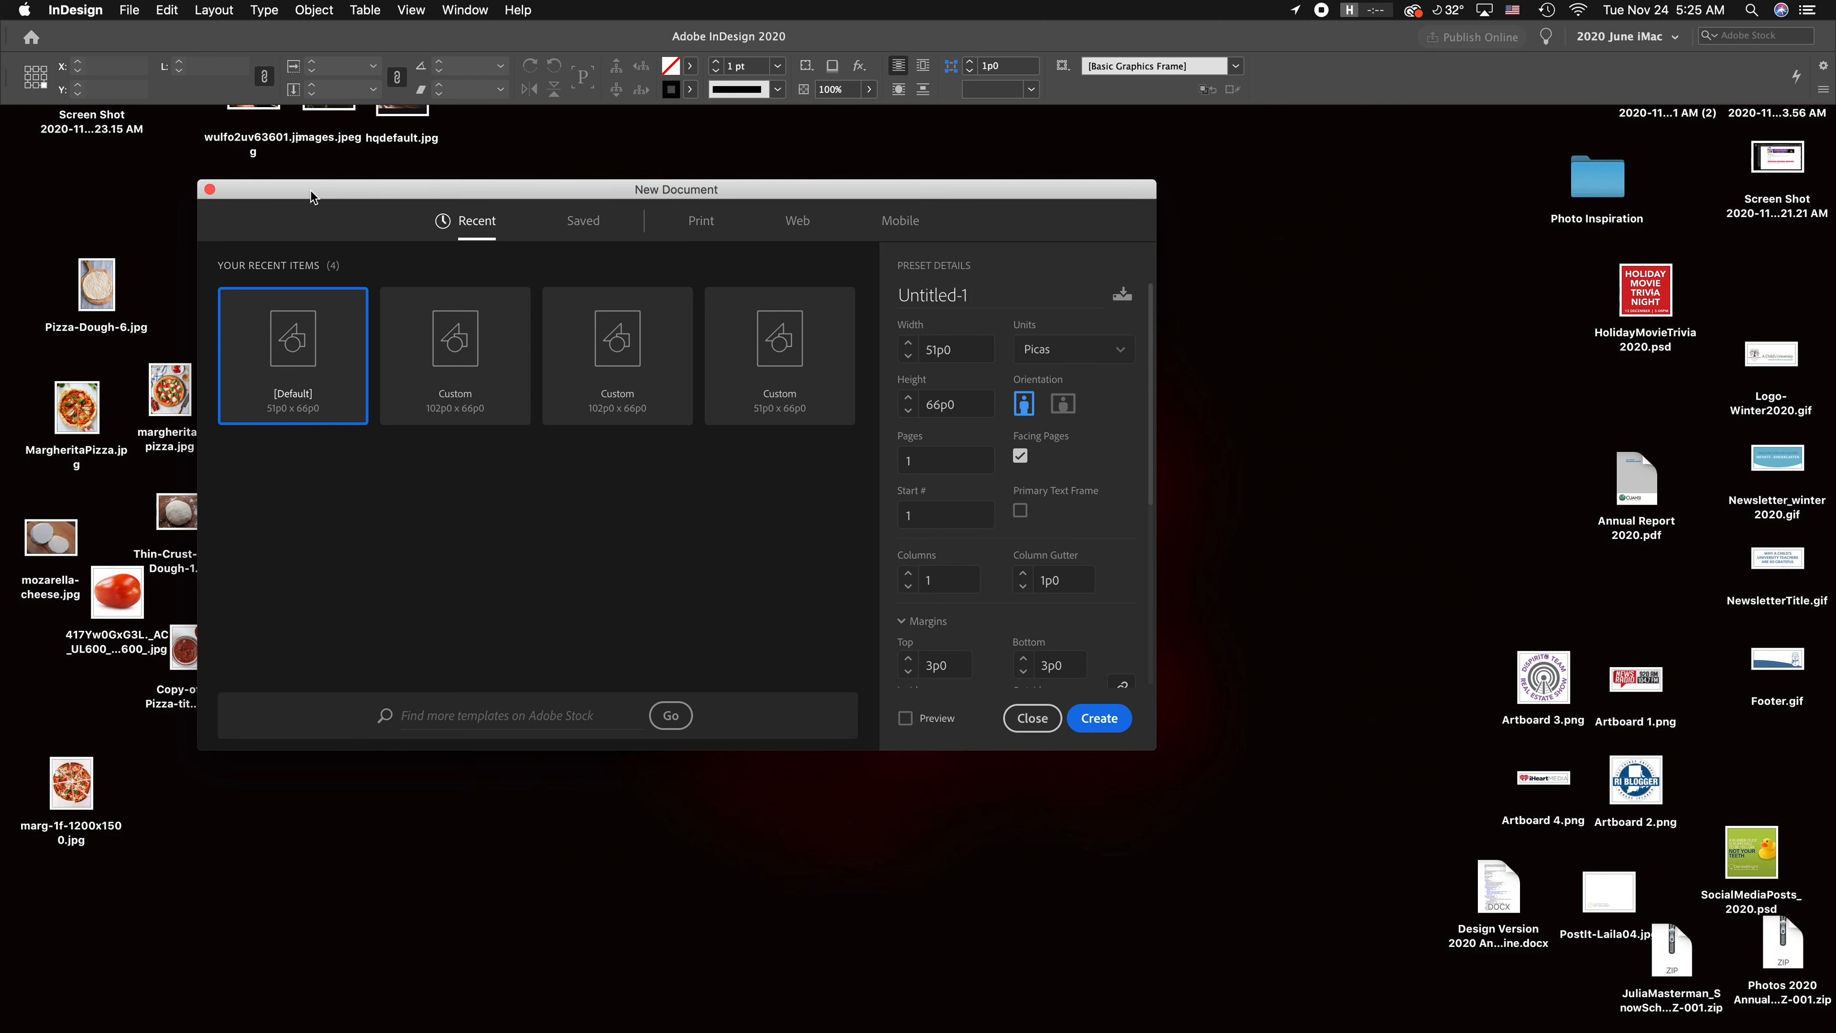
{"action": "left_click_drag", "start_coordinate": [338, 190], "coordinate": [396, 198]}
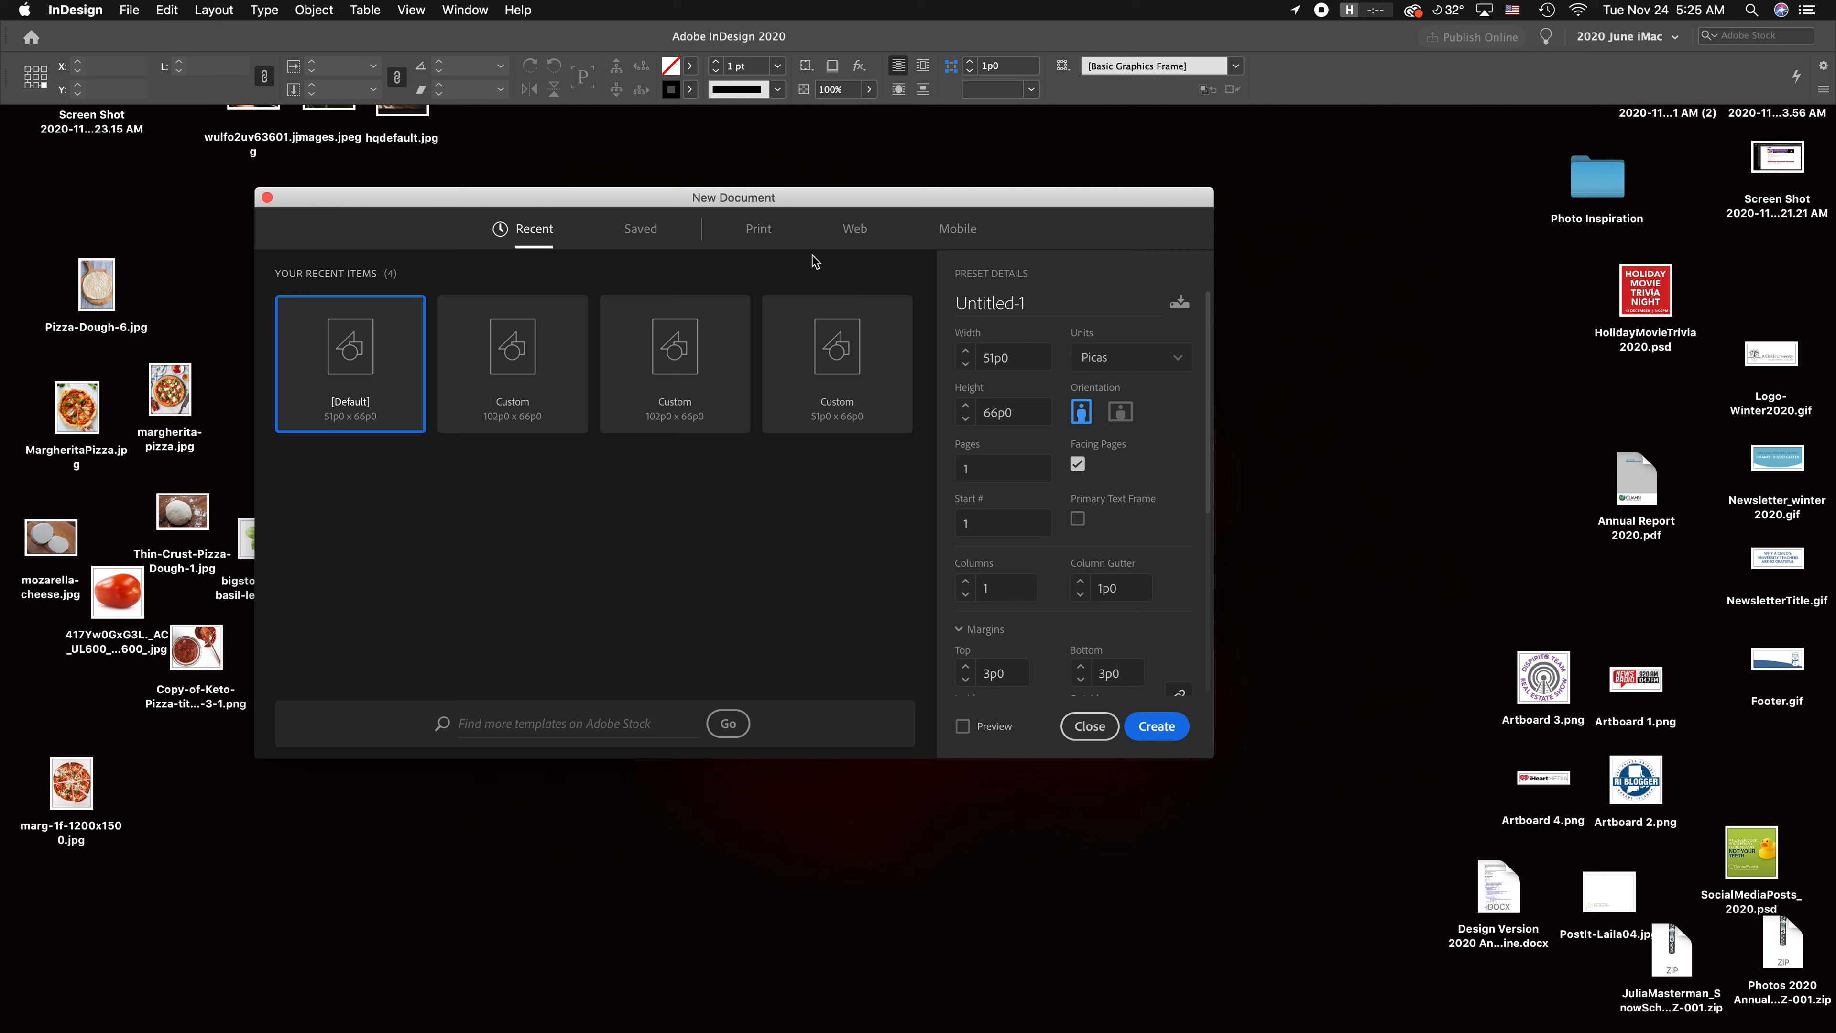
{"action": "left_click", "coordinate": [981, 229]}
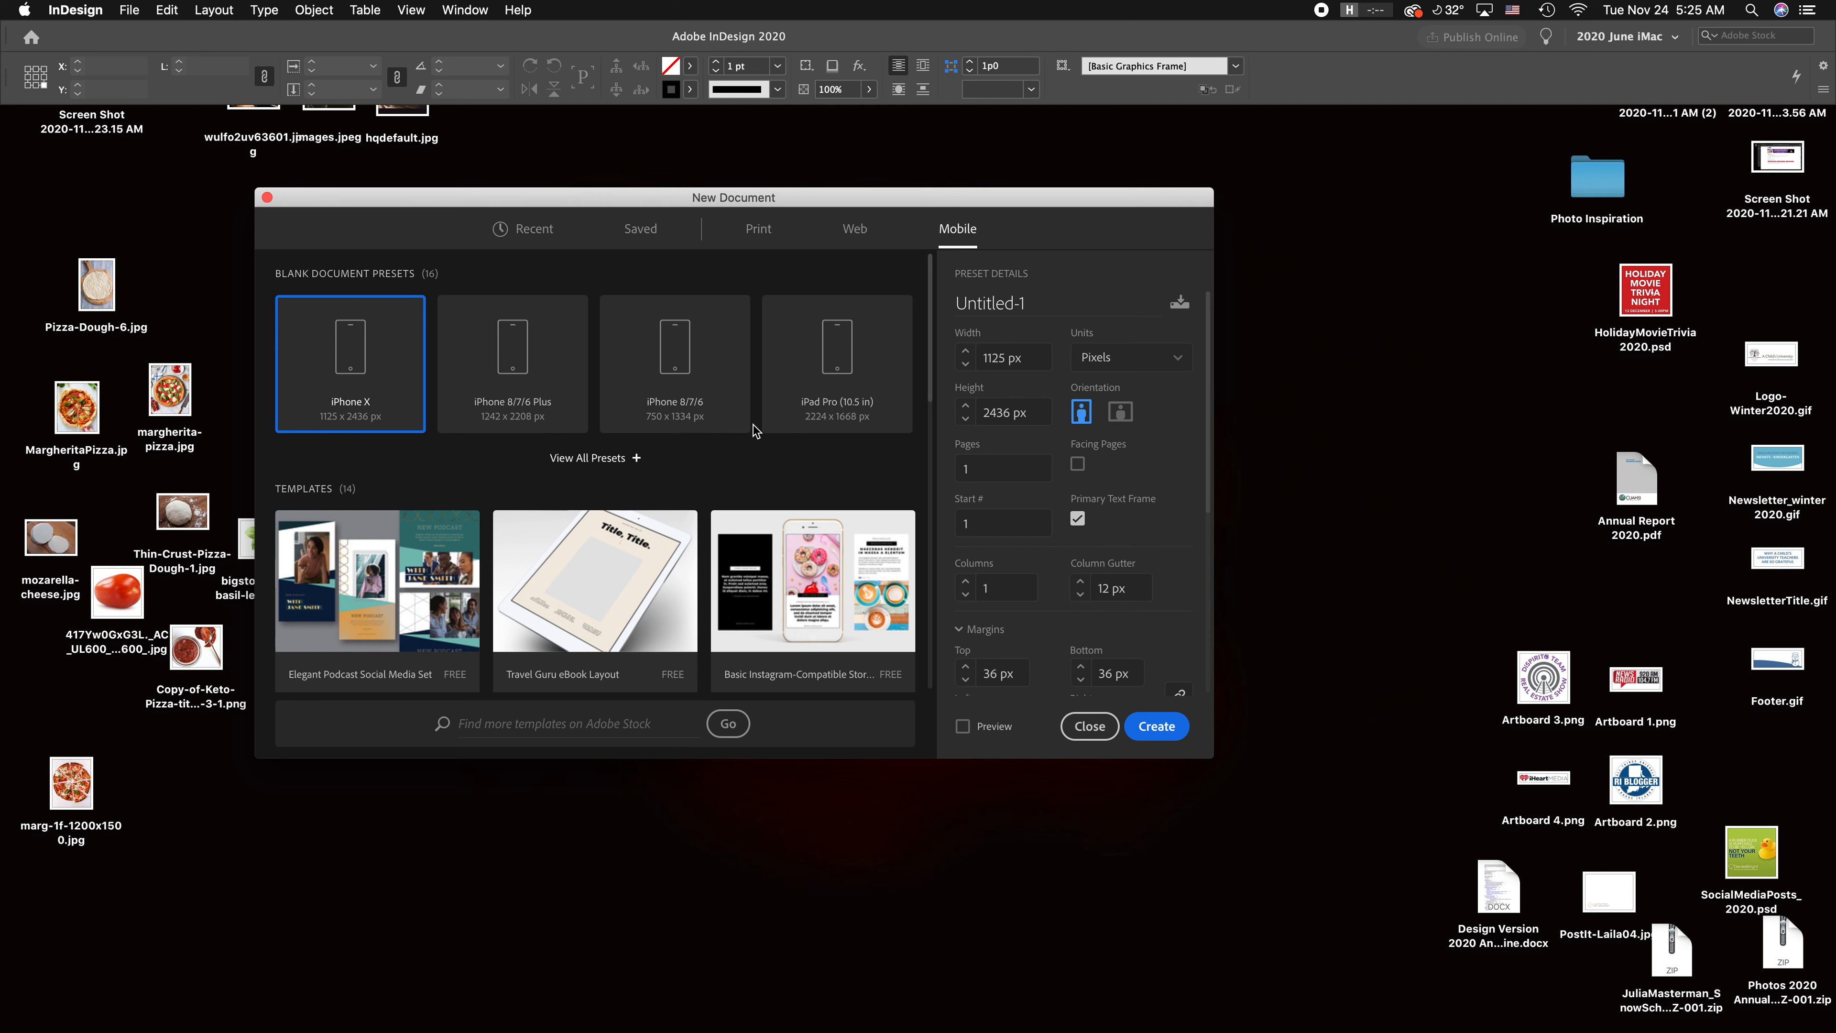
{"action": "left_click", "coordinate": [850, 410]}
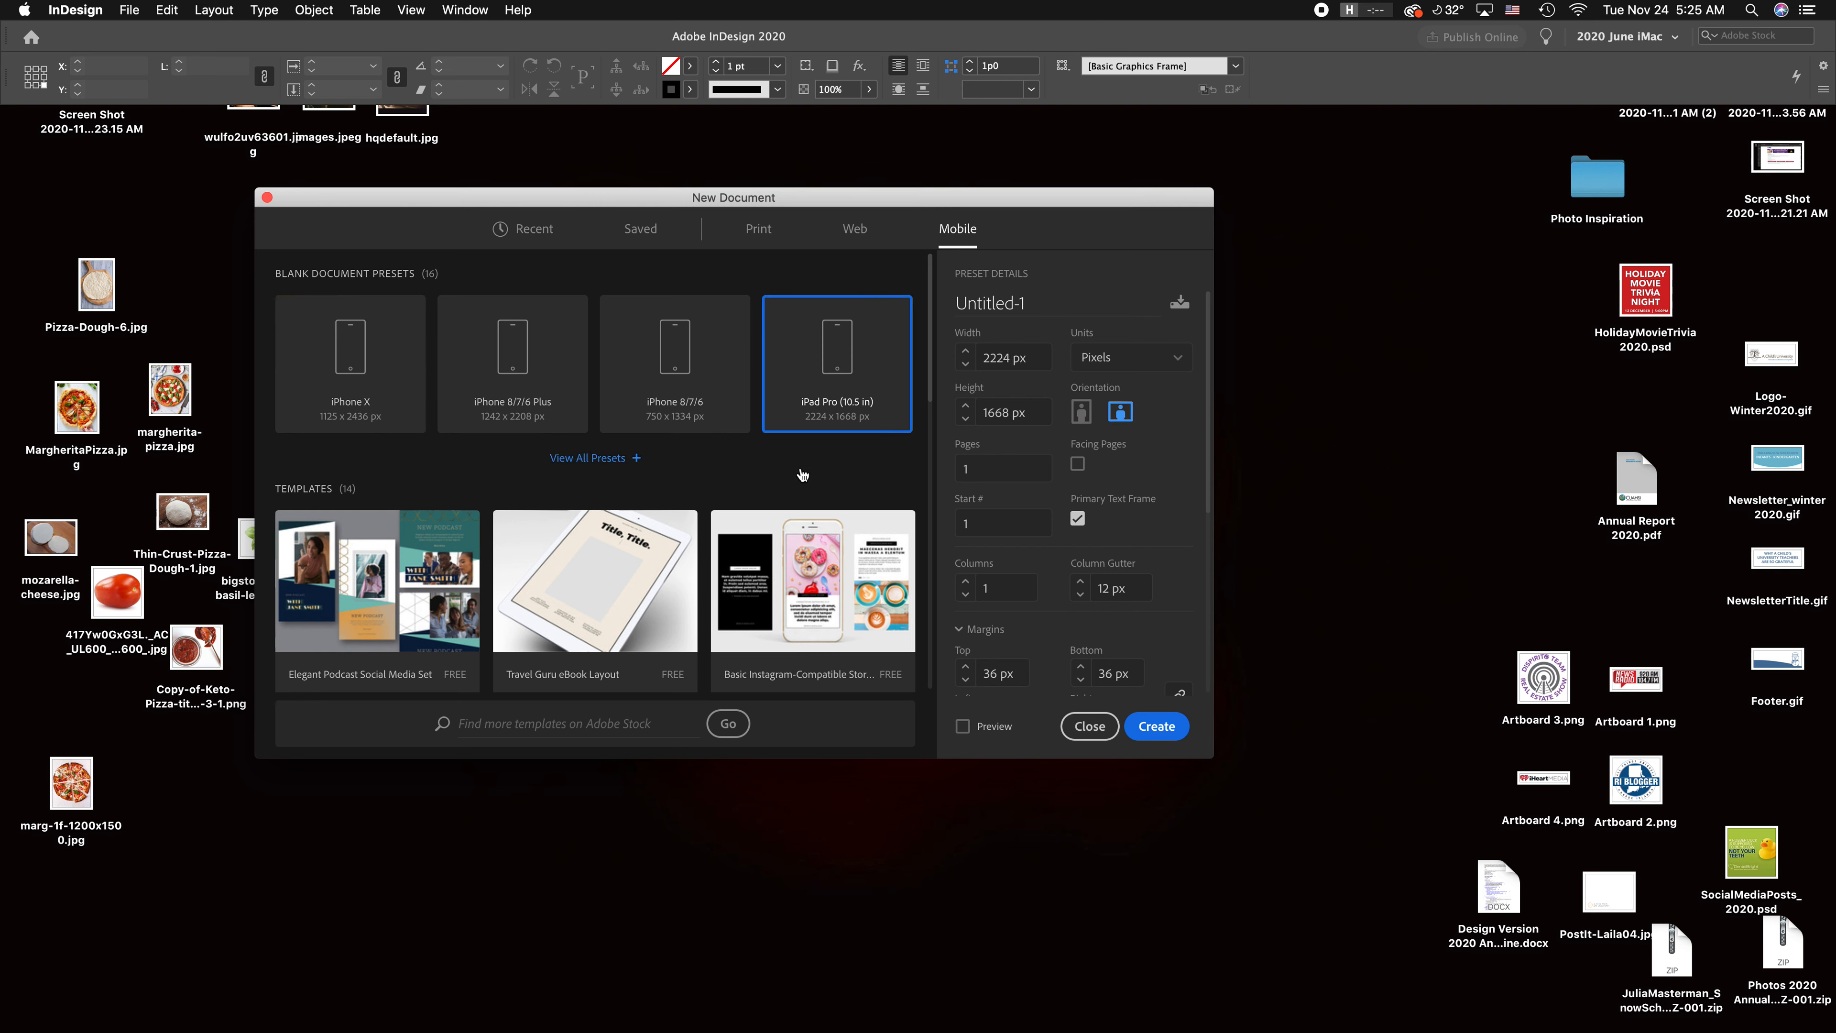
{"action": "left_click", "coordinate": [597, 460]}
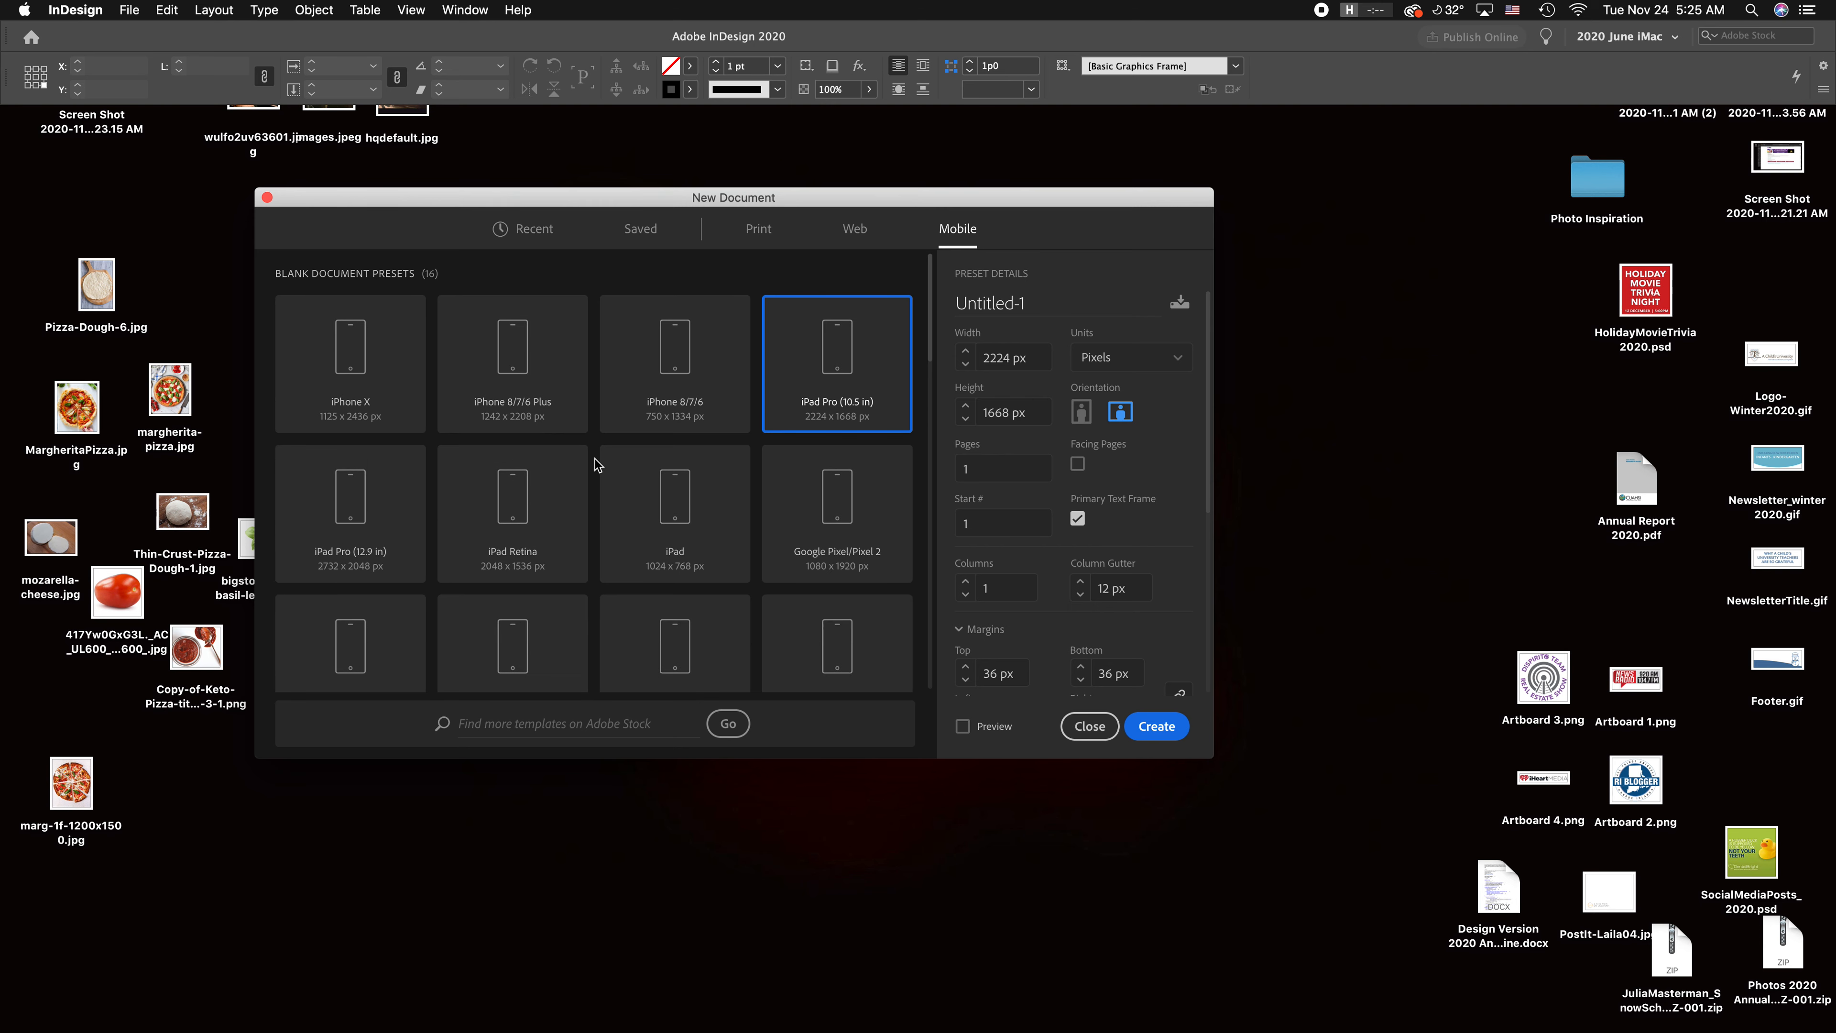
{"action": "left_click", "coordinate": [548, 519]}
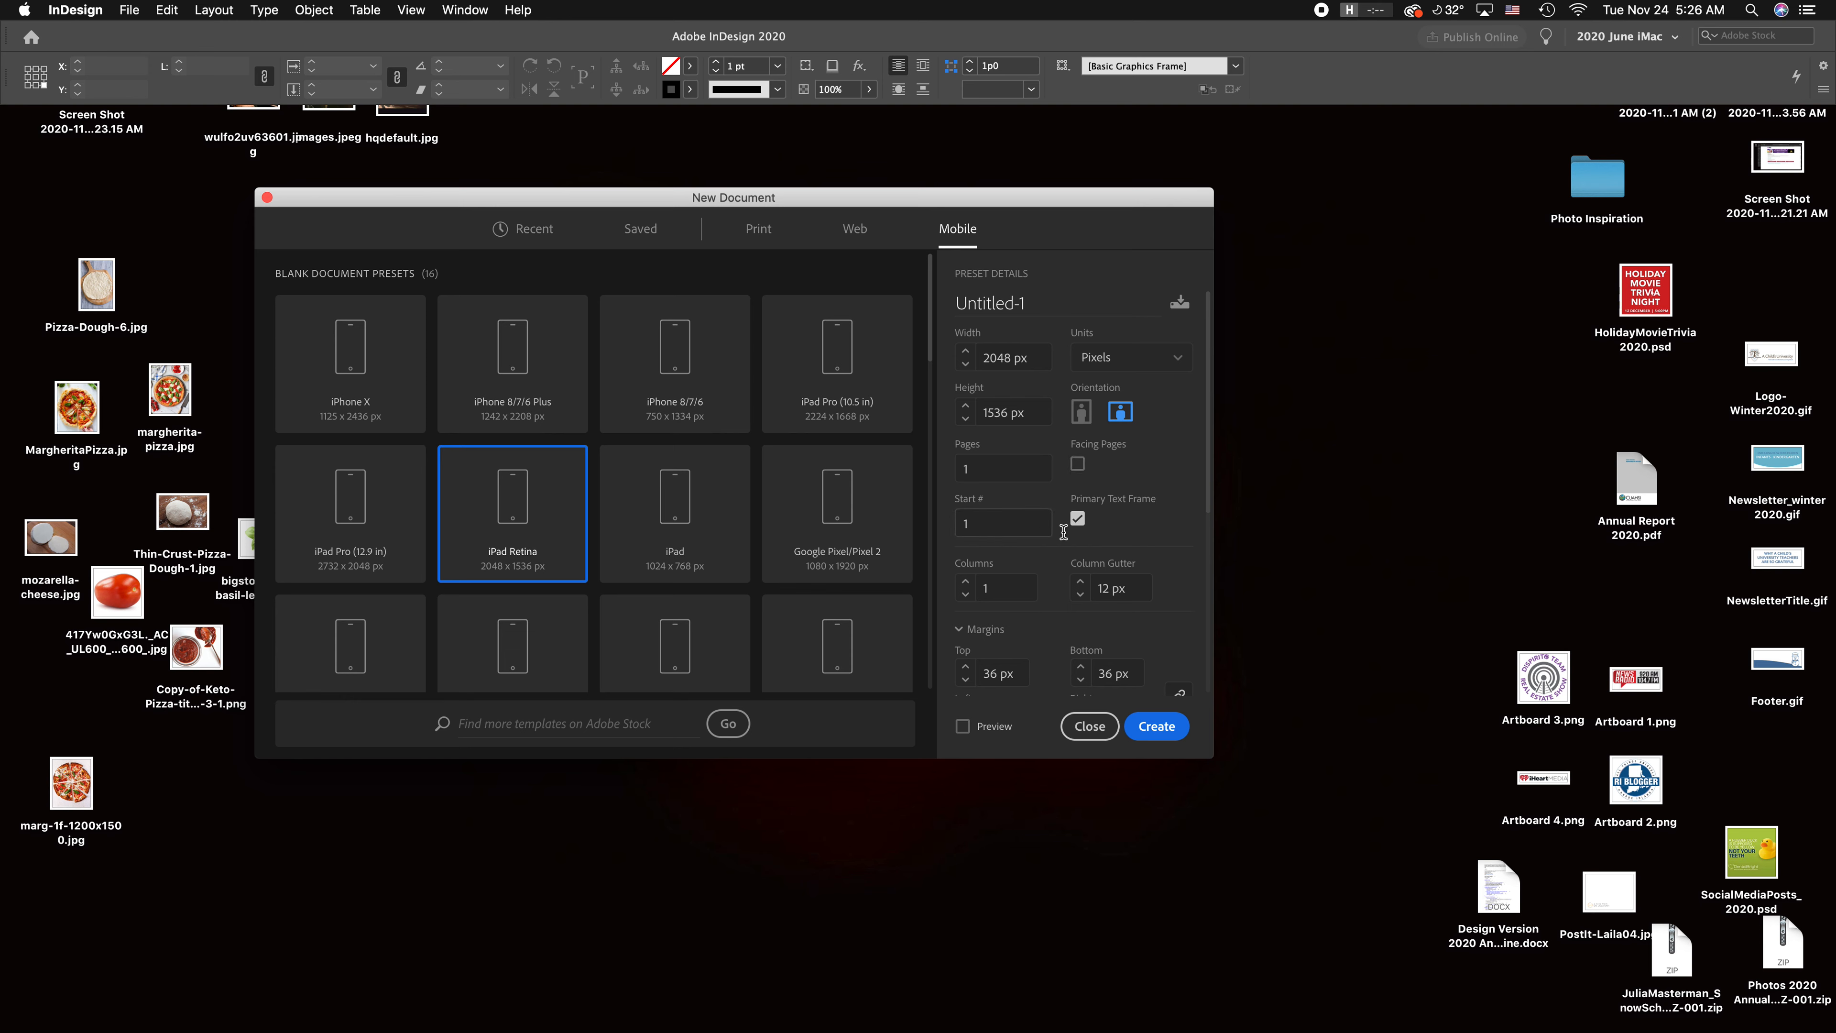
Step: Set the new document's margins to 0 px on all four sides
{"action": "scroll", "coordinate": [1110, 517], "scroll_direction": "down", "scroll_amount": 5}
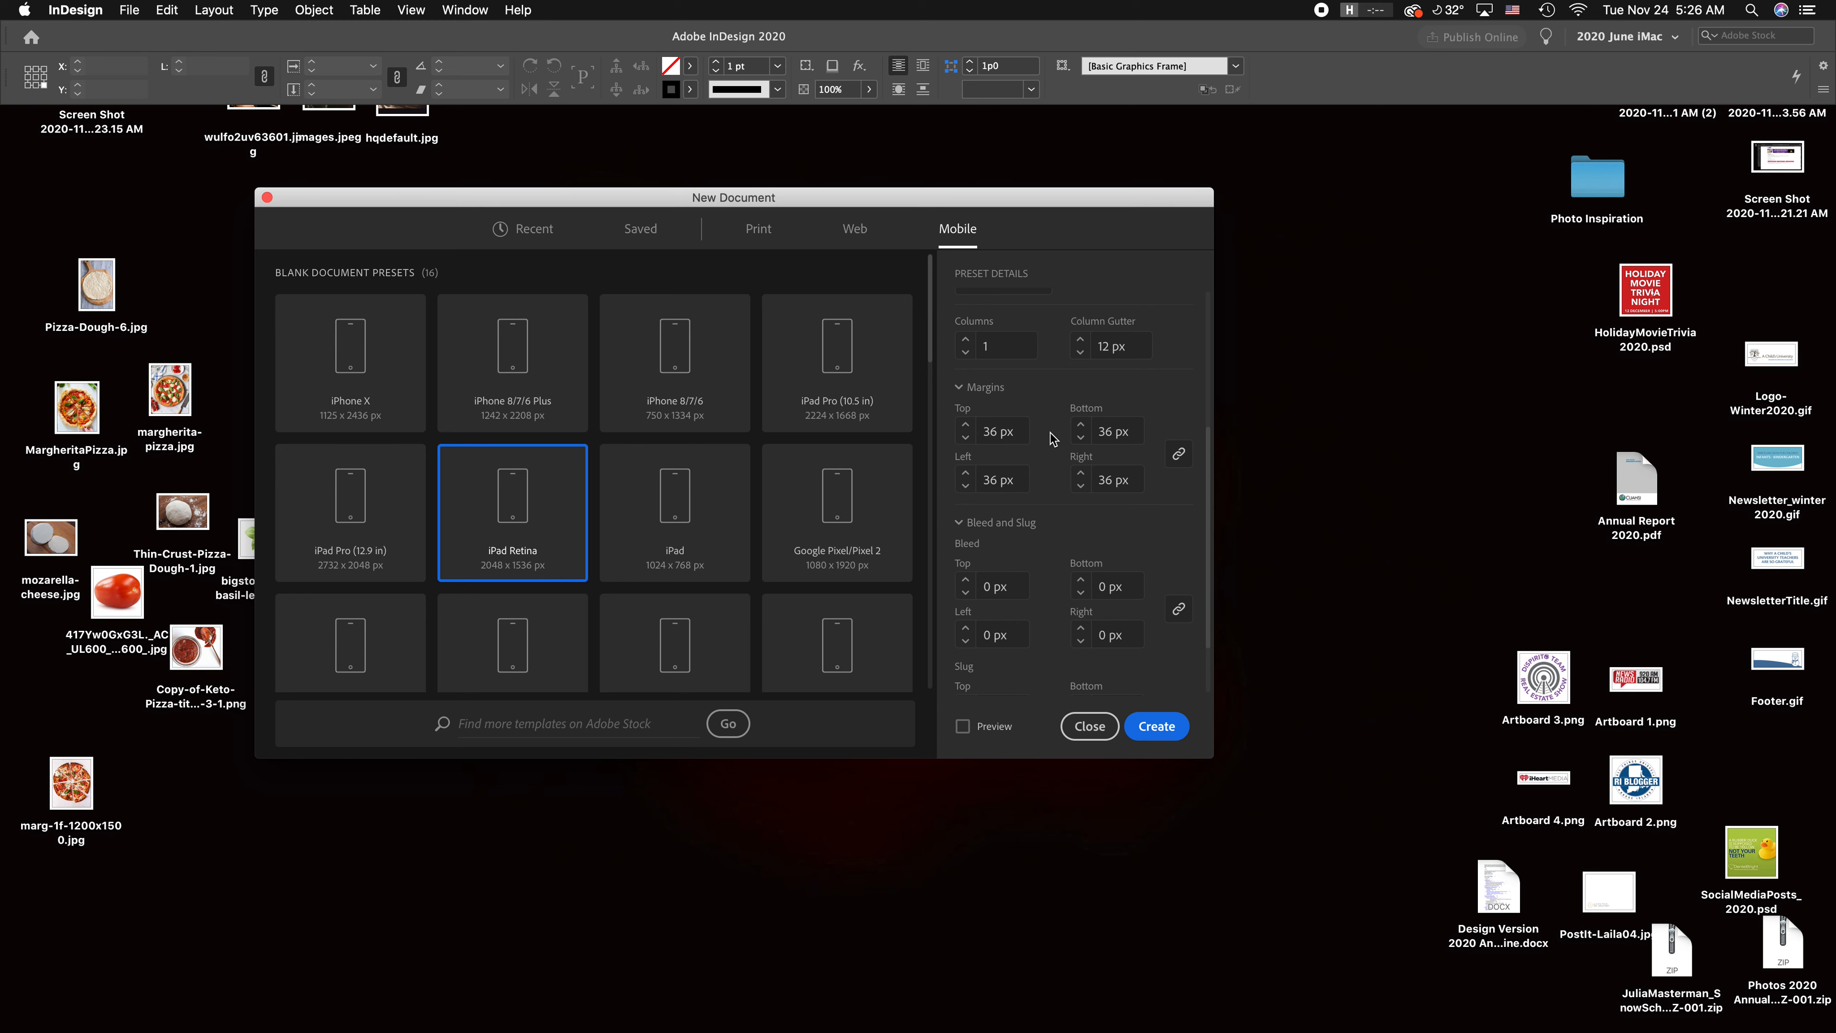
{"action": "double_click", "coordinate": [993, 432]}
{"action": "type", "text": "0"}
{"action": "left_click", "coordinate": [1120, 479]}
{"action": "scroll", "coordinate": [1127, 484], "scroll_direction": "down", "scroll_amount": 2}
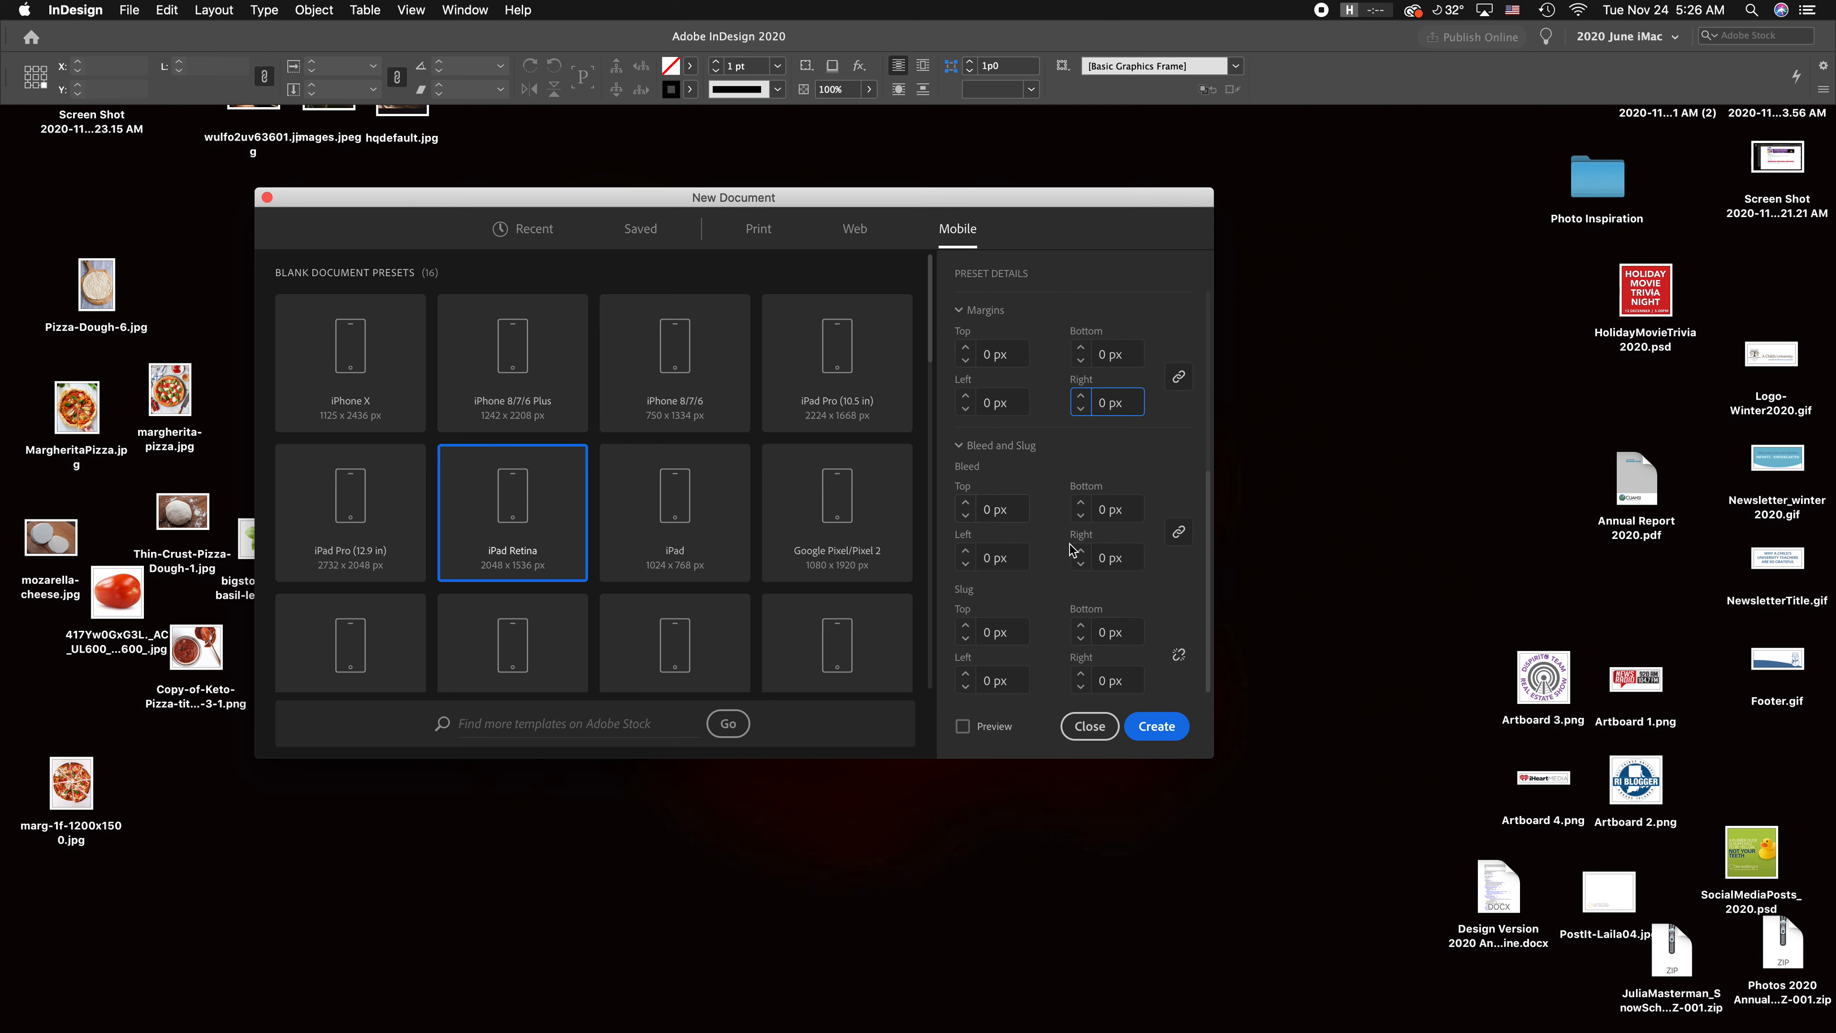
{"action": "scroll", "coordinate": [1088, 579], "scroll_direction": "up", "scroll_amount": 3}
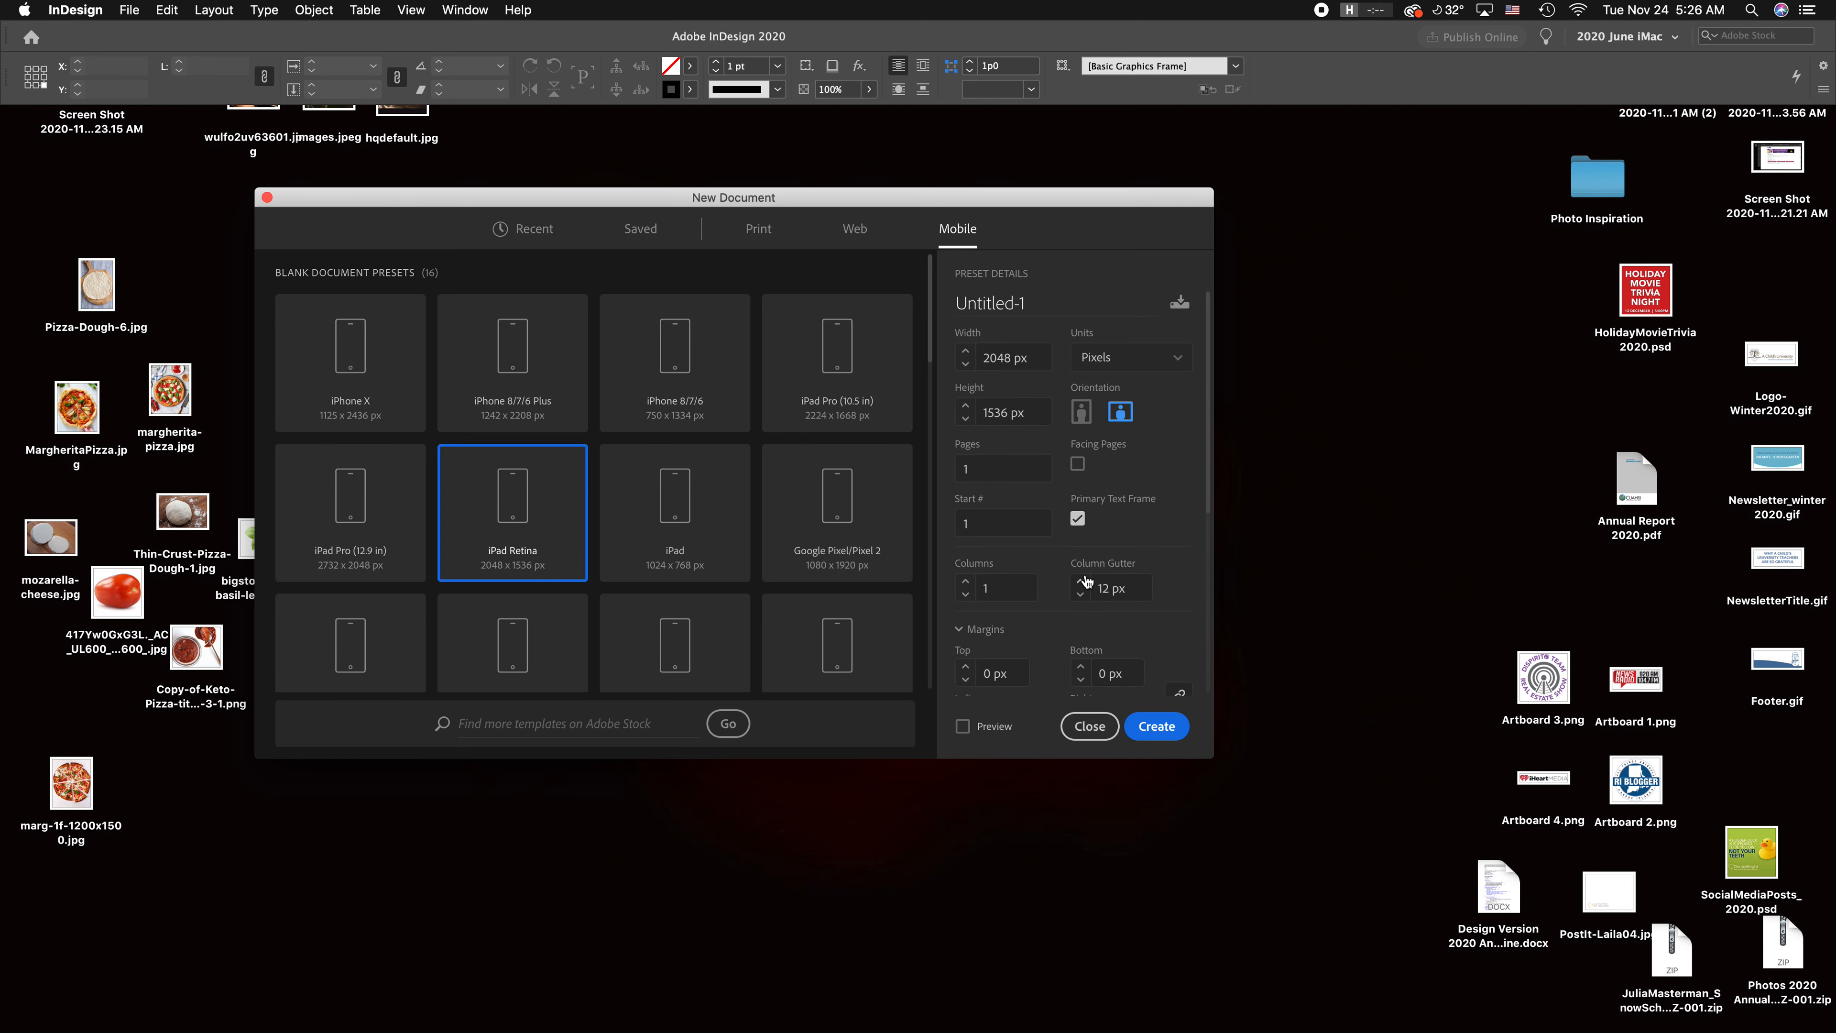
Step: Set the number of pages to 7 and create the document
{"action": "double_click", "coordinate": [980, 468]}
{"action": "type", "text": "3"}
{"action": "left_click_drag", "start_coordinate": [994, 468], "coordinate": [954, 469]}
{"action": "type", "text": "6"}
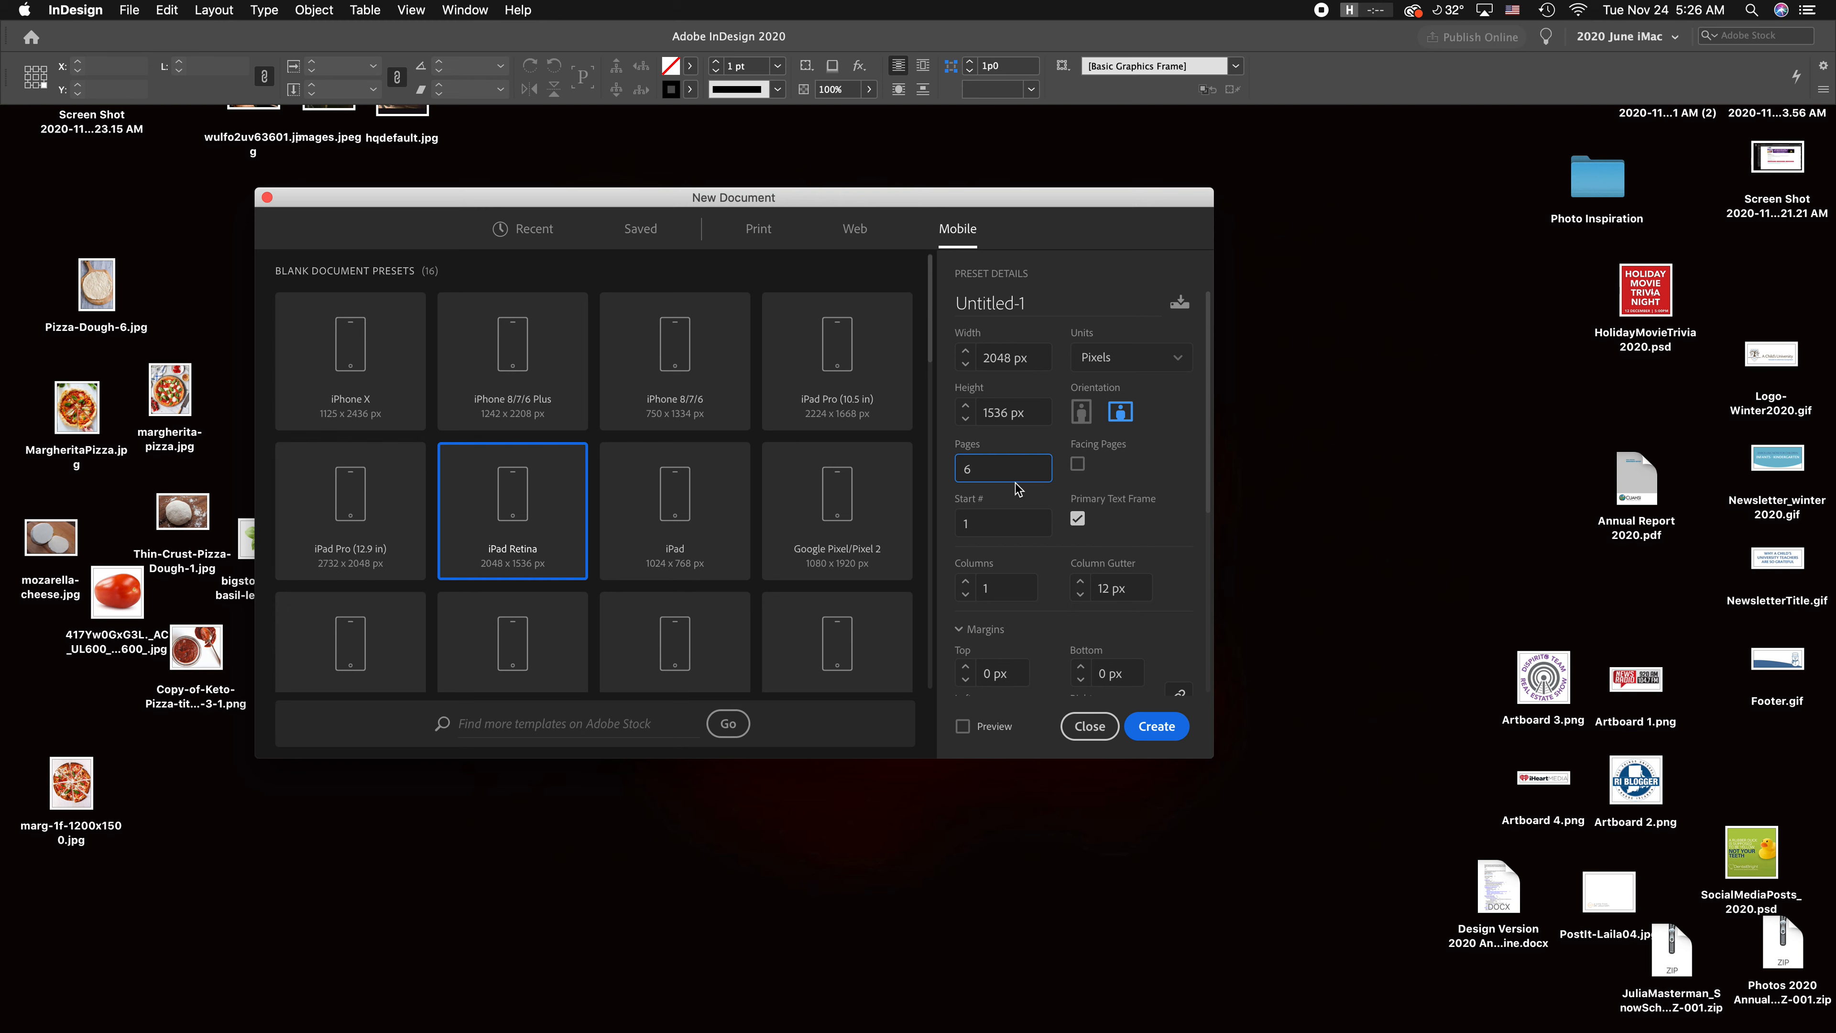
{"action": "left_click_drag", "start_coordinate": [1002, 466], "coordinate": [937, 469]}
{"action": "type", "text": "7"}
{"action": "left_click", "coordinate": [1165, 728]}
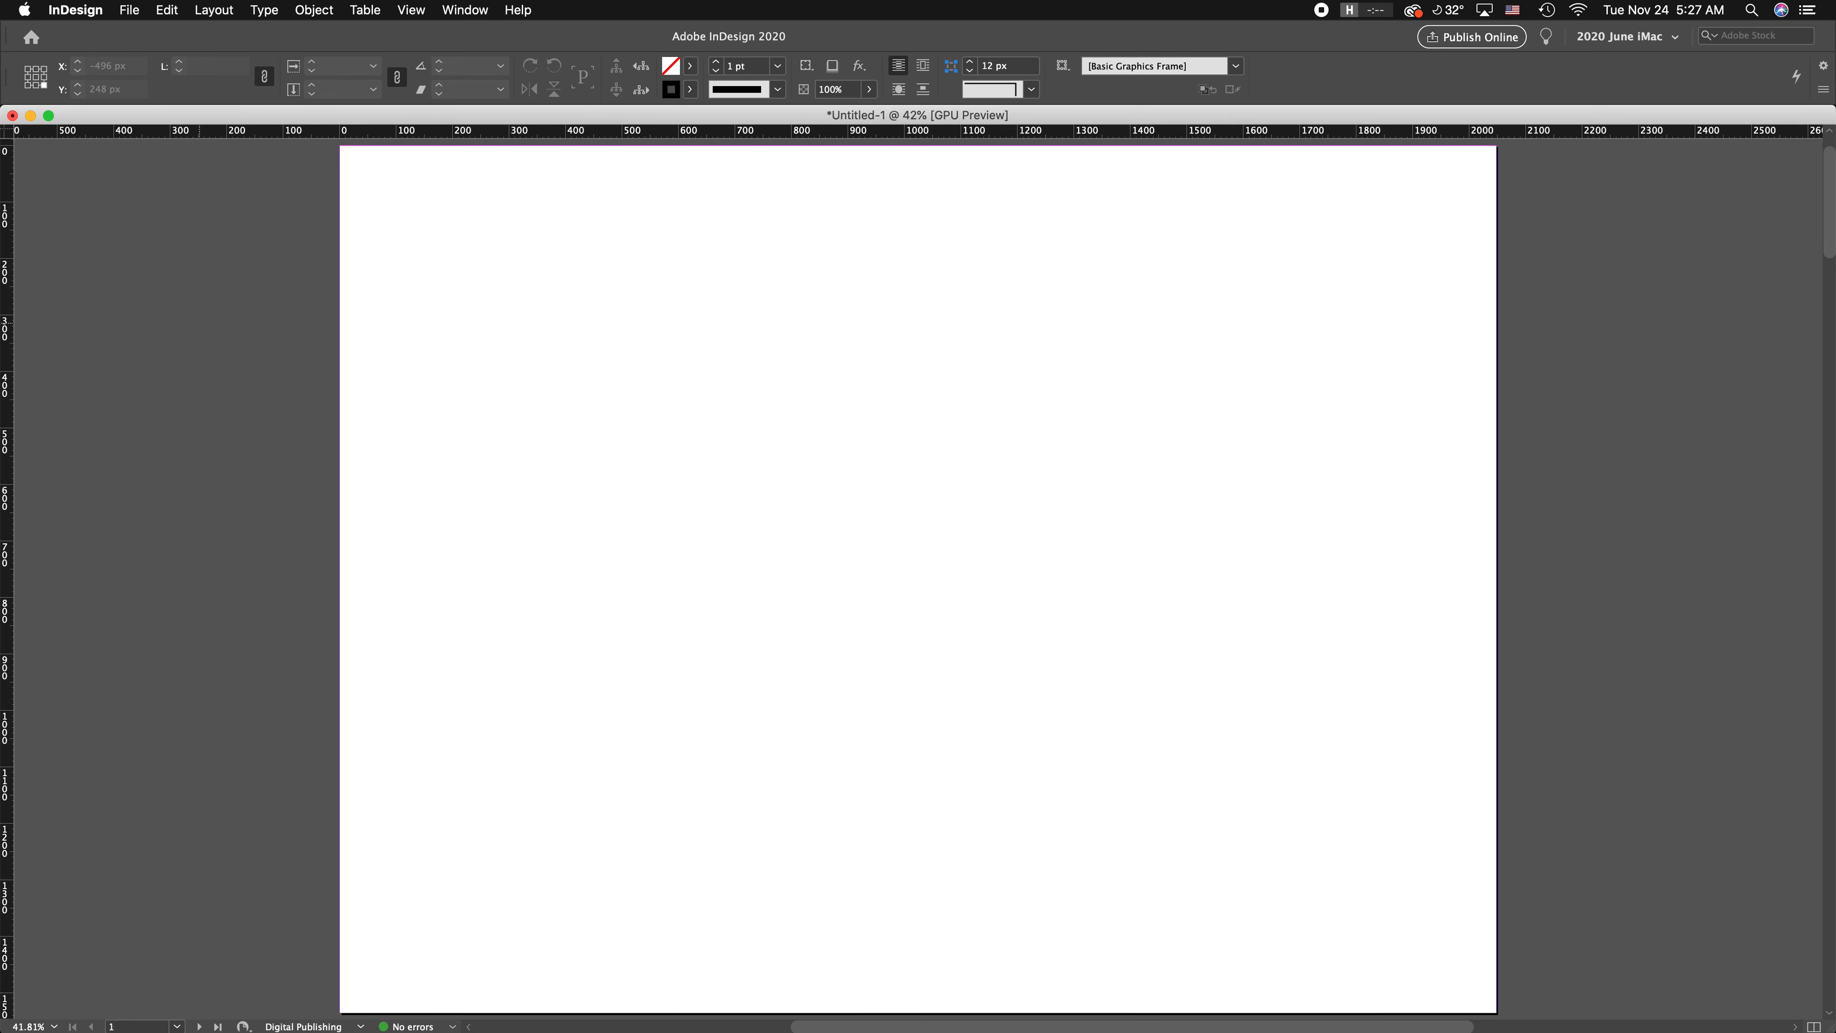
Step: Display the page thumbnails beside the canvas and delete the full-page primary text frame from page 1
{"action": "left_click_drag", "start_coordinate": [2, 209], "coordinate": [155, 181]}
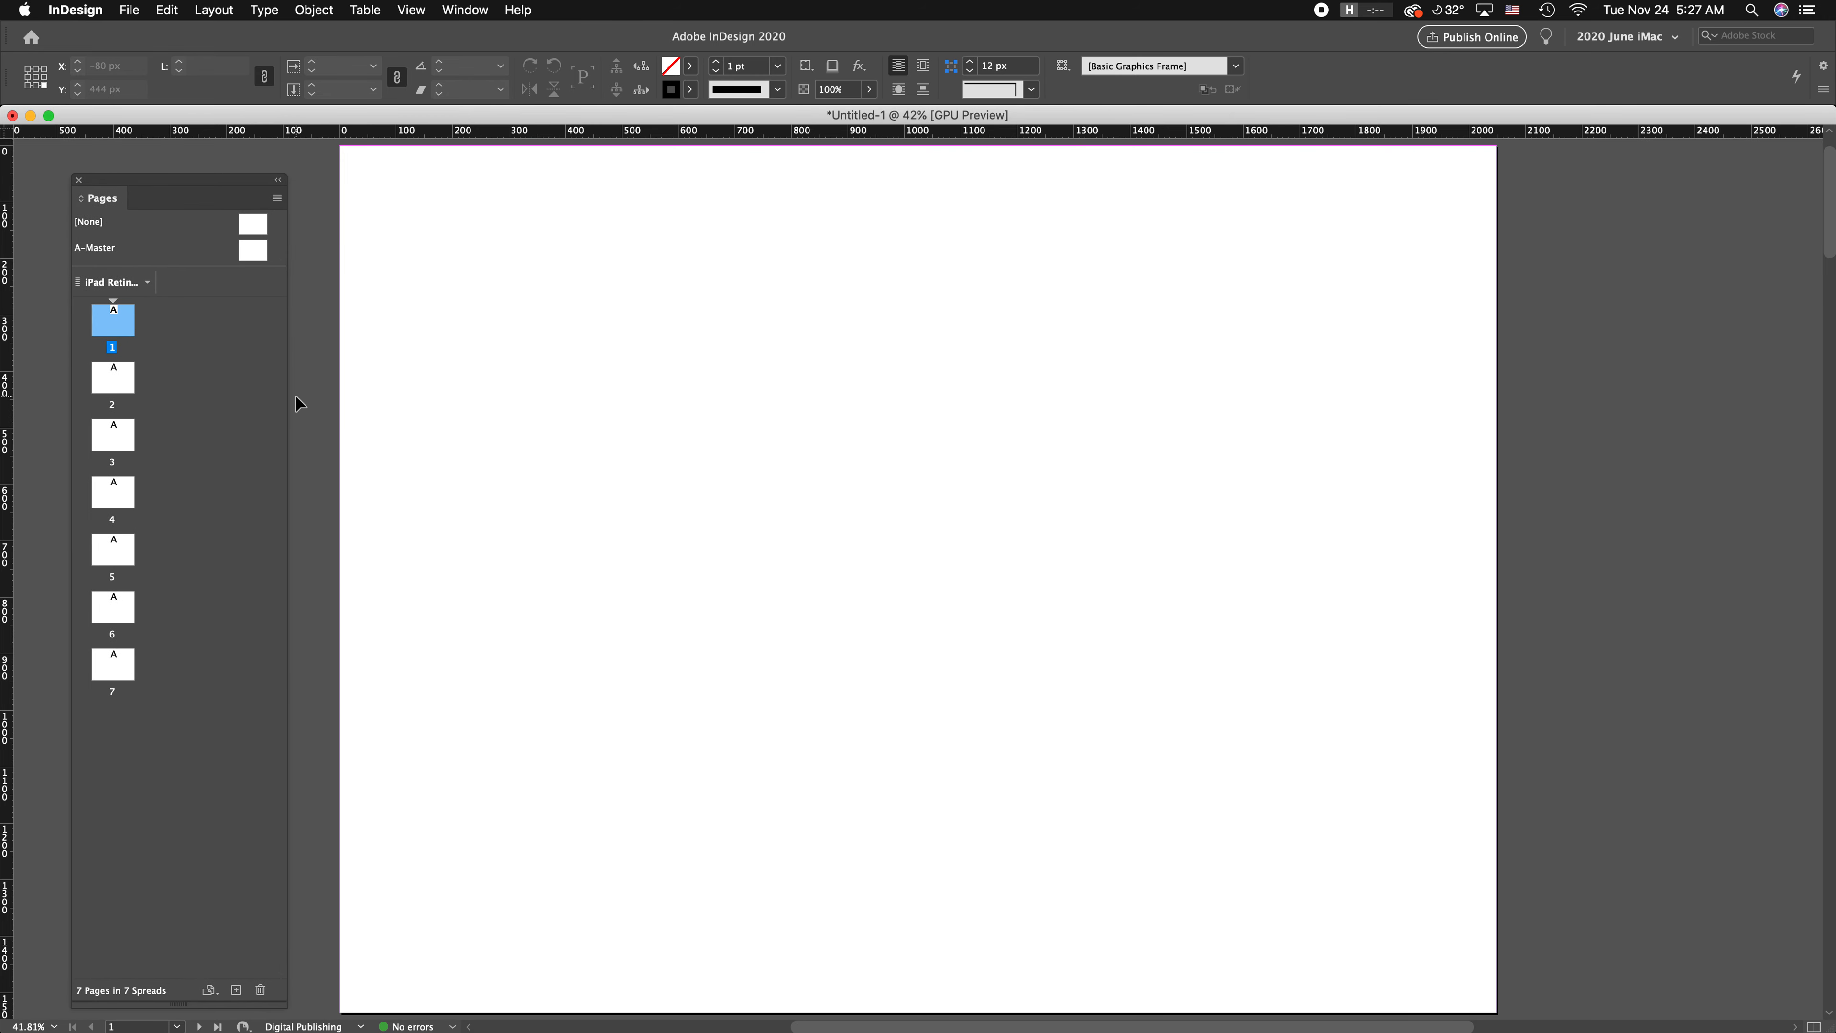
{"action": "left_click", "coordinate": [667, 282]}
{"action": "key", "text": "super+minus"}
{"action": "key", "text": "super+minus"}
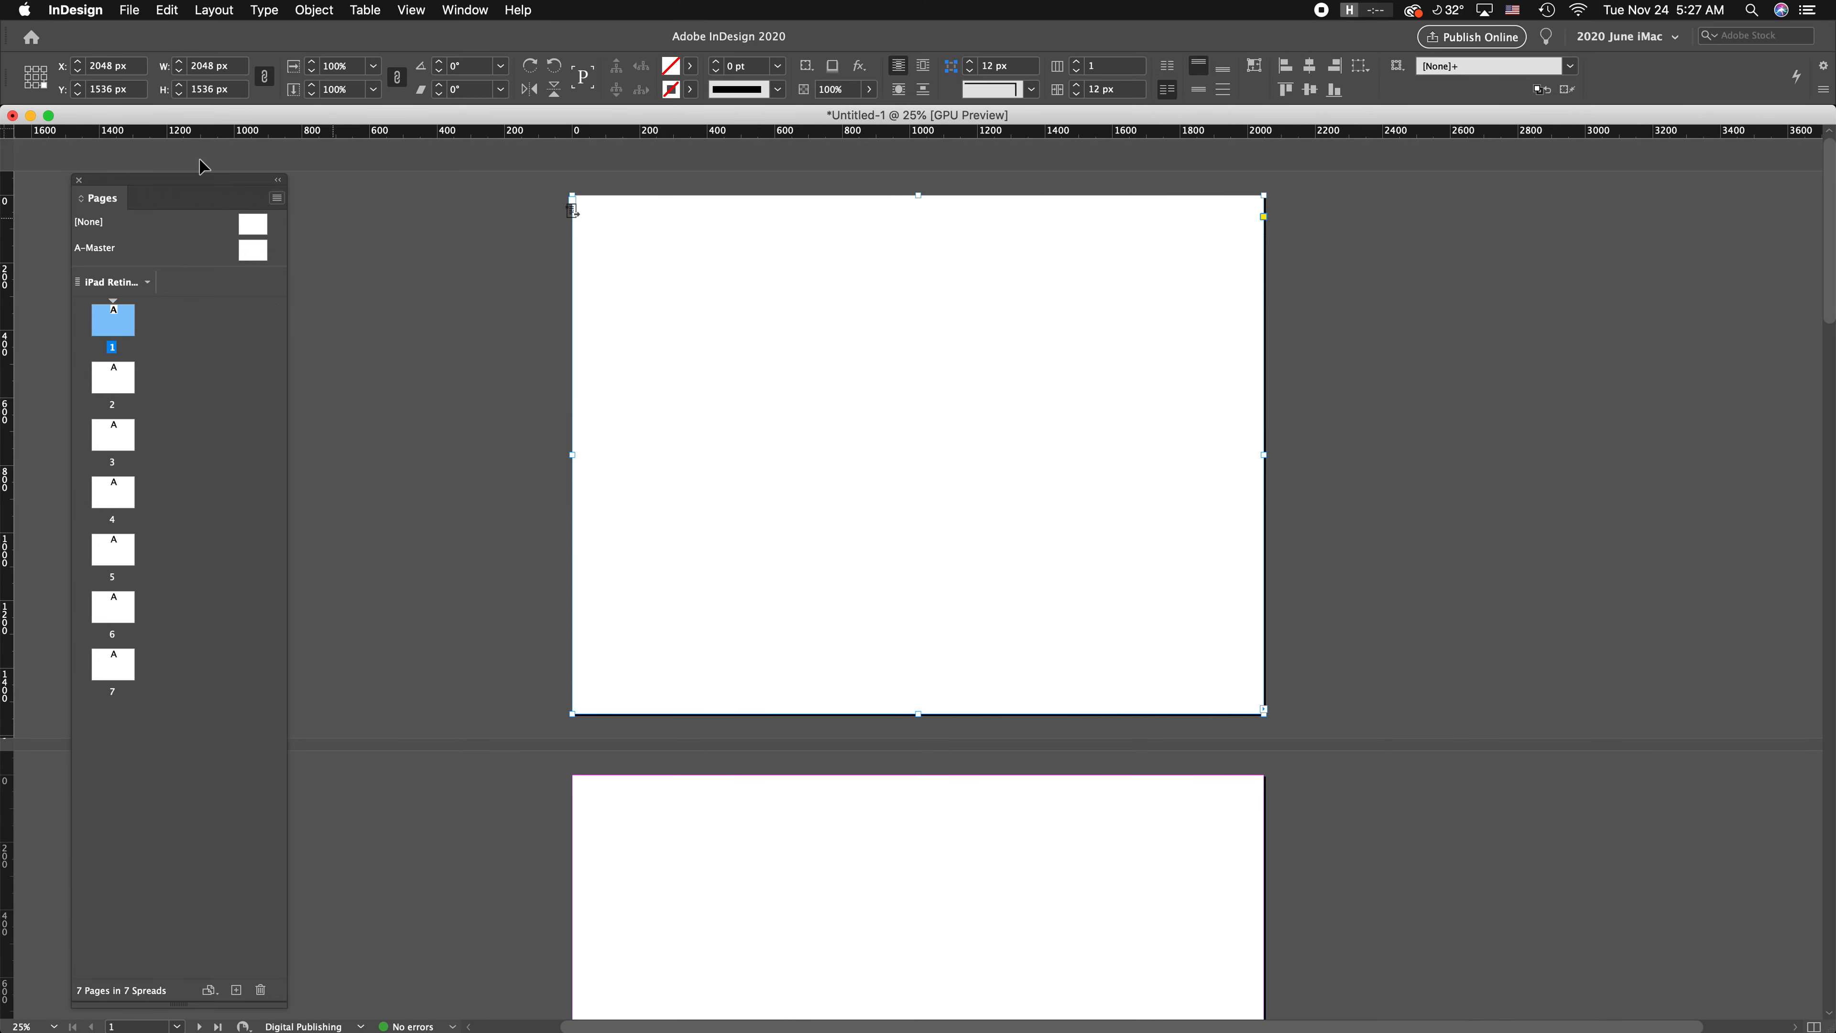
{"action": "left_click_drag", "start_coordinate": [470, 344], "coordinate": [724, 448]}
{"action": "left_click", "coordinate": [505, 332]}
{"action": "left_click", "coordinate": [570, 203]}
{"action": "key", "text": "Delete"}
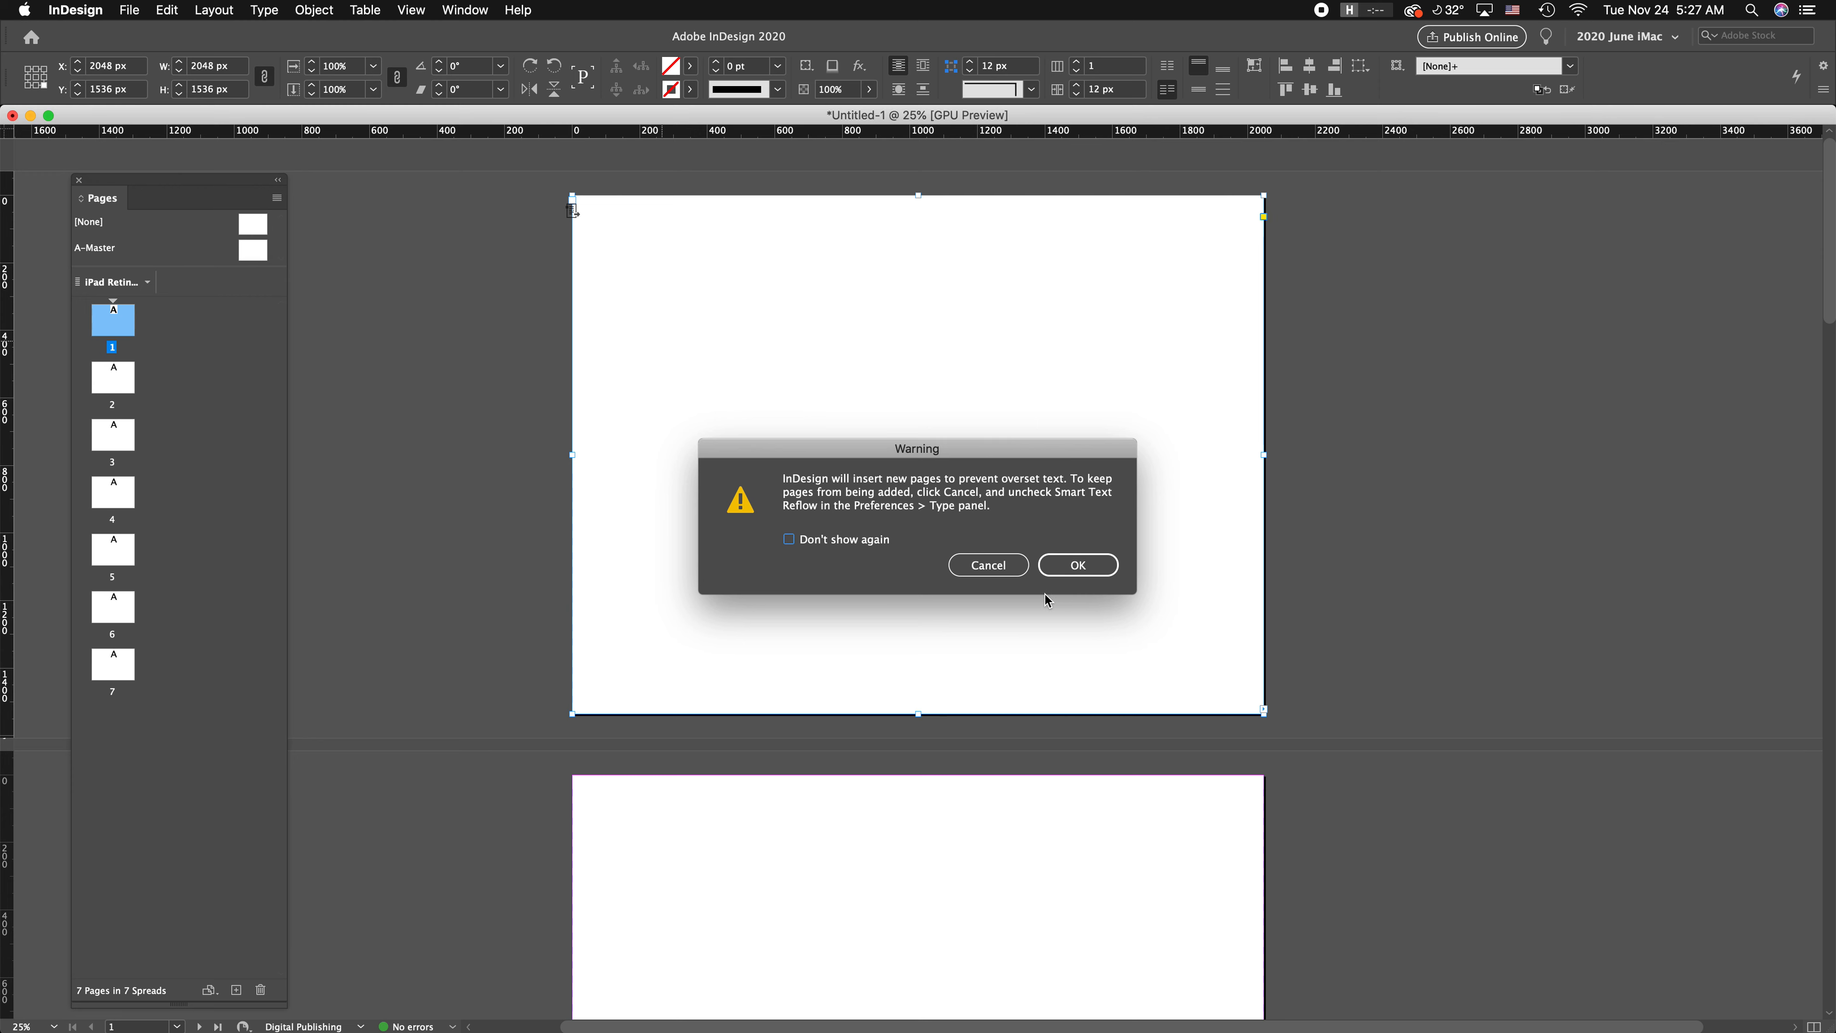
{"action": "left_click", "coordinate": [1084, 567]}
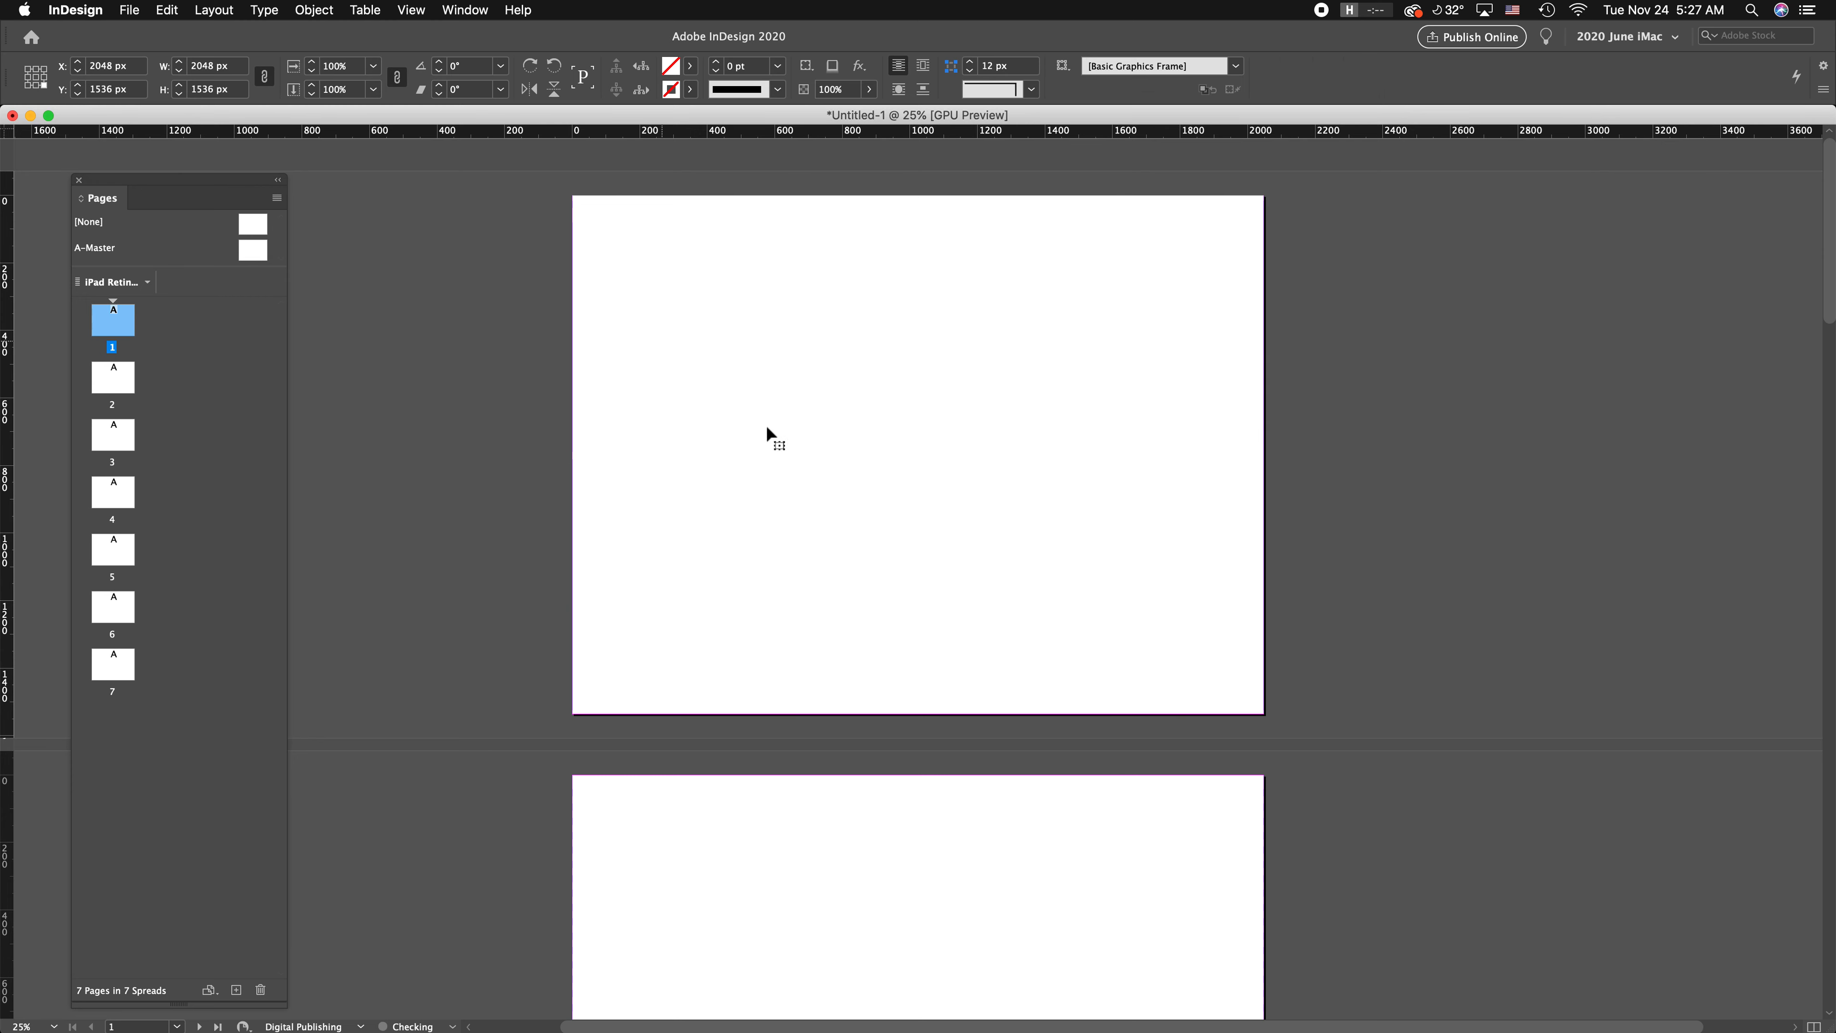
Step: Delete the primary text frame from page 2 and suppress further overset text warnings
{"action": "left_click", "coordinate": [571, 833]}
{"action": "key", "text": "Delete"}
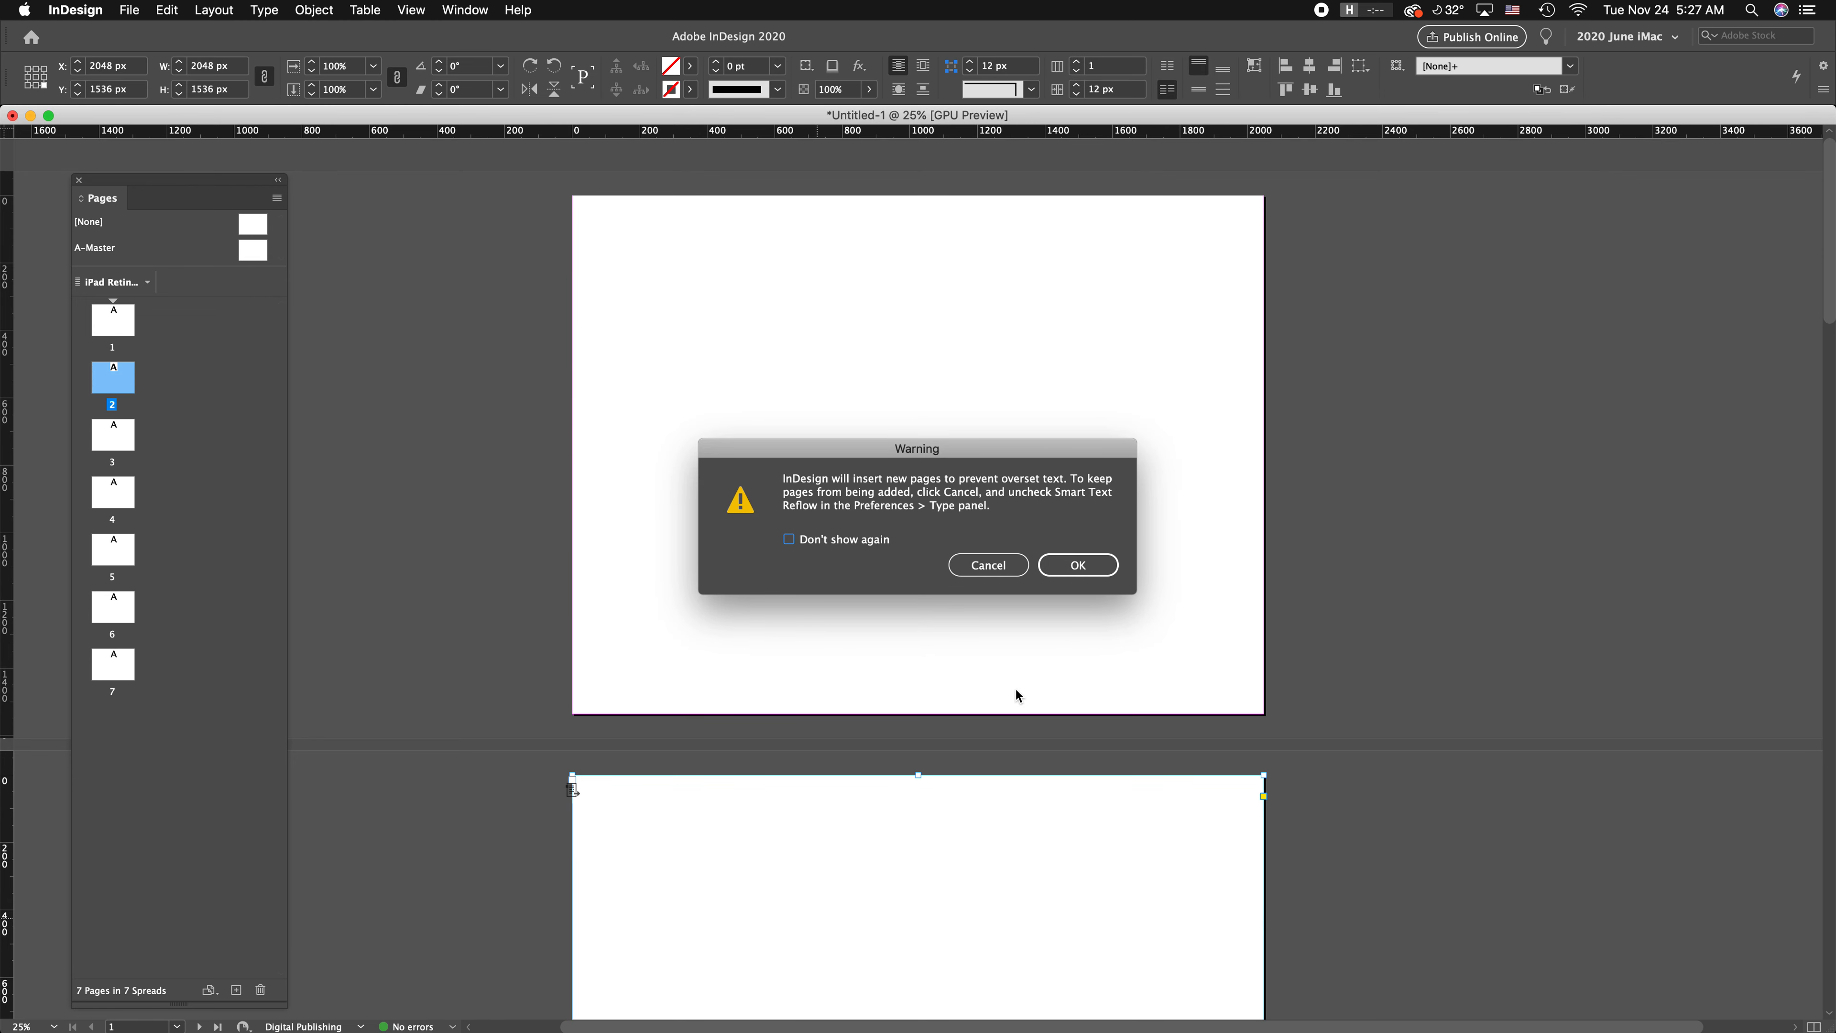
{"action": "left_click", "coordinate": [842, 541]}
{"action": "left_click", "coordinate": [1081, 567]}
Step: Delete the primary text frames from pages 3 to 7 and return to page 1
{"action": "scroll", "coordinate": [877, 820], "scroll_direction": "down", "scroll_amount": 5}
{"action": "left_click", "coordinate": [783, 890]}
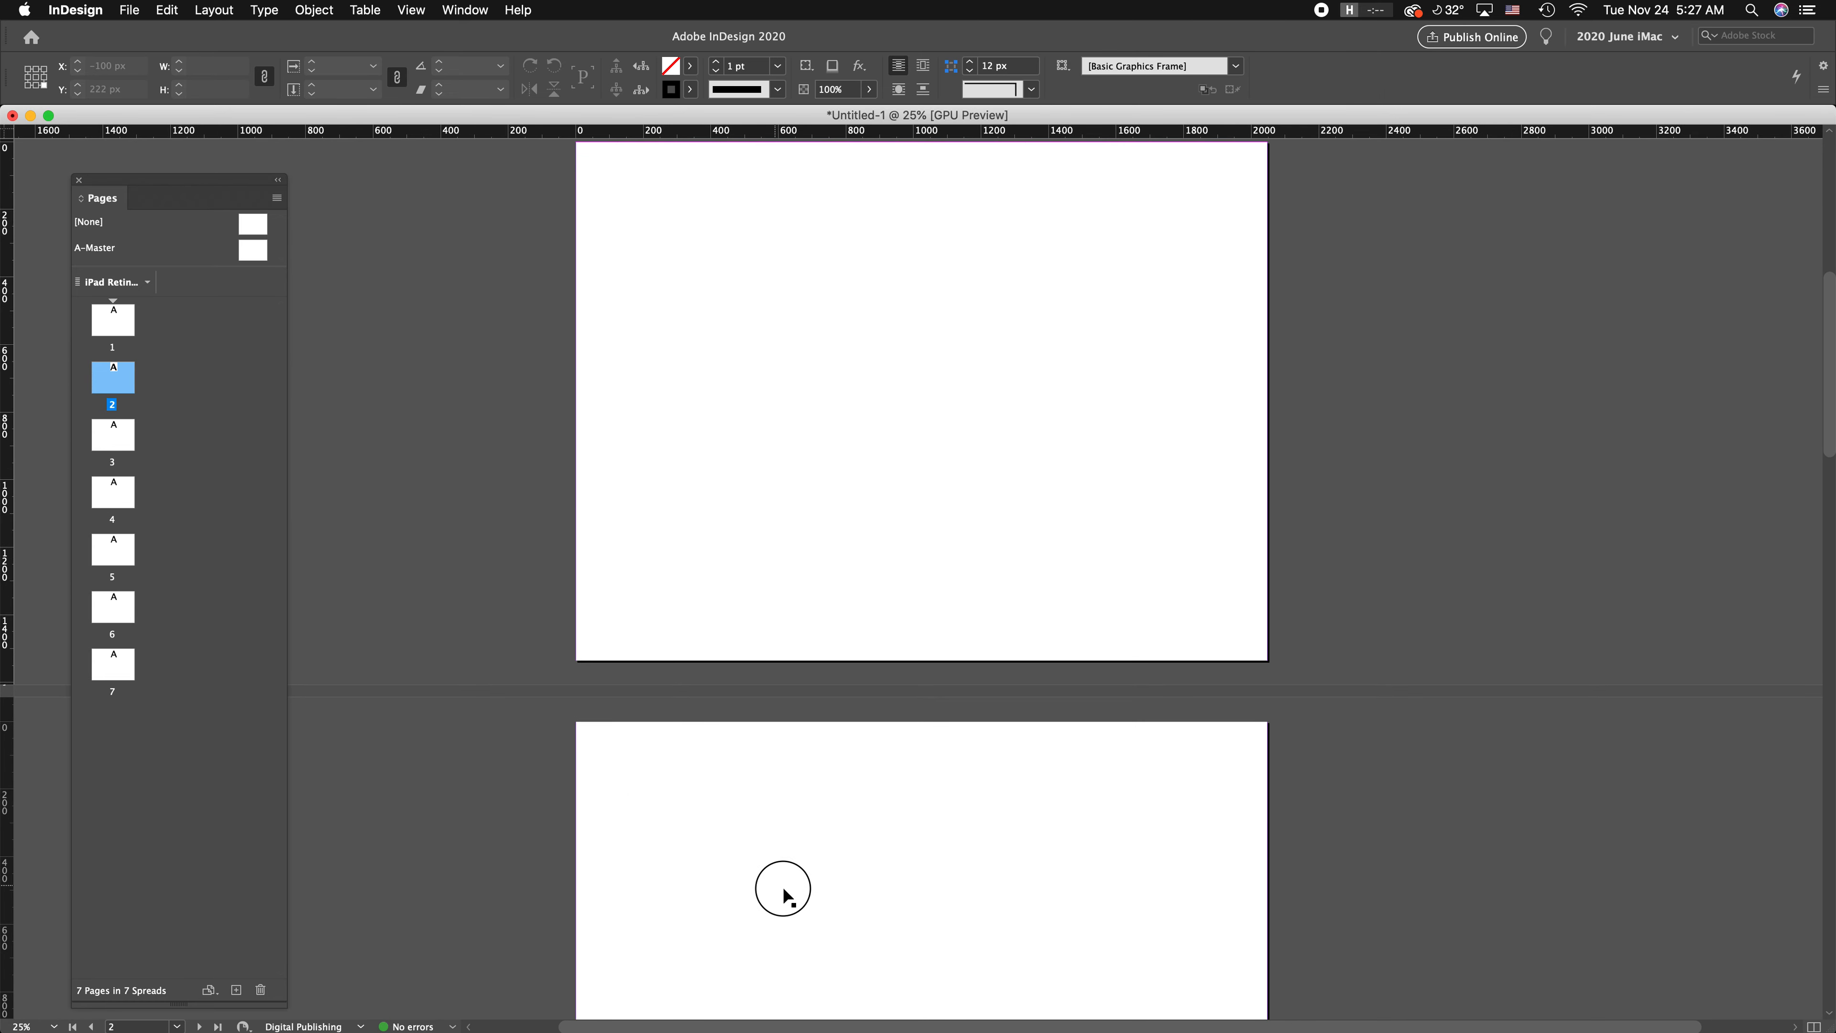
{"action": "scroll", "coordinate": [786, 893], "scroll_direction": "down", "scroll_amount": 5}
{"action": "left_click", "coordinate": [649, 862]}
{"action": "scroll", "coordinate": [715, 890], "scroll_direction": "down", "scroll_amount": 3}
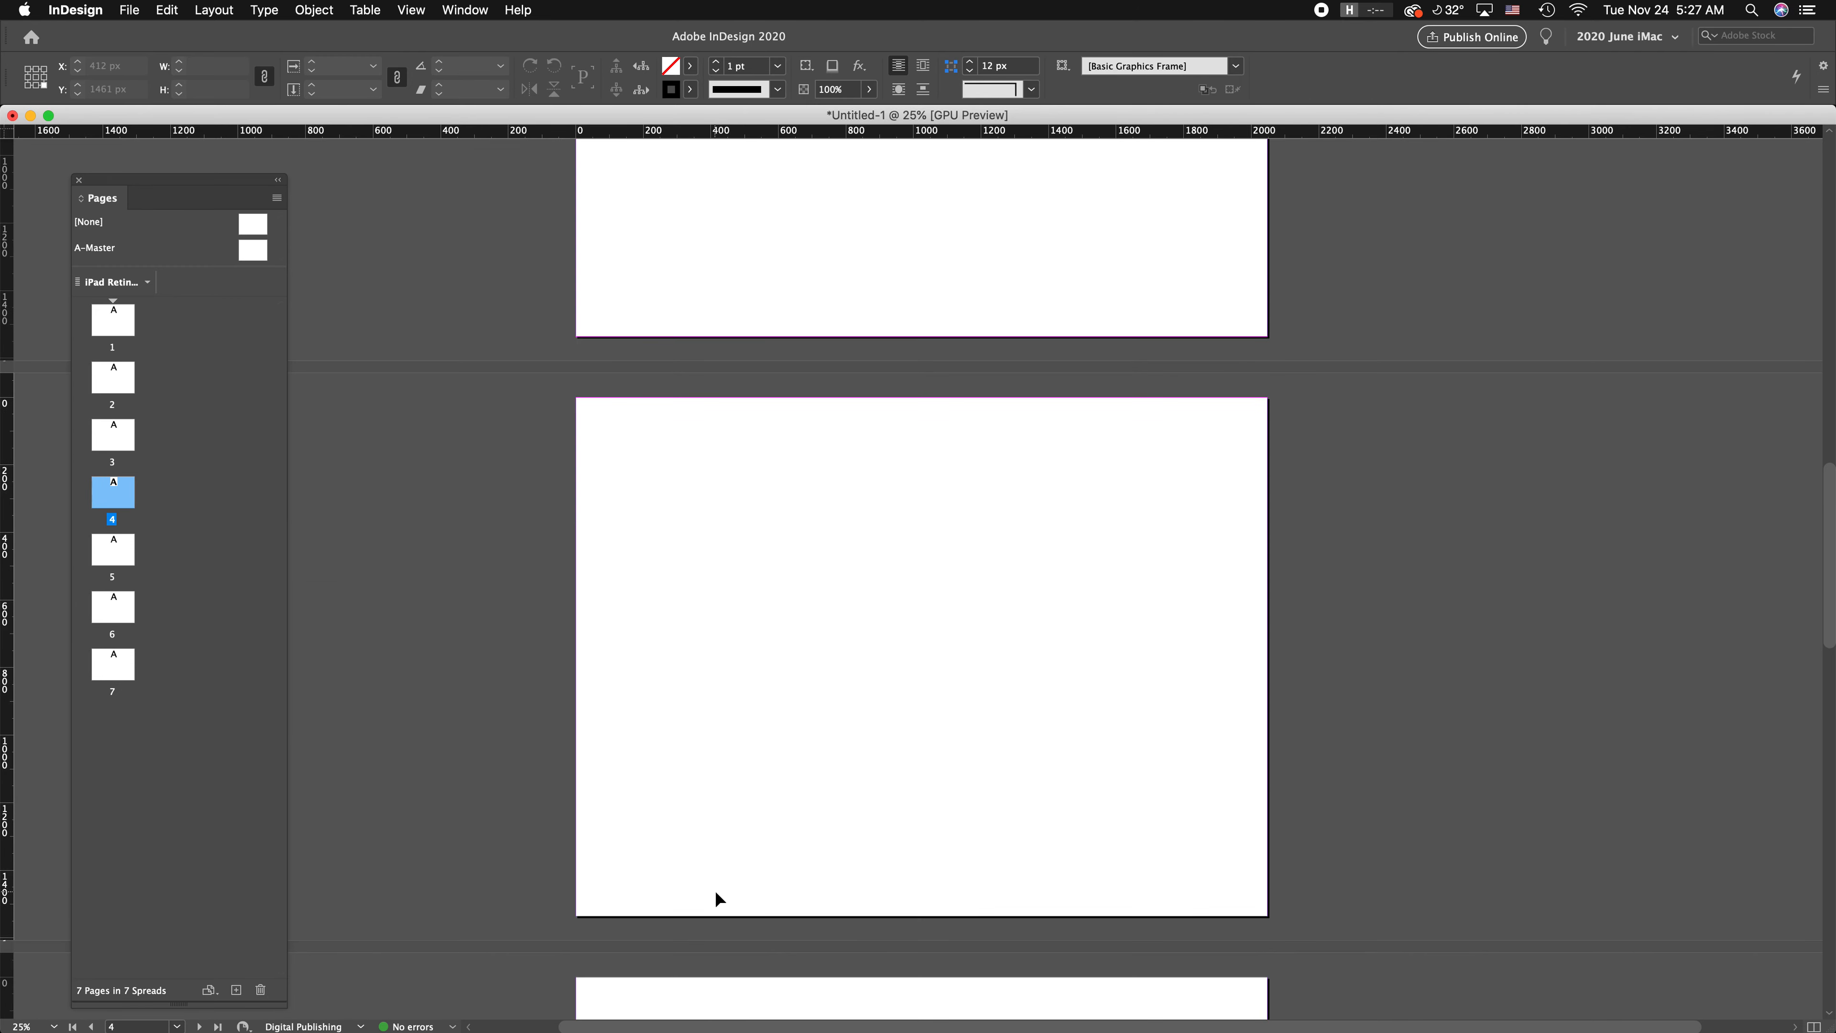
{"action": "scroll", "coordinate": [714, 890], "scroll_direction": "down", "scroll_amount": 2}
{"action": "left_click", "coordinate": [738, 927]}
{"action": "scroll", "coordinate": [738, 927], "scroll_direction": "down", "scroll_amount": 4}
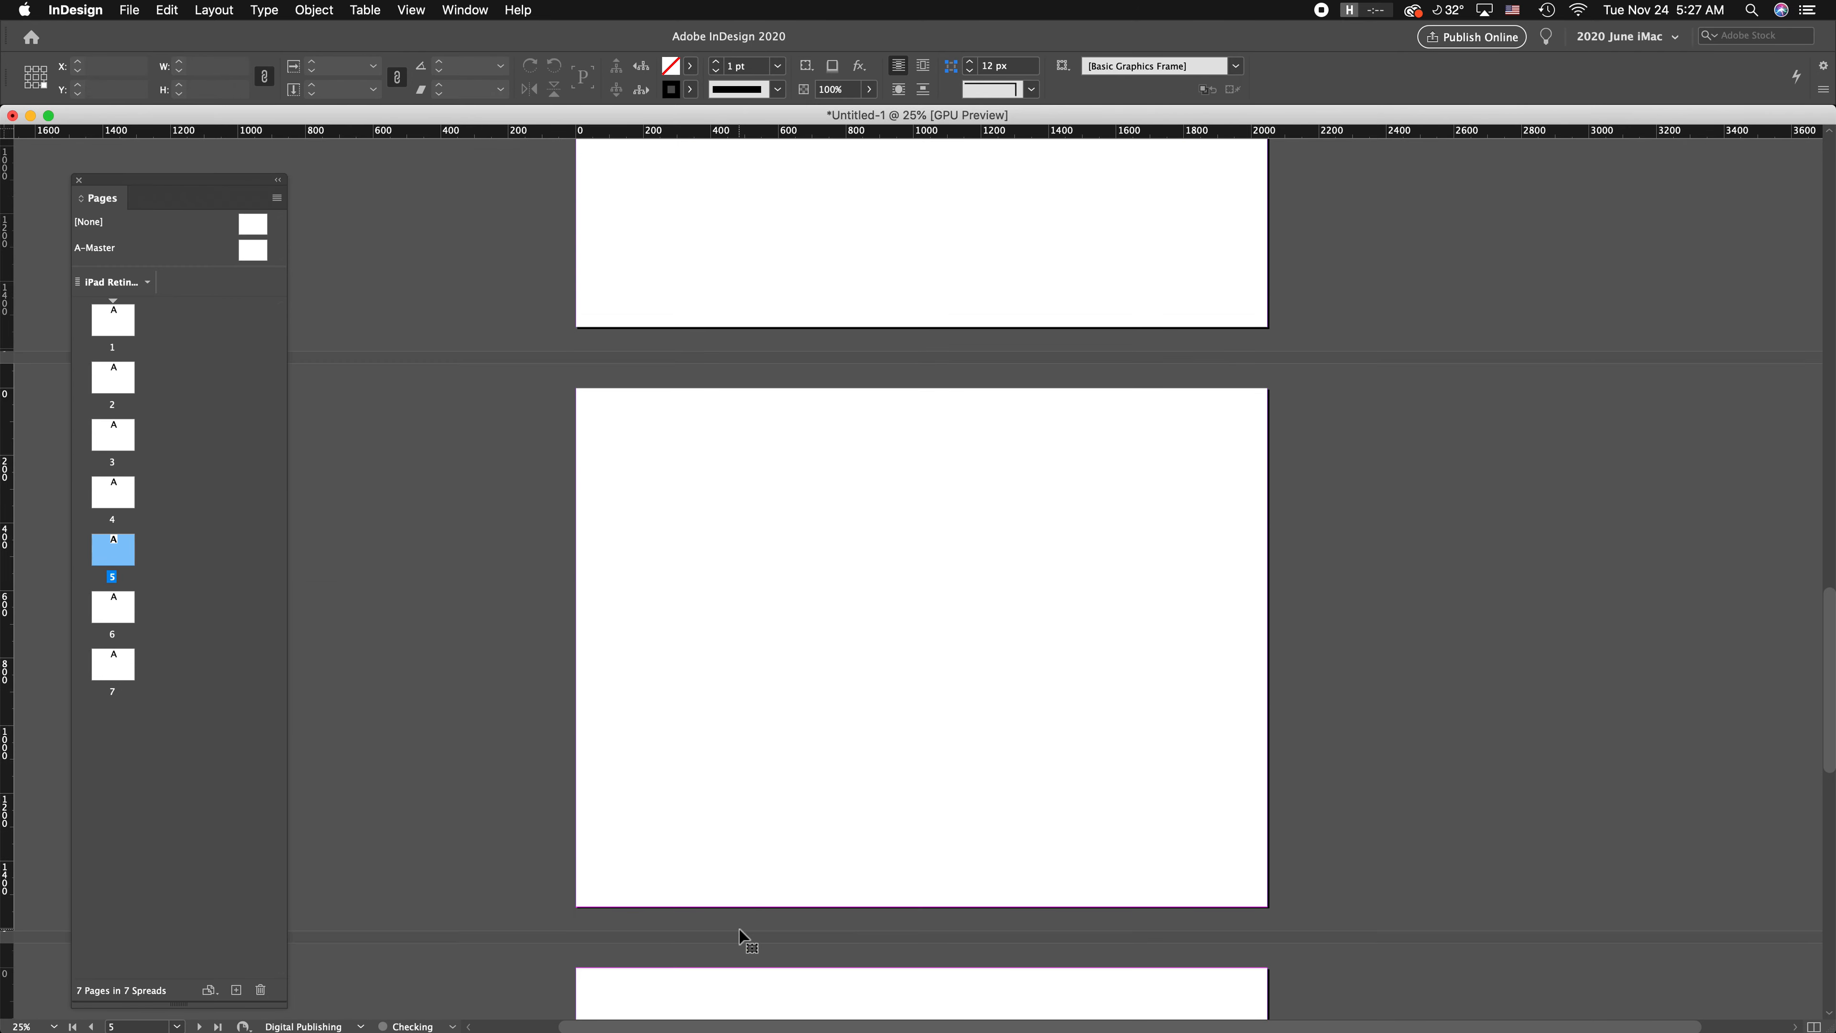
{"action": "scroll", "coordinate": [739, 928], "scroll_direction": "down", "scroll_amount": 3}
{"action": "left_click", "coordinate": [727, 918]}
{"action": "scroll", "coordinate": [727, 919], "scroll_direction": "down", "scroll_amount": 3}
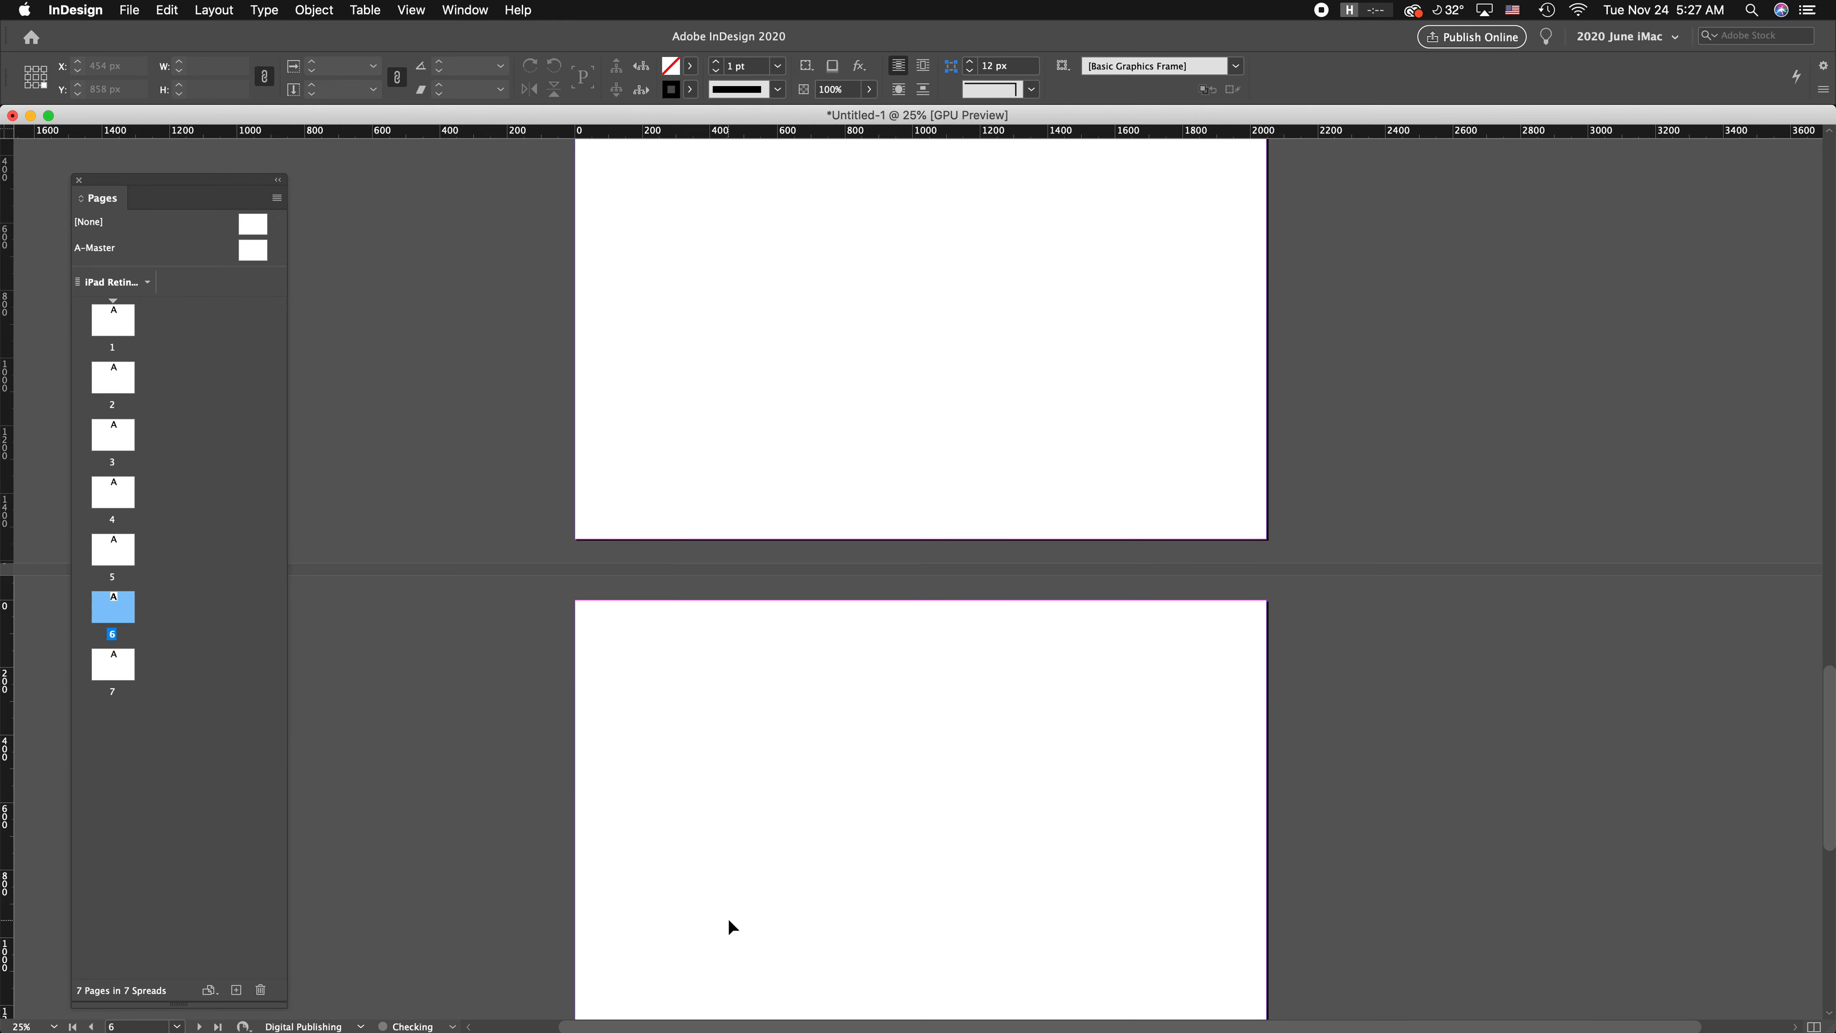
{"action": "left_click", "coordinate": [704, 818]}
{"action": "scroll", "coordinate": [759, 840], "scroll_direction": "down", "scroll_amount": 3}
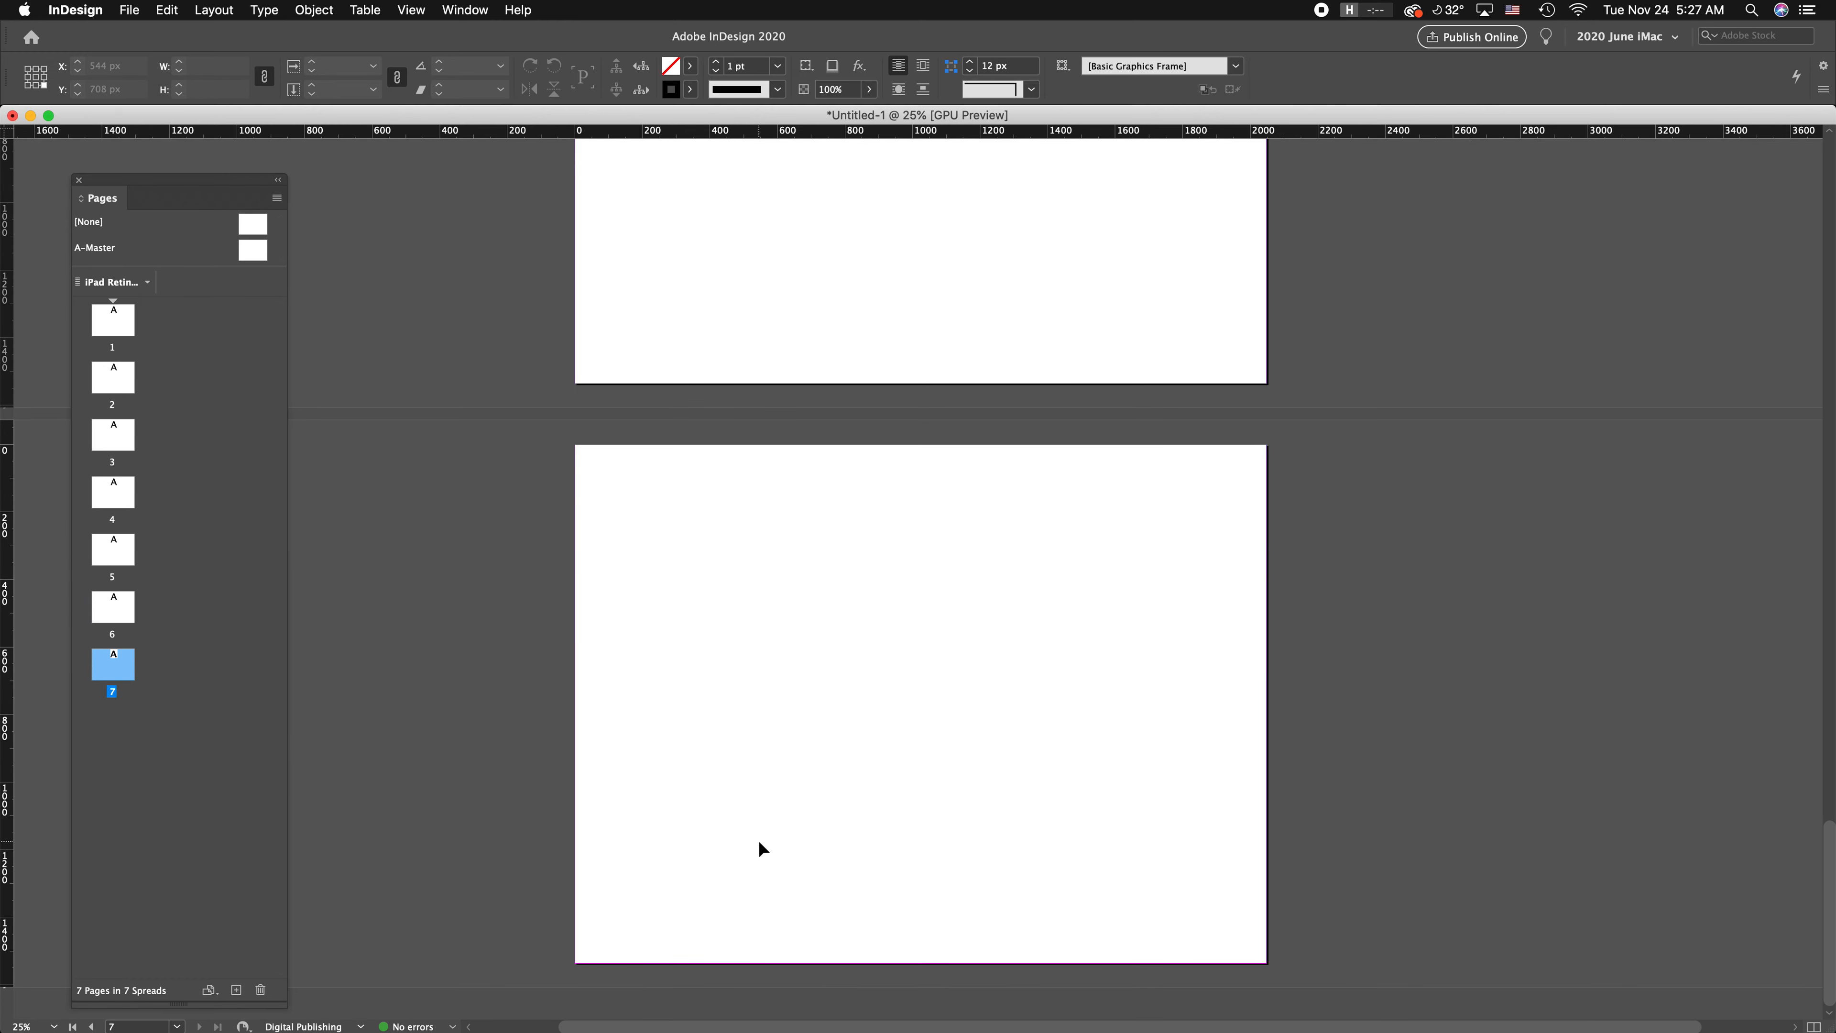
{"action": "scroll", "coordinate": [734, 683], "scroll_direction": "up", "scroll_amount": 20}
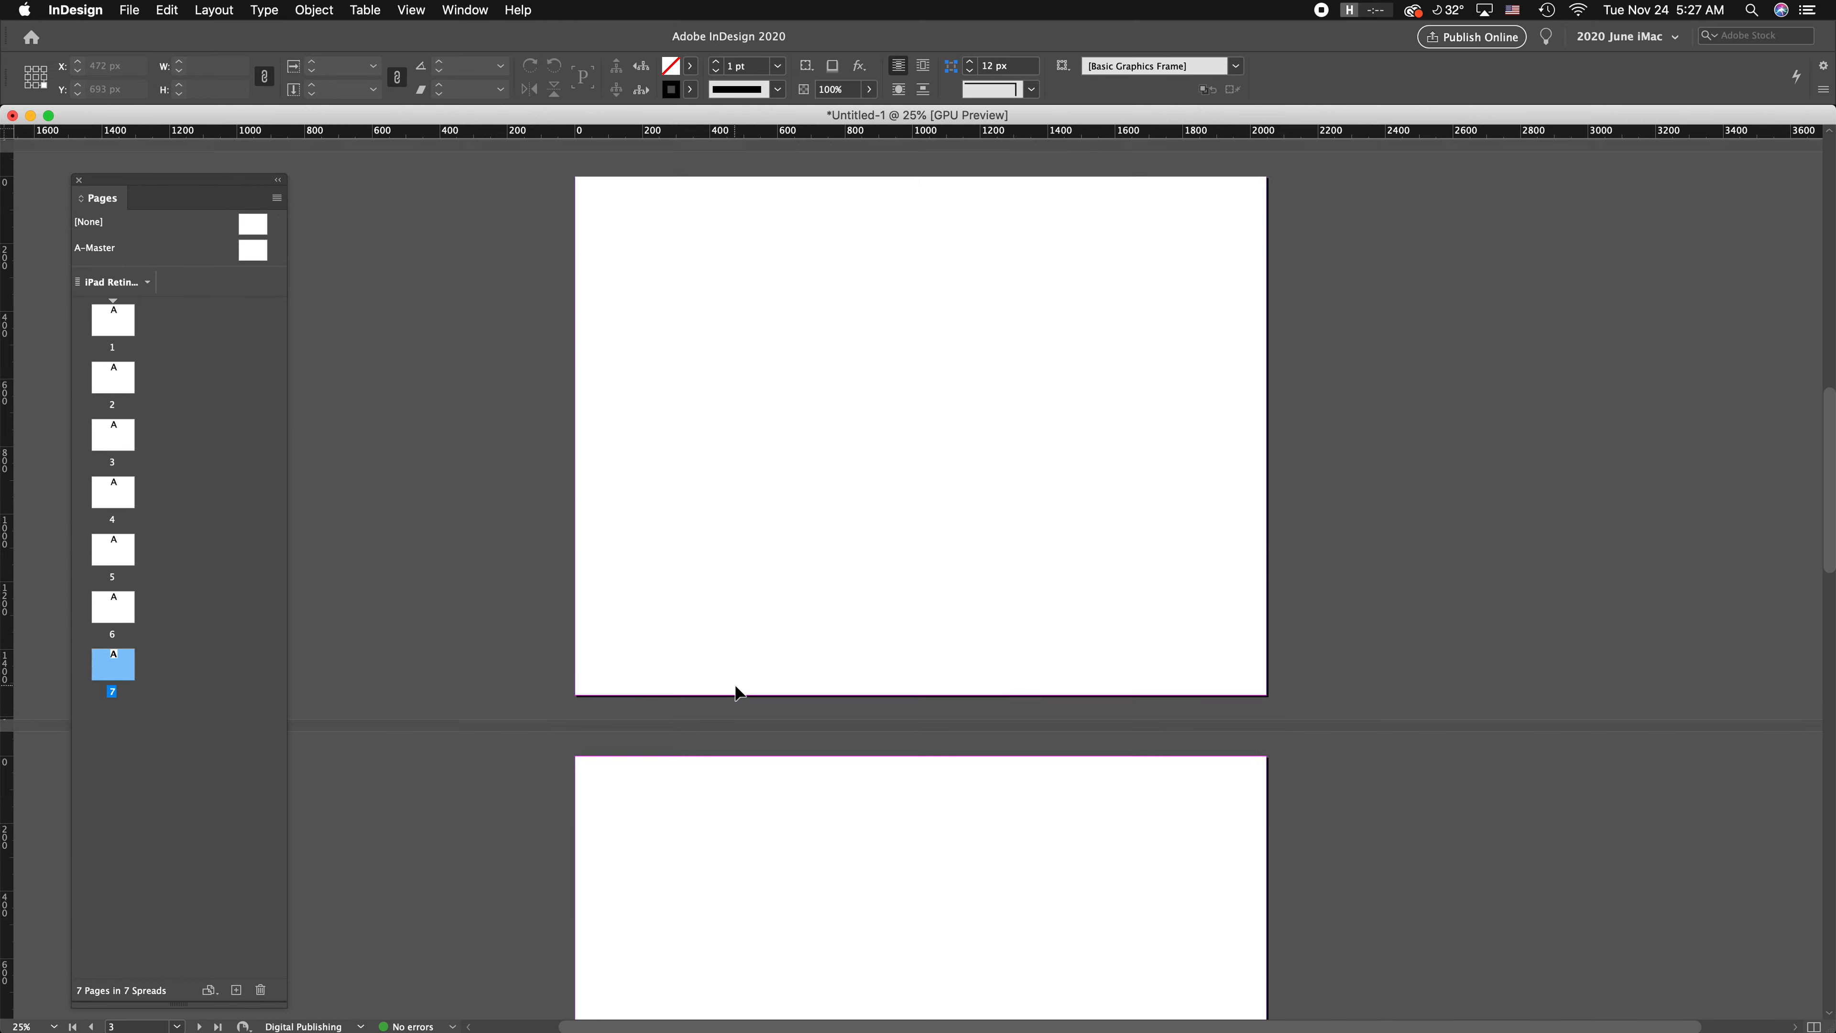
{"action": "left_click", "coordinate": [749, 475]}
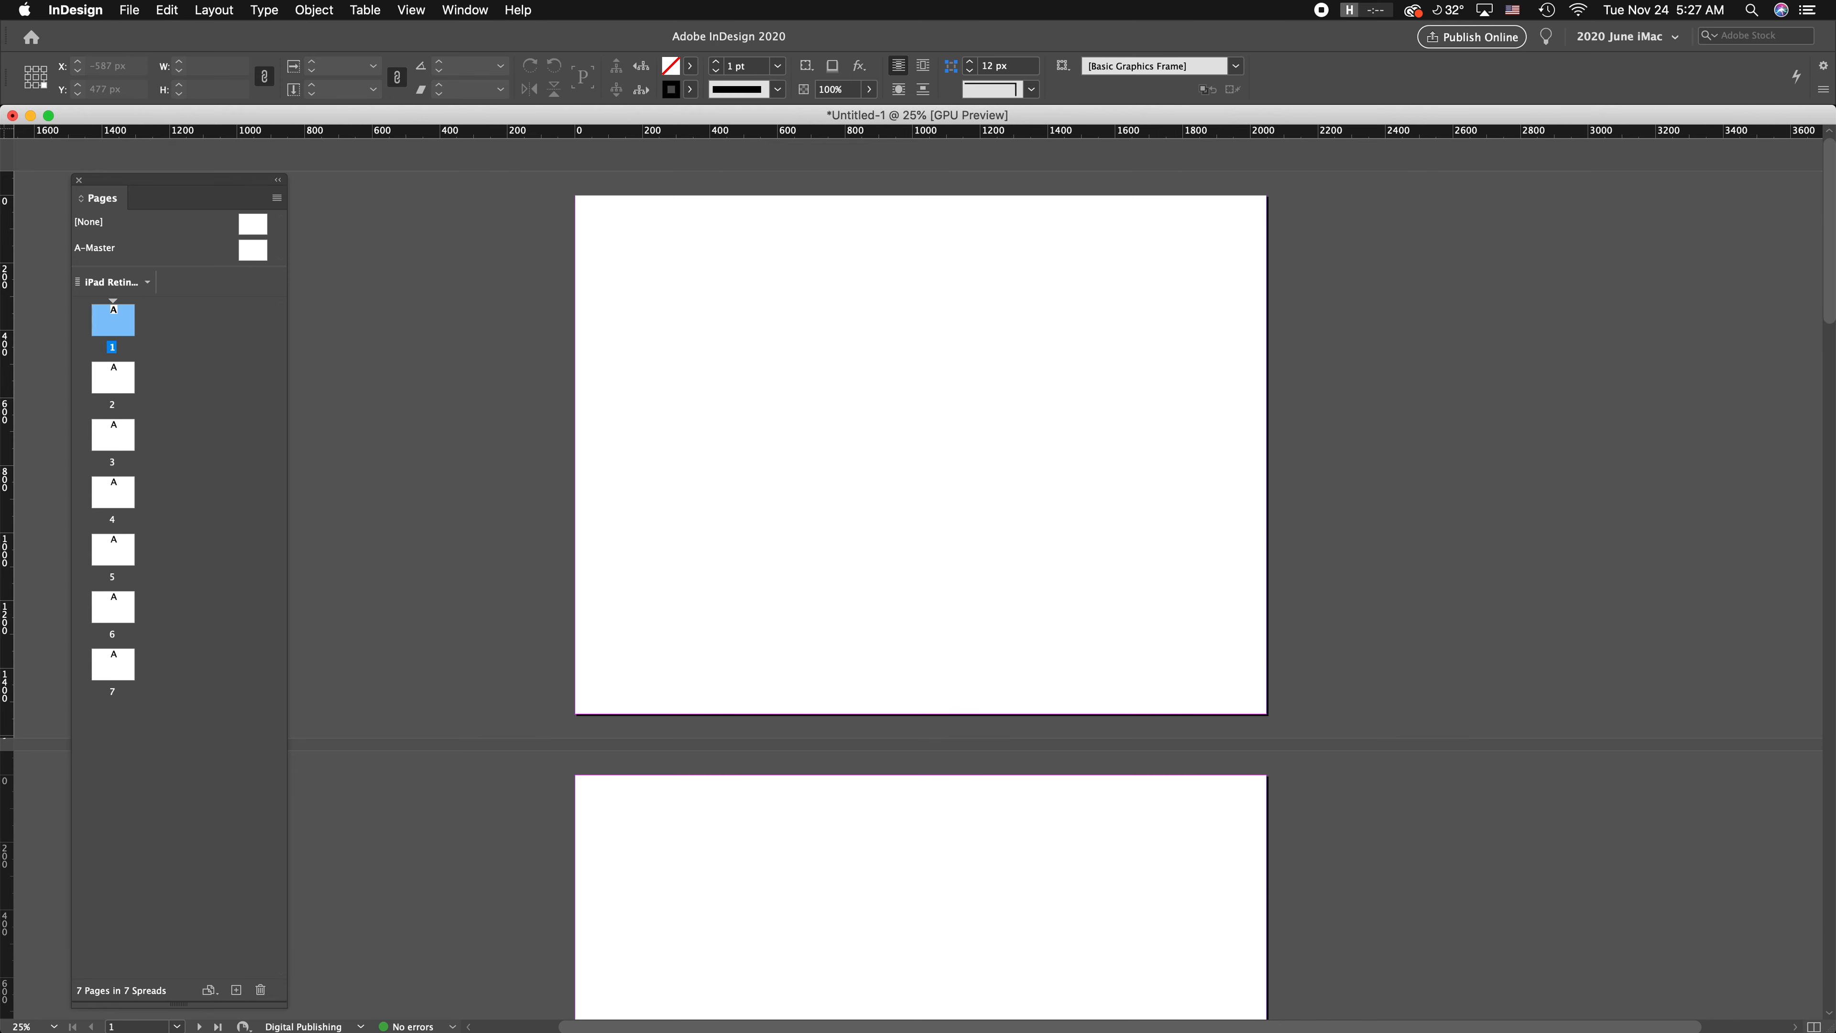
Step: Add a text frame of about 594 x 246 px on page 1 reading "Home Welcome Screen" at 72 pt
{"action": "left_click_drag", "start_coordinate": [698, 270], "coordinate": [900, 353]}
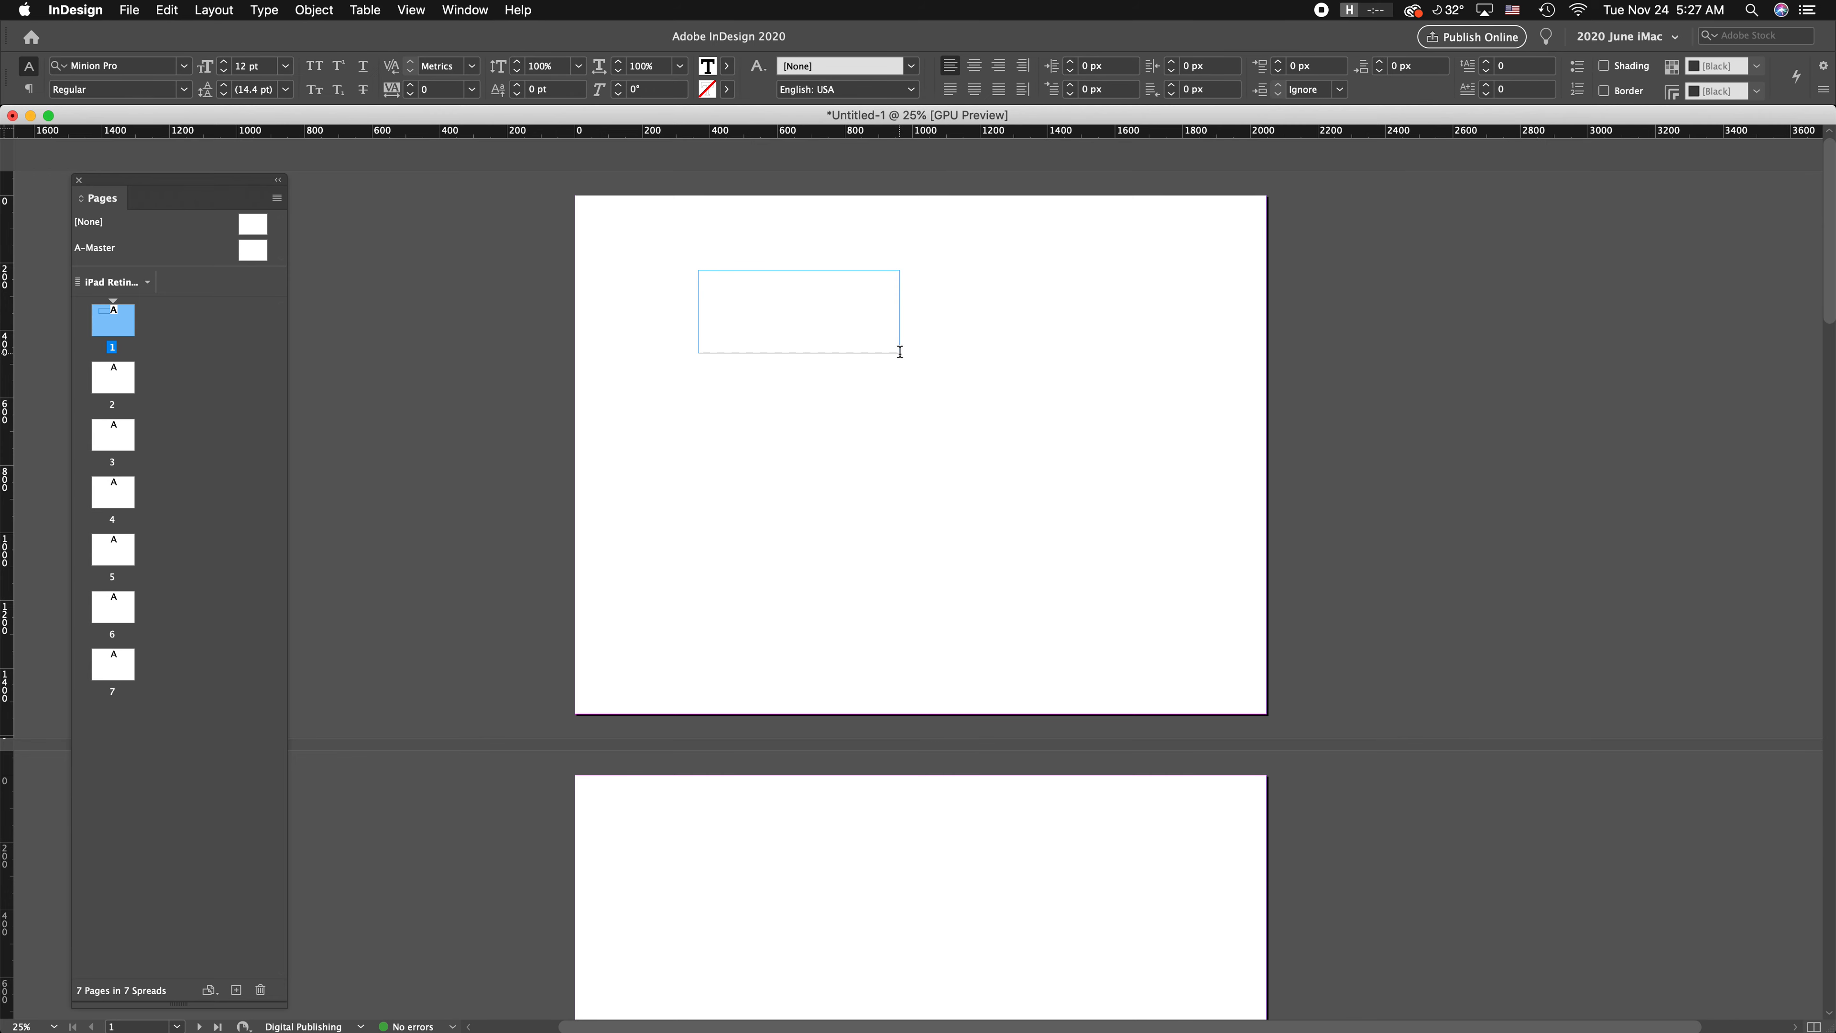
{"action": "type", "text": "Th"}
{"action": "key", "text": "super+a"}
{"action": "left_click", "coordinate": [286, 72]}
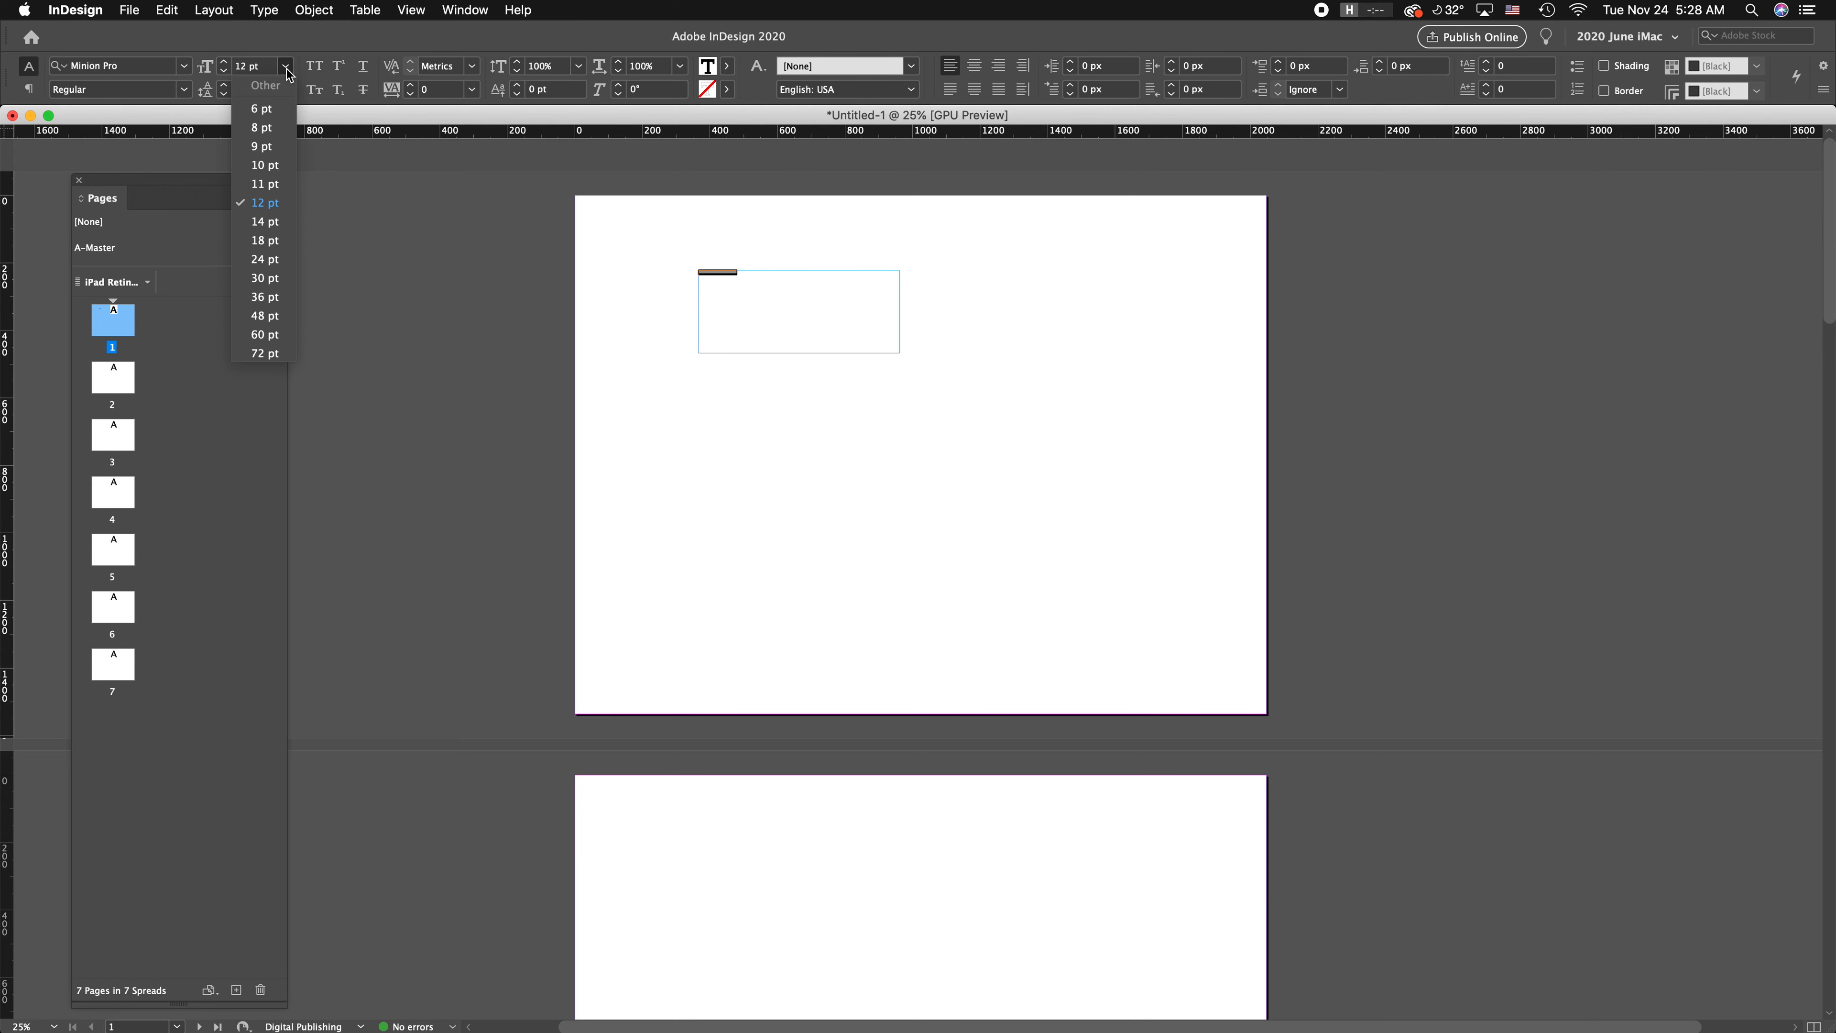
{"action": "left_click", "coordinate": [267, 347]}
{"action": "key", "text": "Escape"}
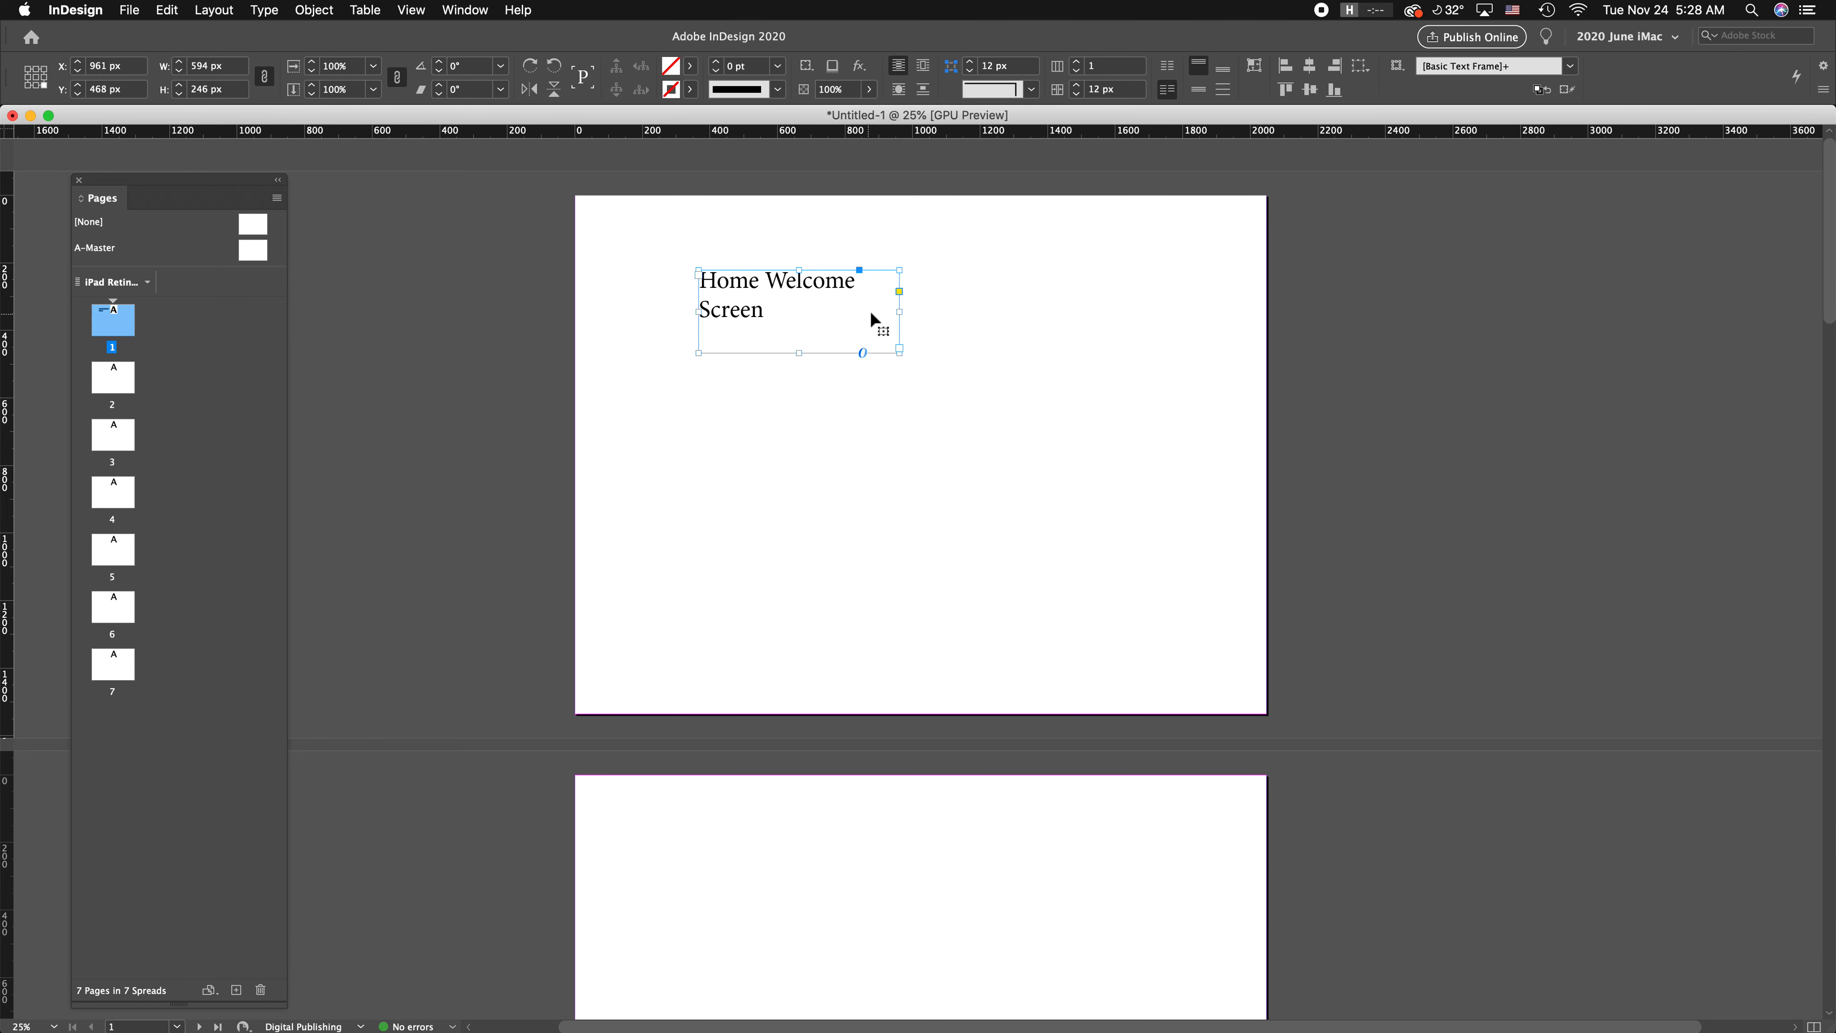
Step: Widen the "Home Welcome Screen" frame to about 1107 px and move it to the page's upper-left corner
{"action": "left_click_drag", "start_coordinate": [898, 316], "coordinate": [1073, 316]}
{"action": "left_click", "coordinate": [635, 248]}
{"action": "left_click_drag", "start_coordinate": [728, 286], "coordinate": [634, 247]}
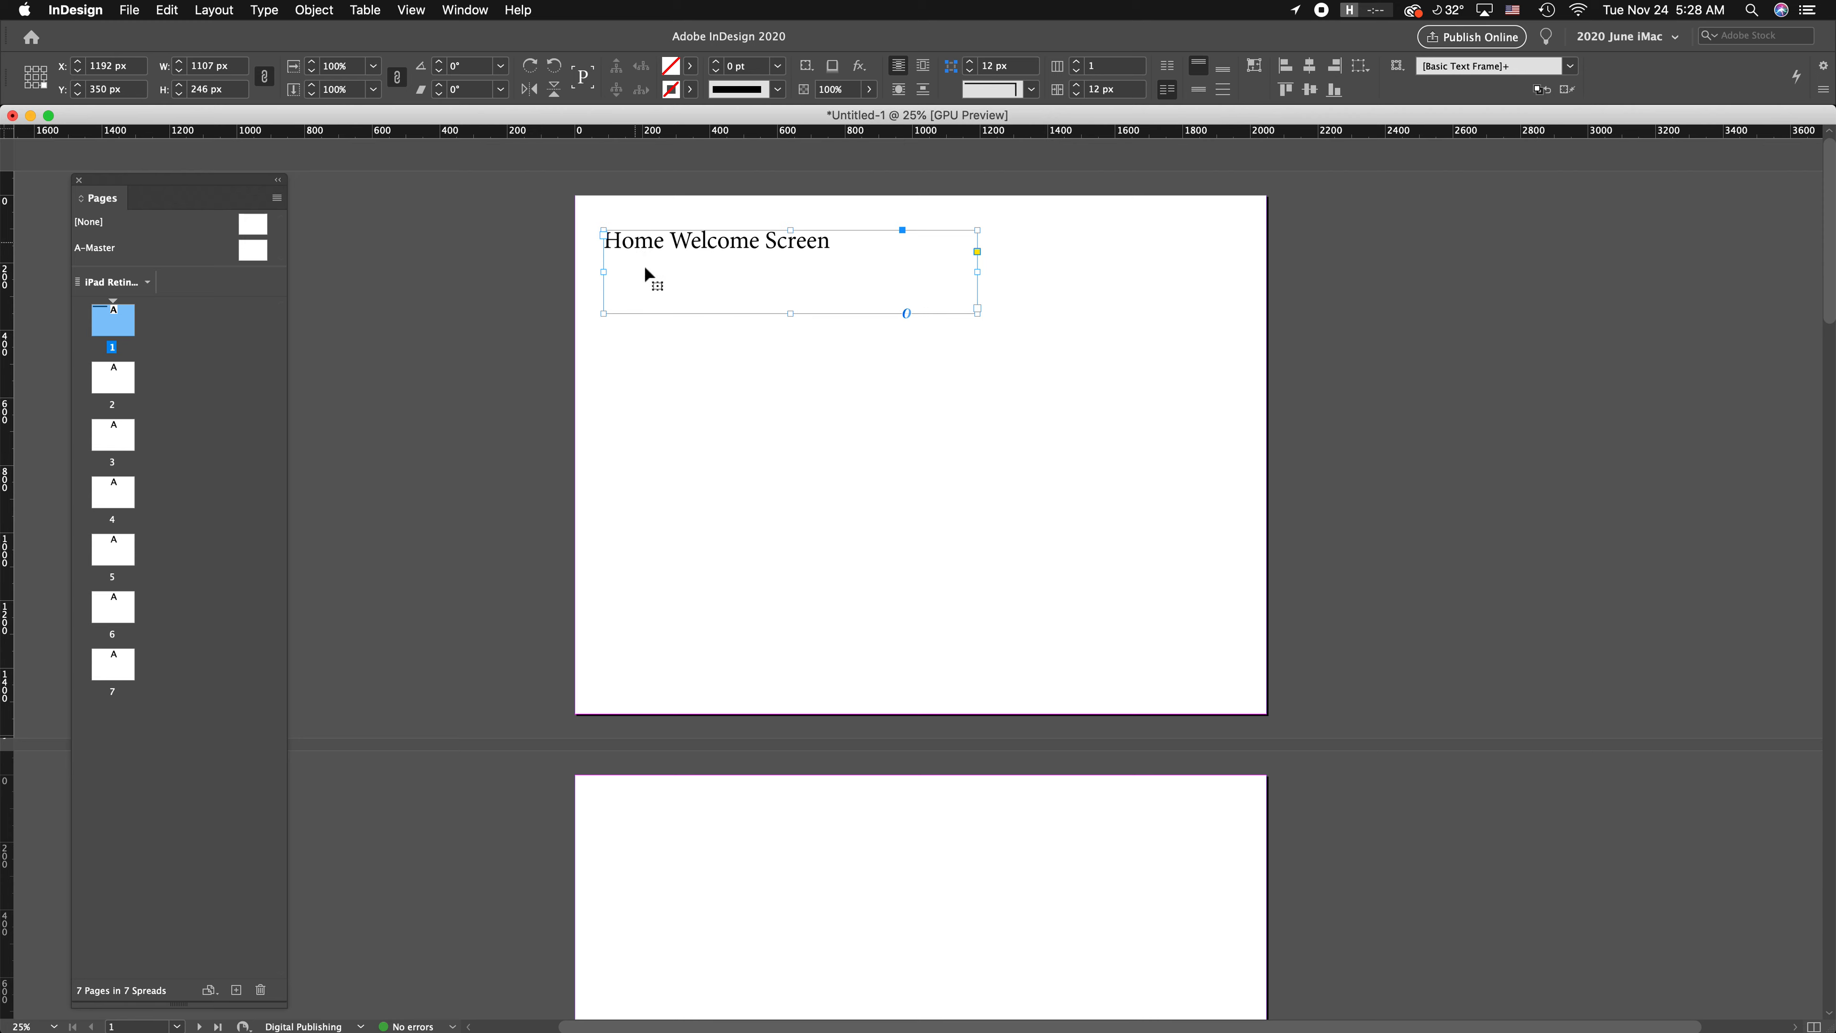
Step: Paste the title frame in place on page 2 and change its text to "Table of Contents"
{"action": "scroll", "coordinate": [711, 366], "scroll_direction": "down", "scroll_amount": 6}
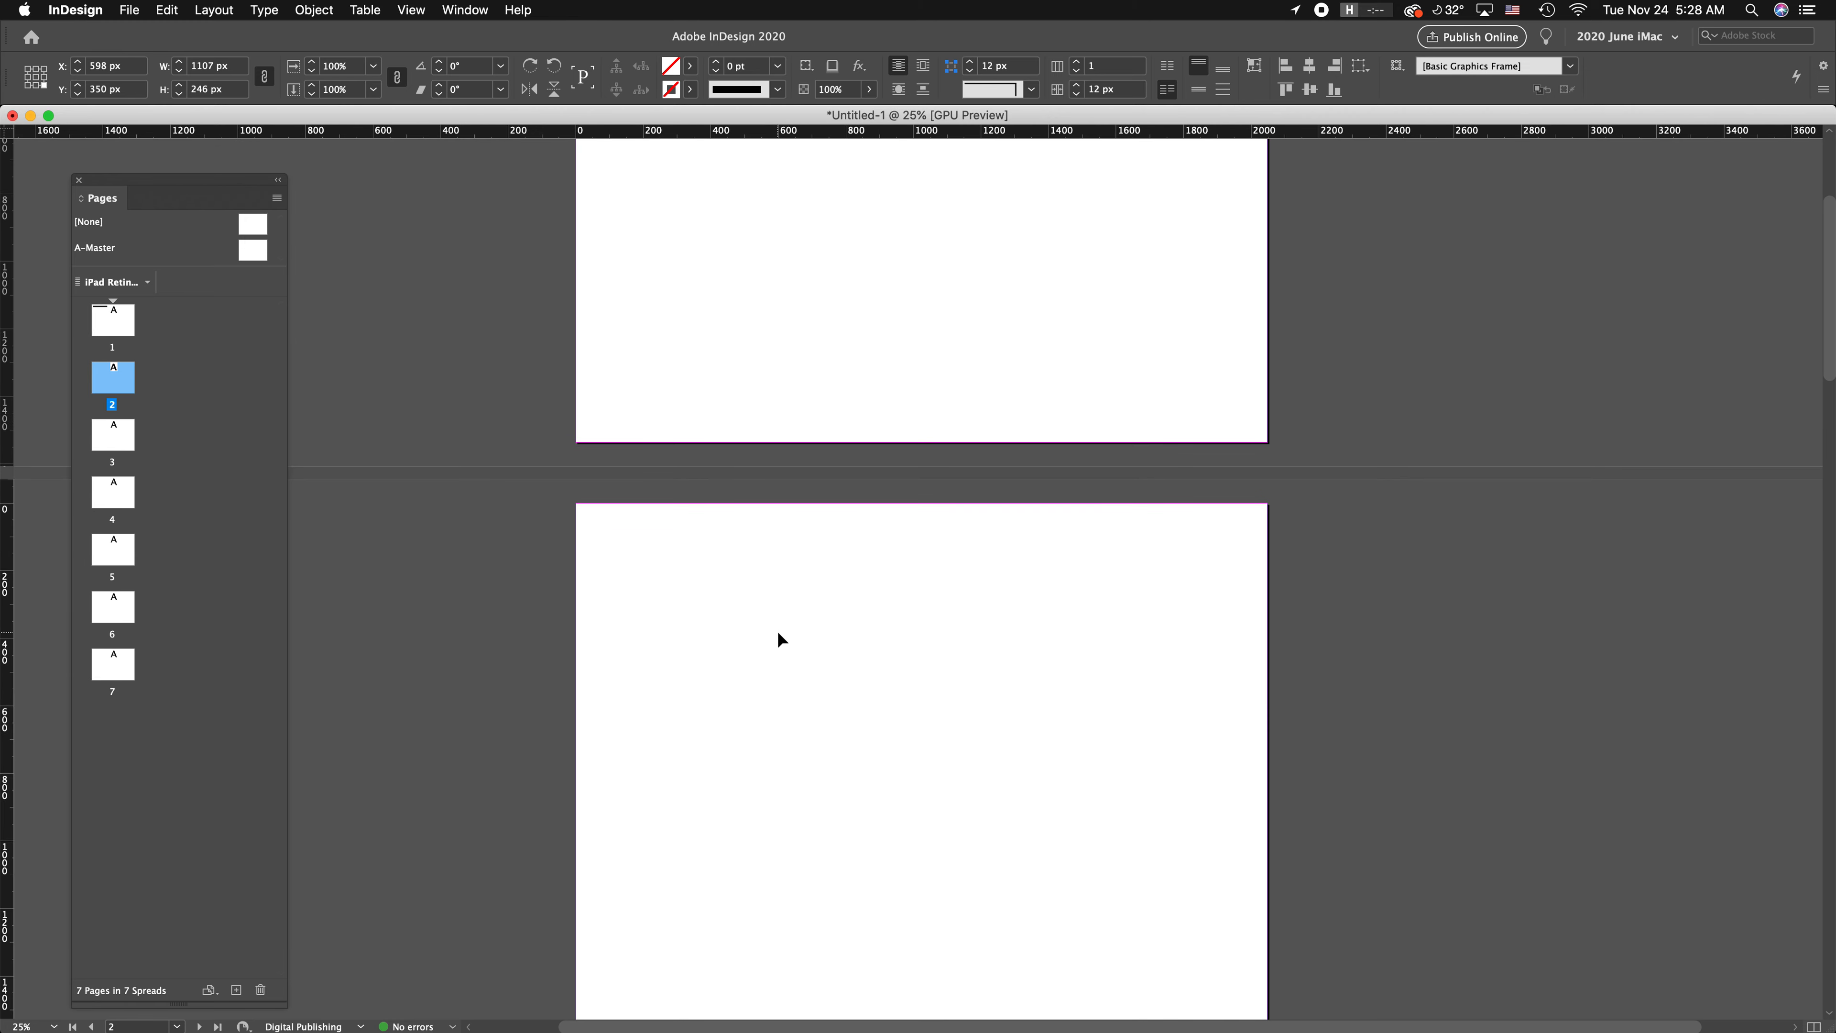
{"action": "key", "text": "super+alt+shift+v"}
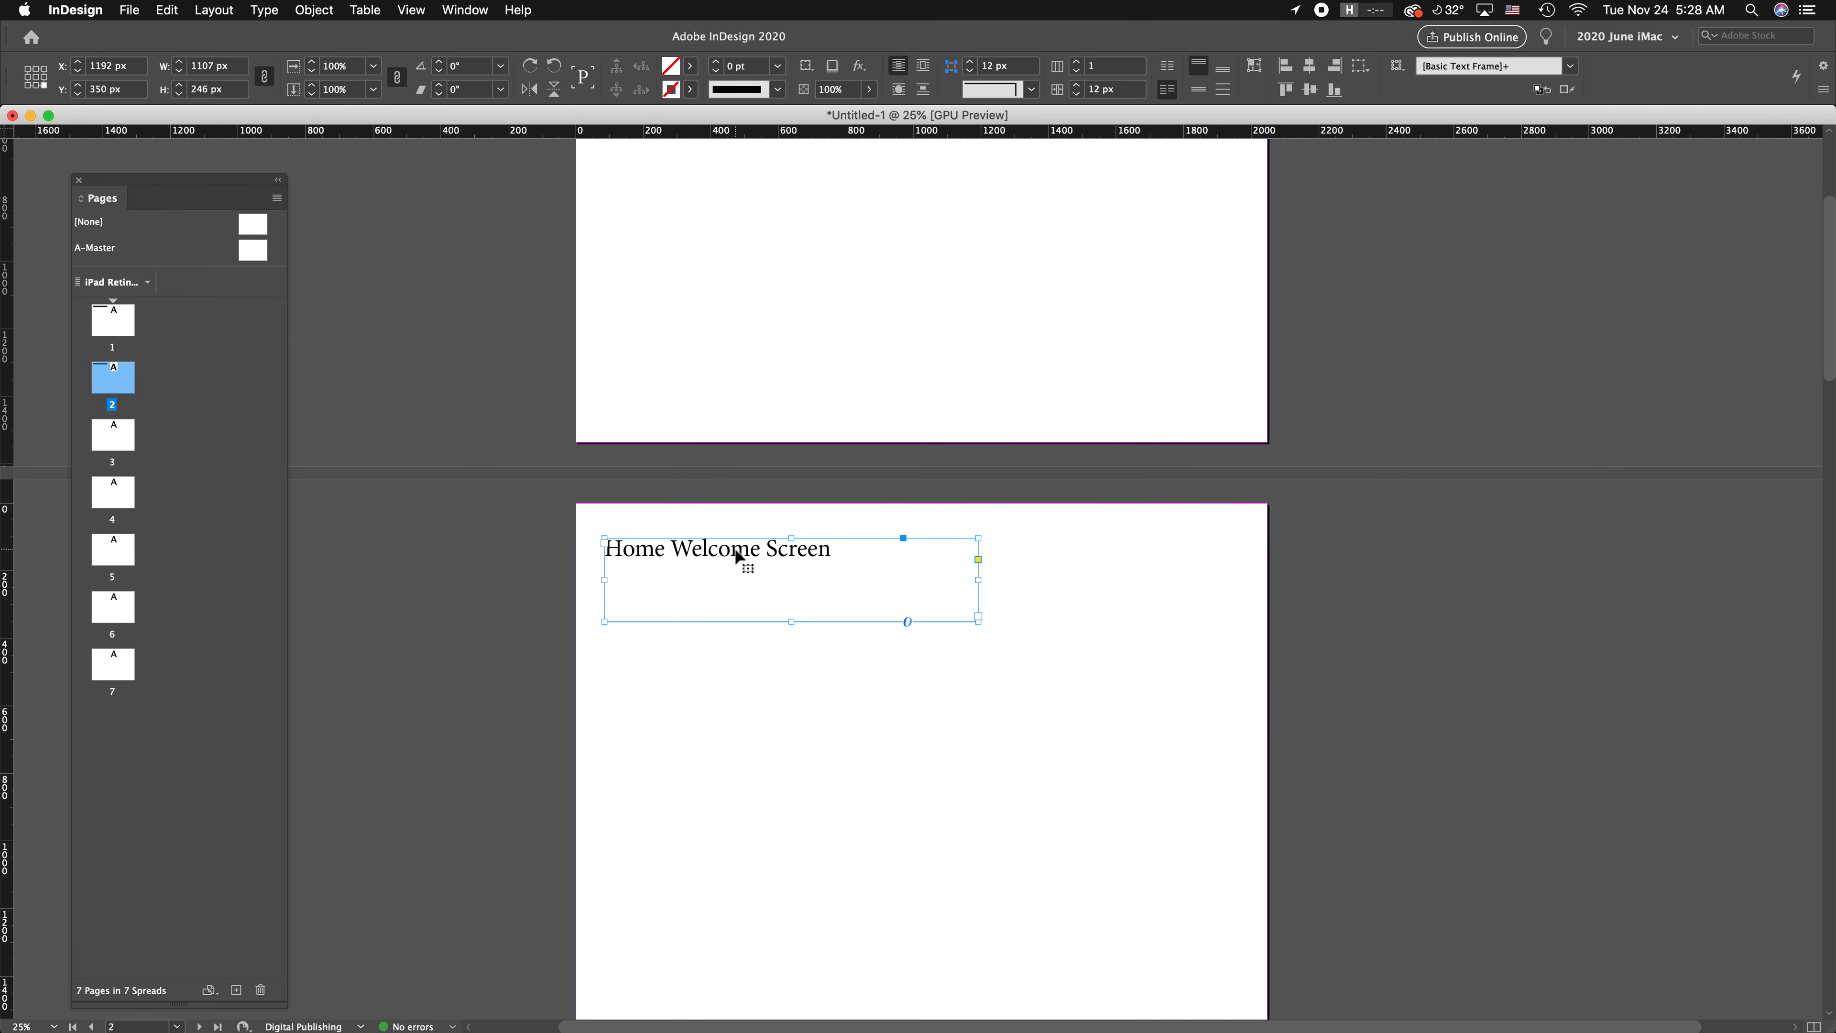
{"action": "triple_click", "coordinate": [736, 548]}
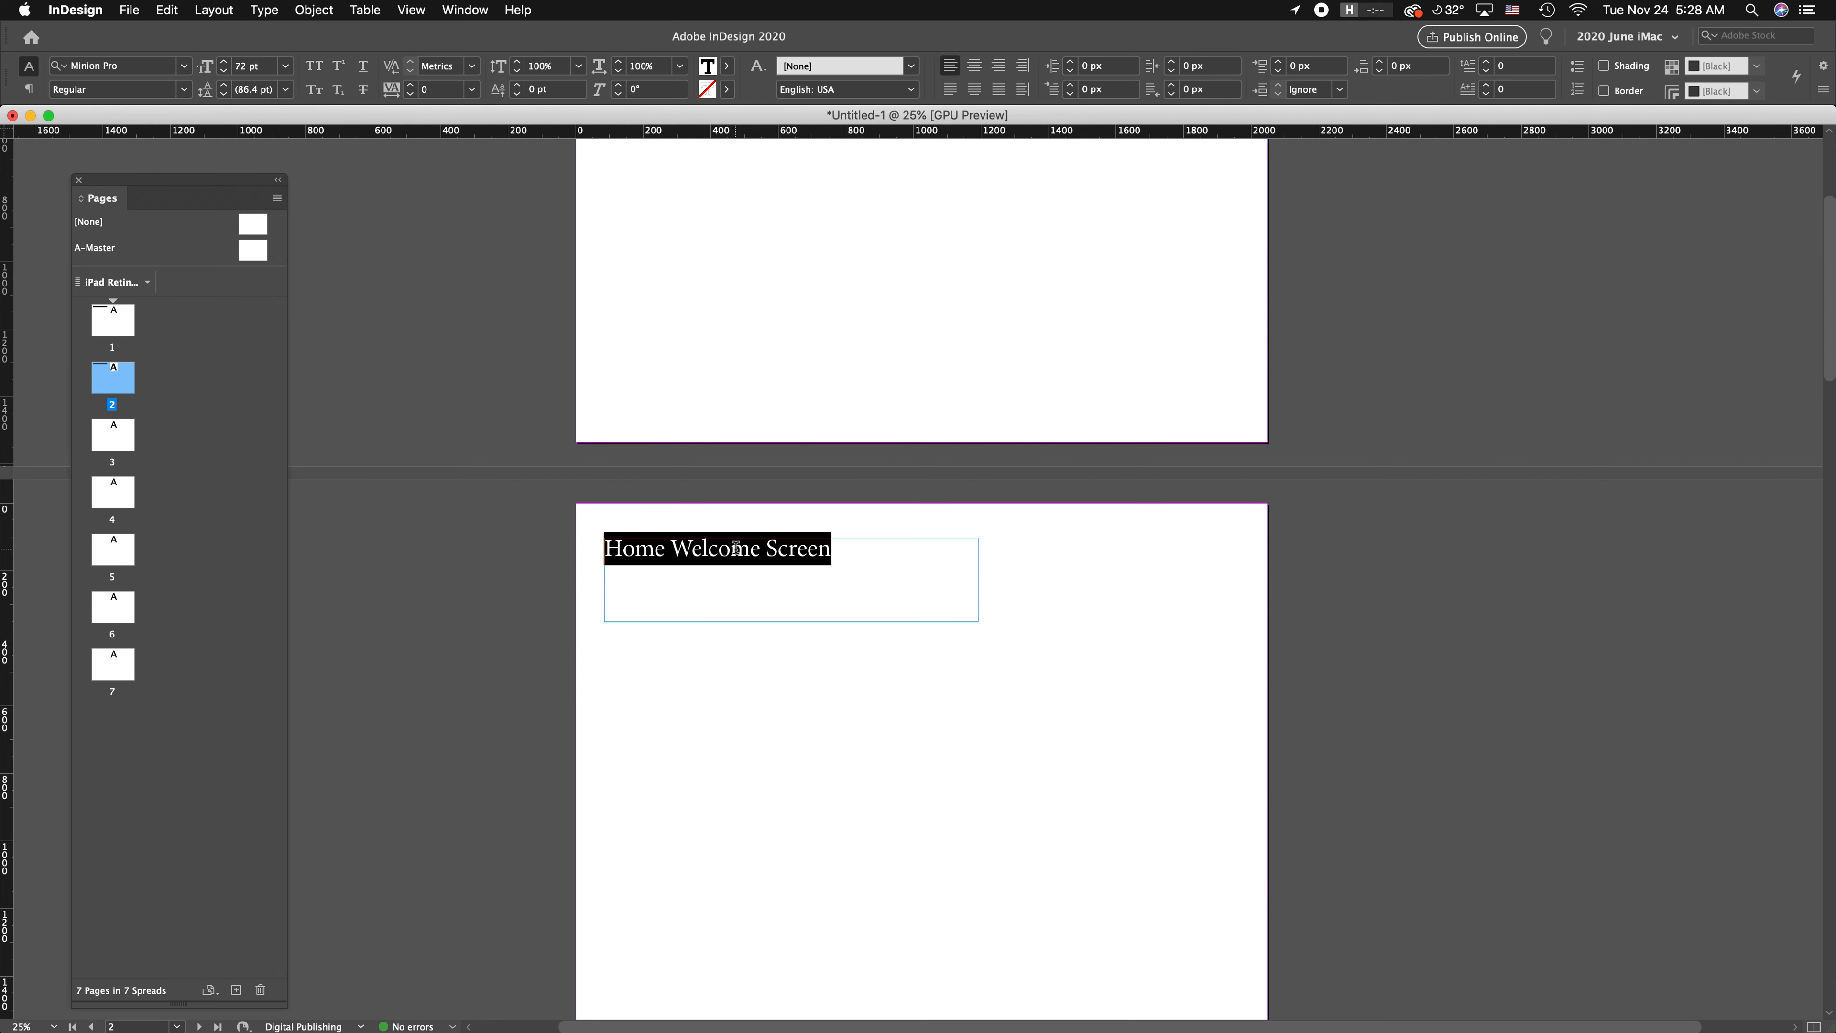
{"action": "type", "text": "Table of Content"}
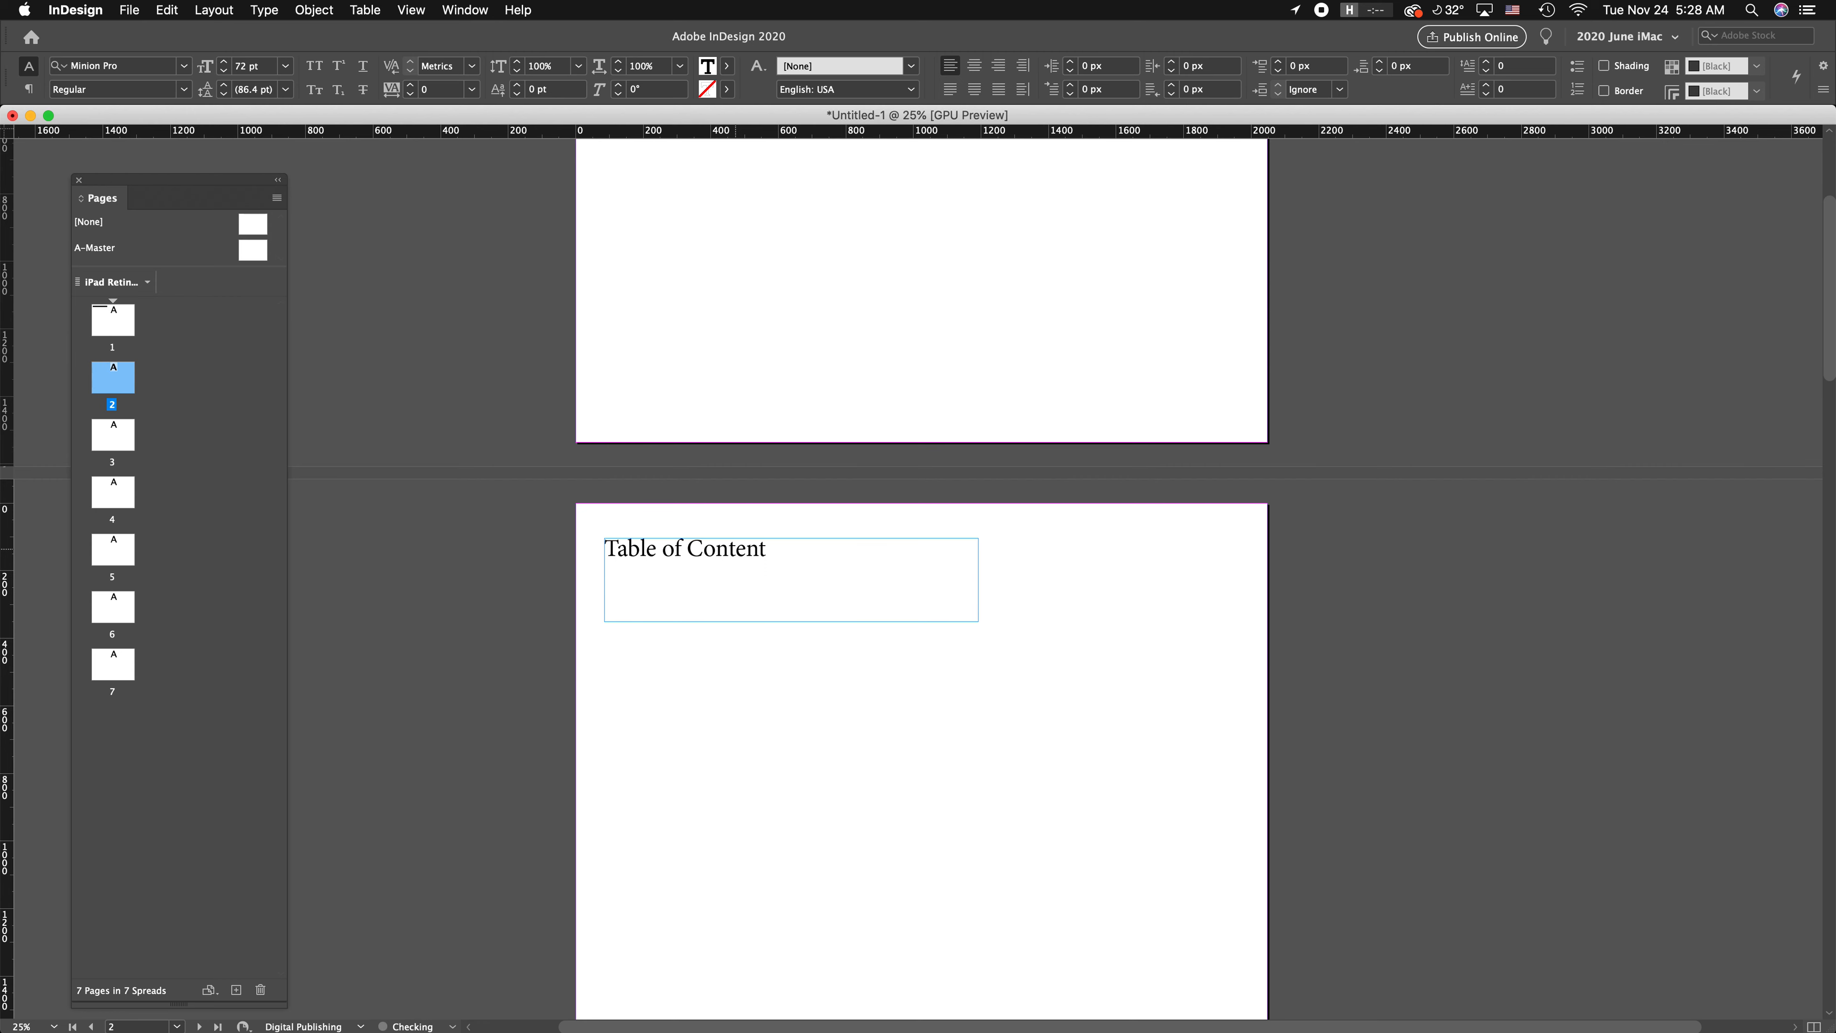
{"action": "key", "text": "Escape"}
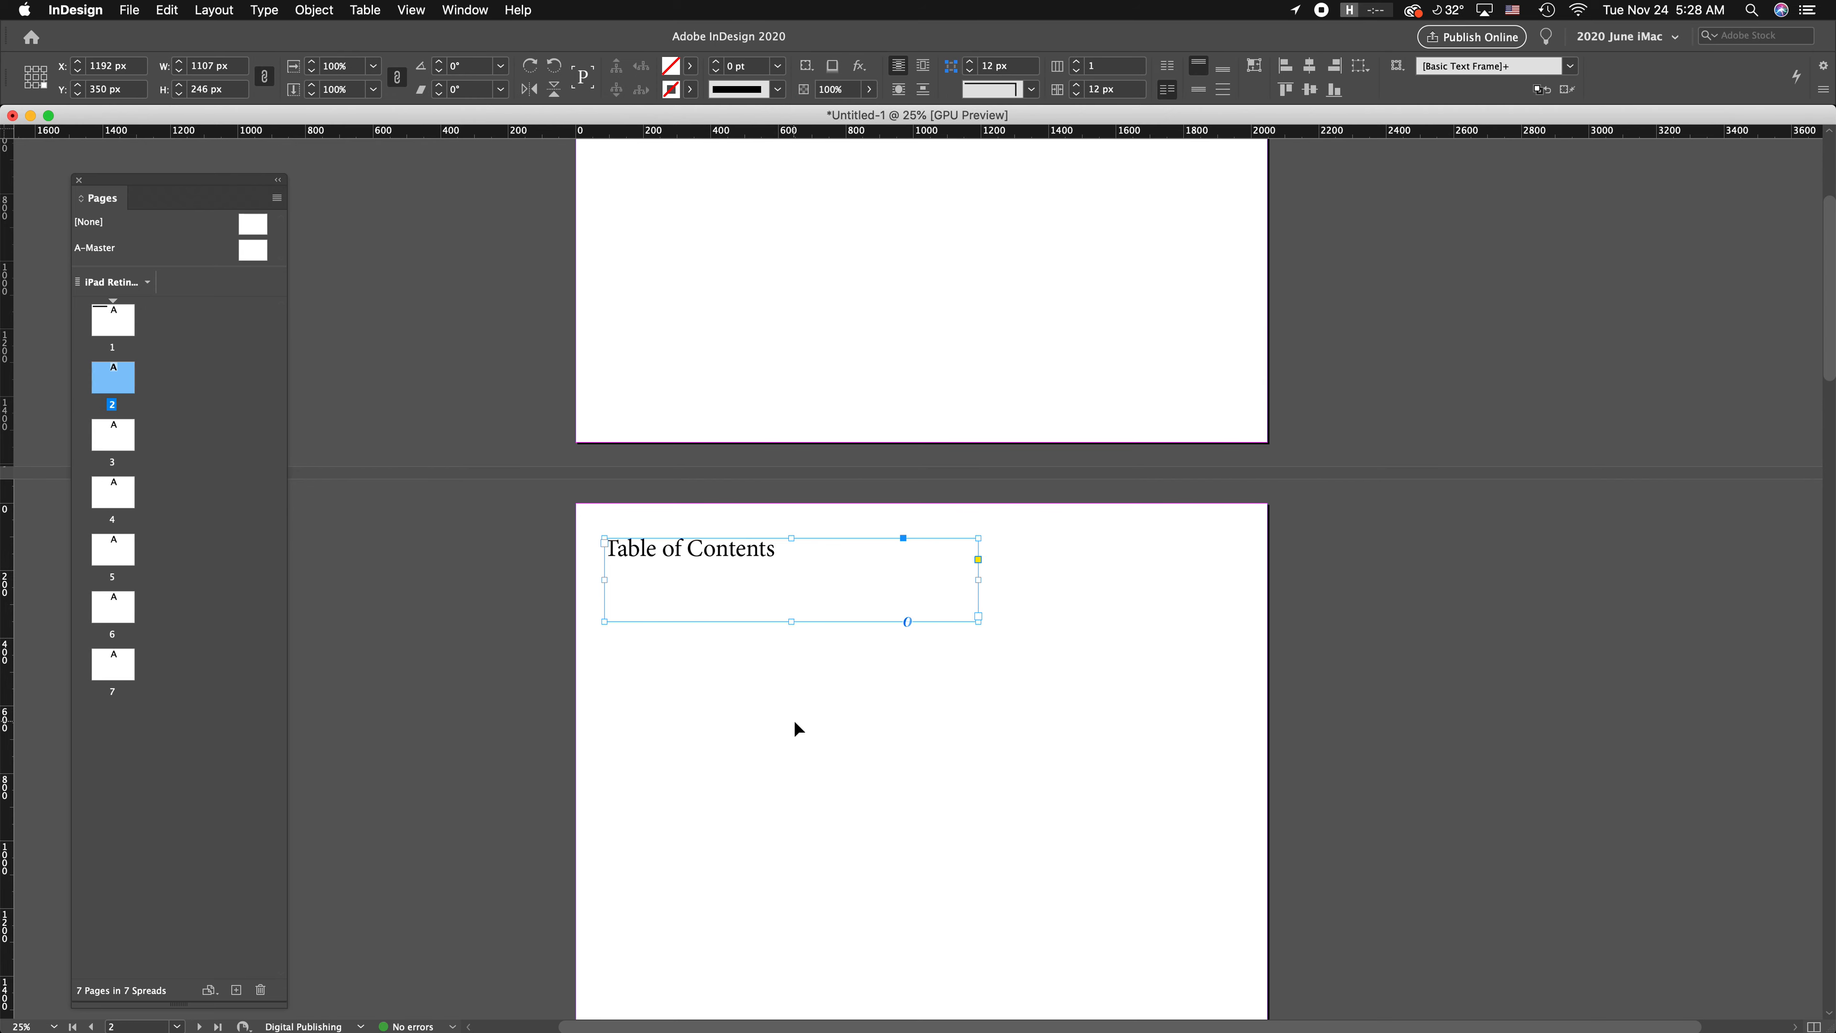
Step: Paste the title frame in place on page 3 and change its text to "Recipe 01"
{"action": "scroll", "coordinate": [795, 723], "scroll_direction": "down", "scroll_amount": 10}
{"action": "left_click", "coordinate": [827, 712]}
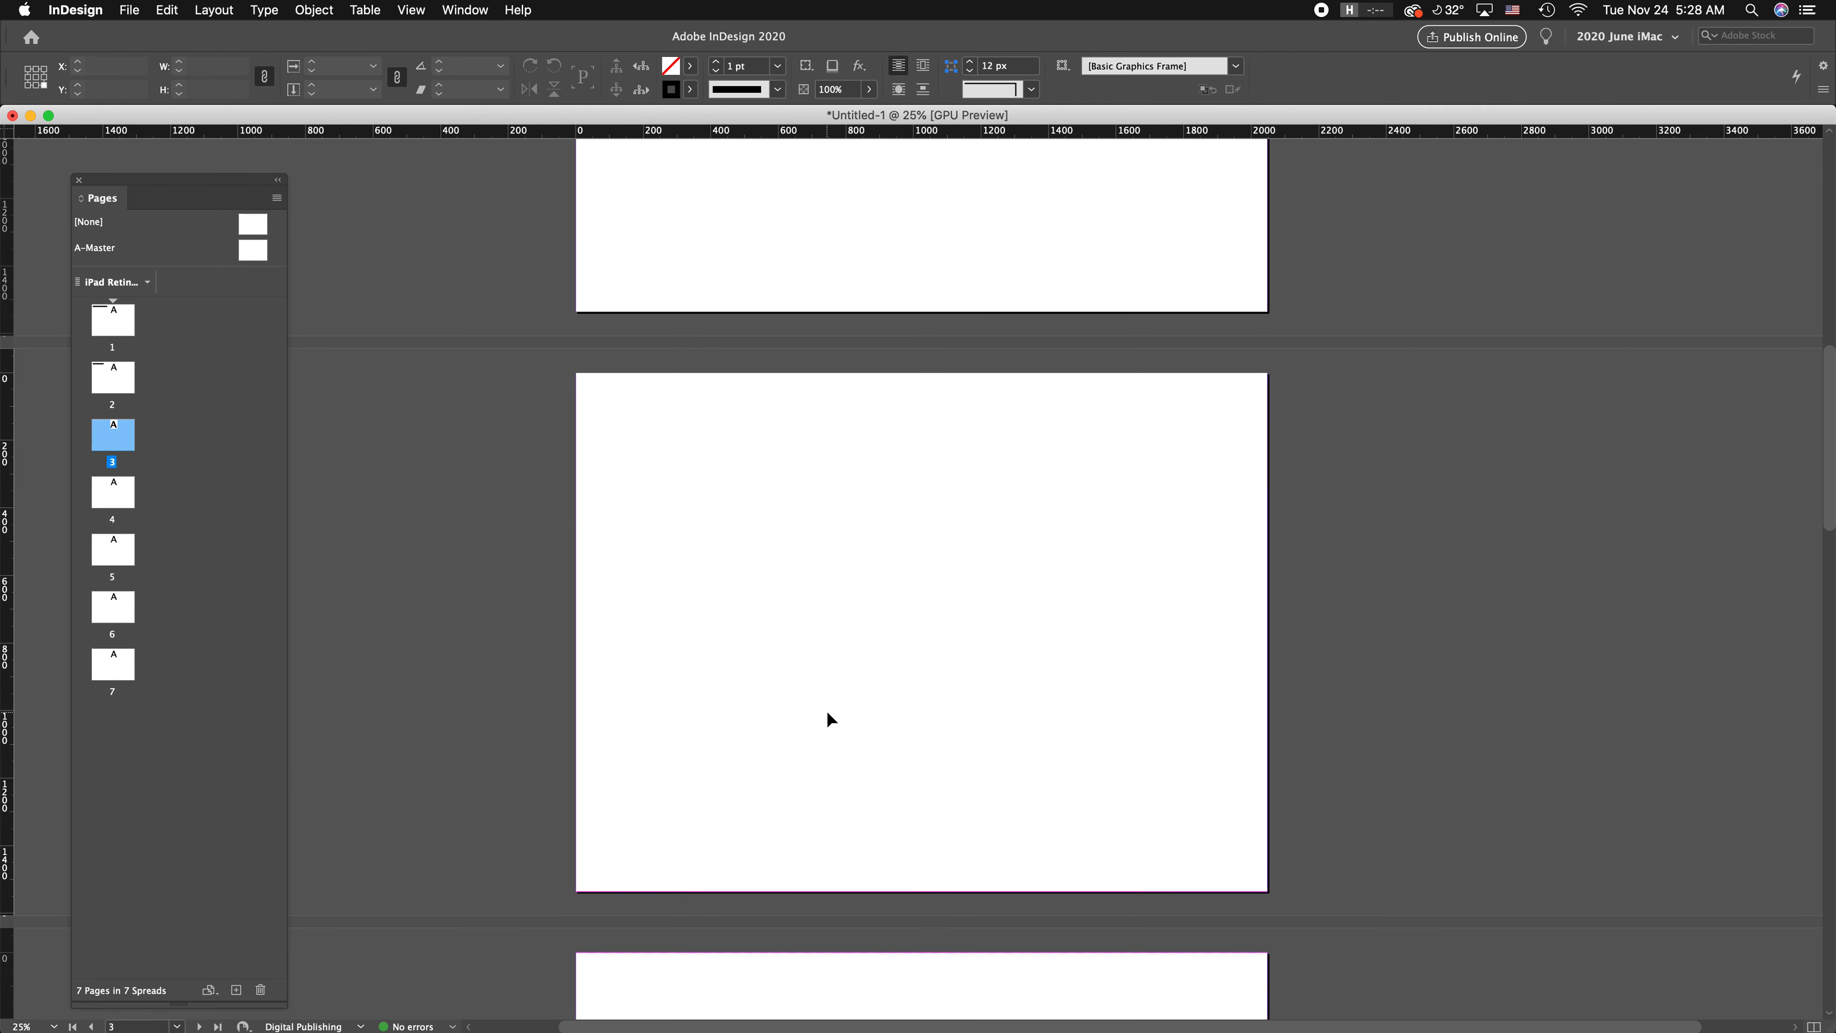
{"action": "key", "text": "super+alt+shift+v"}
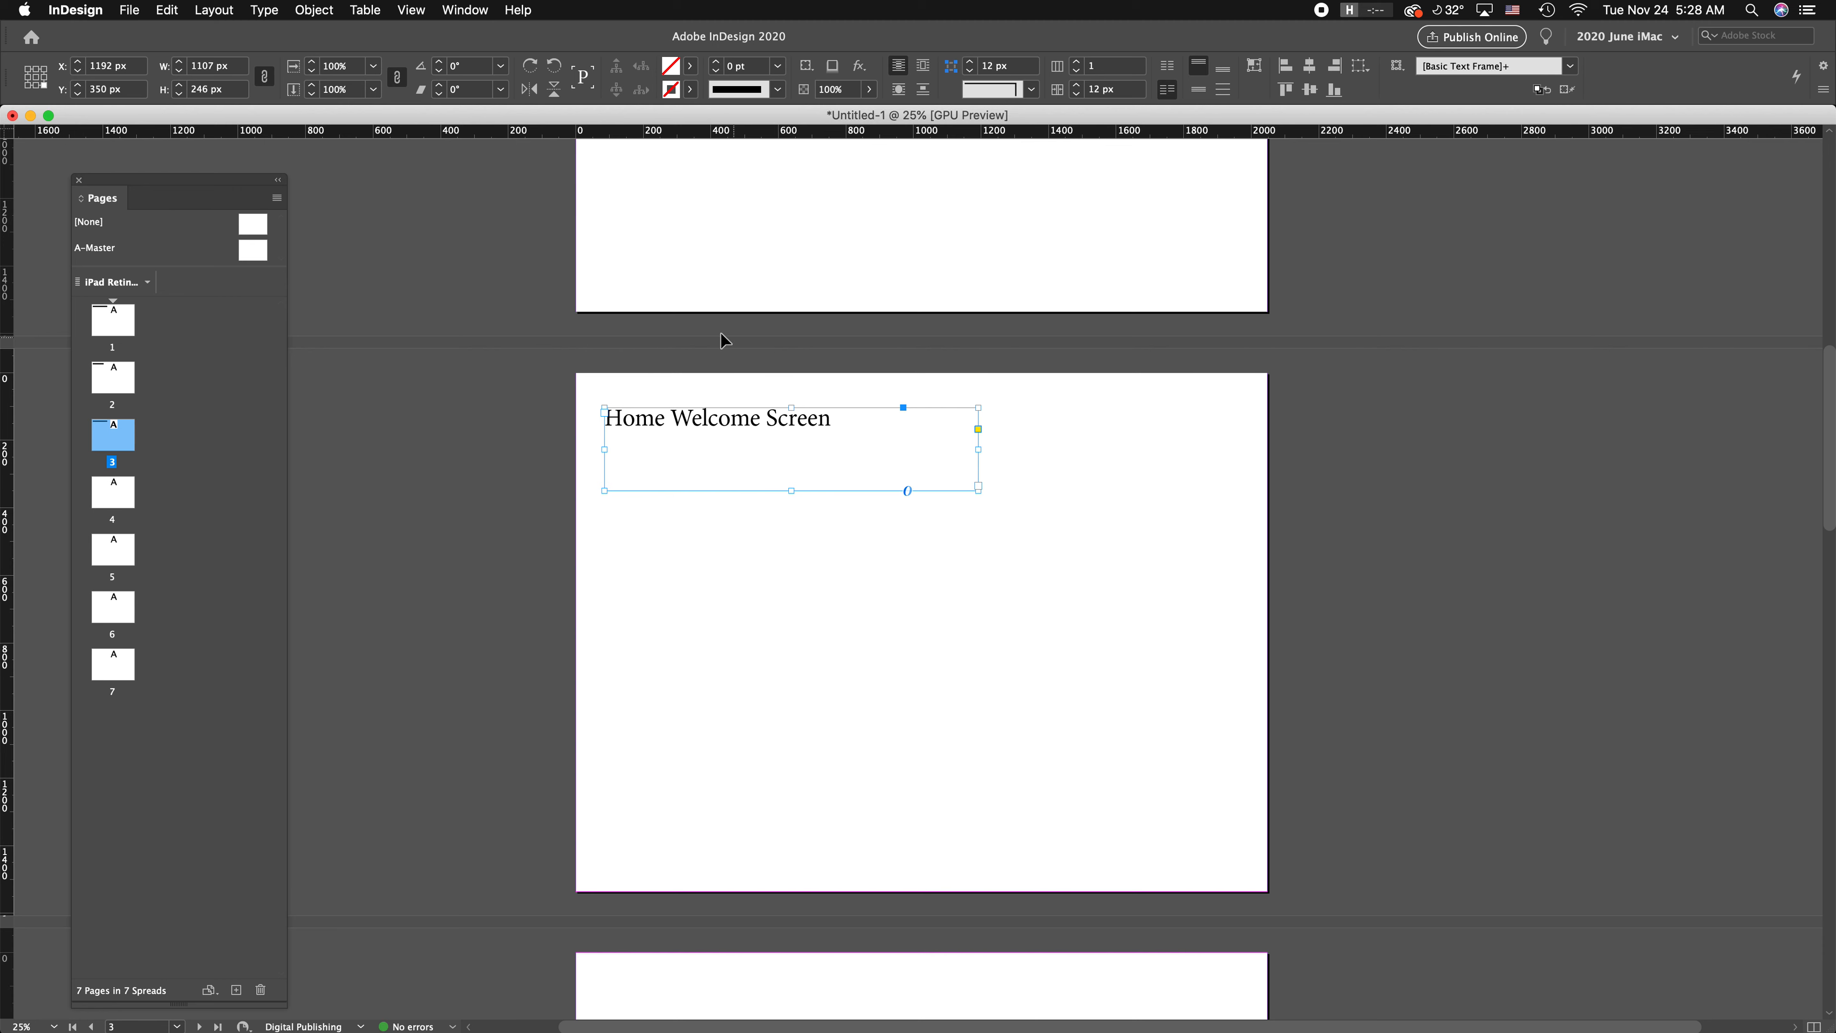
{"action": "triple_click", "coordinate": [734, 423]}
{"action": "type", "text": "Recipe 01"}
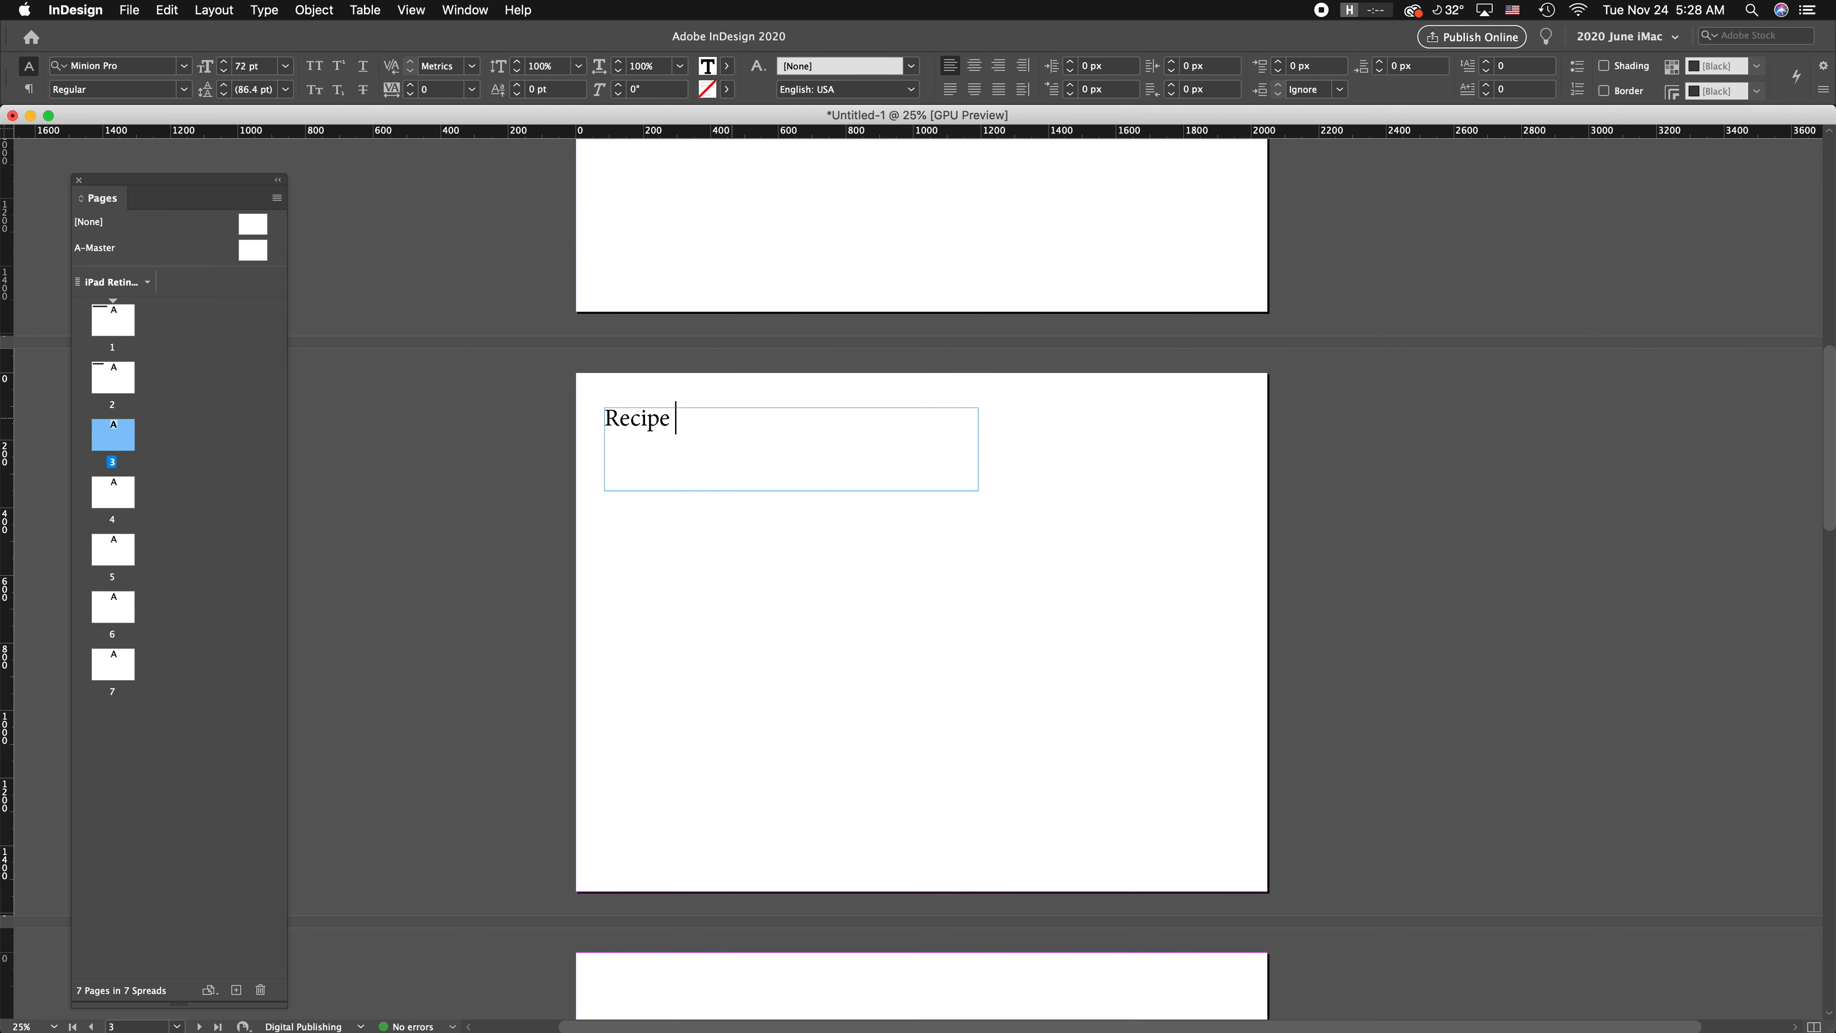
Step: Paste the title frame in place on page 4 and change its text to "Recipe 02"
{"action": "key", "text": "Escape"}
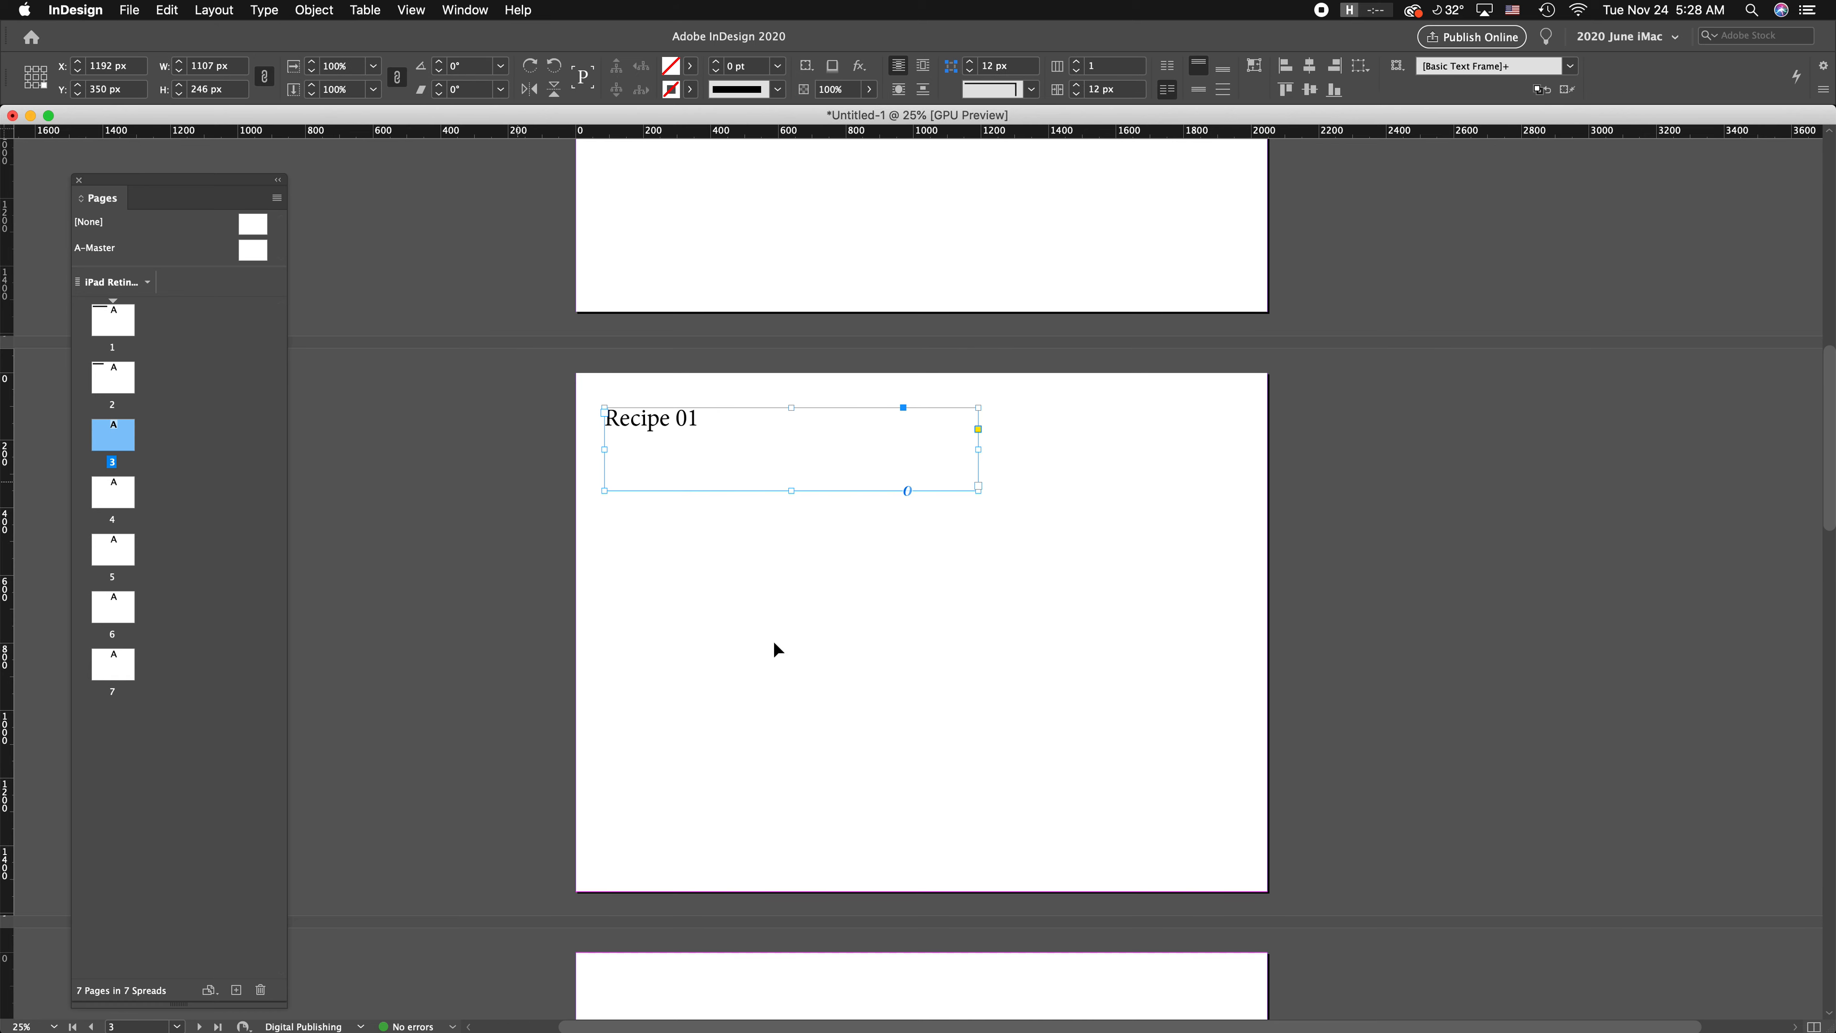
{"action": "scroll", "coordinate": [837, 651], "scroll_direction": "down", "scroll_amount": 6}
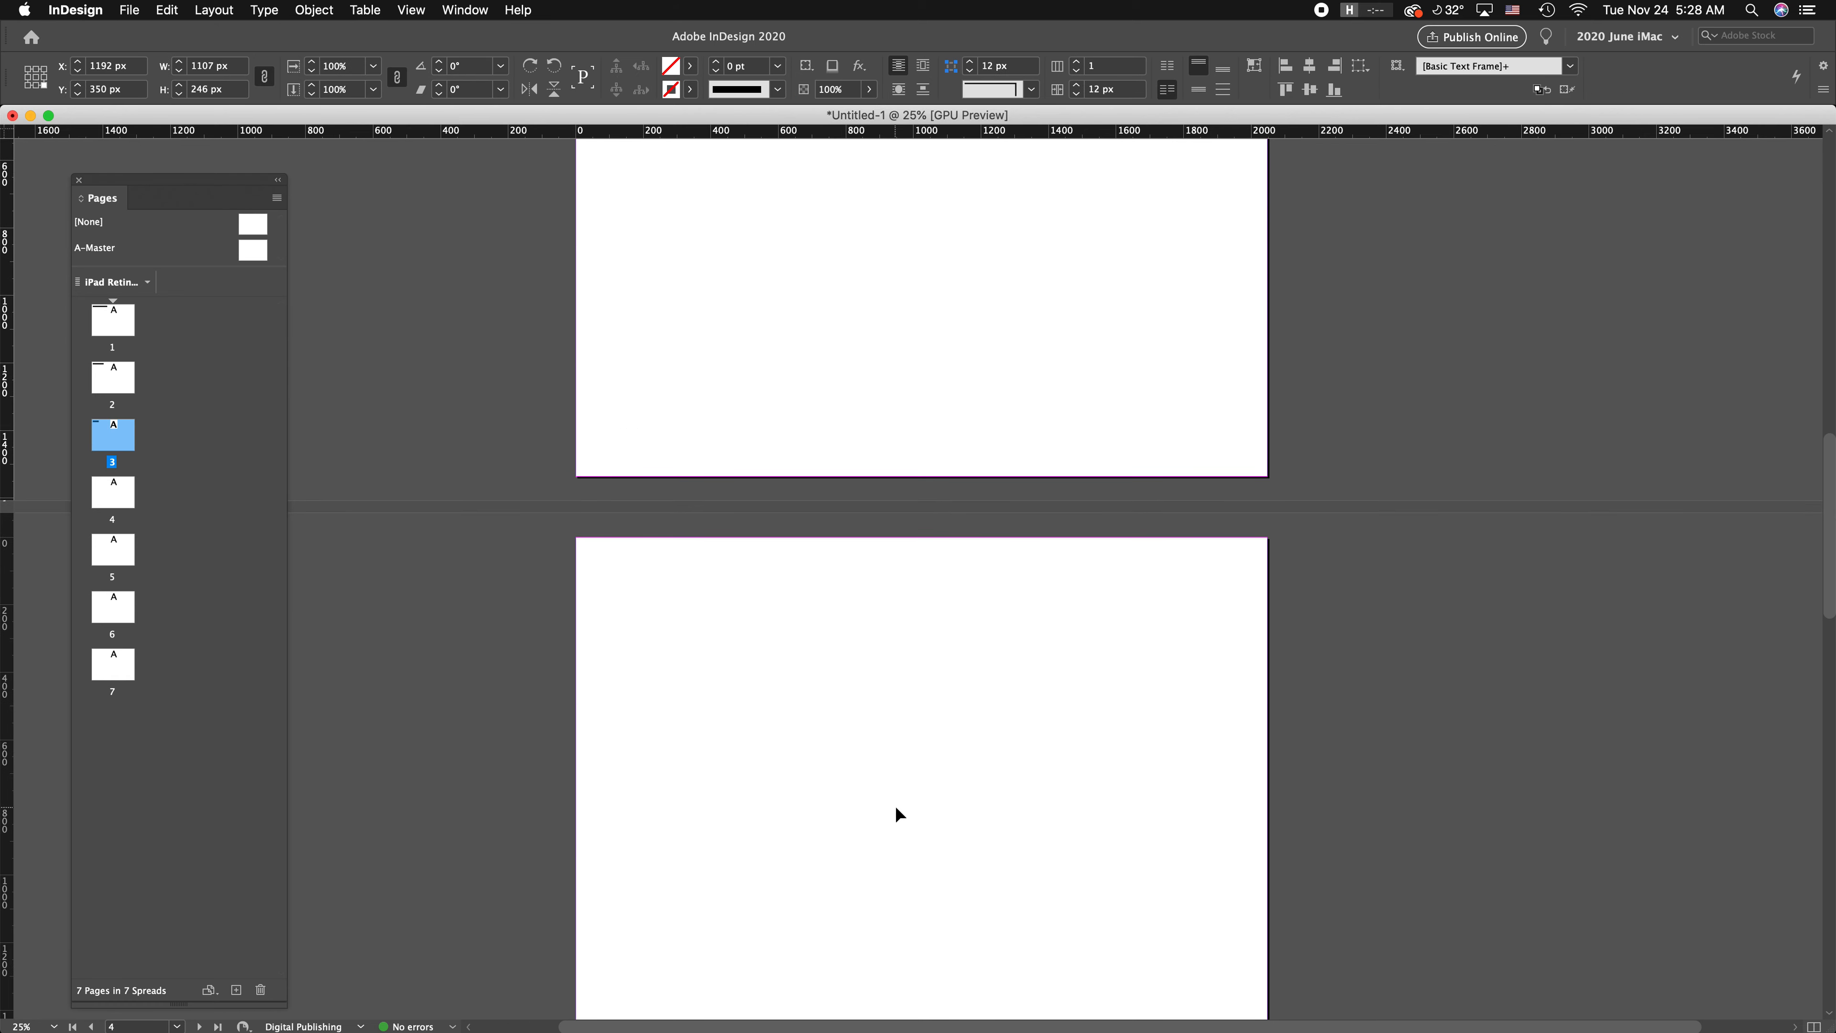
{"action": "left_click", "coordinate": [896, 808]}
{"action": "key", "text": "super+alt+shift+v"}
{"action": "double_click", "coordinate": [686, 583]}
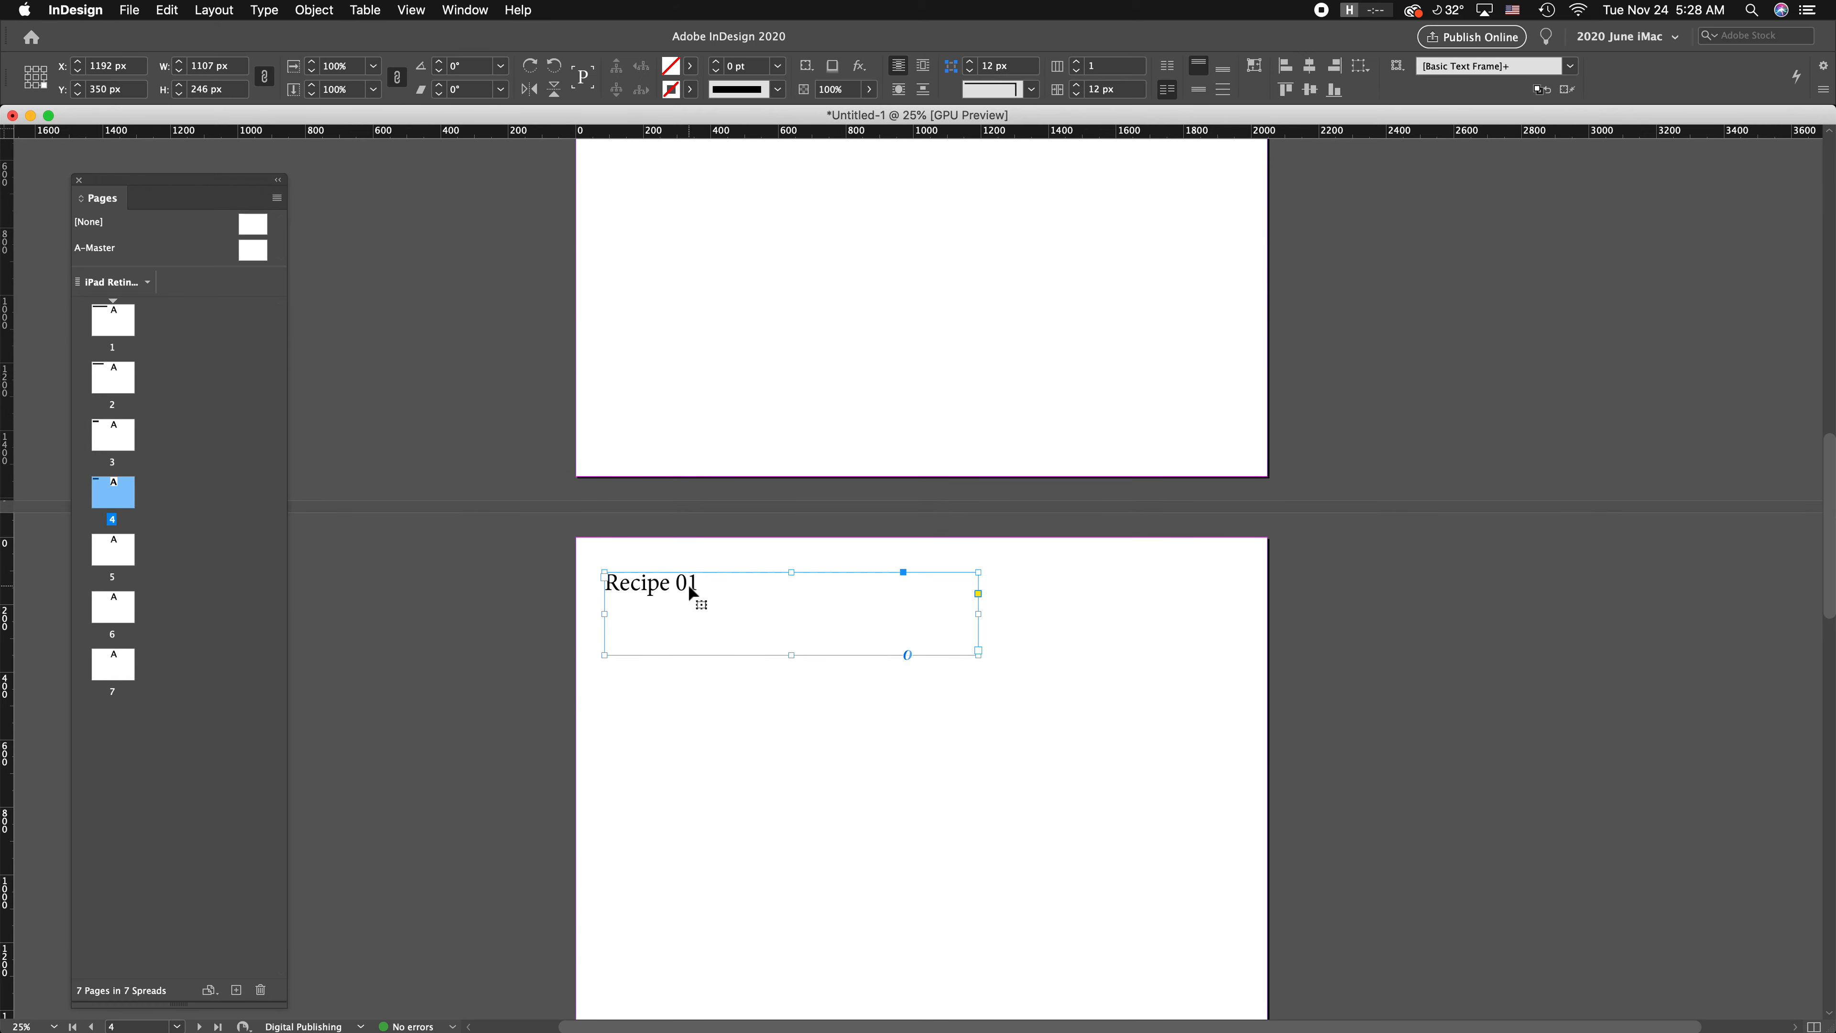
{"action": "left_click_drag", "start_coordinate": [690, 582], "coordinate": [749, 583]}
{"action": "type", "text": "2"}
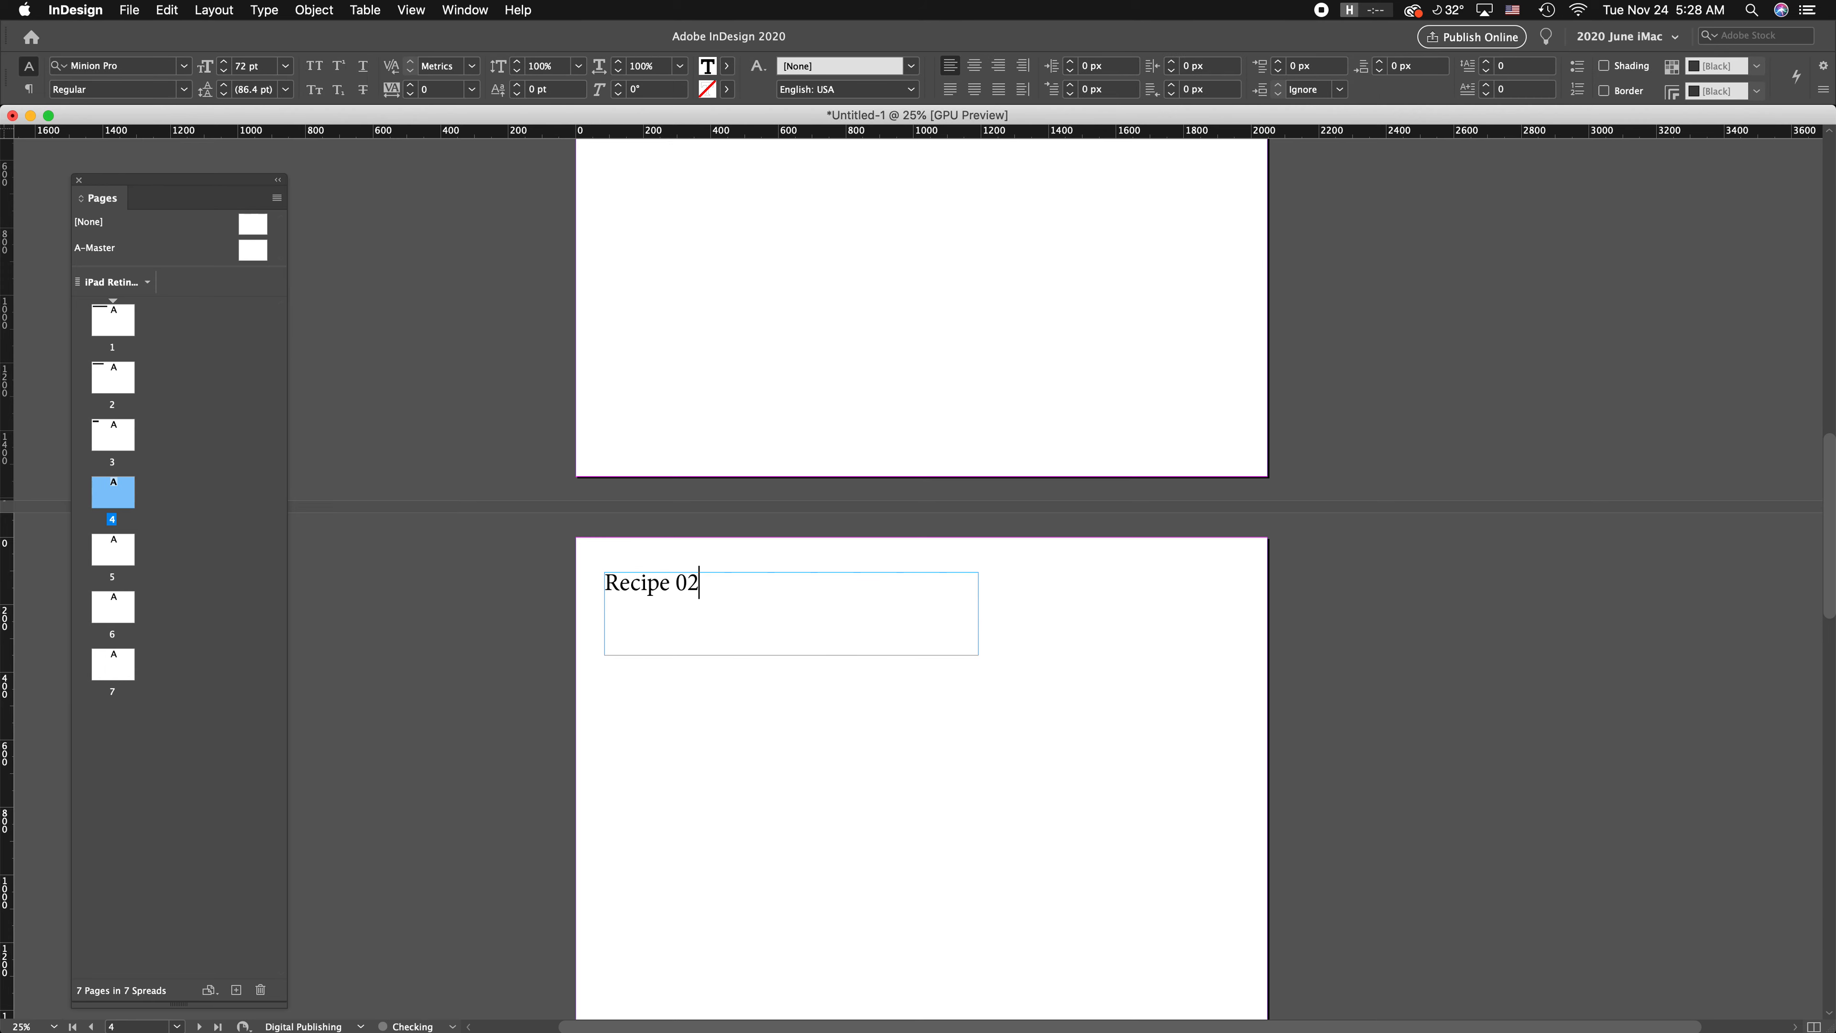
{"action": "key", "text": "Escape"}
Step: Paste the title frame in place on page 5 and change its text to "Recipe 03"
{"action": "scroll", "coordinate": [688, 697], "scroll_direction": "down", "scroll_amount": 10}
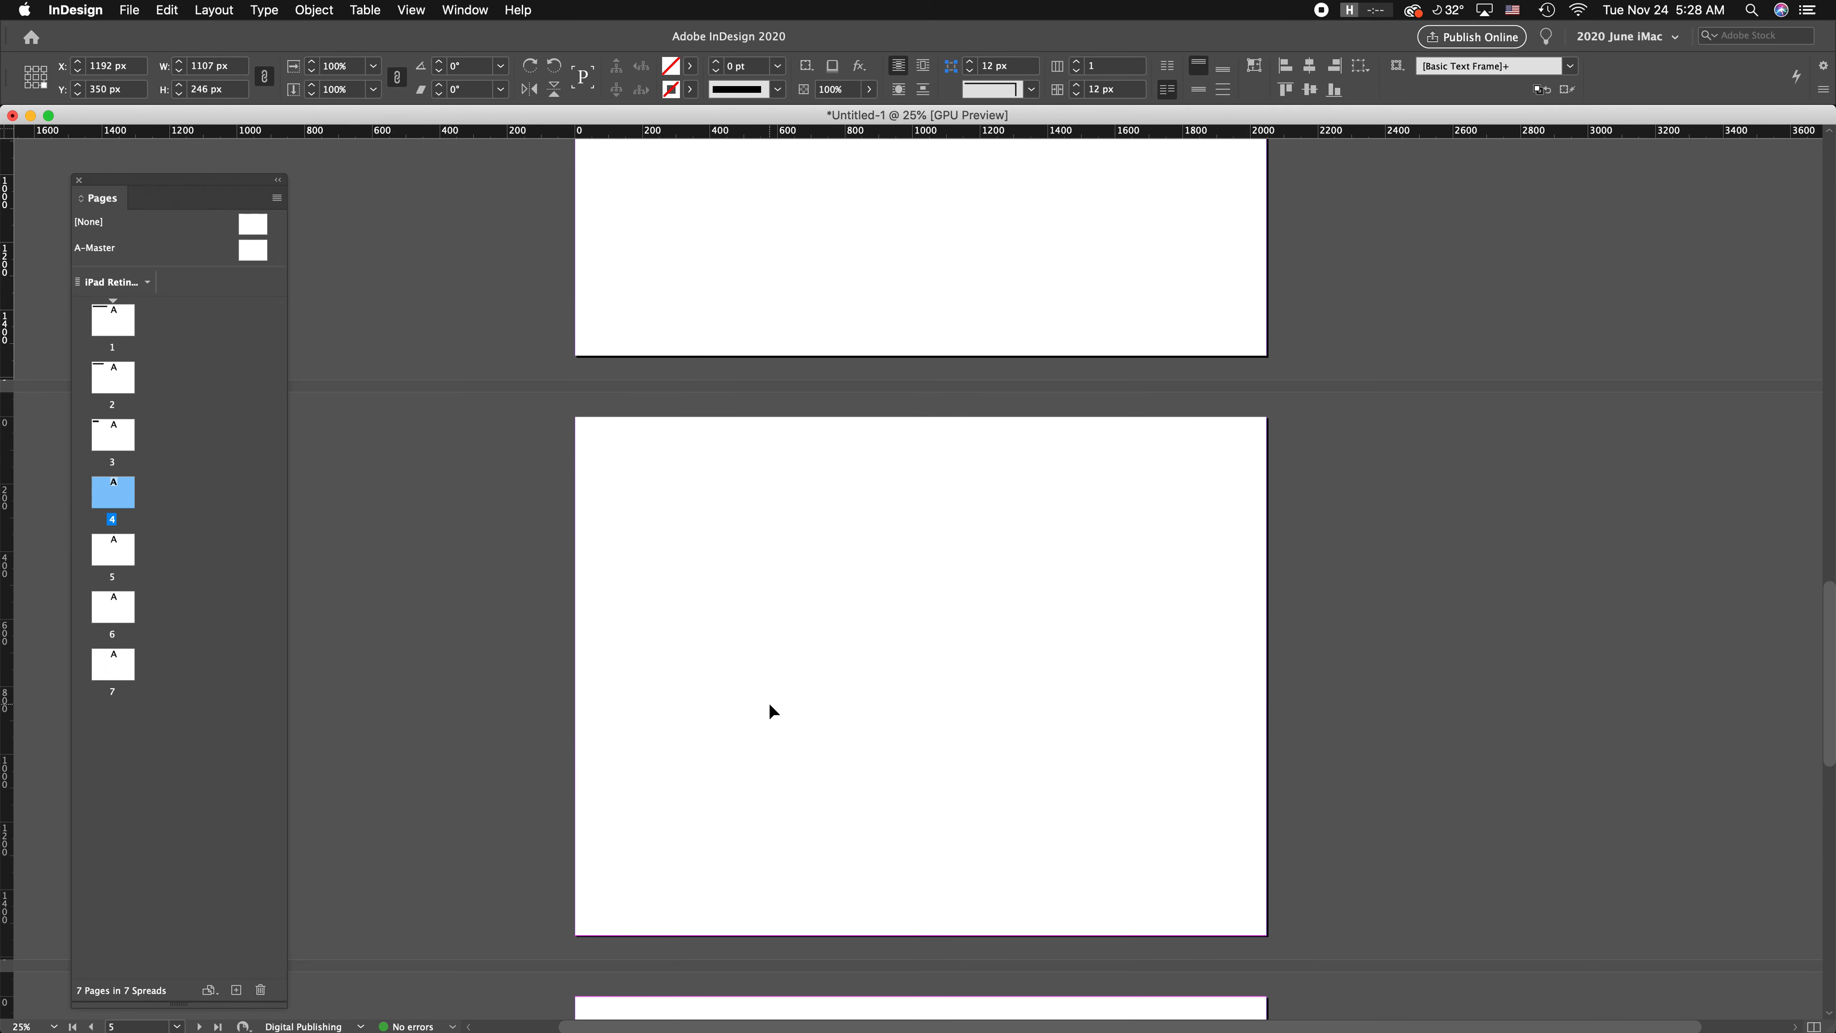
{"action": "key", "text": "super+alt+shift+v"}
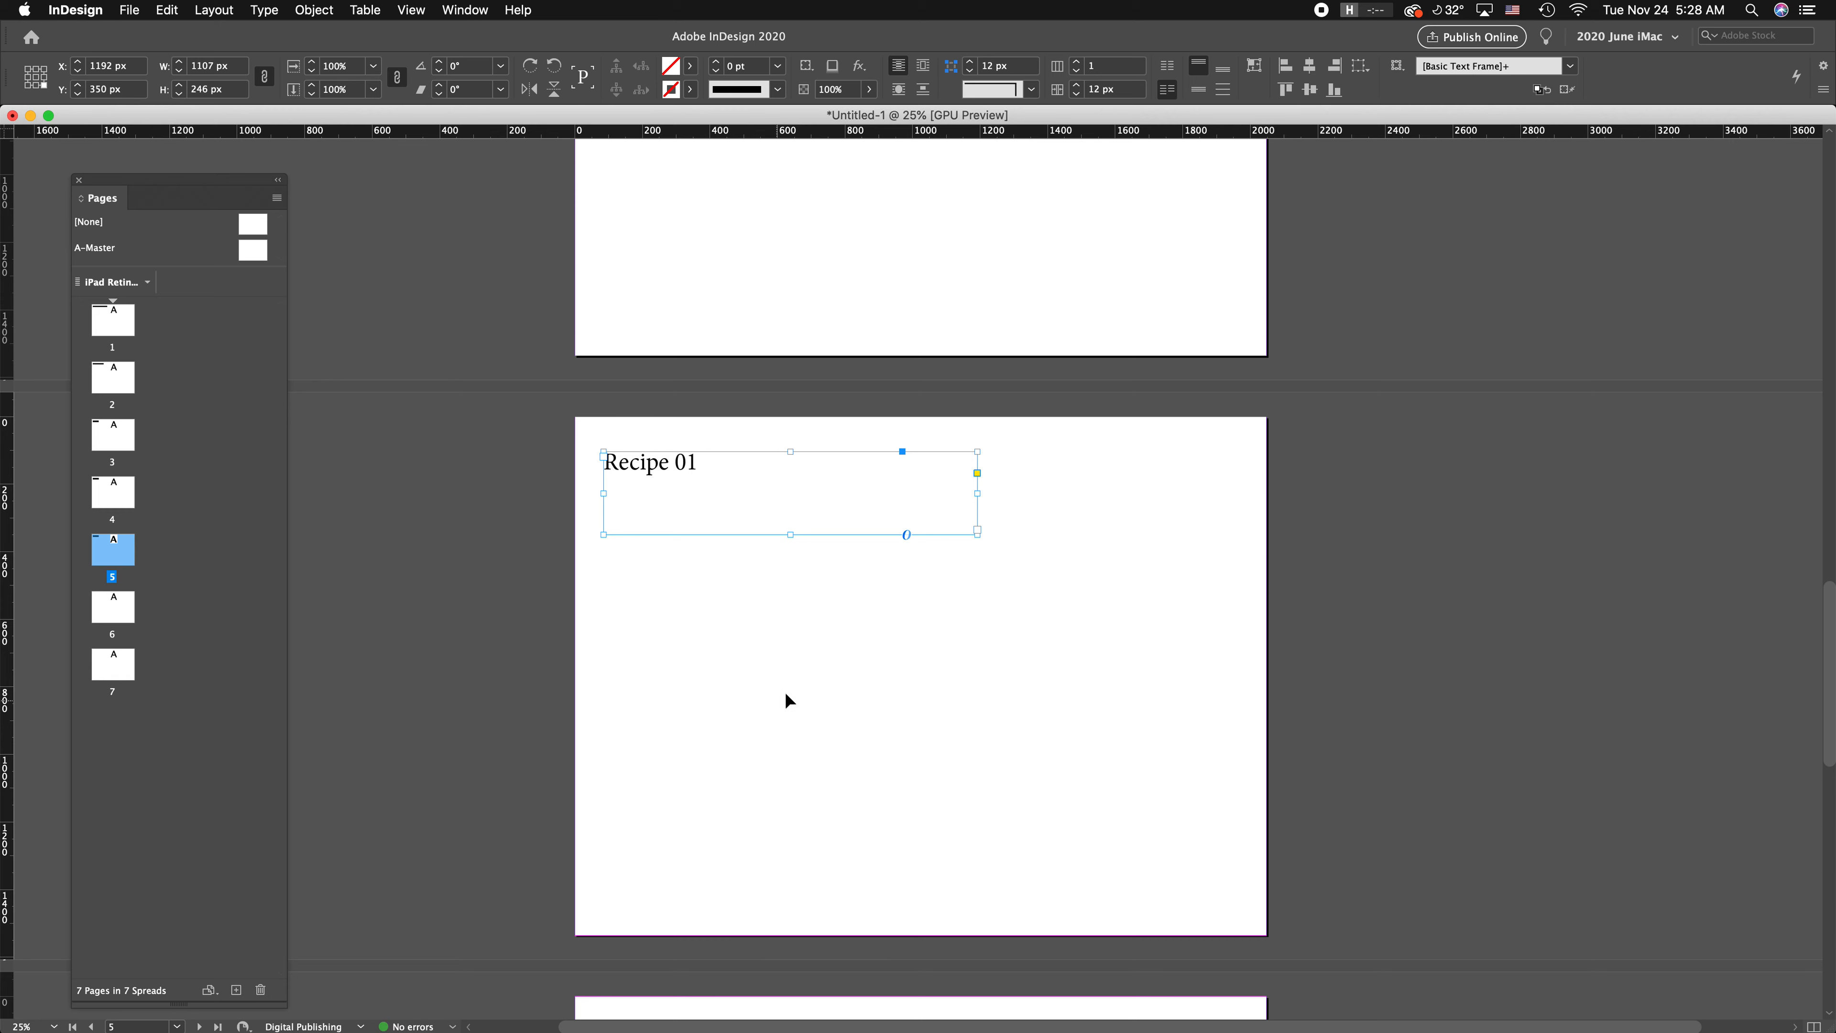
{"action": "double_click", "coordinate": [670, 463]}
{"action": "left_click_drag", "start_coordinate": [686, 462], "coordinate": [738, 463]}
{"action": "type", "text": "3"}
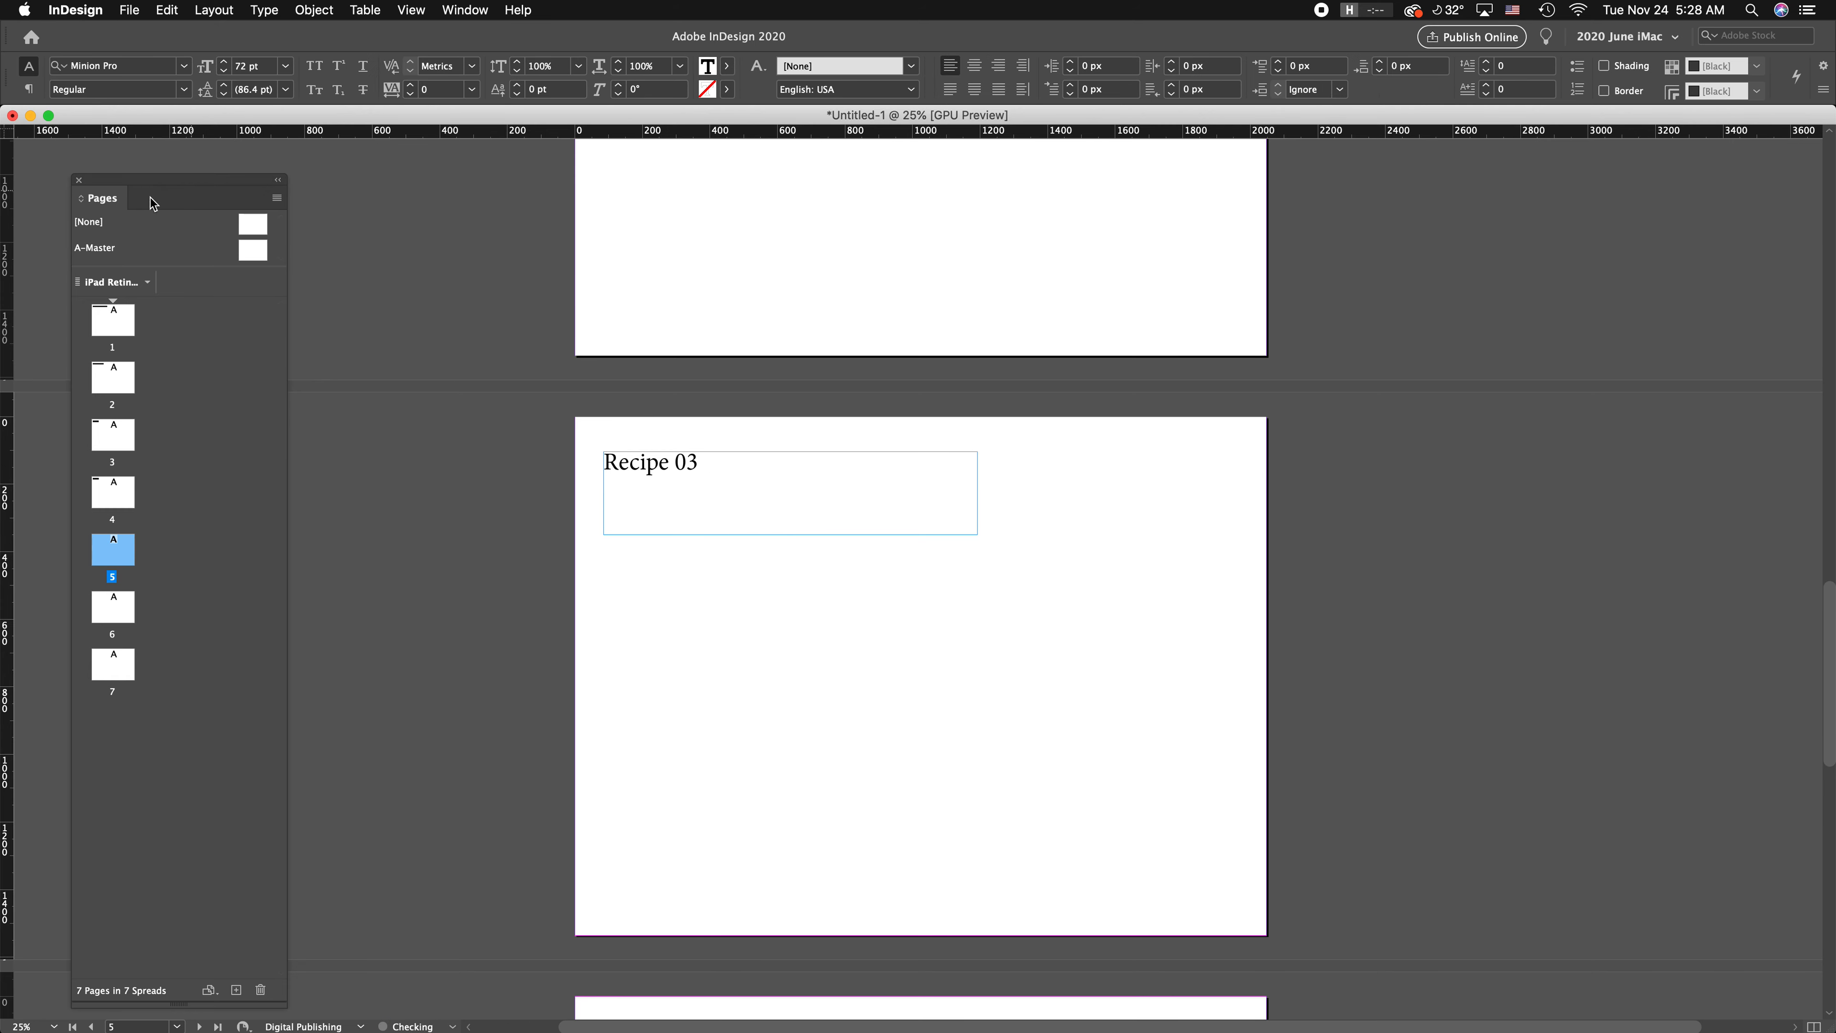
{"action": "key", "text": "Escape"}
Step: Paste the title frame in place on page 6 and change its text to "Recipe 04"
{"action": "scroll", "coordinate": [896, 756], "scroll_direction": "down", "scroll_amount": 8}
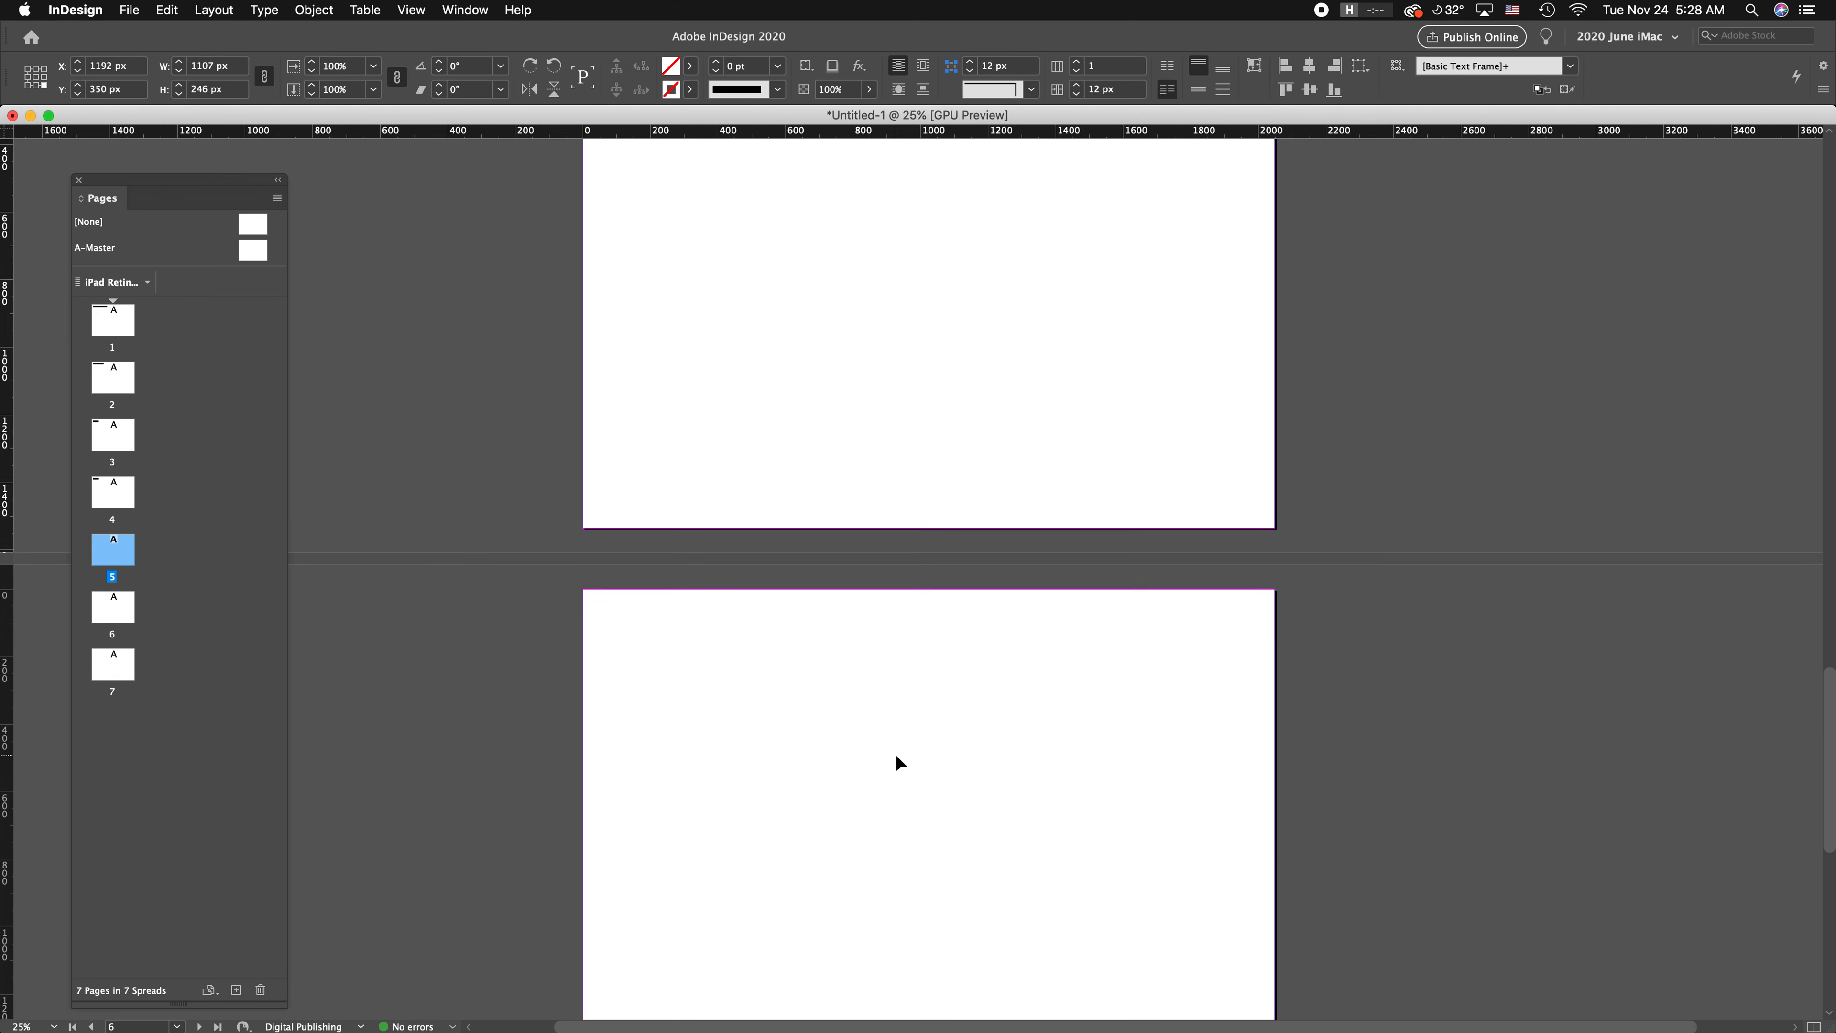
{"action": "key", "text": "super+alt+shift+v"}
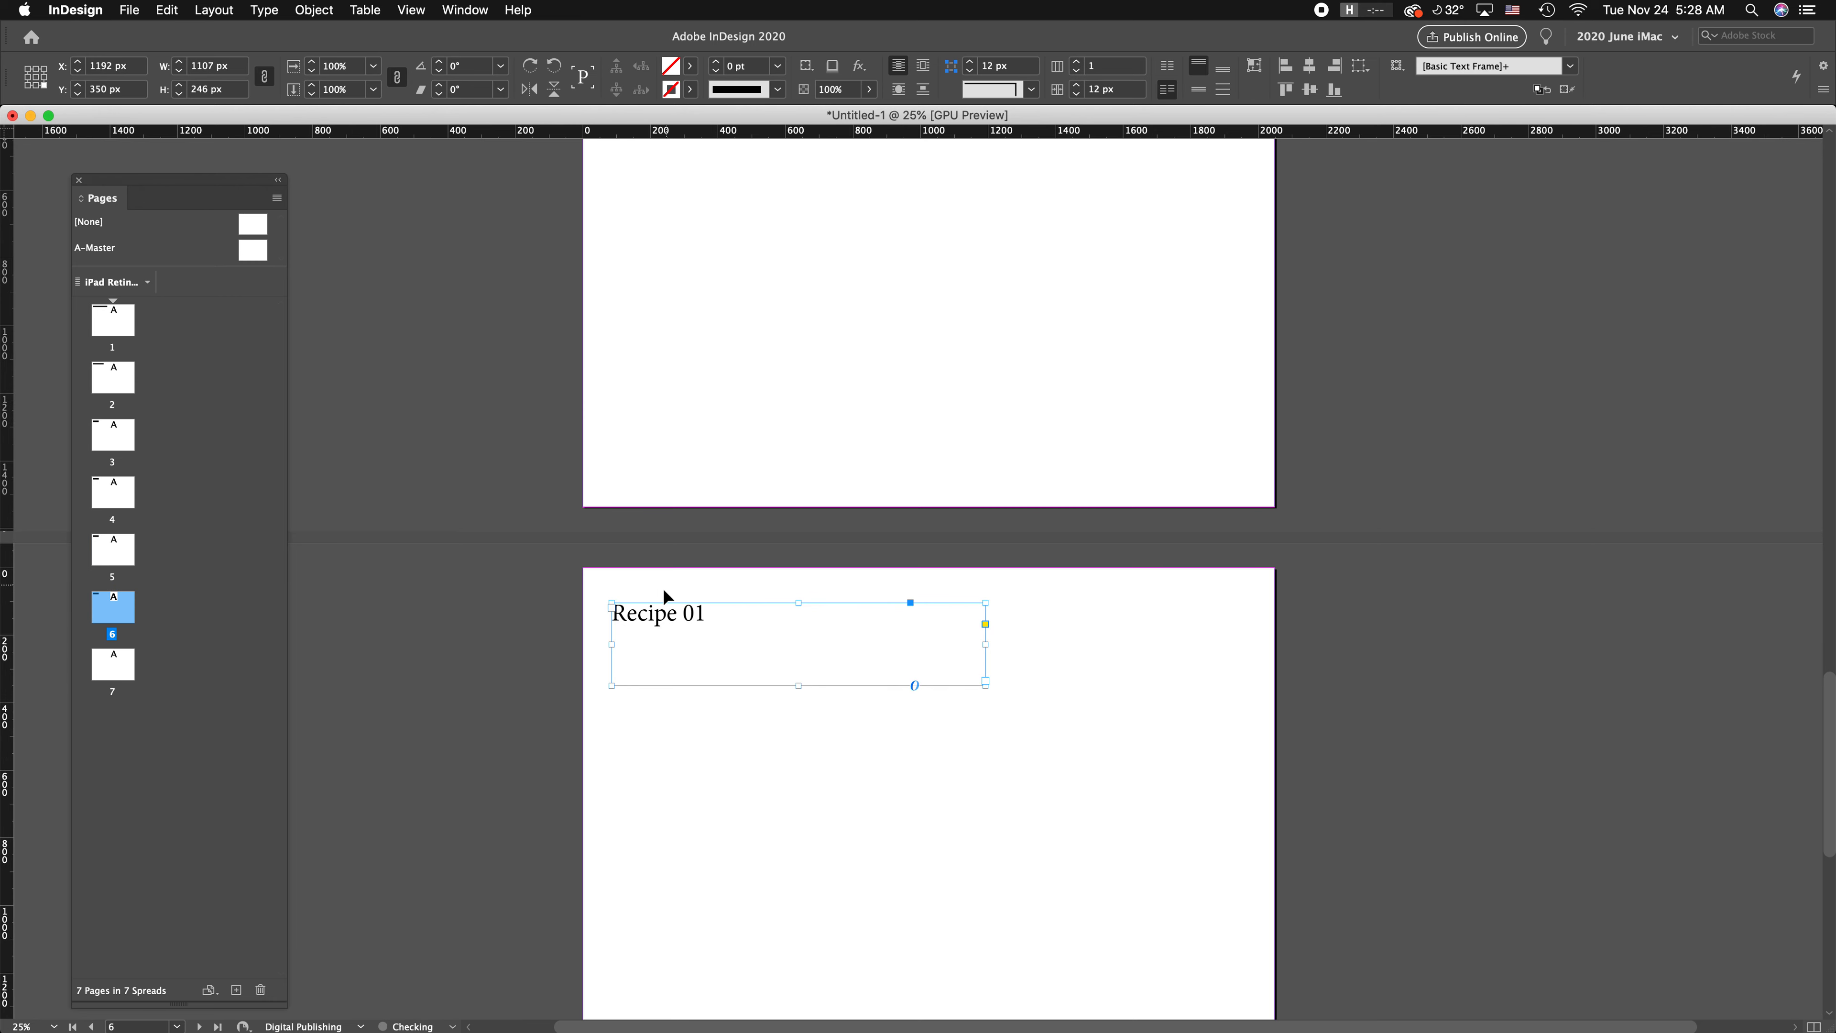
{"action": "double_click", "coordinate": [671, 622]}
{"action": "left_click_drag", "start_coordinate": [695, 614], "coordinate": [762, 613]}
{"action": "type", "text": "4"}
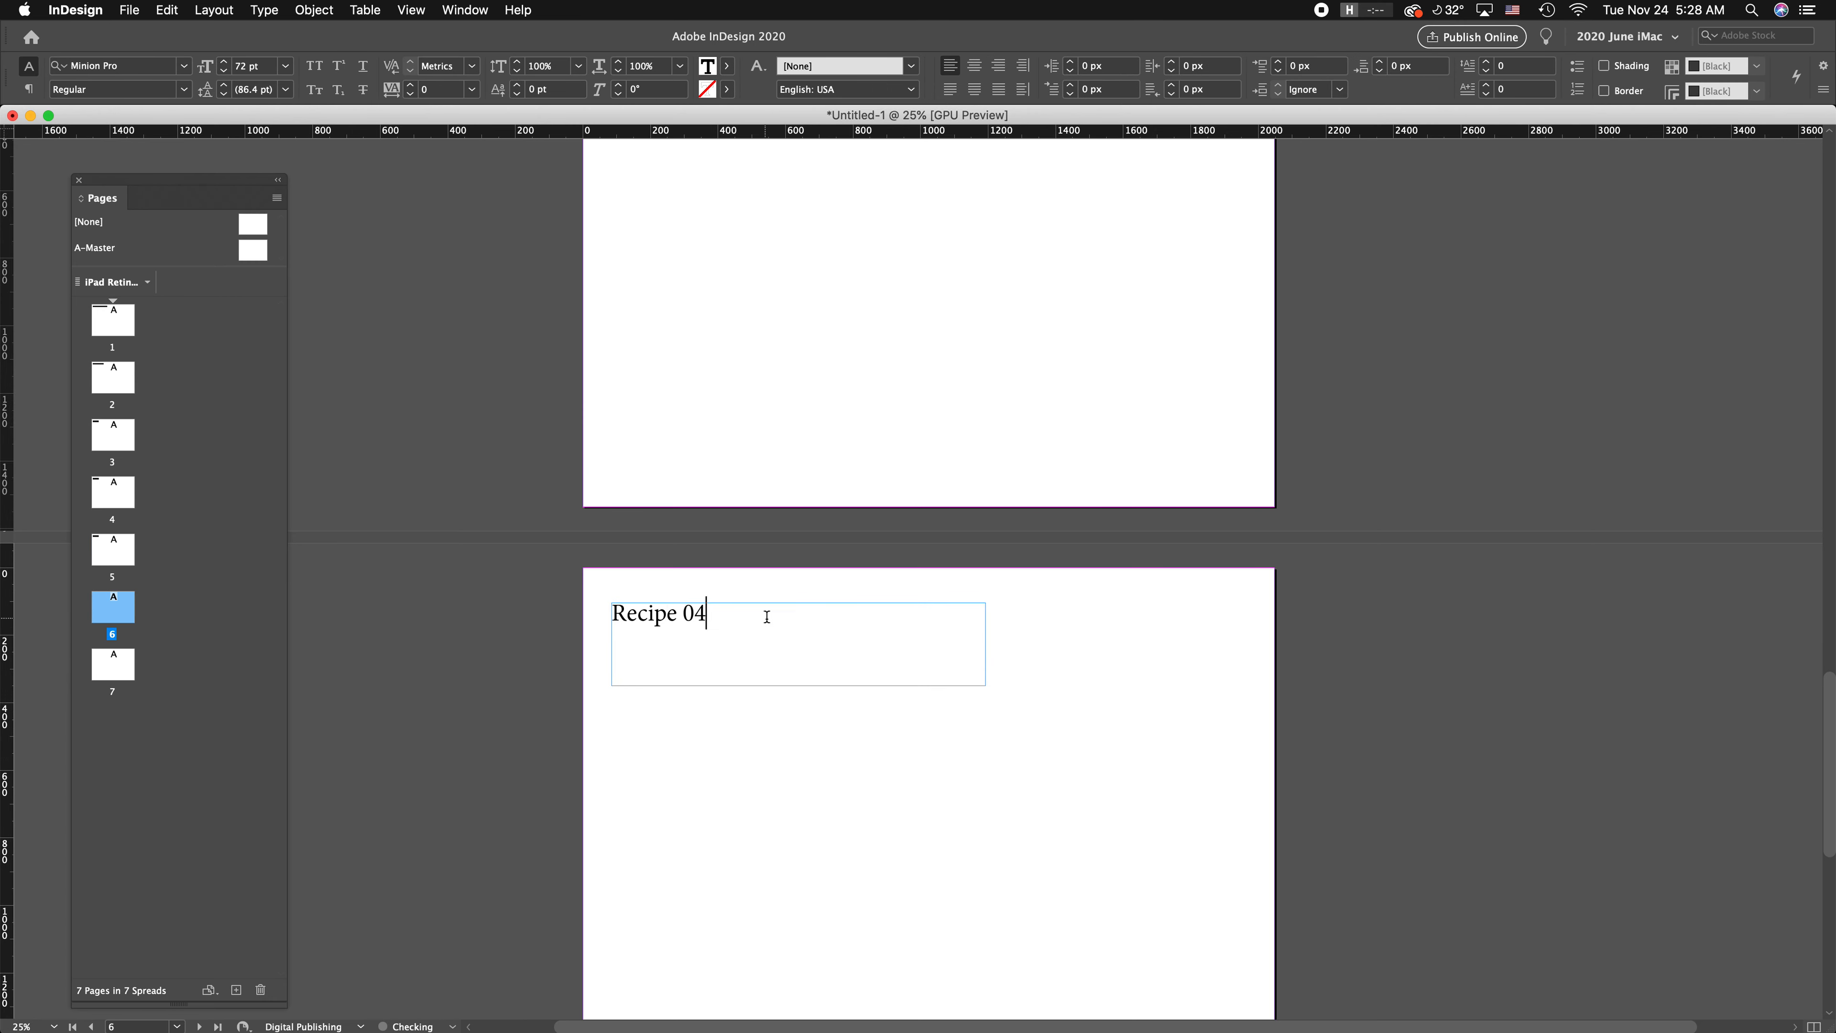
{"action": "key", "text": "Escape"}
Step: Paste the title frame in place on page 7 and change its text to "Recipe 05"
{"action": "scroll", "coordinate": [747, 665], "scroll_direction": "down", "scroll_amount": 8}
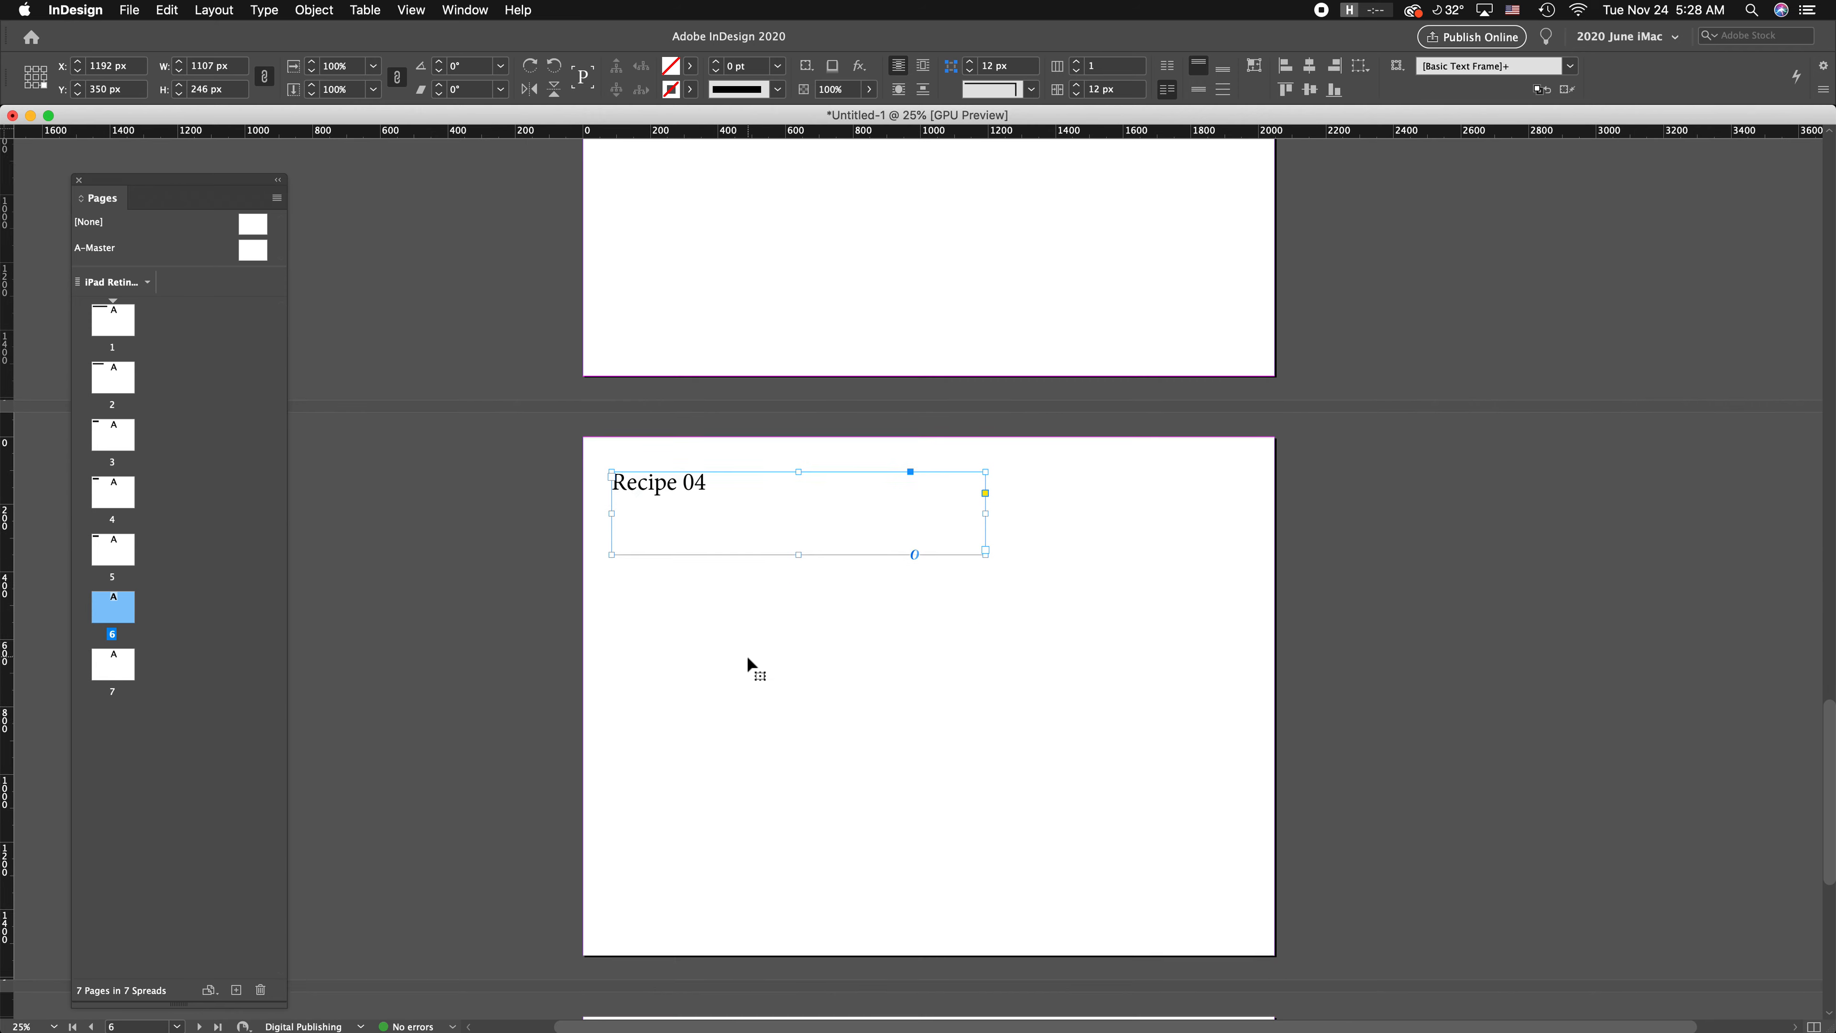
{"action": "key", "text": "super+alt+shift+v"}
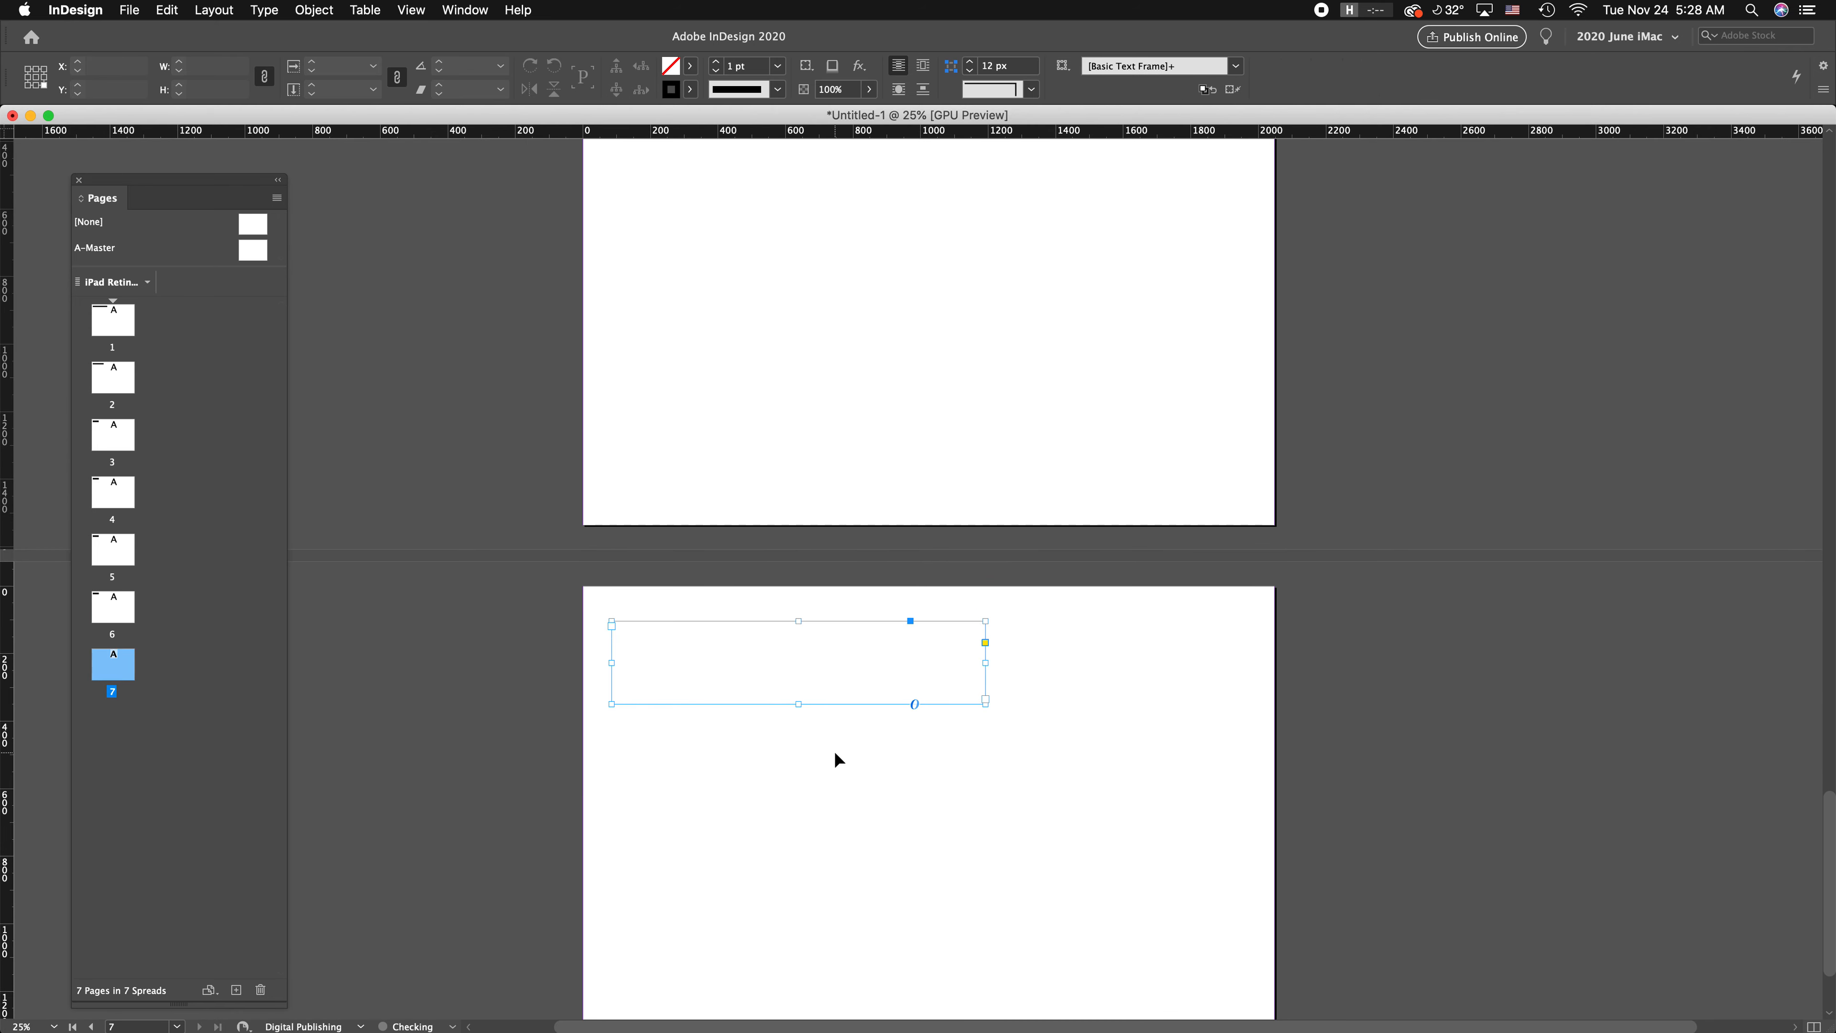
{"action": "double_click", "coordinate": [687, 630]}
{"action": "left_click_drag", "start_coordinate": [694, 631], "coordinate": [800, 639]}
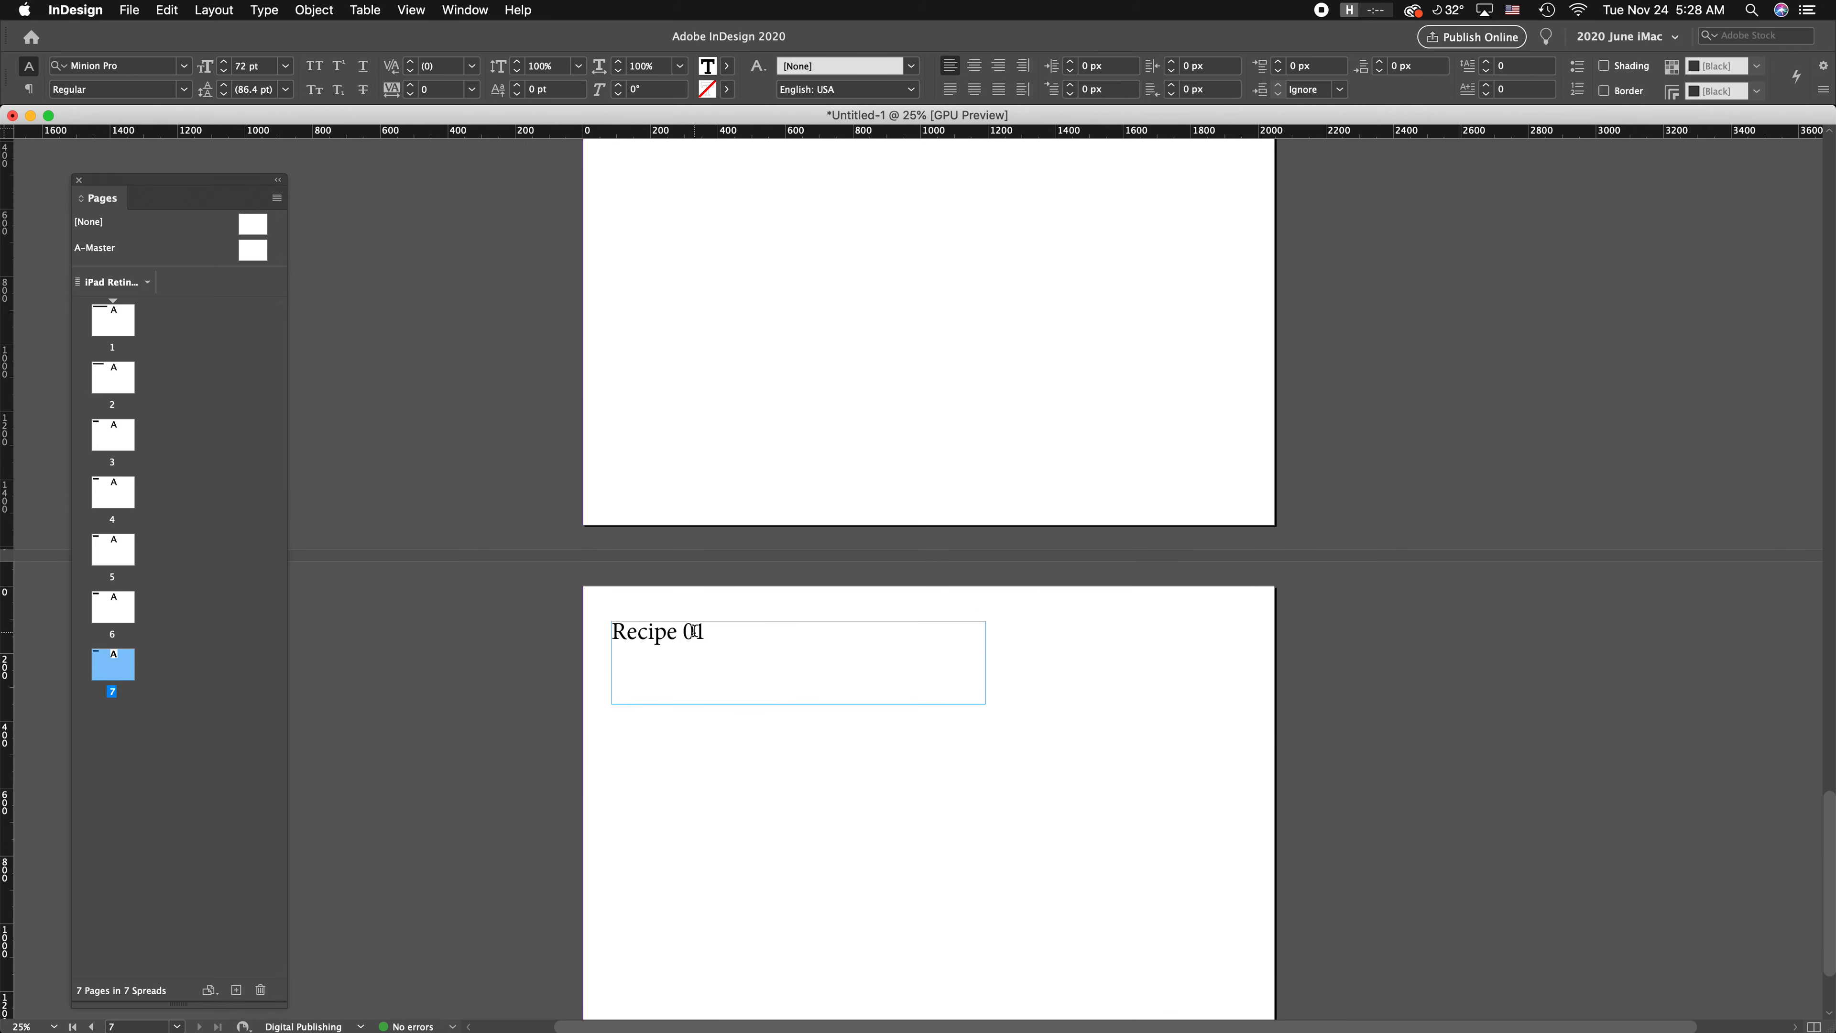
{"action": "type", "text": "5"}
{"action": "key", "text": "Escape"}
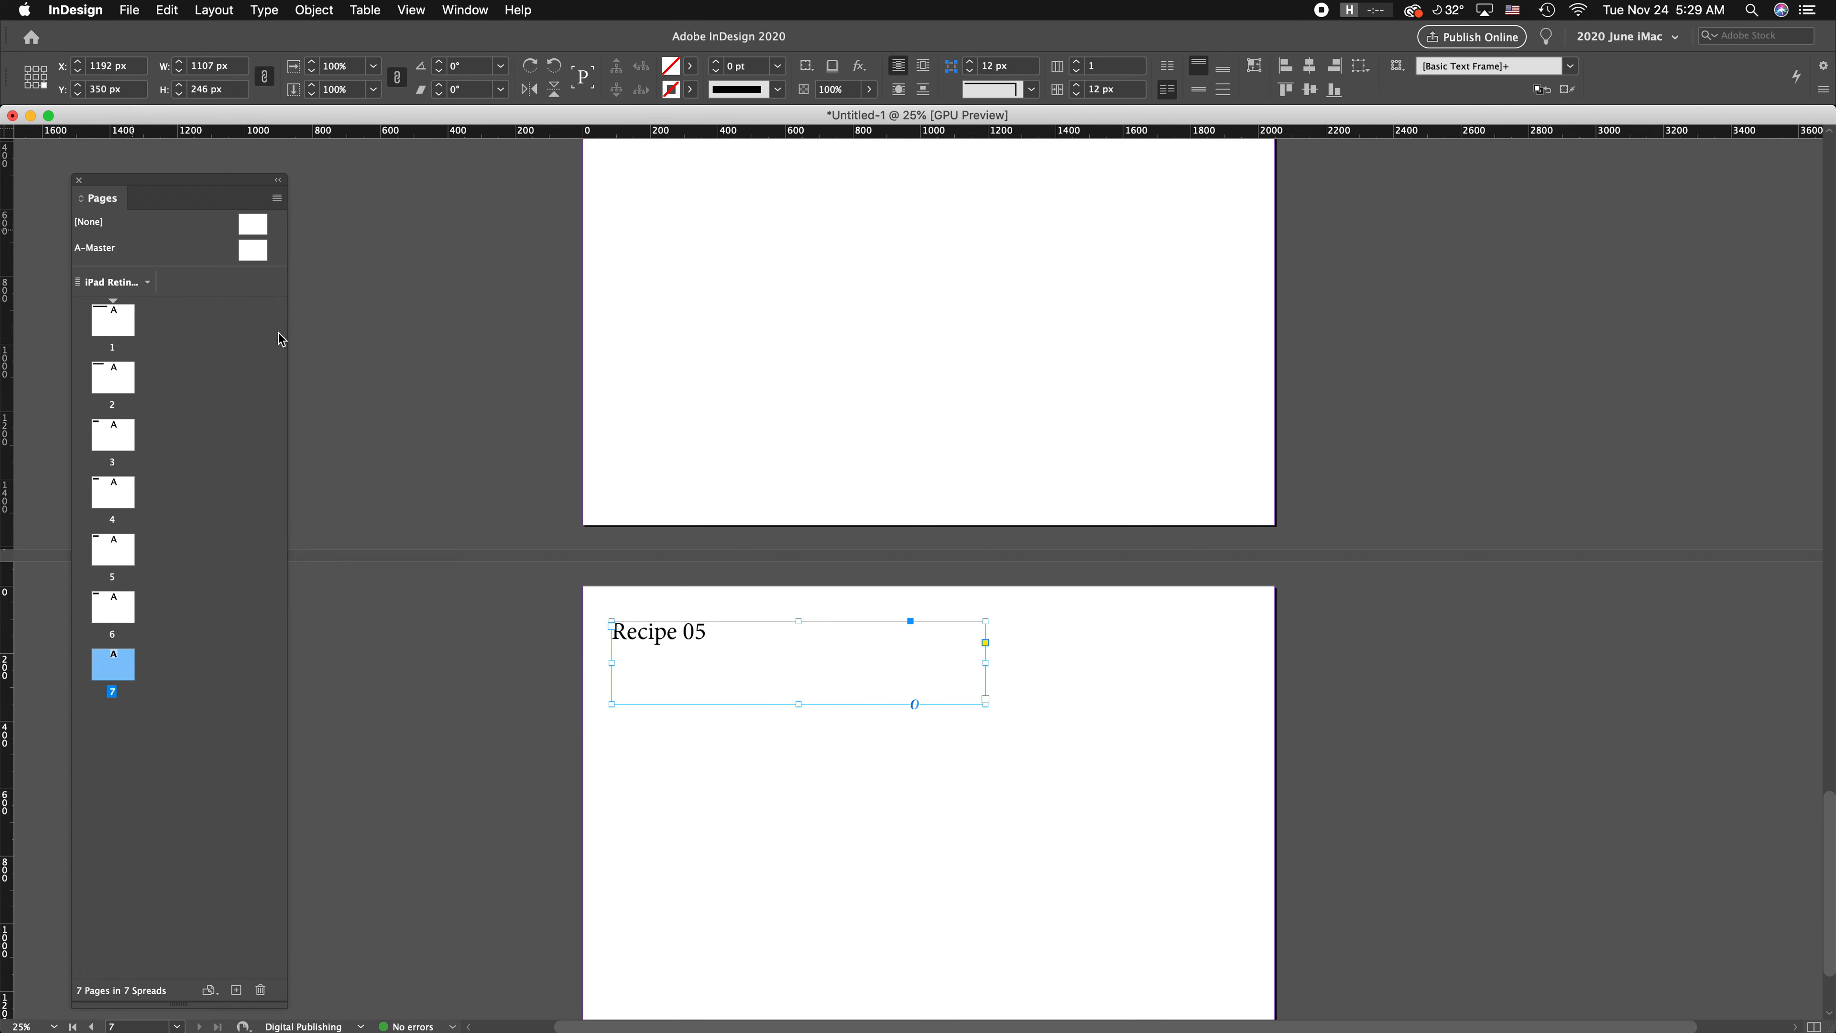
Step: Open the interactive Bookmarks panel, place it beside the Pages panel and make it taller
{"action": "scroll", "coordinate": [794, 745], "scroll_direction": "down", "scroll_amount": 1}
{"action": "scroll", "coordinate": [793, 744], "scroll_direction": "up", "scroll_amount": 15}
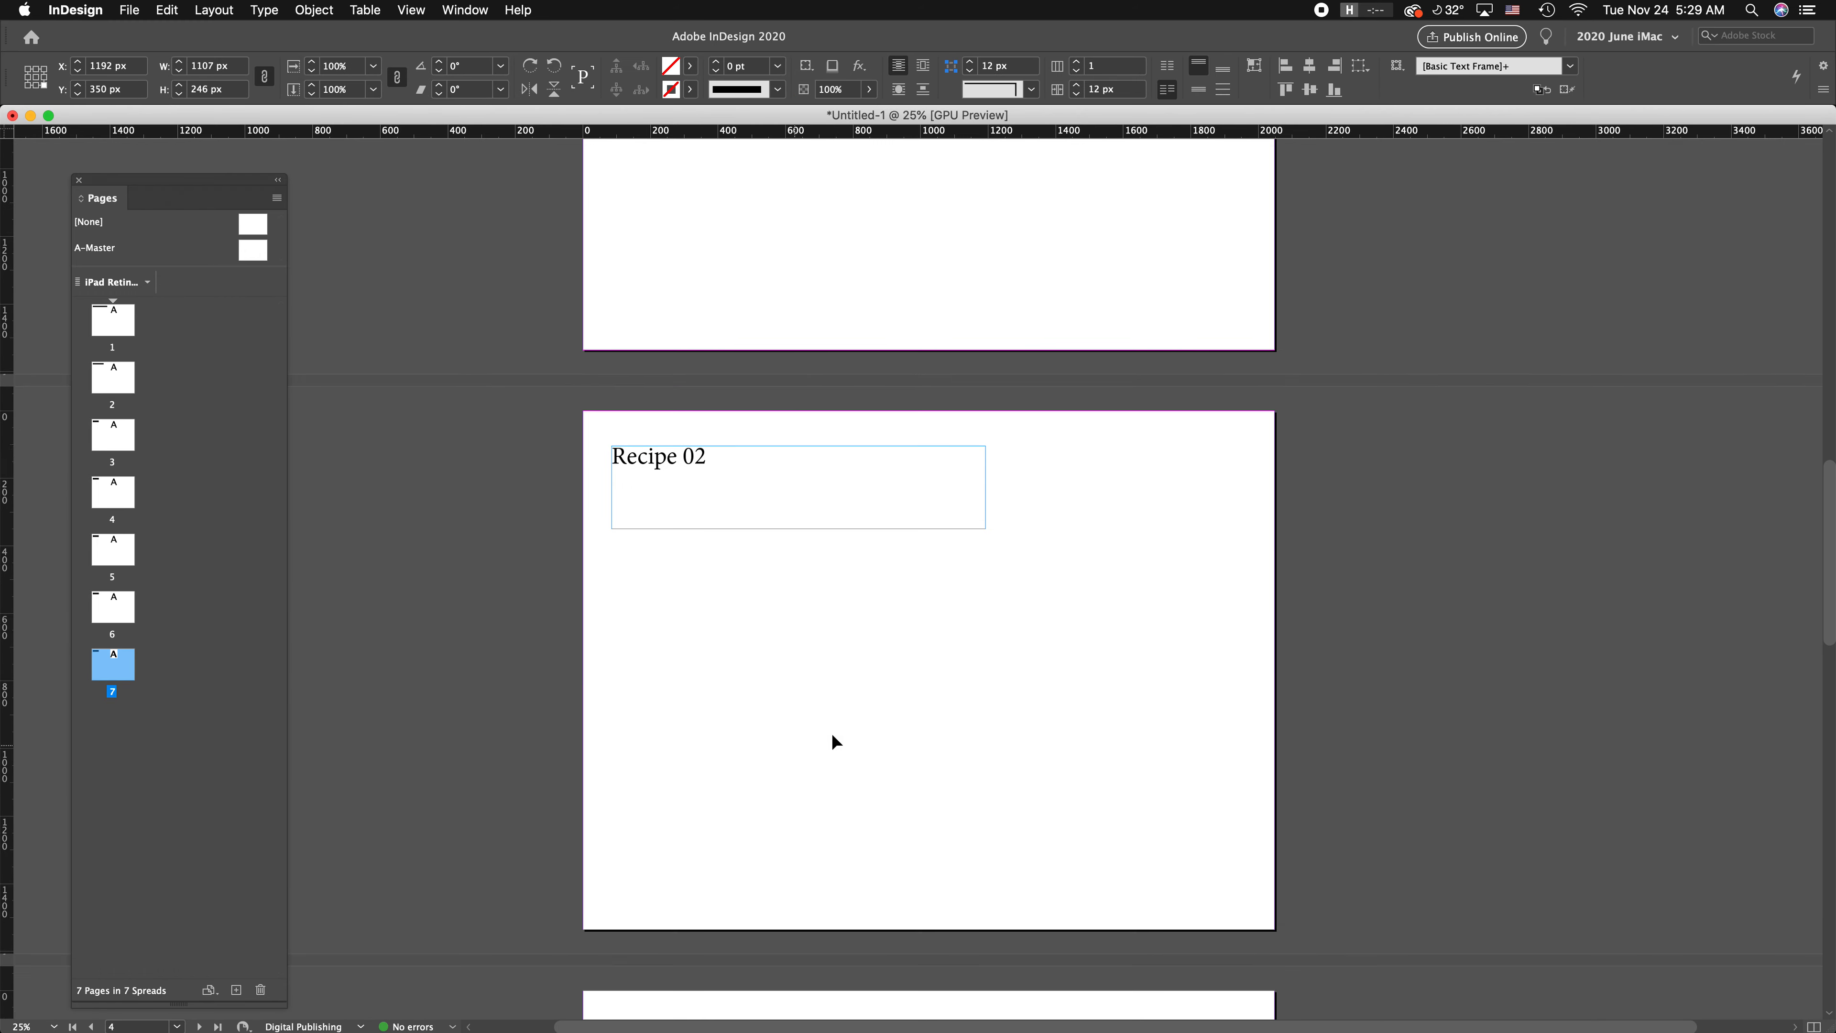
{"action": "scroll", "coordinate": [1025, 421], "scroll_direction": "up", "scroll_amount": 5}
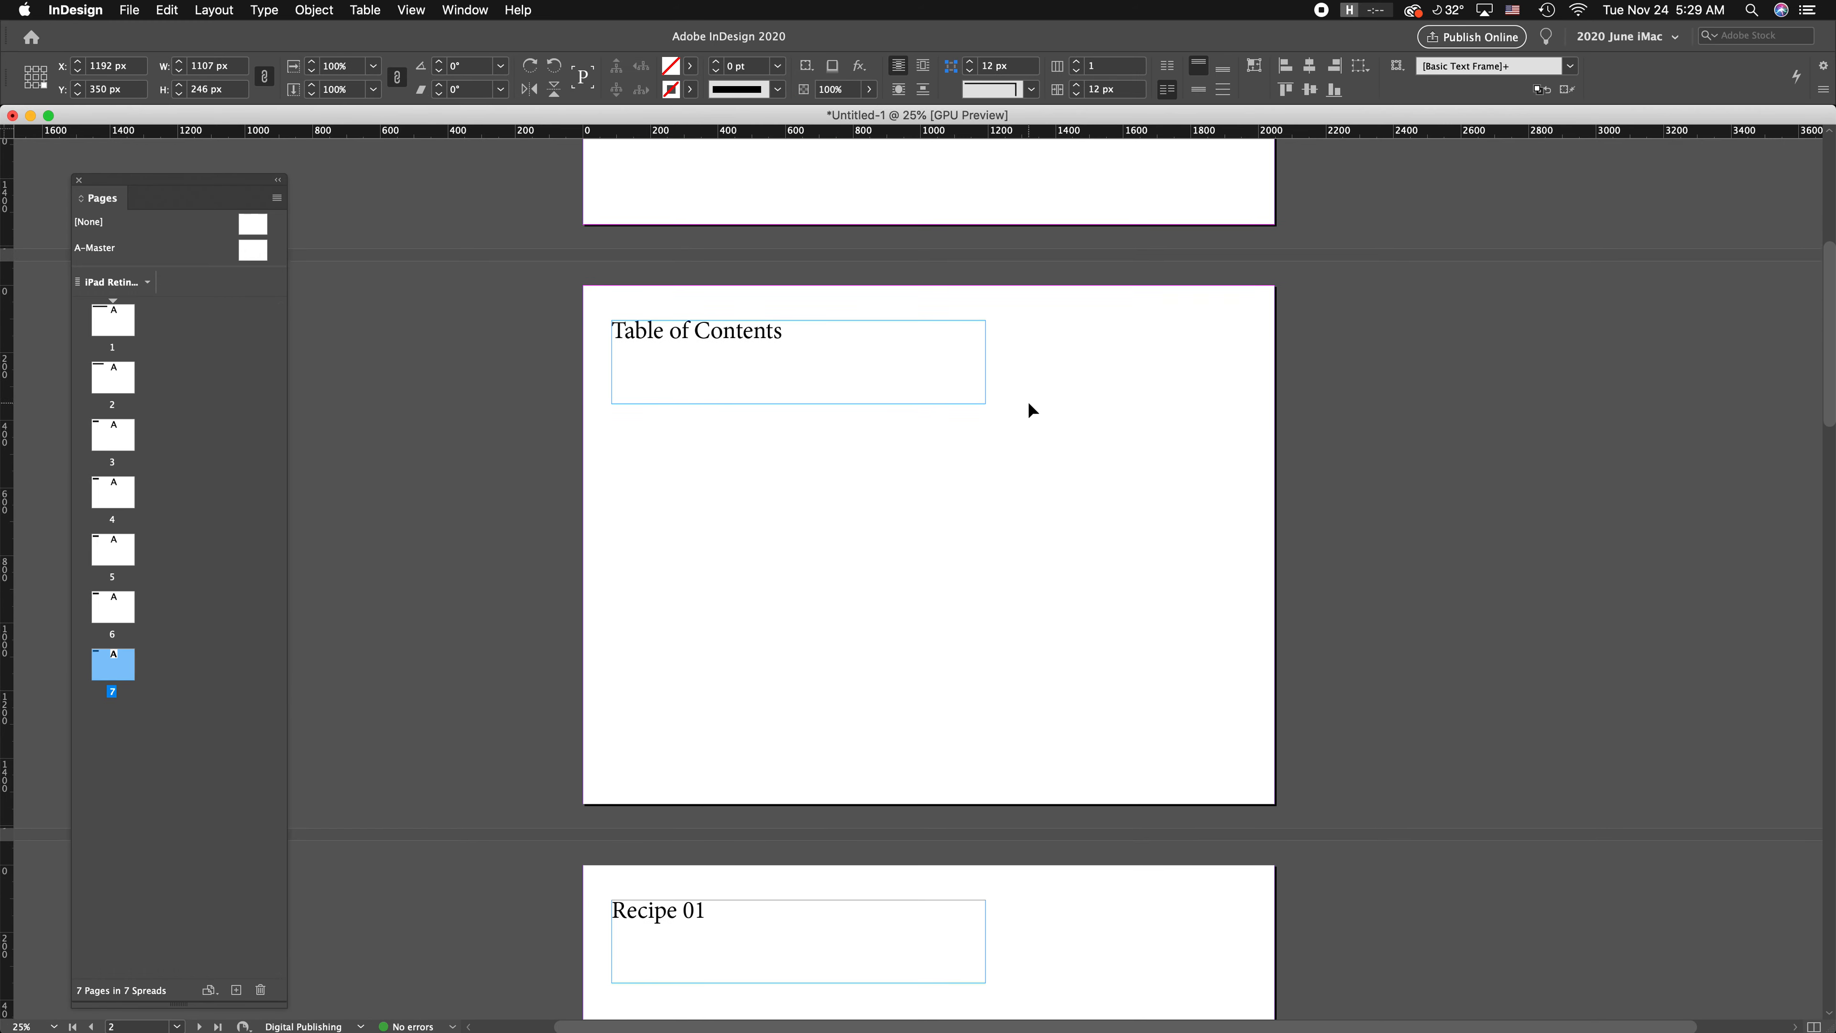
{"action": "scroll", "coordinate": [1029, 403], "scroll_direction": "up", "scroll_amount": 4}
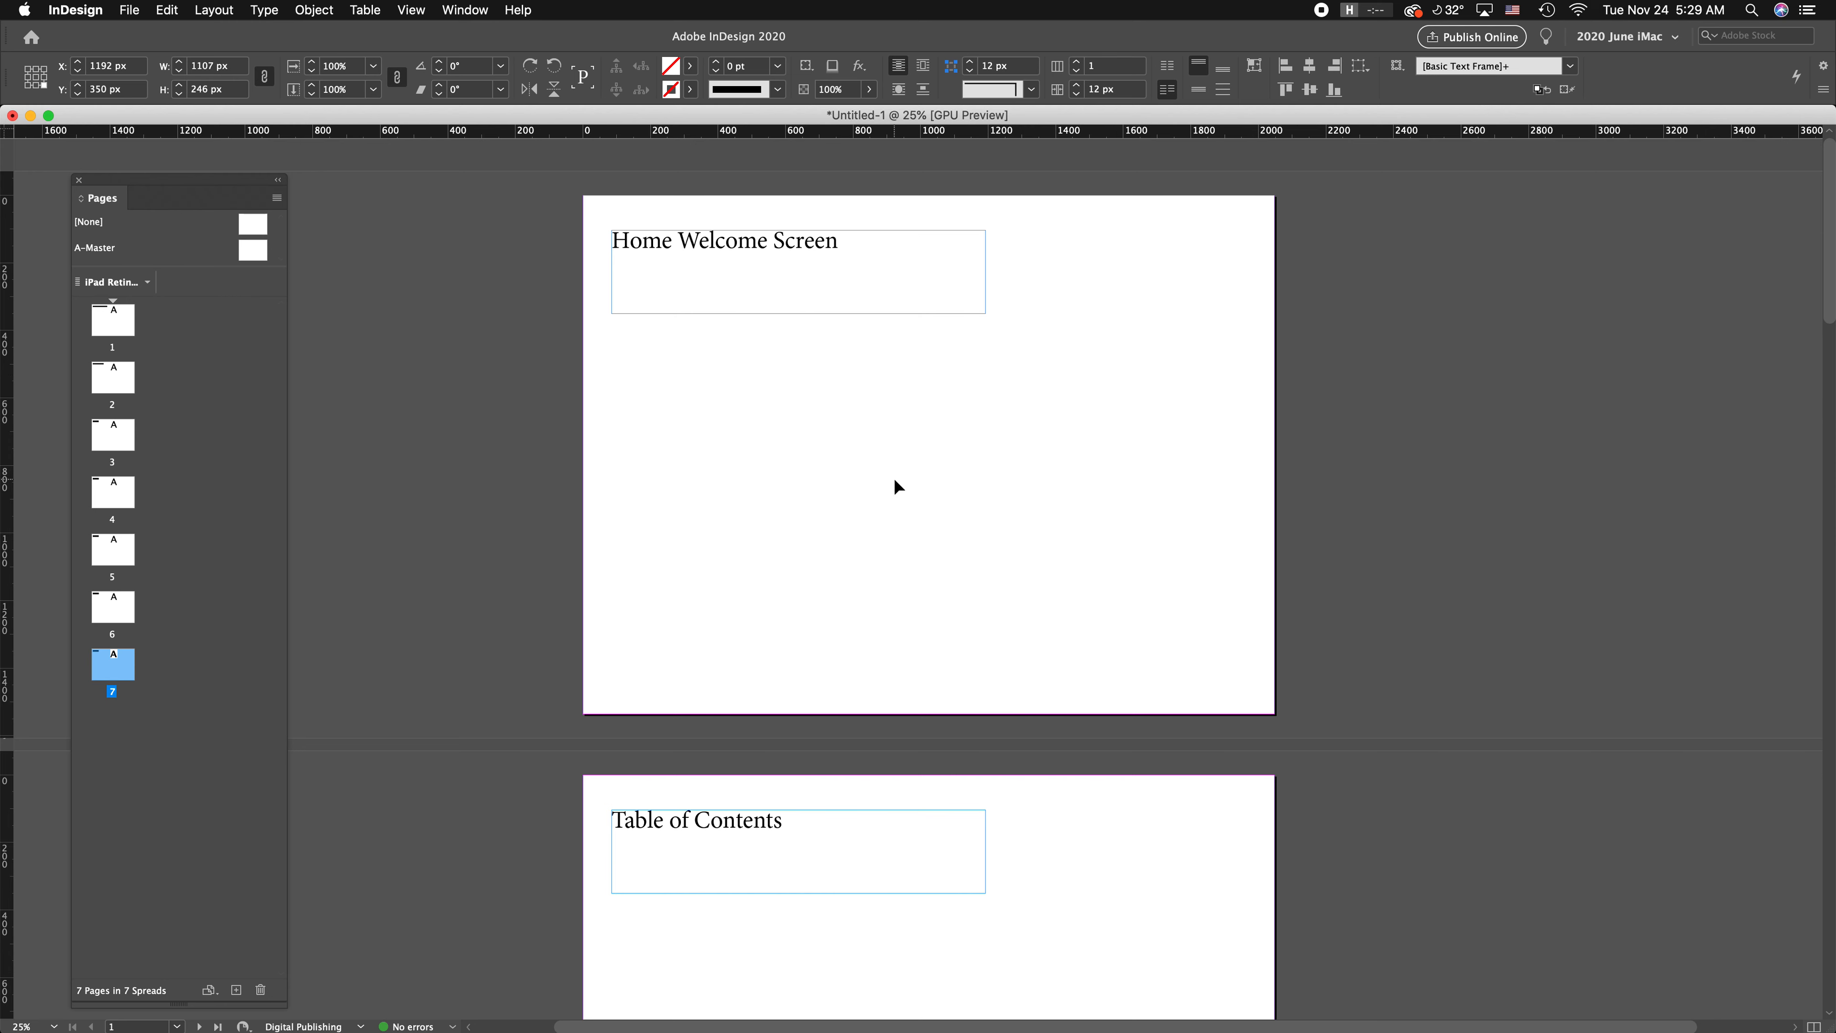
{"action": "left_click", "coordinate": [445, 7]}
{"action": "mouse_move", "coordinate": [621, 213]}
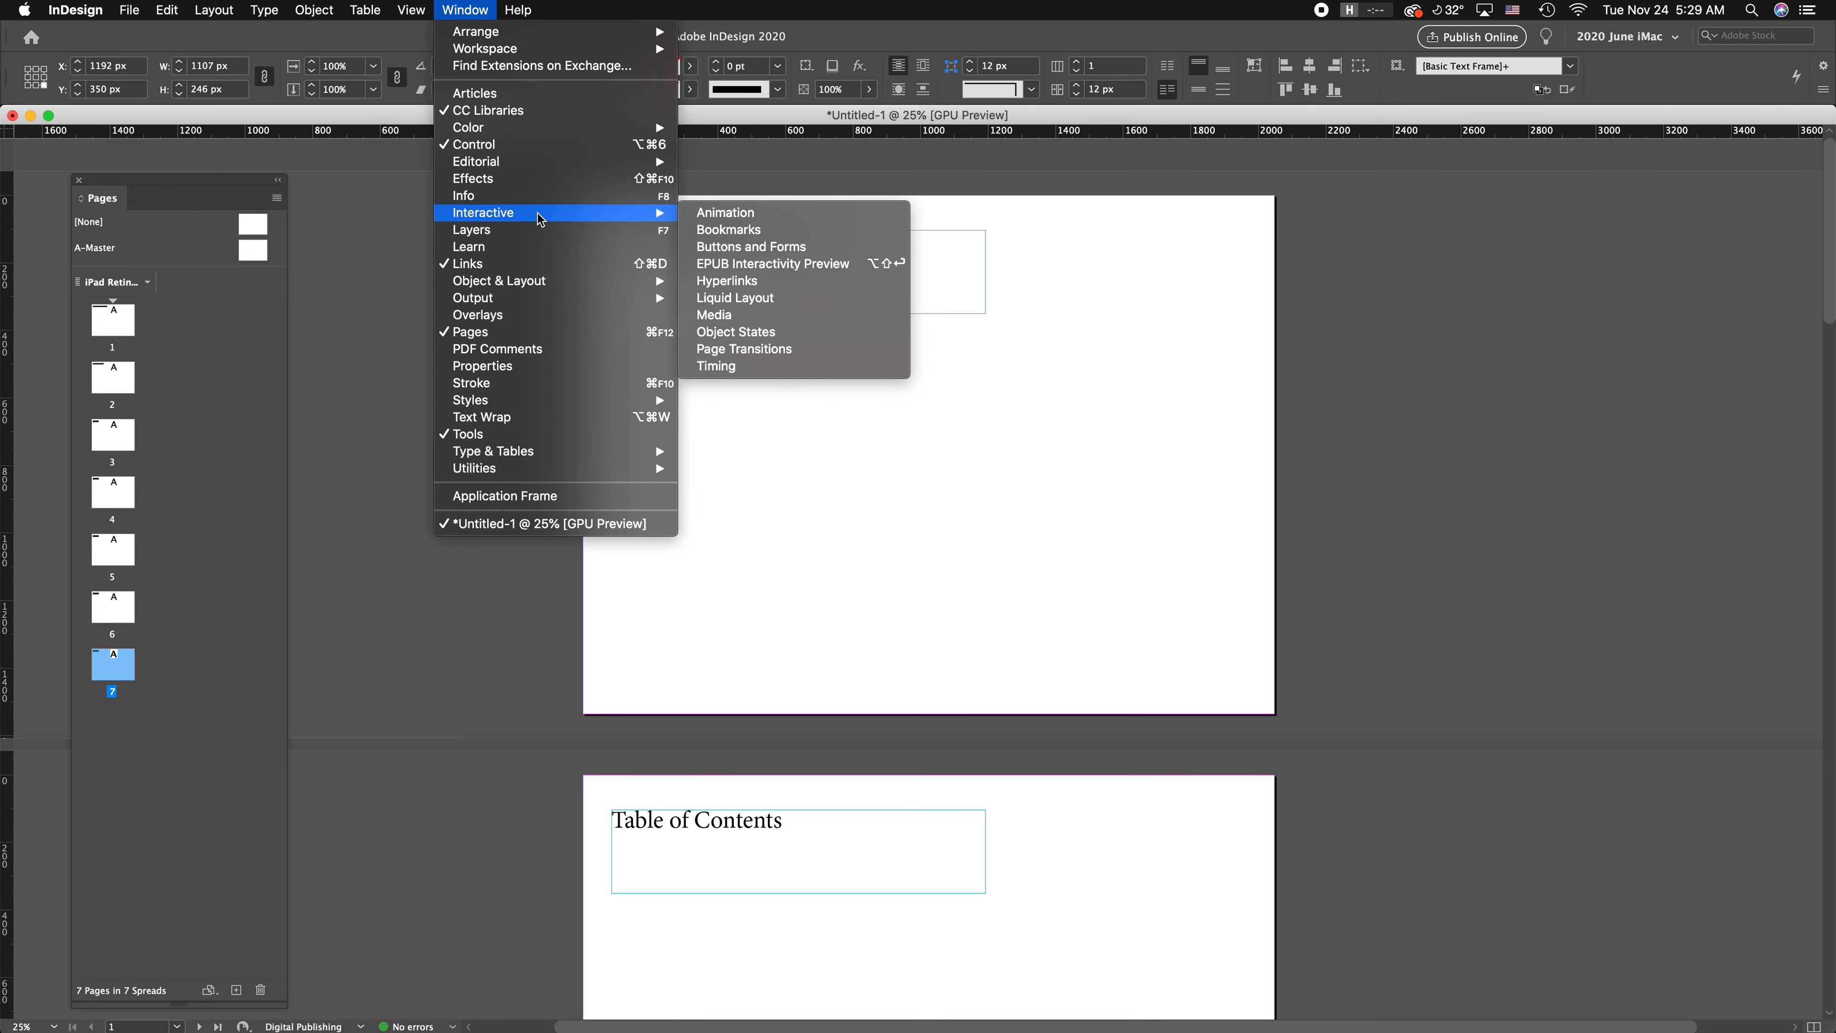
{"action": "left_click", "coordinate": [739, 232]}
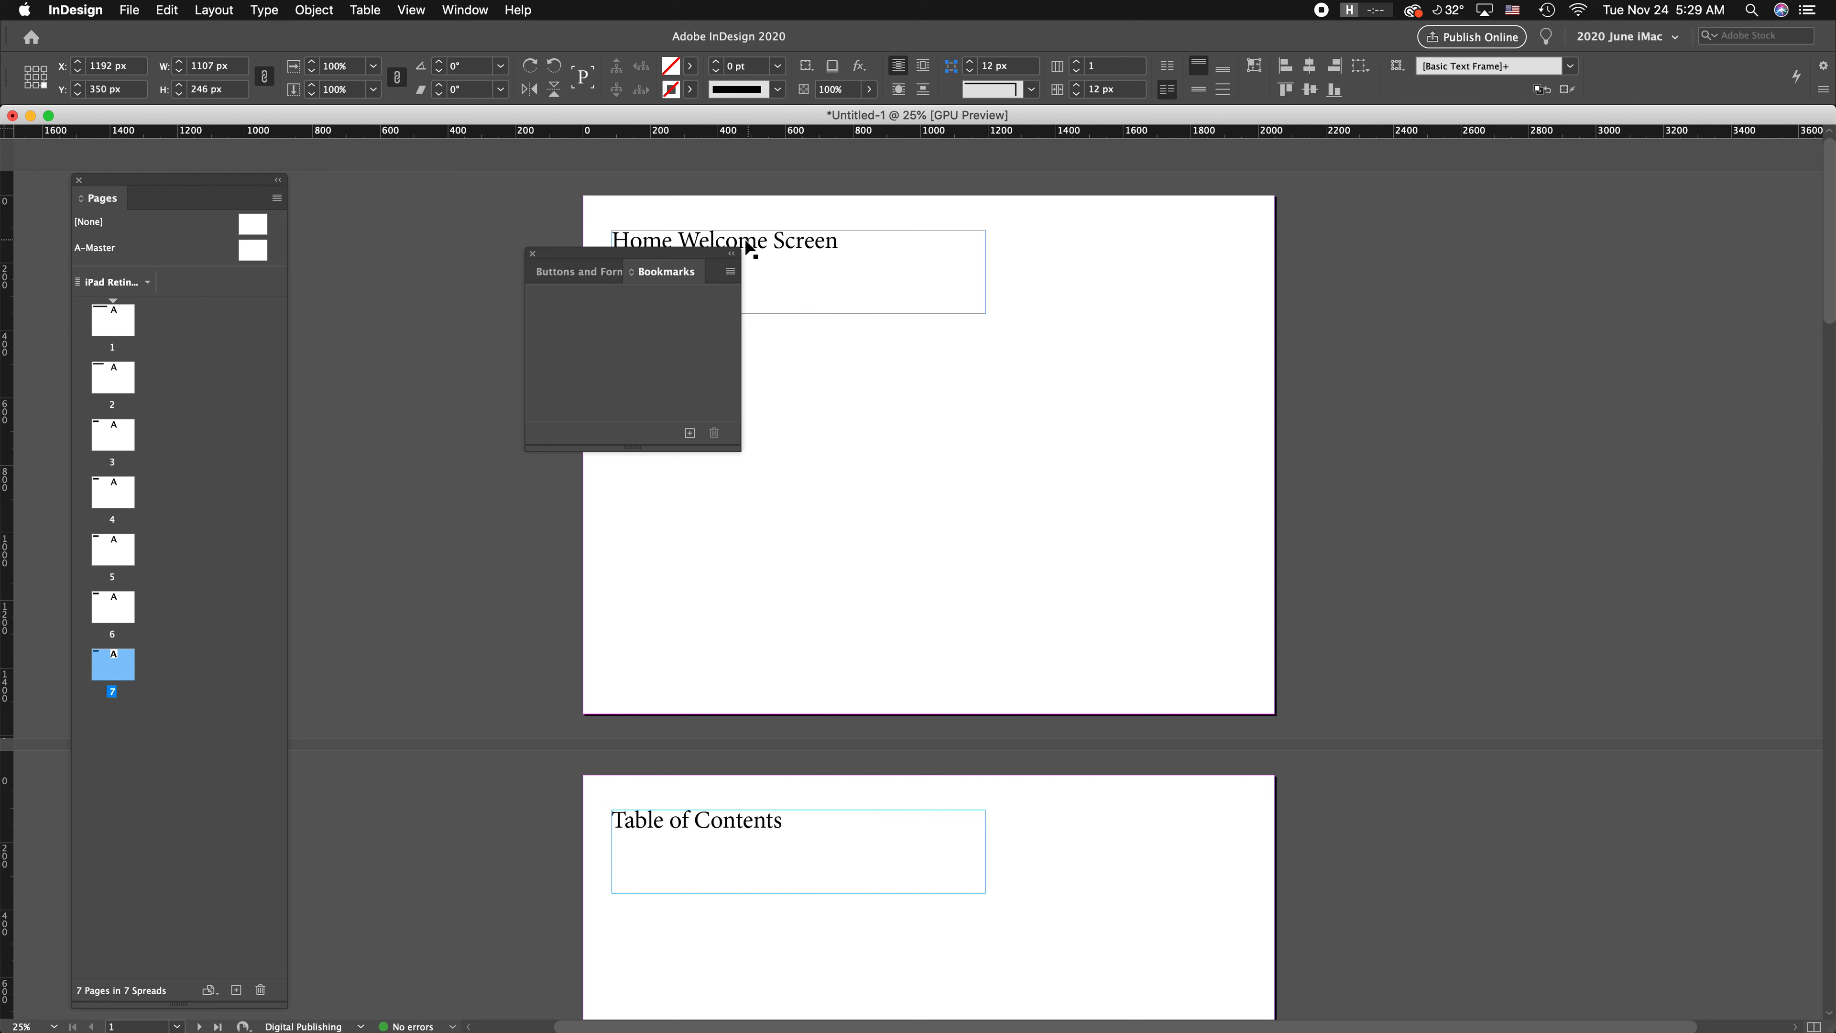
{"action": "left_click_drag", "start_coordinate": [679, 253], "coordinate": [463, 270]}
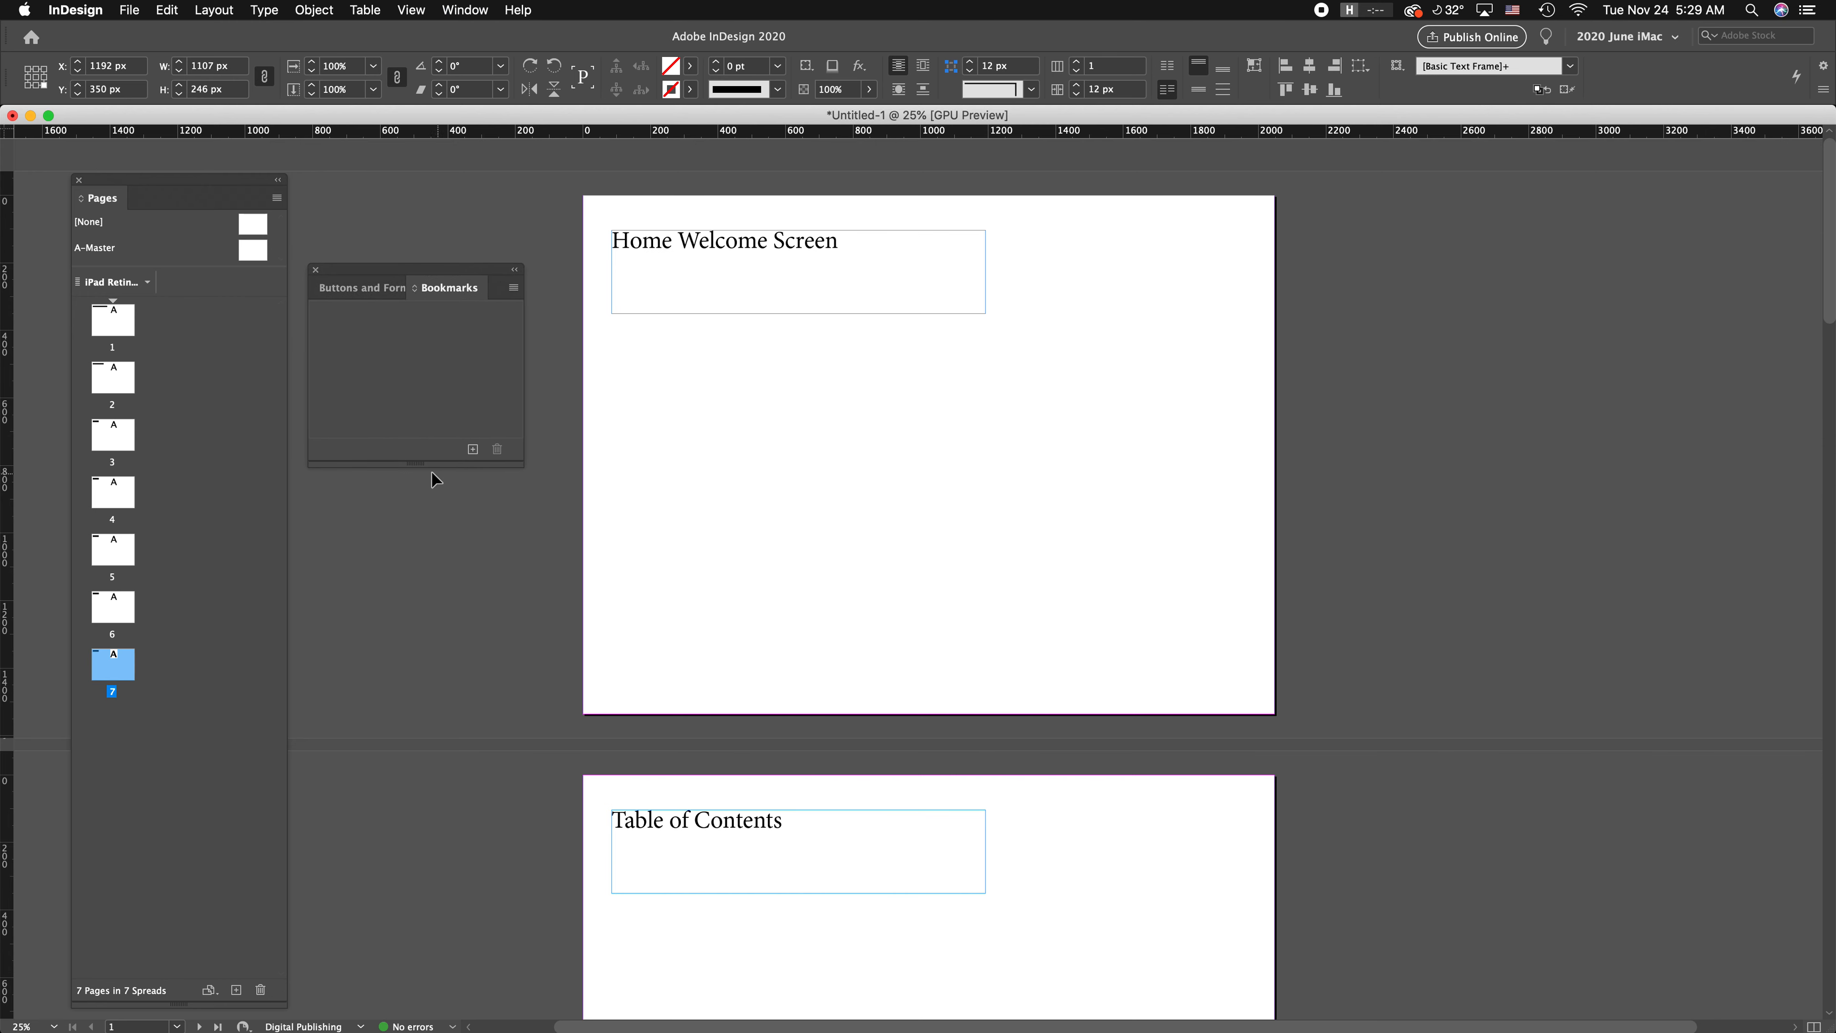
{"action": "left_click_drag", "start_coordinate": [421, 466], "coordinate": [422, 663]}
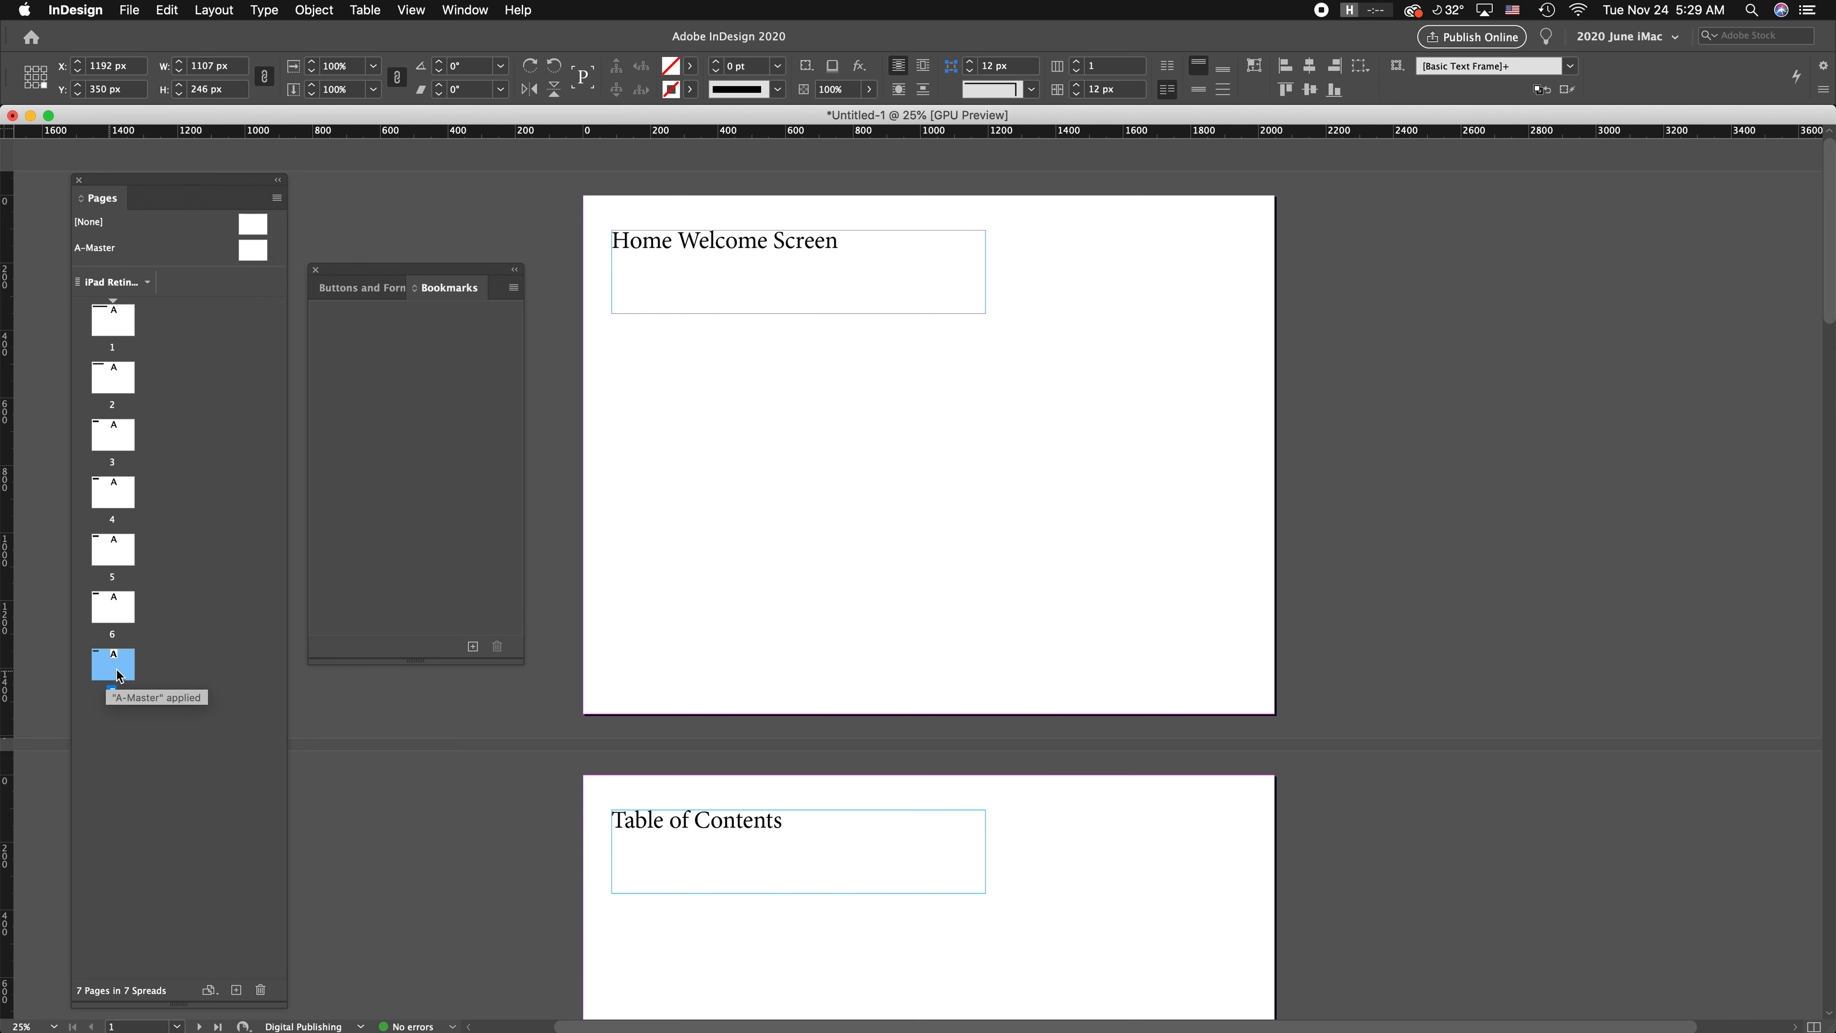
Step: Deselect the "Recipe 05" title frame on page 7 and return to page 1
{"action": "scroll", "coordinate": [645, 615], "scroll_direction": "down", "scroll_amount": 20}
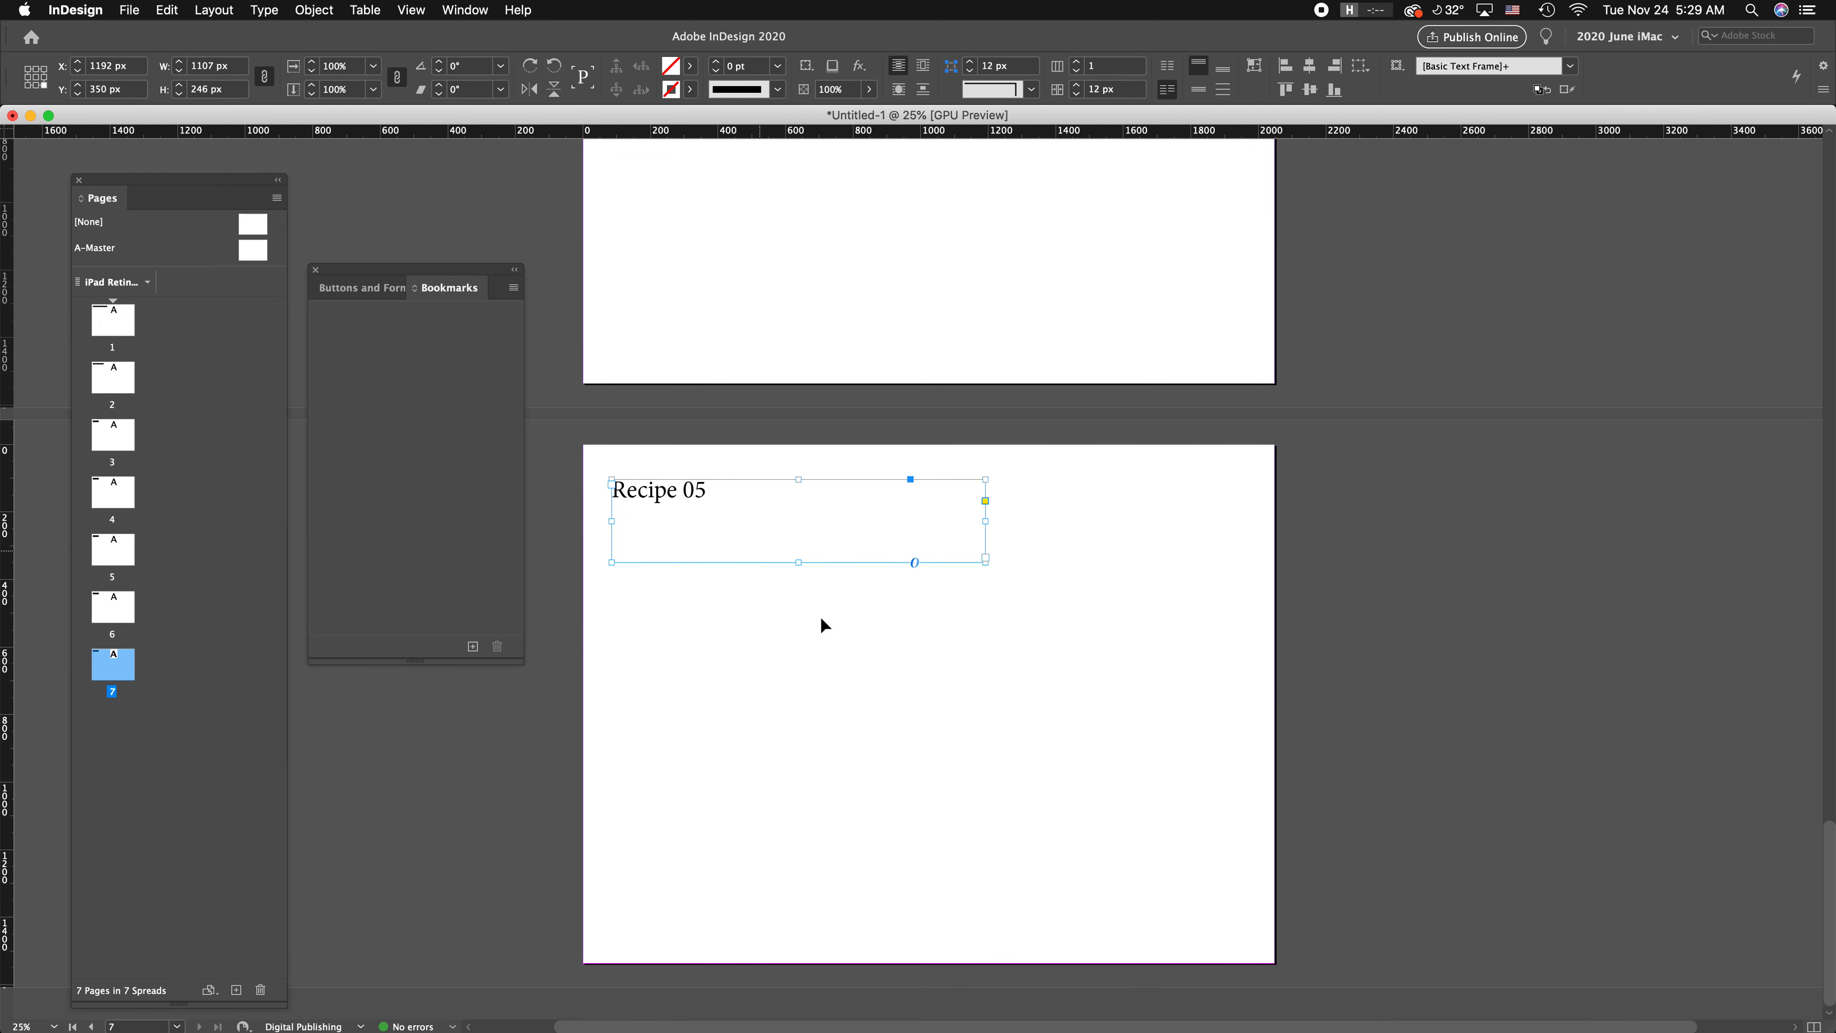
{"action": "left_click", "coordinate": [655, 577]}
{"action": "left_click", "coordinate": [701, 491]}
{"action": "left_click", "coordinate": [1019, 718]}
{"action": "scroll", "coordinate": [838, 671], "scroll_direction": "up", "scroll_amount": 20}
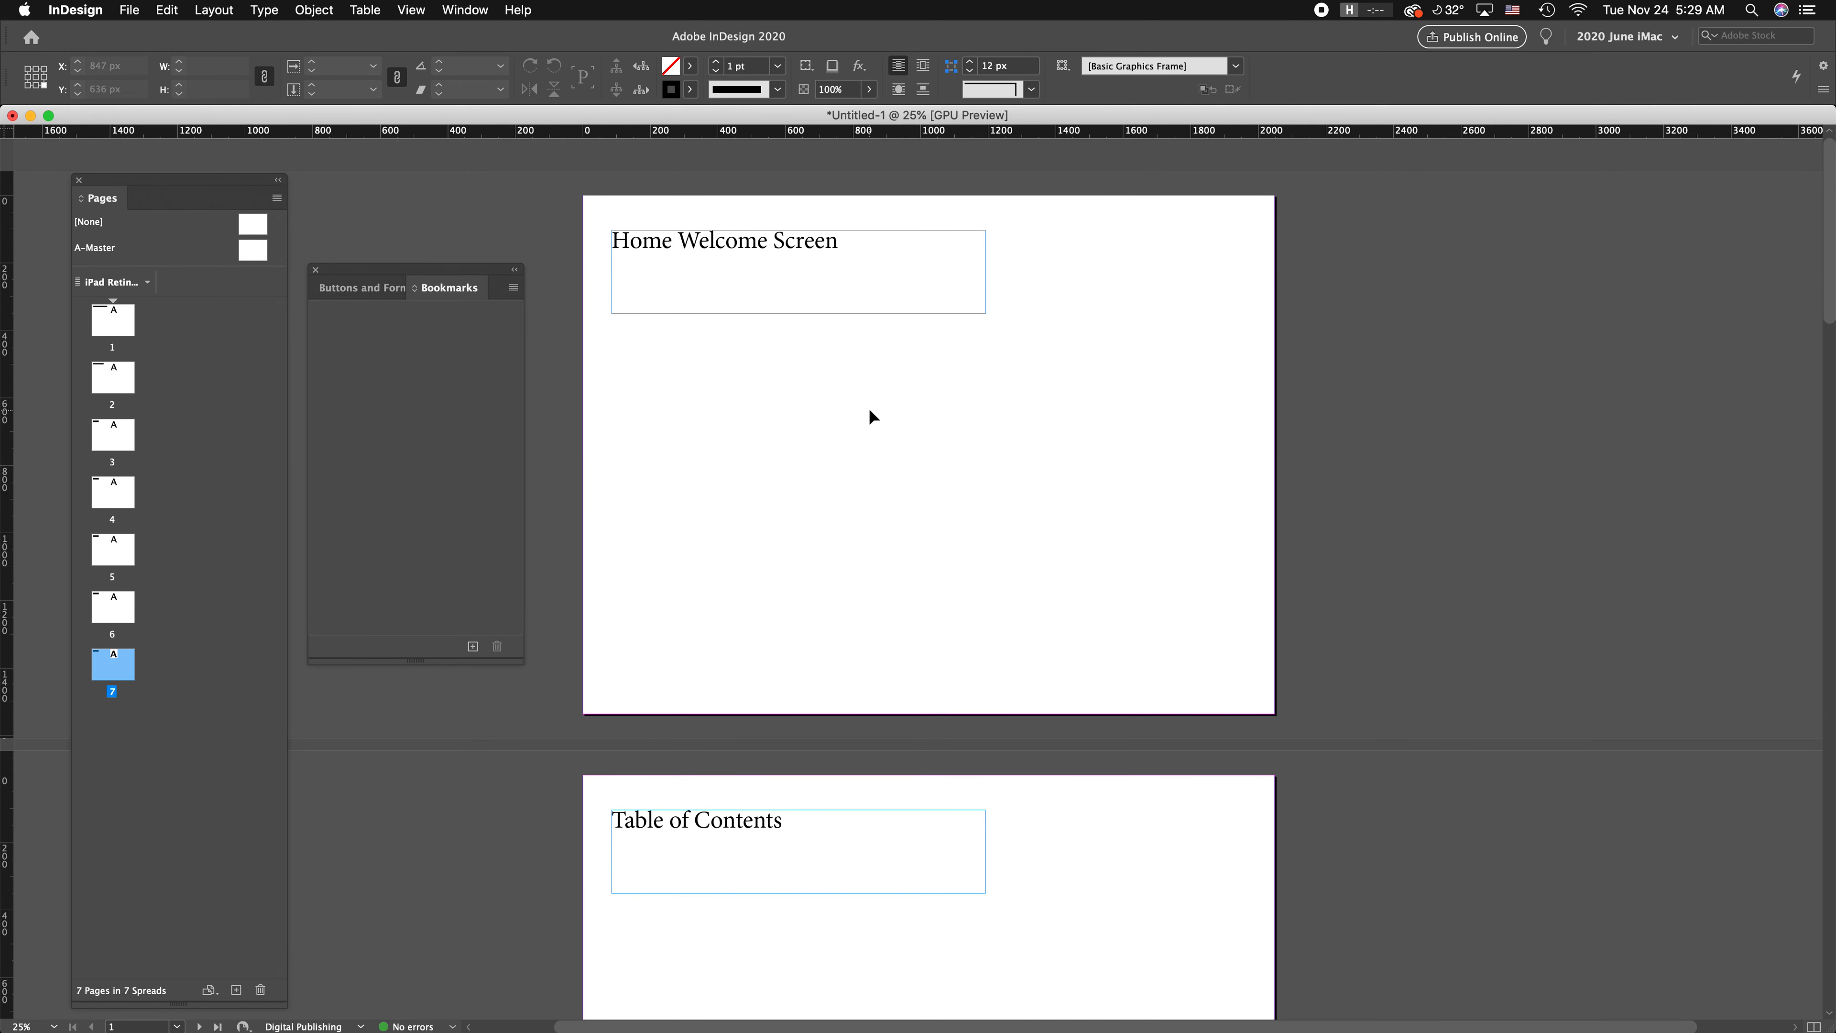
{"action": "left_click", "coordinate": [883, 433]}
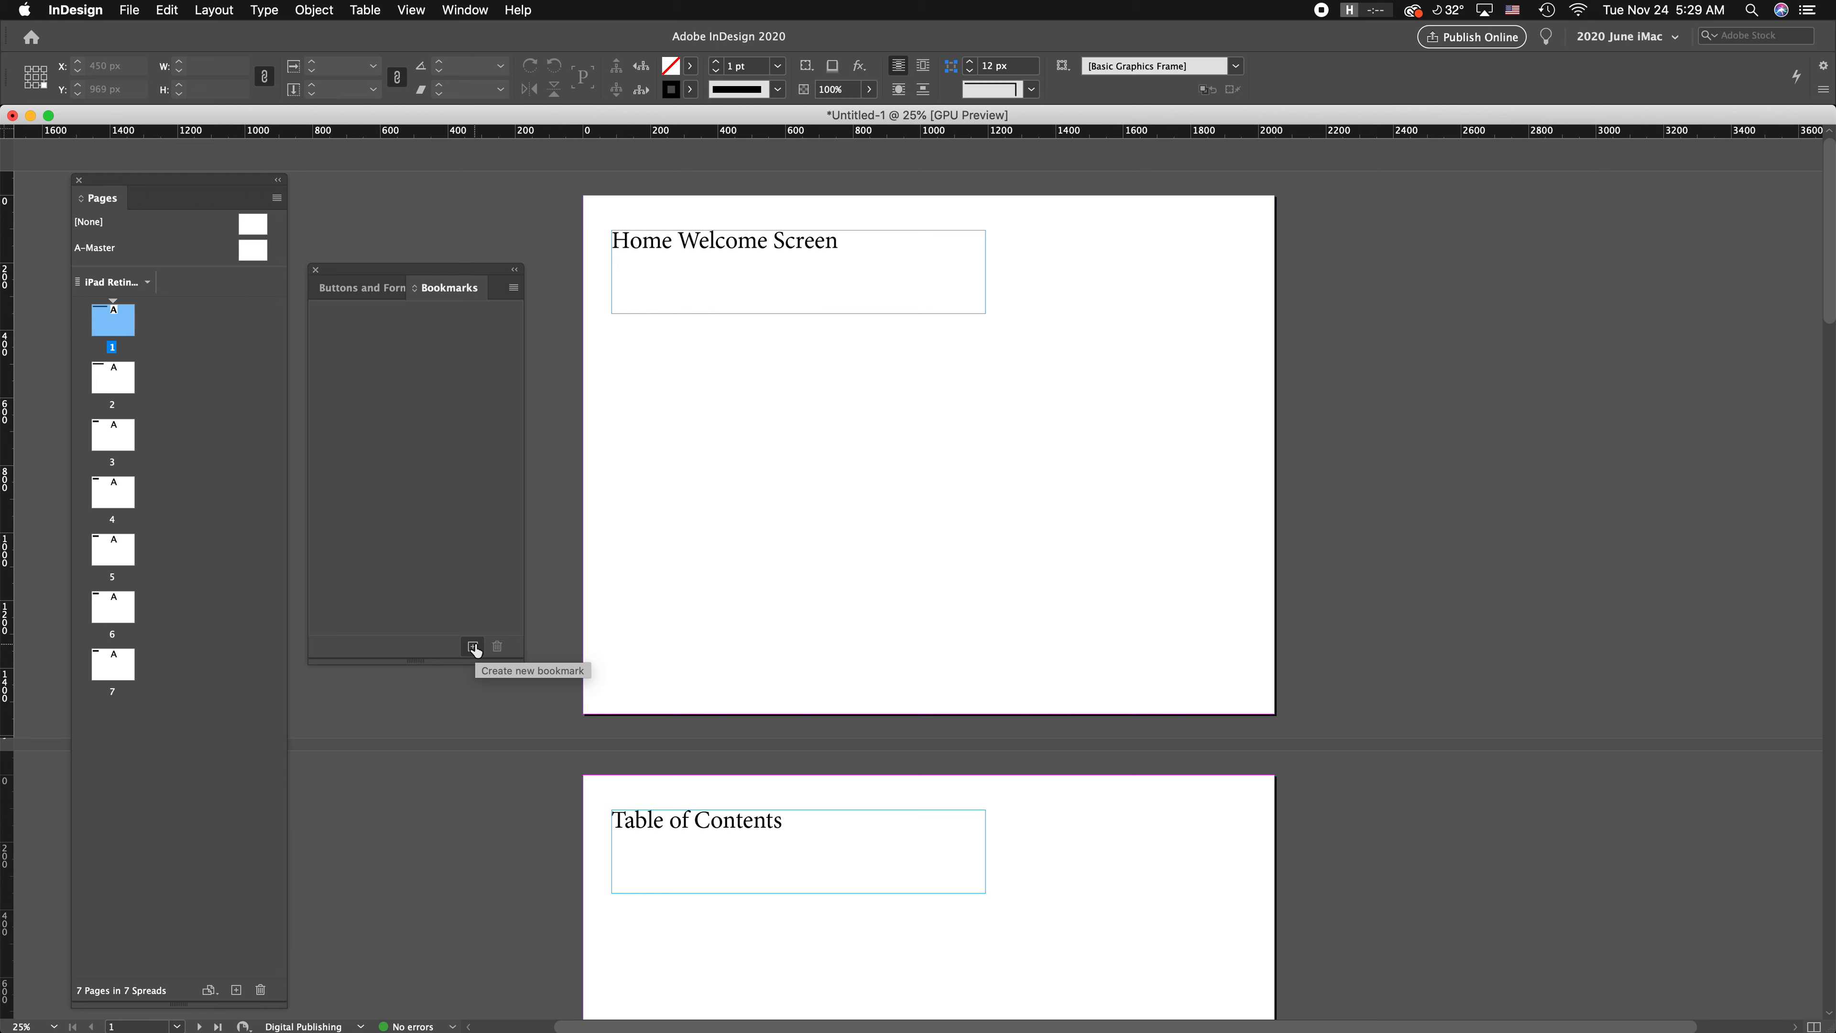
{"action": "left_click", "coordinate": [853, 385]}
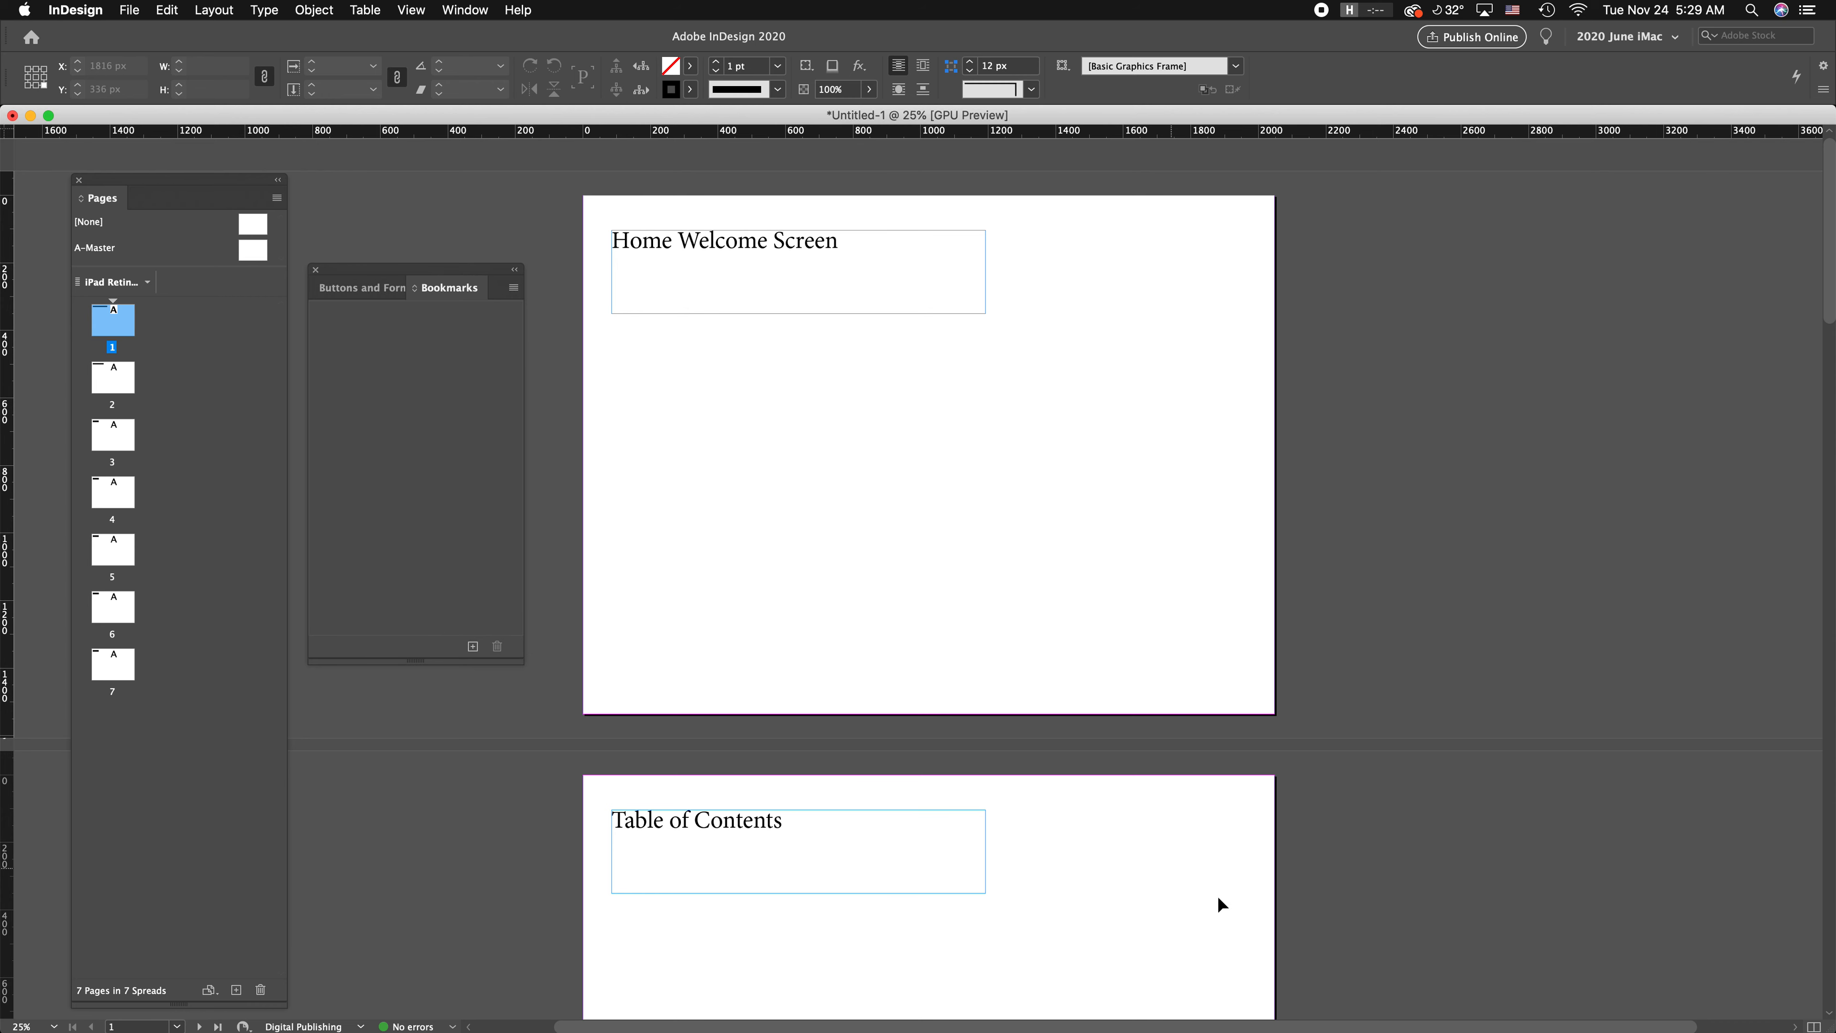
{"action": "double_click", "coordinate": [109, 383]}
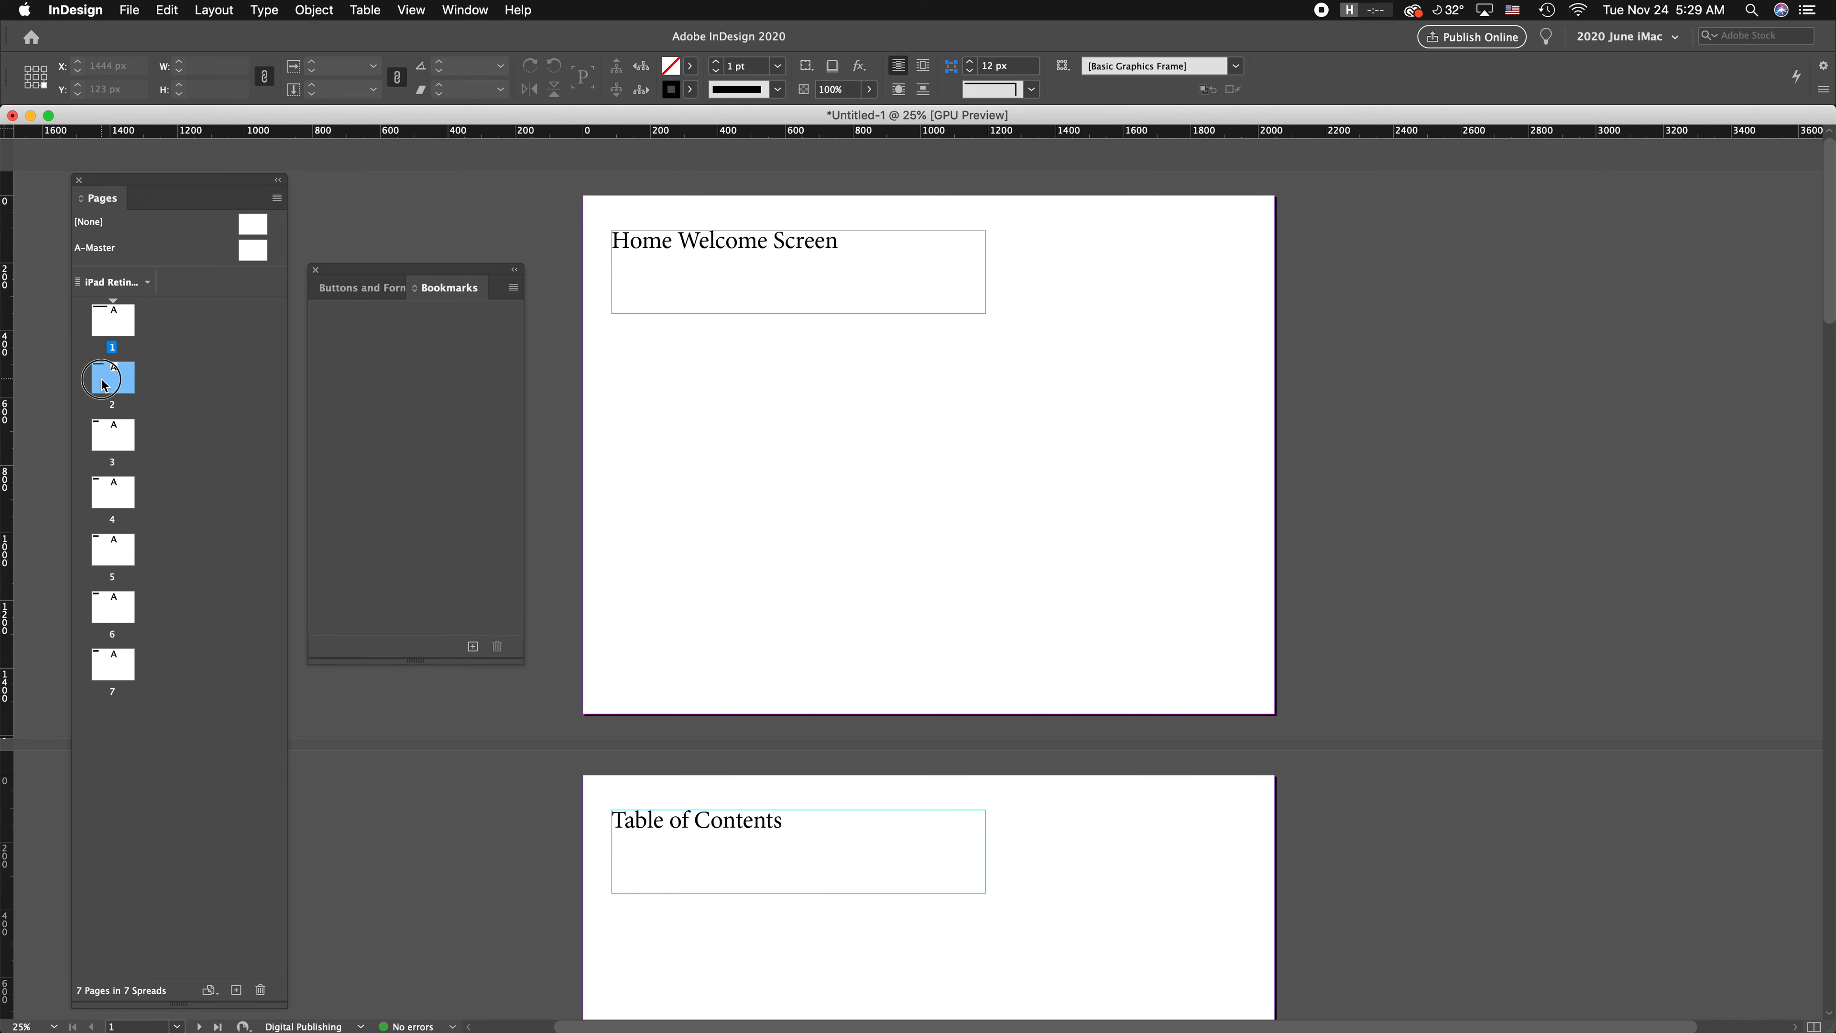
{"action": "left_click", "coordinate": [109, 437]}
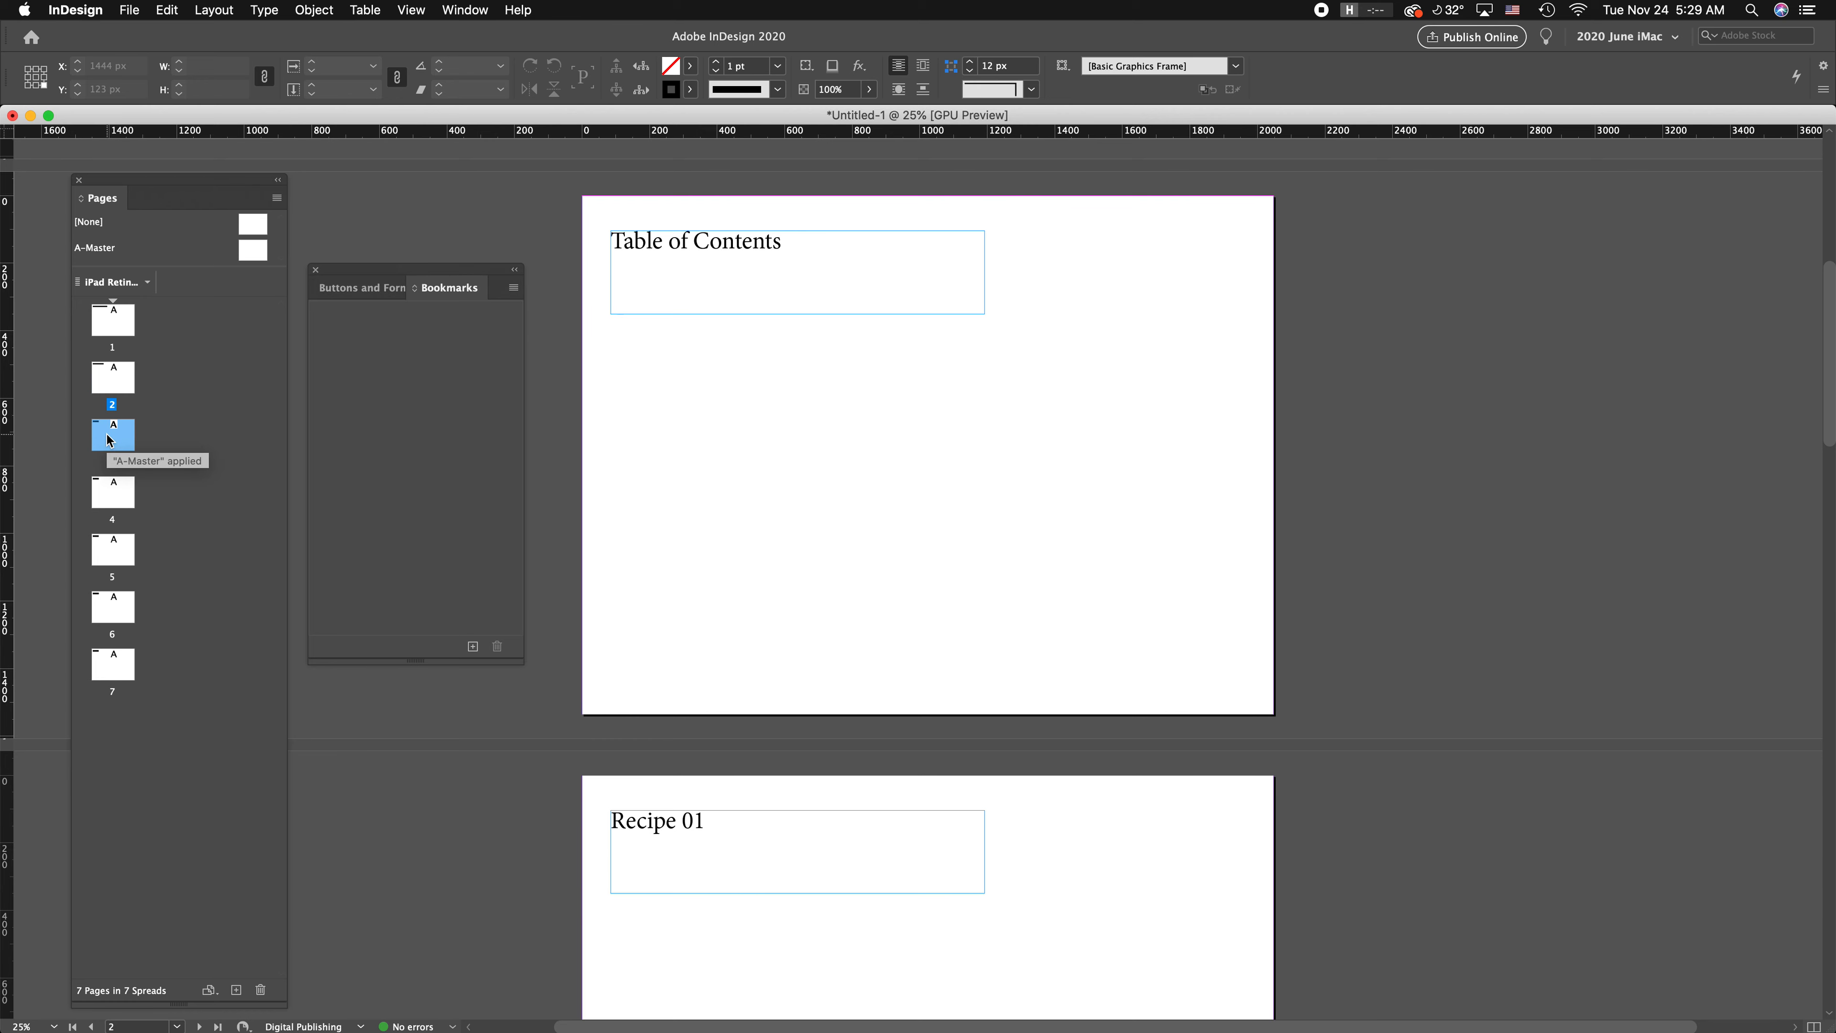
Step: Fit page 1 in the window and create a bookmark for it named "home"
{"action": "double_click", "coordinate": [126, 322]}
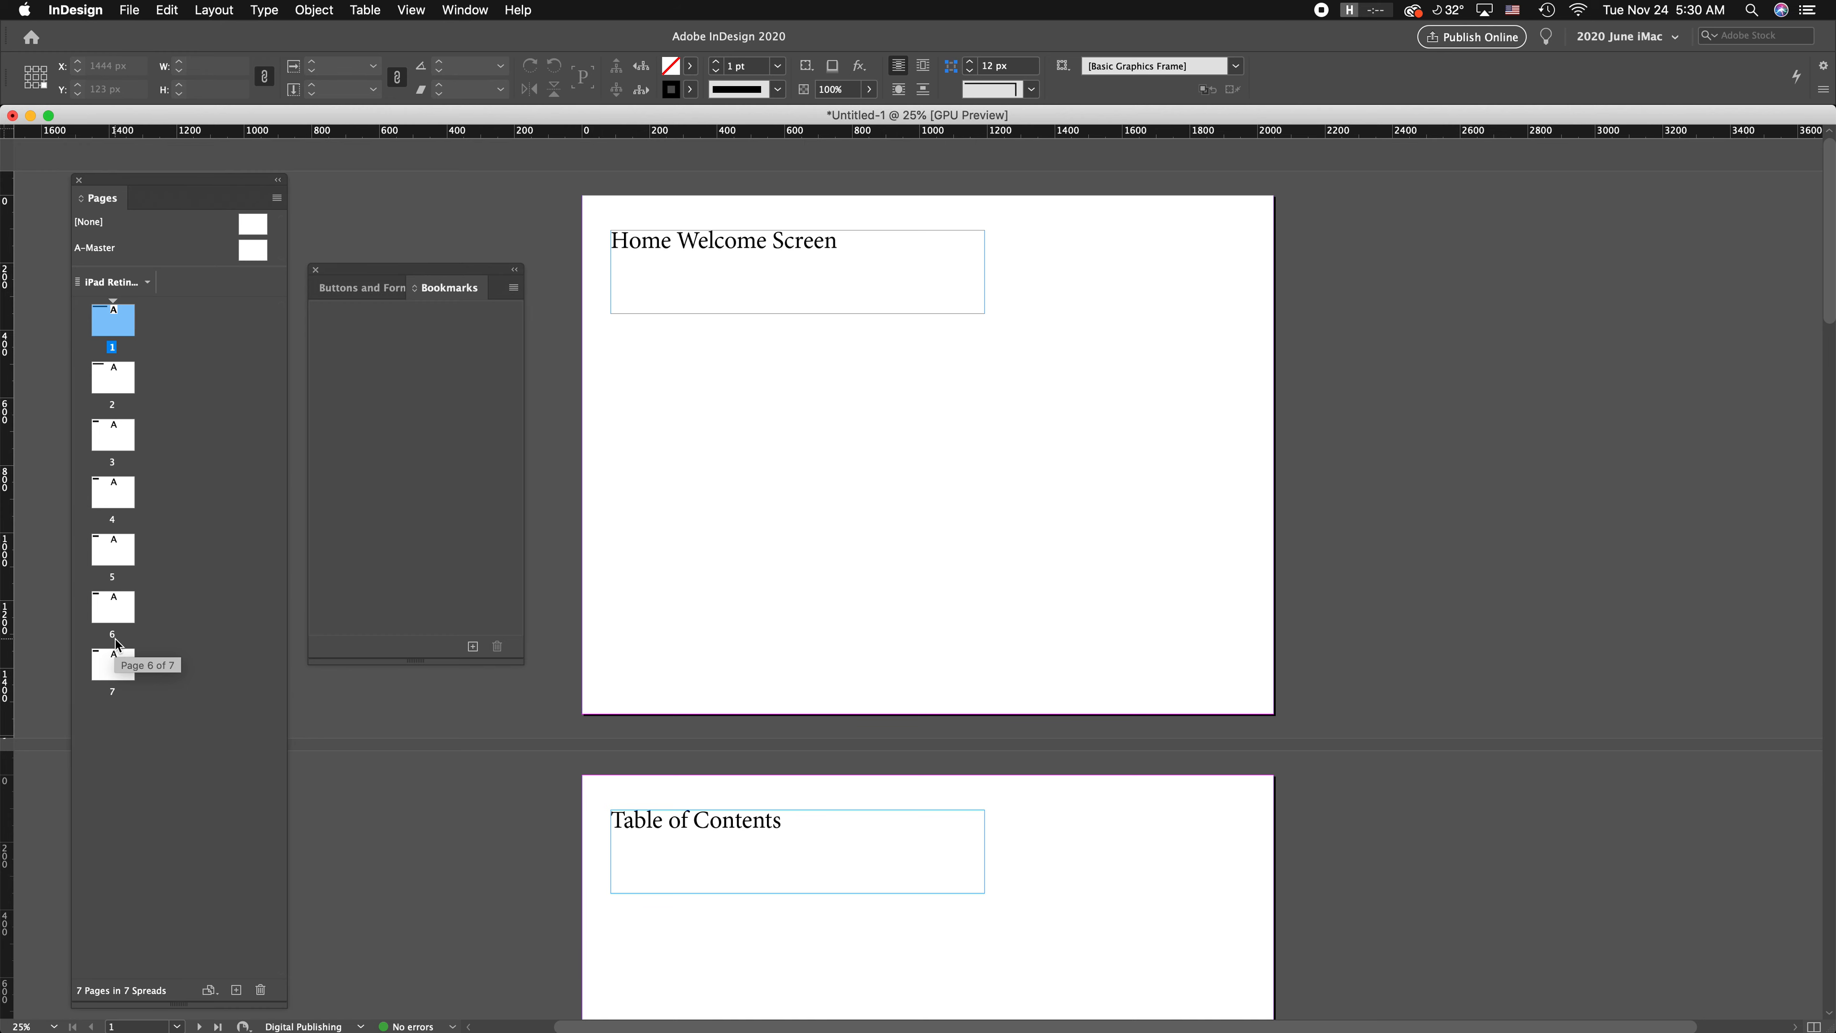
{"action": "key", "text": "super+0"}
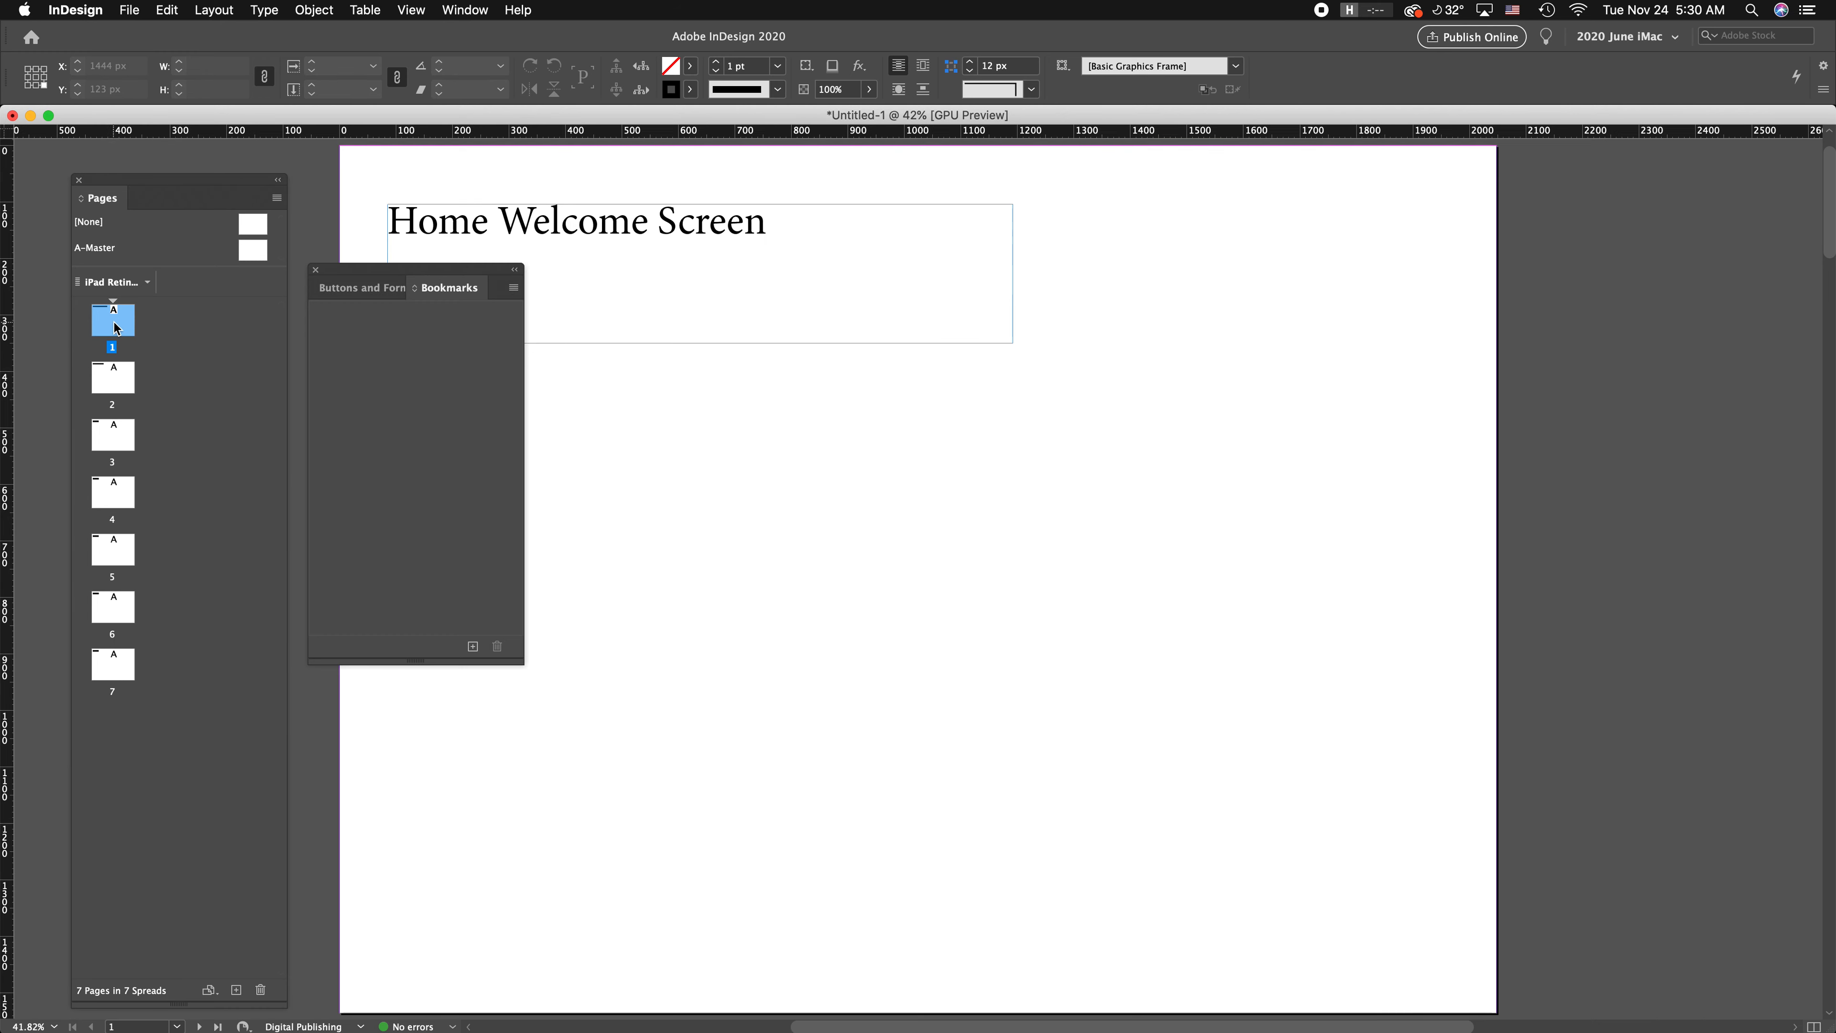
{"action": "left_click", "coordinate": [473, 645]}
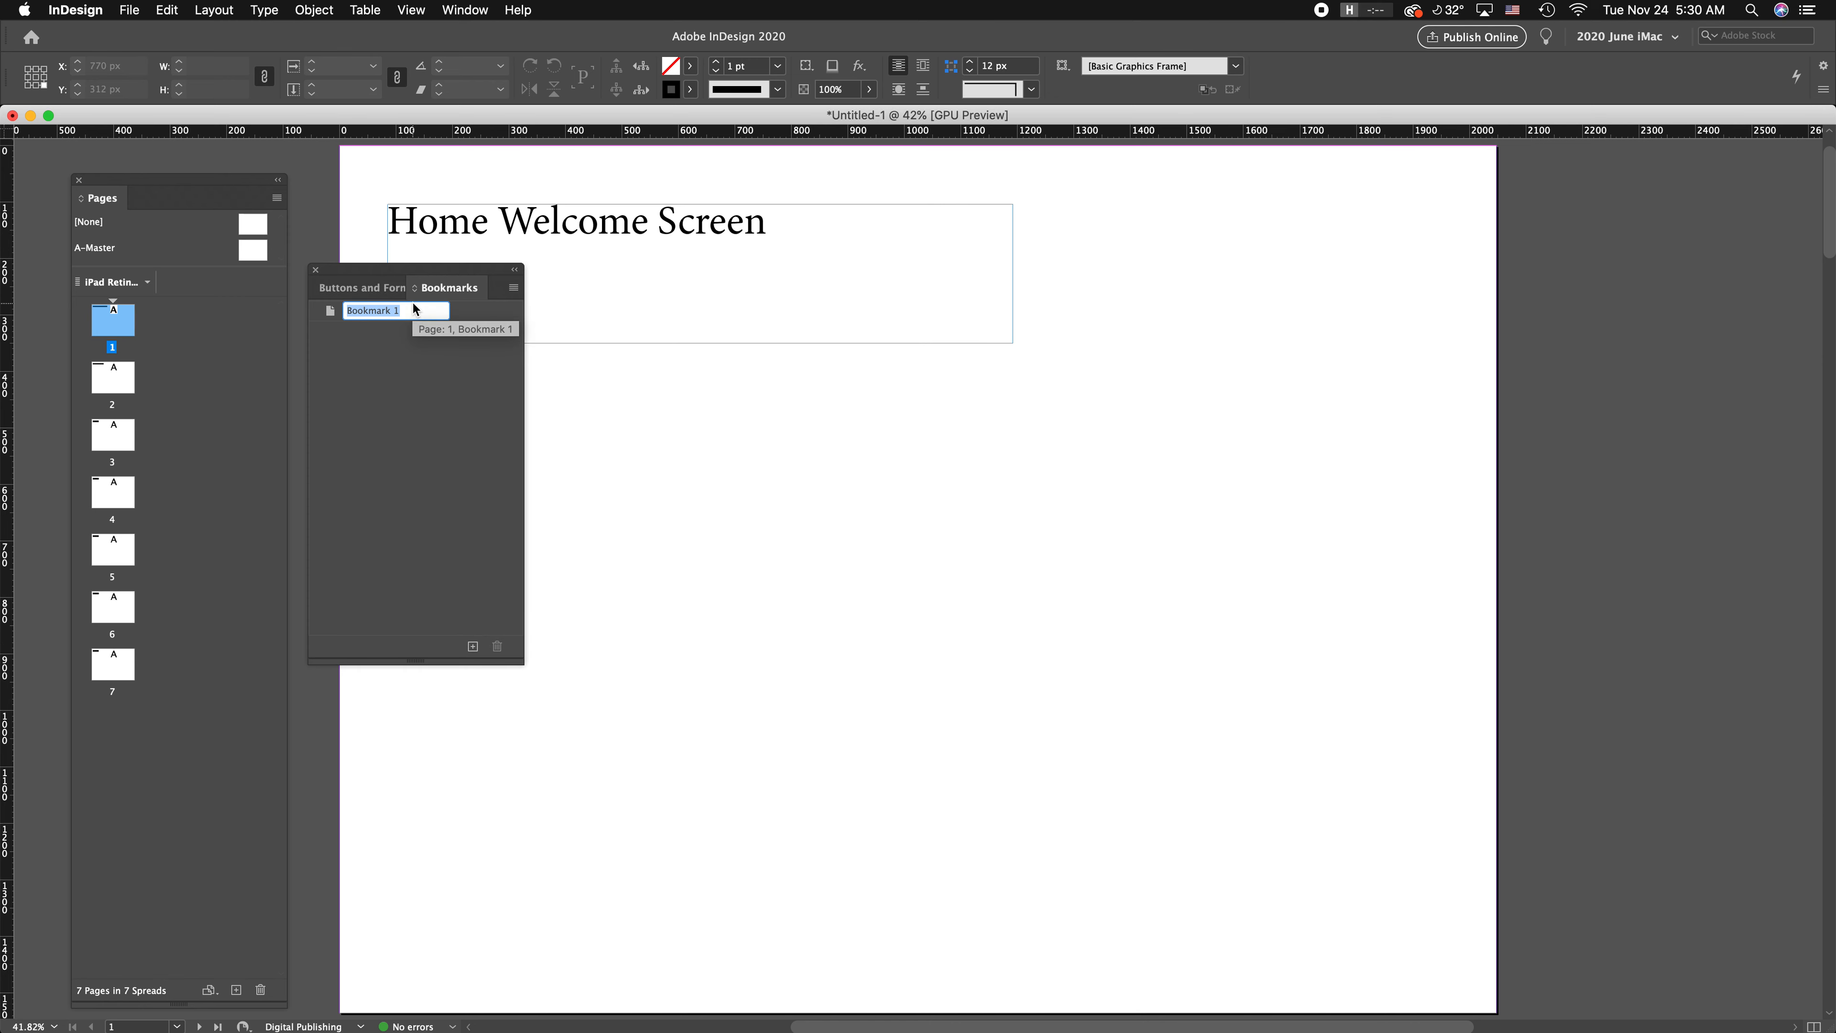
{"action": "type", "text": "home"}
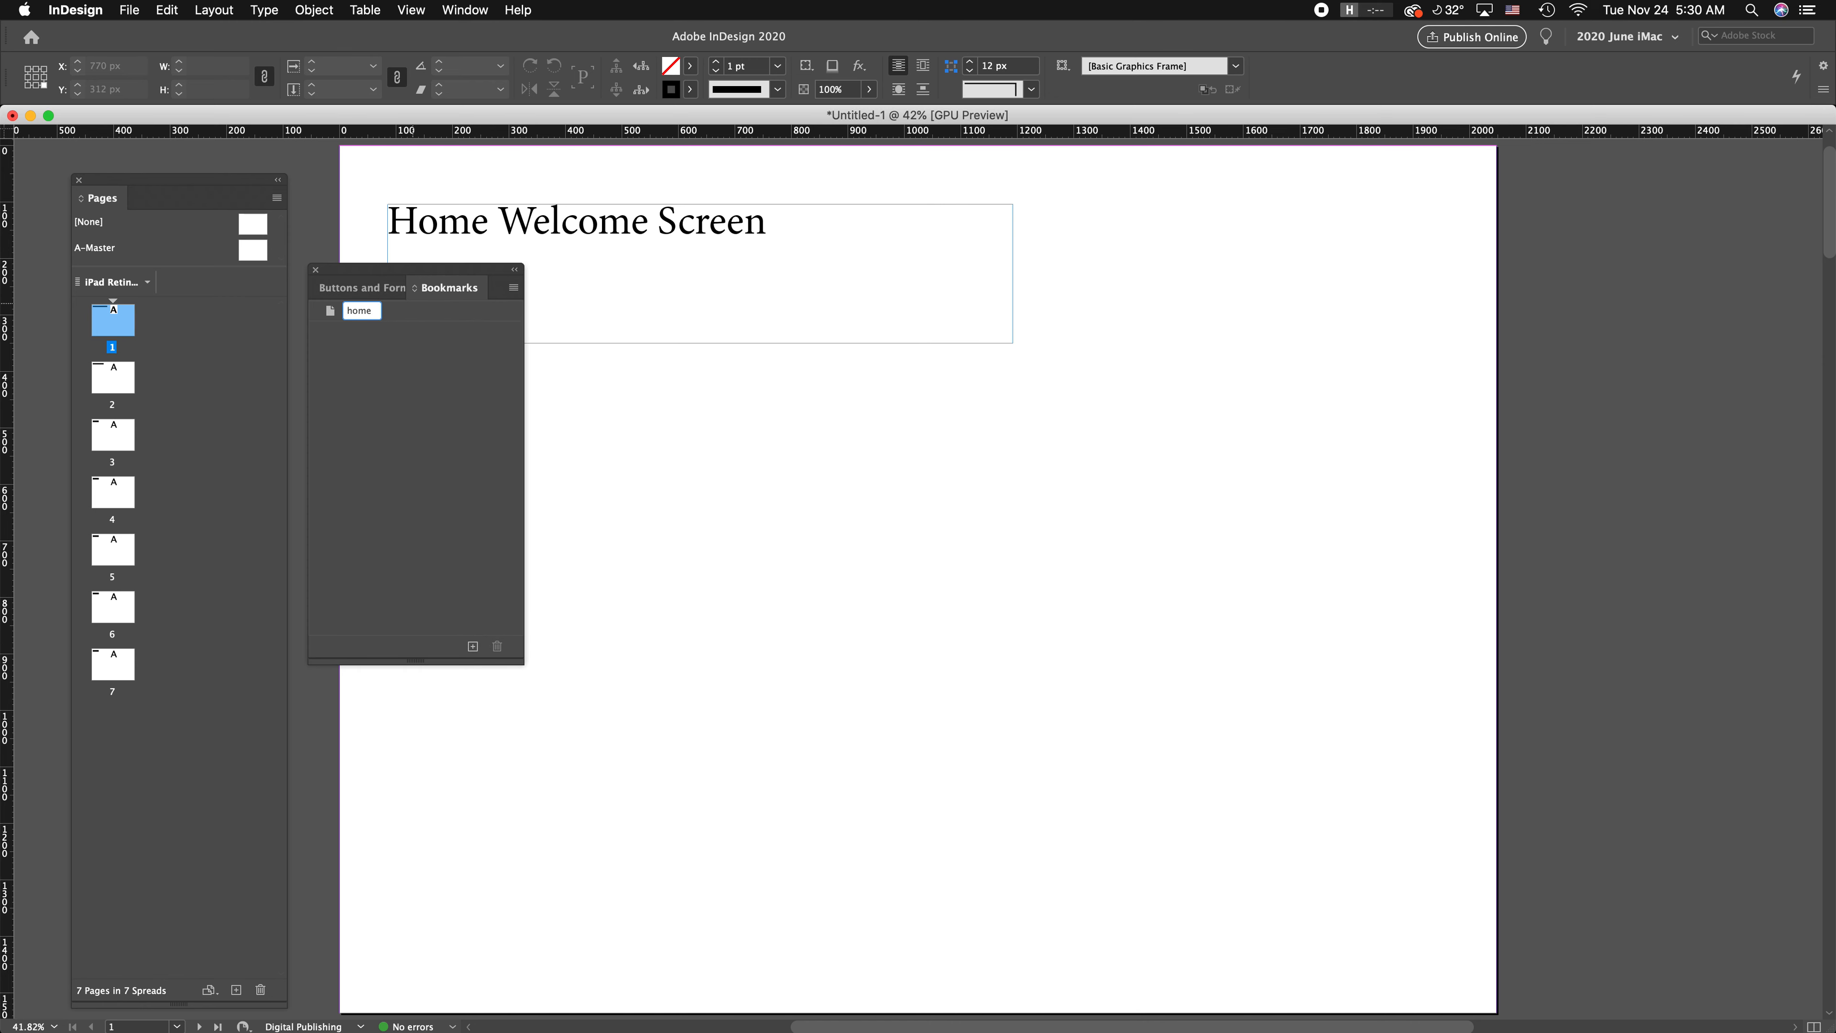
{"action": "key", "text": "Return"}
Step: Create a bookmark named "toc" for the Table of Contents on page 2
{"action": "double_click", "coordinate": [113, 377]}
{"action": "left_click", "coordinate": [473, 645]}
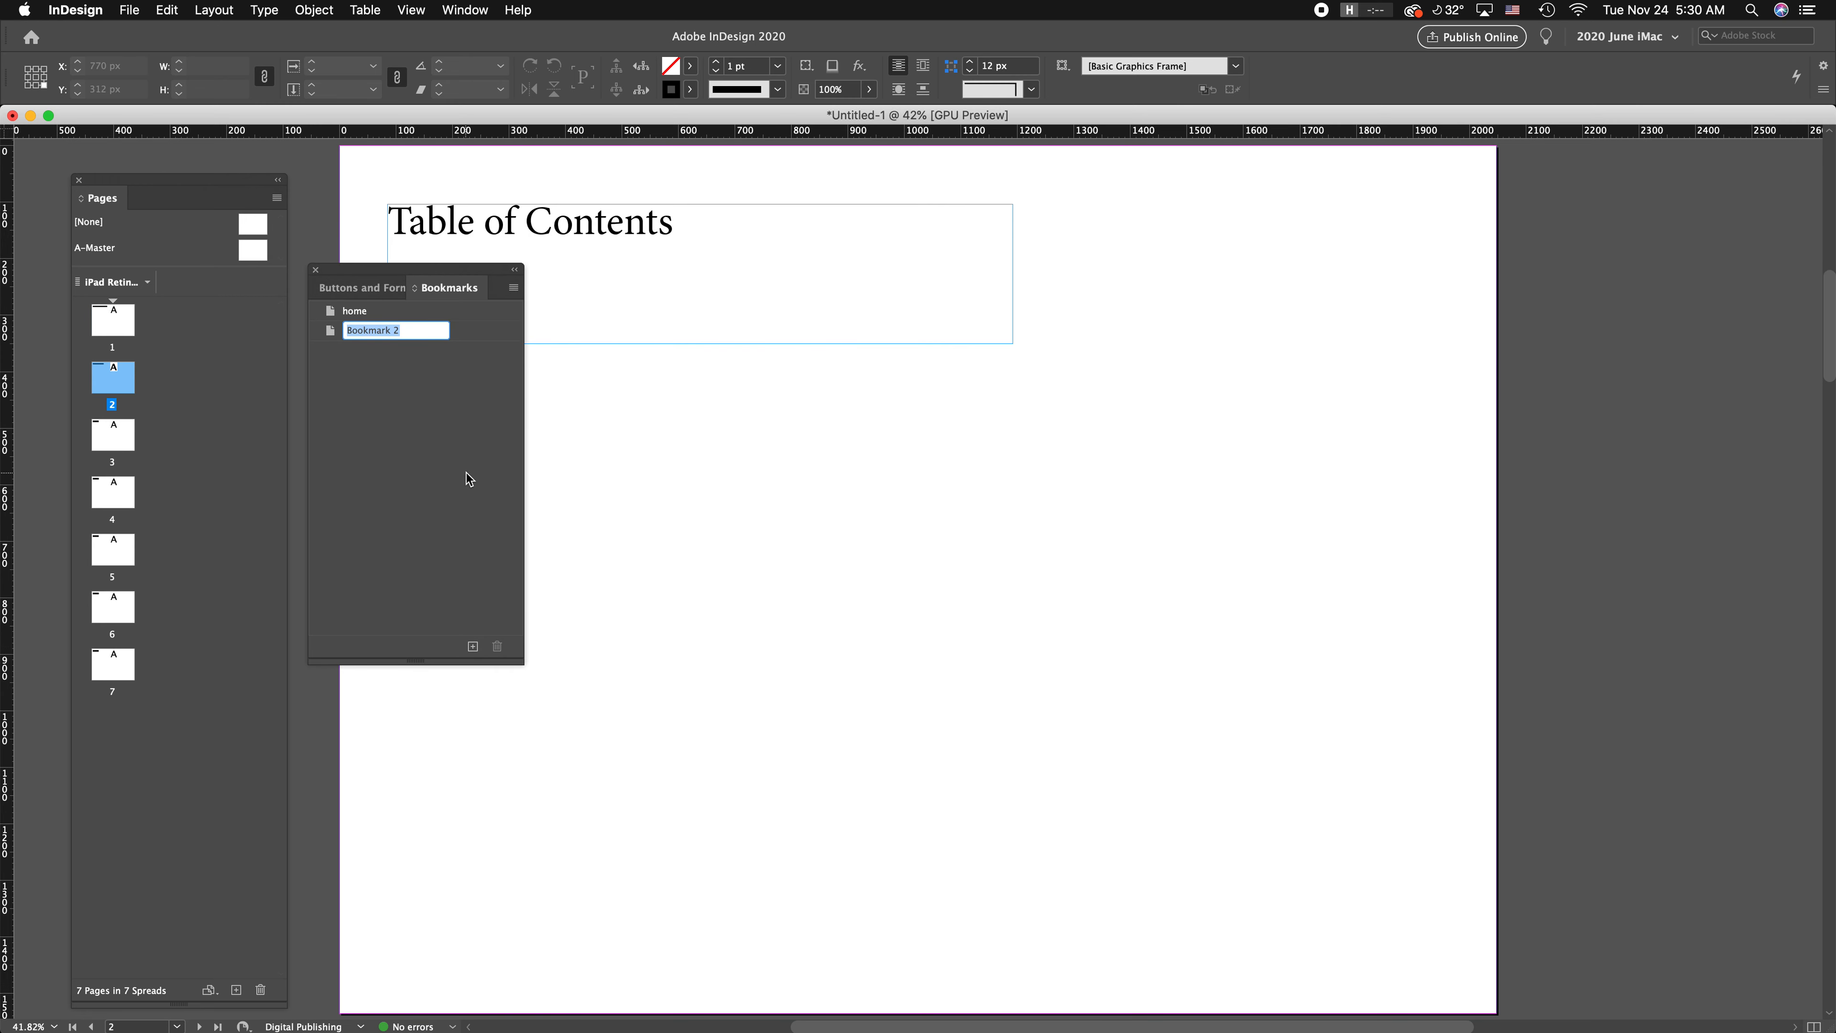
{"action": "type", "text": "toc"}
{"action": "key", "text": "Return"}
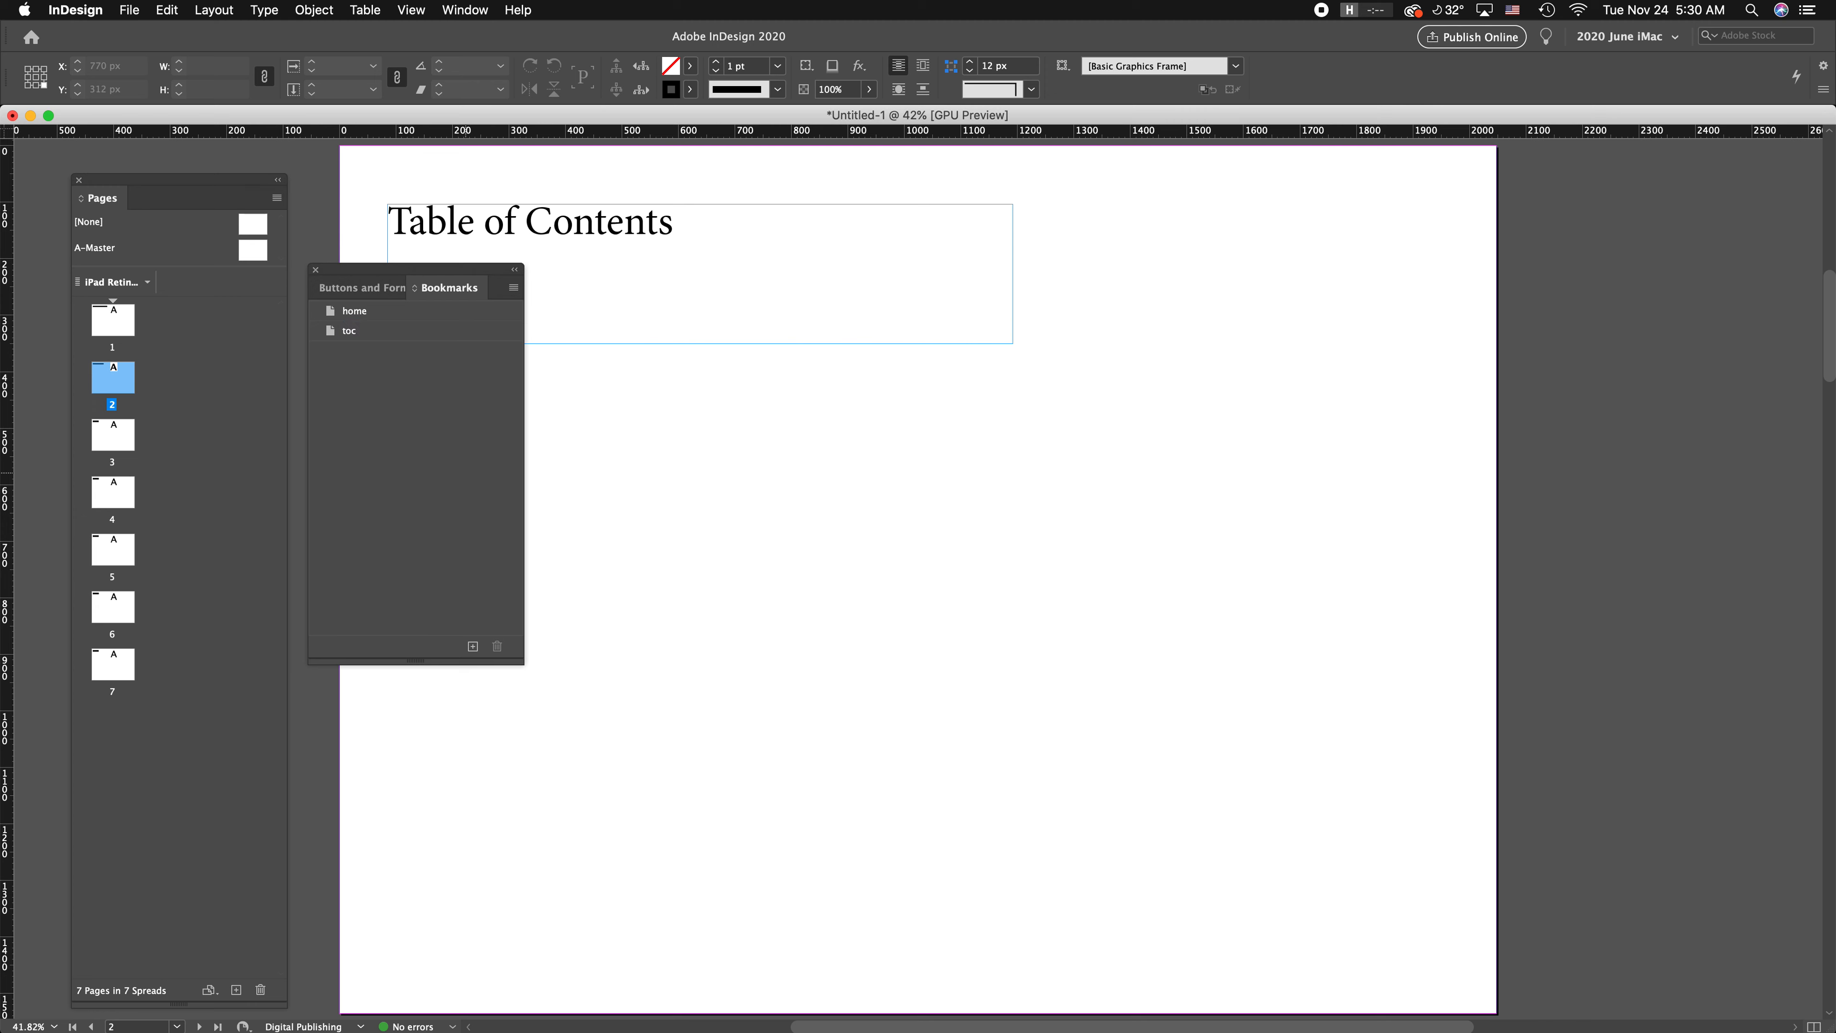
Step: Create a bookmark named "01" for the Recipe 01 page, page 3
{"action": "double_click", "coordinate": [116, 435]}
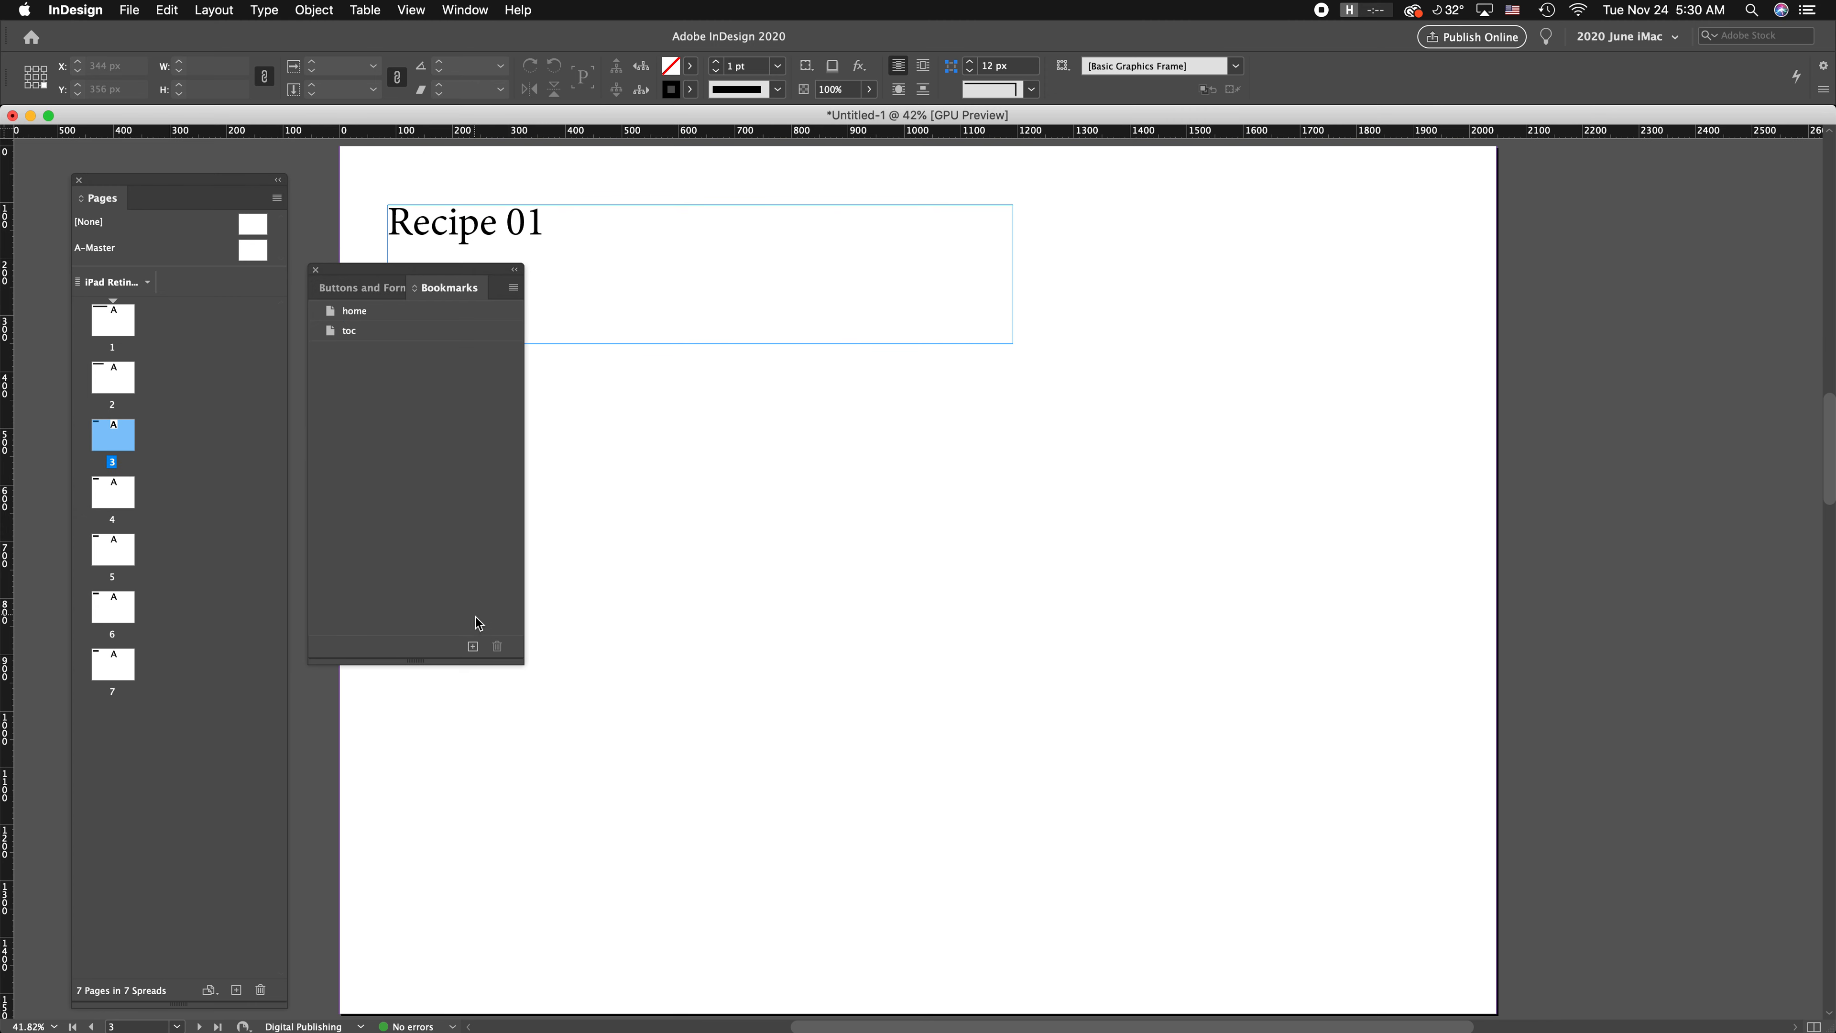
{"action": "left_click", "coordinate": [473, 646]}
{"action": "type", "text": "01"}
{"action": "key", "text": "Return"}
Step: Create a bookmark named "02" for the Recipe 02 page, page 4
{"action": "double_click", "coordinate": [114, 496]}
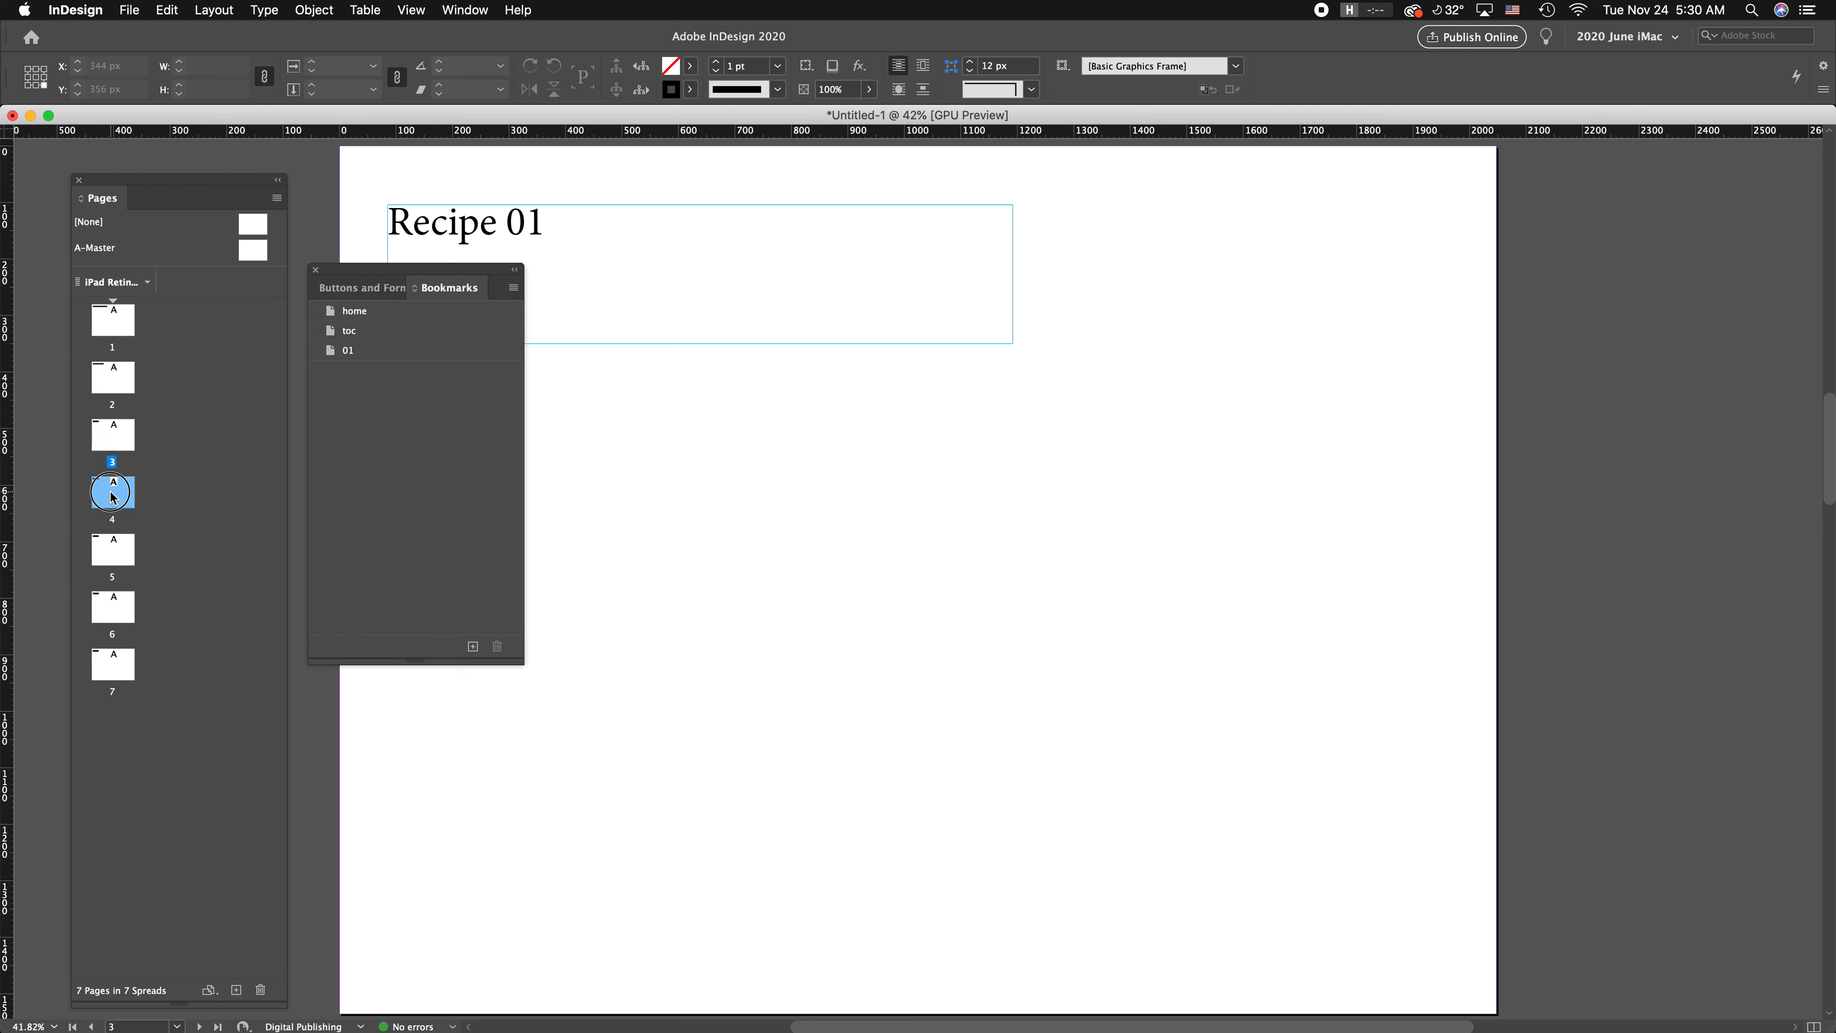
{"action": "left_click", "coordinate": [473, 645]}
{"action": "type", "text": "02"}
{"action": "key", "text": "Return"}
Step: Create a bookmark named "03" for the Recipe 03 page, page 5
{"action": "double_click", "coordinate": [116, 558]}
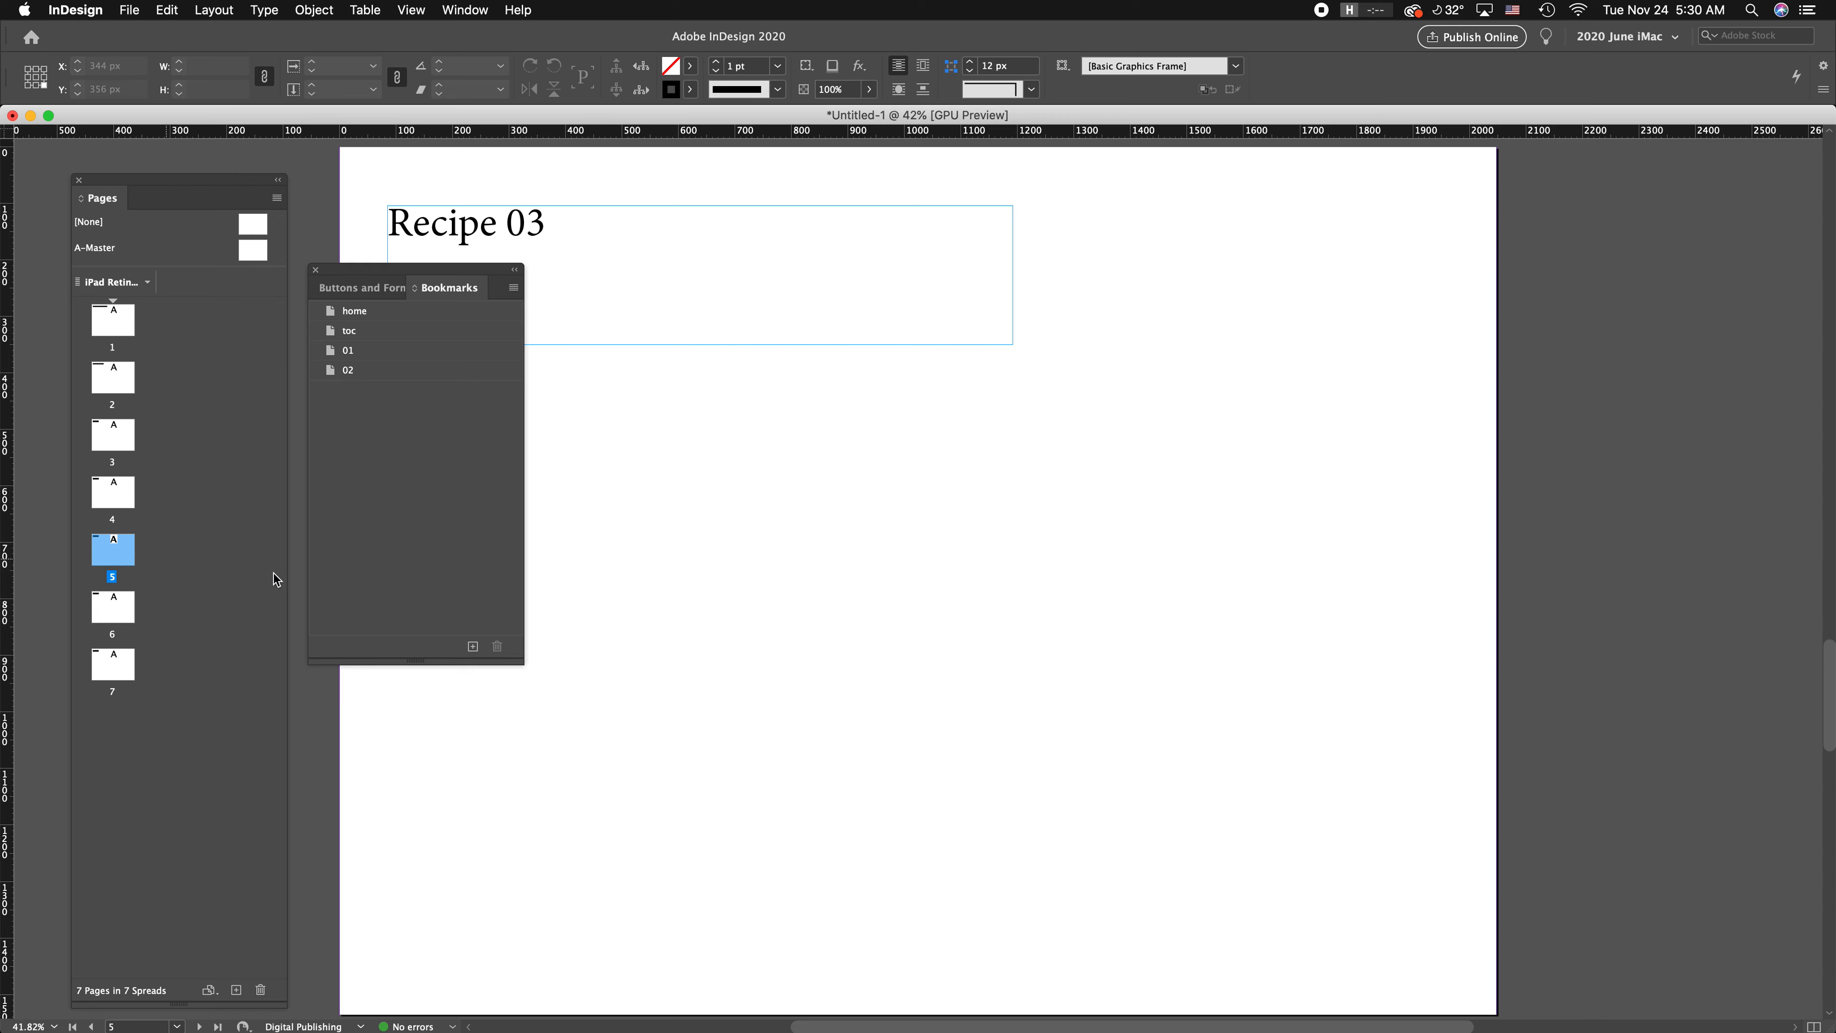
{"action": "left_click", "coordinate": [473, 646]}
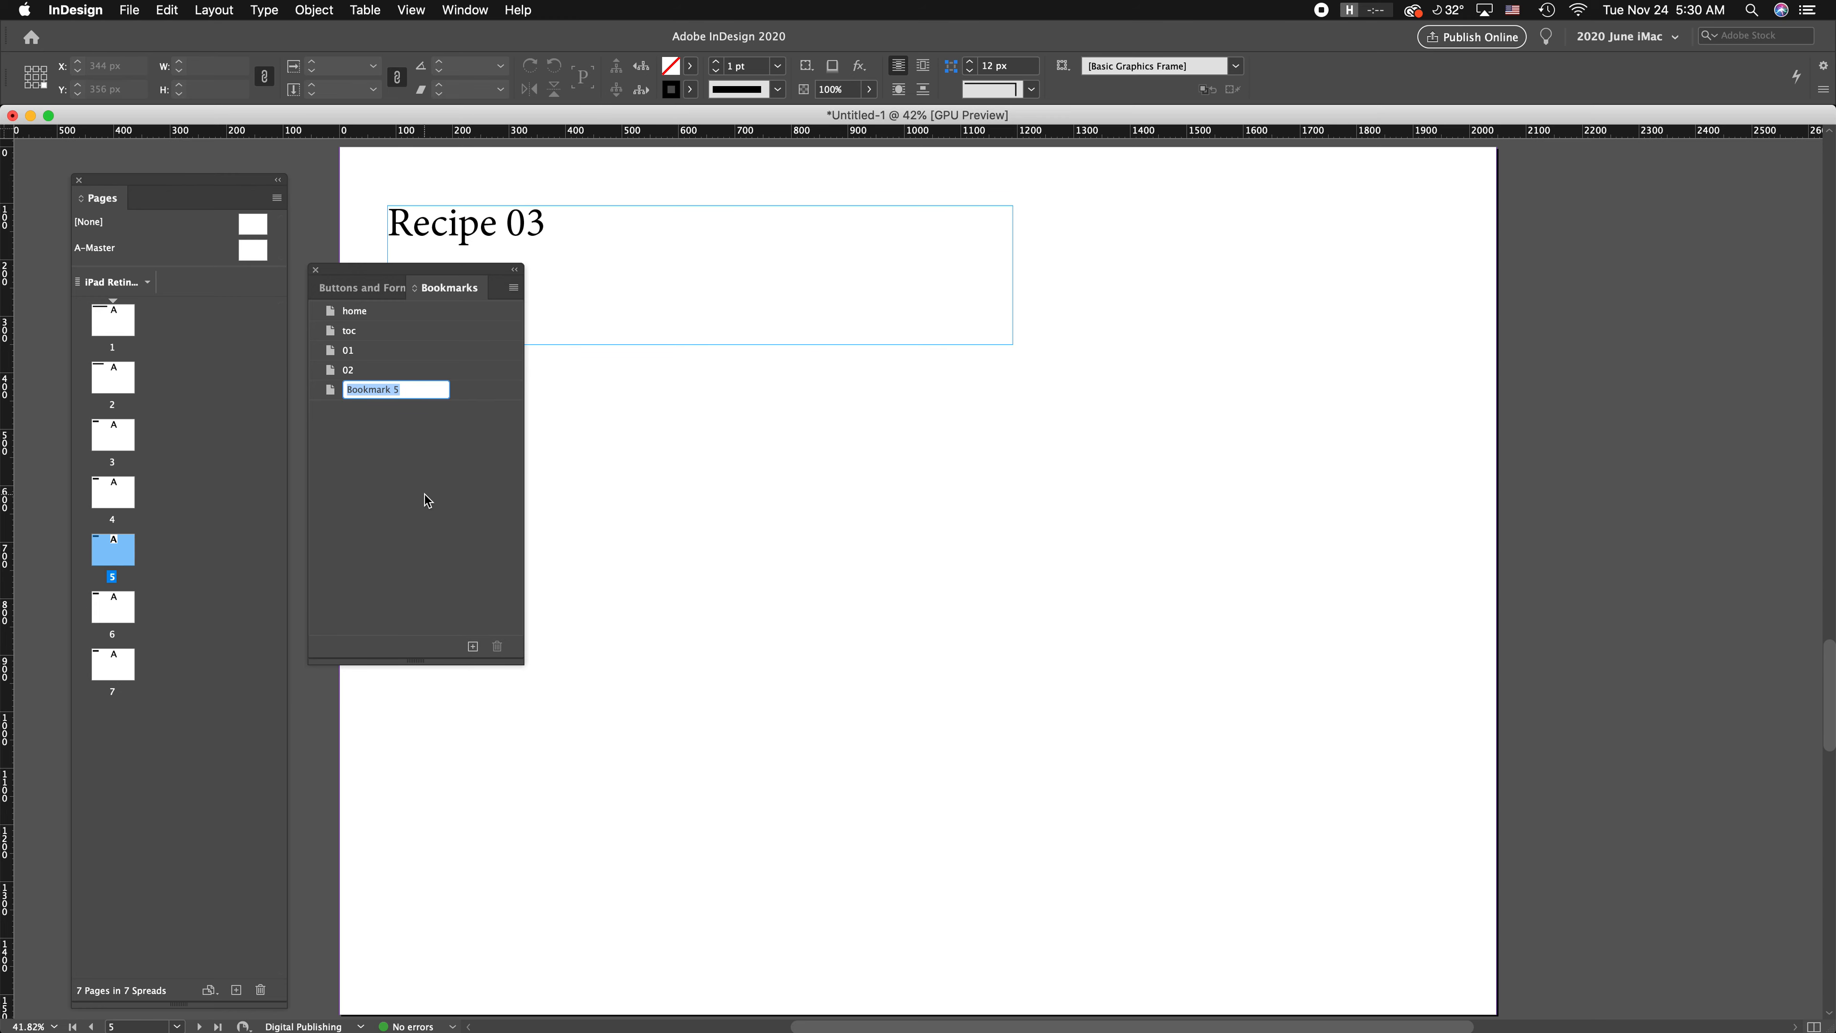
{"action": "type", "text": "03"}
{"action": "key", "text": "Return"}
Step: Create a bookmark named "04" for the Recipe 04 page, page 6
{"action": "double_click", "coordinate": [111, 608]}
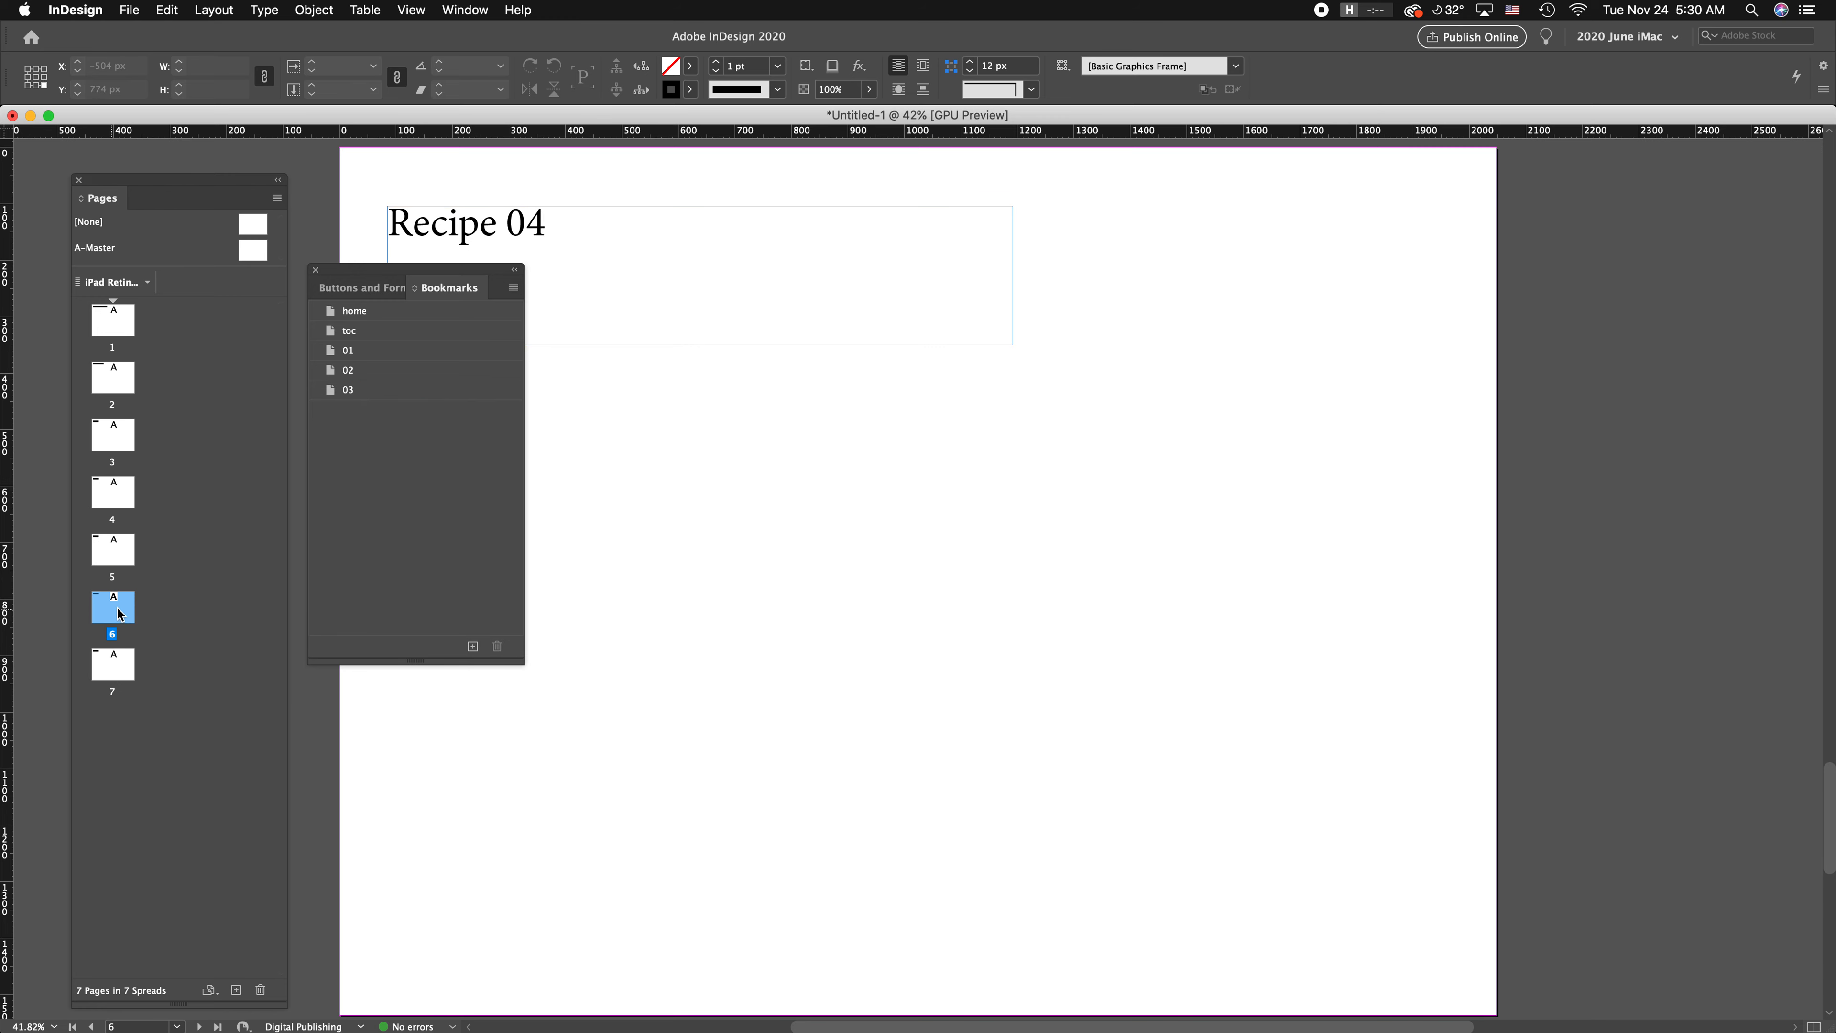
{"action": "left_click", "coordinate": [473, 646]}
{"action": "type", "text": "04"}
{"action": "key", "text": "Return"}
Step: Create a bookmark named "05" for the Recipe 05 page, page 7
{"action": "double_click", "coordinate": [133, 656]}
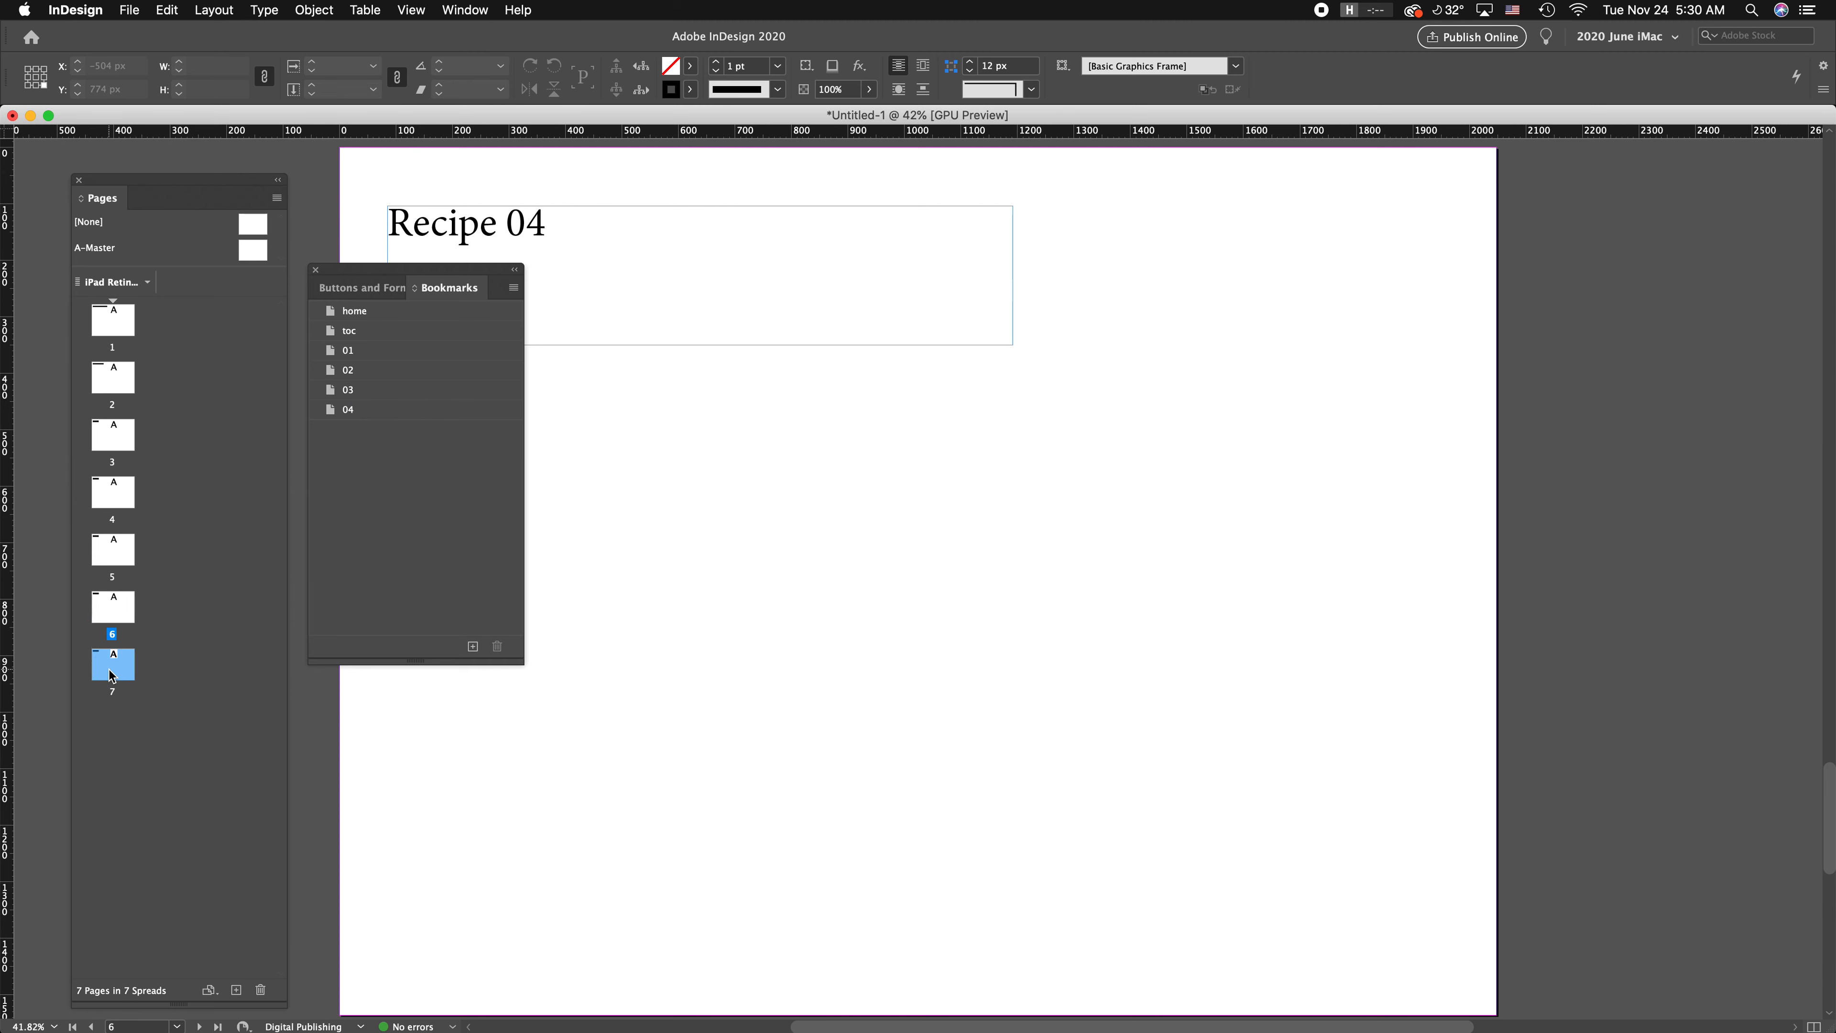
{"action": "left_click", "coordinate": [473, 646]}
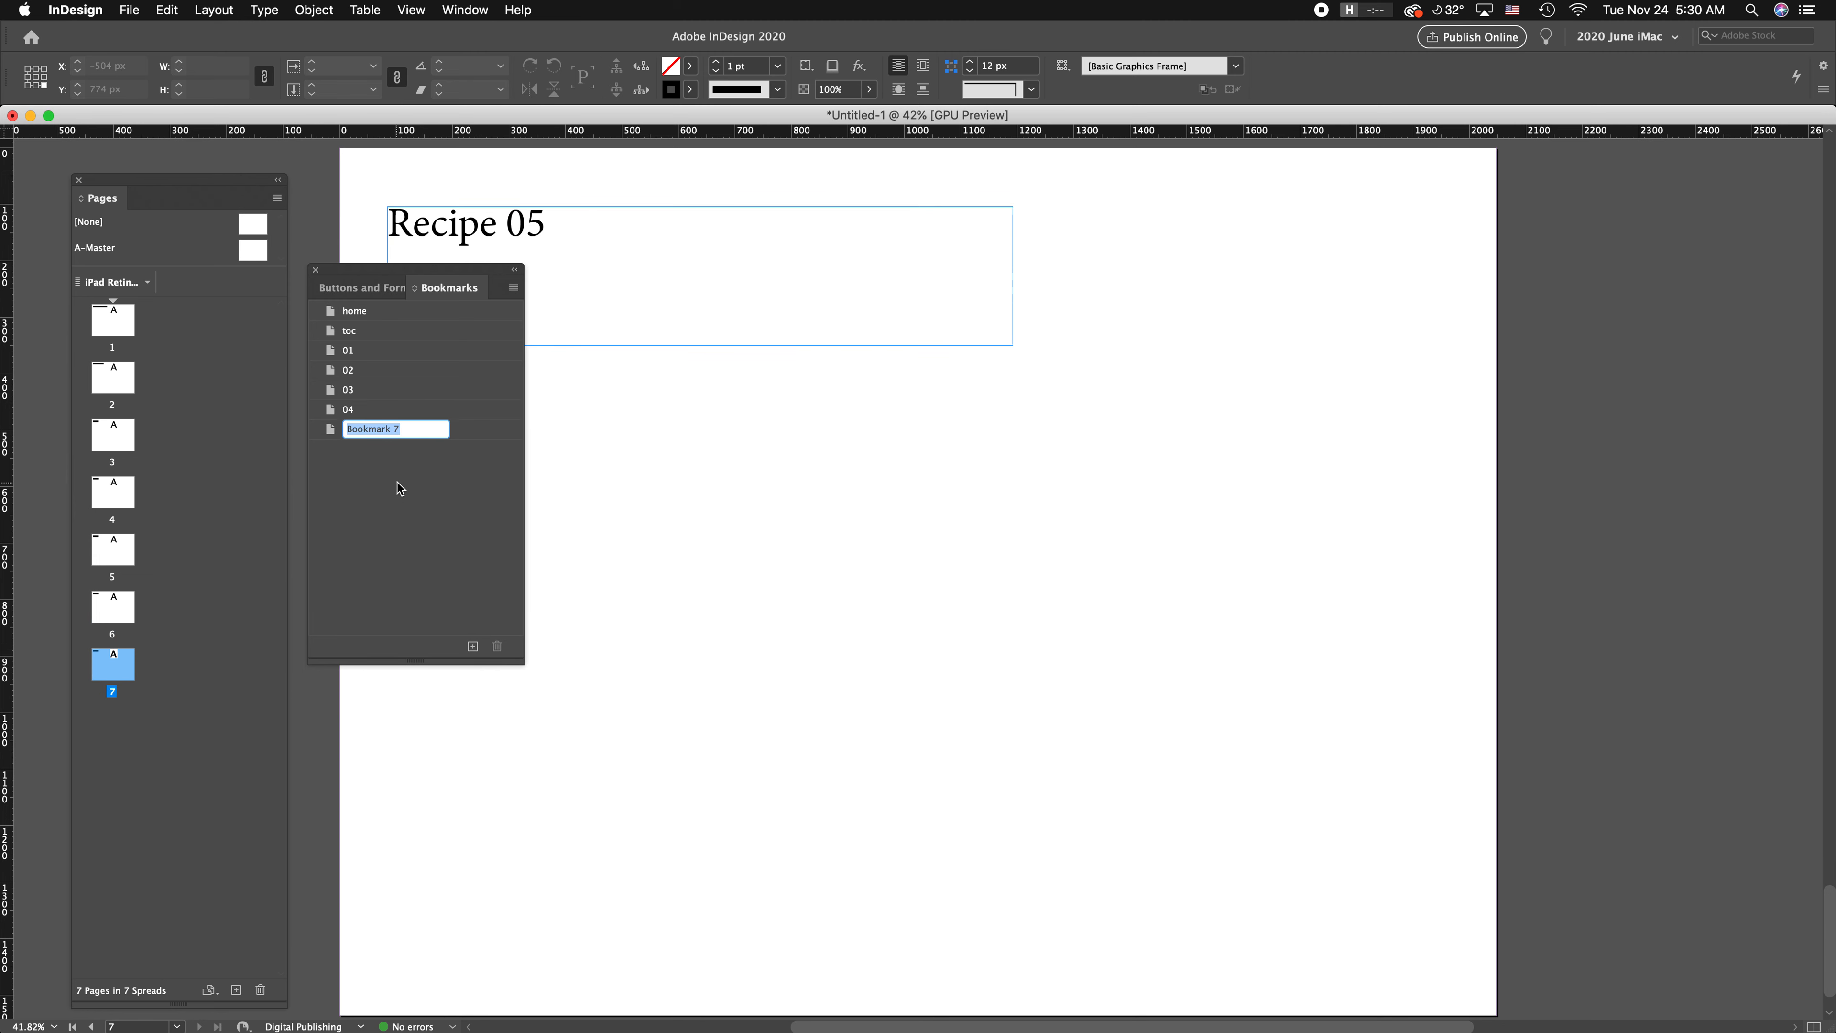
{"action": "type", "text": "05"}
{"action": "key", "text": "Return"}
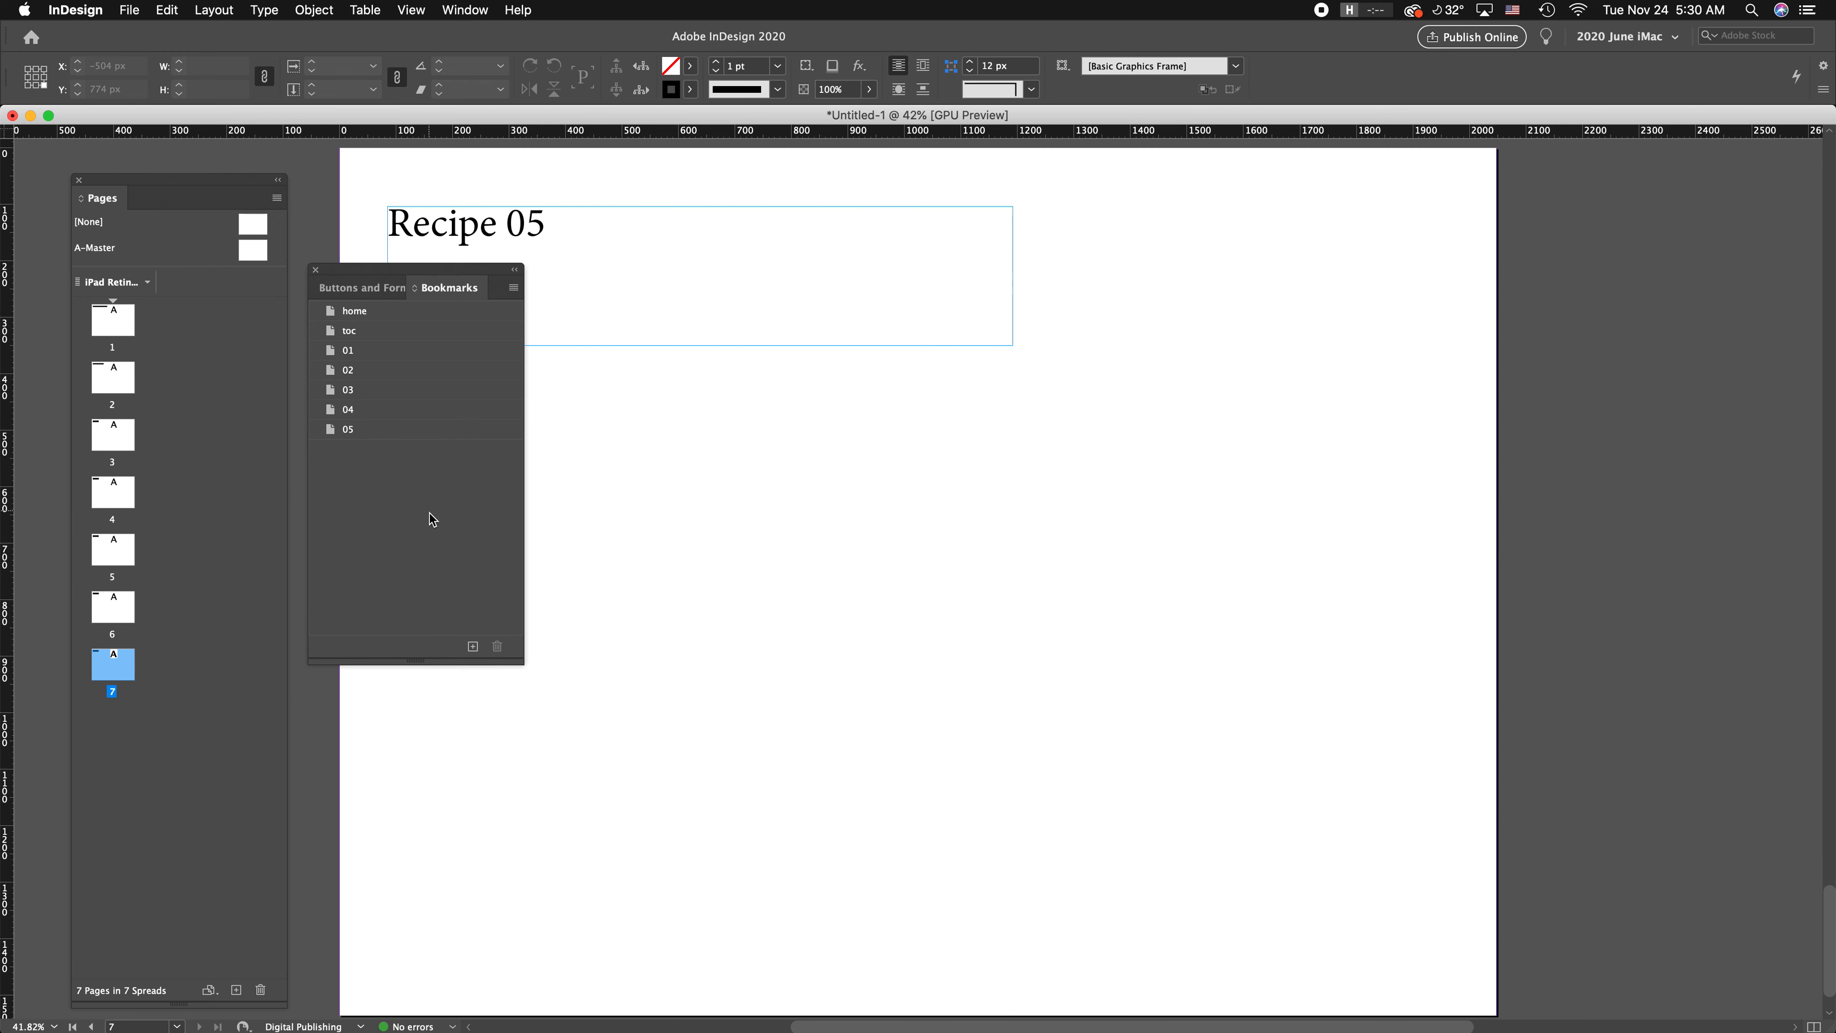
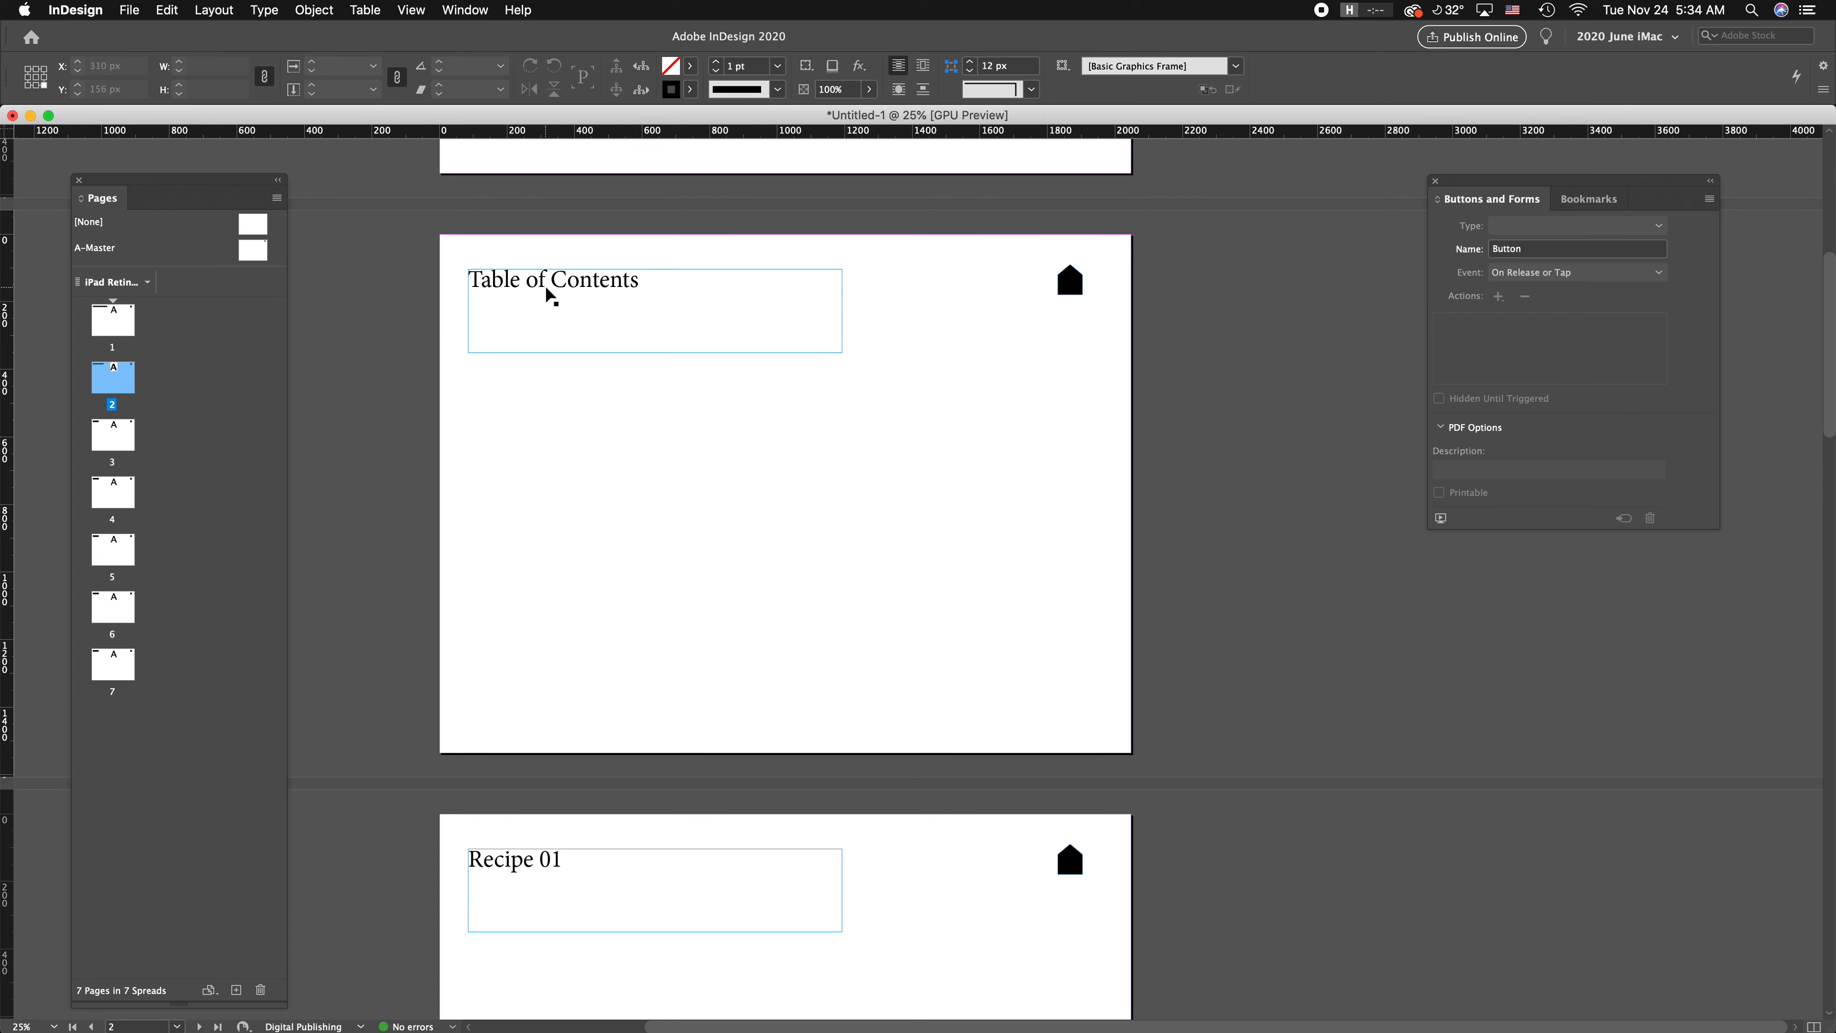
Step: Delete the home icon from the Home Welcome Screen page and from the Table of Contents page
{"action": "scroll", "coordinate": [938, 458], "scroll_direction": "up", "scroll_amount": 10}
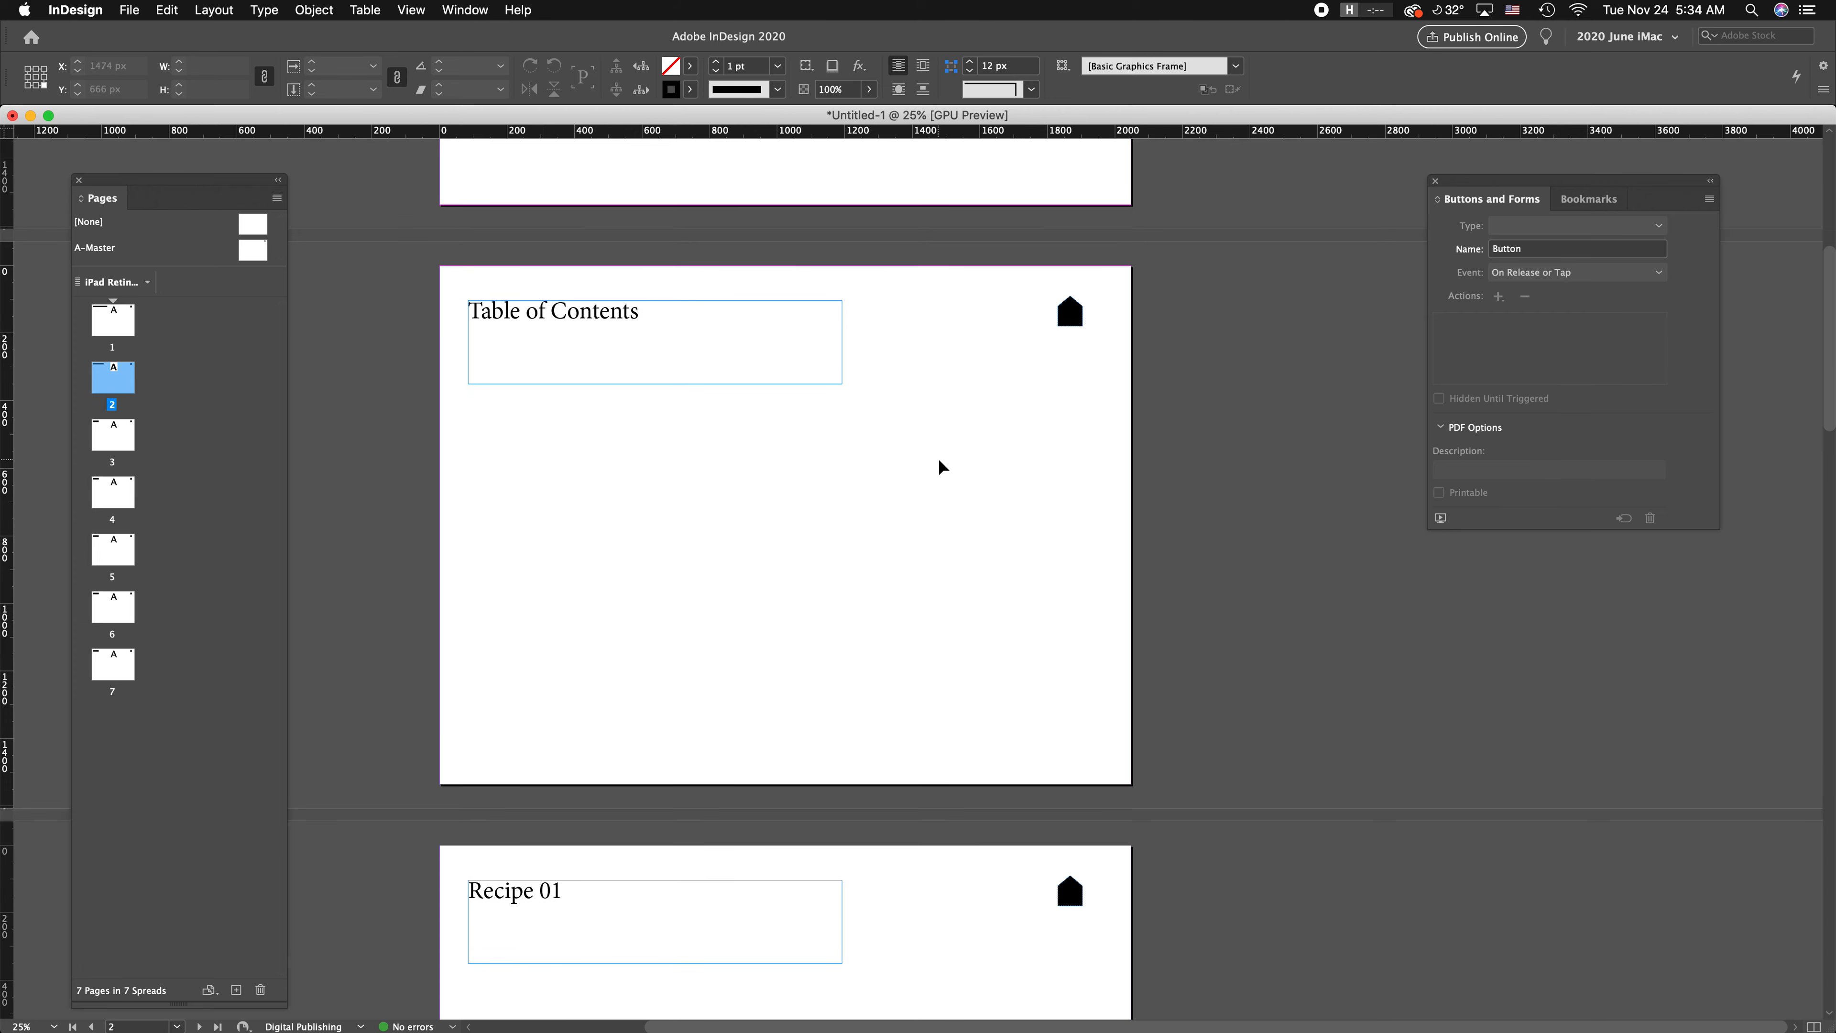
{"action": "left_click", "coordinate": [1100, 213]}
{"action": "key", "text": "Delete"}
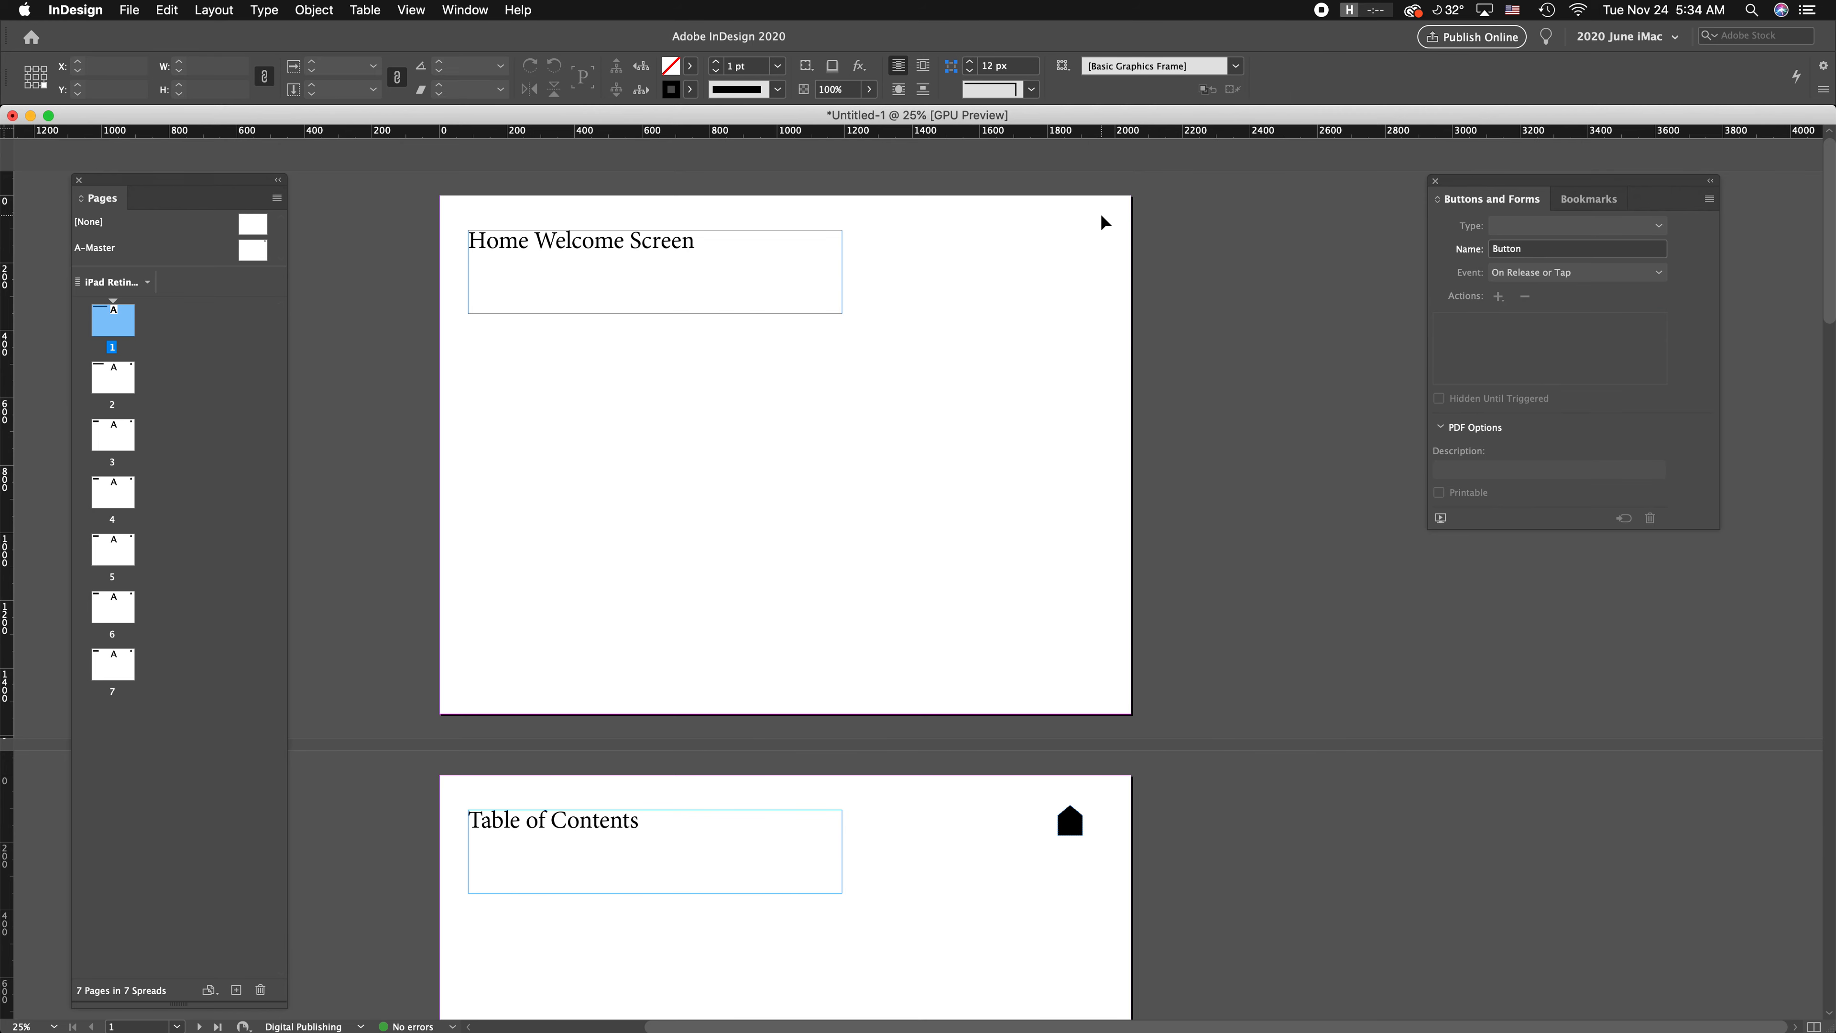
{"action": "scroll", "coordinate": [1041, 405], "scroll_direction": "down", "scroll_amount": 2}
{"action": "left_click_drag", "start_coordinate": [1050, 734], "coordinate": [1110, 656]}
{"action": "key", "text": "Delete"}
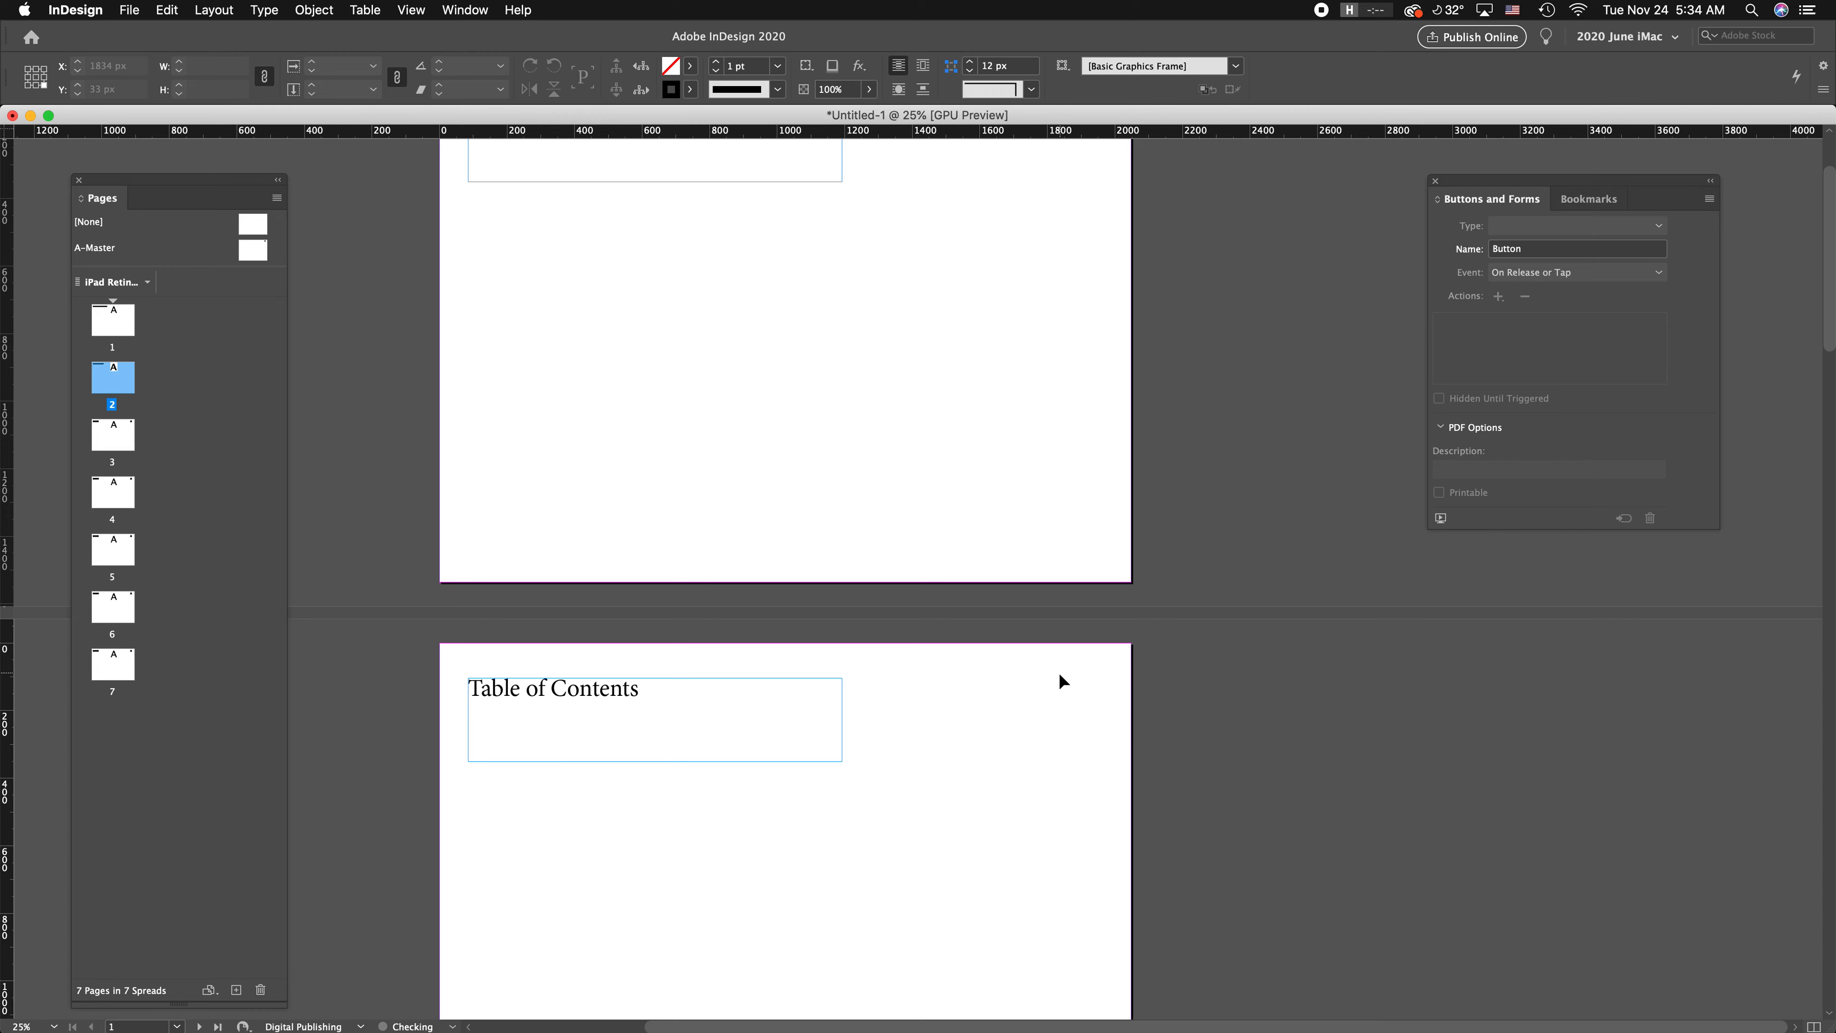
Step: Draw a text frame about 843 × 177 px below the Table of Contents title and enter "Meal One Recipe" in it
{"action": "scroll", "coordinate": [1059, 675], "scroll_direction": "down", "scroll_amount": 1}
{"action": "scroll", "coordinate": [1060, 681], "scroll_direction": "down", "scroll_amount": 10}
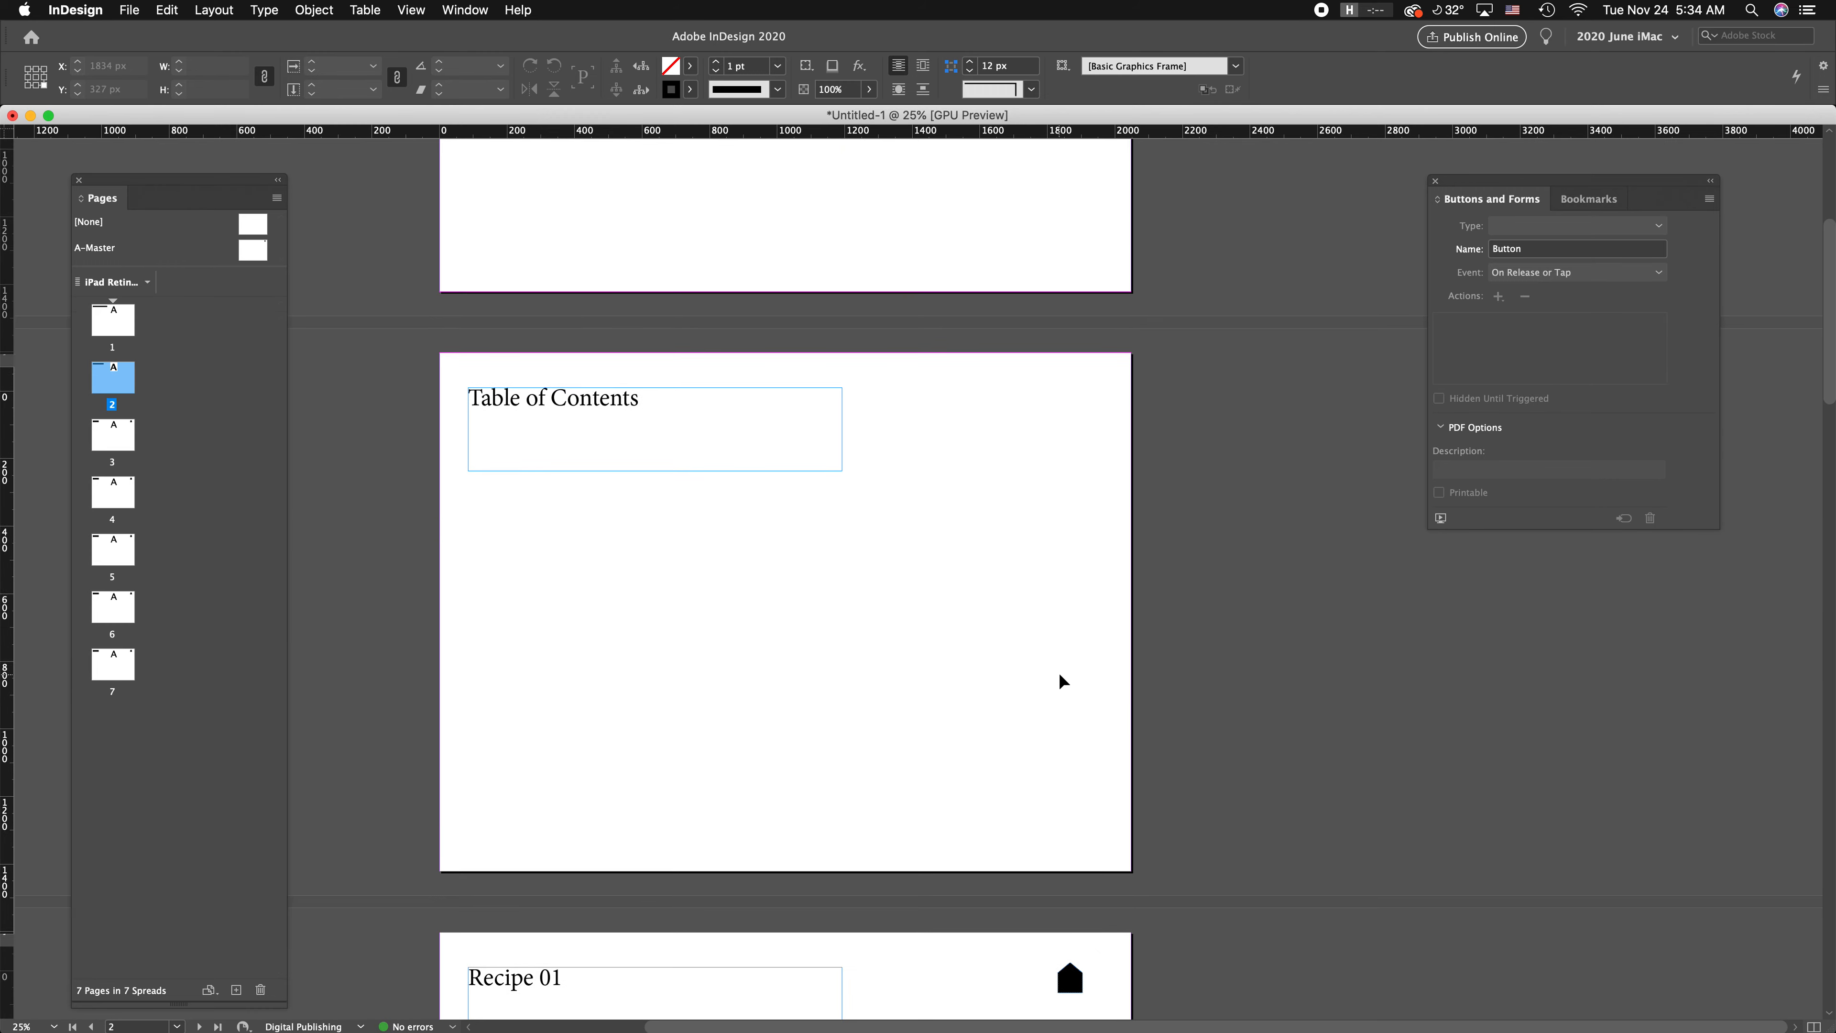
{"action": "scroll", "coordinate": [1060, 674], "scroll_direction": "down", "scroll_amount": 9}
{"action": "scroll", "coordinate": [1059, 674], "scroll_direction": "up", "scroll_amount": 8}
{"action": "scroll", "coordinate": [1059, 674], "scroll_direction": "up", "scroll_amount": 10}
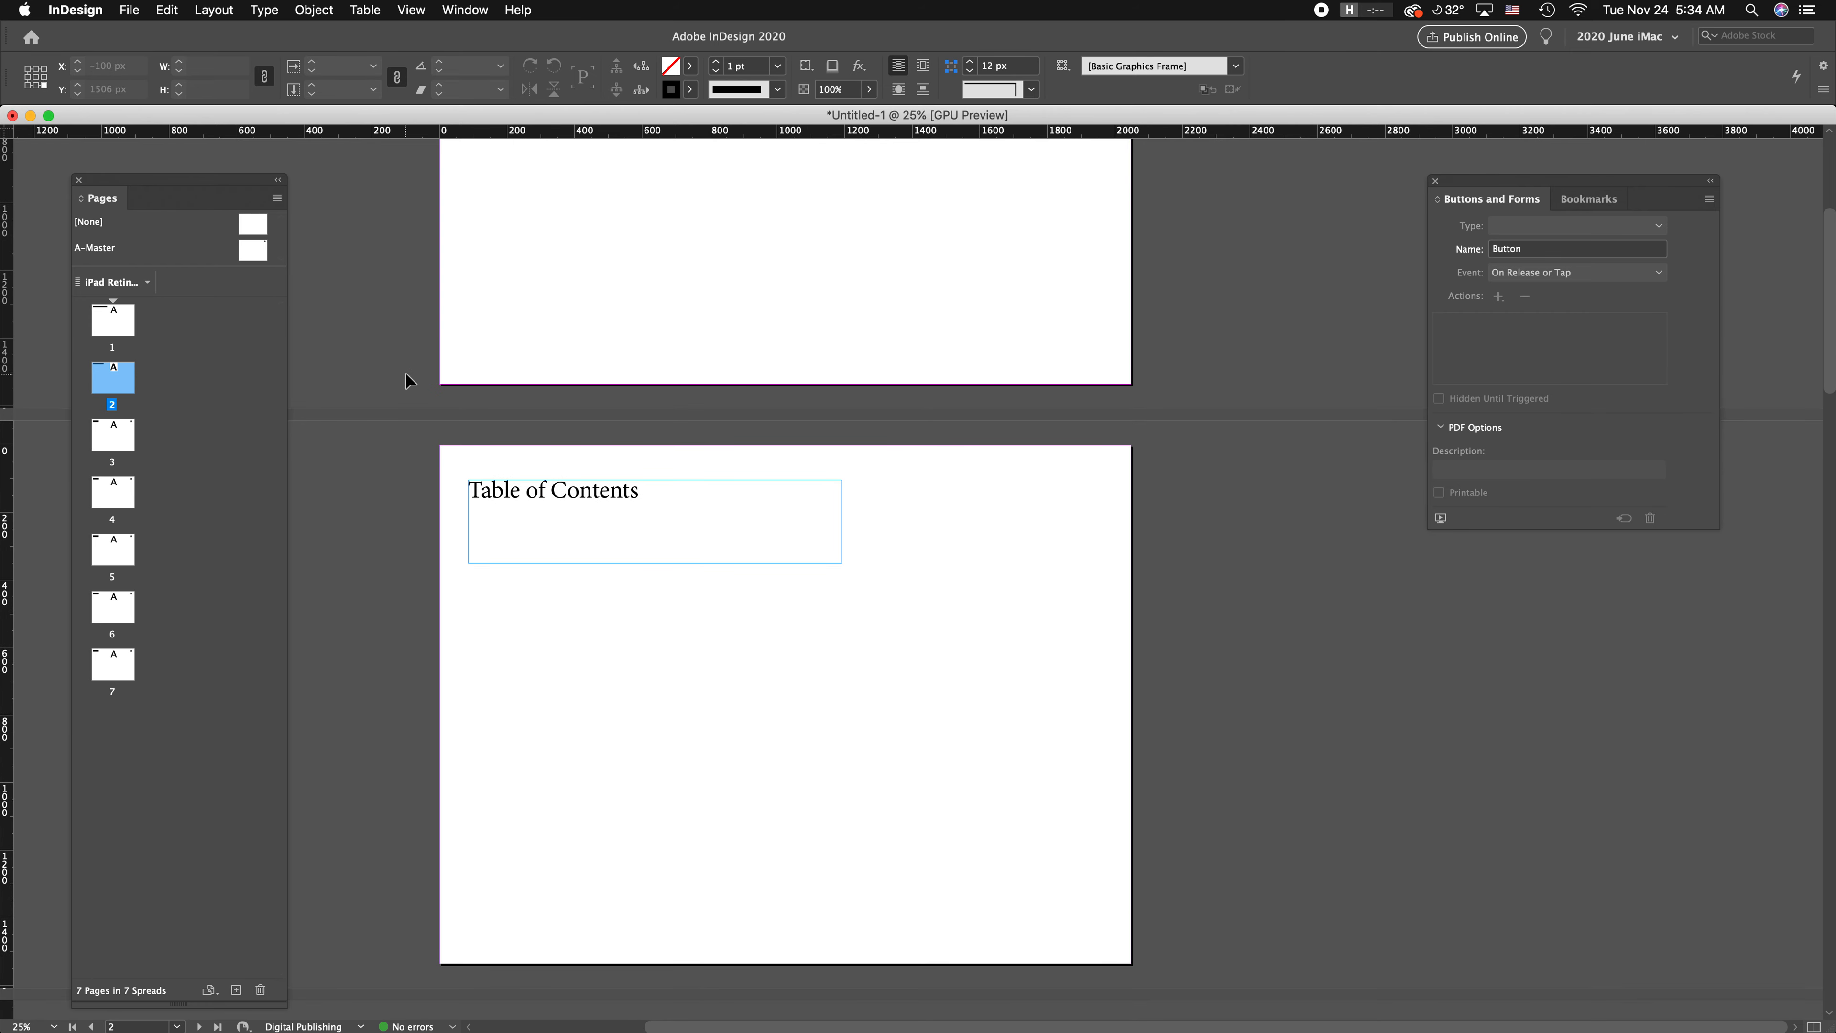
{"action": "key", "text": "t"}
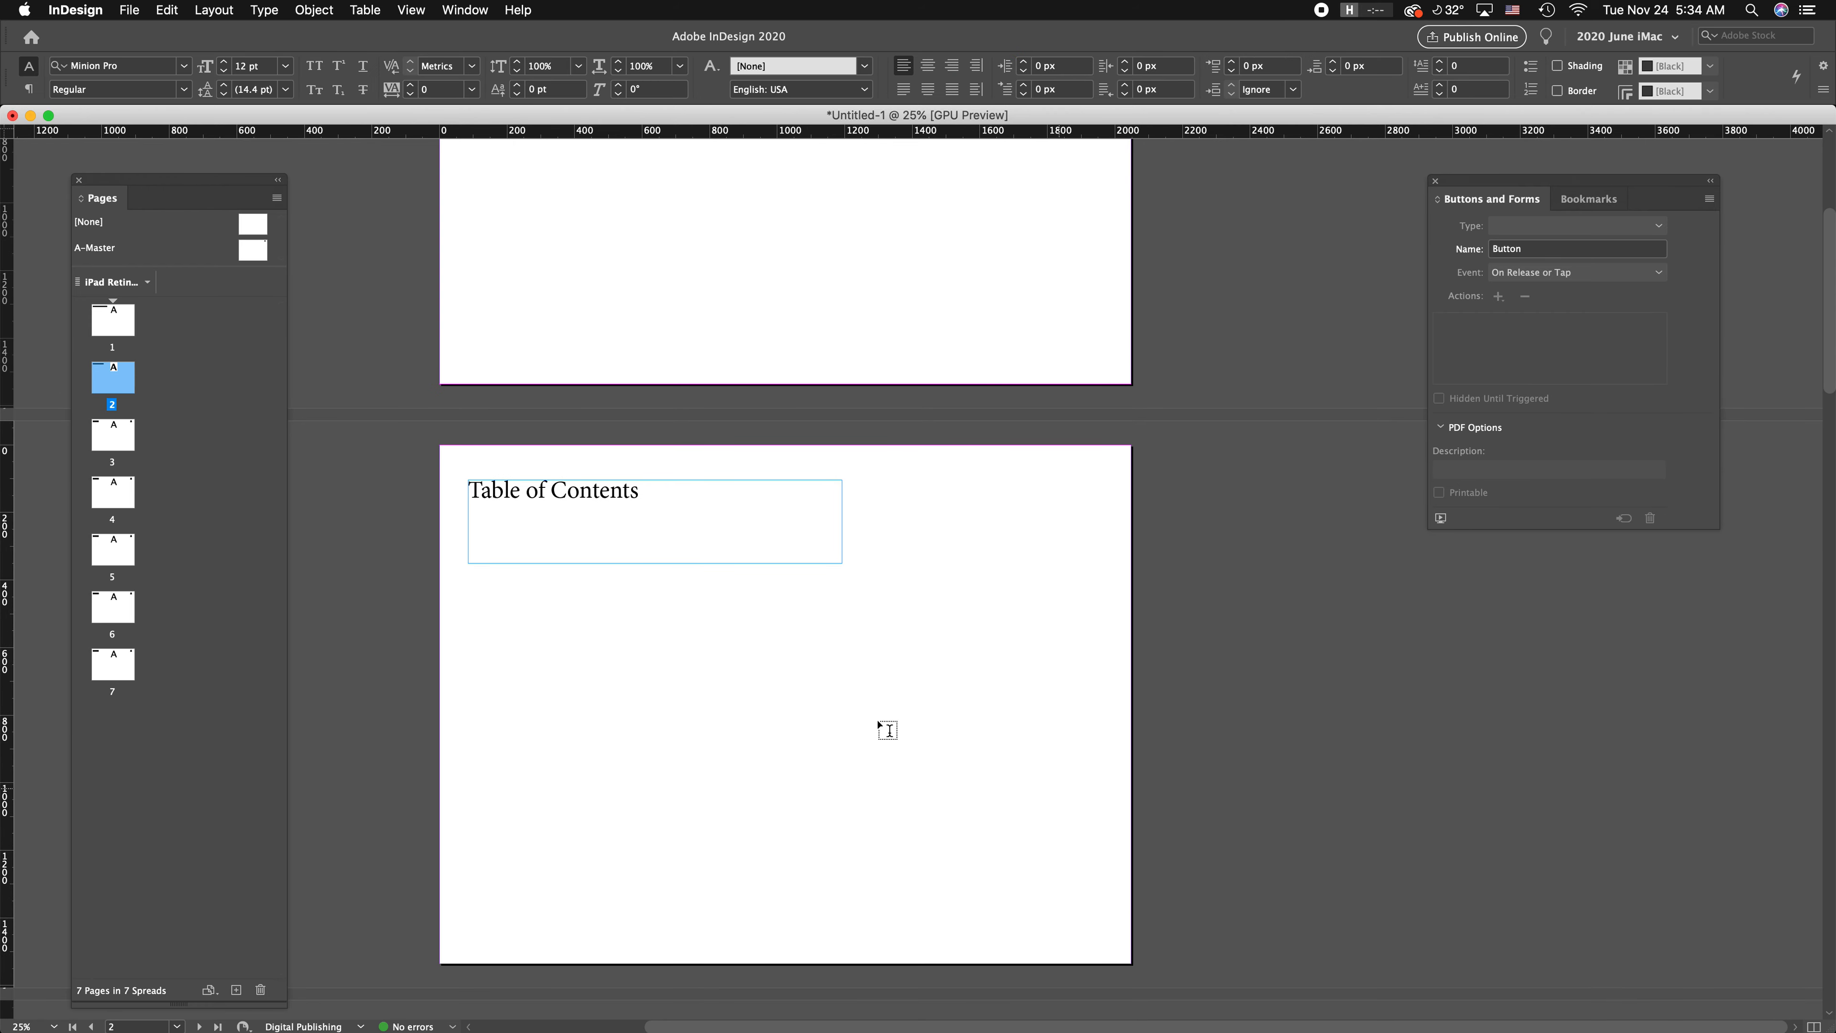
{"action": "scroll", "coordinate": [1069, 679], "scroll_direction": "down", "scroll_amount": 2}
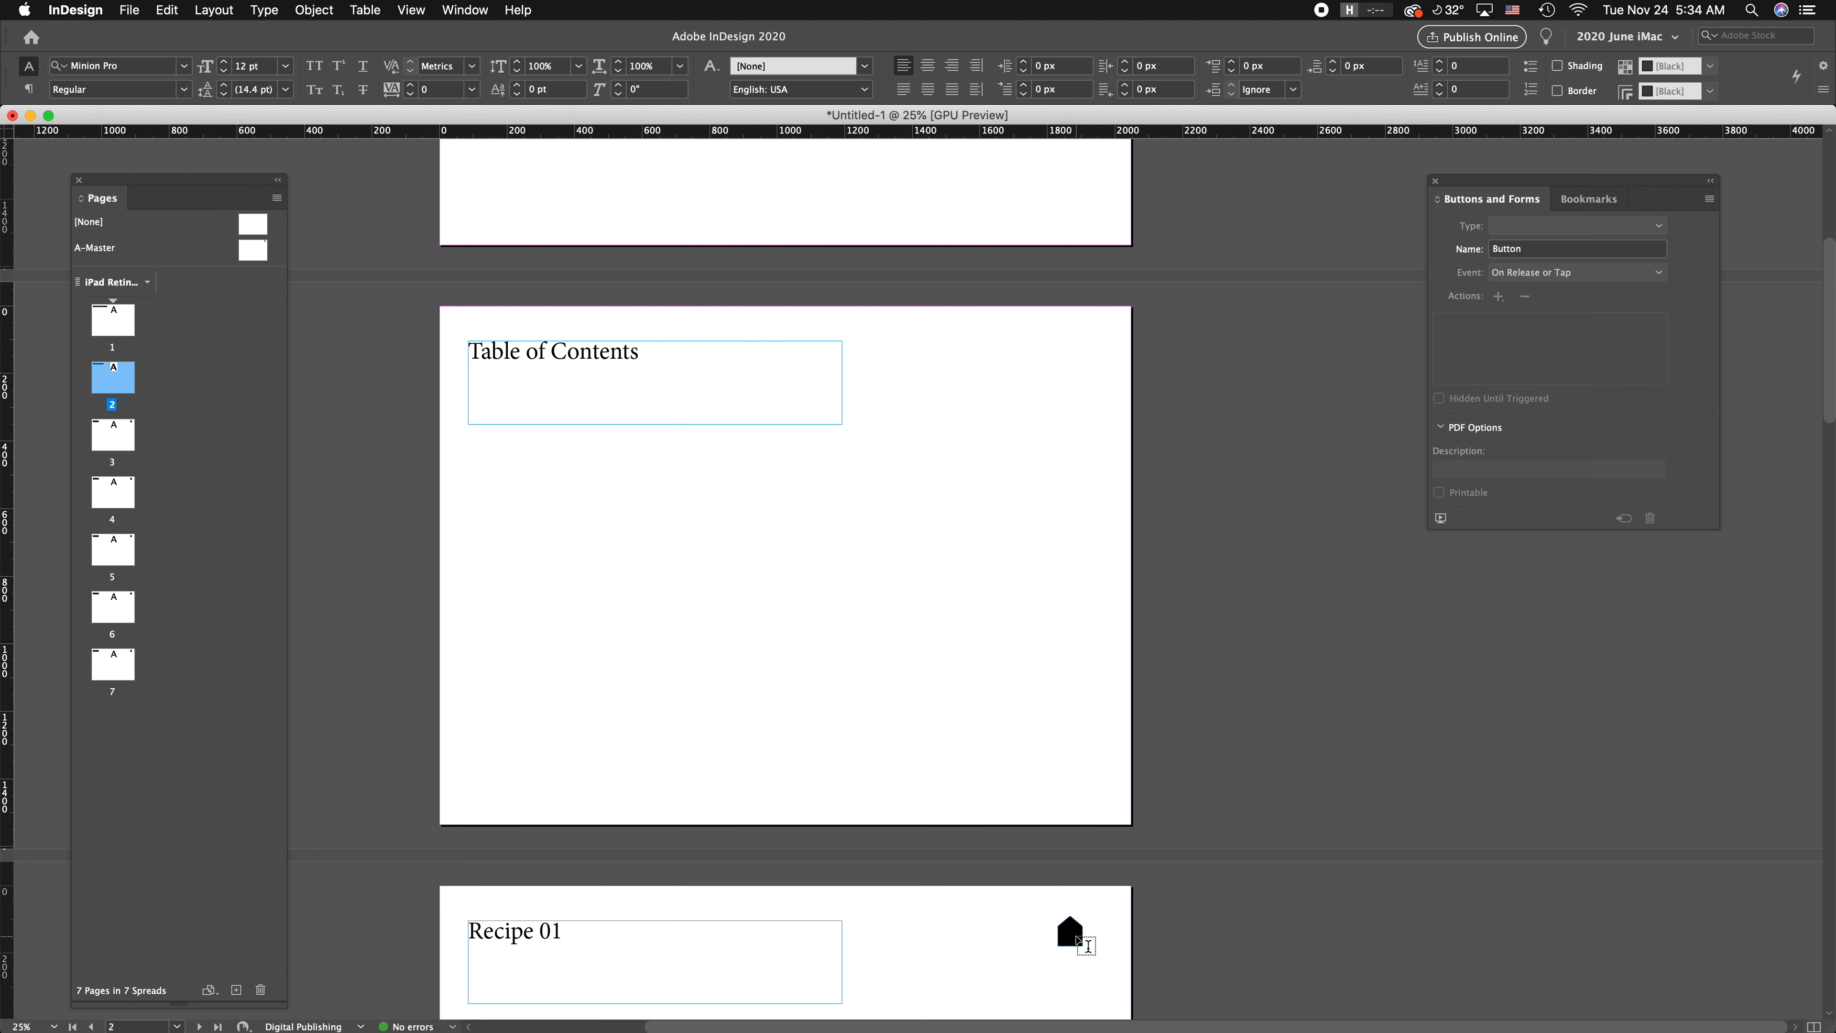
{"action": "left_click_drag", "start_coordinate": [503, 462], "coordinate": [753, 506]}
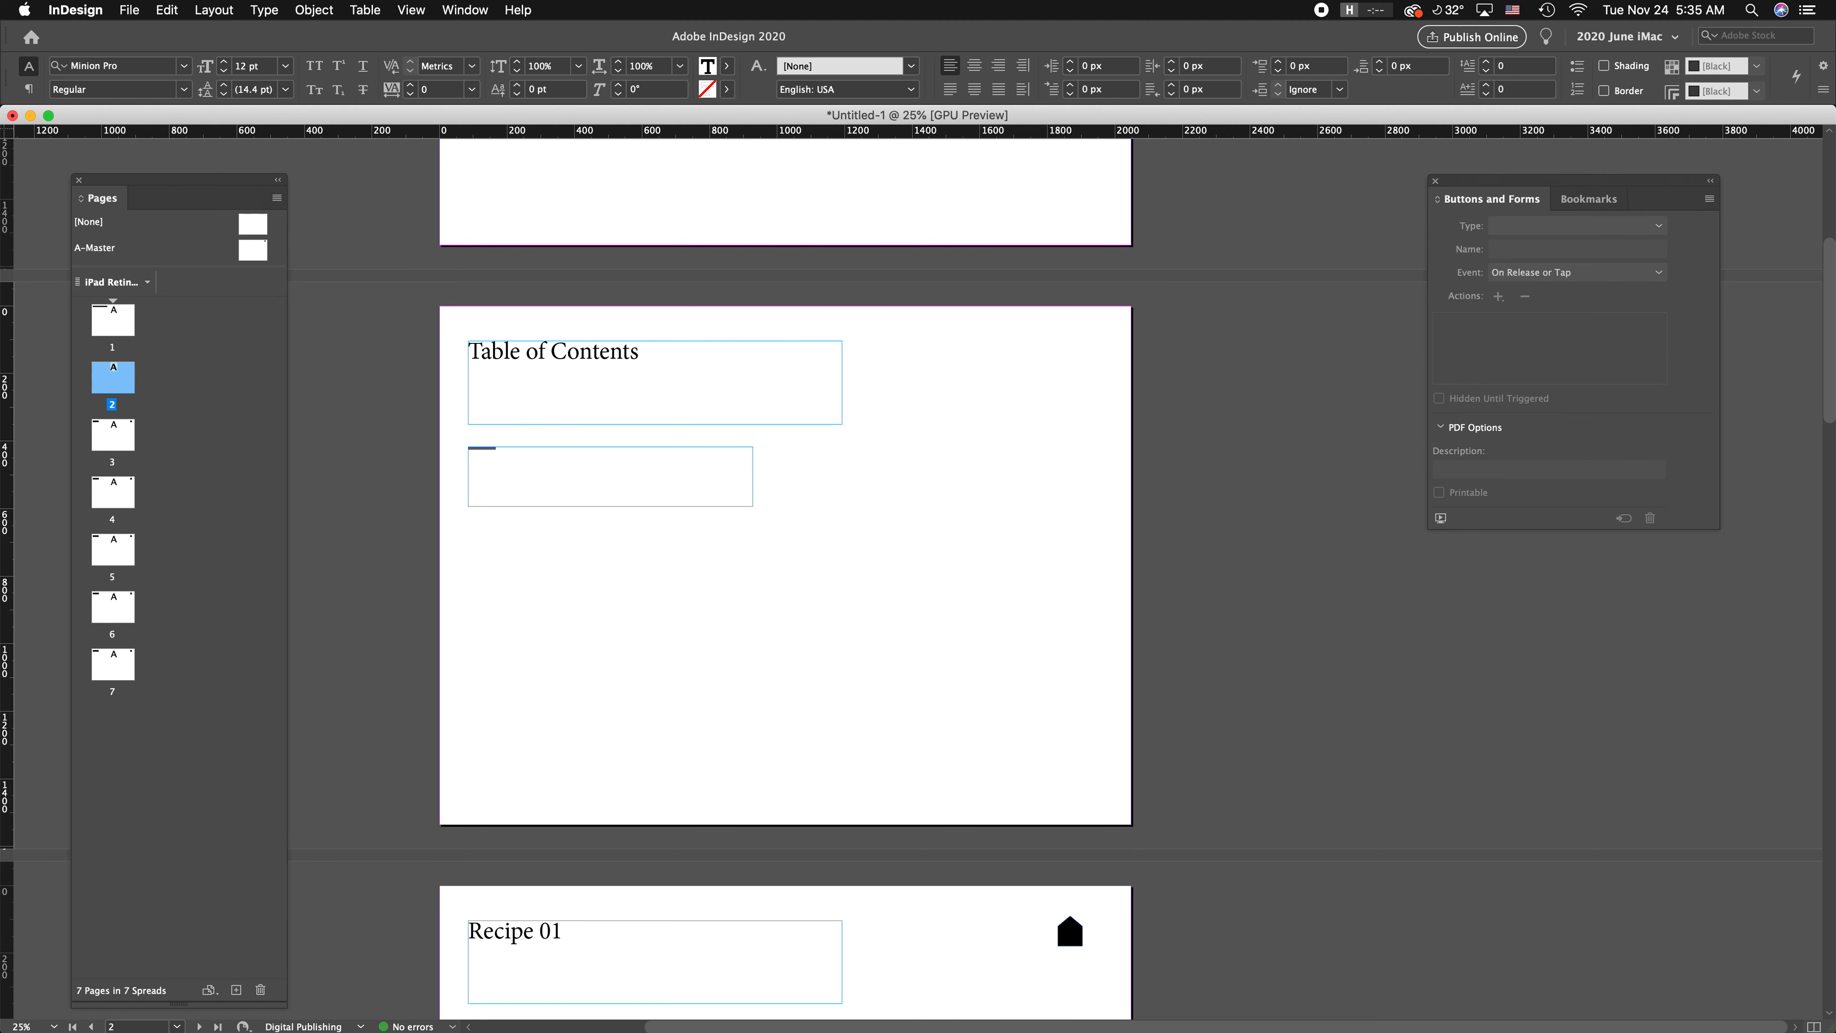
{"action": "key", "text": "Escape"}
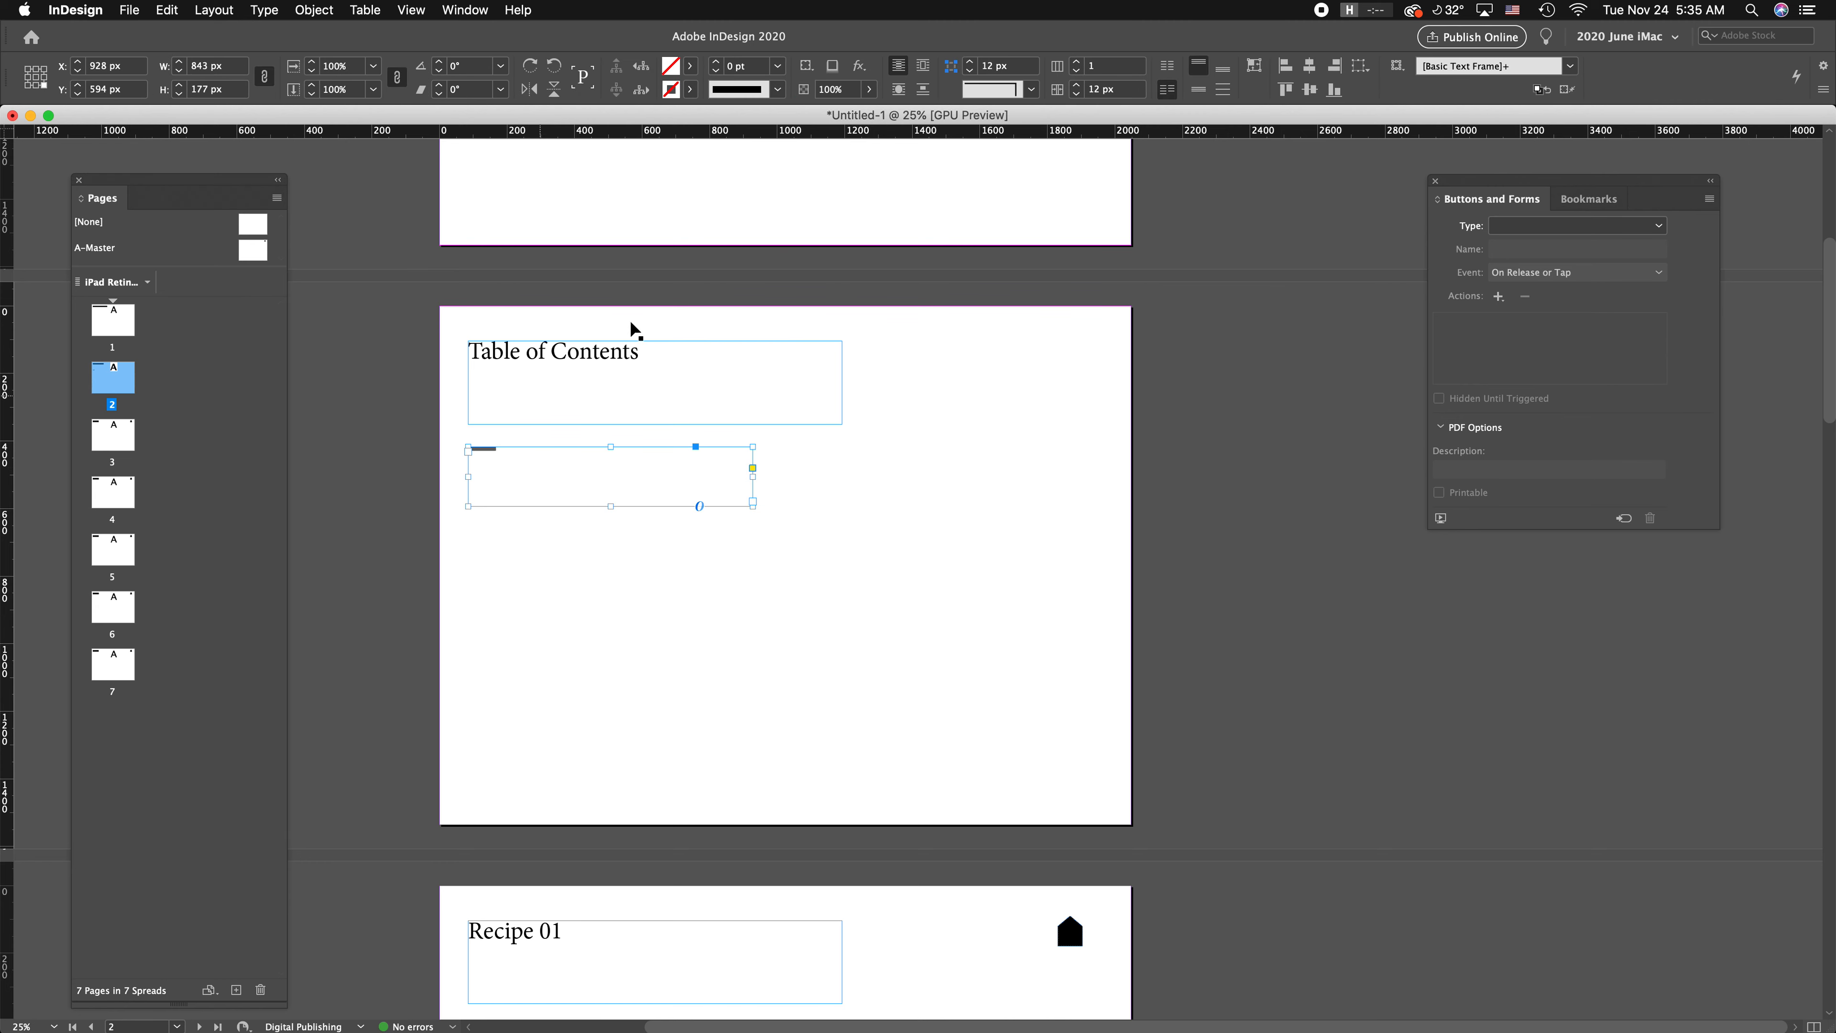
Step: Set the font size of the "Meal One Recipe" text to 60 pt
{"action": "double_click", "coordinate": [508, 483]}
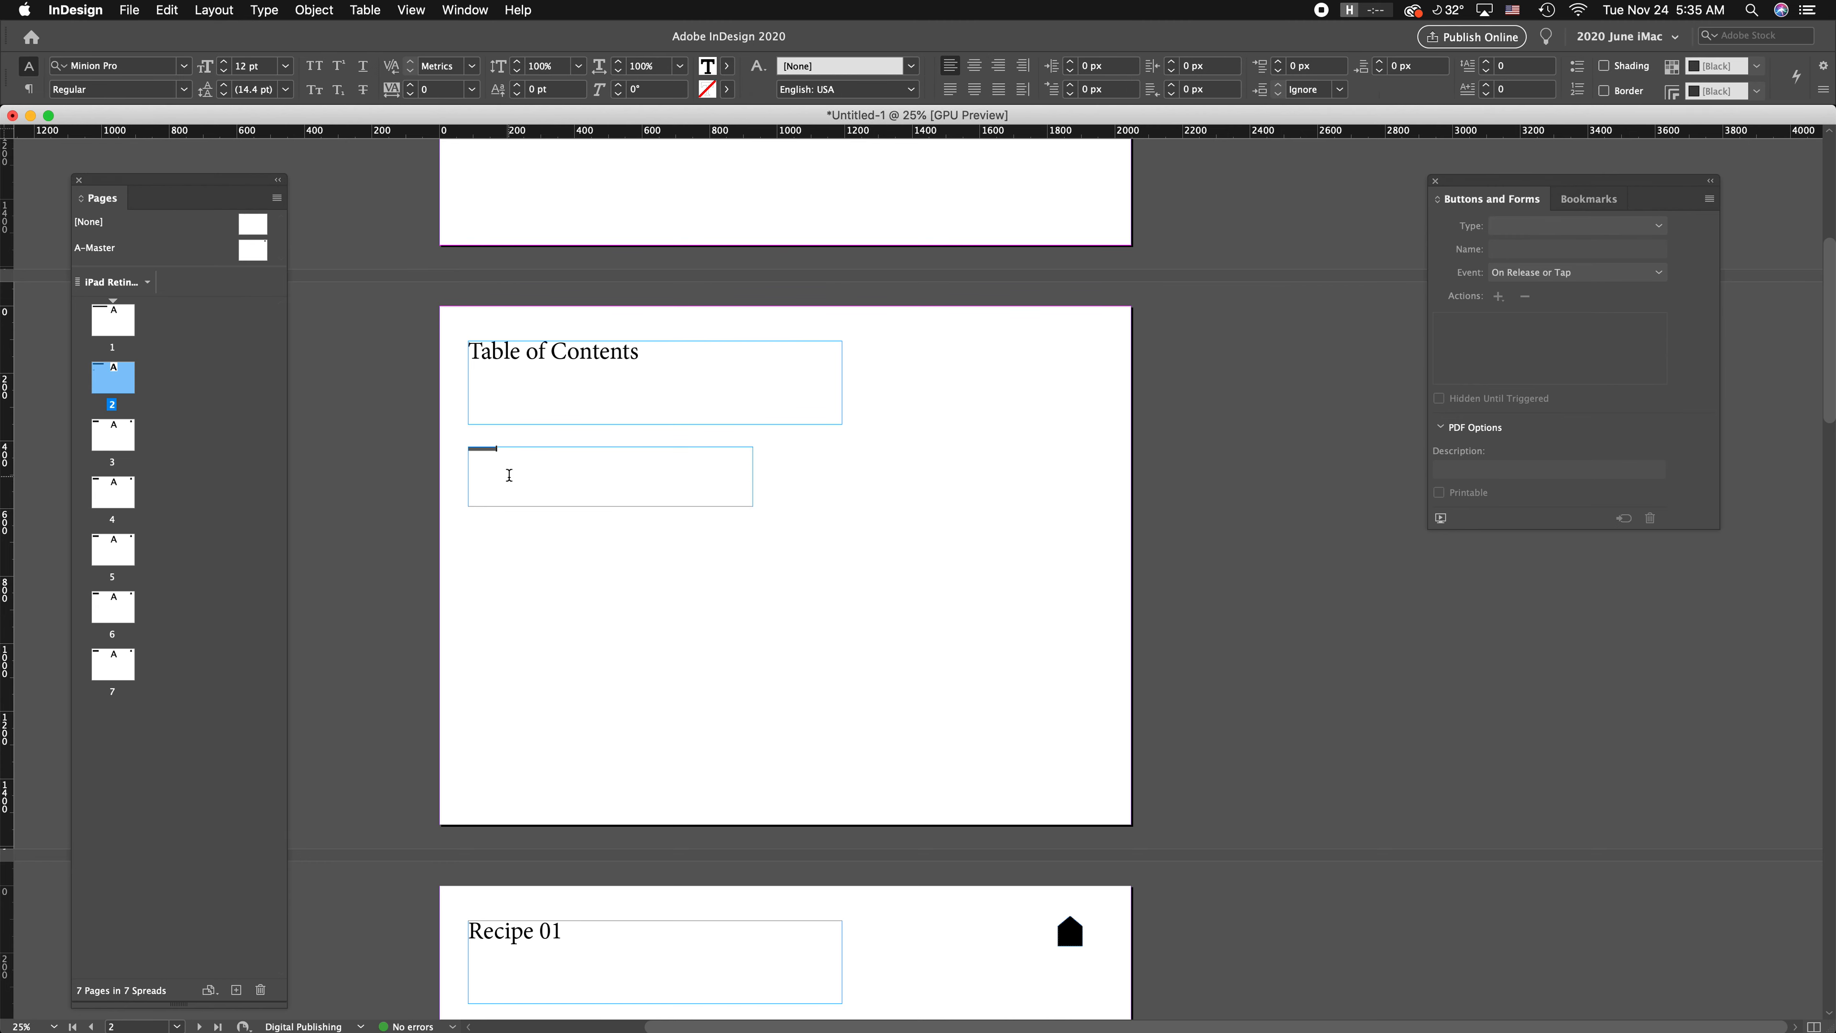
{"action": "left_click", "coordinate": [286, 66]}
{"action": "left_click", "coordinate": [276, 337]}
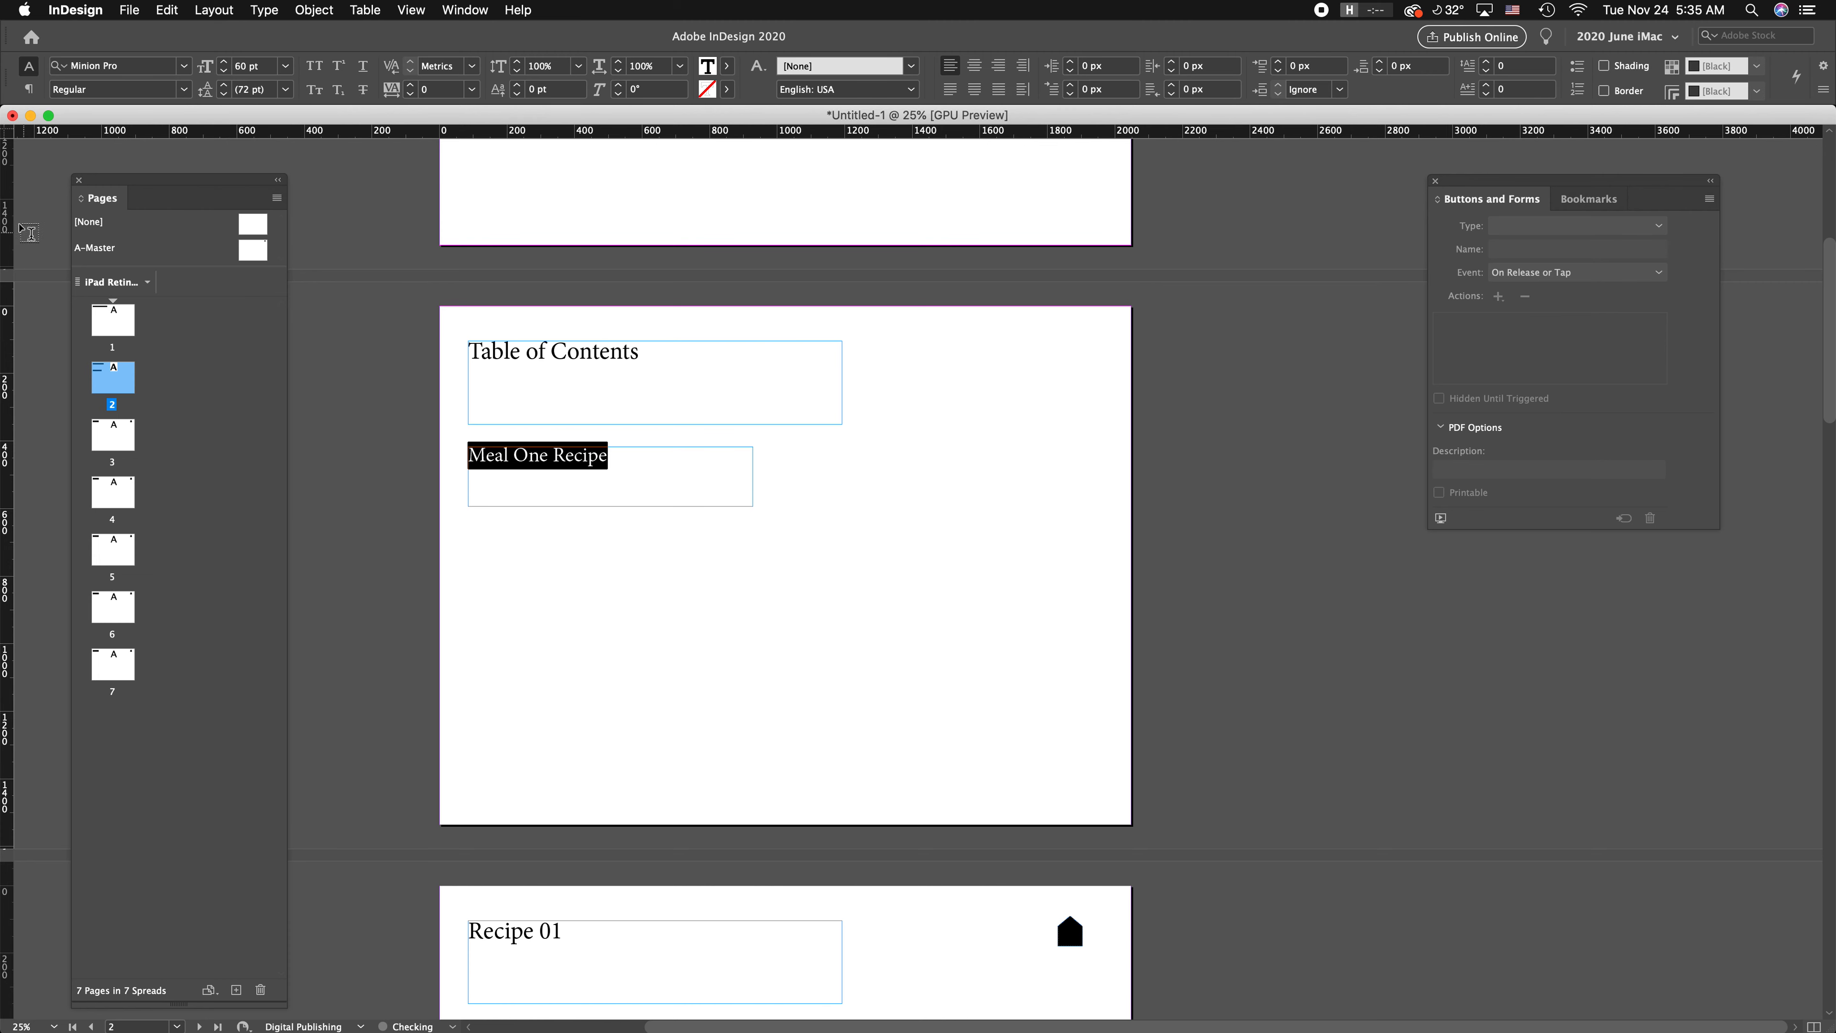
{"action": "key", "text": "Escape"}
Step: Shrink the "Meal One Recipe" frame to about 420 × 72 px and fit the frame to its content
{"action": "left_click", "coordinate": [673, 550]}
{"action": "left_click", "coordinate": [687, 494]}
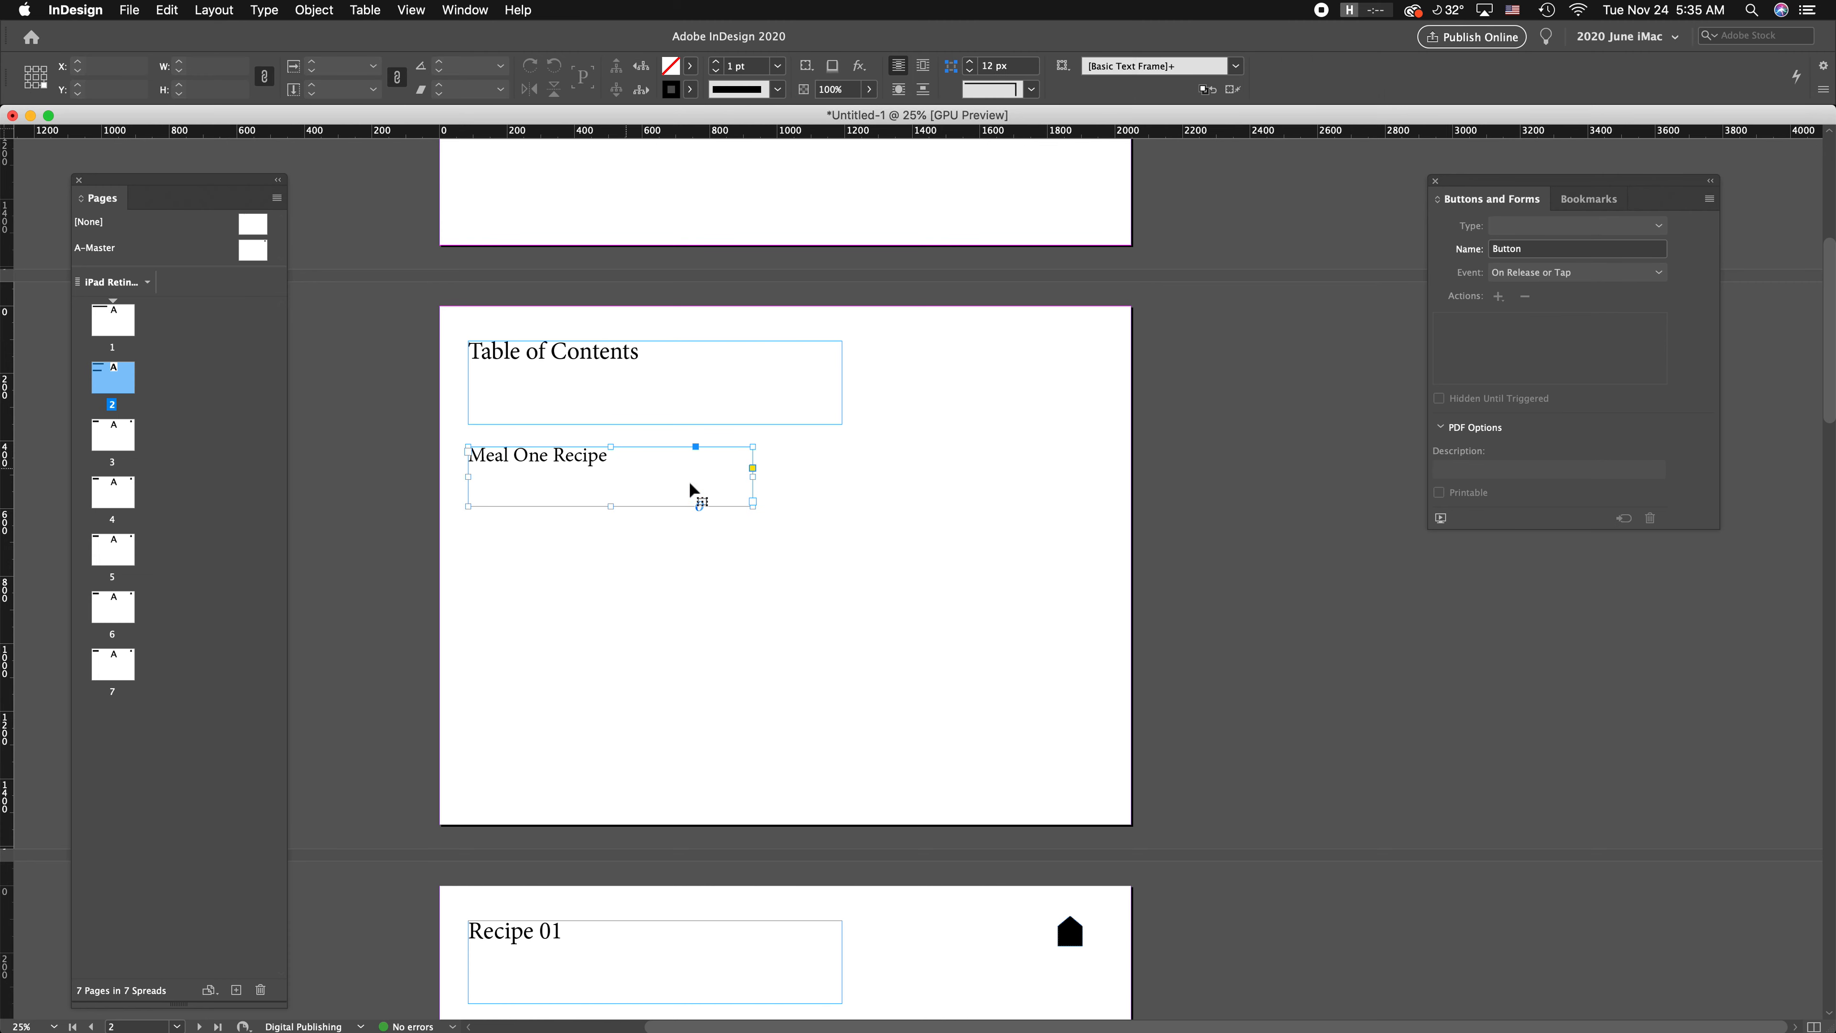
{"action": "left_click_drag", "start_coordinate": [752, 502], "coordinate": [611, 470]}
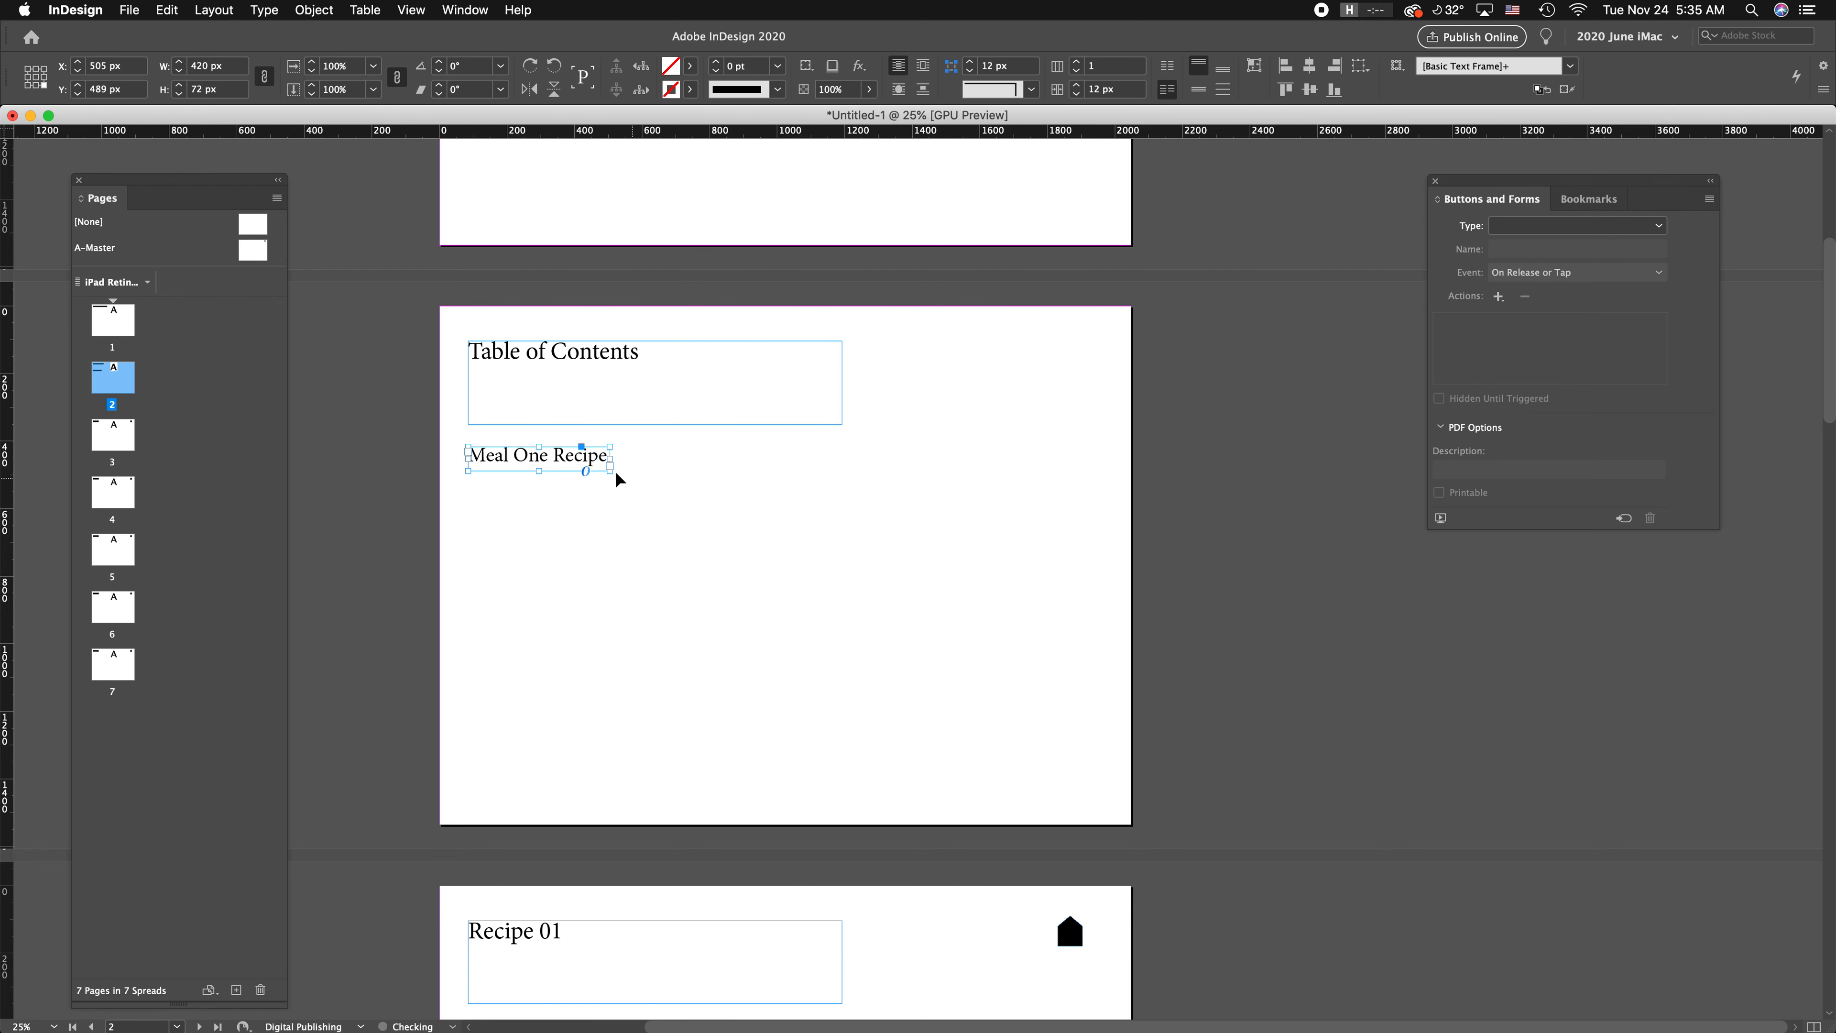
{"action": "left_click", "coordinate": [312, 8]}
{"action": "mouse_move", "coordinate": [456, 329]}
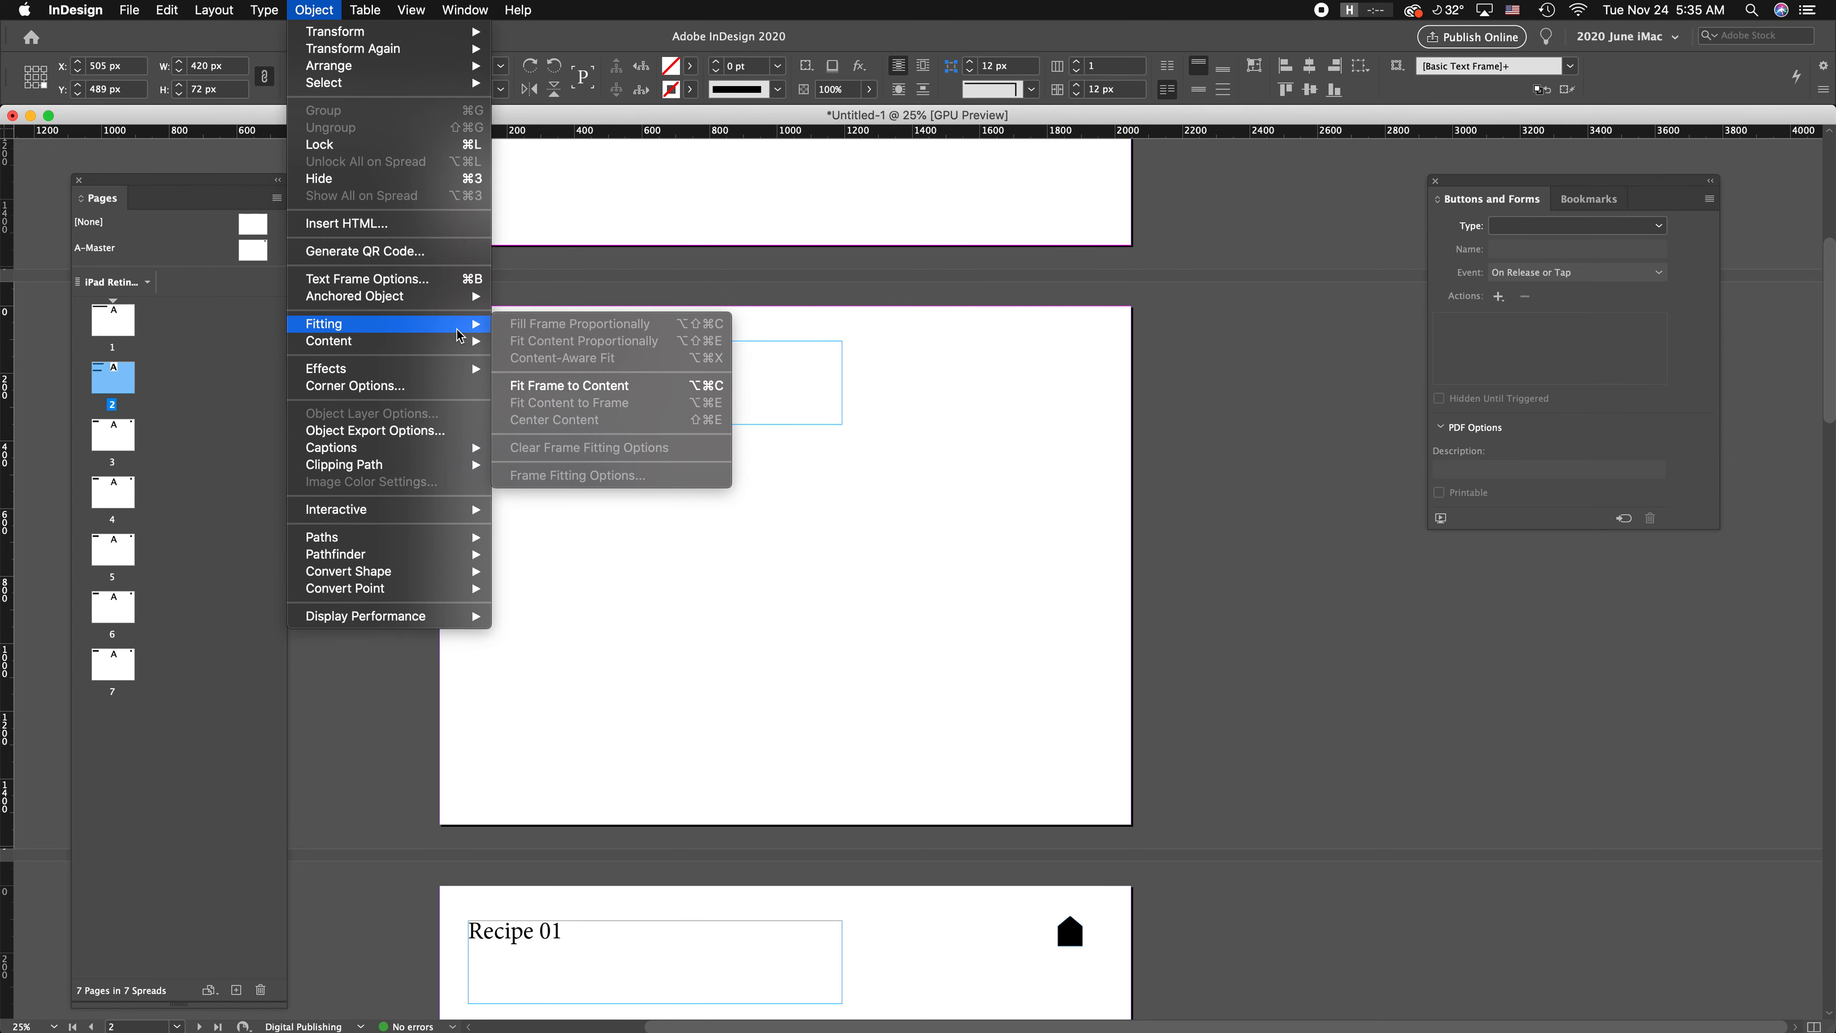
{"action": "left_click", "coordinate": [575, 385]}
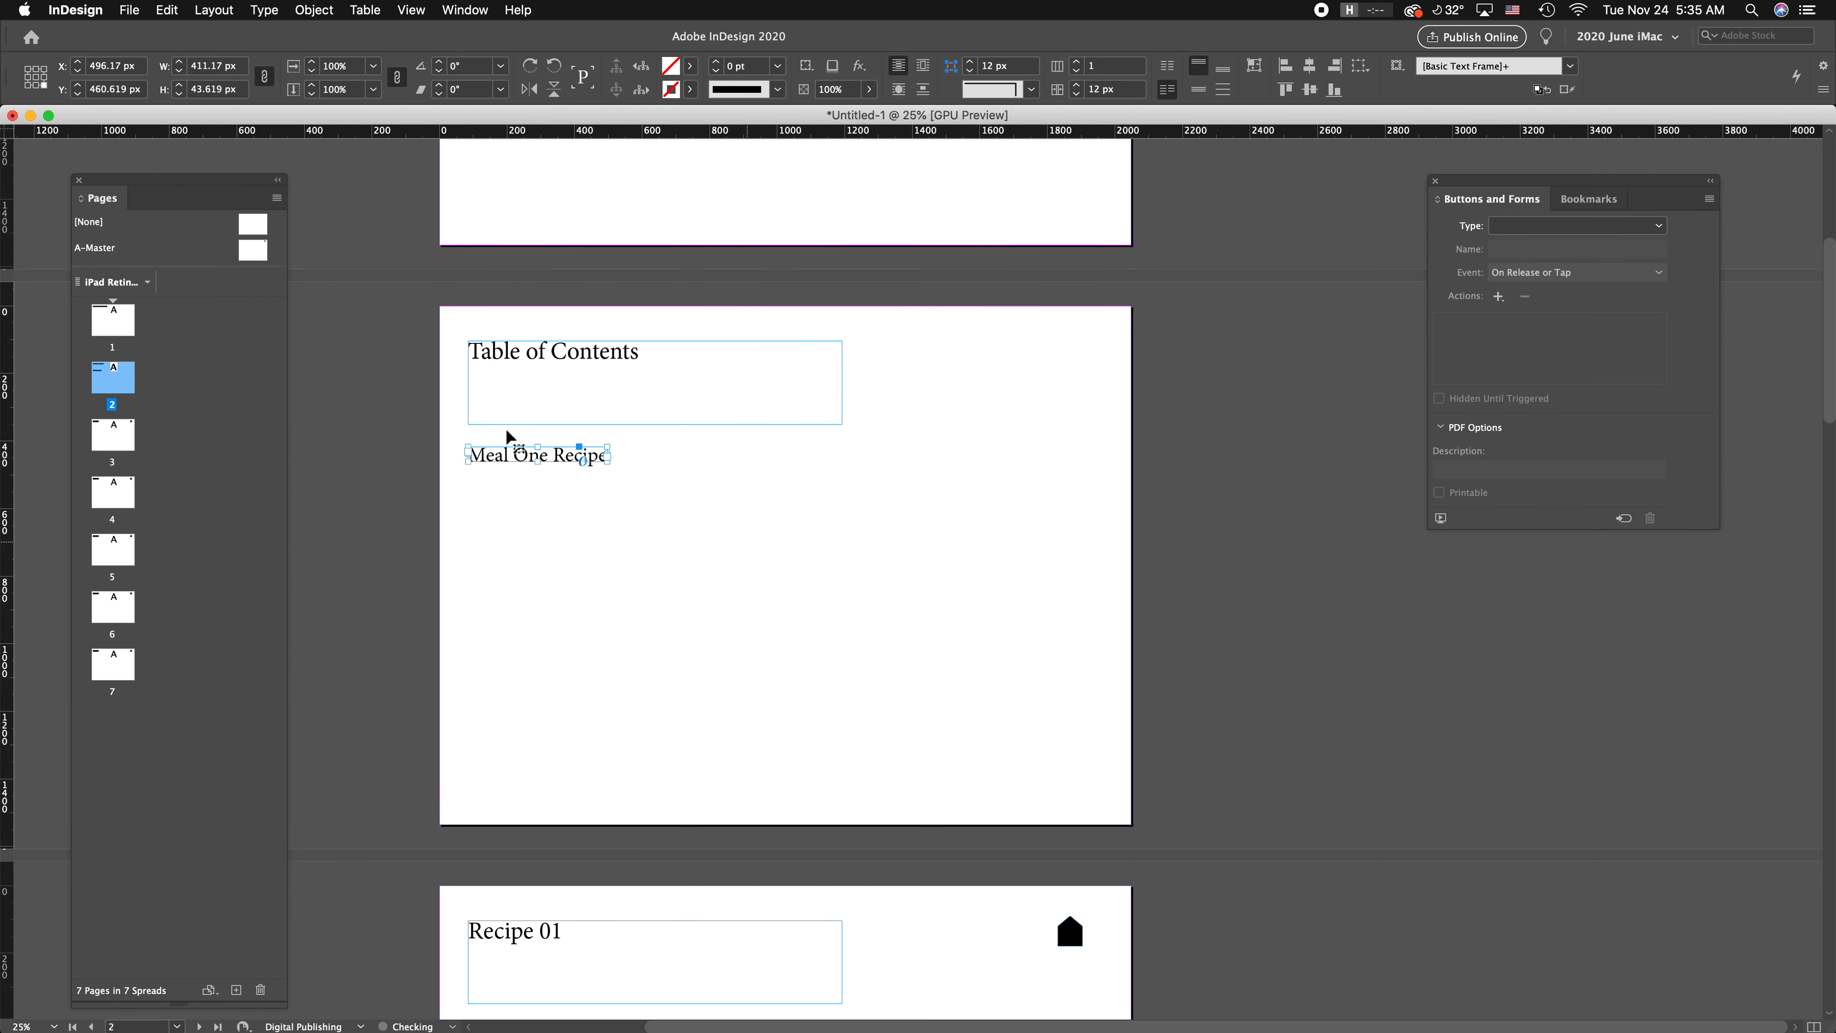
Step: Enlarge the "Meal One Recipe" frame to about 1188 × 177 px and fit it to its content again
{"action": "left_click", "coordinate": [649, 518]}
{"action": "left_click", "coordinate": [587, 456]}
{"action": "left_click_drag", "start_coordinate": [607, 467], "coordinate": [869, 506]}
{"action": "left_click", "coordinate": [1070, 594]}
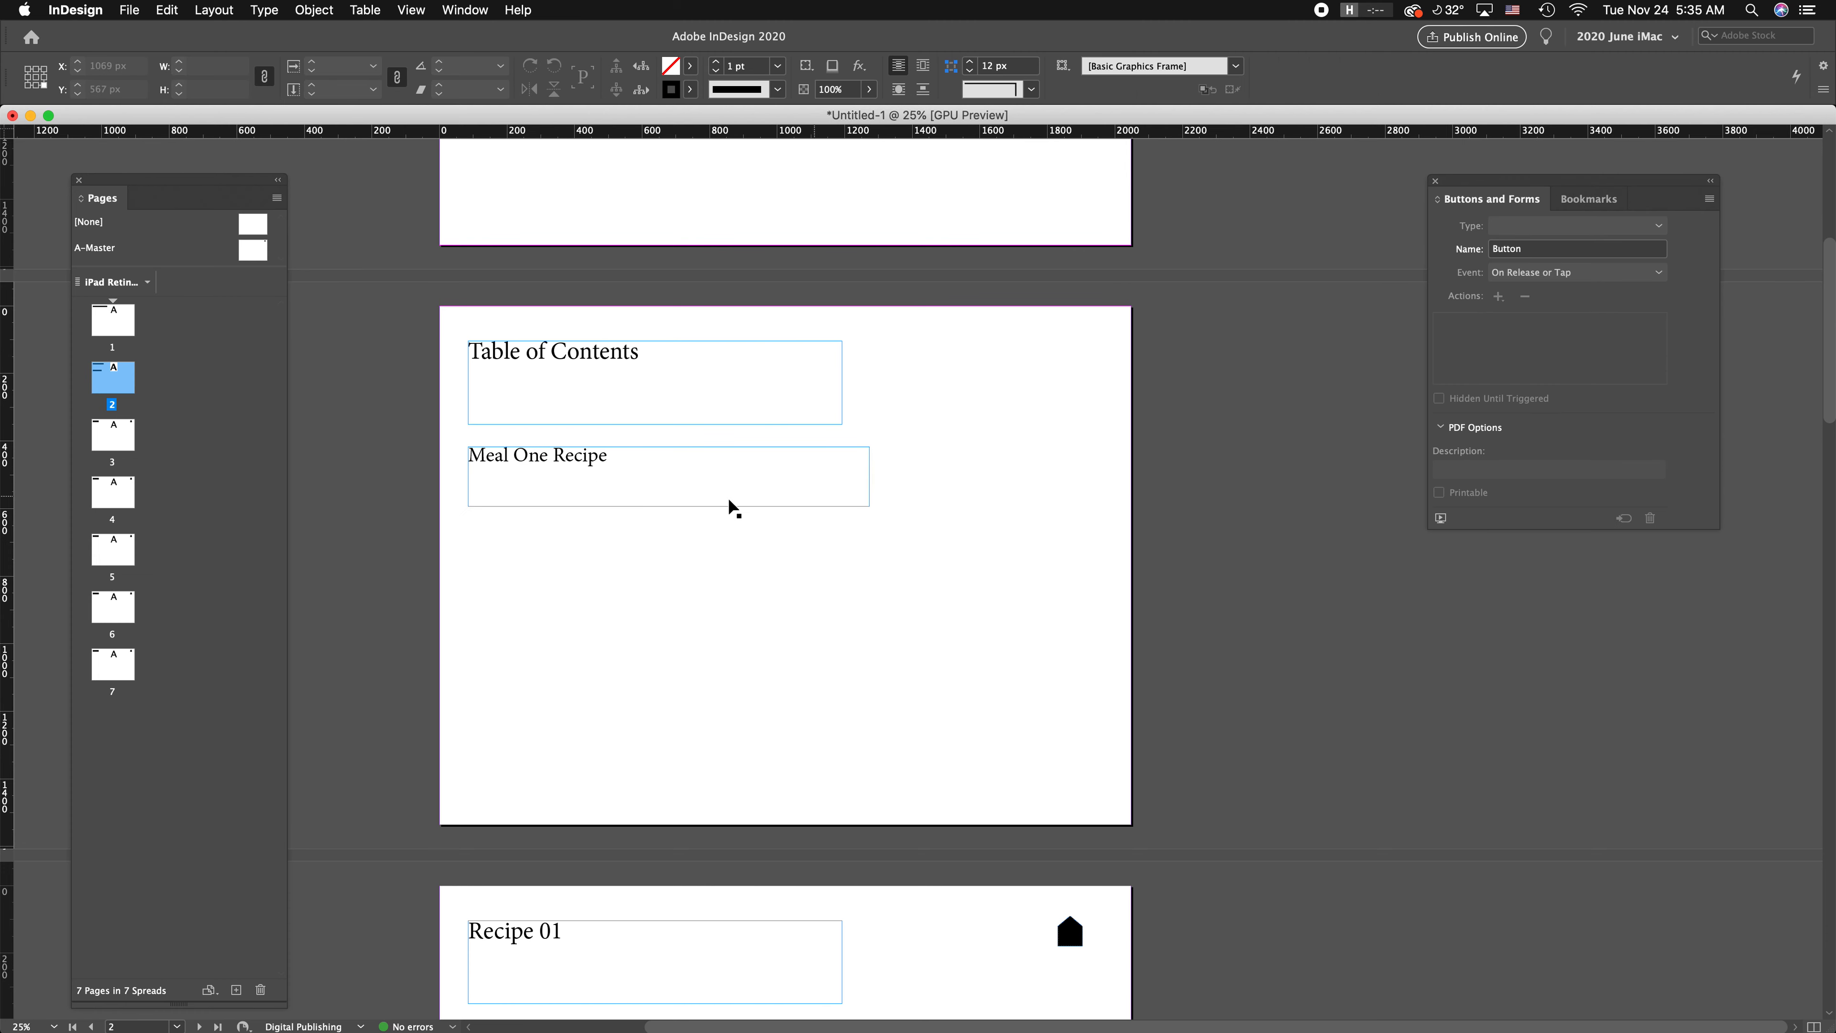
{"action": "left_click", "coordinate": [829, 496]}
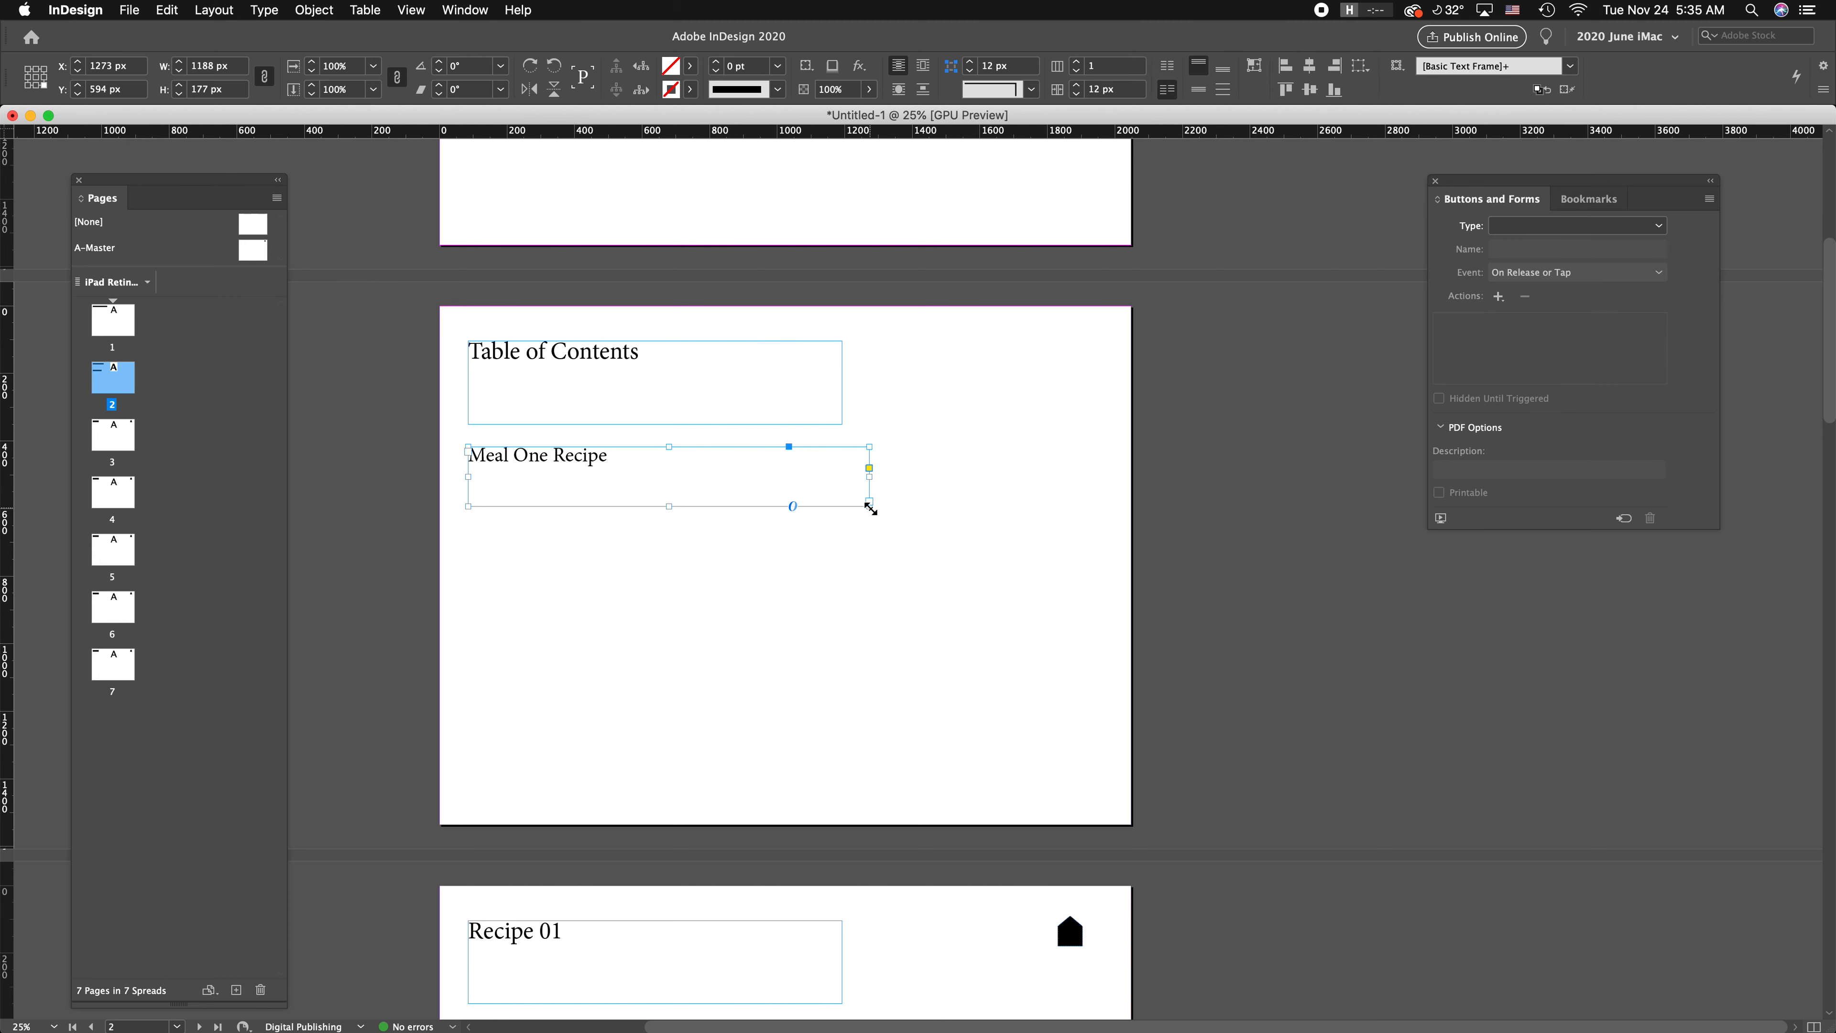
{"action": "left_click", "coordinate": [314, 9]}
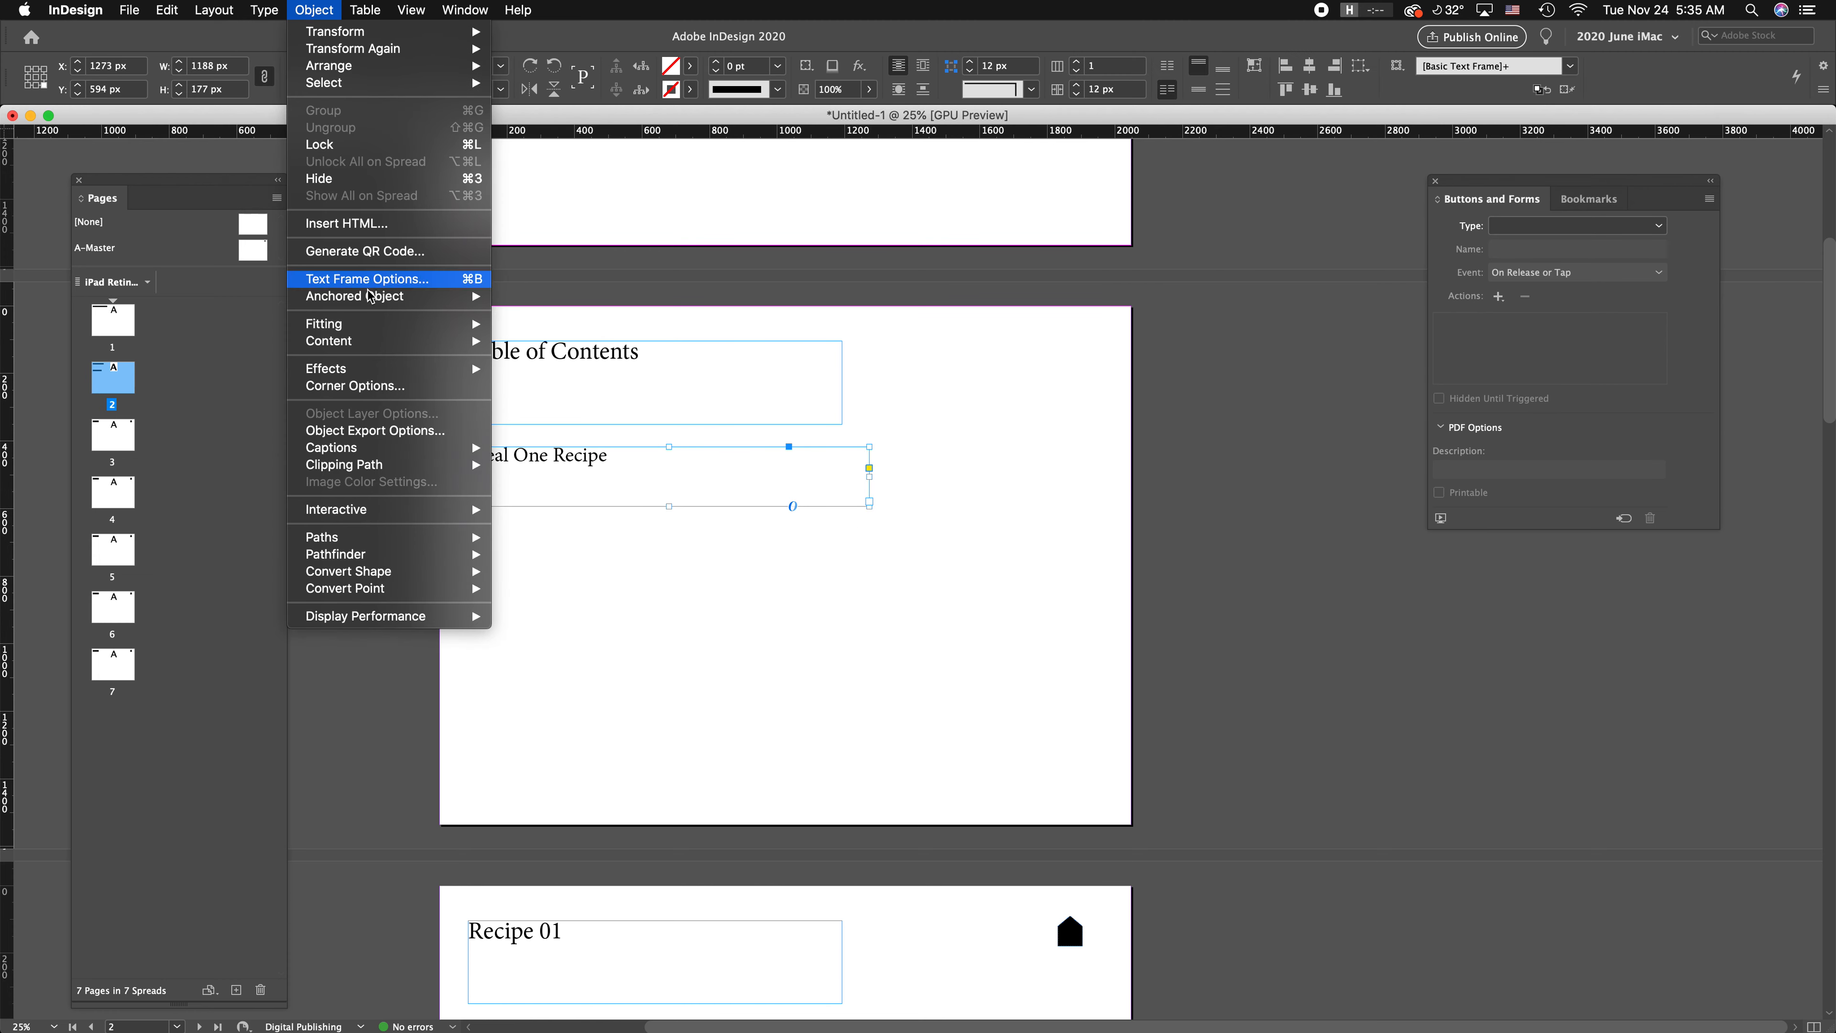
{"action": "mouse_move", "coordinate": [369, 327]}
{"action": "left_click", "coordinate": [628, 388]}
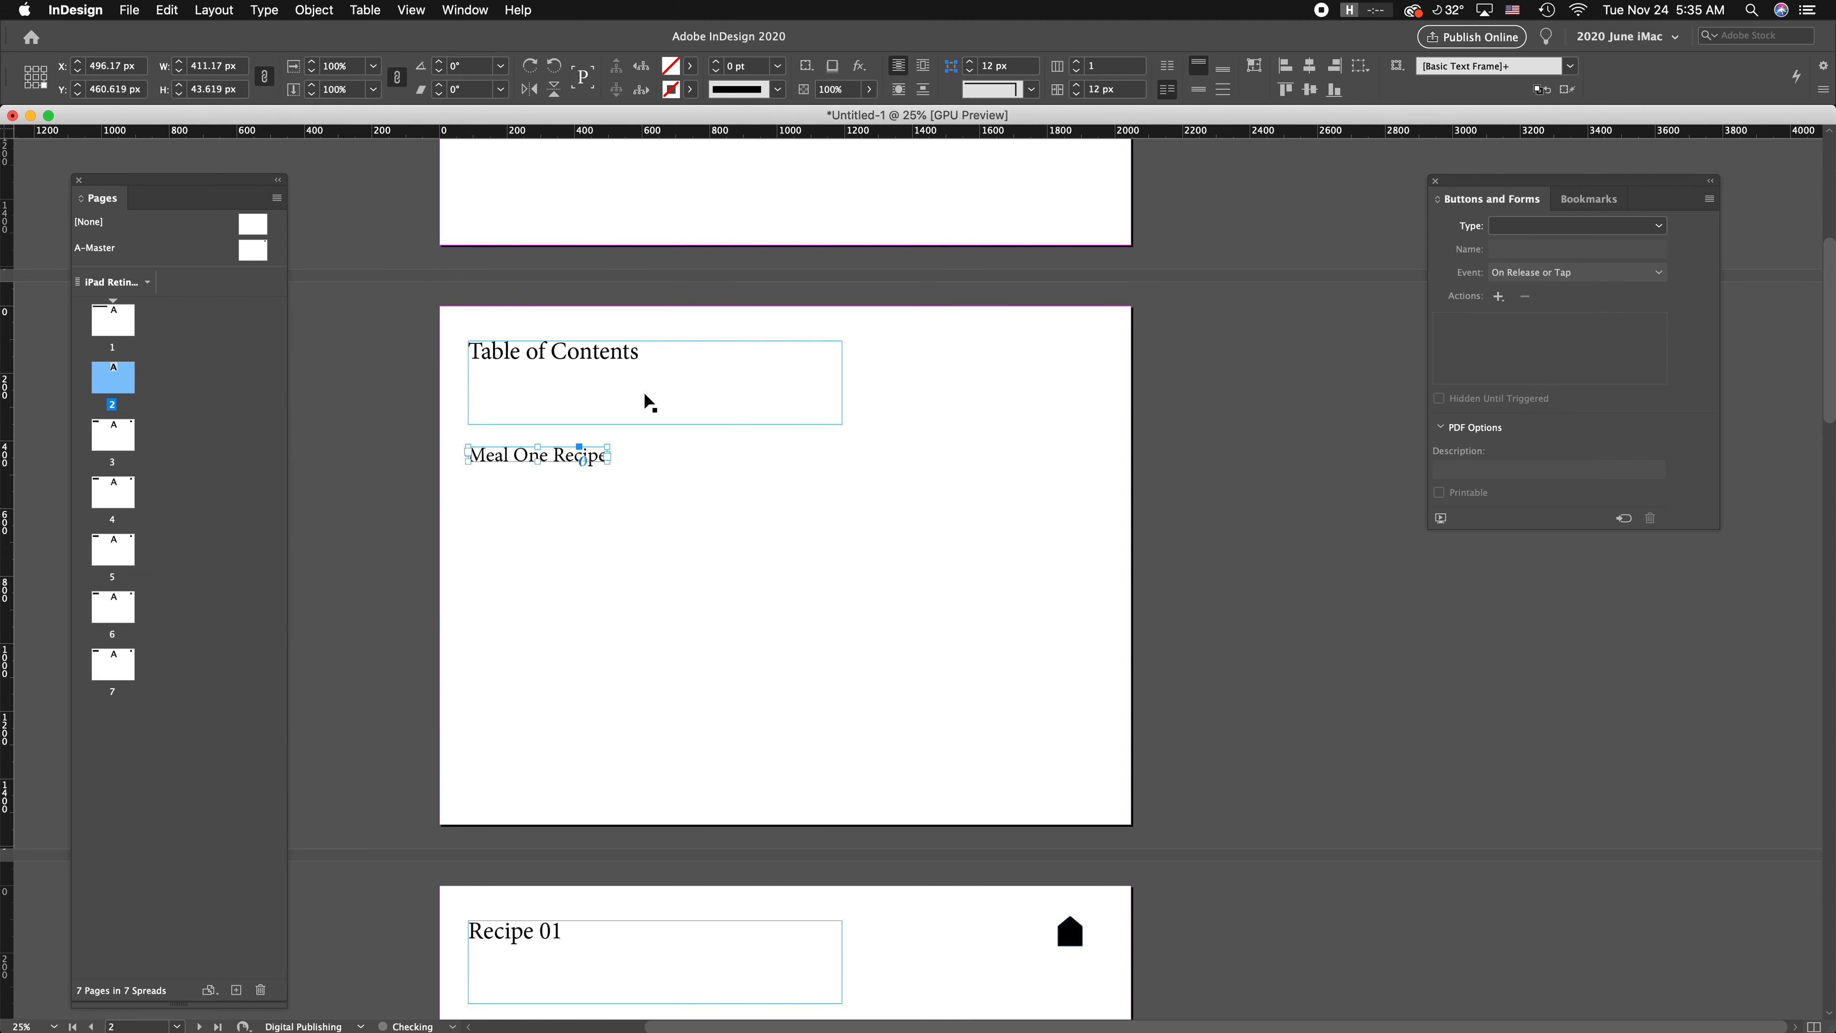
{"action": "left_click", "coordinate": [598, 512]}
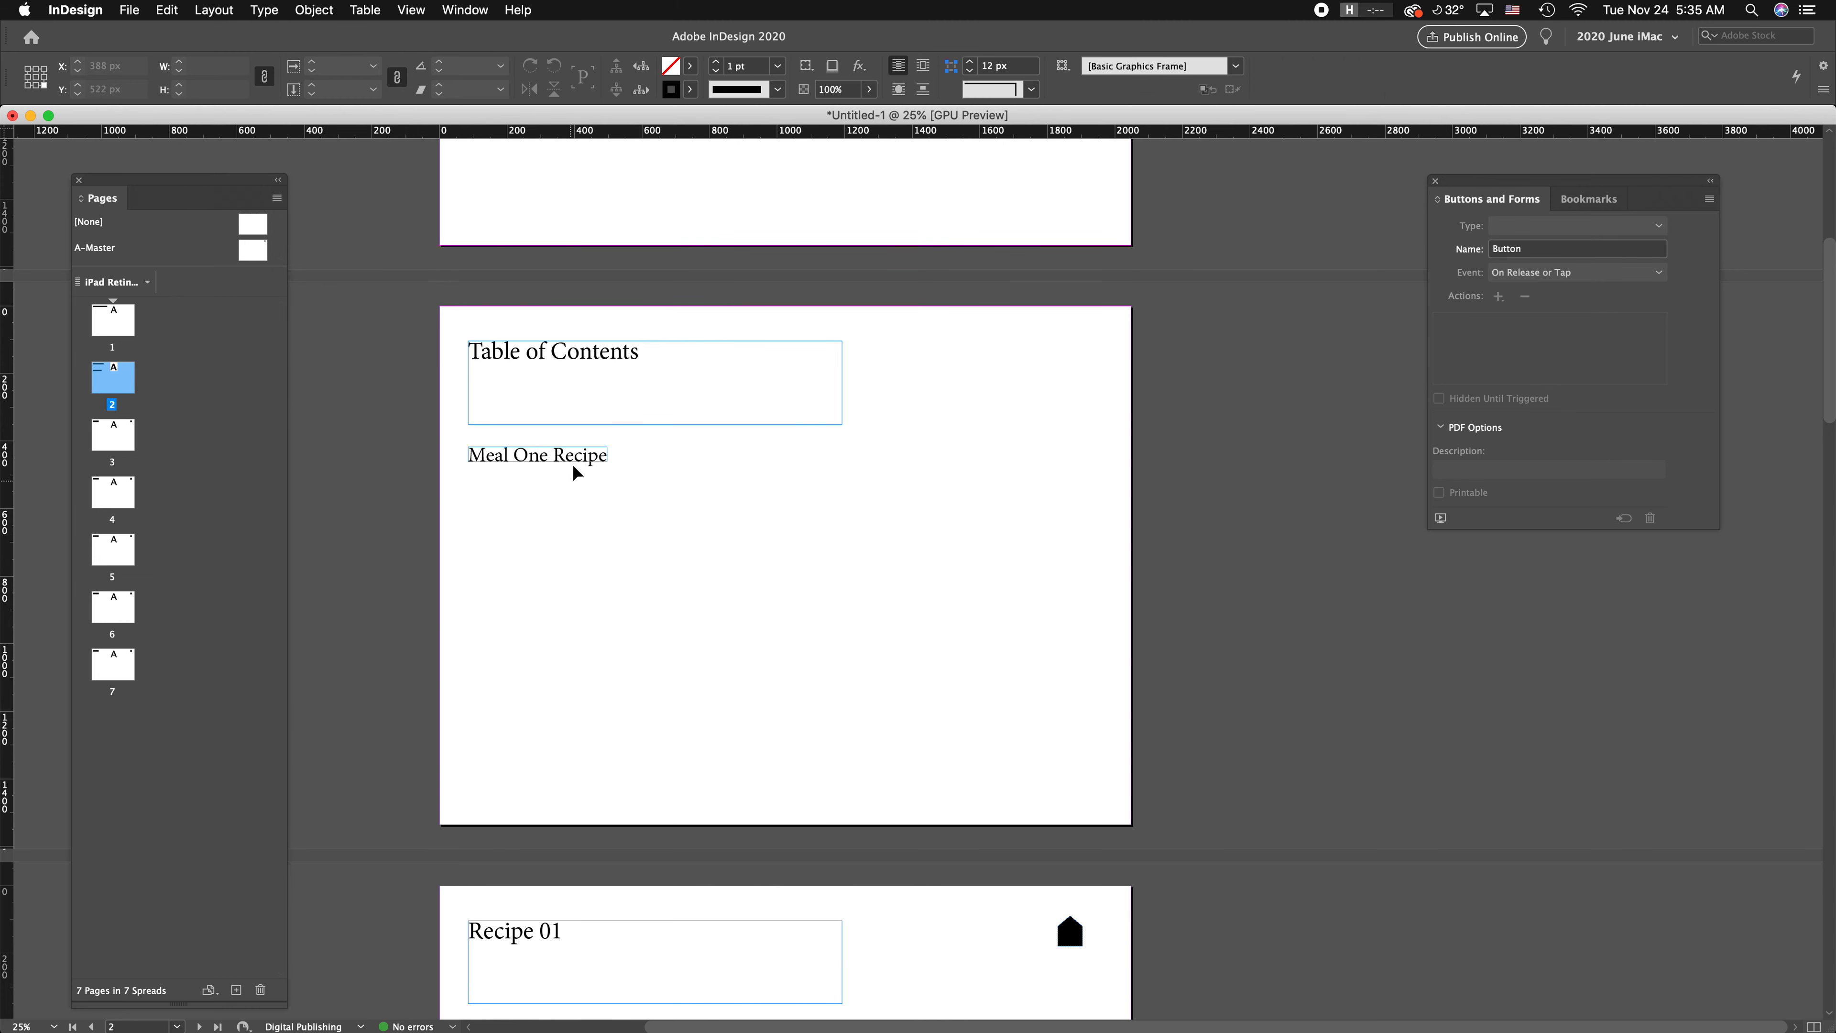
Step: Make the "Meal One Recipe" frame about 66 px tall and place four copies of it in a column below
{"action": "left_click", "coordinate": [538, 457]}
{"action": "left_click_drag", "start_coordinate": [536, 463], "coordinate": [565, 648]}
{"action": "left_click", "coordinate": [660, 533]}
{"action": "left_click", "coordinate": [536, 457]}
{"action": "left_click", "coordinate": [538, 466], "text": "shift"}
{"action": "left_click", "coordinate": [729, 676]}
{"action": "left_click", "coordinate": [573, 602]}
Step: Replace "One" in the four copied entries with "Two", "Three", "Four" and "Five", in order down the column
{"action": "left_click", "coordinate": [530, 504]}
{"action": "double_click", "coordinate": [529, 503]}
{"action": "double_click", "coordinate": [530, 506]}
{"action": "type", "text": "Two Reci-"}
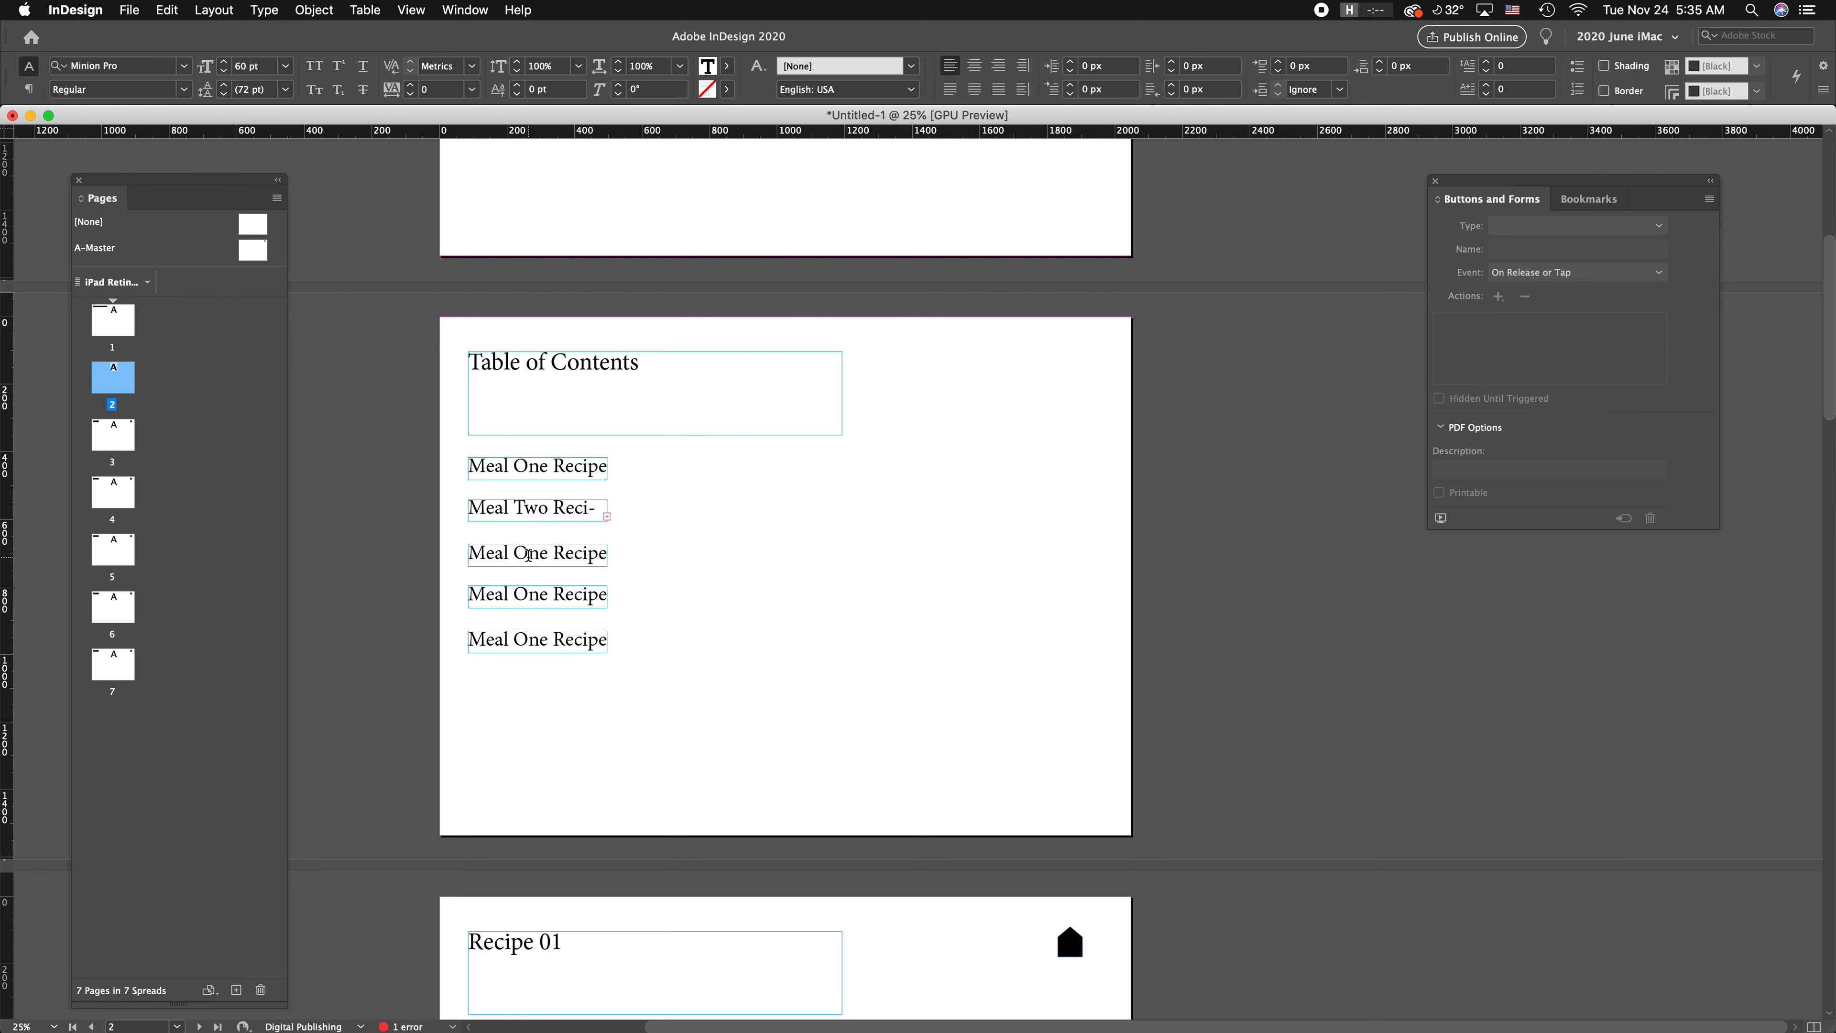
{"action": "double_click", "coordinate": [529, 554]}
{"action": "type", "text": "Three"}
{"action": "double_click", "coordinate": [528, 593]}
{"action": "type", "text": "Four"}
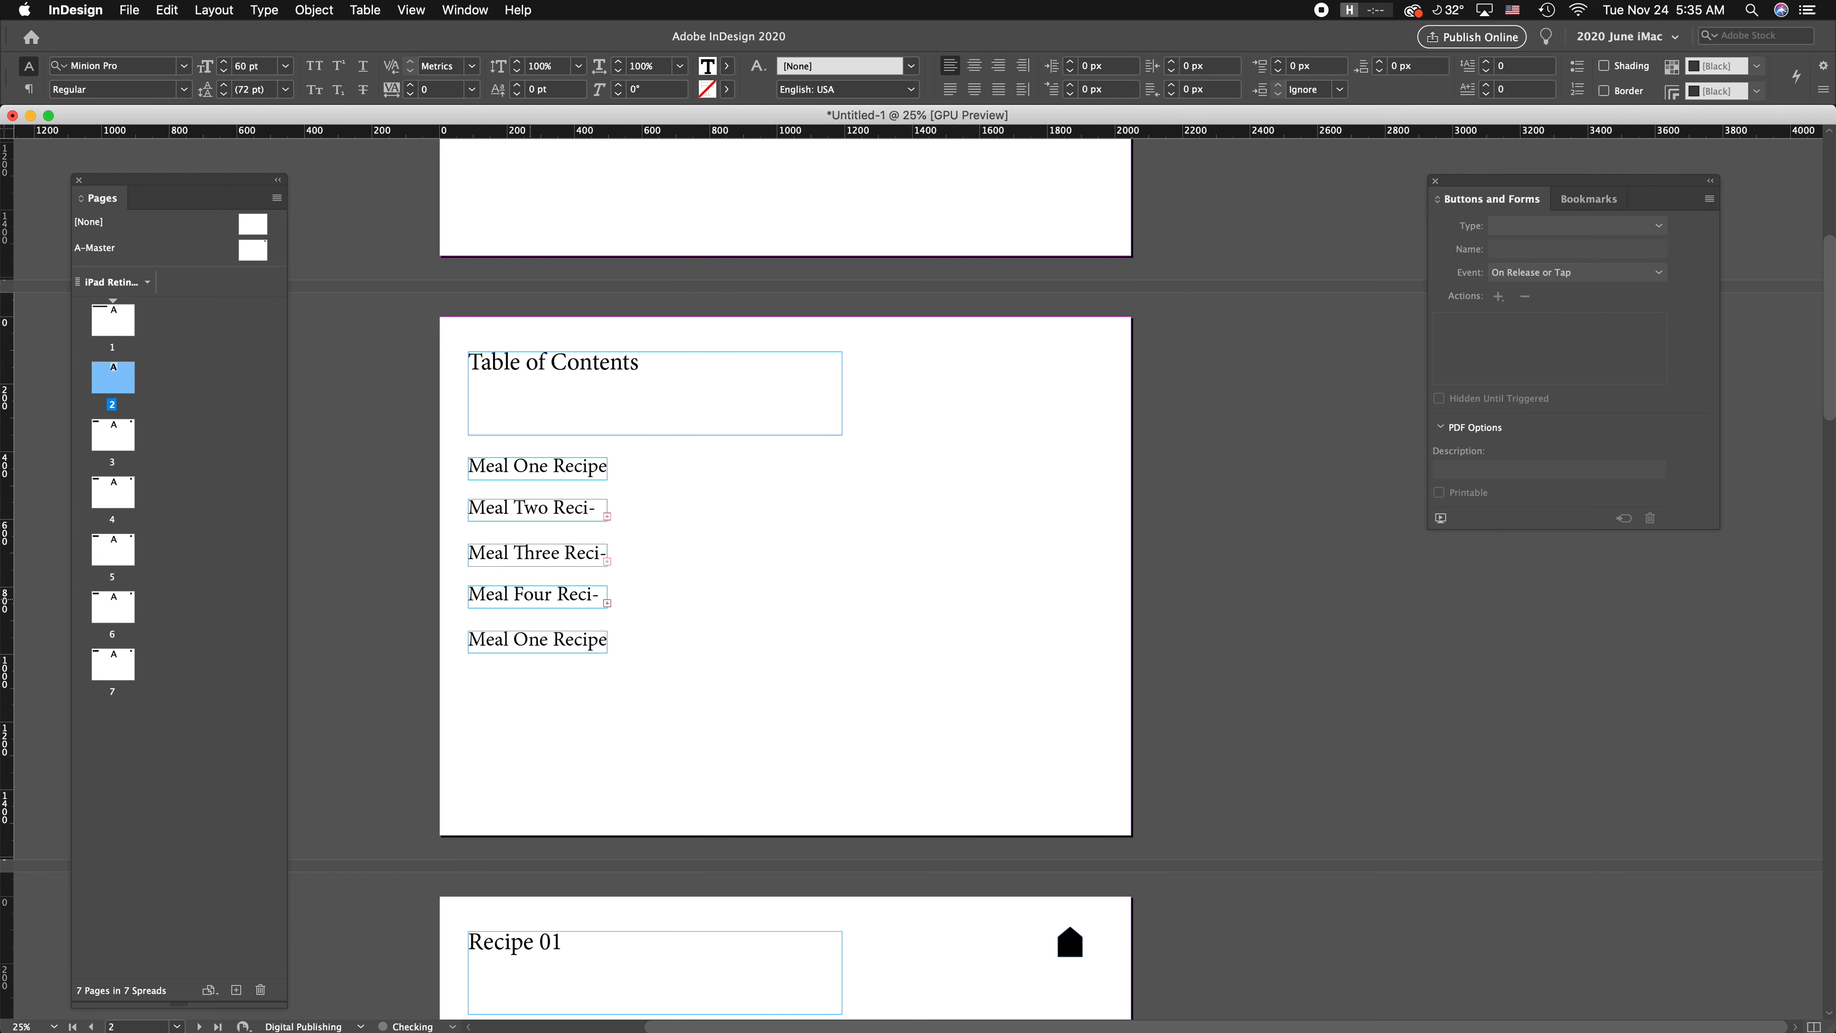
{"action": "double_click", "coordinate": [529, 639]}
{"action": "type", "text": "Five"}
{"action": "key", "text": "Escape"}
Step: Widen the Meal Two, Meal Three and Meal Four frames to fit their full text, making the Meal Four frame about 432 px wide
{"action": "left_click_drag", "start_coordinate": [712, 670], "coordinate": [525, 455]}
{"action": "left_click", "coordinate": [594, 515]}
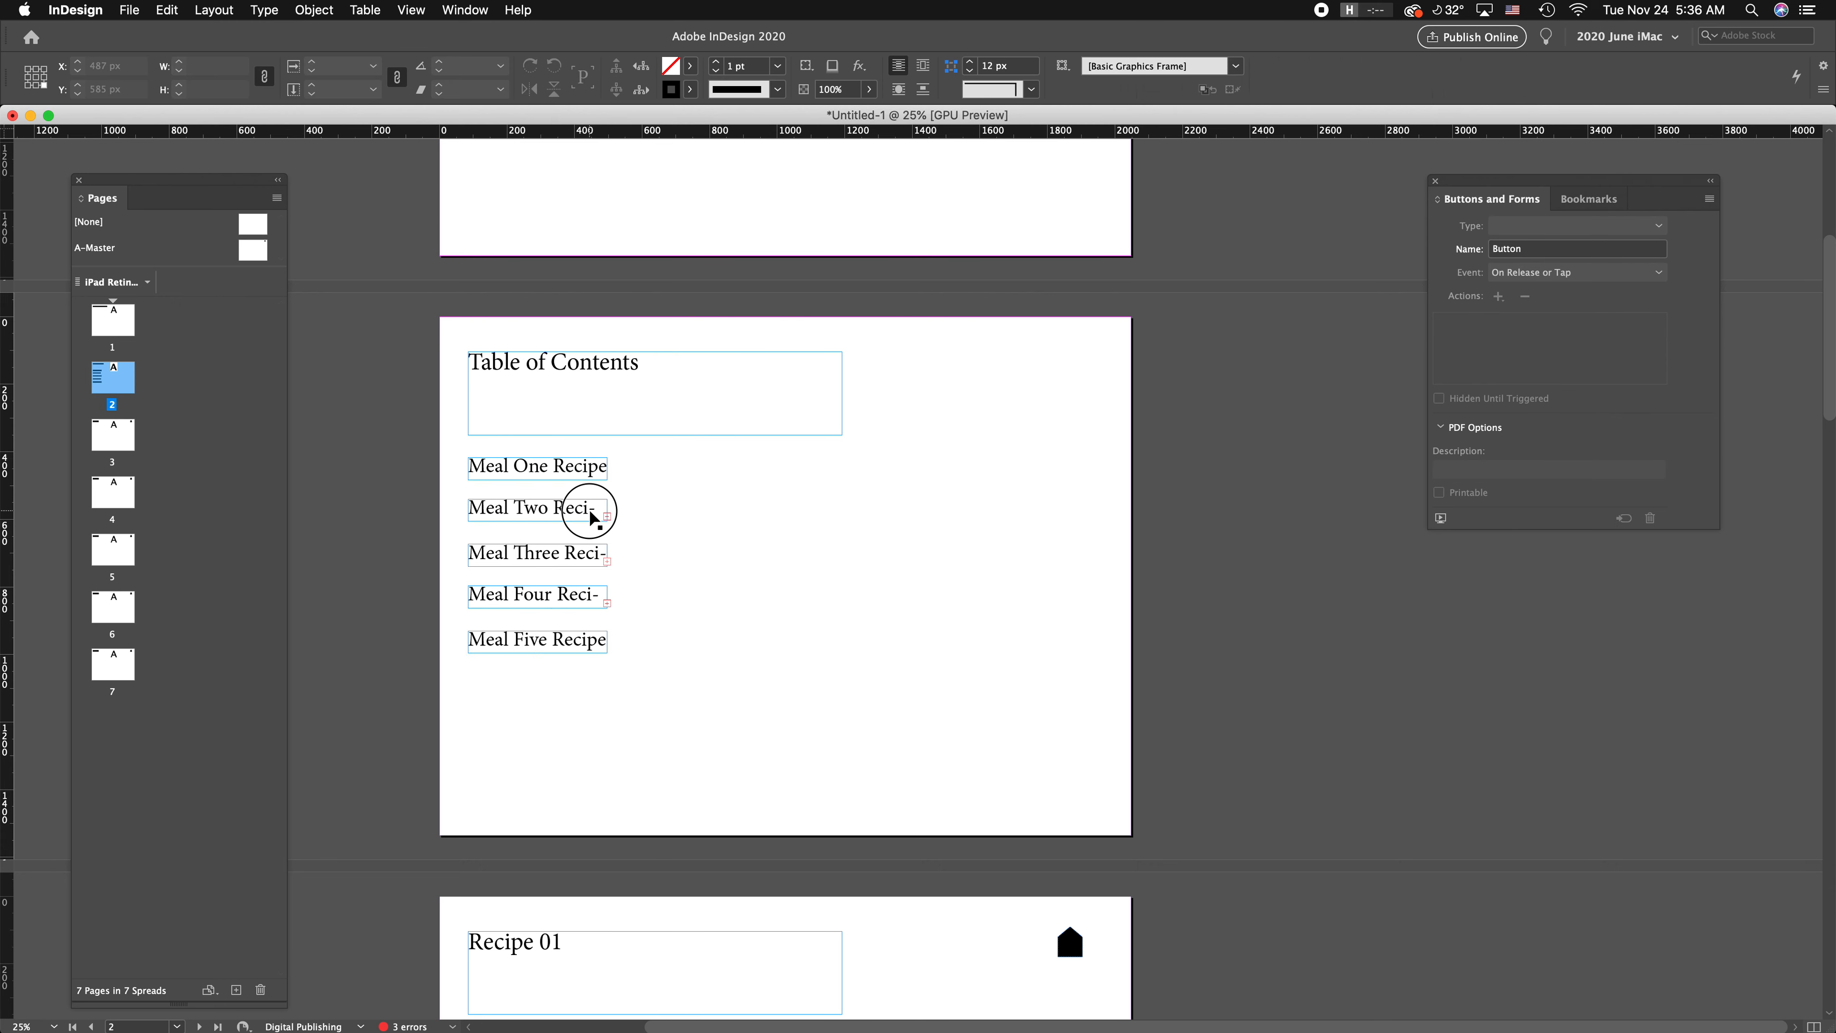
{"action": "left_click_drag", "start_coordinate": [610, 510], "coordinate": [614, 599]}
{"action": "left_click", "coordinate": [604, 555]}
{"action": "left_click", "coordinate": [602, 603]}
{"action": "left_click", "coordinate": [867, 648]}
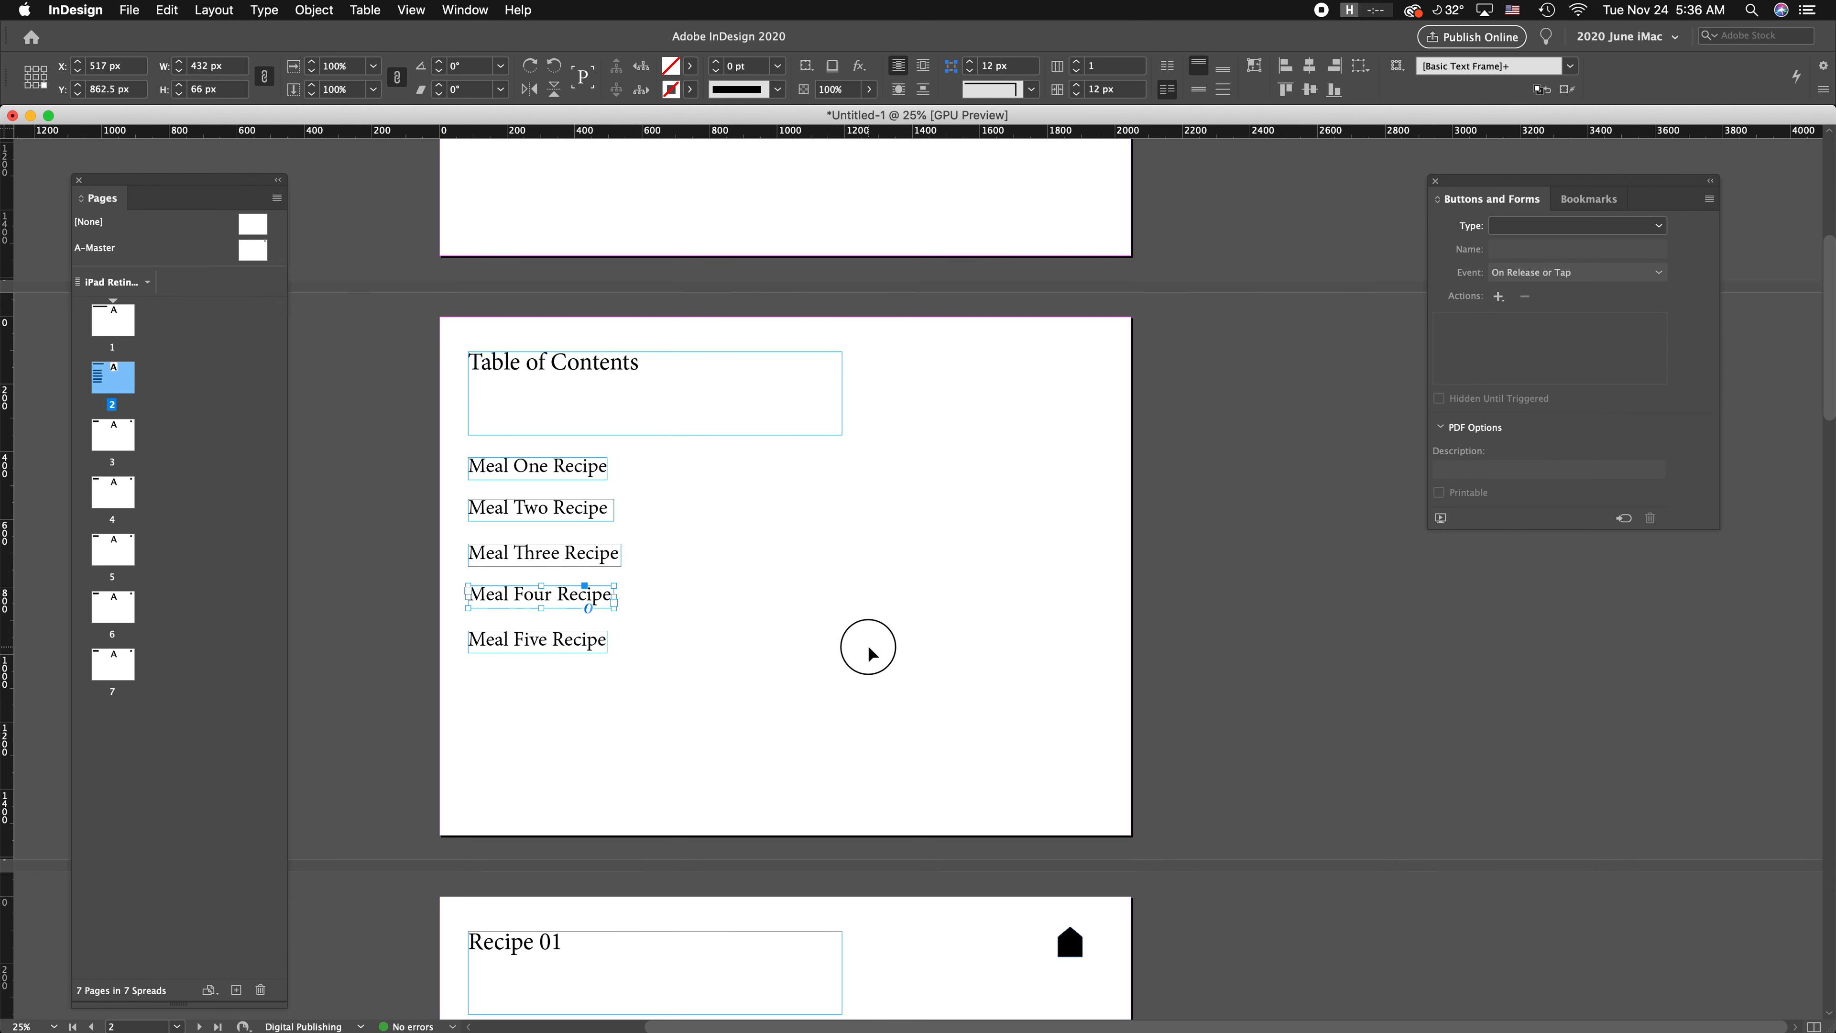
Step: Convert the "Meal One Recipe" text frame into an interactive button
{"action": "left_click", "coordinate": [576, 463]}
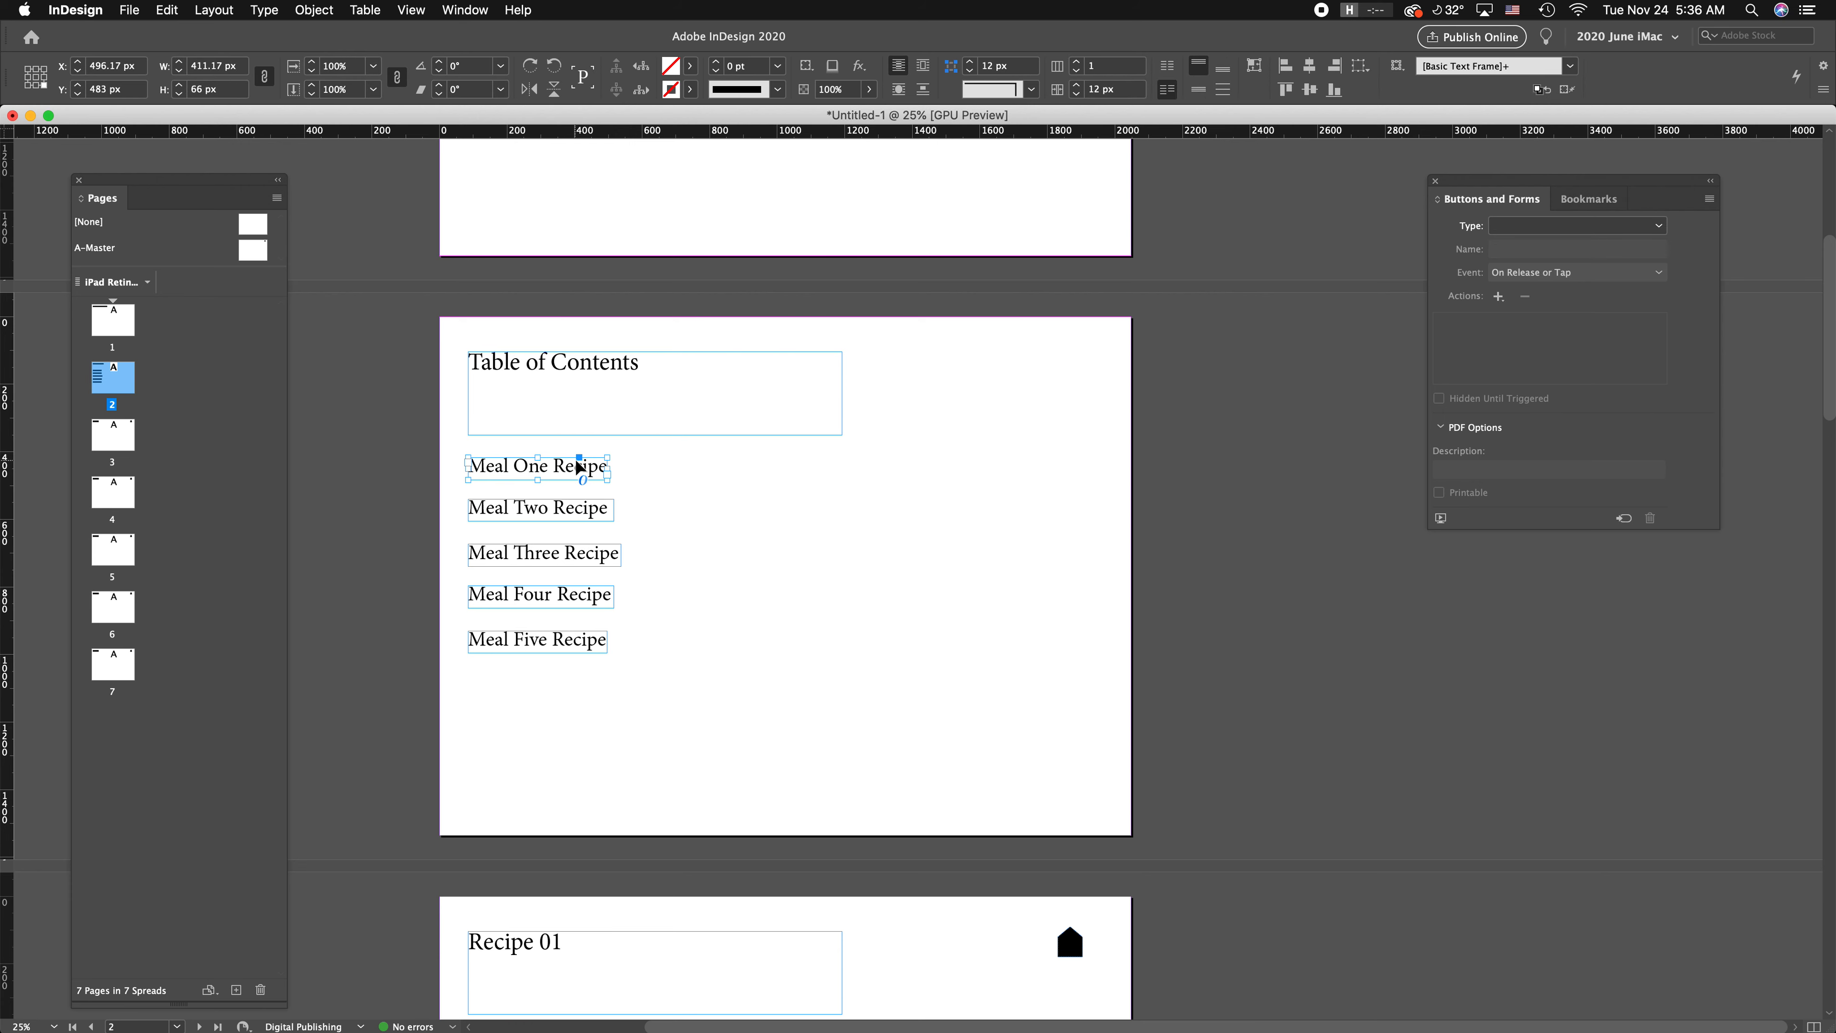
{"action": "right_click", "coordinate": [571, 471]}
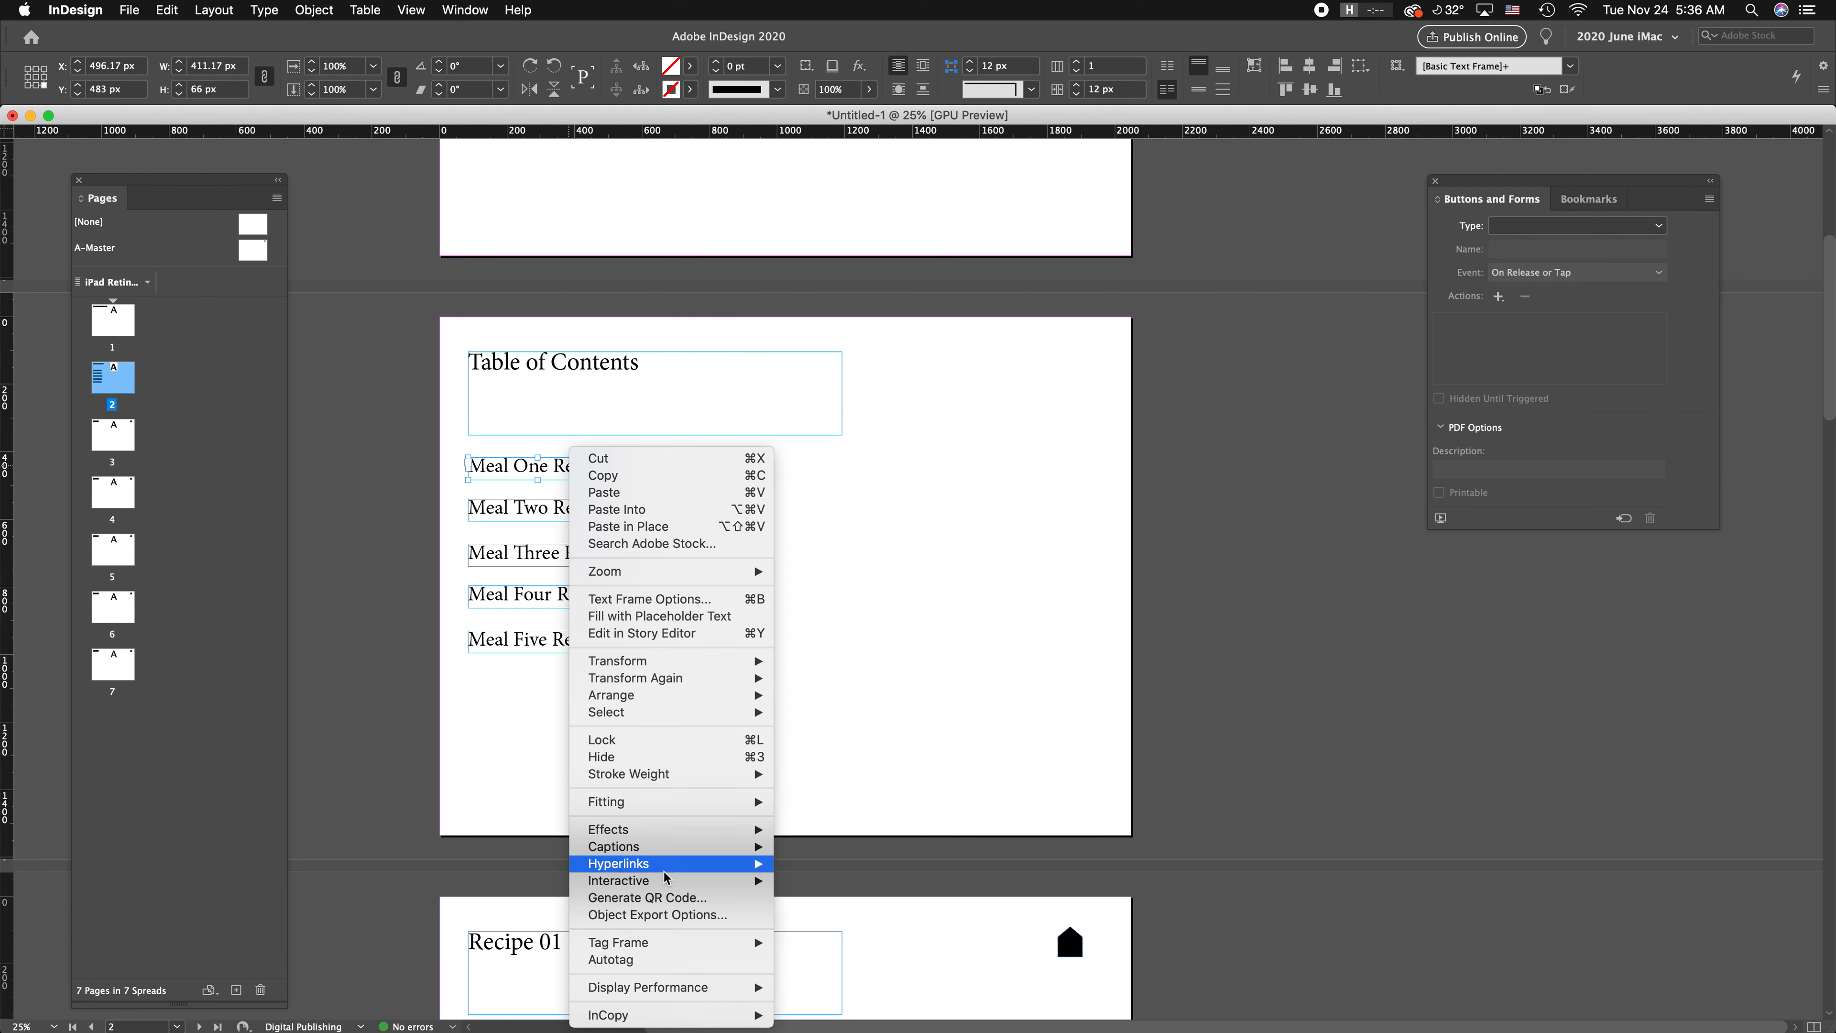
{"action": "mouse_move", "coordinate": [674, 888]}
{"action": "left_click", "coordinate": [831, 880]}
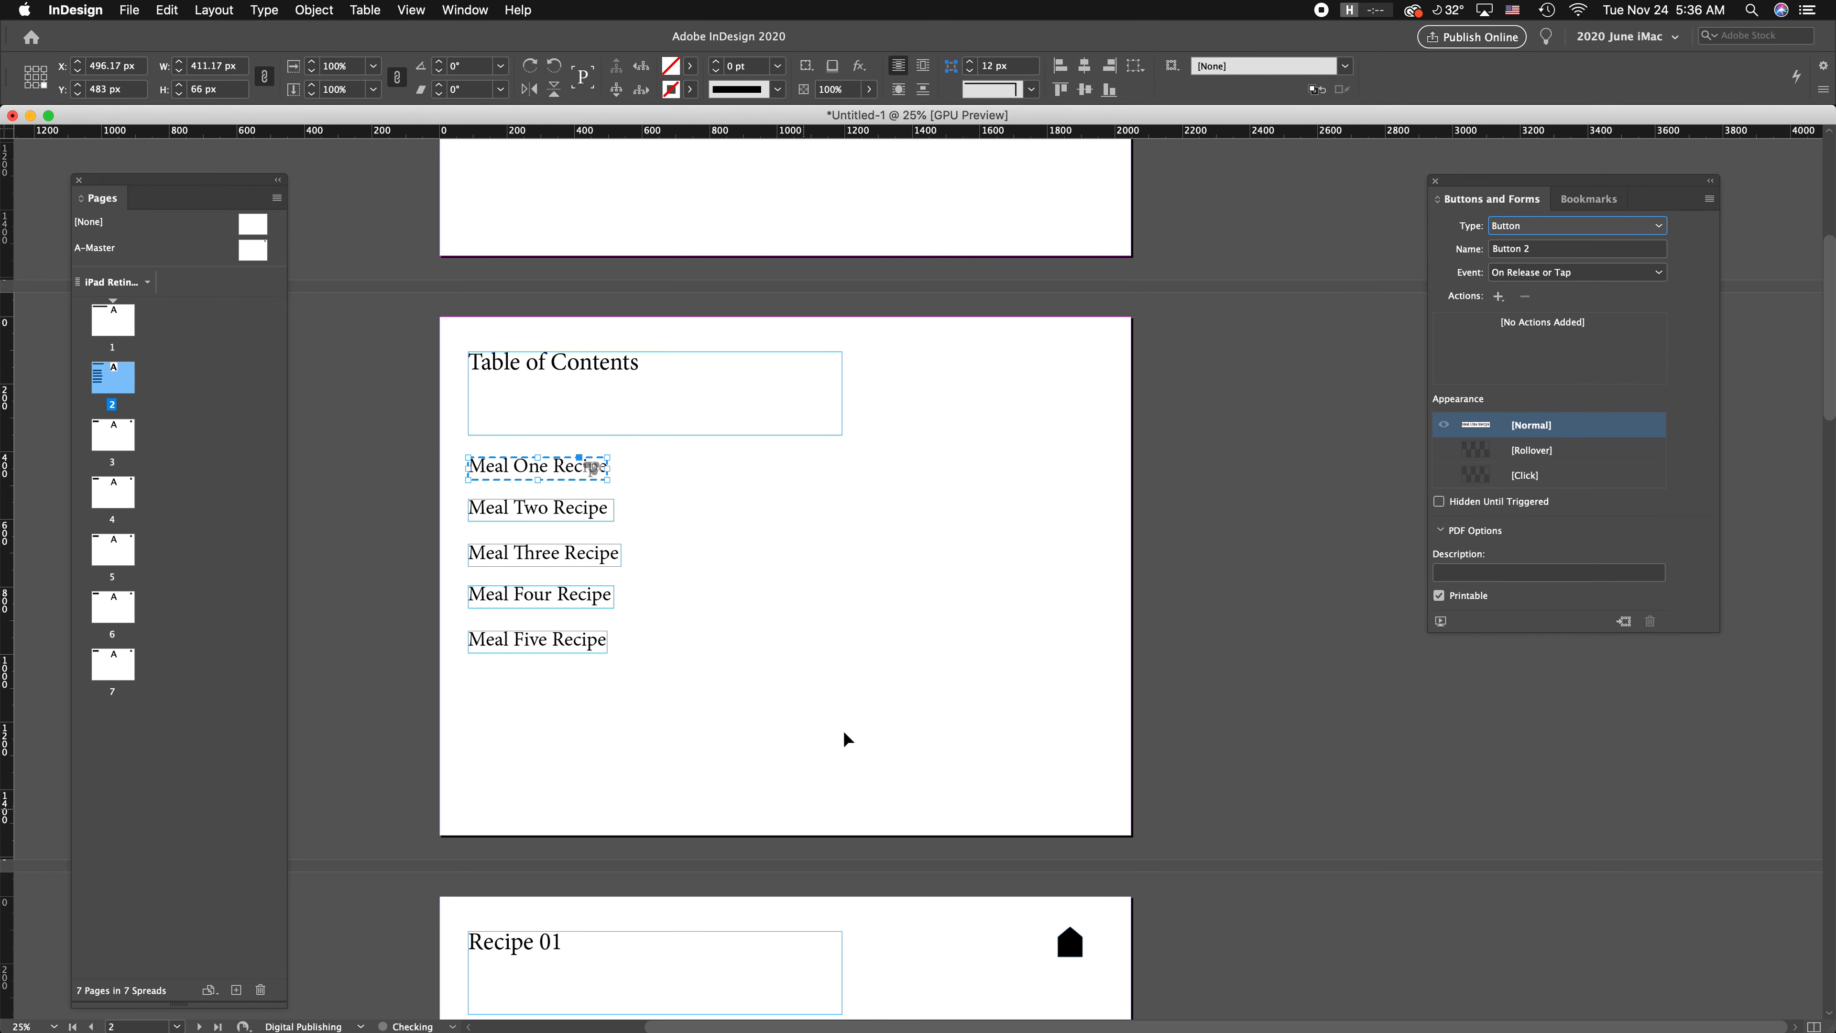
Step: Name the Meal One Recipe button "Mean 01"
{"action": "triple_click", "coordinate": [1504, 250]}
{"action": "type", "text": "Mean 01"}
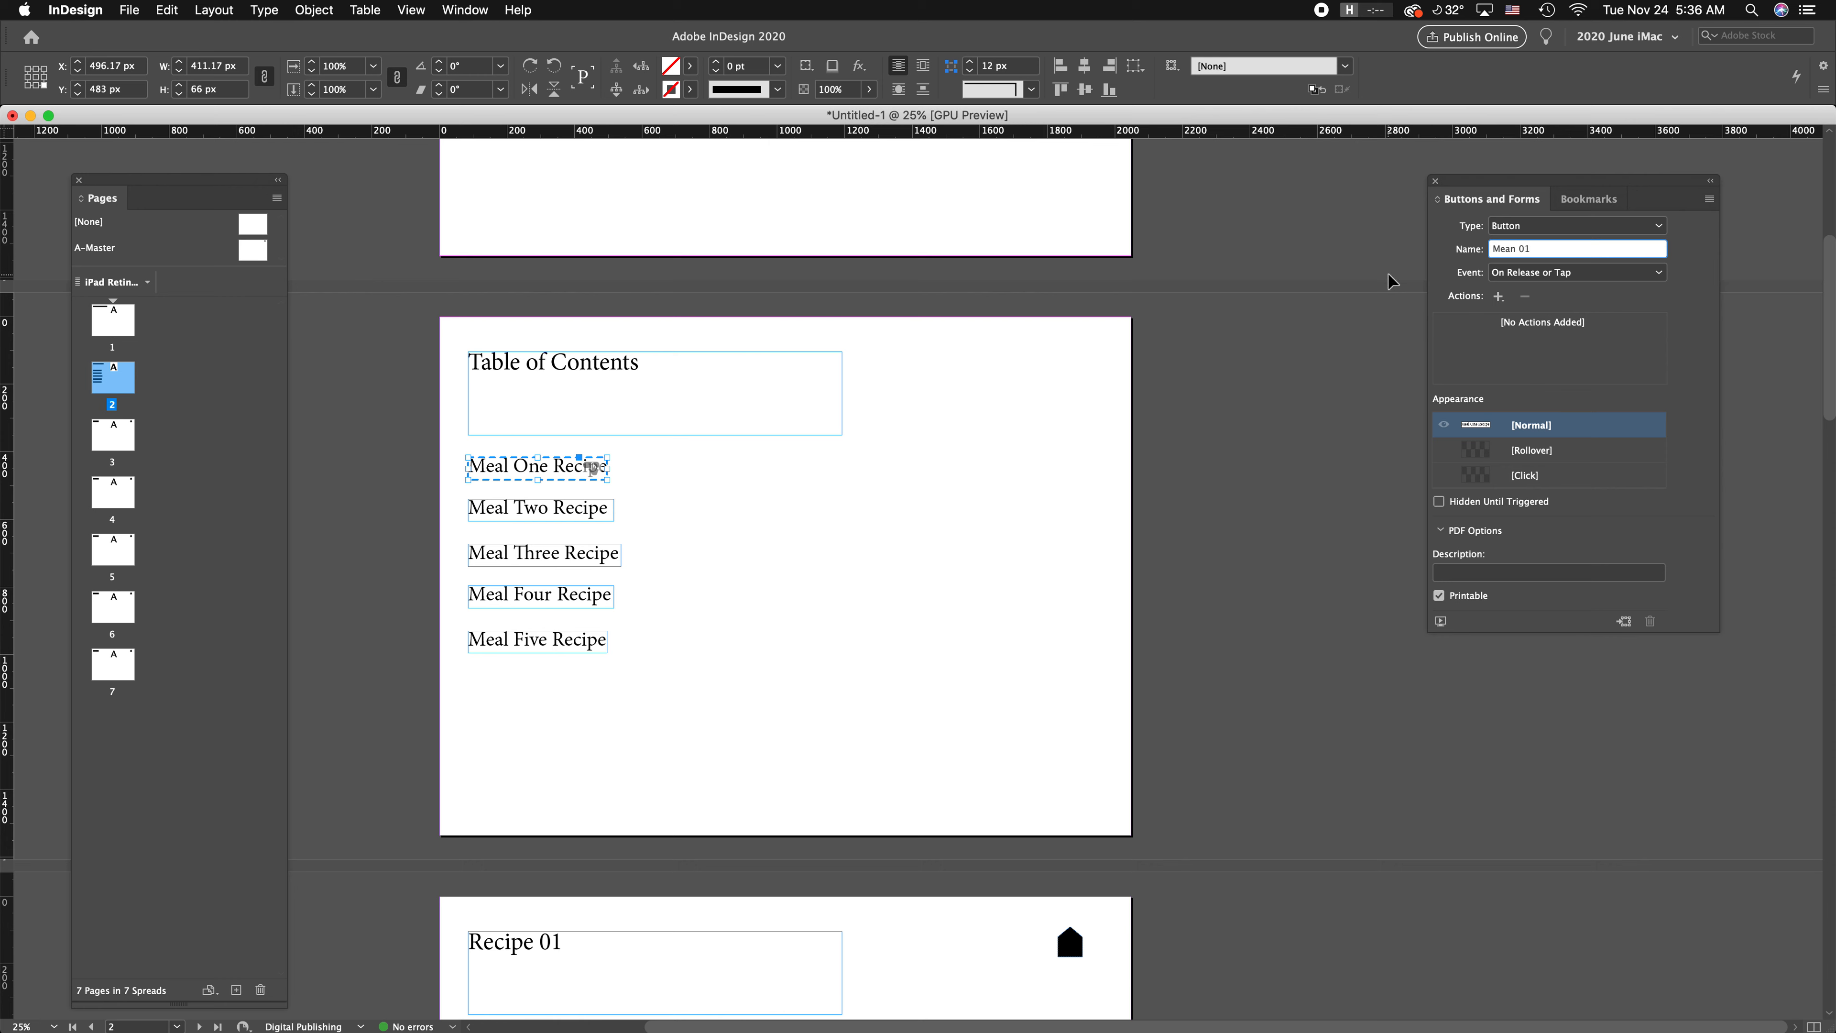
{"action": "key", "text": "Return"}
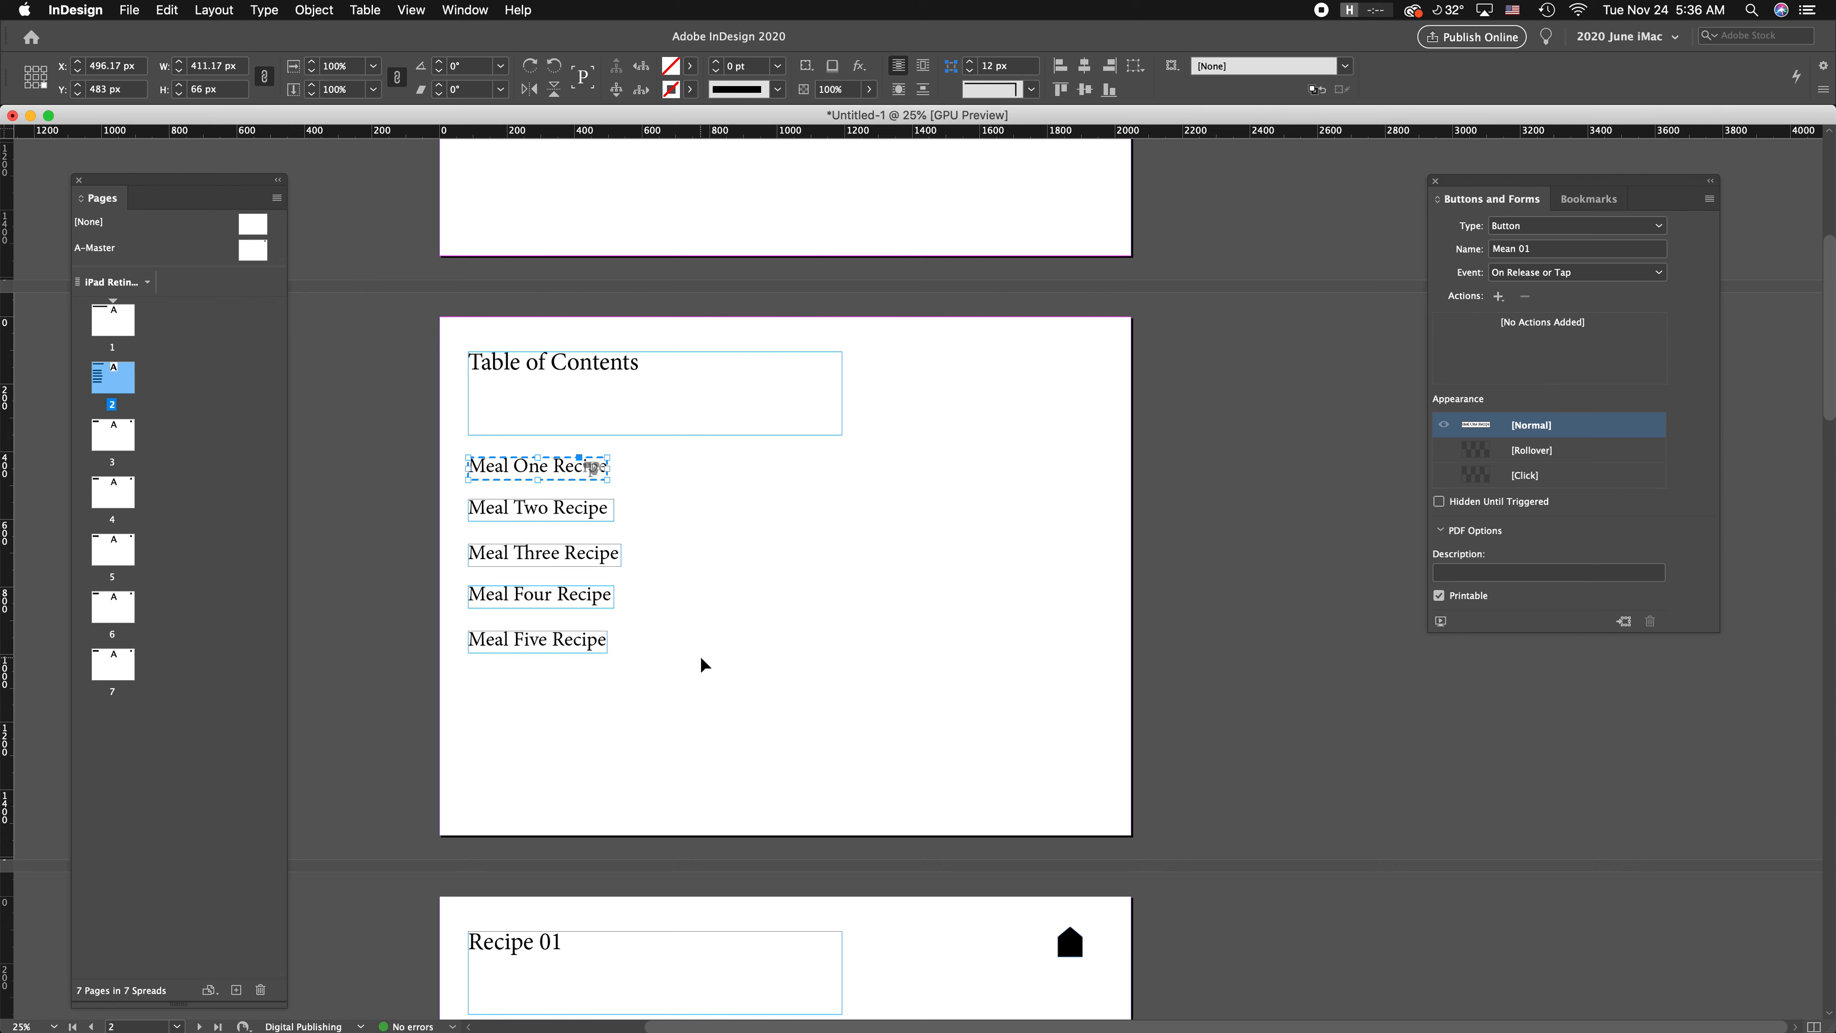
Step: Give the Meal One Recipe button a Go To Destination action that targets bookmark 01
{"action": "scroll", "coordinate": [991, 586], "scroll_direction": "down", "scroll_amount": 3}
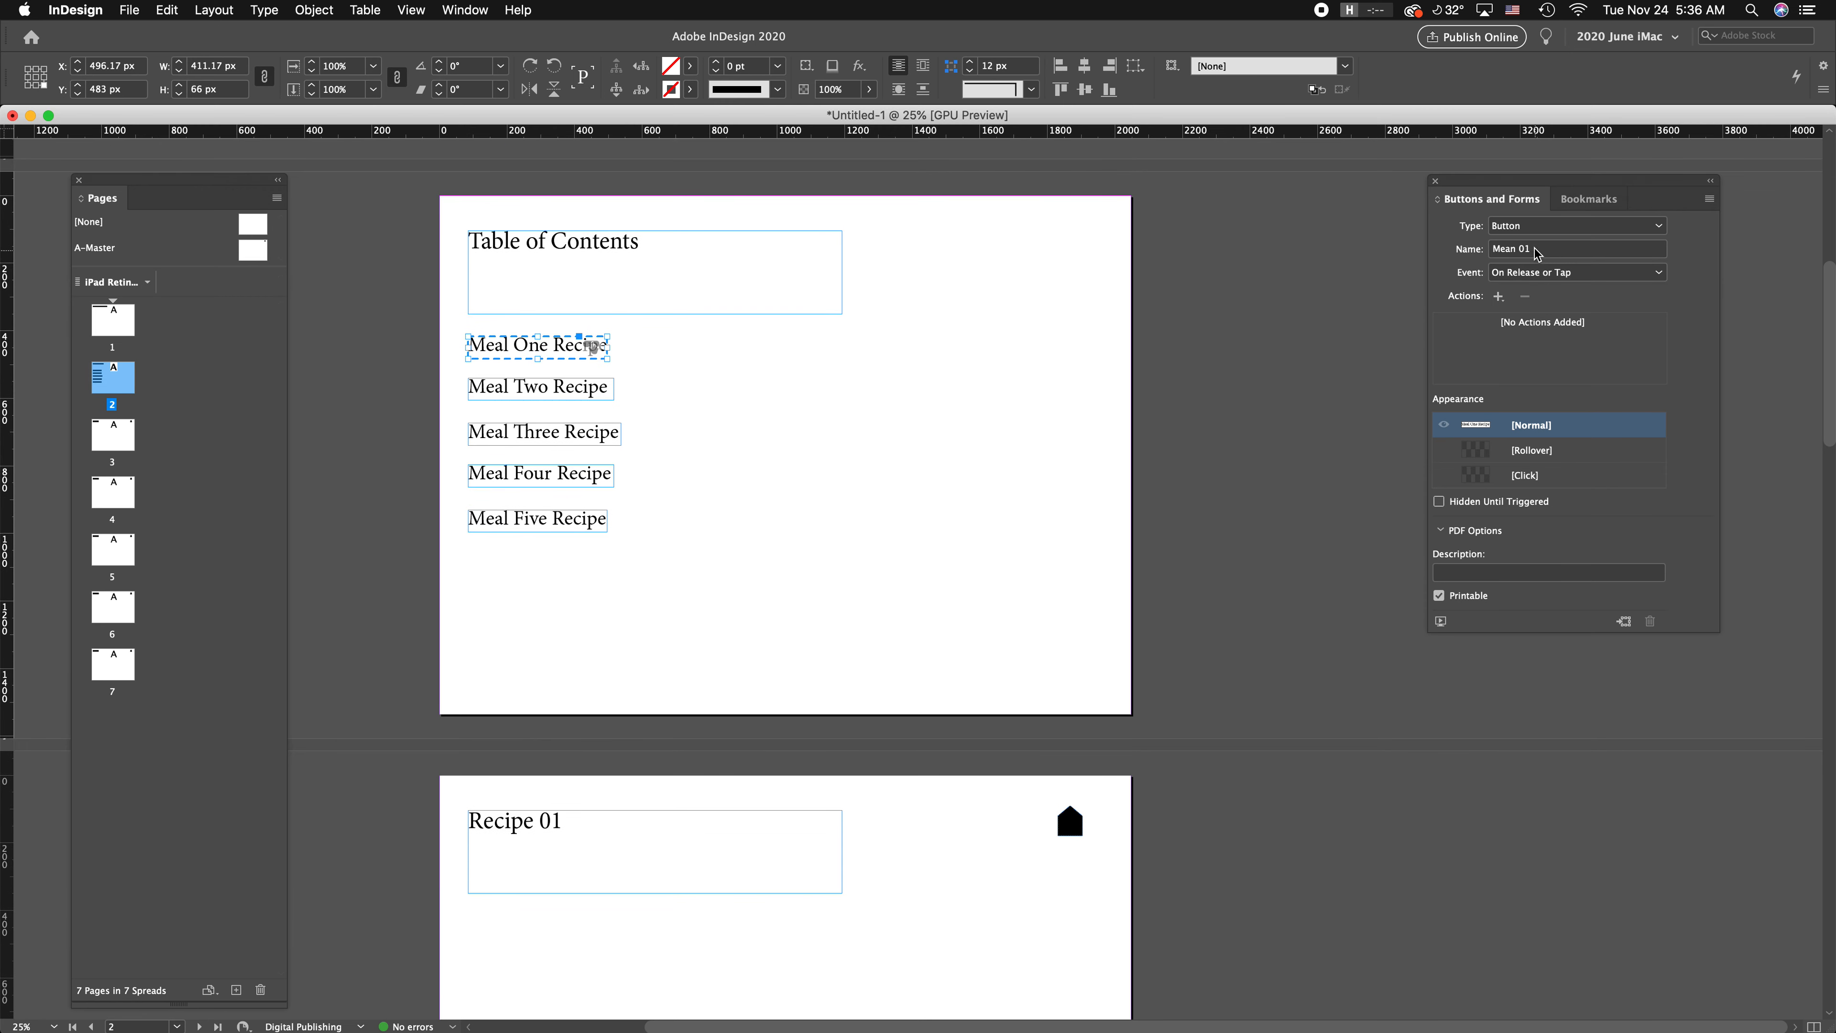
{"action": "left_click", "coordinate": [1498, 296]}
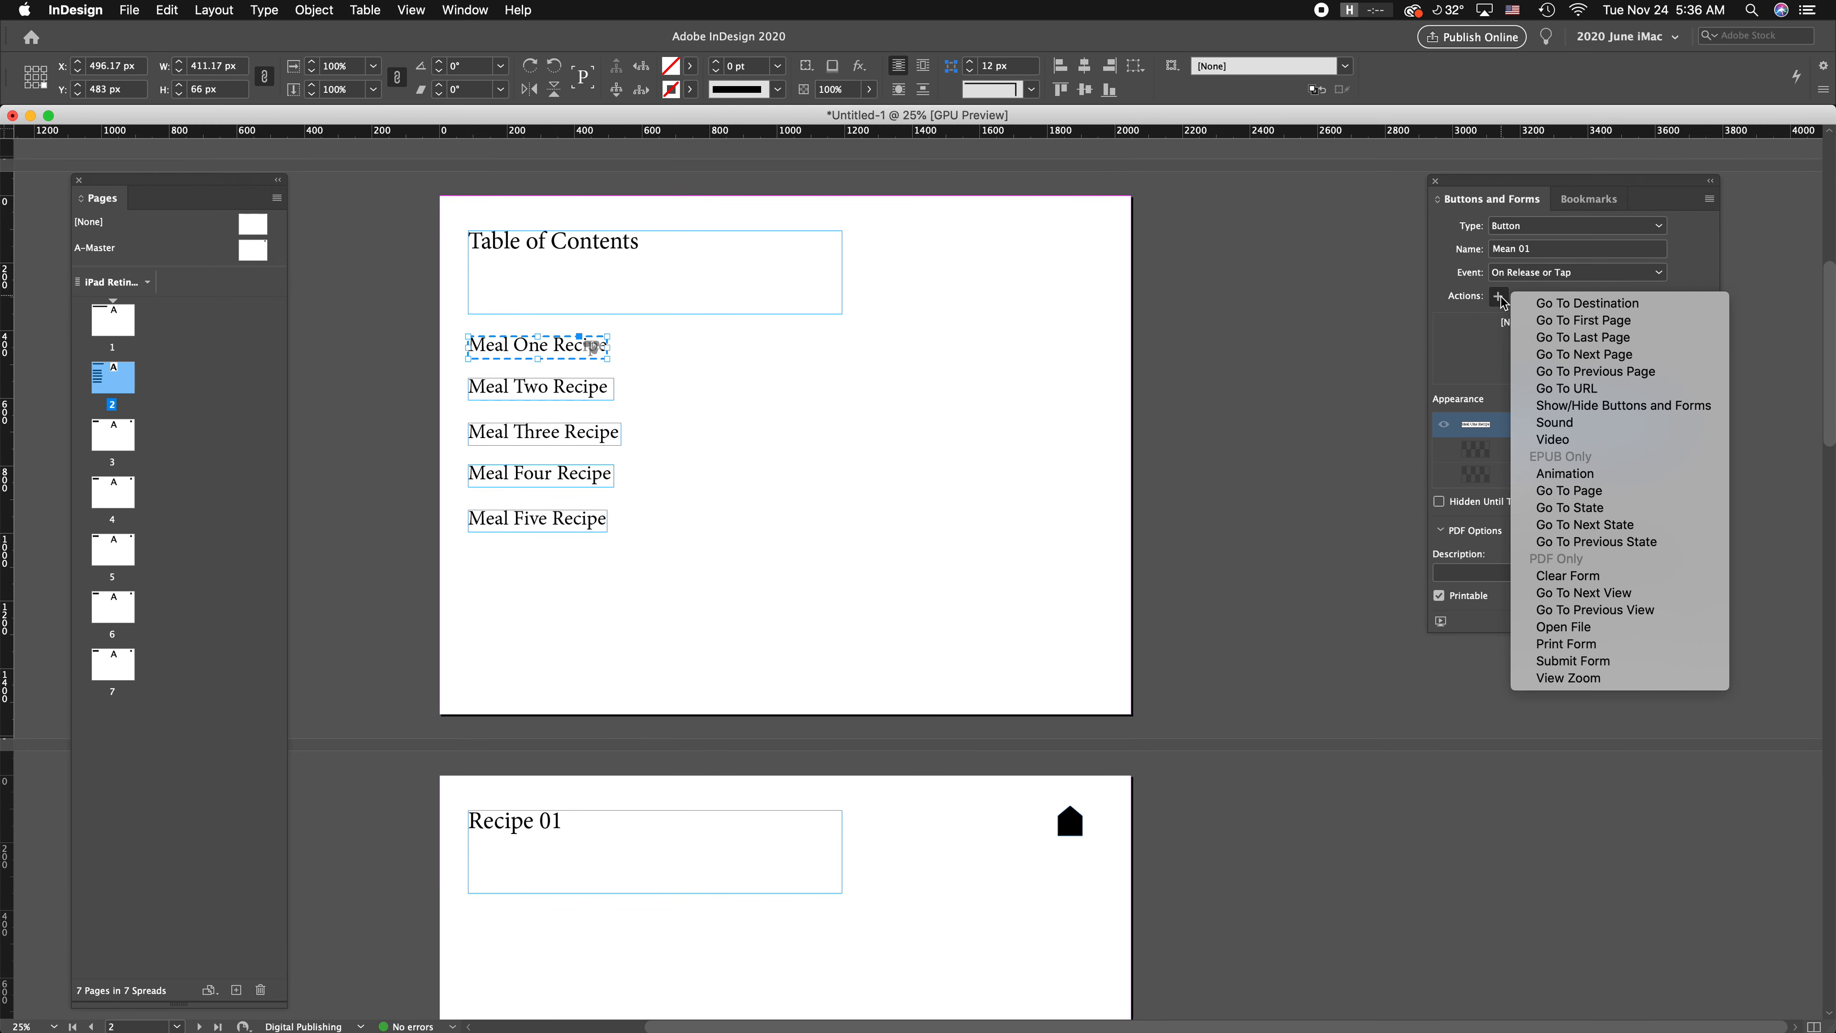
{"action": "left_click", "coordinate": [1555, 303]}
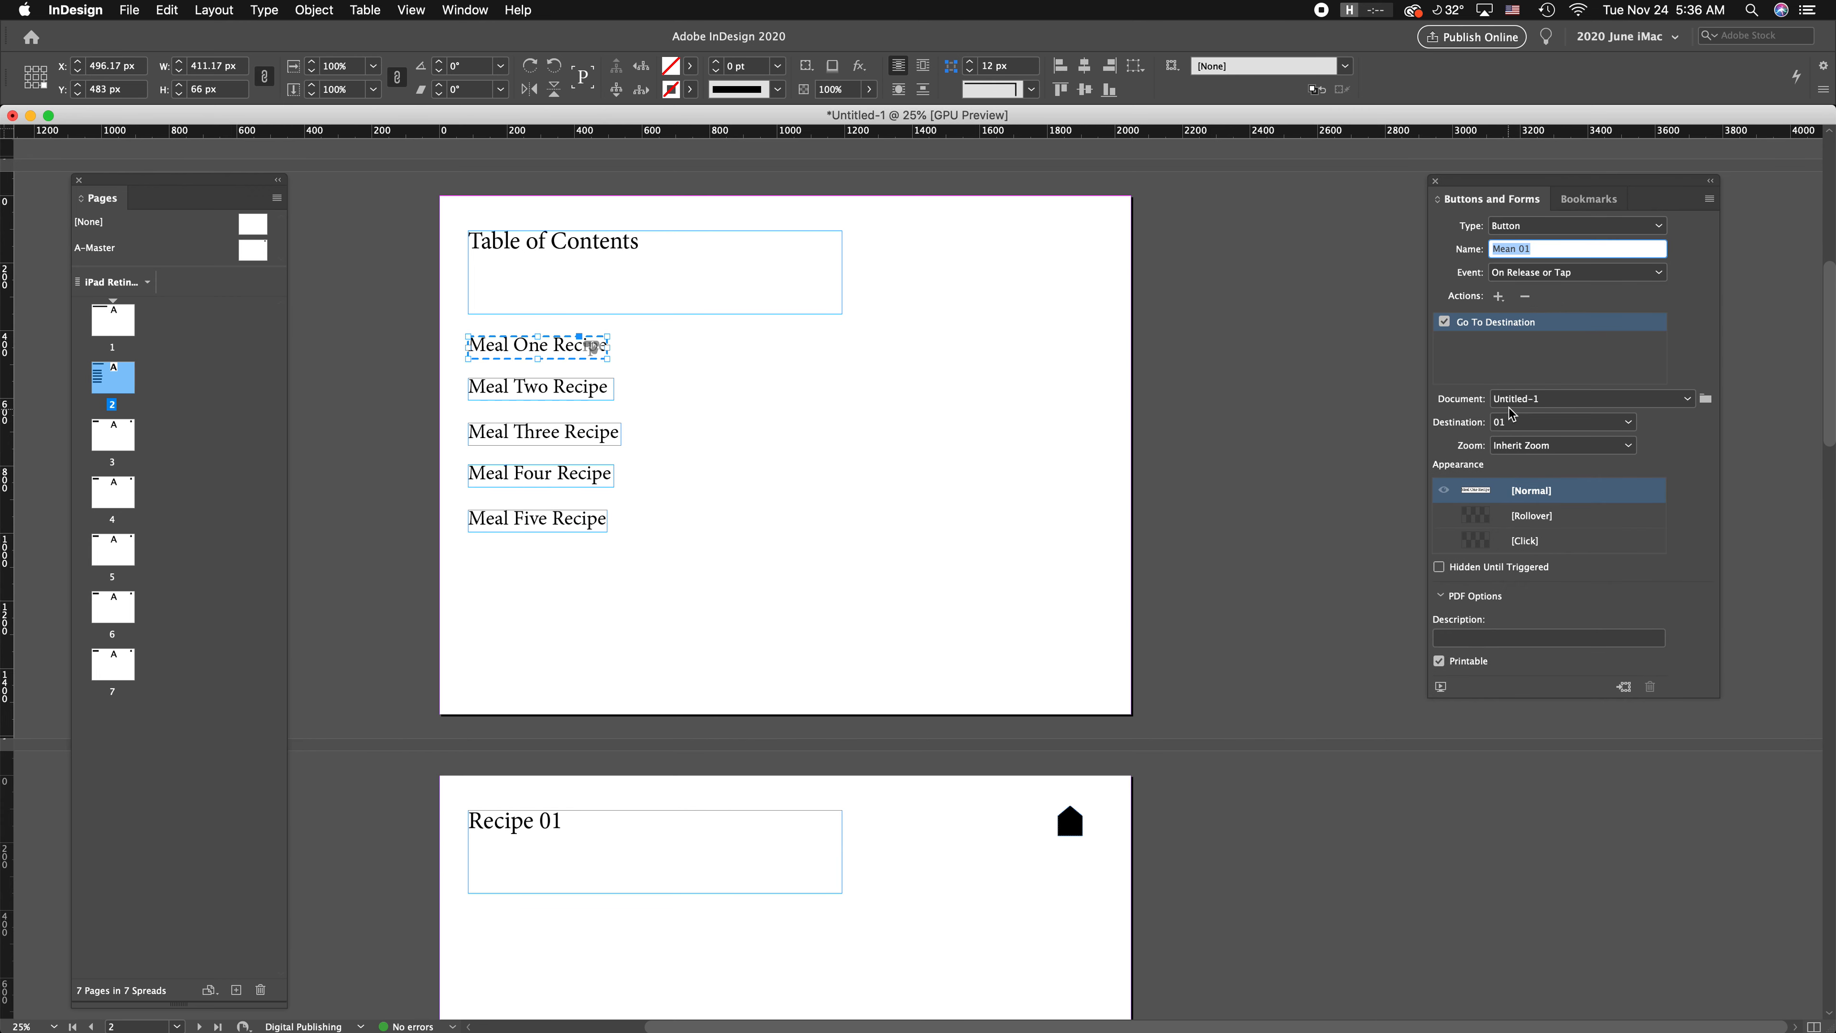
{"action": "left_click", "coordinate": [1513, 421]}
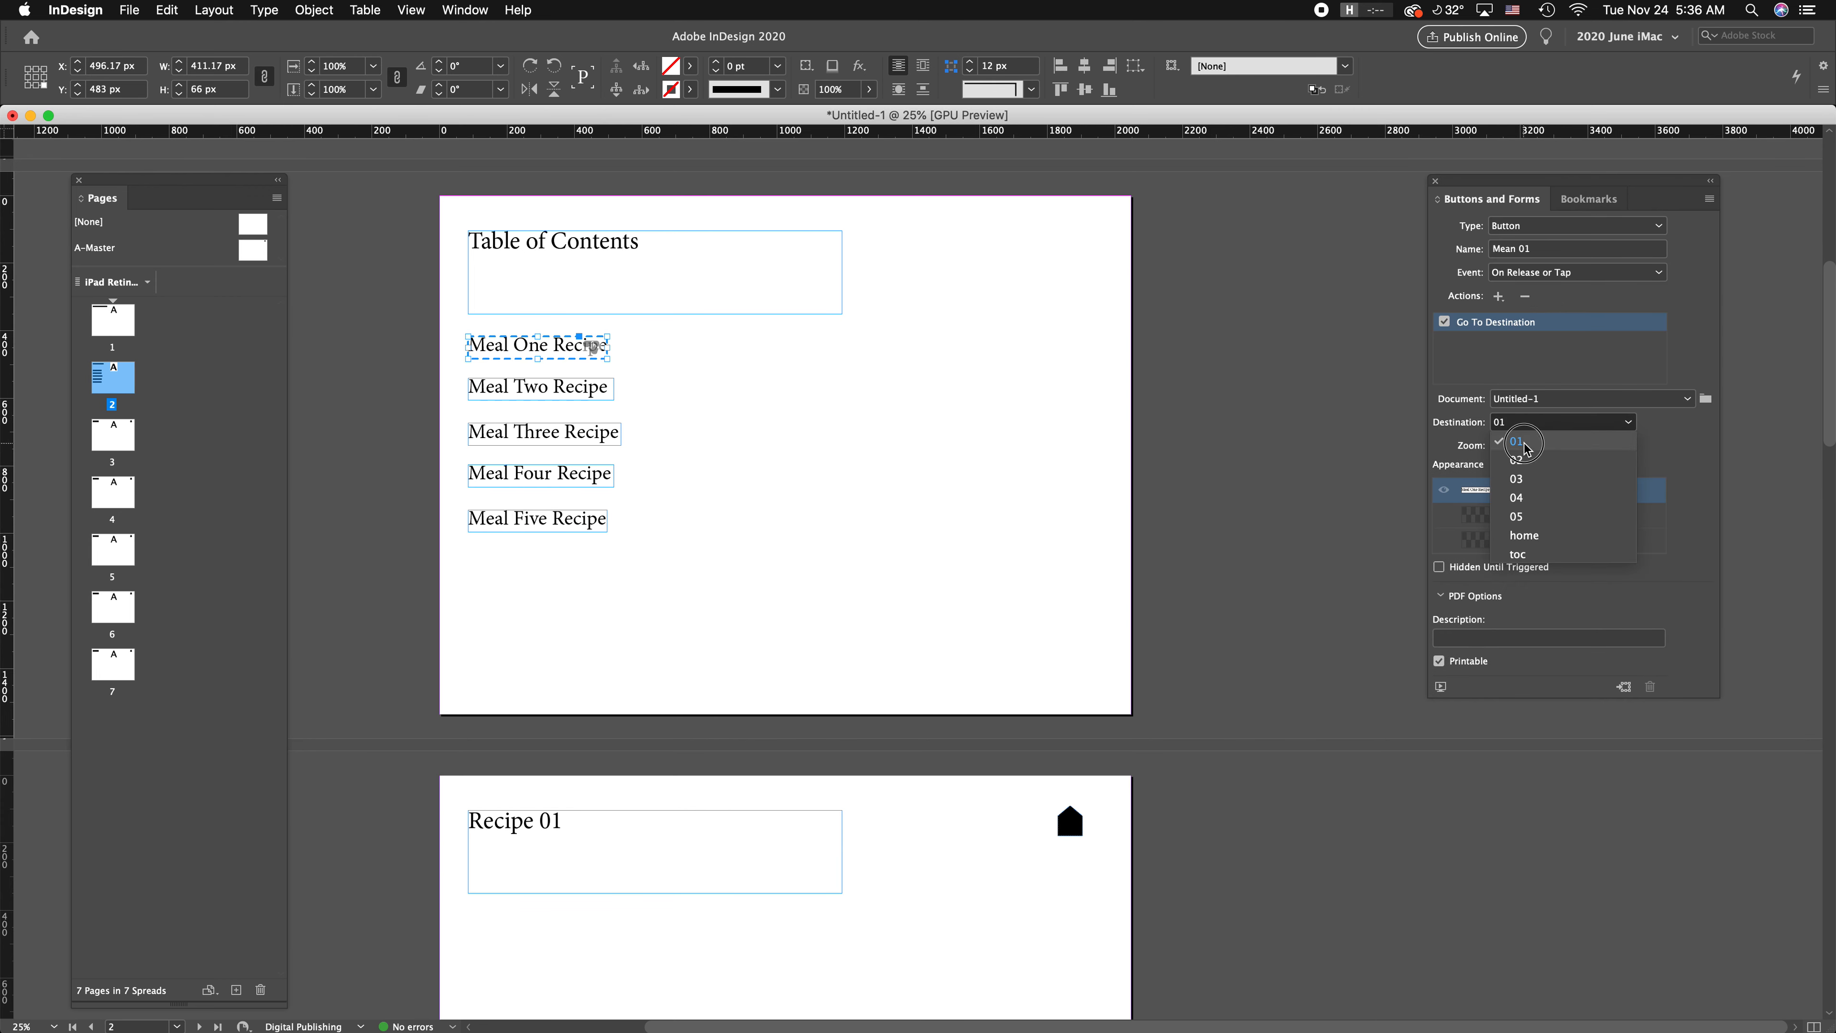
{"action": "left_click", "coordinate": [1517, 442]}
{"action": "left_click", "coordinate": [880, 471]}
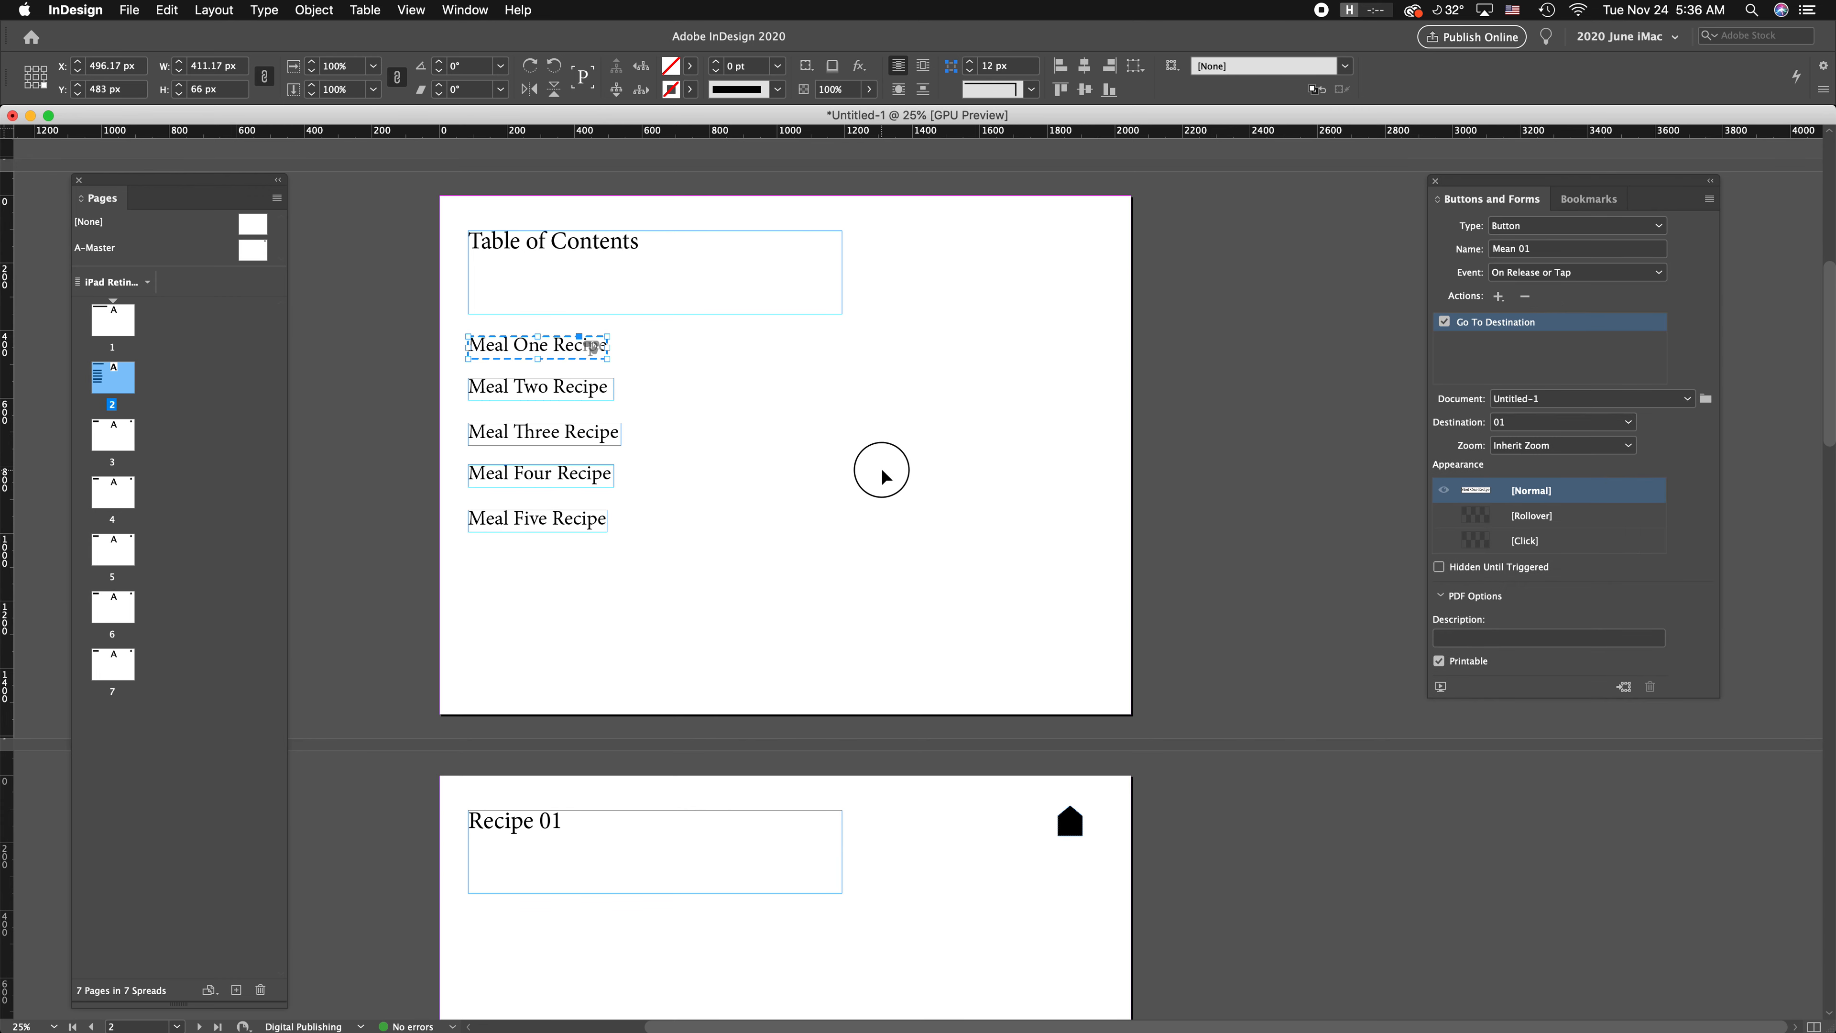
Step: Convert the "Meal Two Recipe" text frame into an interactive button named "Meal 02"
{"action": "right_click", "coordinate": [563, 396]}
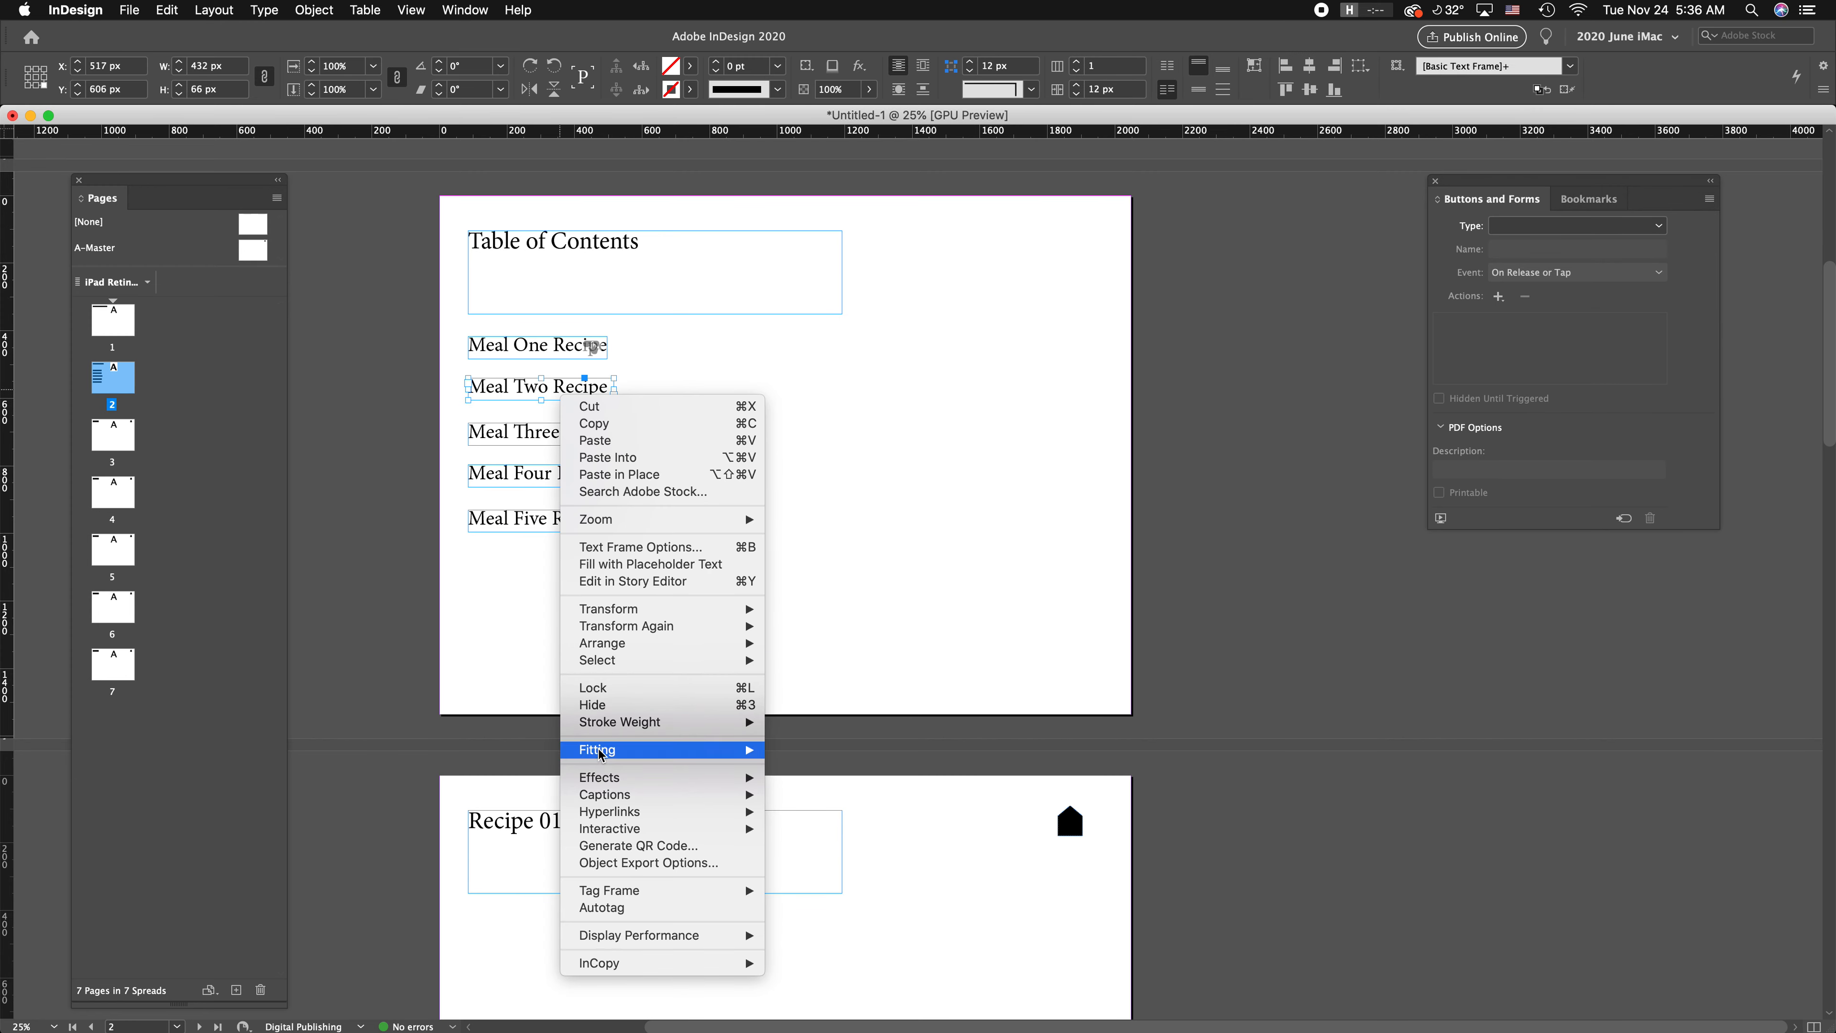
{"action": "mouse_move", "coordinate": [626, 829]}
{"action": "left_click", "coordinate": [803, 828]}
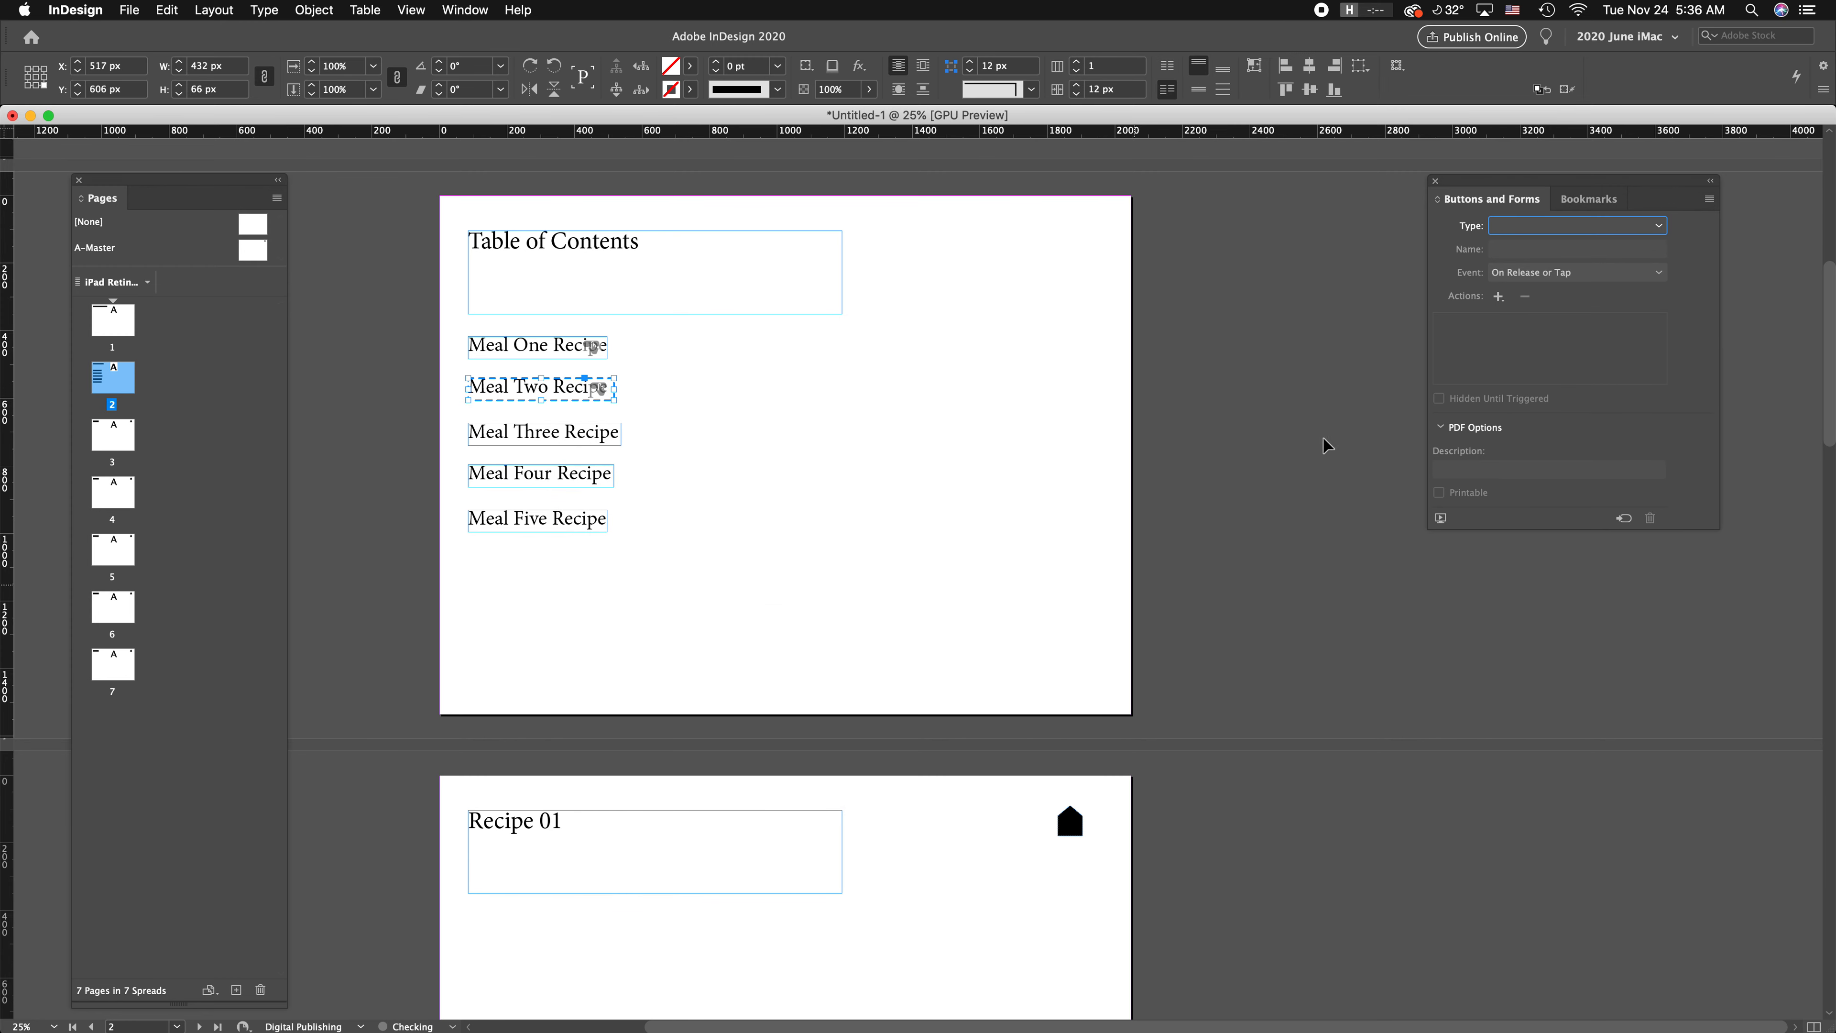
{"action": "left_click", "coordinate": [1536, 249]}
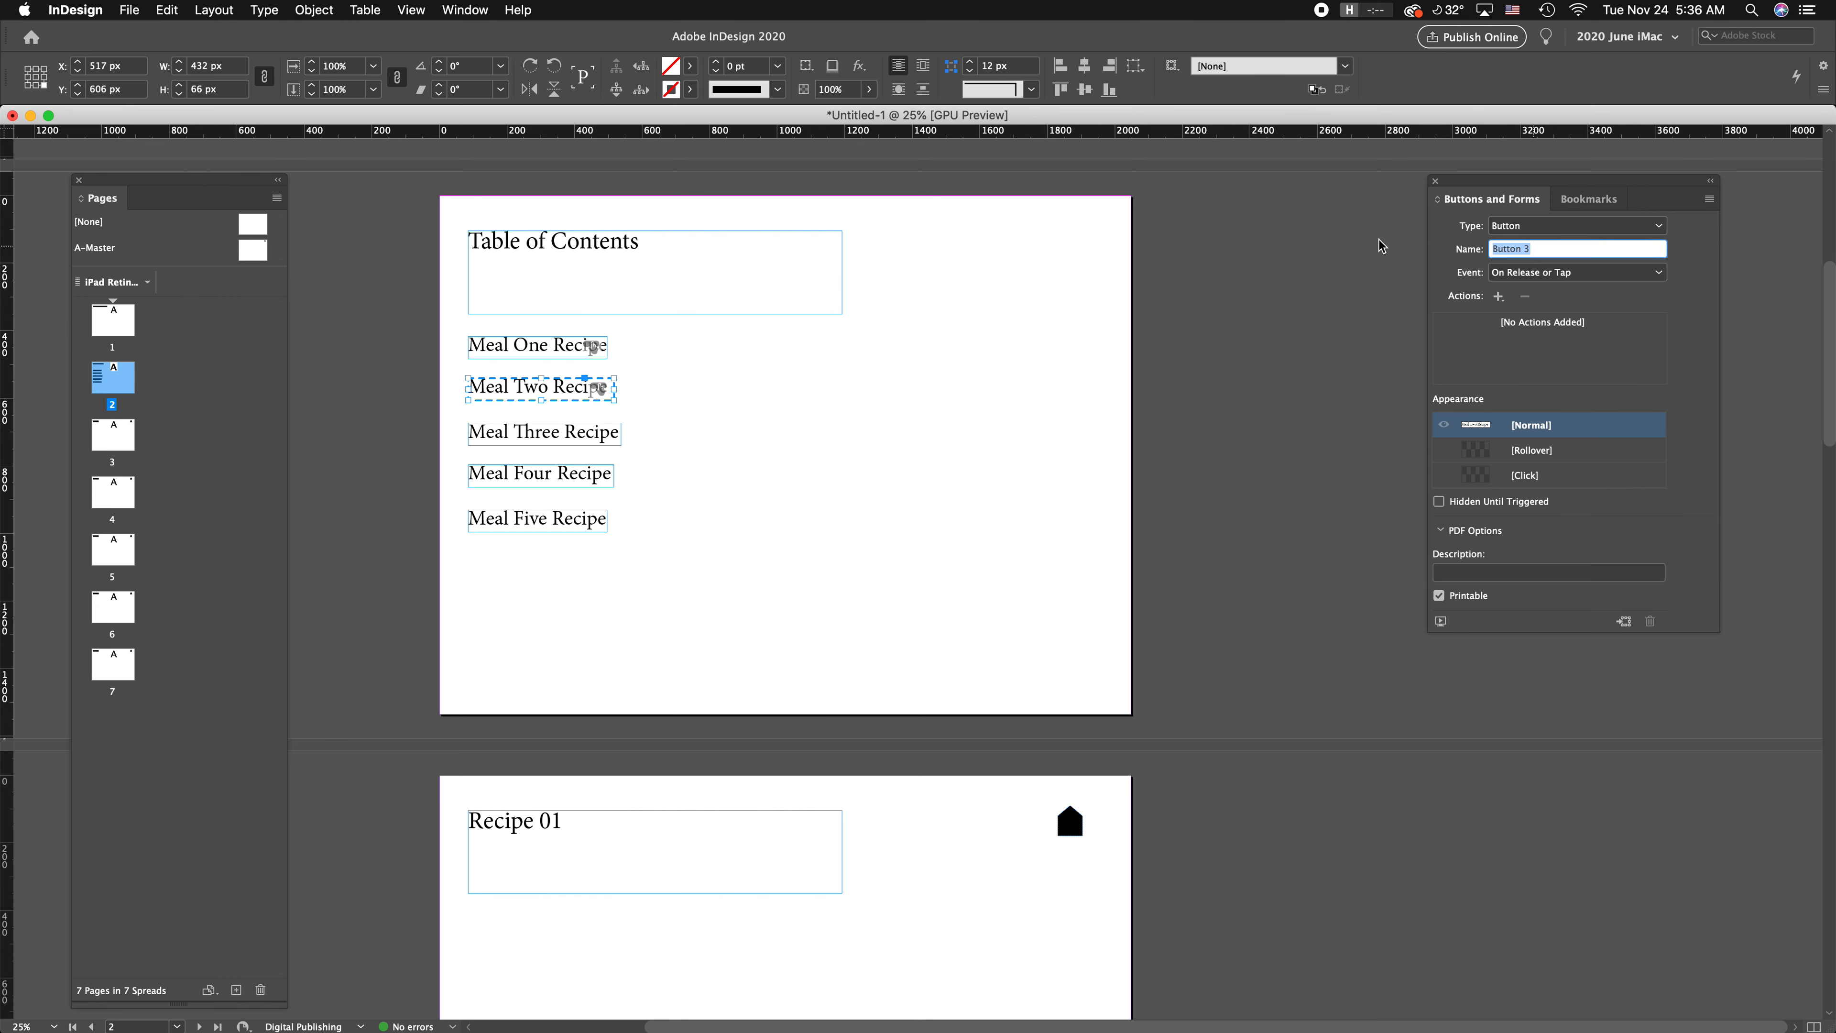
{"action": "type", "text": "Meal 02"}
Step: Give the Meal Two Recipe button a Go To Destination action that targets bookmark 02
{"action": "left_click", "coordinate": [1498, 296]}
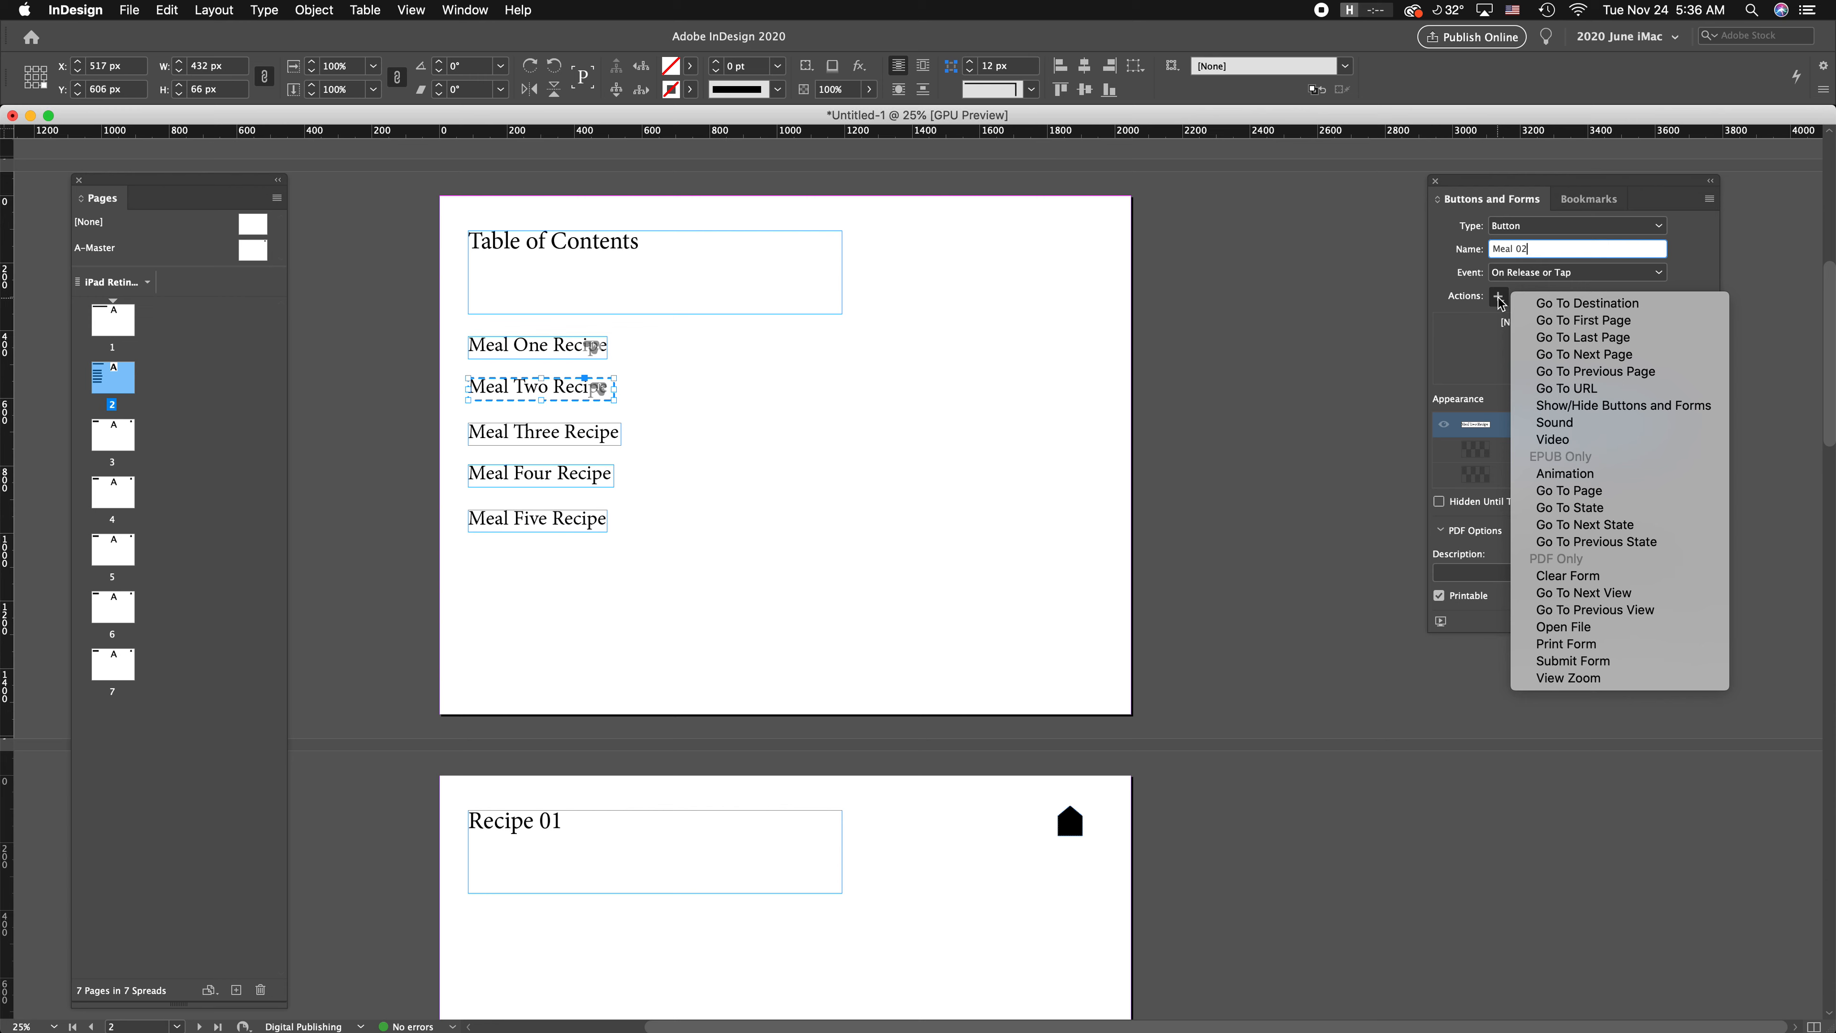
{"action": "left_click", "coordinate": [1539, 308]}
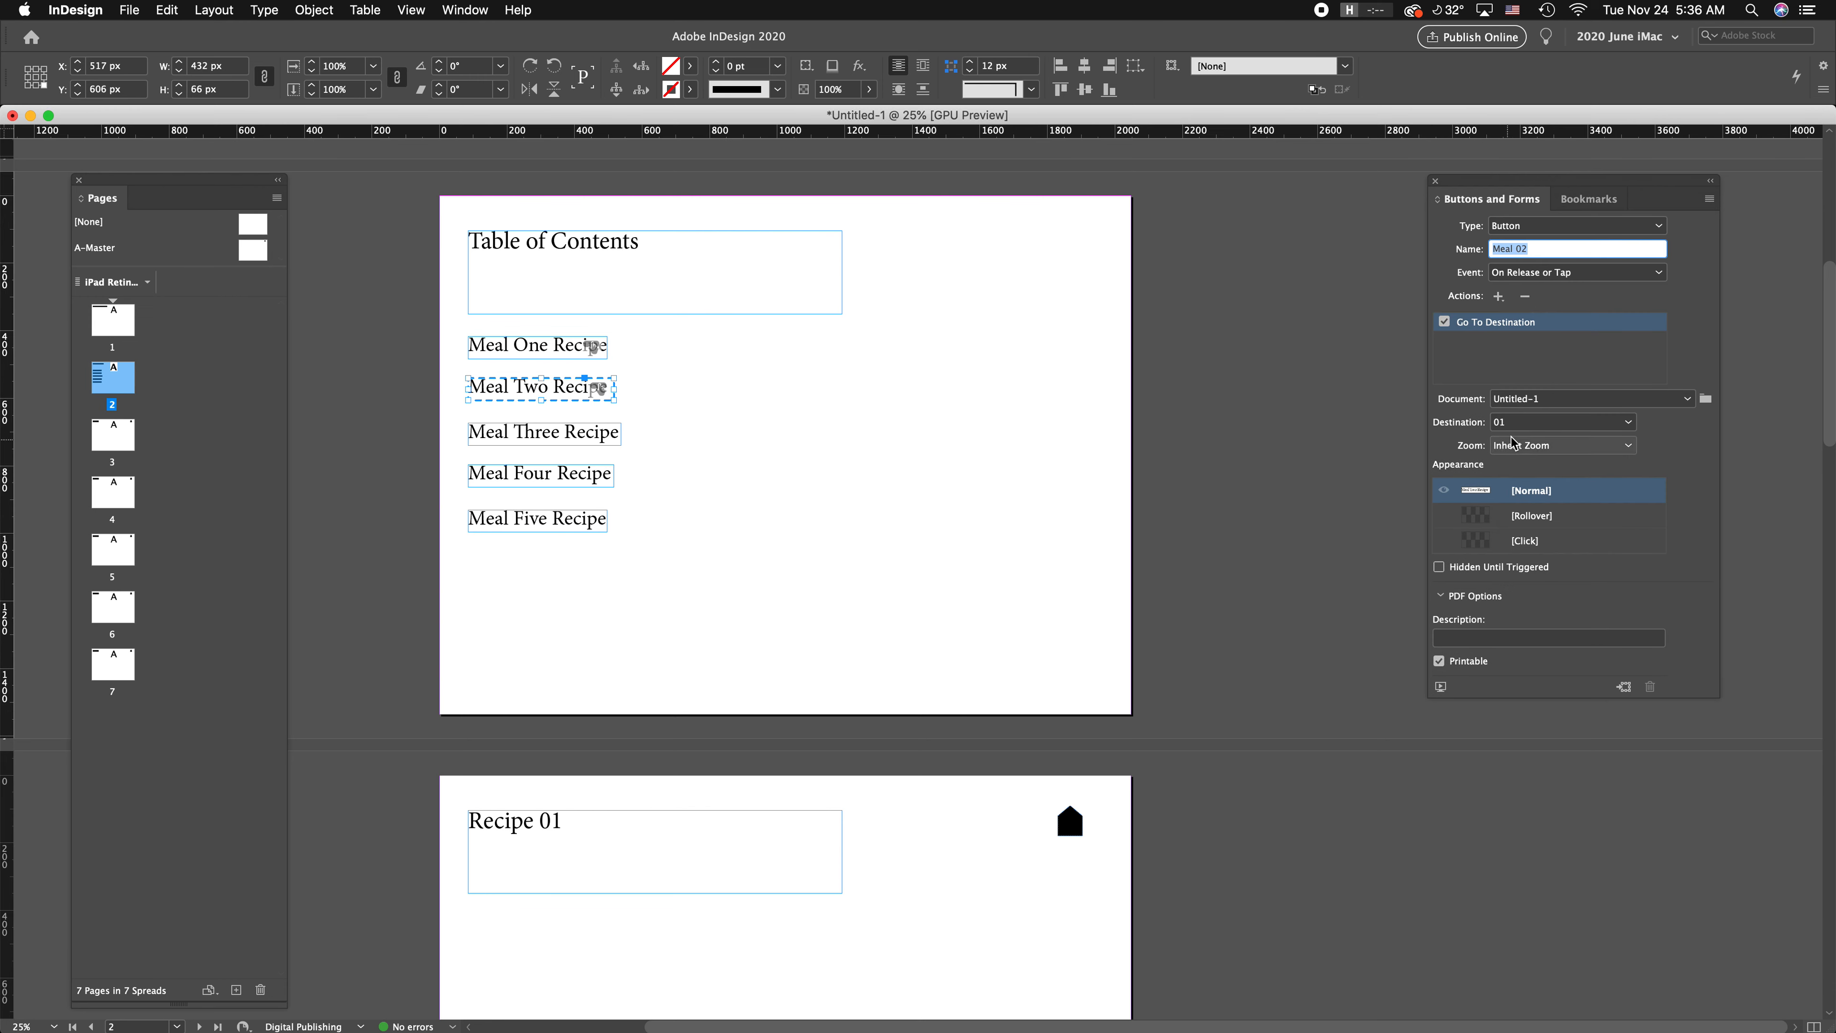
{"action": "left_click", "coordinate": [1521, 423]}
{"action": "left_click", "coordinate": [1537, 461]}
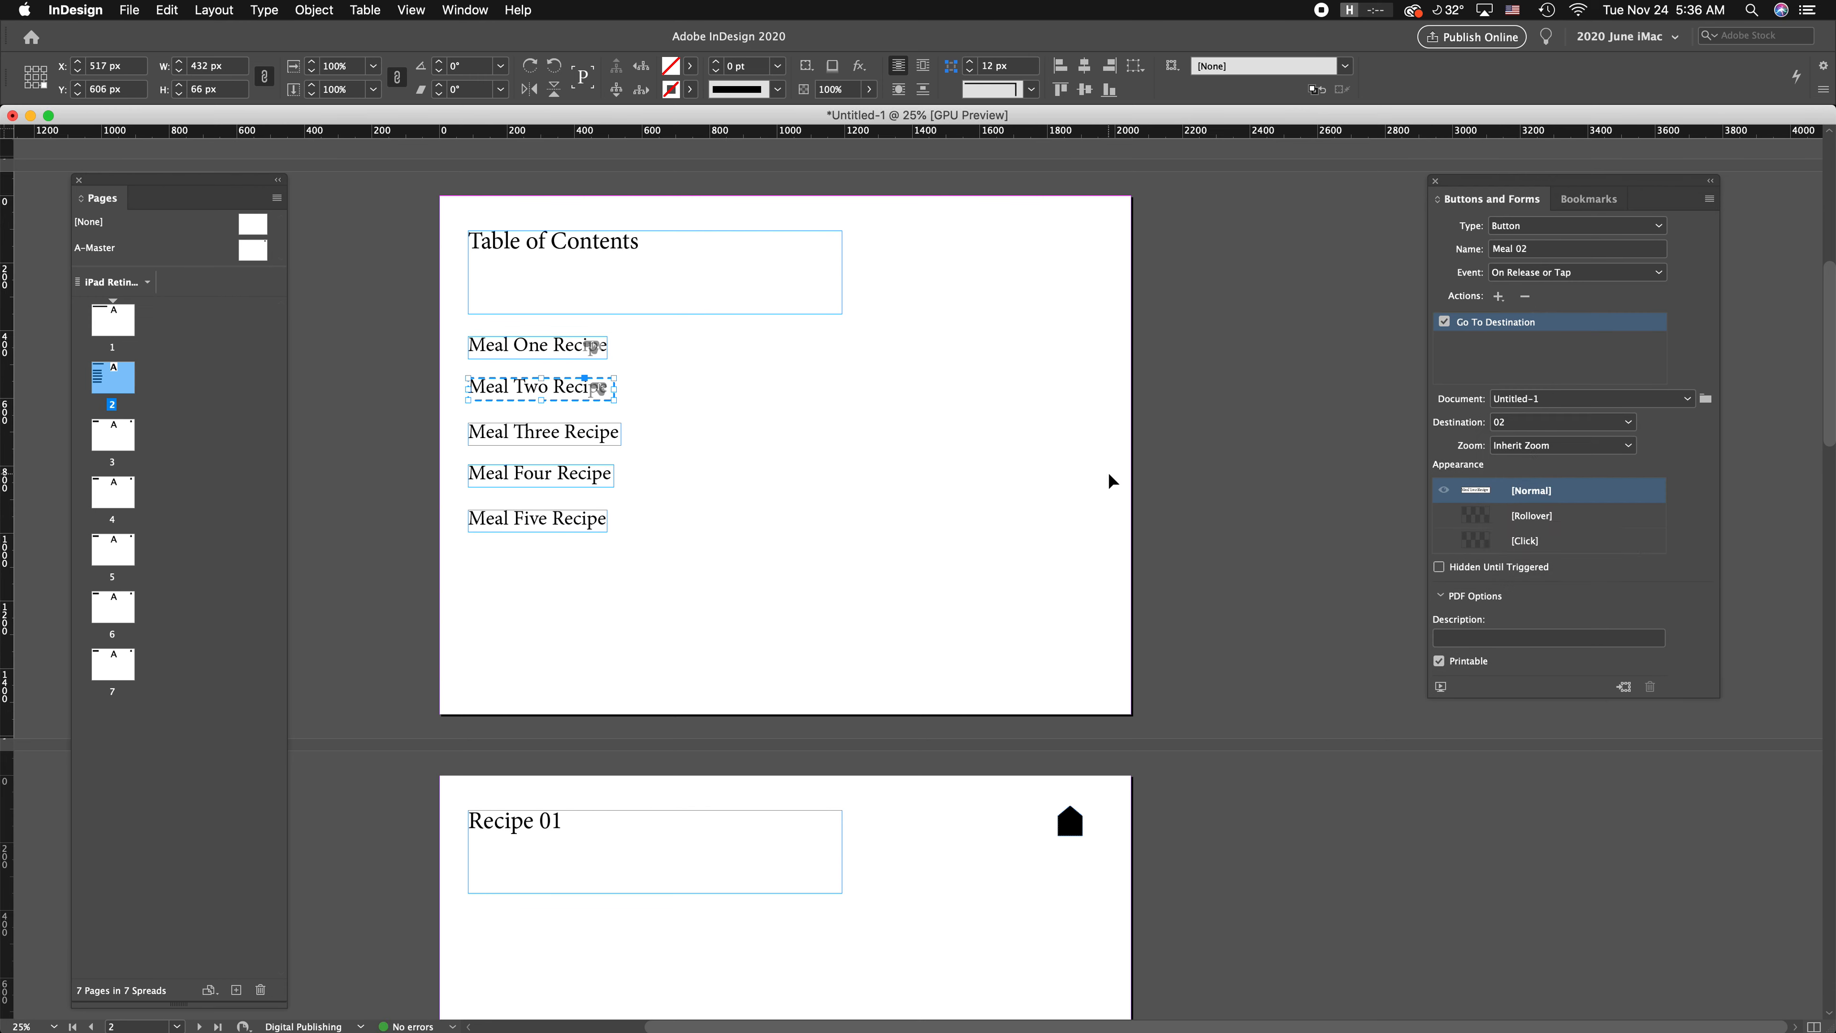
{"action": "left_click", "coordinate": [549, 410]}
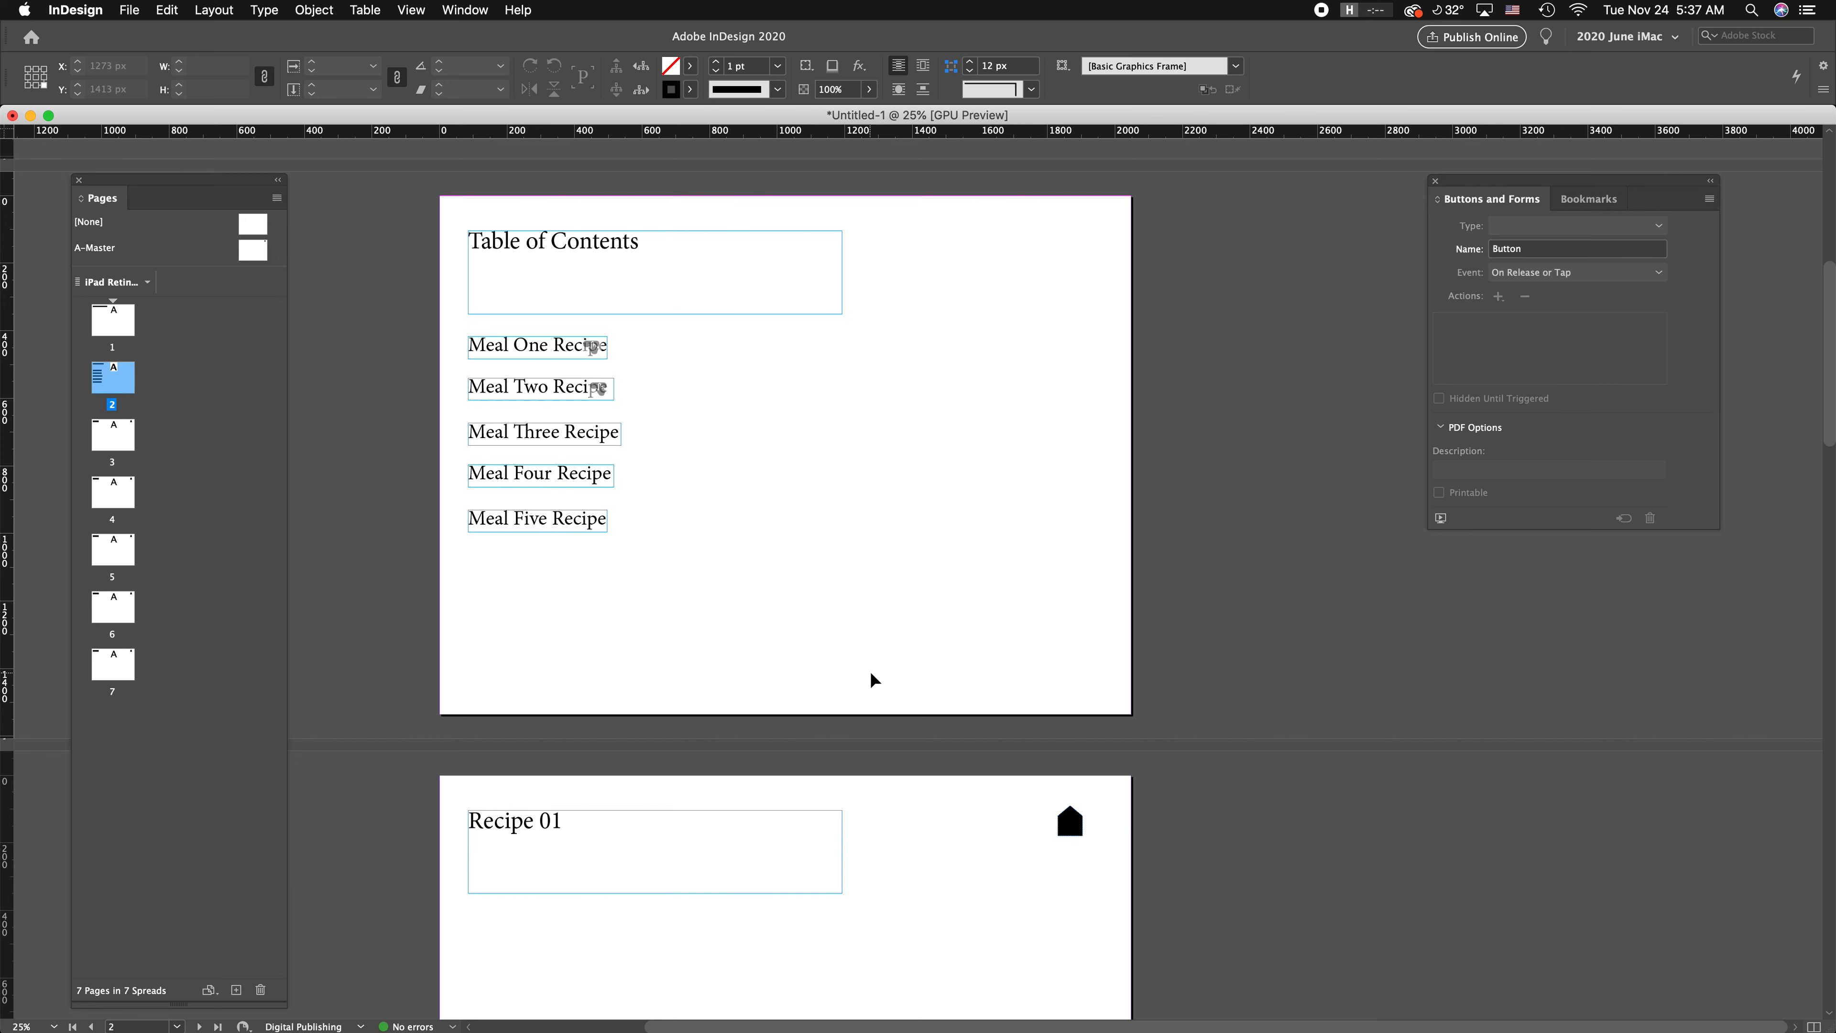
Step: Shrink the "Recipe 01" text frame on page 3 to fit more closely around its title
{"action": "scroll", "coordinate": [871, 674], "scroll_direction": "down", "scroll_amount": 2}
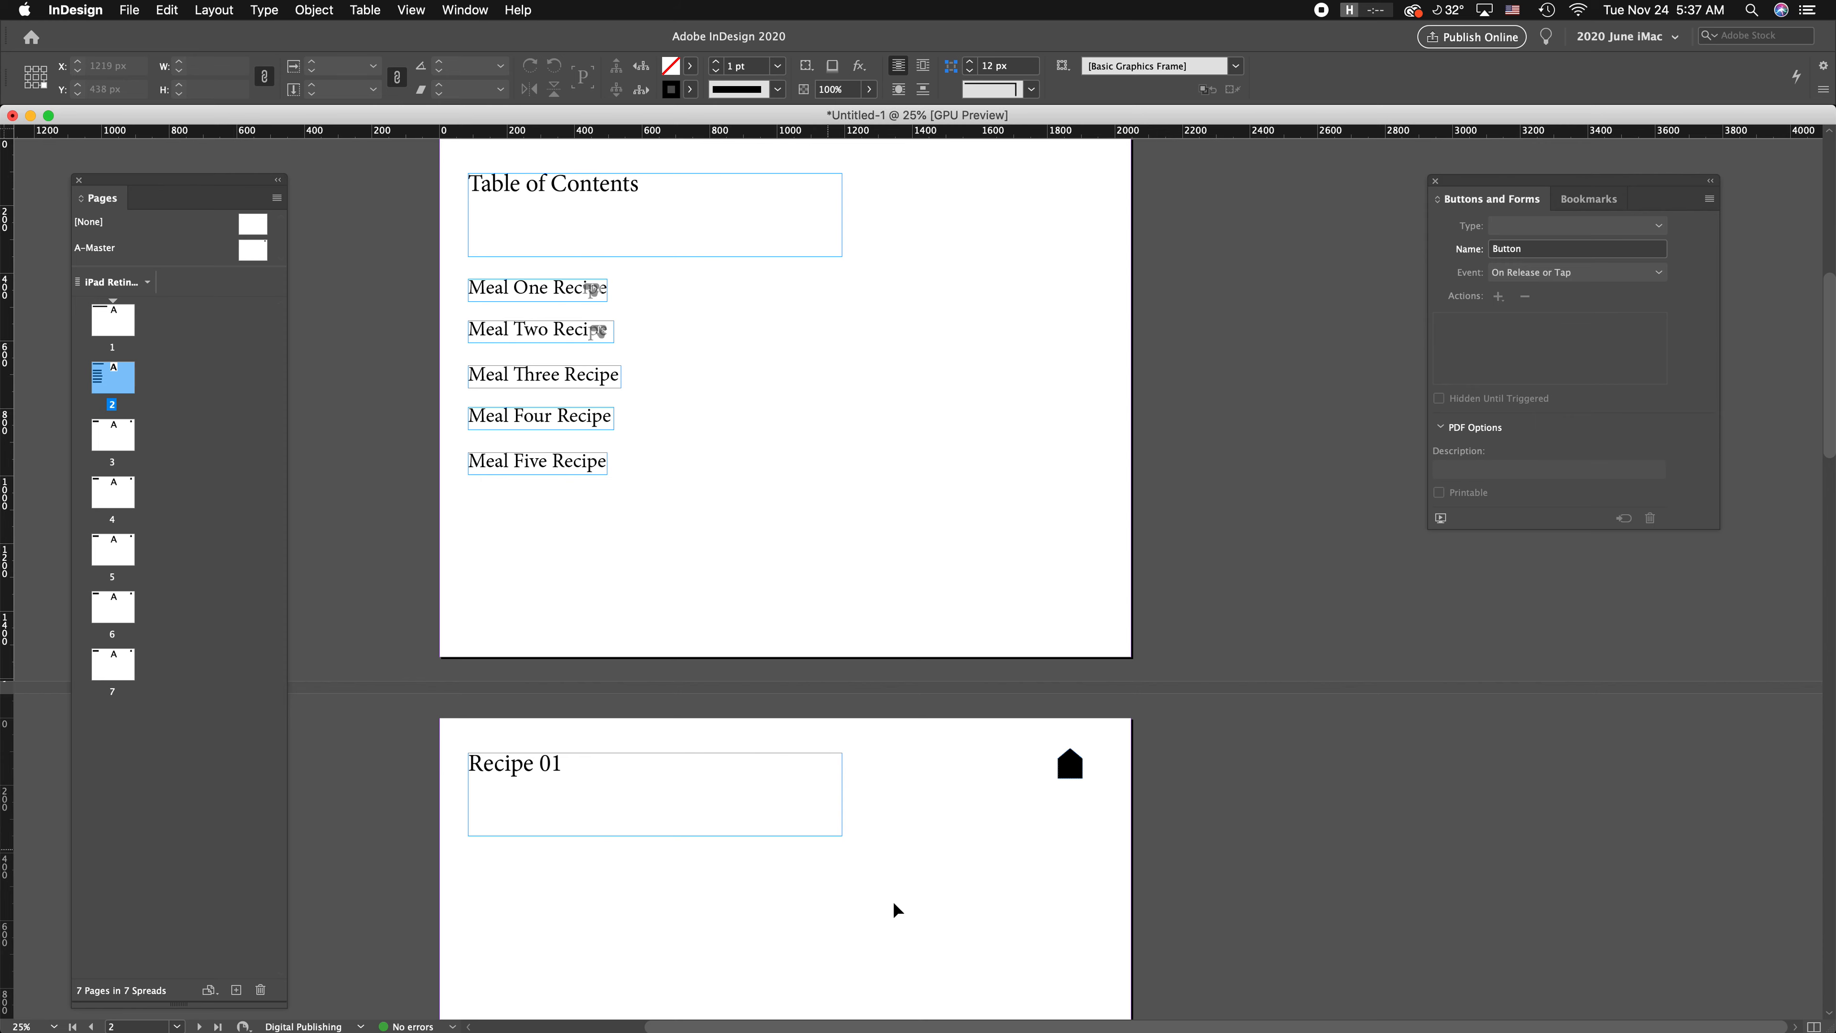
{"action": "scroll", "coordinate": [897, 904], "scroll_direction": "down", "scroll_amount": 5}
{"action": "left_click", "coordinate": [738, 646]}
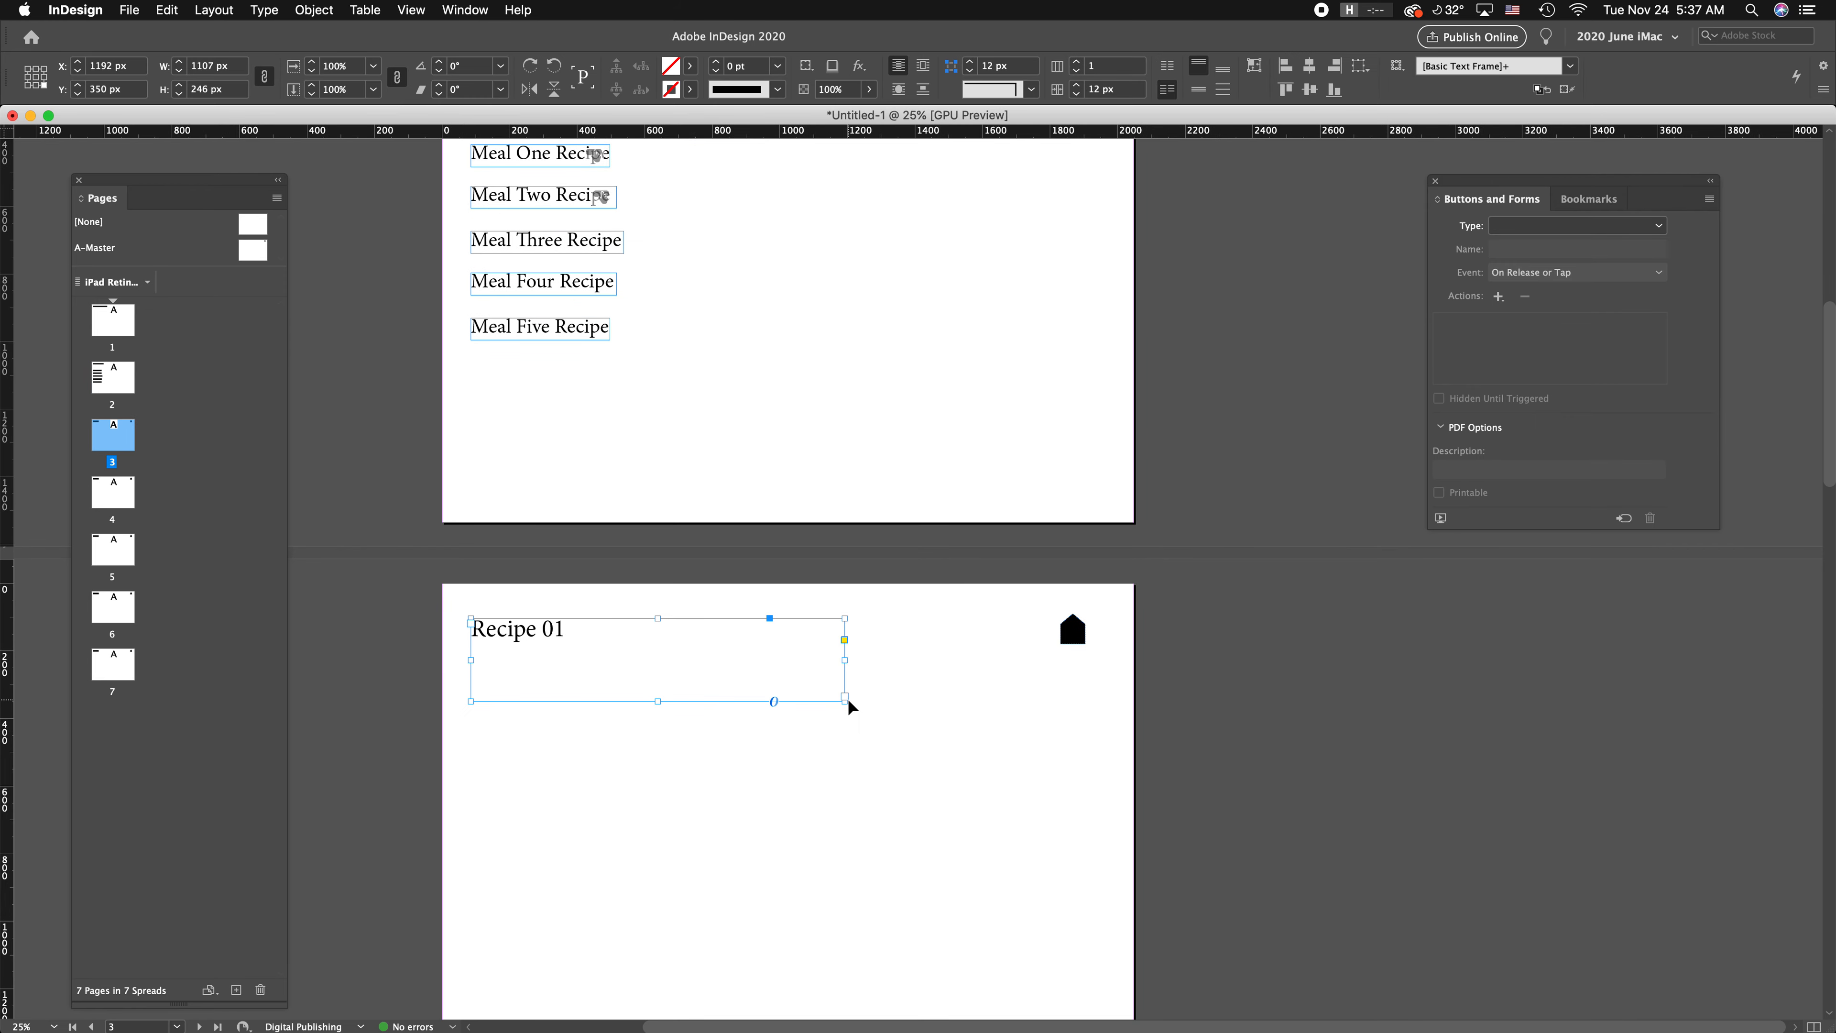
{"action": "left_click_drag", "start_coordinate": [844, 700], "coordinate": [661, 653]}
{"action": "left_click", "coordinate": [806, 752]}
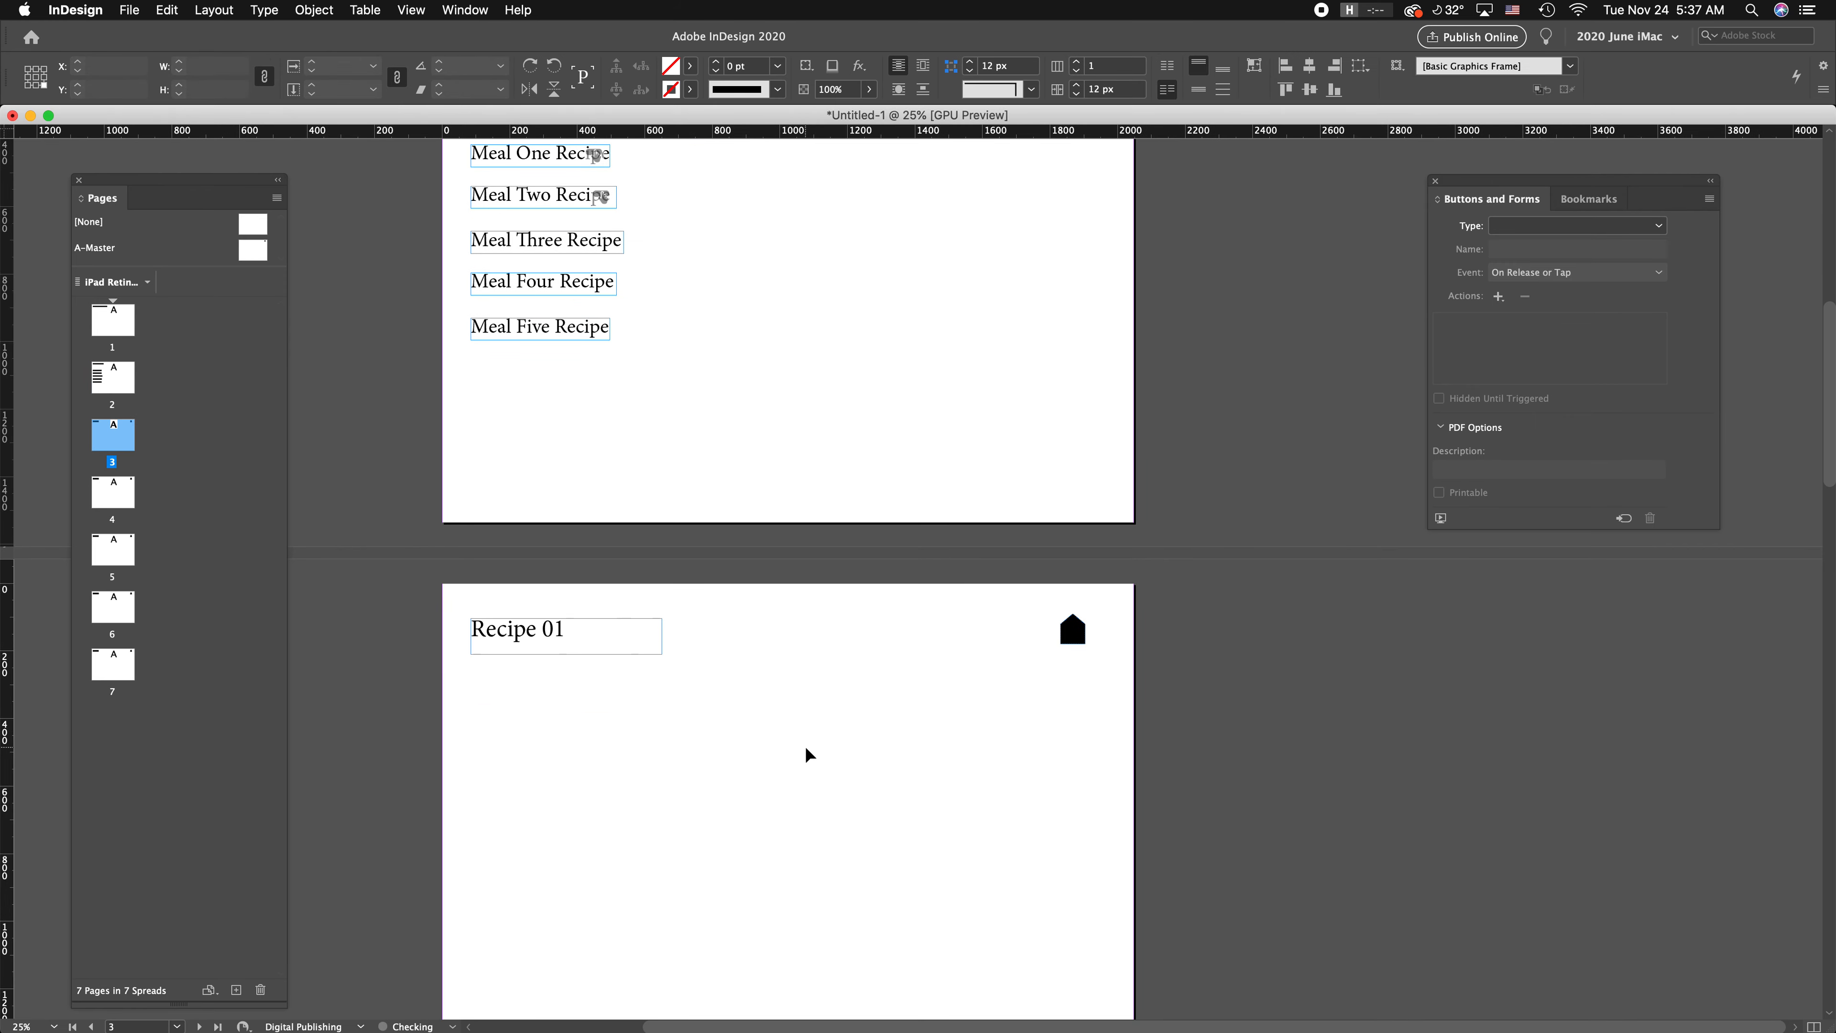
Step: Rearrange the document window and floating panels so the pizza image files on the desktop are exposed
{"action": "left_click_drag", "start_coordinate": [9, 114], "coordinate": [616, 119]}
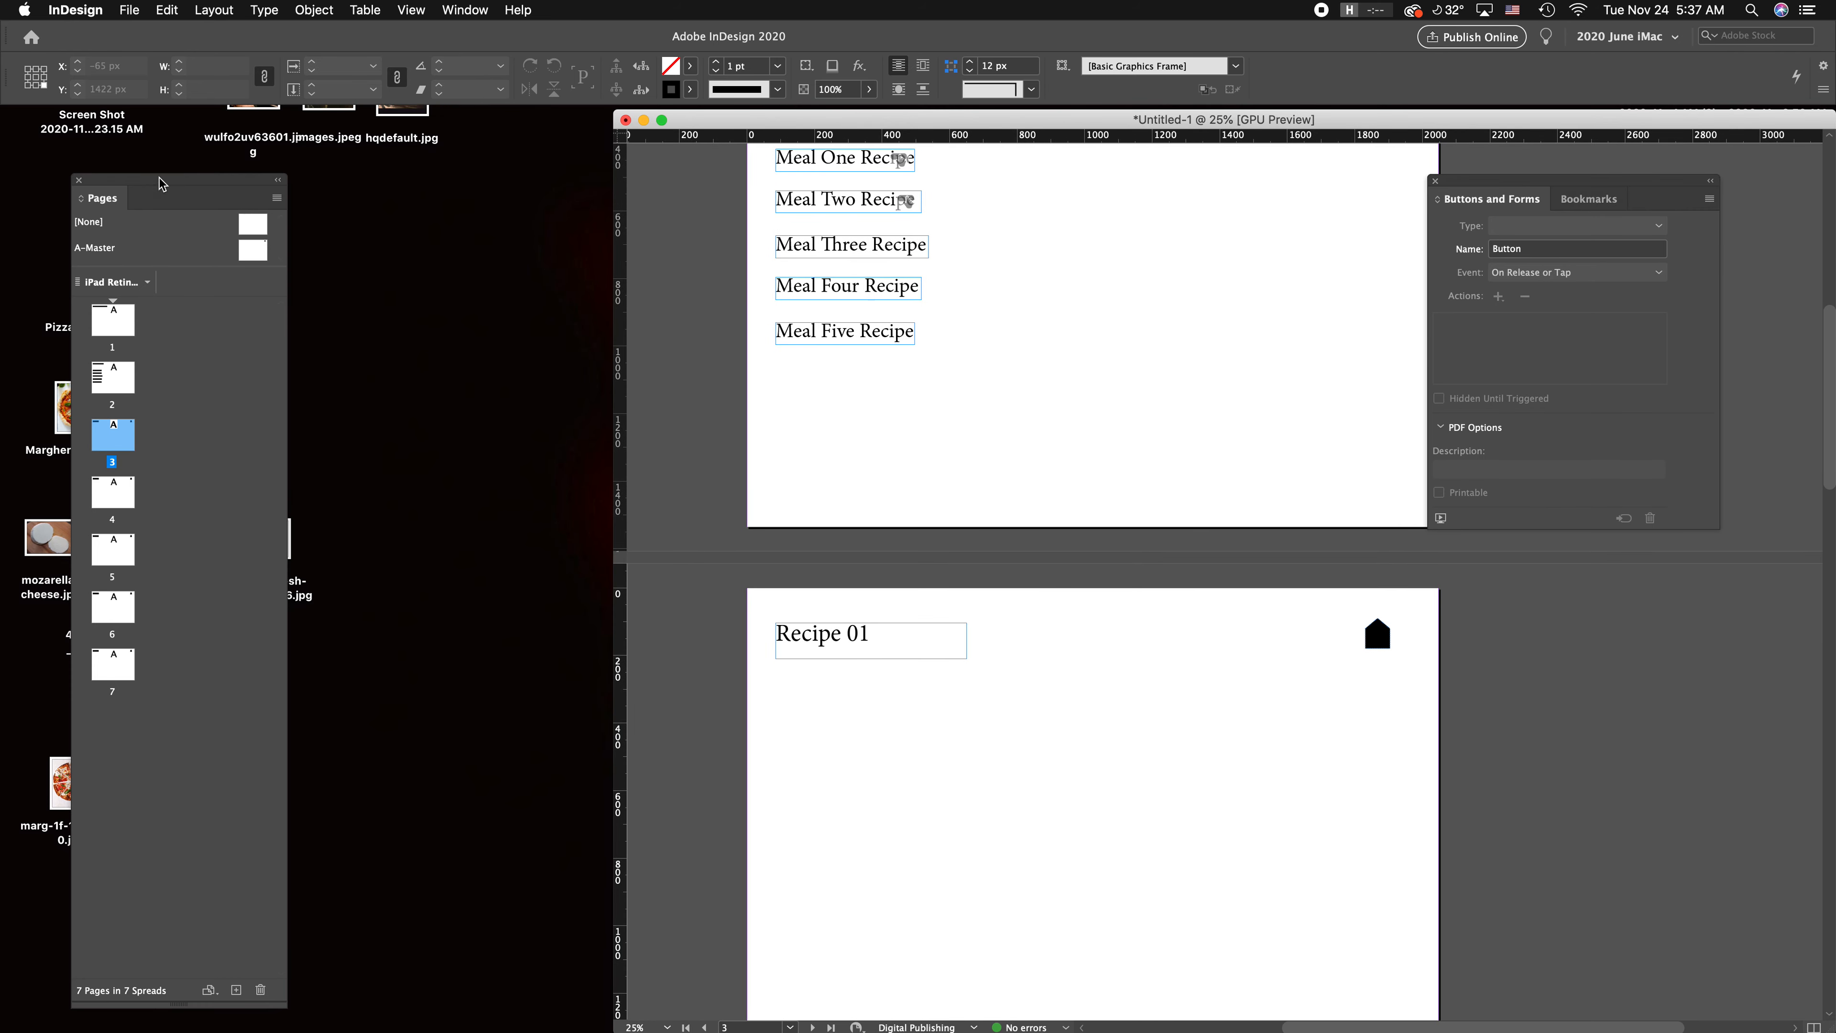
{"action": "left_click_drag", "start_coordinate": [159, 182], "coordinate": [0, 217]}
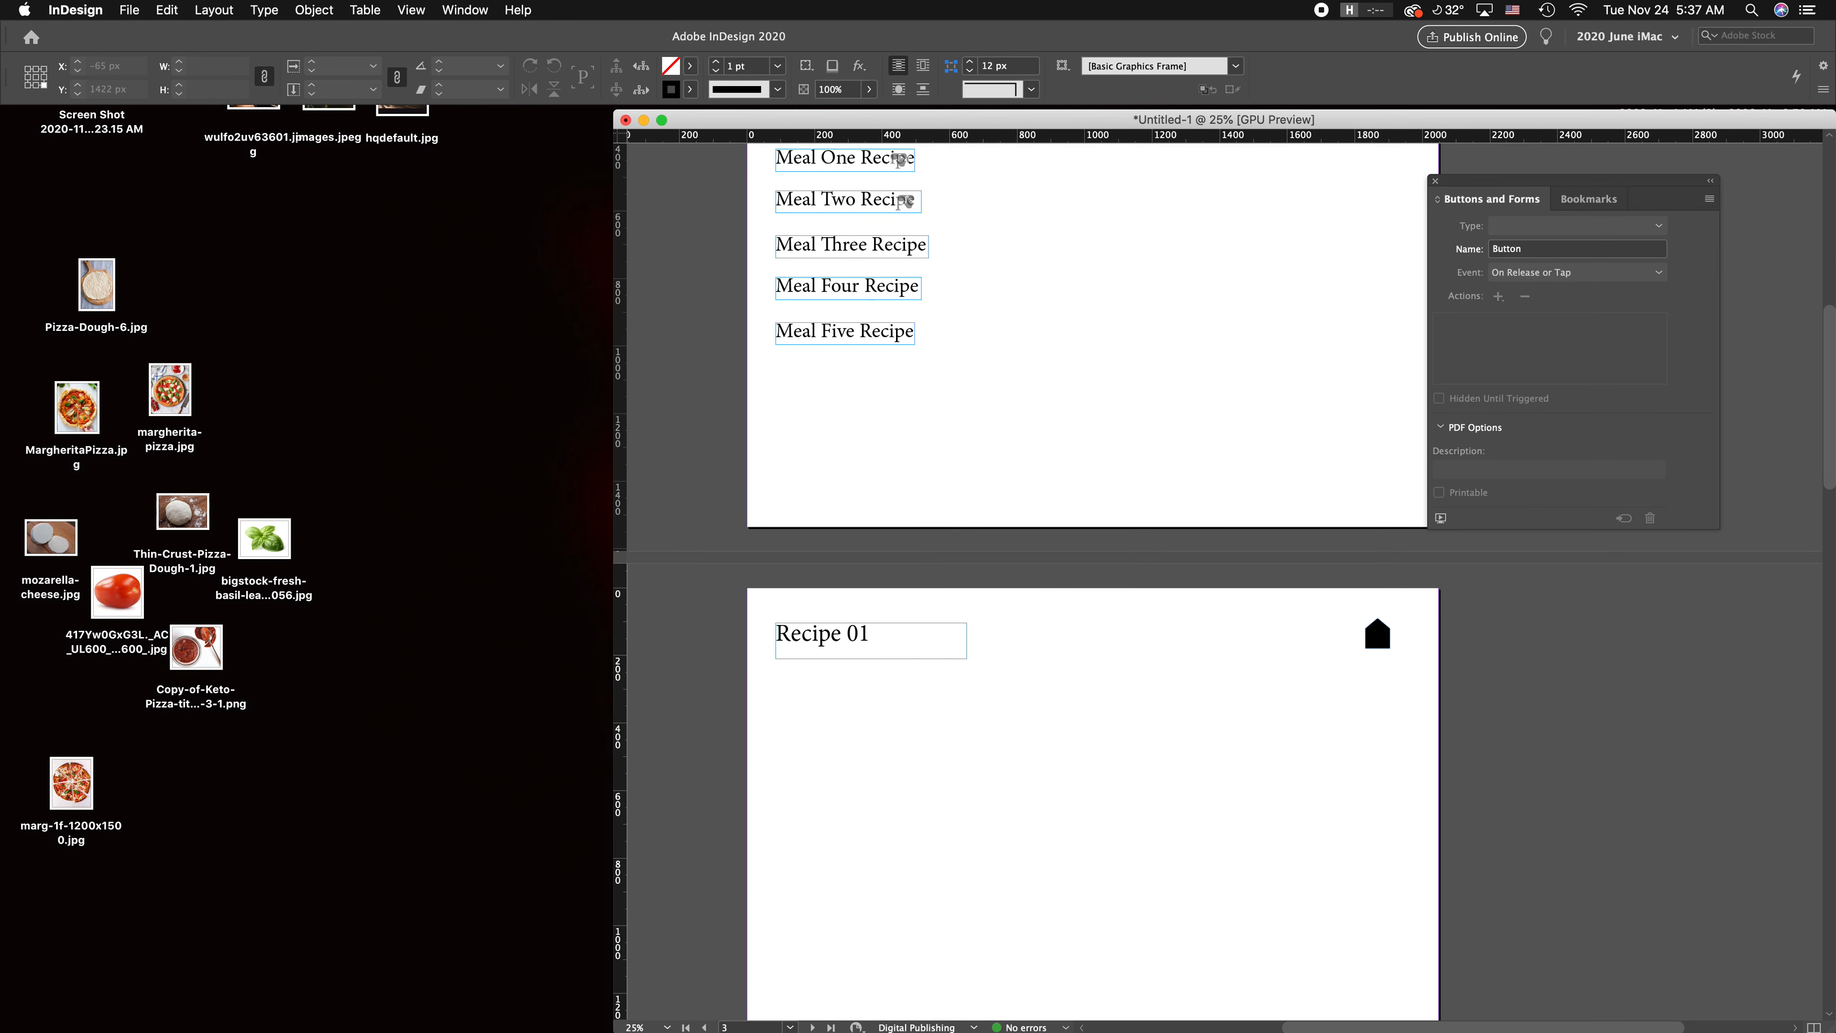
{"action": "left_click", "coordinate": [454, 471]}
{"action": "left_click_drag", "start_coordinate": [1052, 123], "coordinate": [750, 130]}
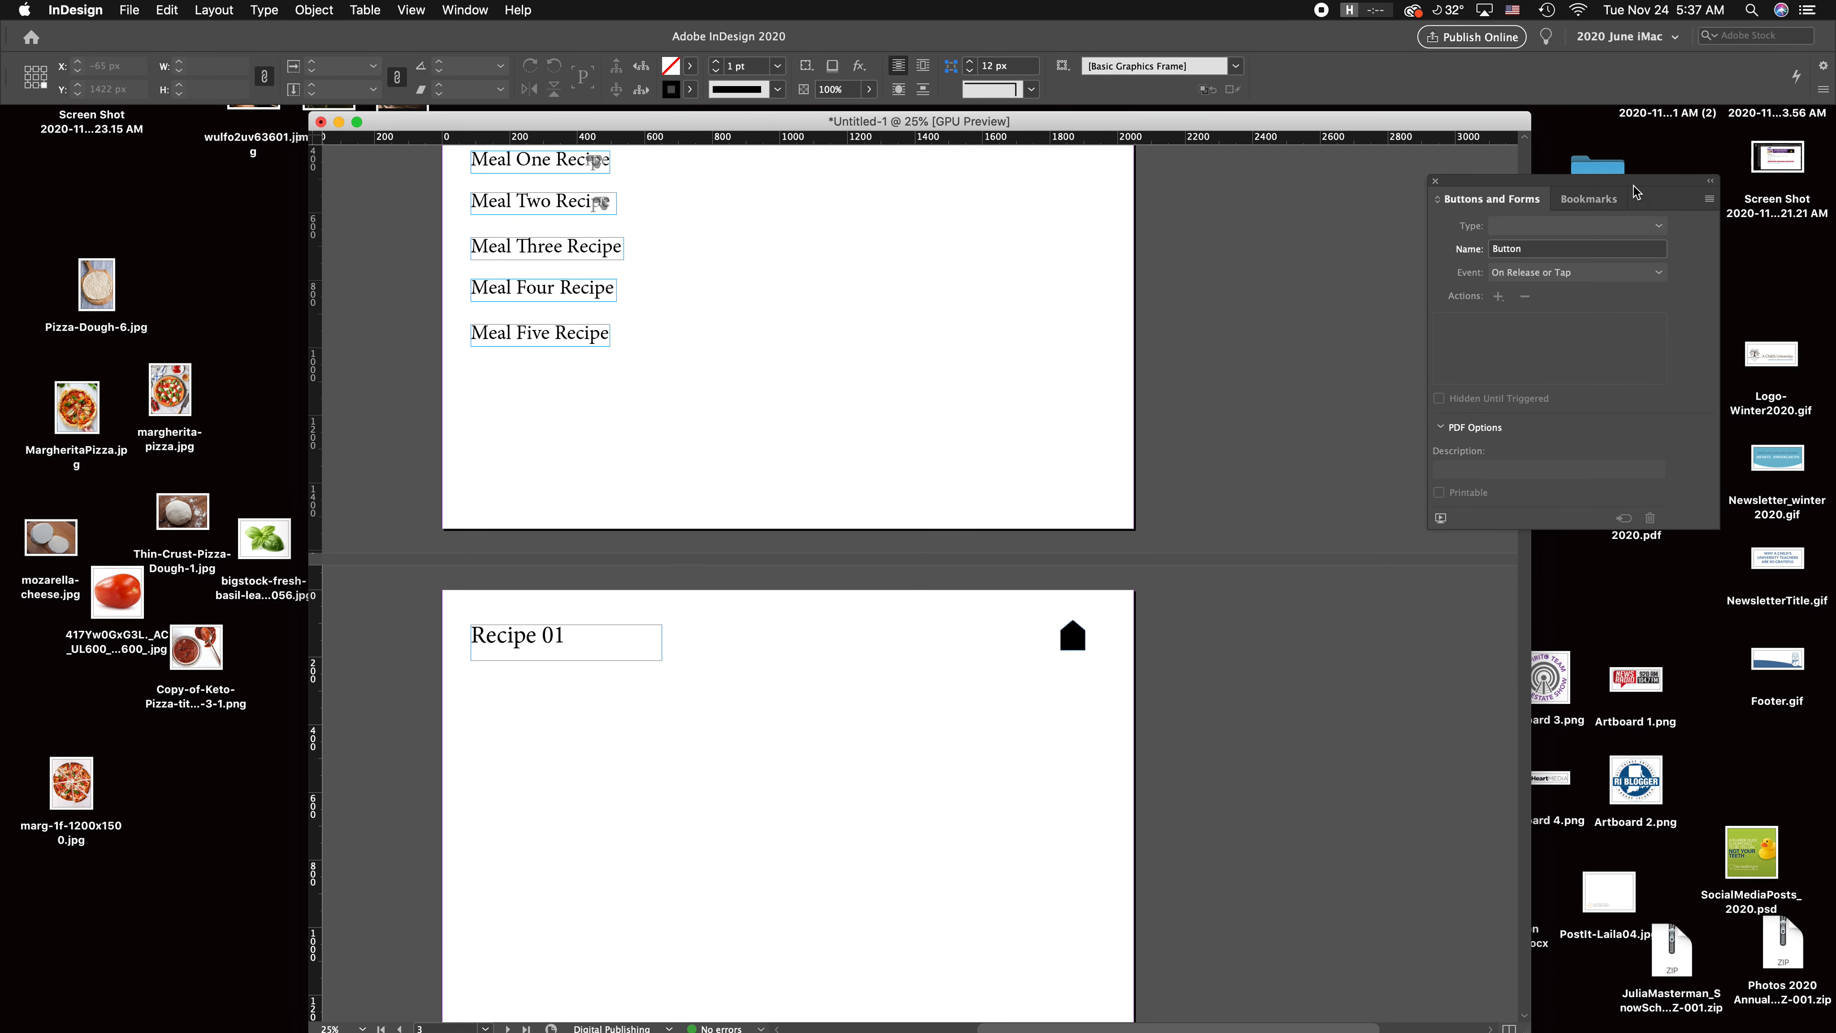
{"action": "left_click_drag", "start_coordinate": [1645, 188], "coordinate": [1708, 154]}
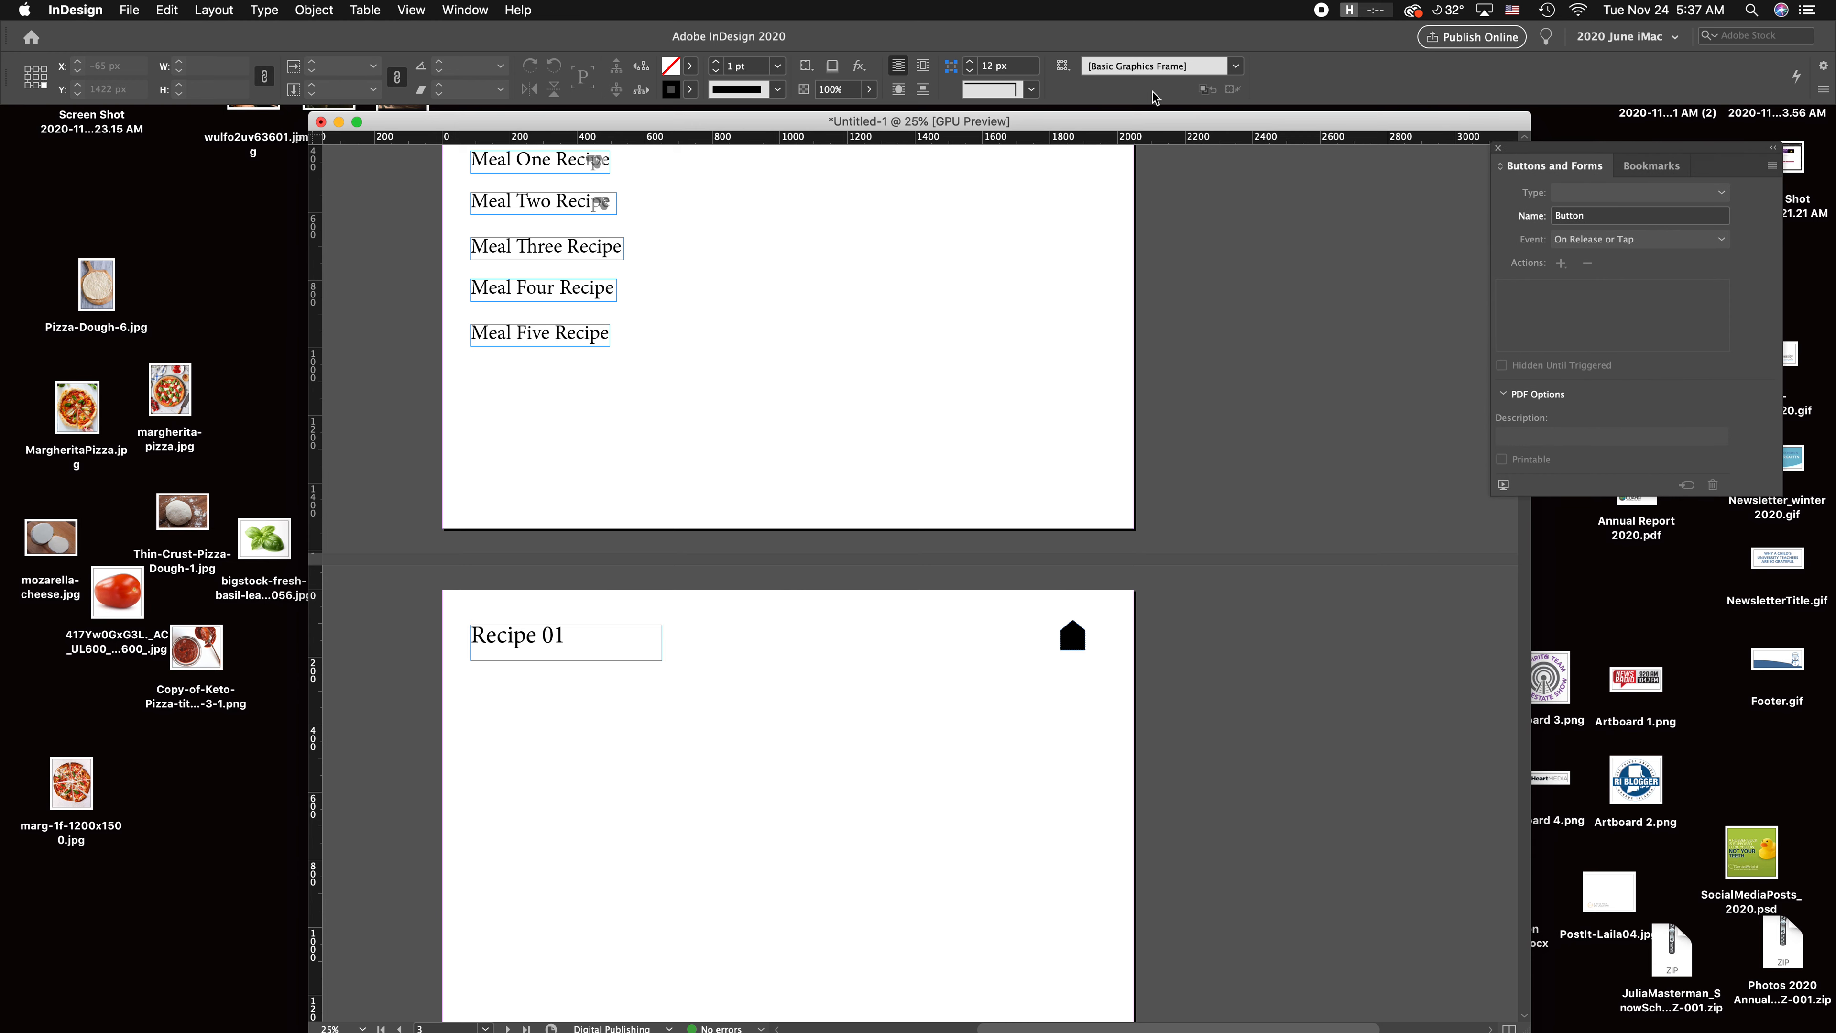
{"action": "left_click_drag", "start_coordinate": [1195, 119], "coordinate": [1381, 120]}
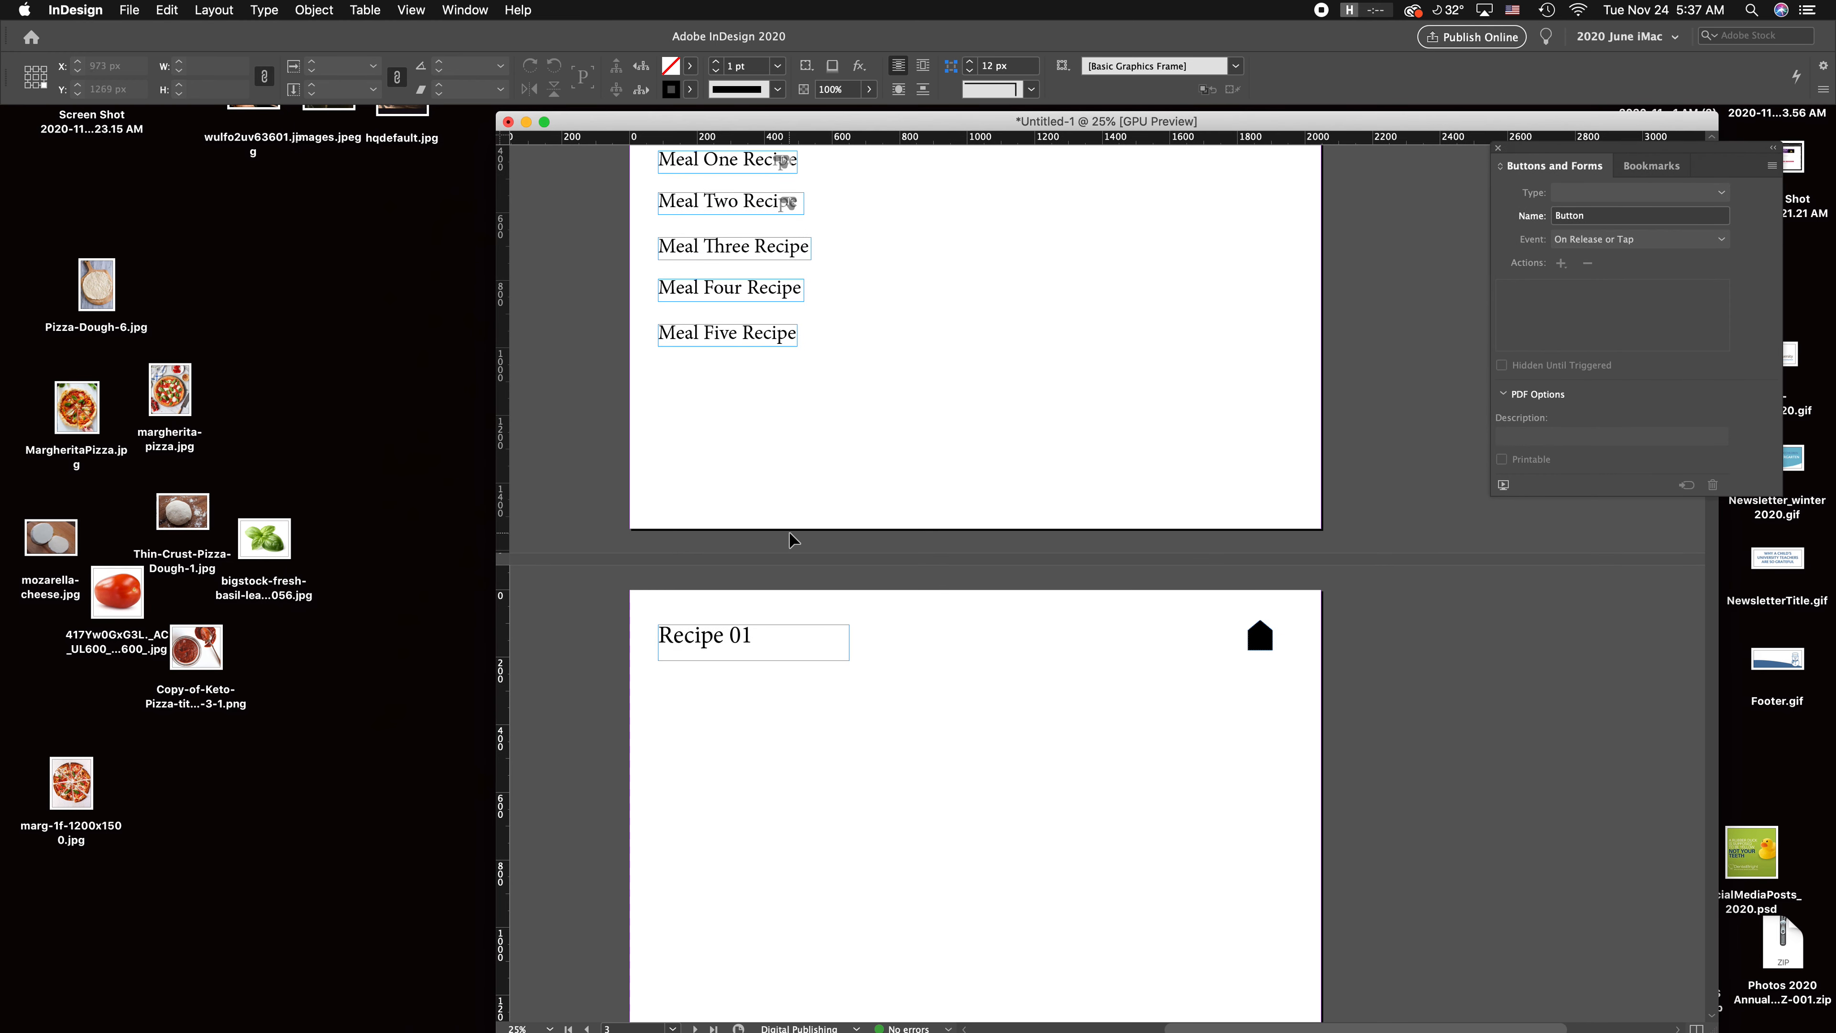
Step: Place Pizza-Dough-6.jpg from the desktop at full size below the Recipe 01 title, near the page's left side
{"action": "left_click", "coordinate": [449, 215]}
{"action": "left_click", "coordinate": [106, 295]}
{"action": "left_click_drag", "start_coordinate": [100, 292], "coordinate": [931, 831]}
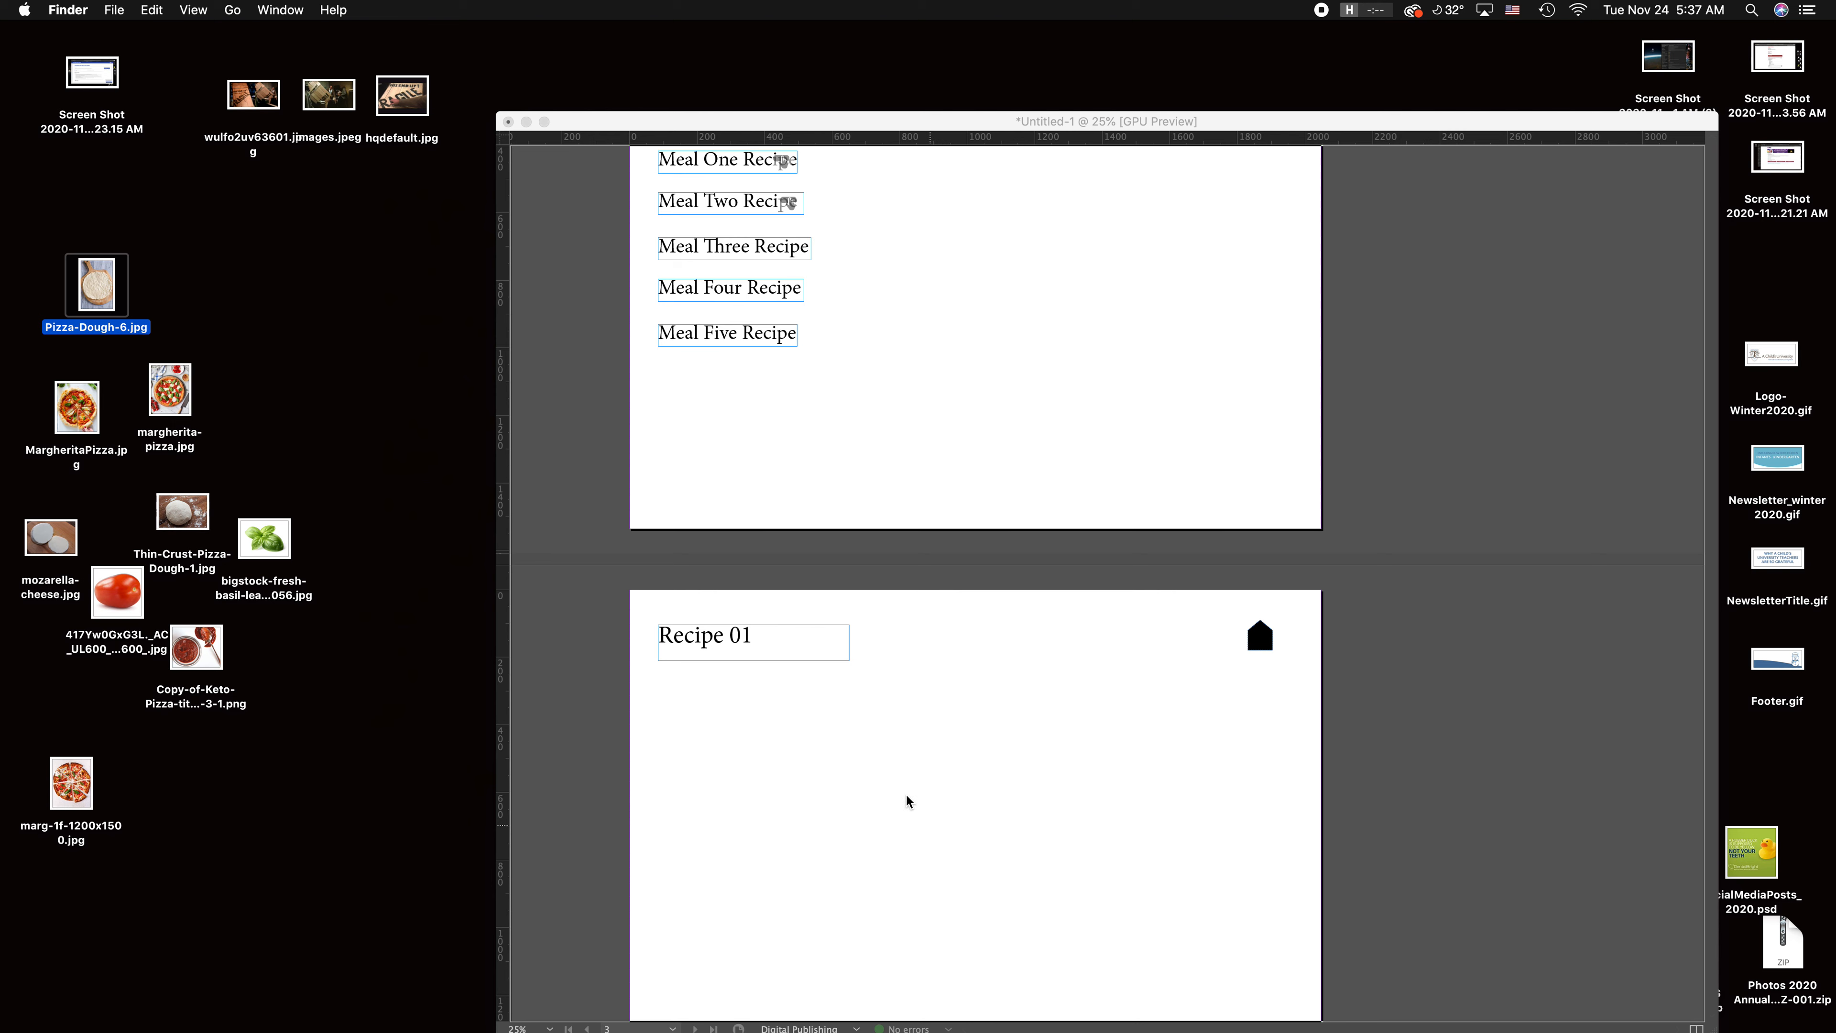
{"action": "left_click", "coordinate": [897, 735]}
{"action": "left_click_drag", "start_coordinate": [1100, 824], "coordinate": [895, 811]}
Step: Place margherita-pizza.jpg on the Recipe 01 page at about 801 by 1024 px and move it over the dough image
{"action": "left_click", "coordinate": [265, 320]}
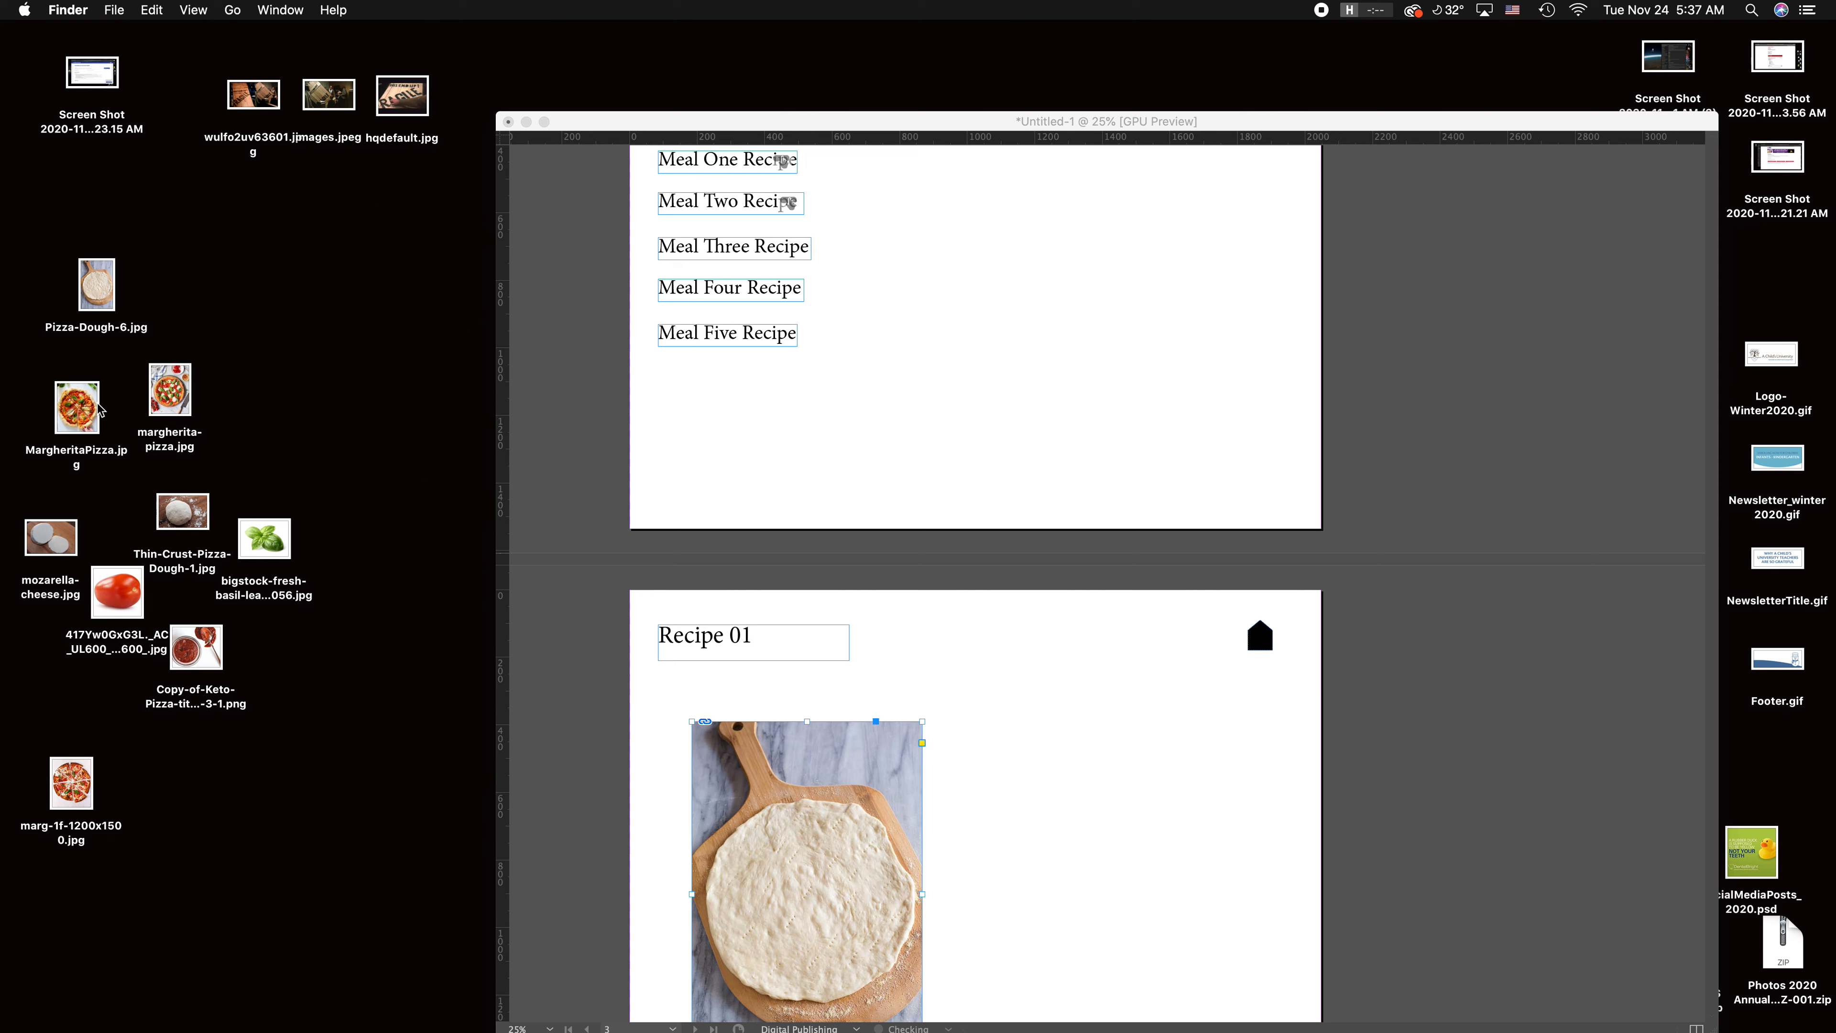
{"action": "left_click_drag", "start_coordinate": [187, 398], "coordinate": [1065, 771]}
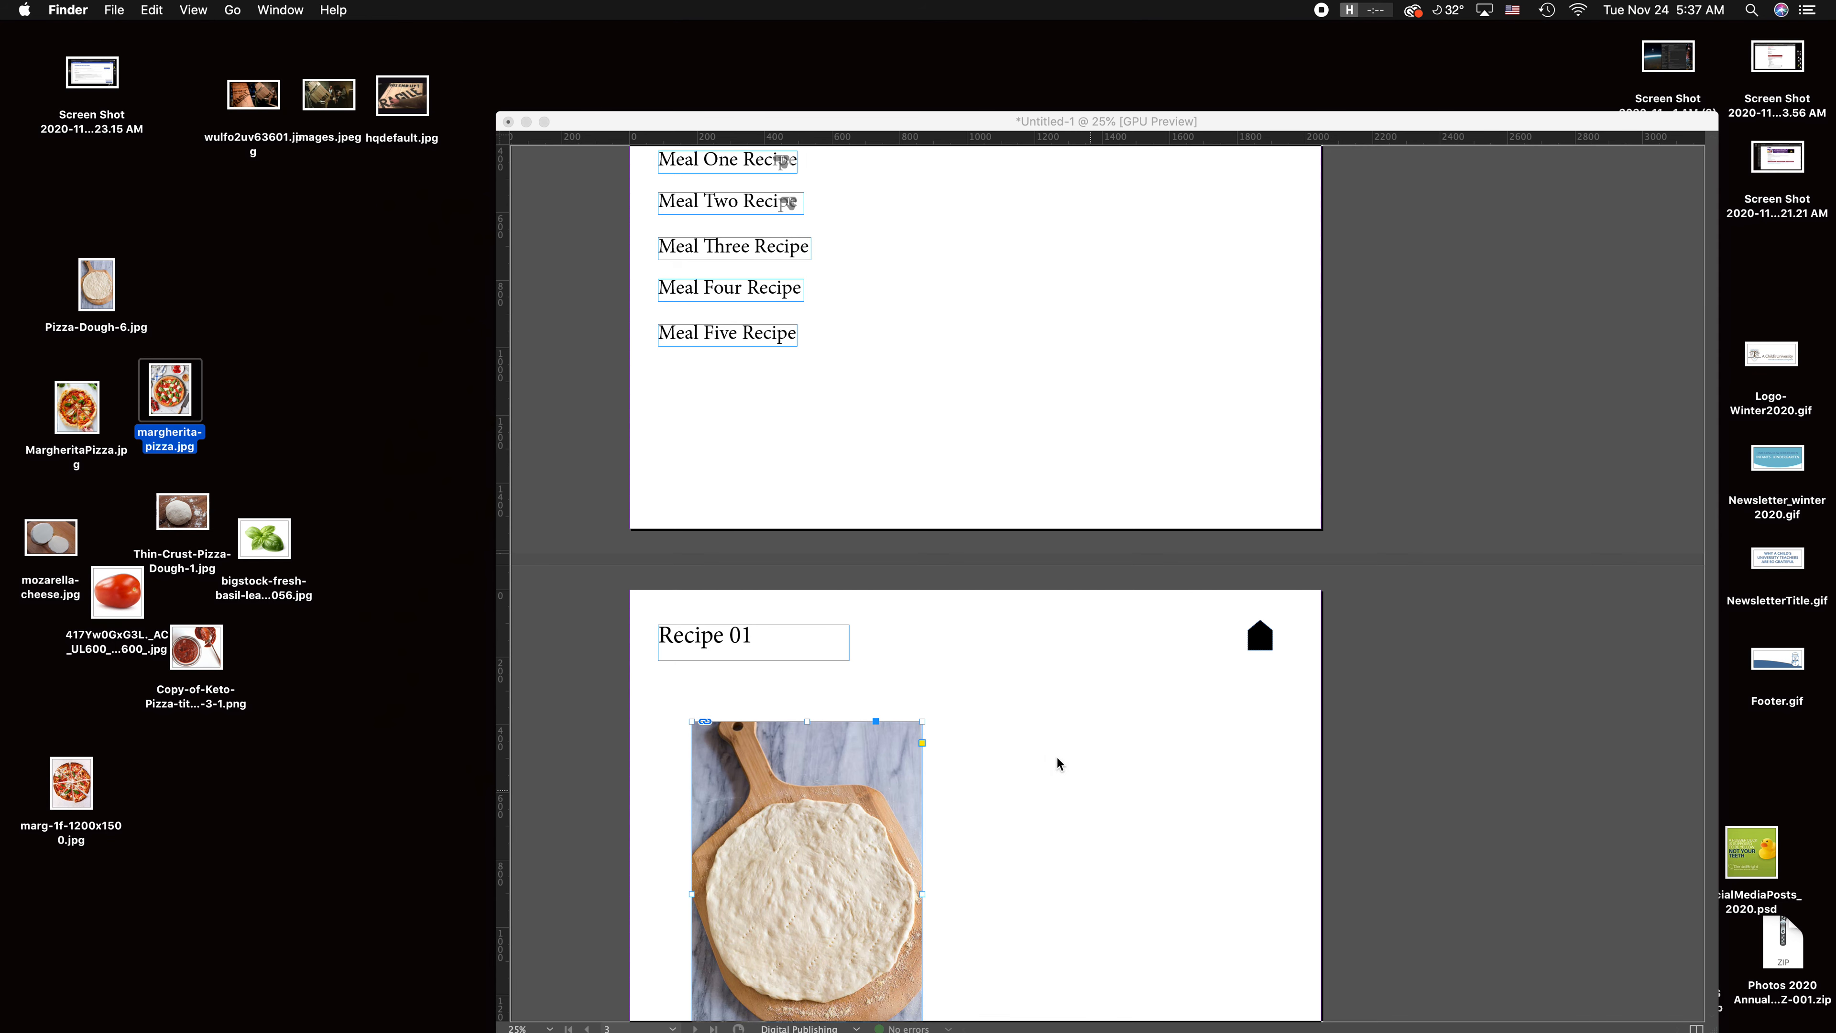
{"action": "left_click", "coordinate": [990, 727]}
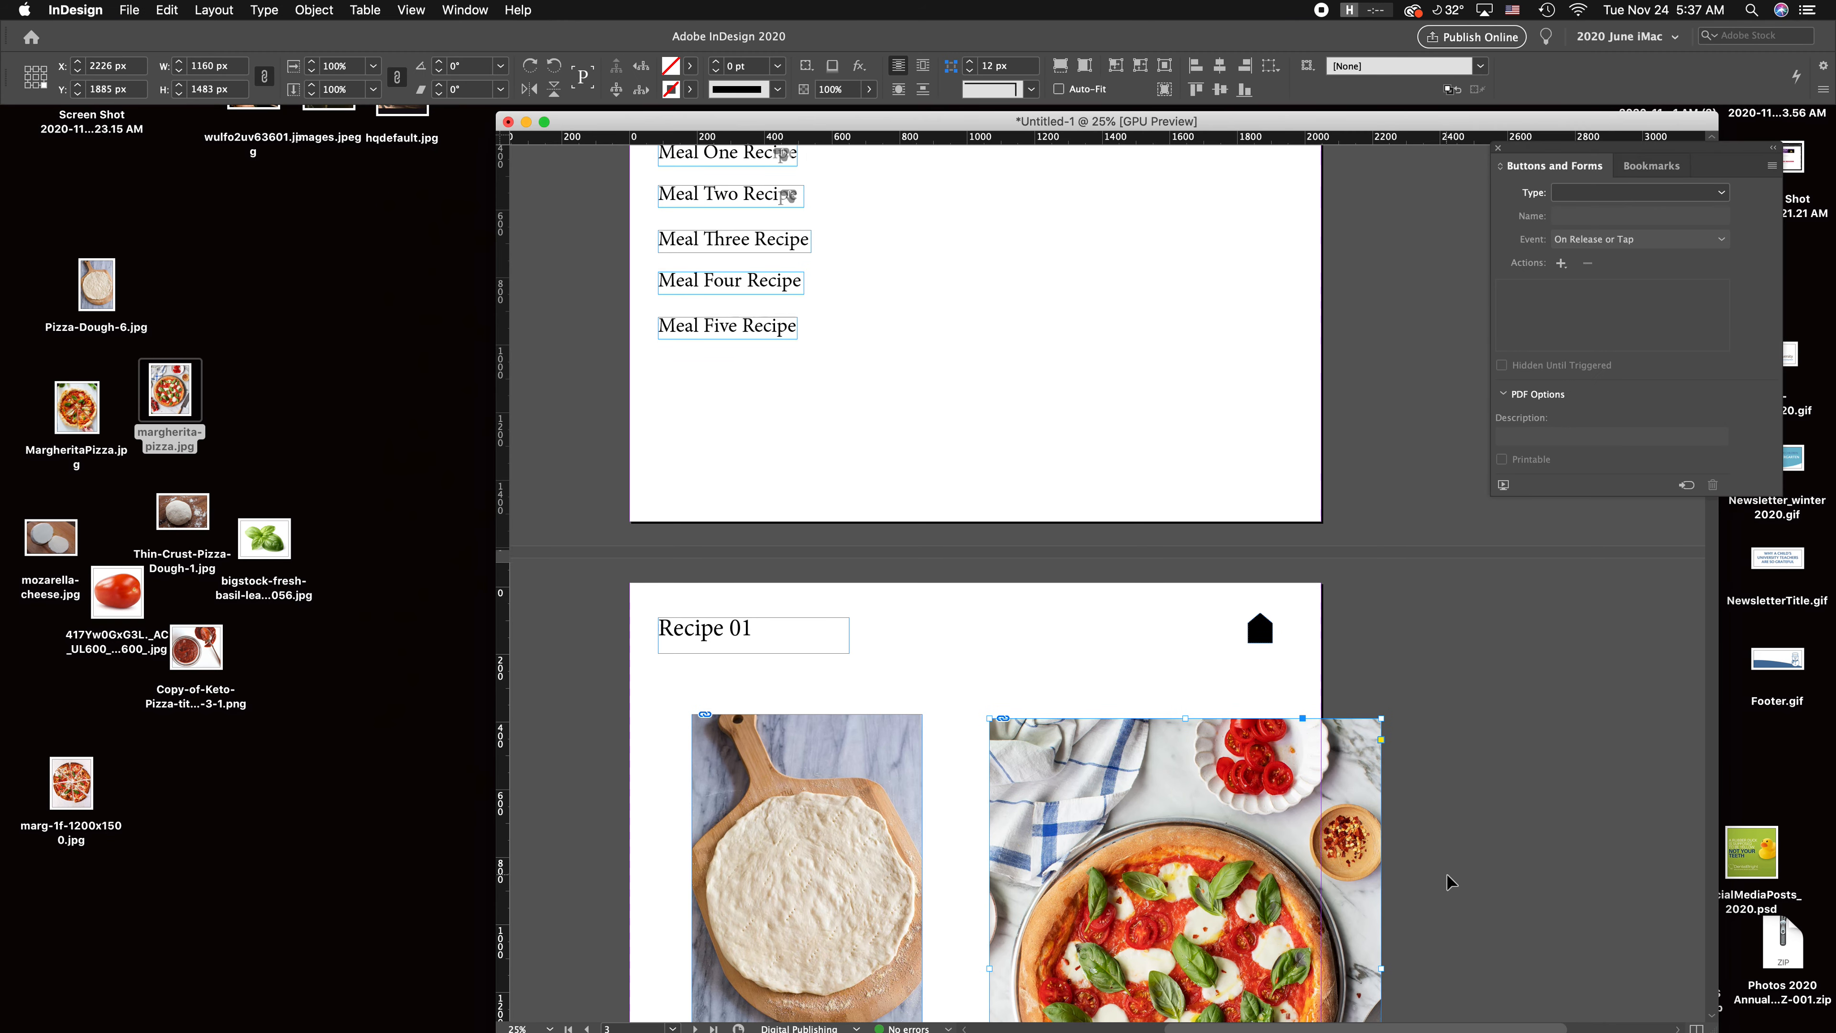
{"action": "scroll", "coordinate": [1446, 878], "scroll_direction": "down", "scroll_amount": 3}
{"action": "key", "text": "super+z"}
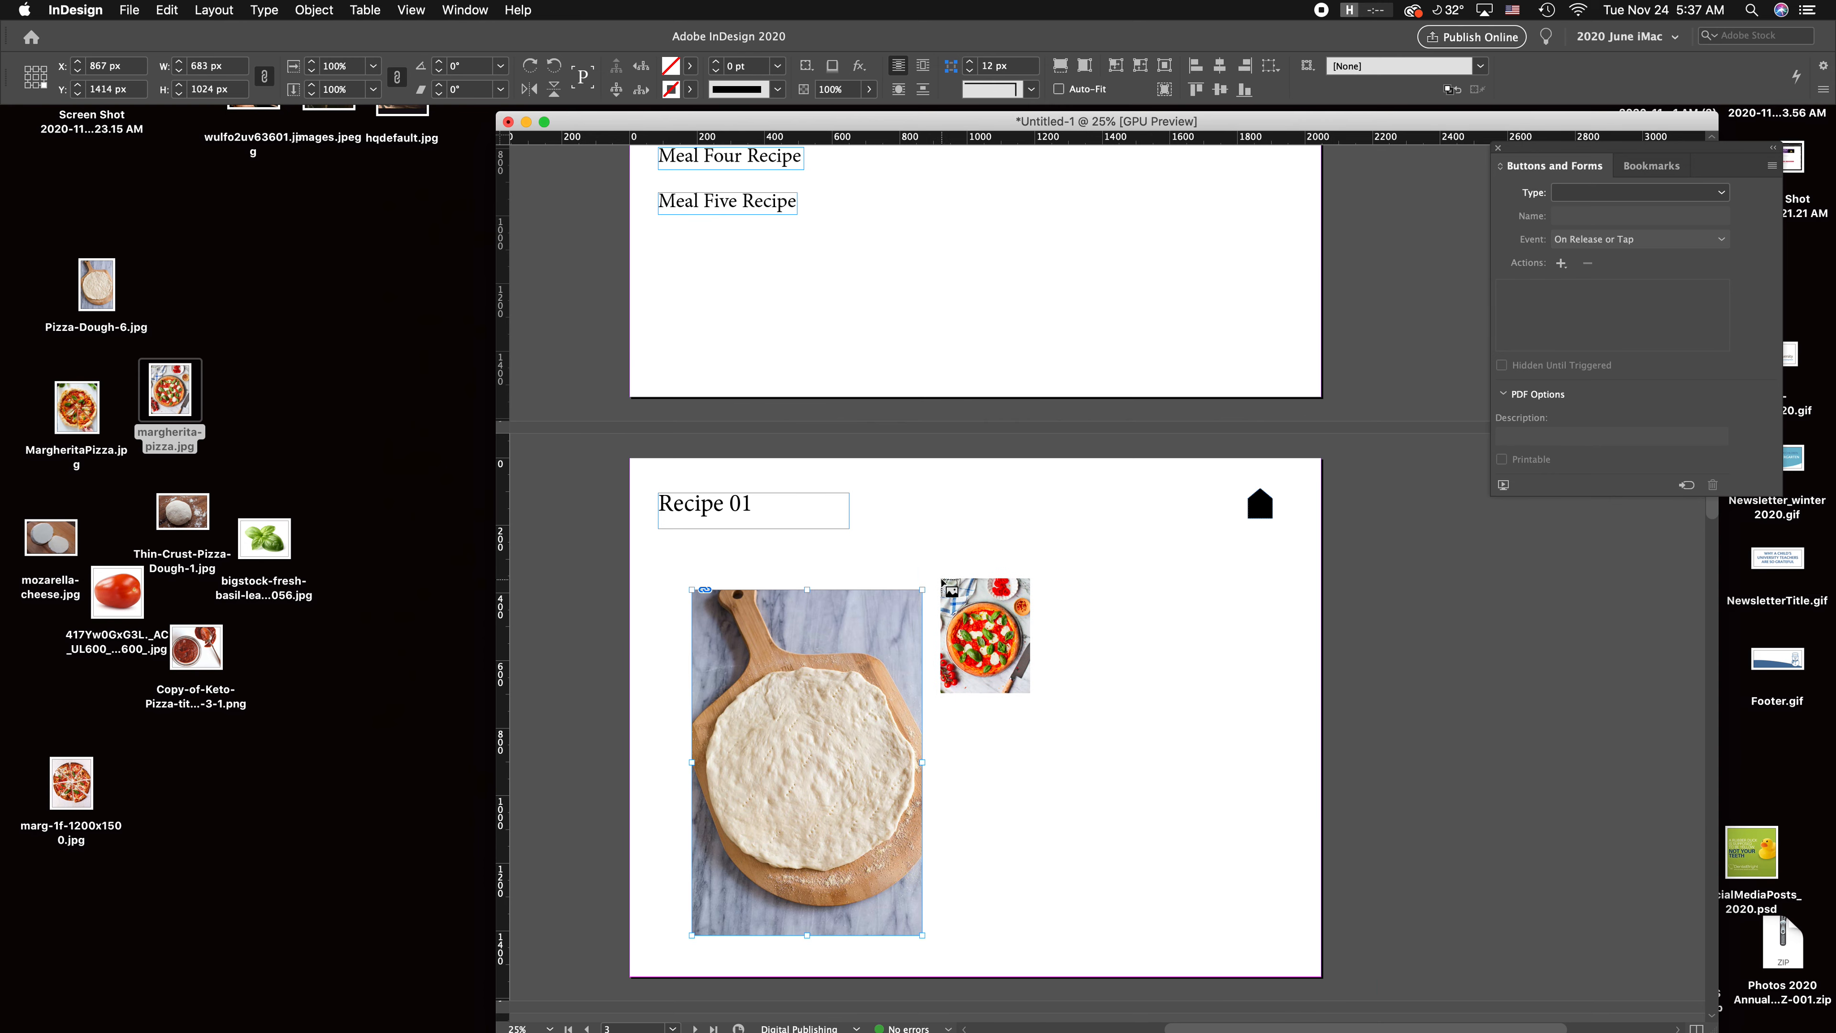
{"action": "left_click_drag", "start_coordinate": [934, 591], "coordinate": [1159, 937]}
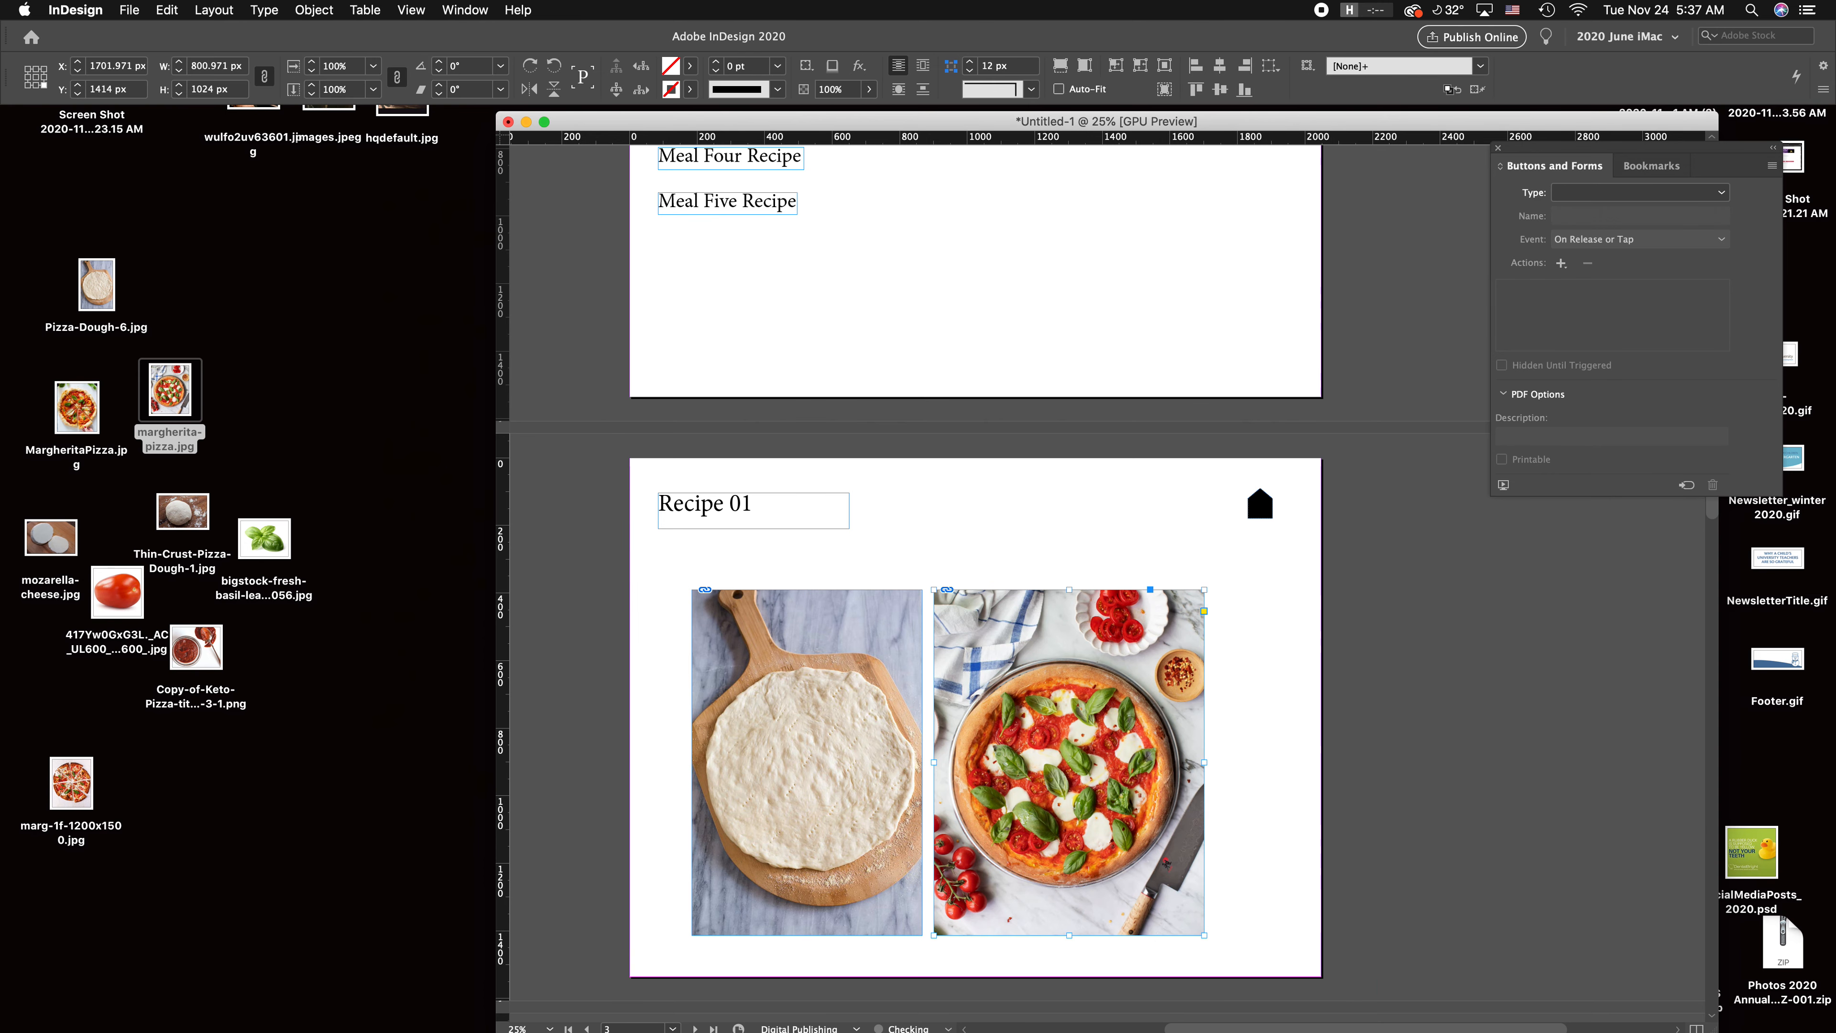
{"action": "left_click_drag", "start_coordinate": [964, 679], "coordinate": [871, 677]}
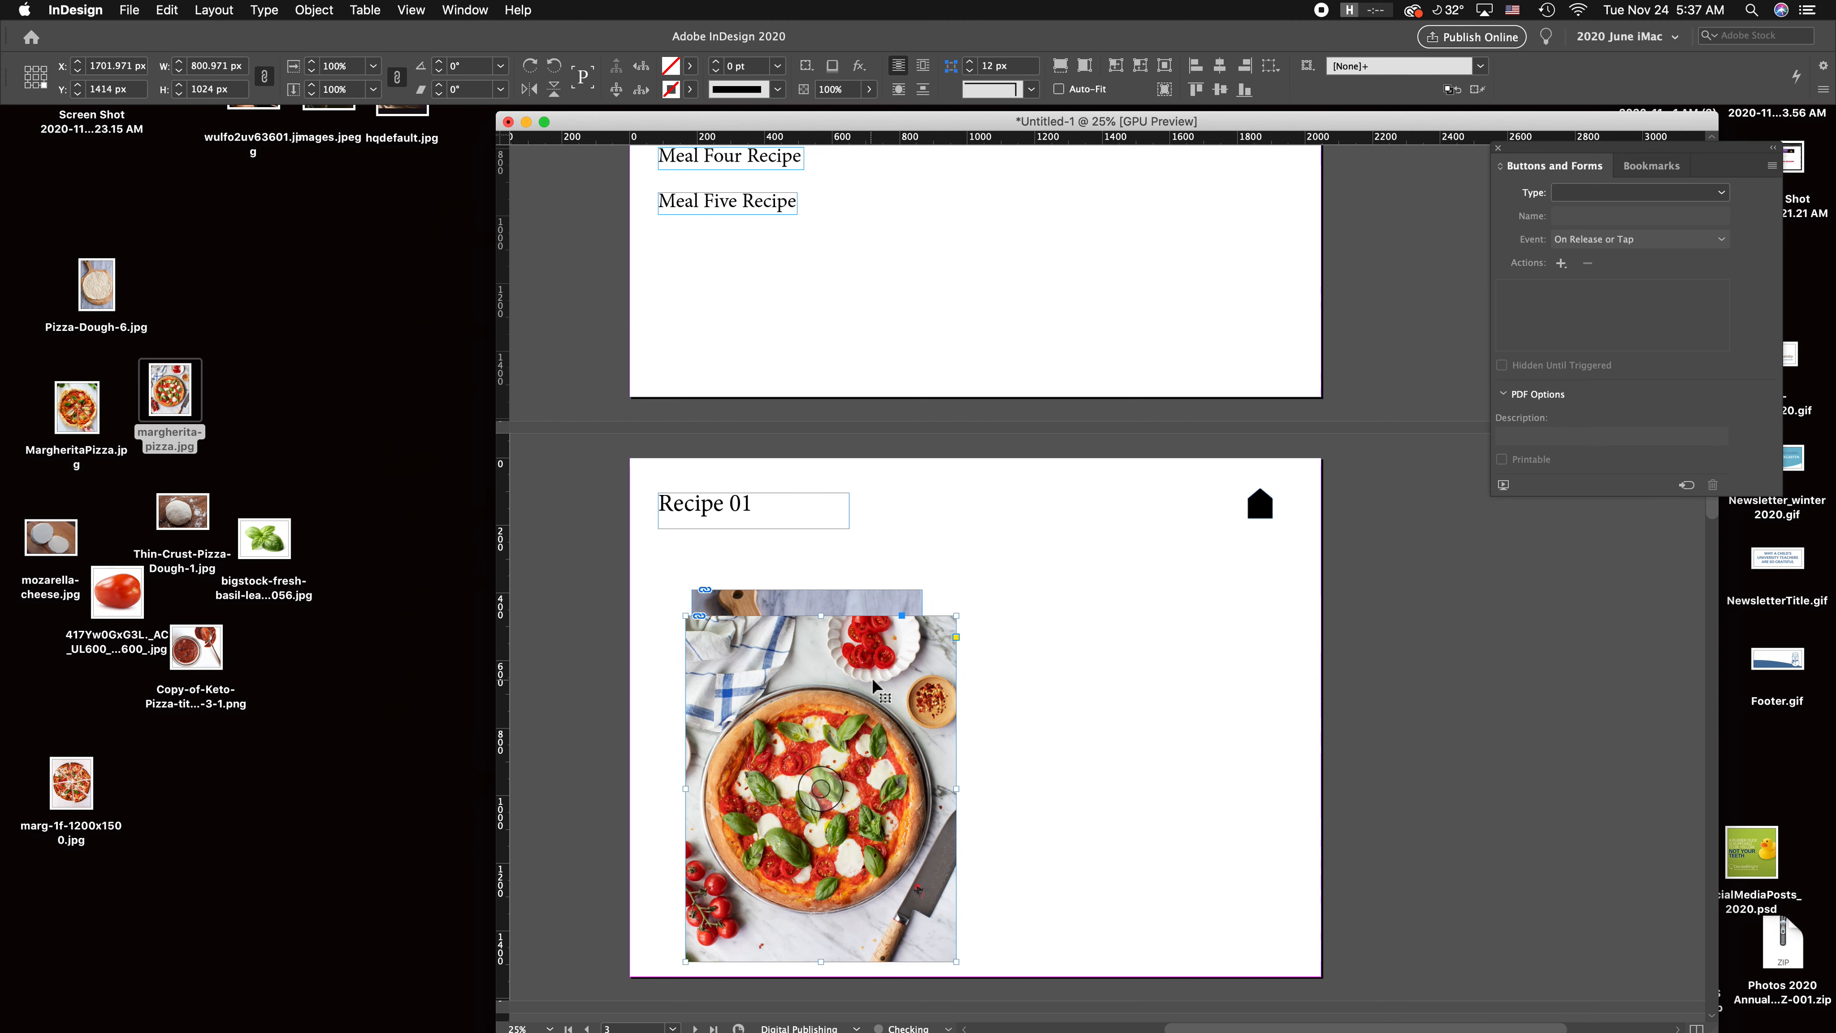
Step: Place MargheritaPizza.jpg at about 873 by 1044 px beside the stacked images on the Recipe 01 page
{"action": "left_click_drag", "start_coordinate": [76, 407], "coordinate": [1075, 688]}
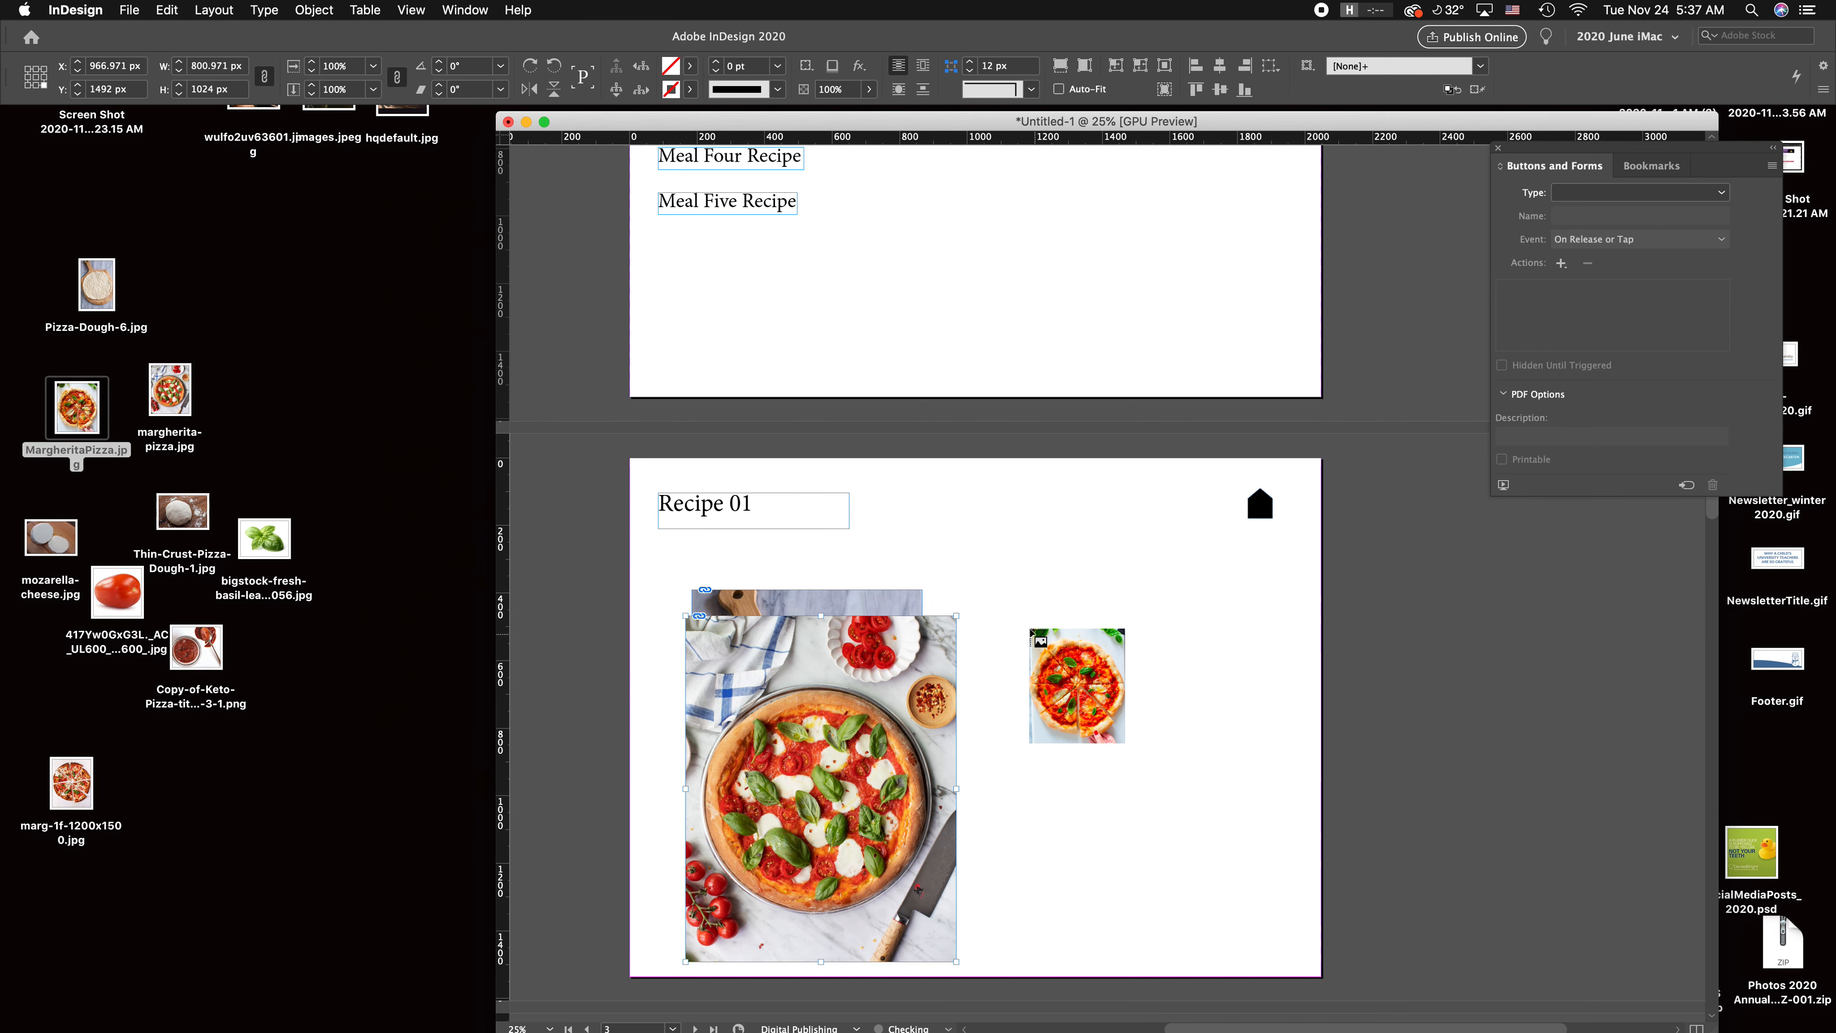
{"action": "left_click_drag", "start_coordinate": [993, 603], "coordinate": [1238, 958]}
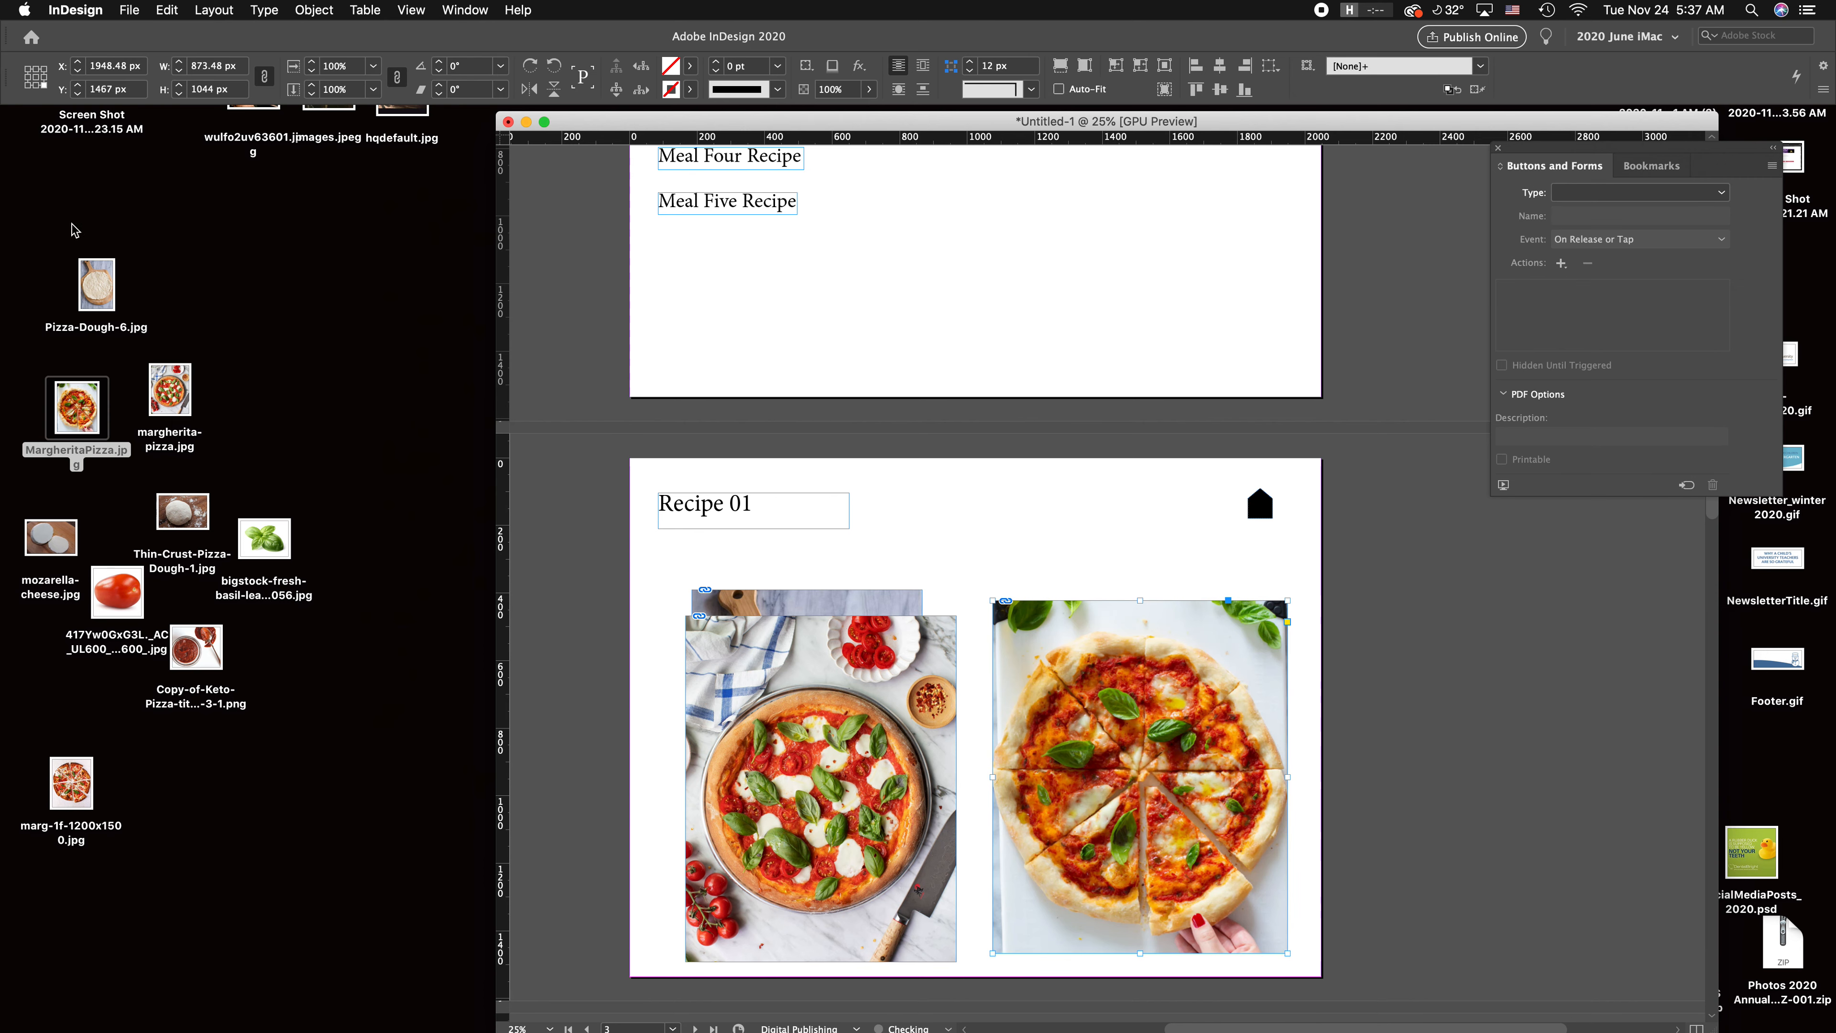
Step: Align both pizza images with the dough image's upper-left corner and crop their frames to its size, 683 by 1024 px
{"action": "left_click_drag", "start_coordinate": [822, 688], "coordinate": [843, 673]}
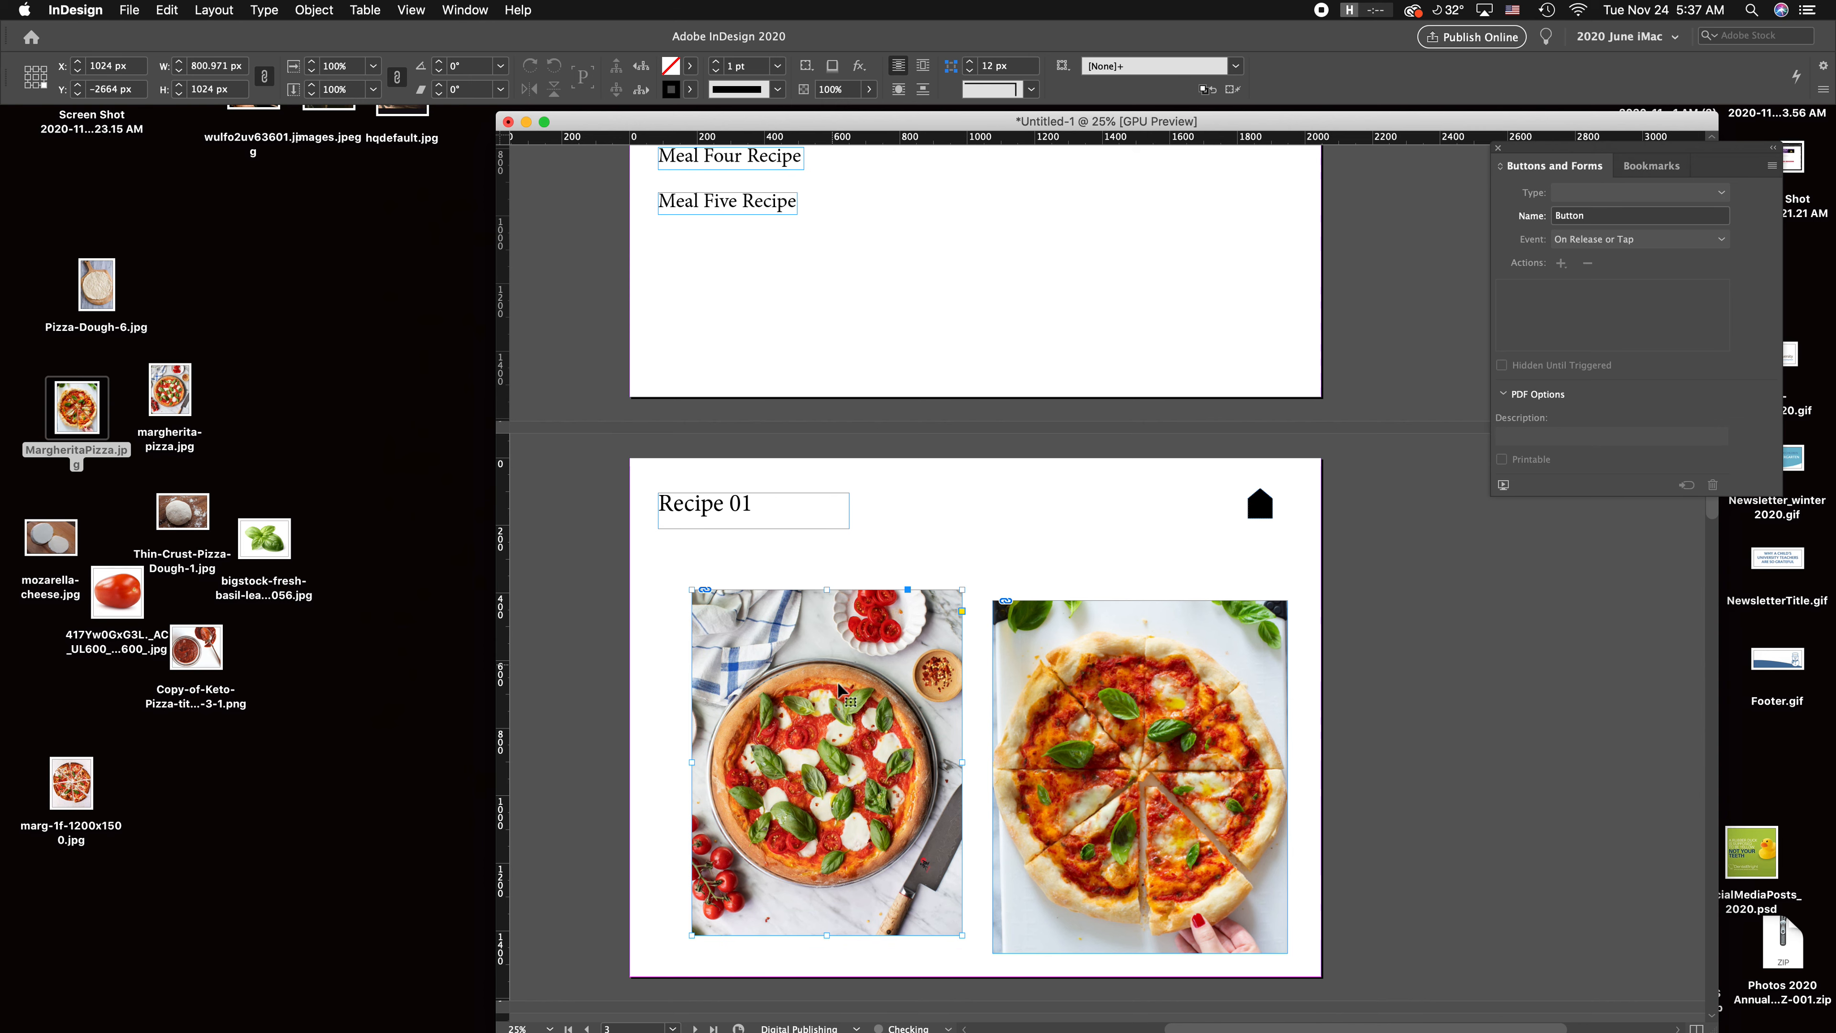
{"action": "left_click_drag", "start_coordinate": [960, 935], "coordinate": [923, 937]}
{"action": "left_click_drag", "start_coordinate": [1055, 675], "coordinate": [777, 669]}
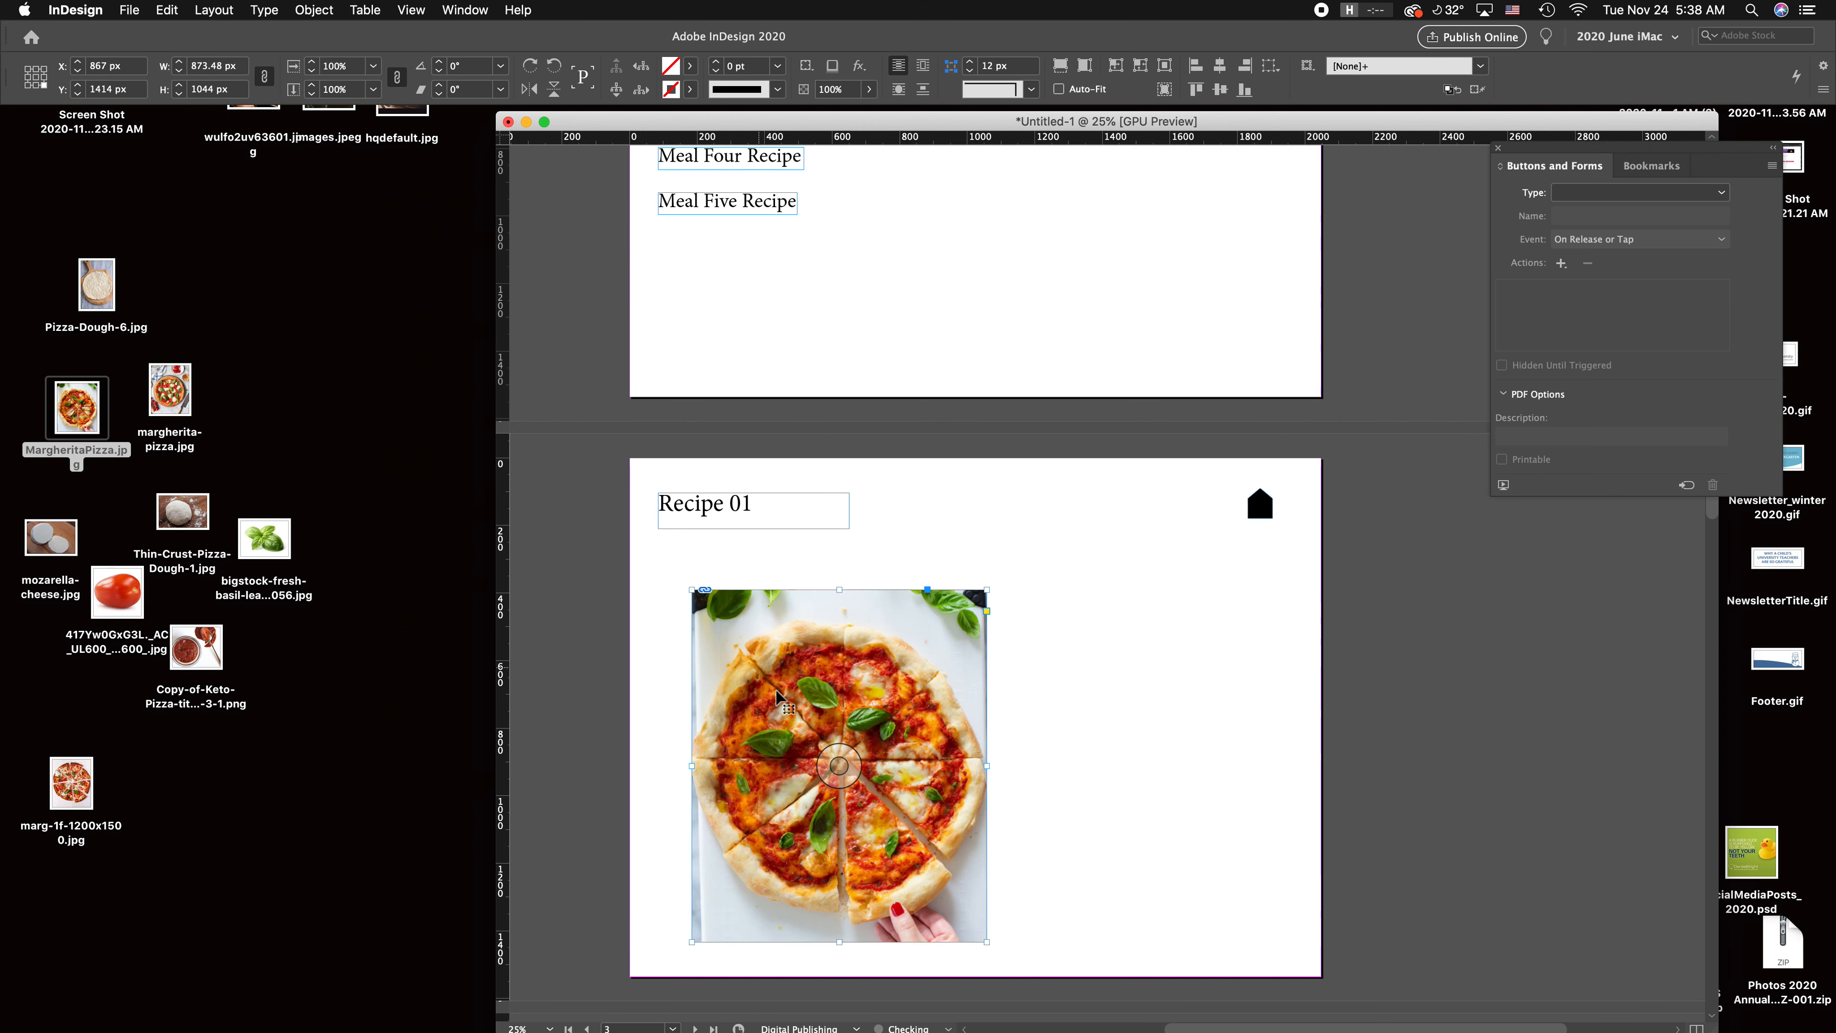
{"action": "left_click_drag", "start_coordinate": [987, 942], "coordinate": [924, 932]}
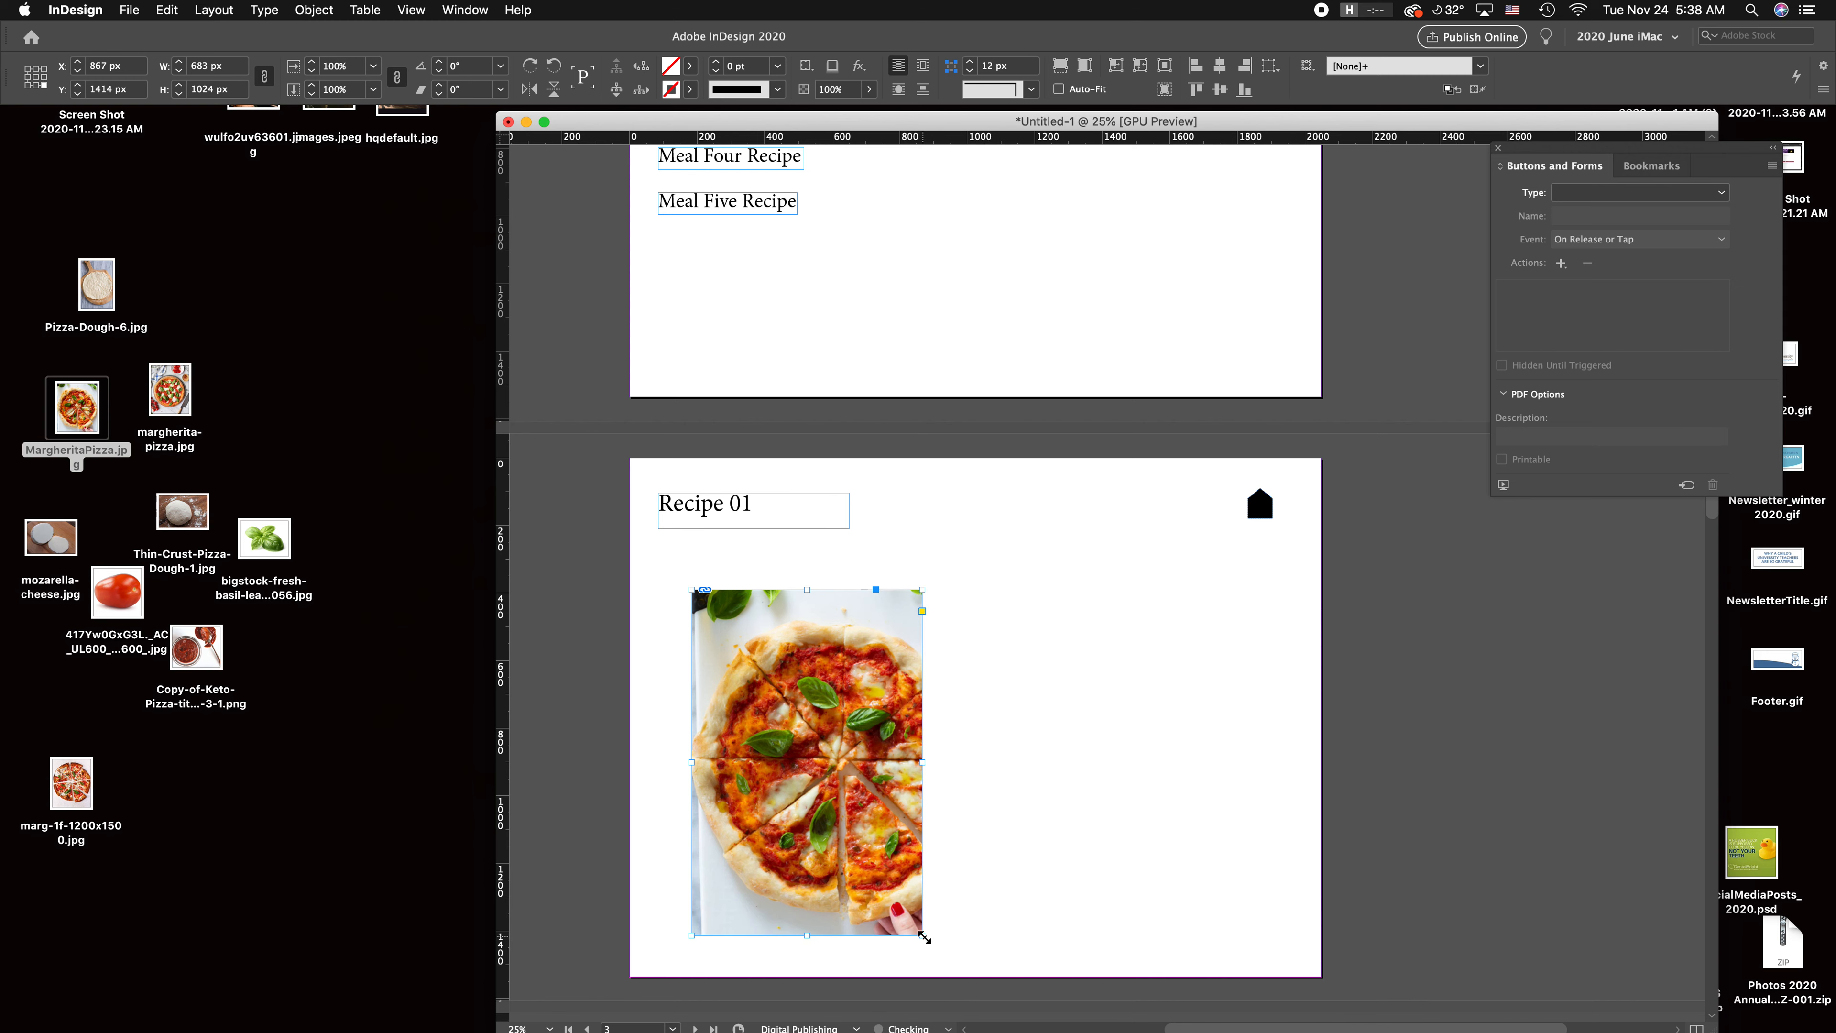
Step: Shift the sliced pizza picture slightly left within its cropped frame so the pizza sits more centrally
{"action": "left_click", "coordinate": [1053, 890]}
{"action": "left_click", "coordinate": [822, 768]}
{"action": "left_click_drag", "start_coordinate": [822, 767], "coordinate": [802, 768]}
{"action": "left_click", "coordinate": [1113, 710]}
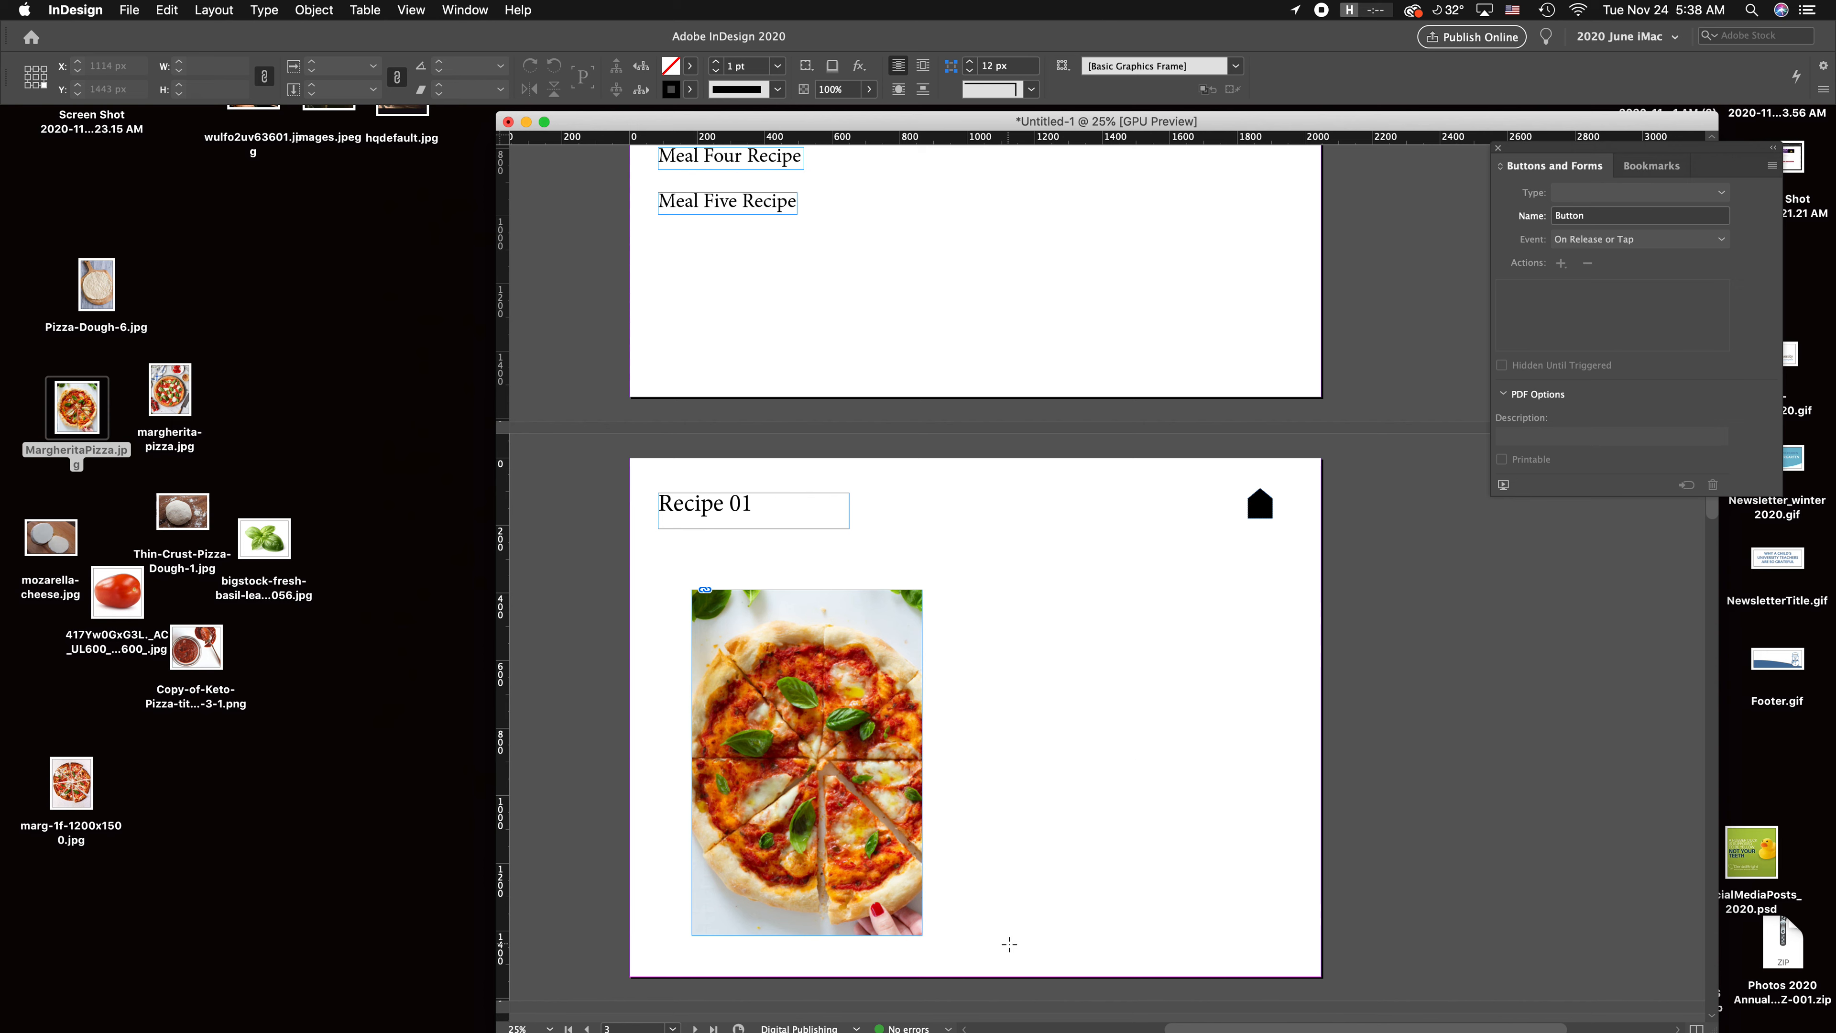
Step: Draw a circle about 63 px wide with a black fill beside the pizza images and move it slightly down and right
{"action": "left_click_drag", "start_coordinate": [991, 752], "coordinate": [1019, 779]}
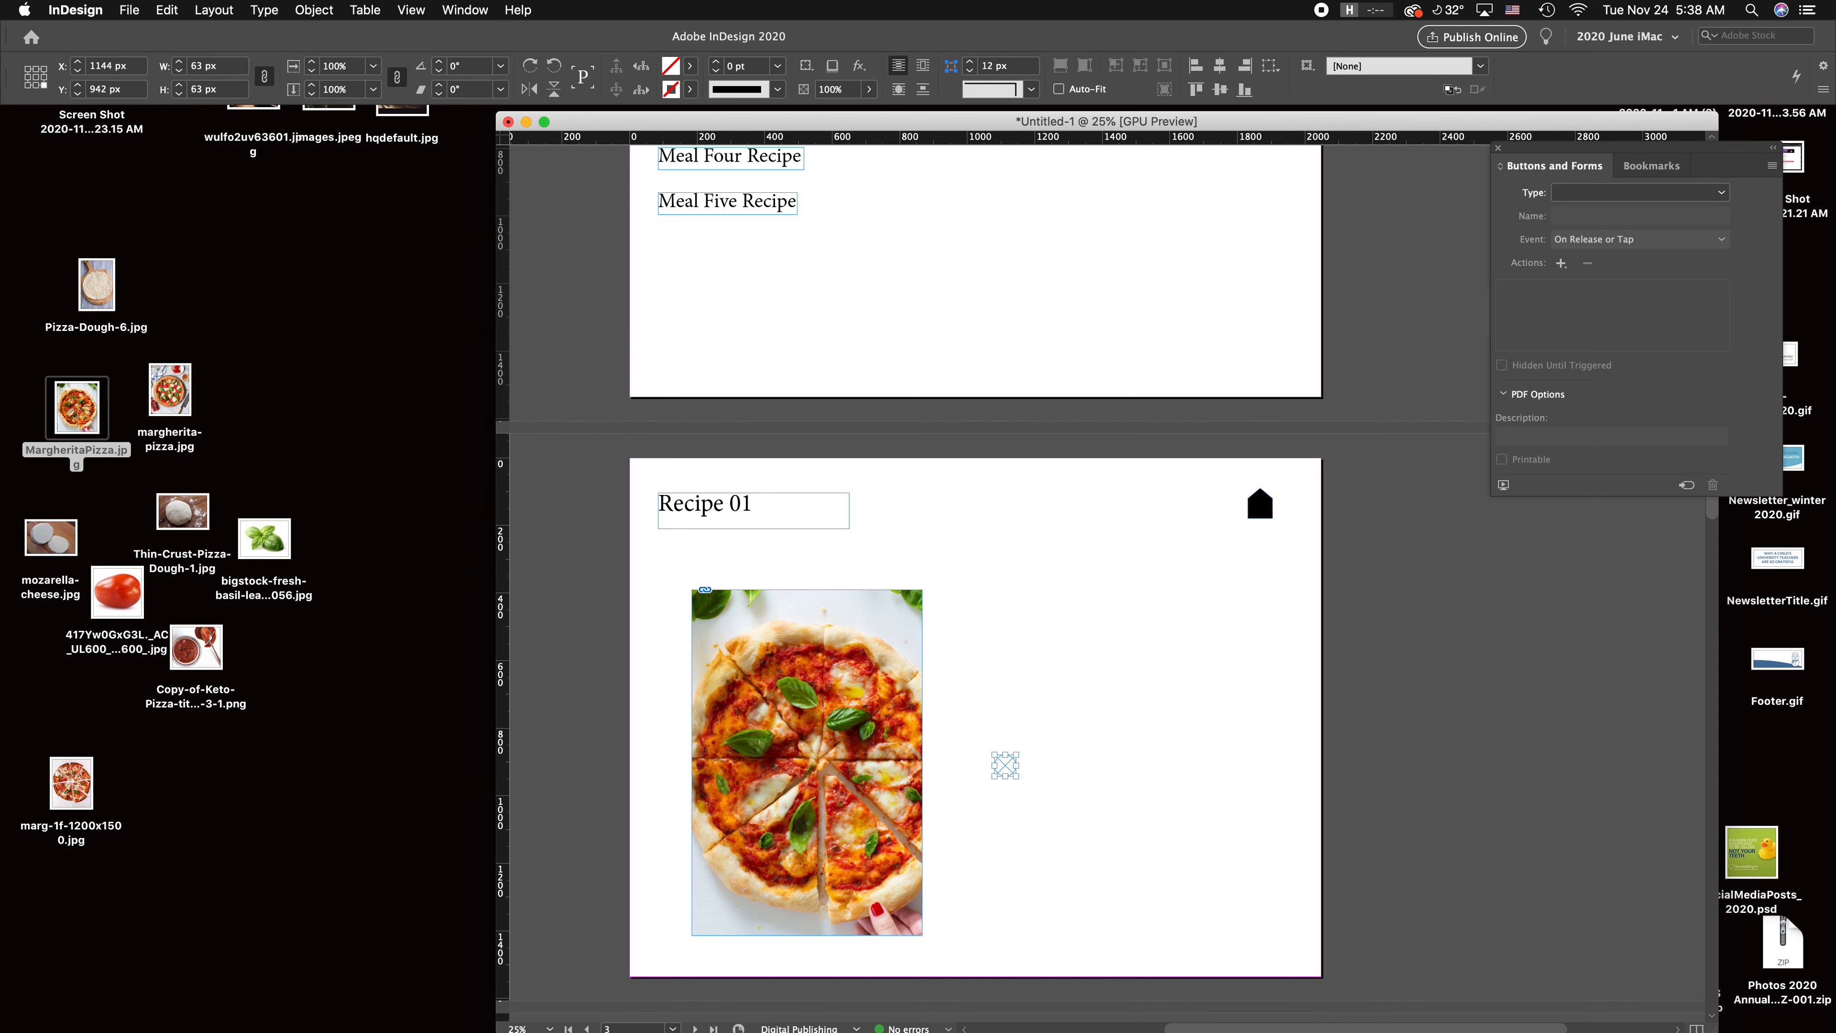
{"action": "key", "text": "comma"}
{"action": "left_click", "coordinate": [1153, 756]}
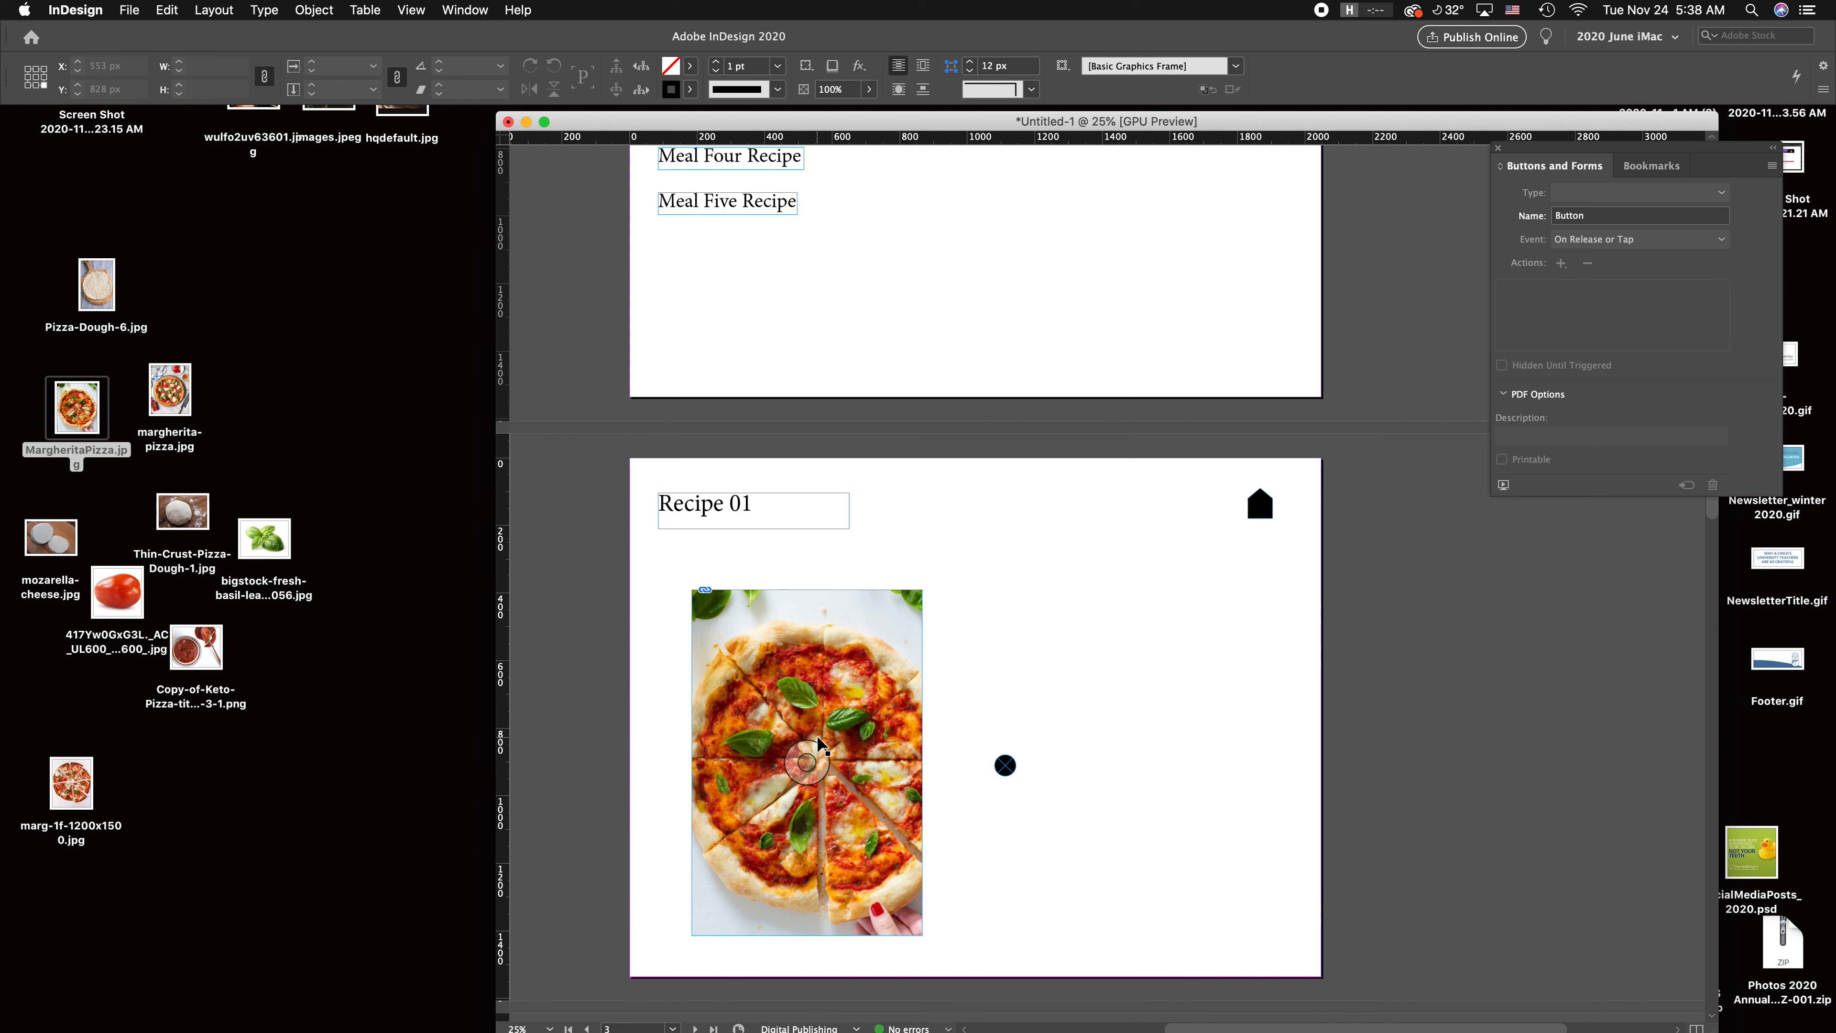
{"action": "left_click", "coordinate": [1007, 769]}
{"action": "left_click", "coordinate": [1075, 809]}
{"action": "left_click_drag", "start_coordinate": [1007, 769], "coordinate": [1027, 801]}
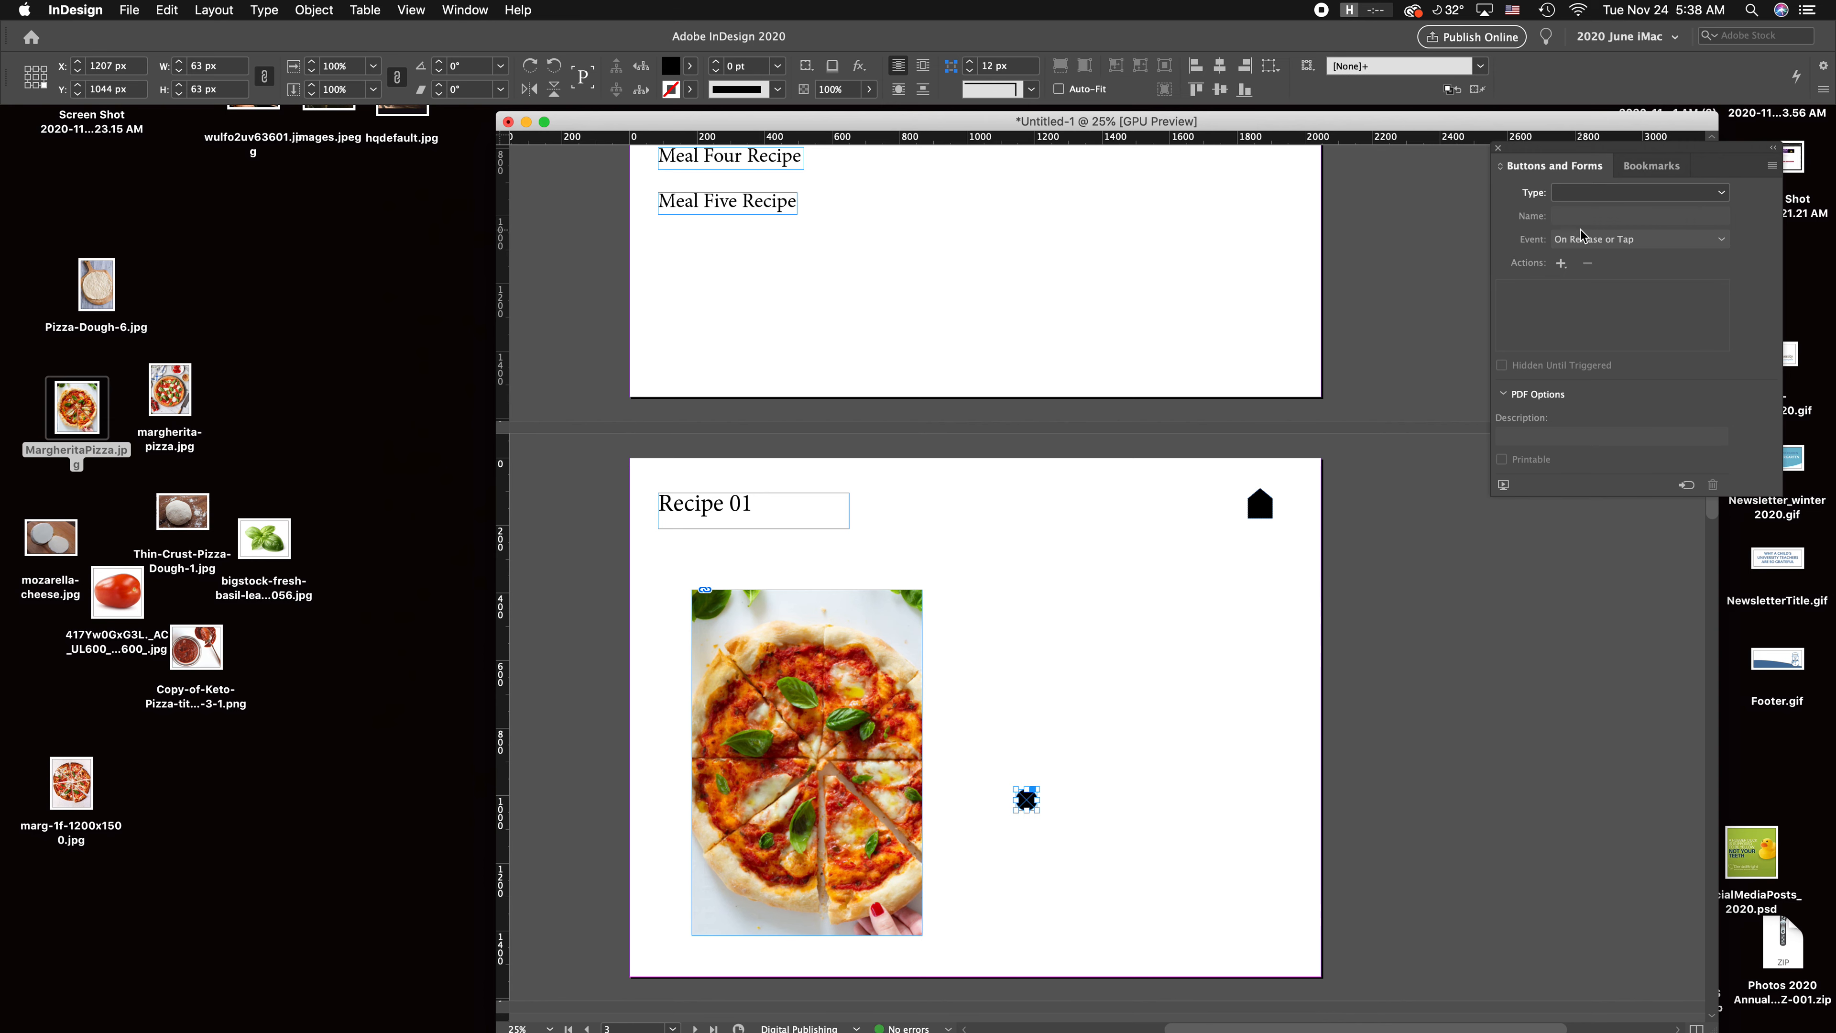
Step: Convert the black circle on the Recipe 01 page to a button named "Image Button"
{"action": "left_click", "coordinate": [1070, 817]}
{"action": "left_click", "coordinate": [1021, 799]}
{"action": "right_click", "coordinate": [1026, 801]}
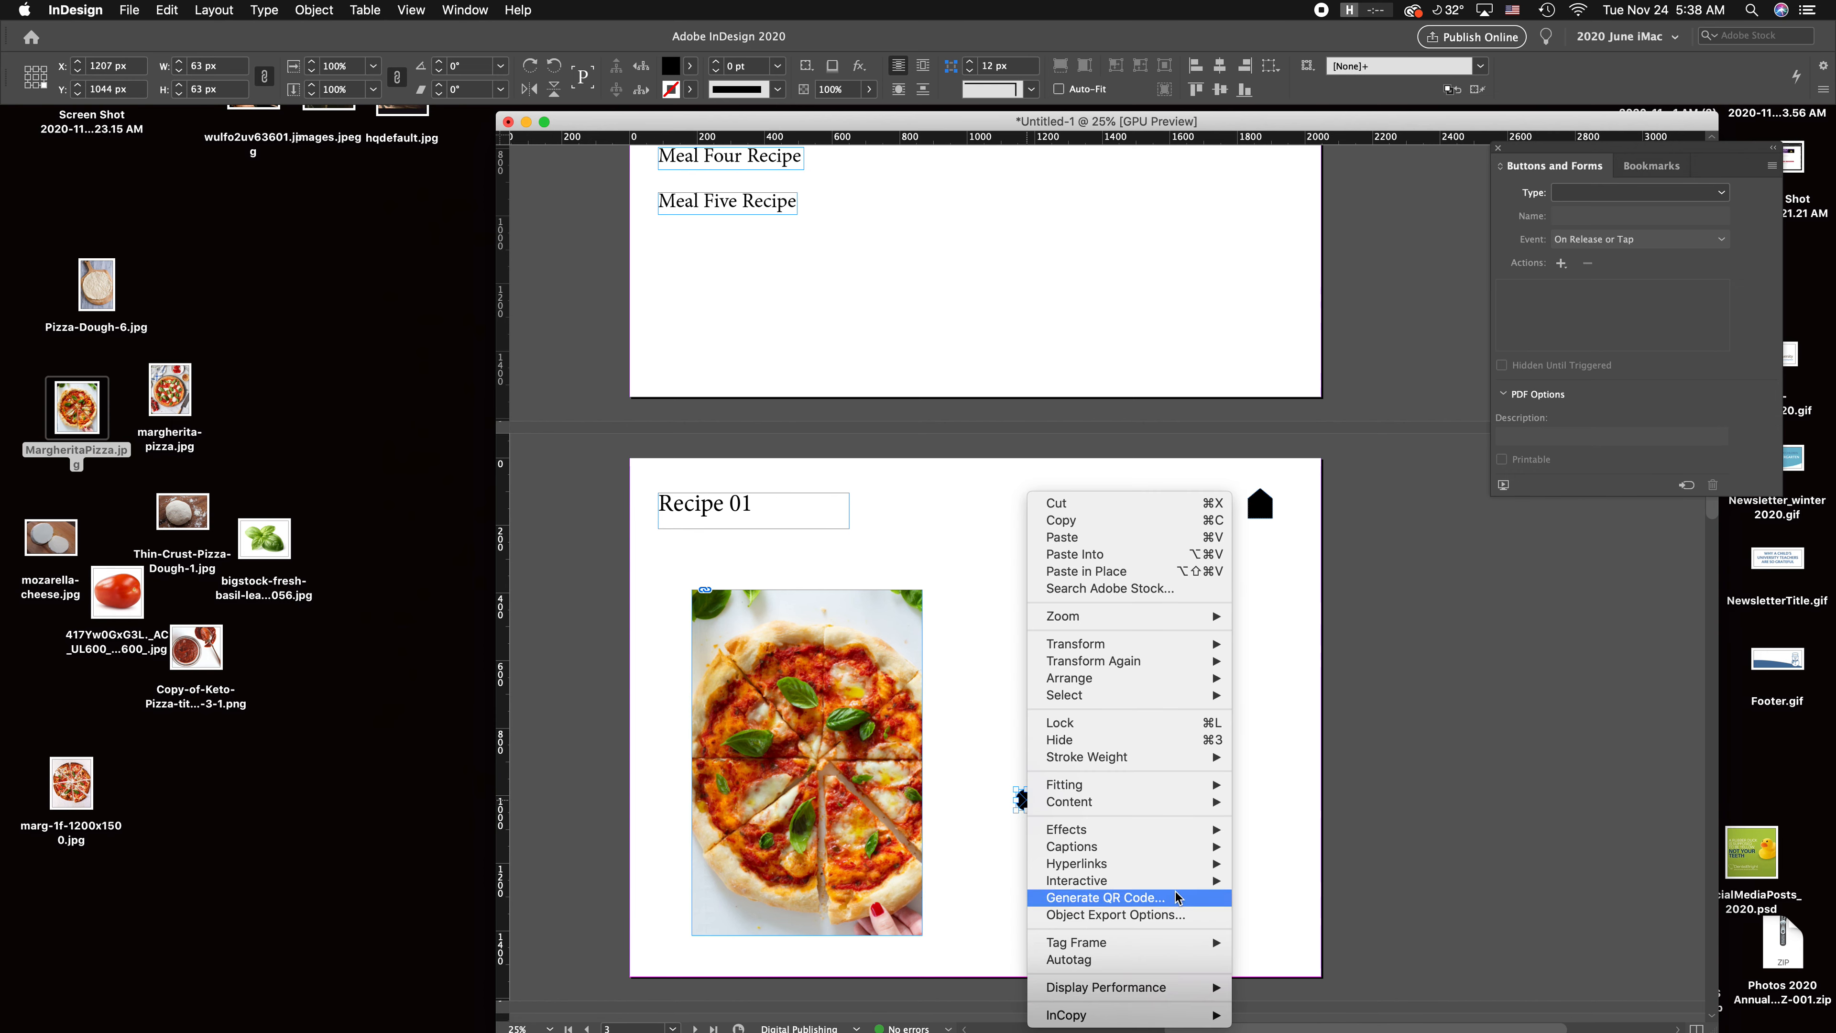
{"action": "mouse_move", "coordinate": [1178, 881]}
{"action": "left_click", "coordinate": [1290, 880]}
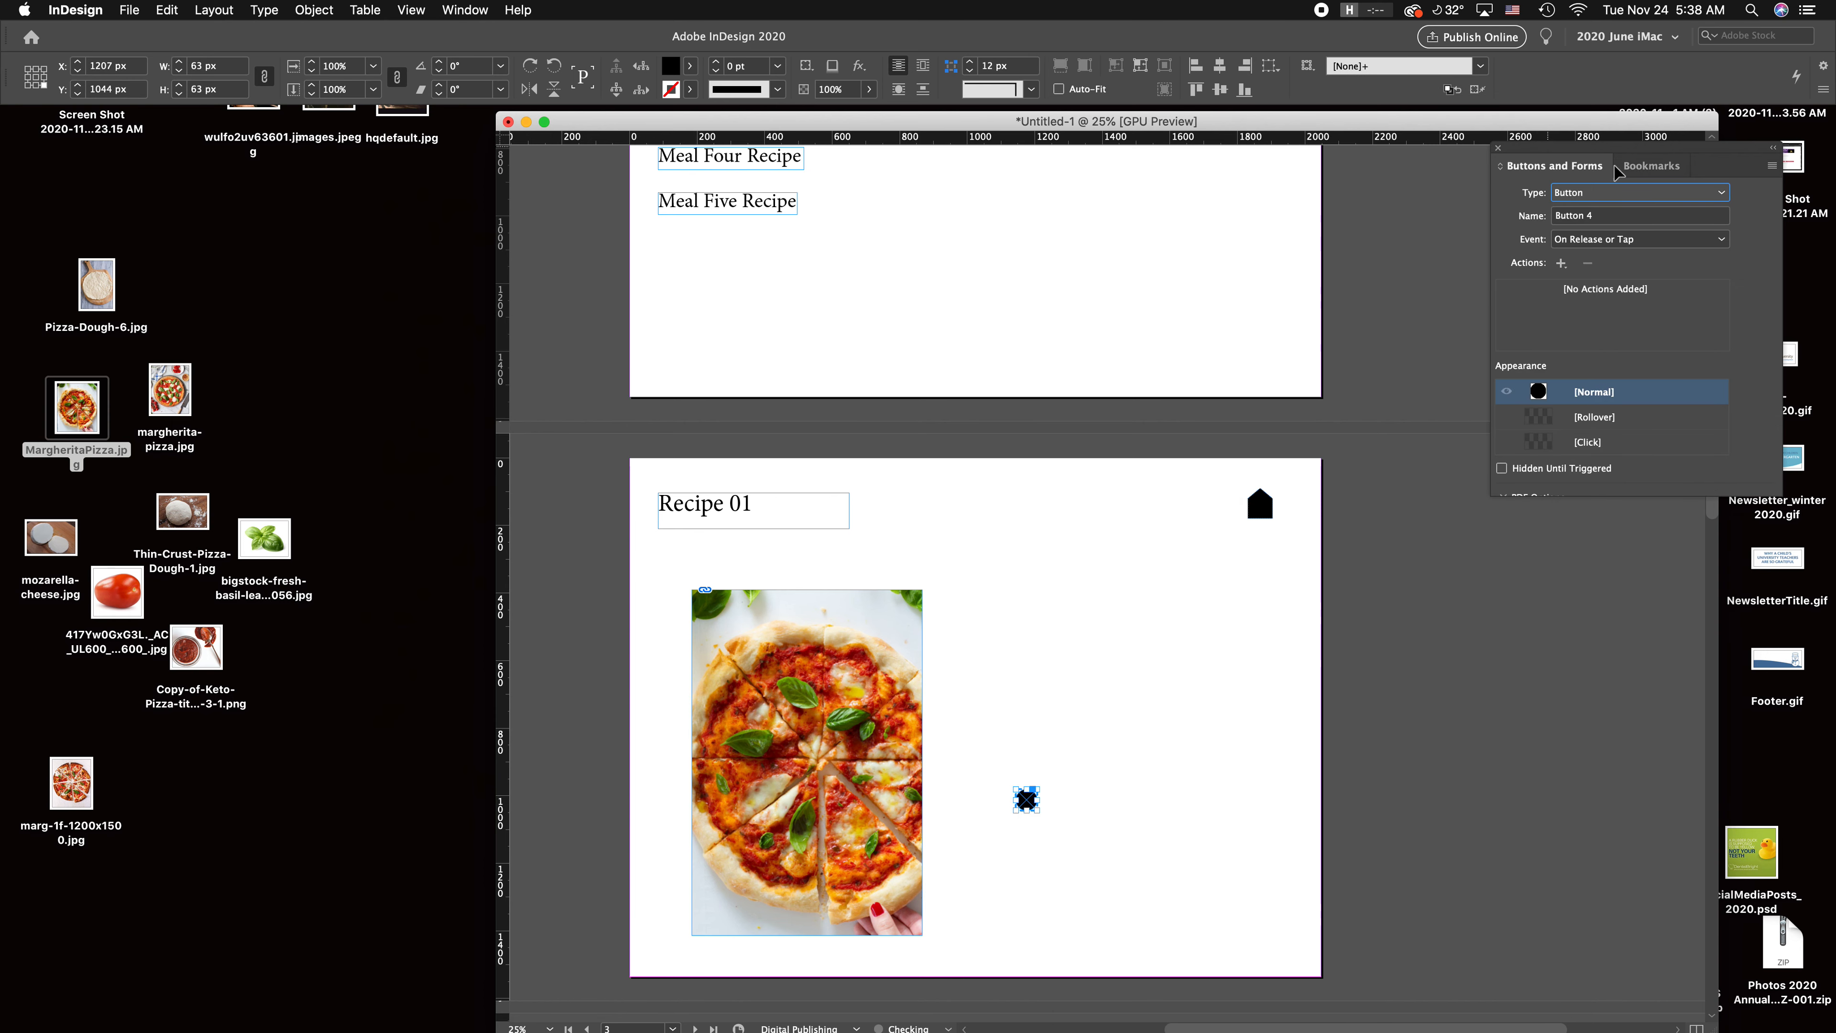
{"action": "left_click", "coordinate": [1619, 216]}
{"action": "type", "text": "Image"}
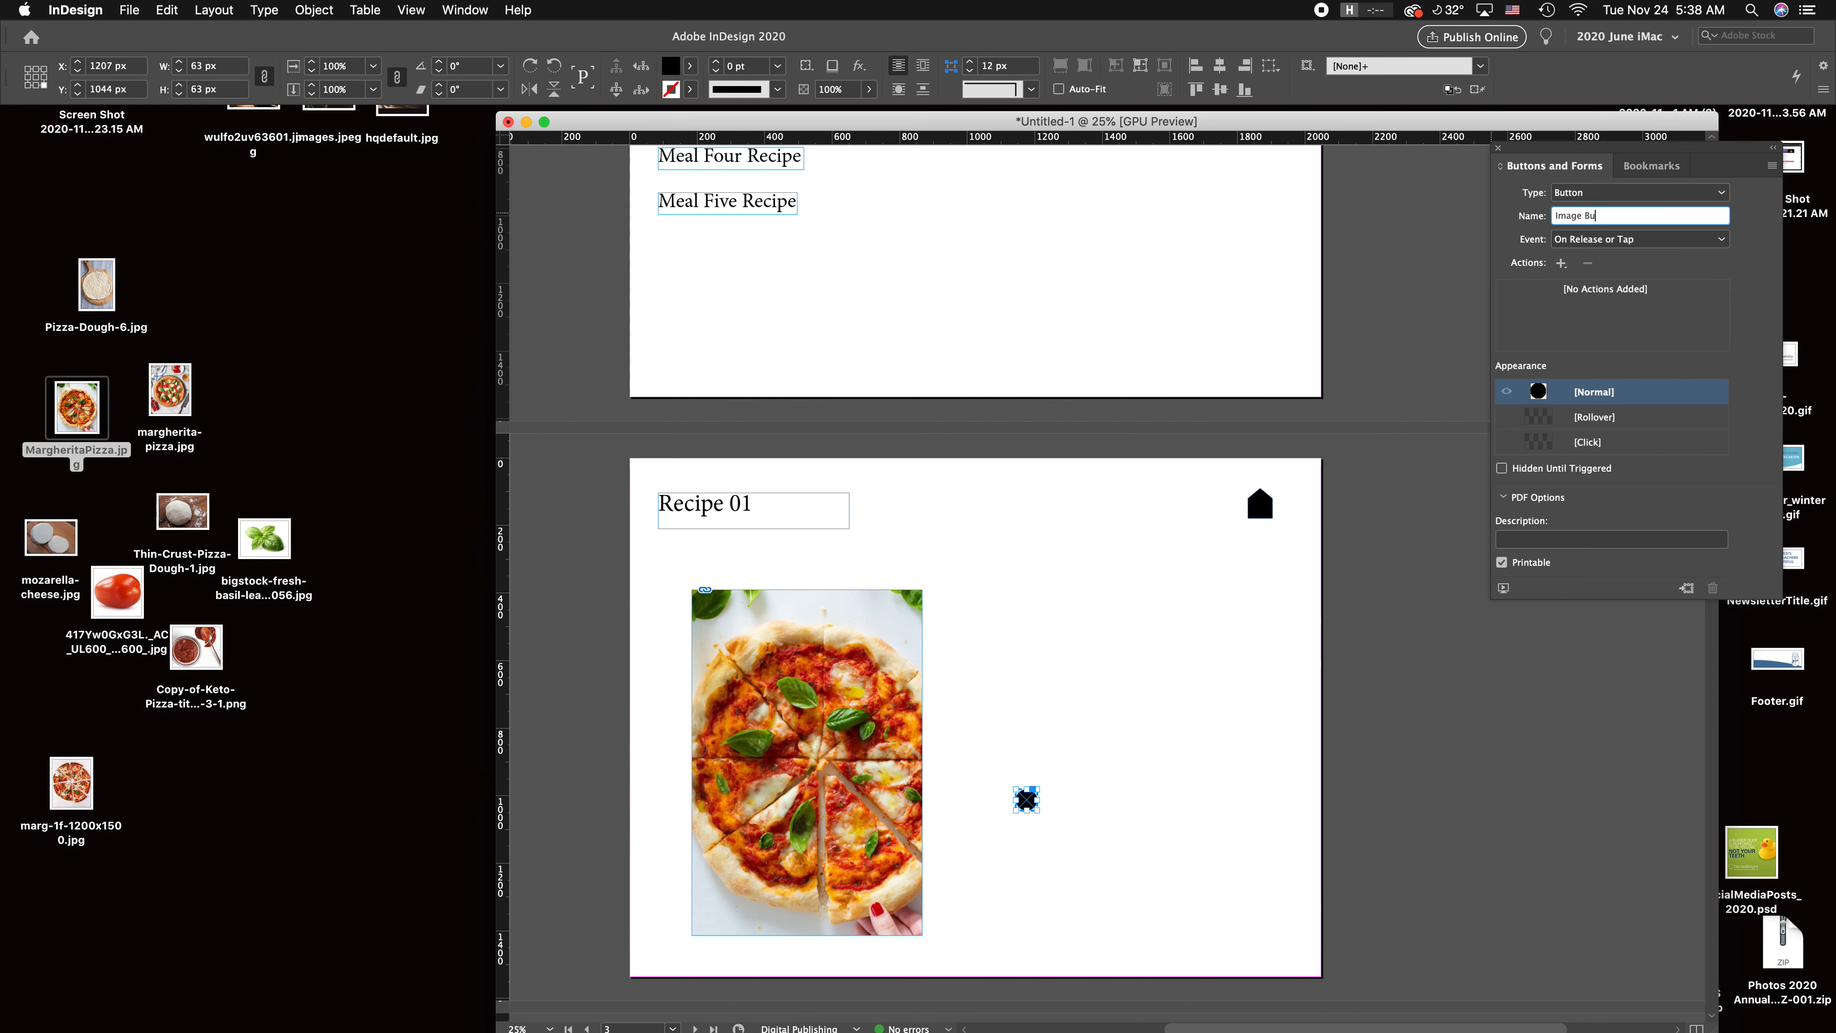
{"action": "key", "text": "Return"}
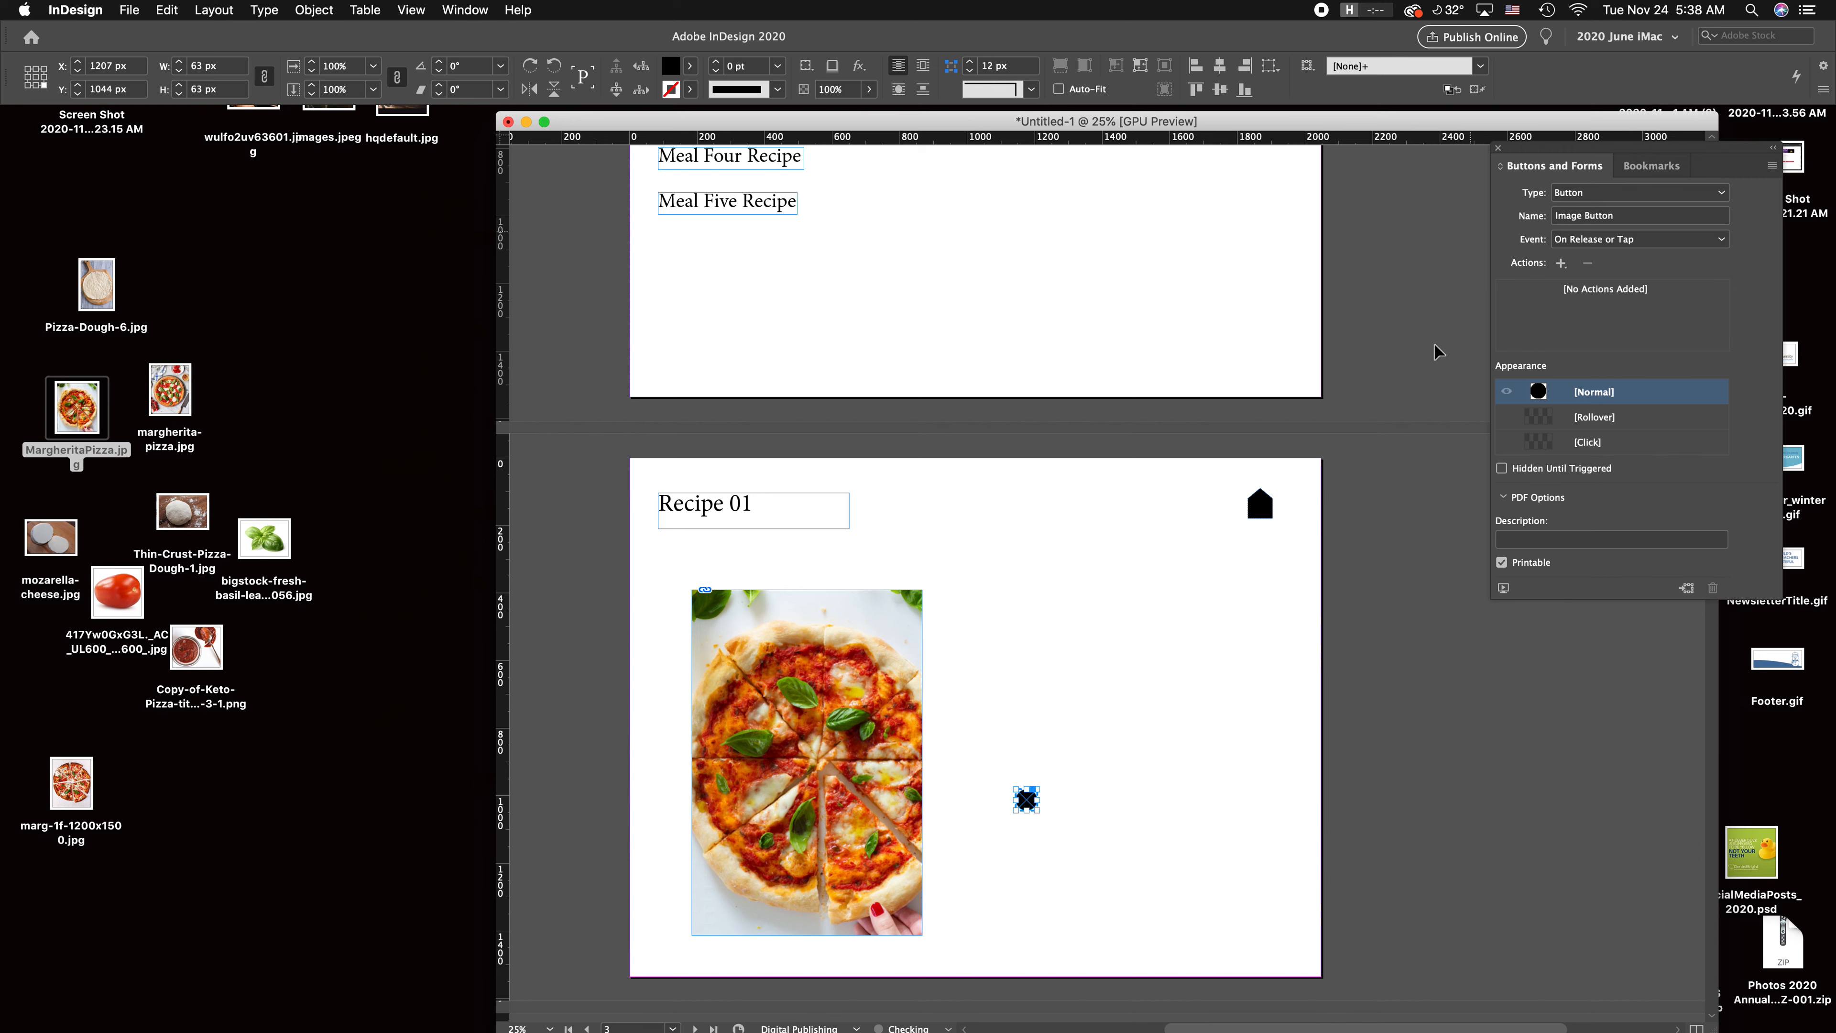
Step: Duplicate the circle button twice to form a horizontal row of three evenly spaced circles
{"action": "left_click", "coordinate": [1212, 852]}
{"action": "left_click", "coordinate": [1039, 805]}
{"action": "left_click_drag", "start_coordinate": [1038, 805], "coordinate": [1135, 808]}
{"action": "left_click", "coordinate": [1129, 887]}
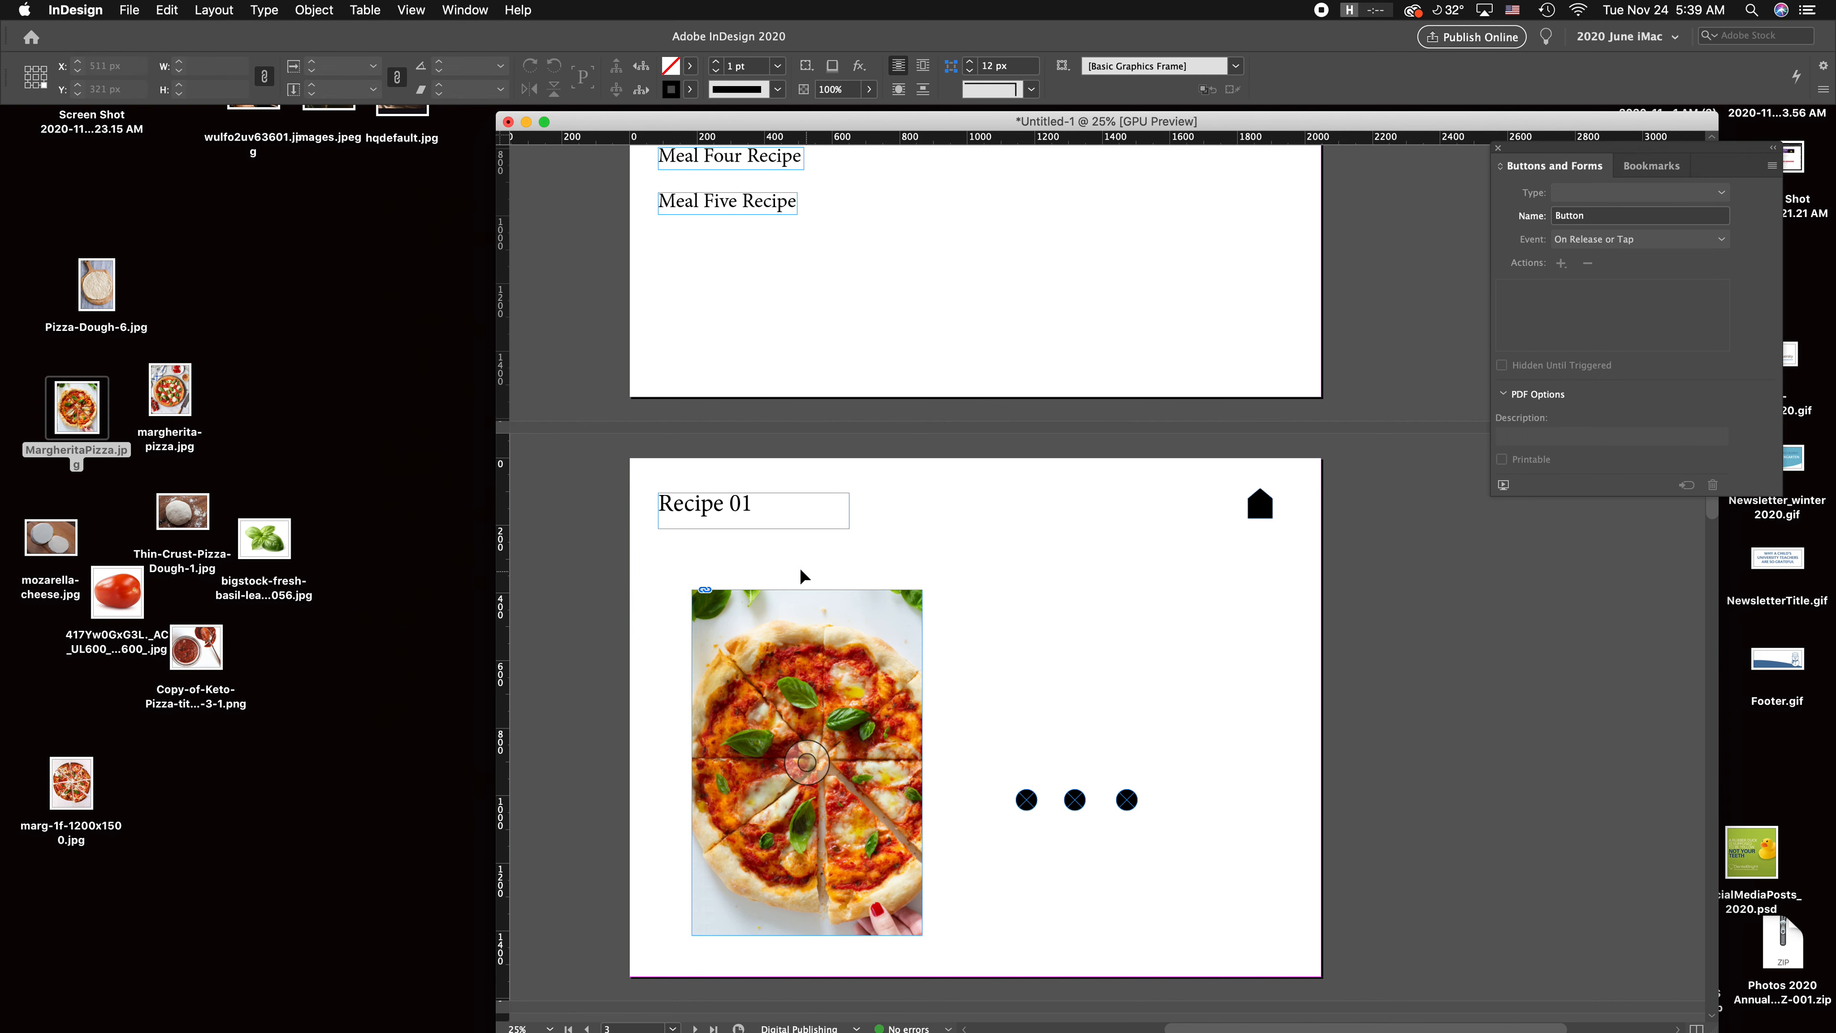
Step: Show the document's layers and position their floating panel beside the document window
{"action": "left_click", "coordinate": [786, 606]}
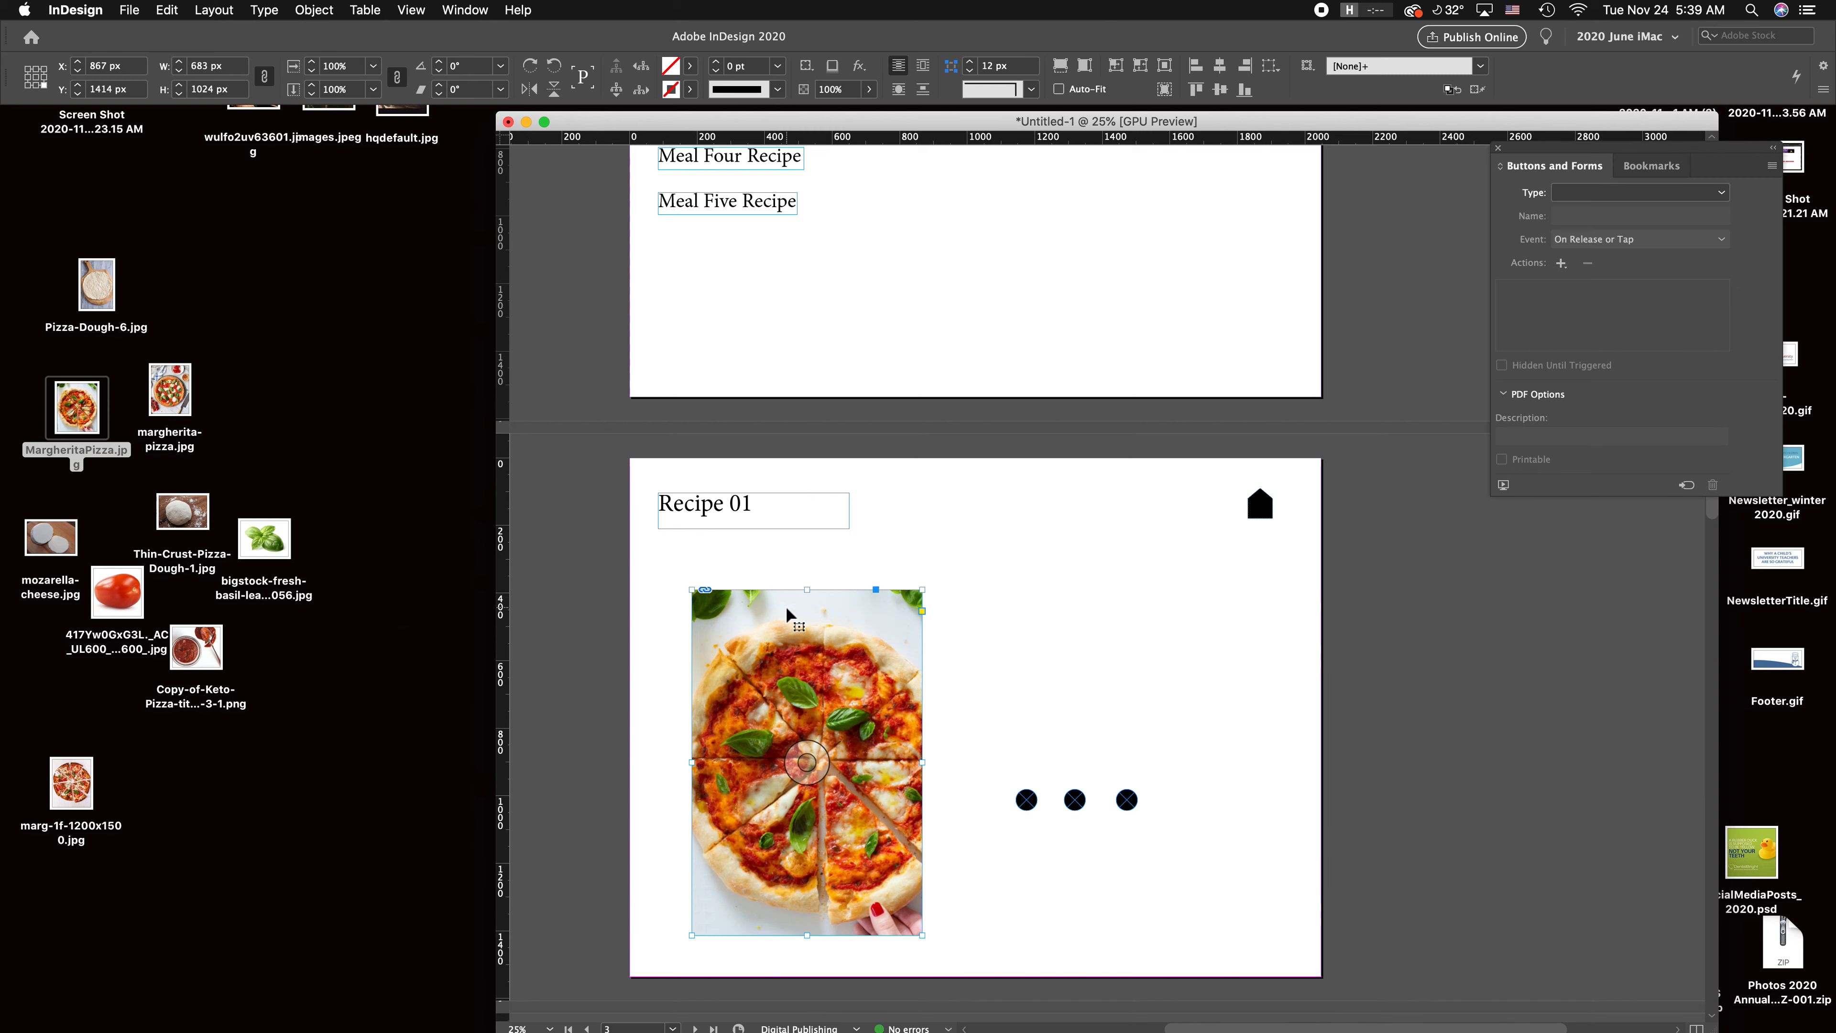
{"action": "left_click", "coordinate": [1157, 661]}
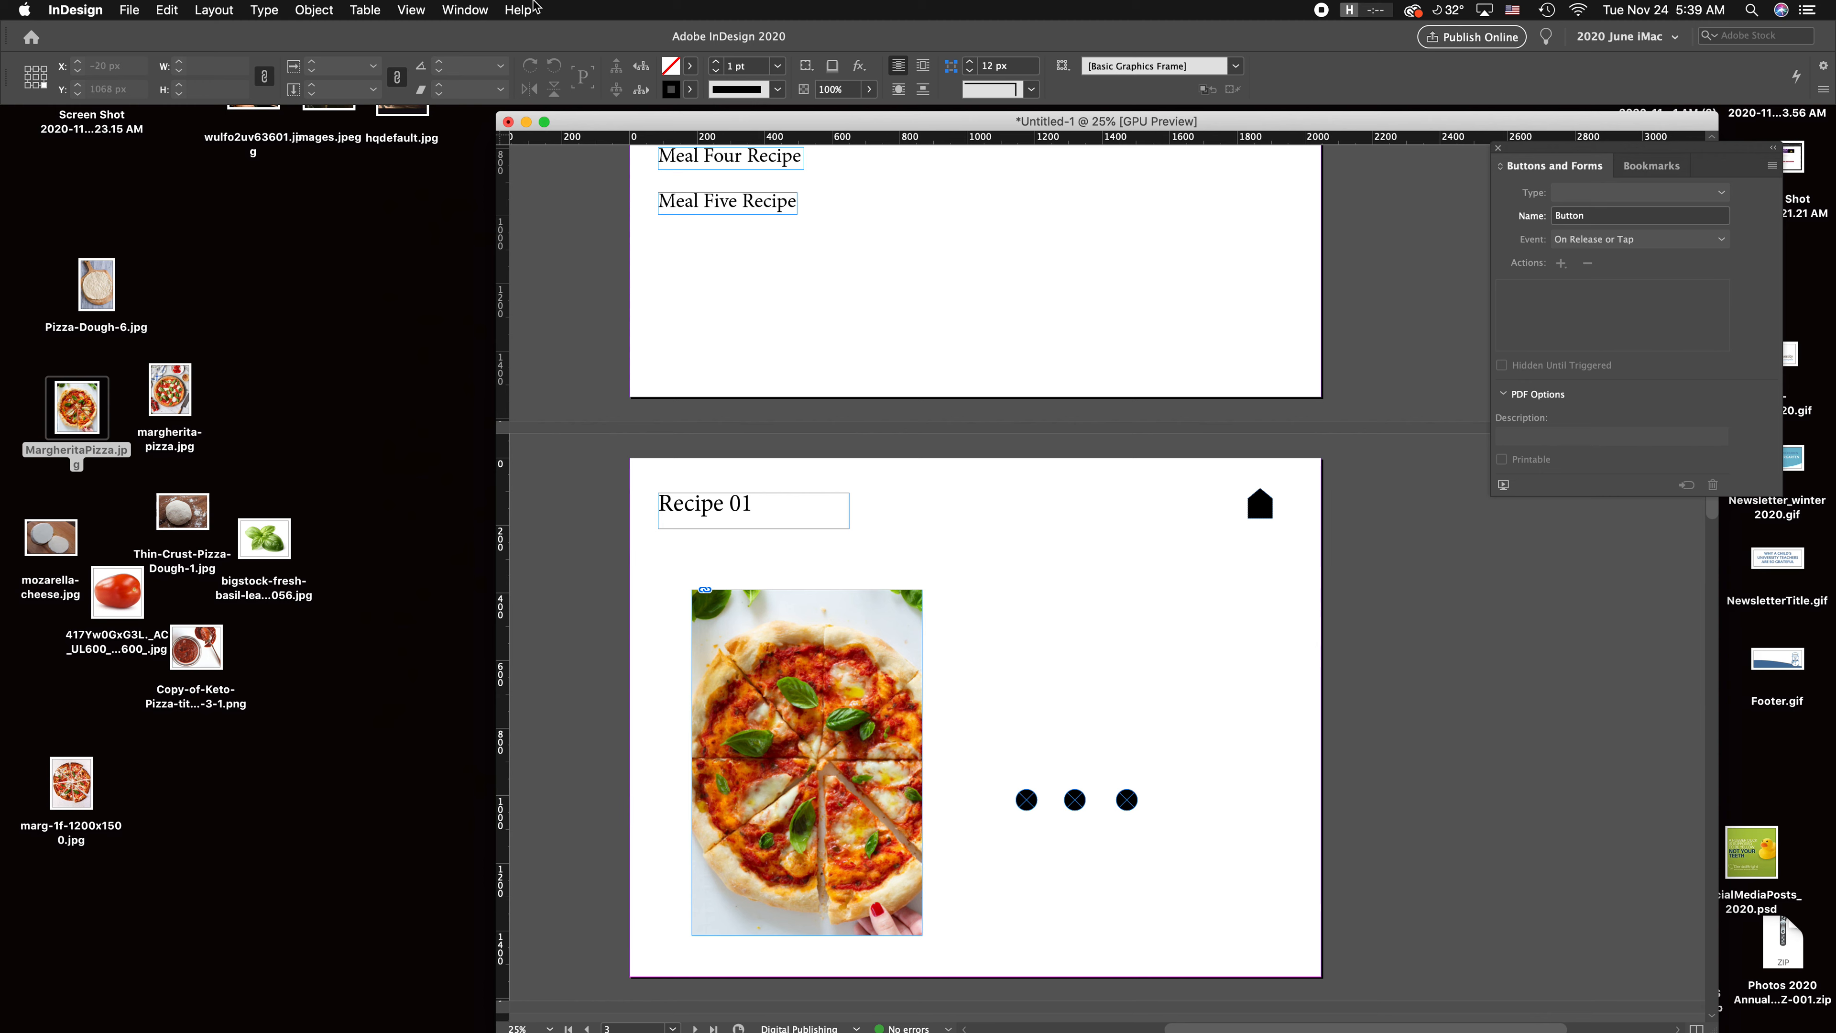
{"action": "left_click", "coordinate": [465, 9]}
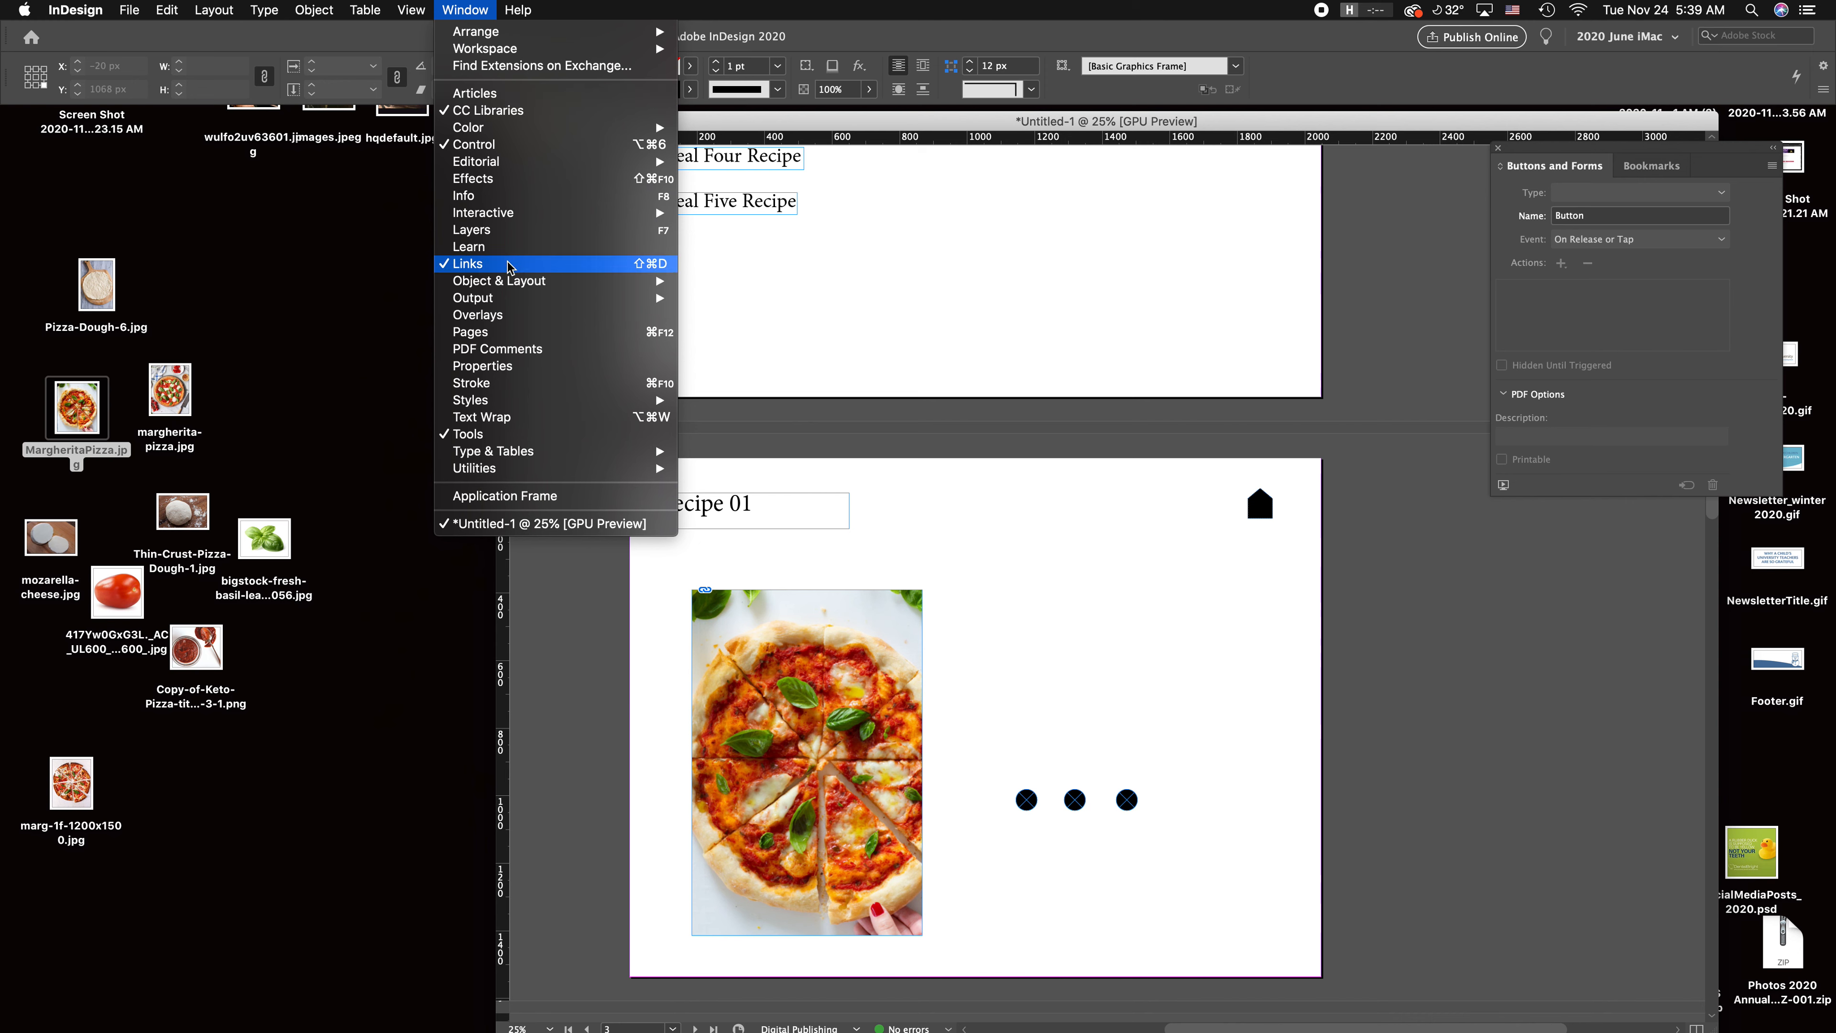
{"action": "left_click", "coordinate": [528, 230]}
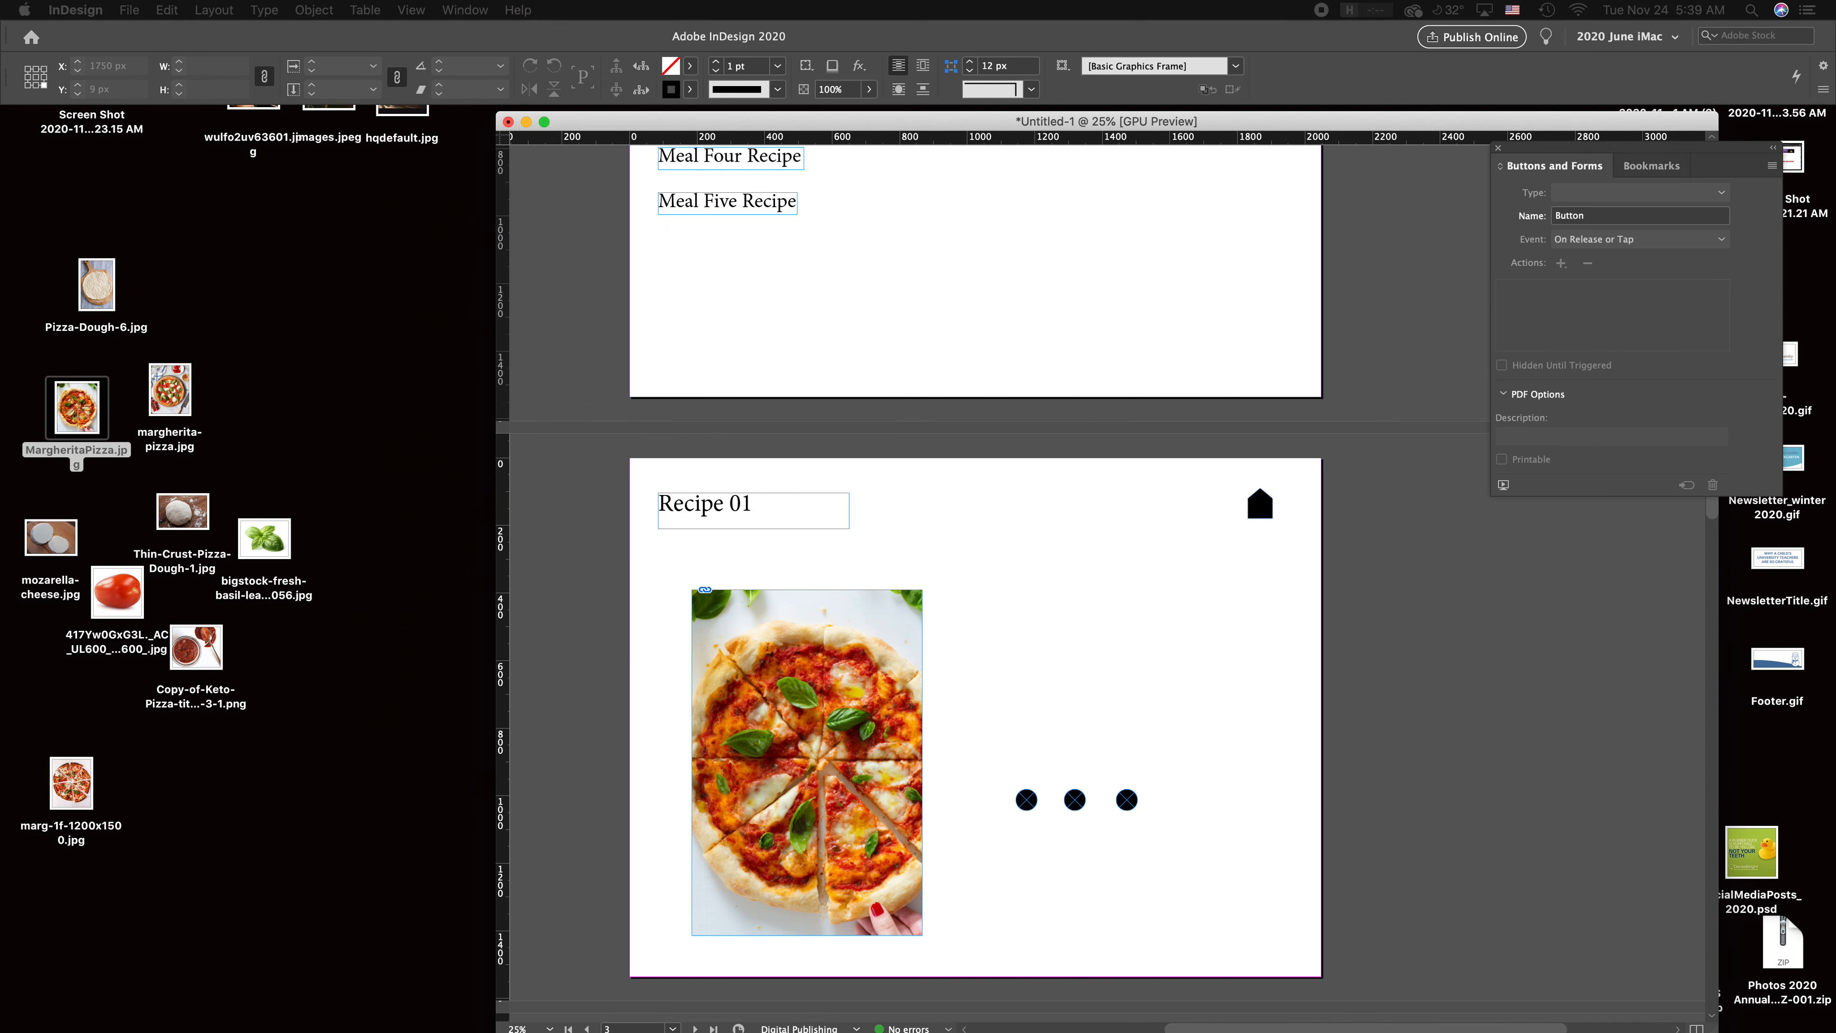
{"action": "left_click_drag", "start_coordinate": [447, 380], "coordinate": [309, 373]}
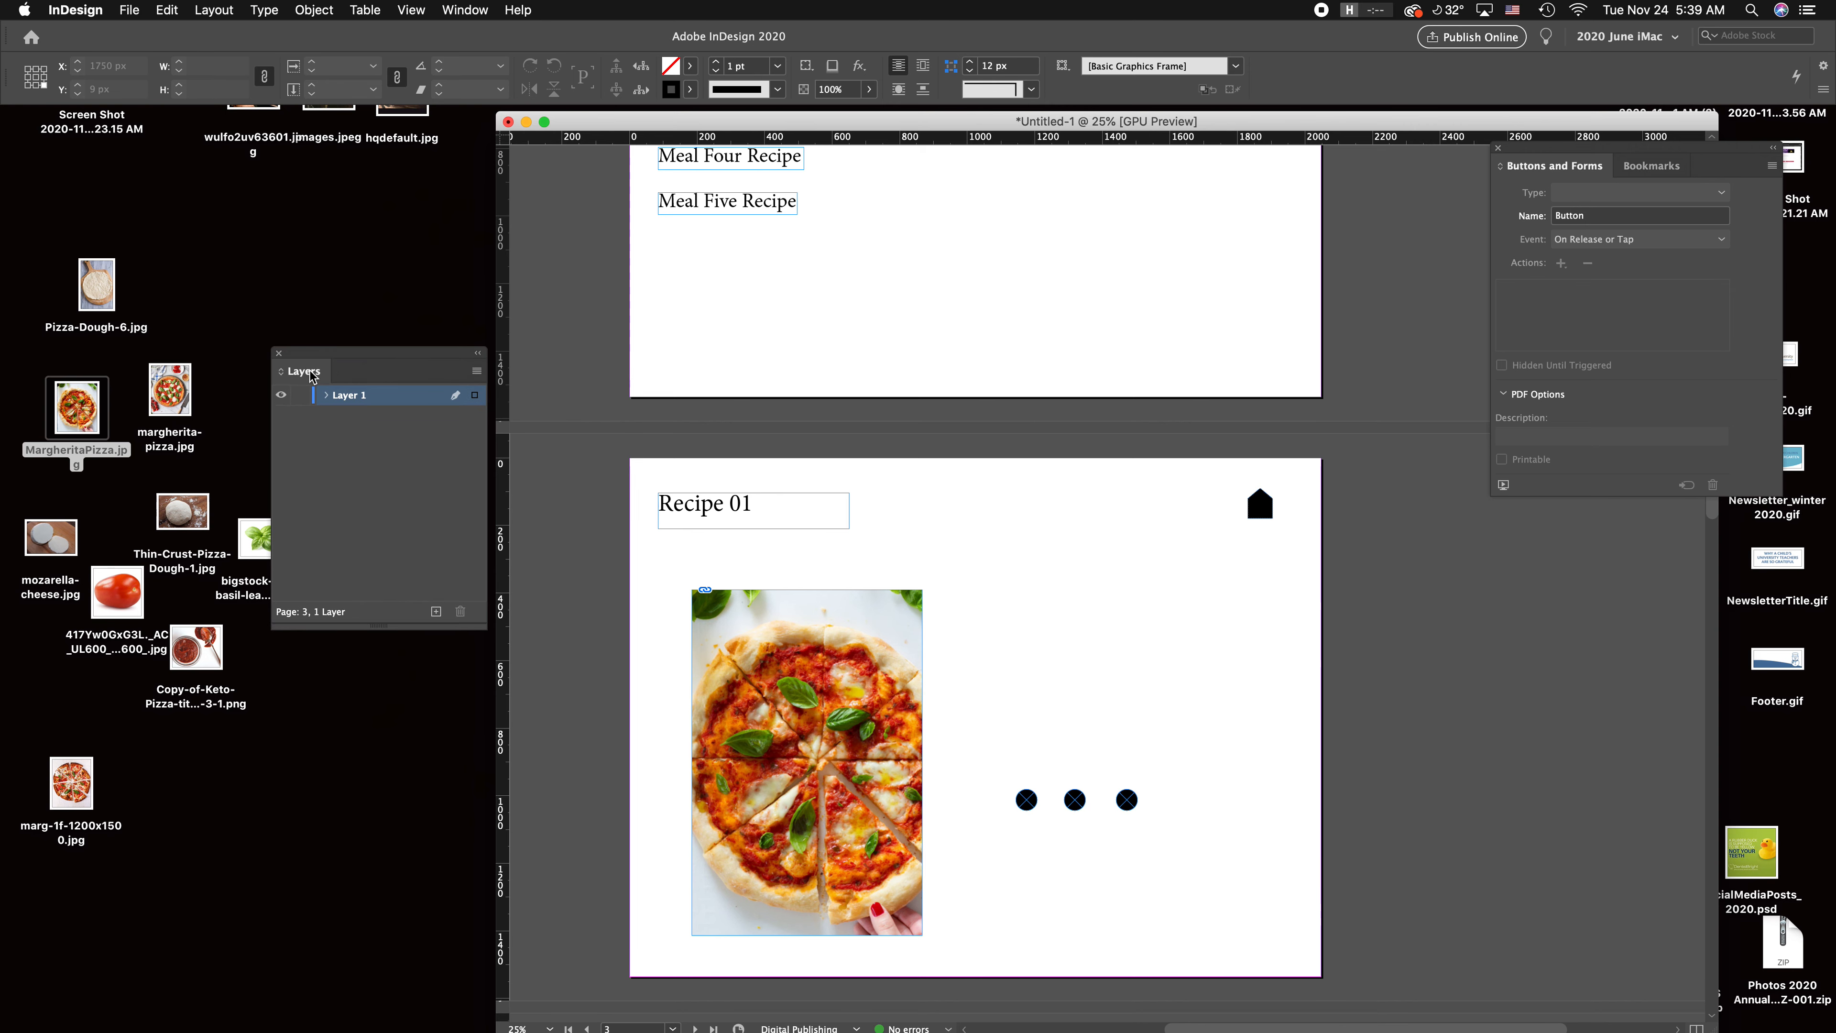
{"action": "left_click", "coordinate": [287, 299]}
{"action": "left_click_drag", "start_coordinate": [374, 362], "coordinate": [319, 330]}
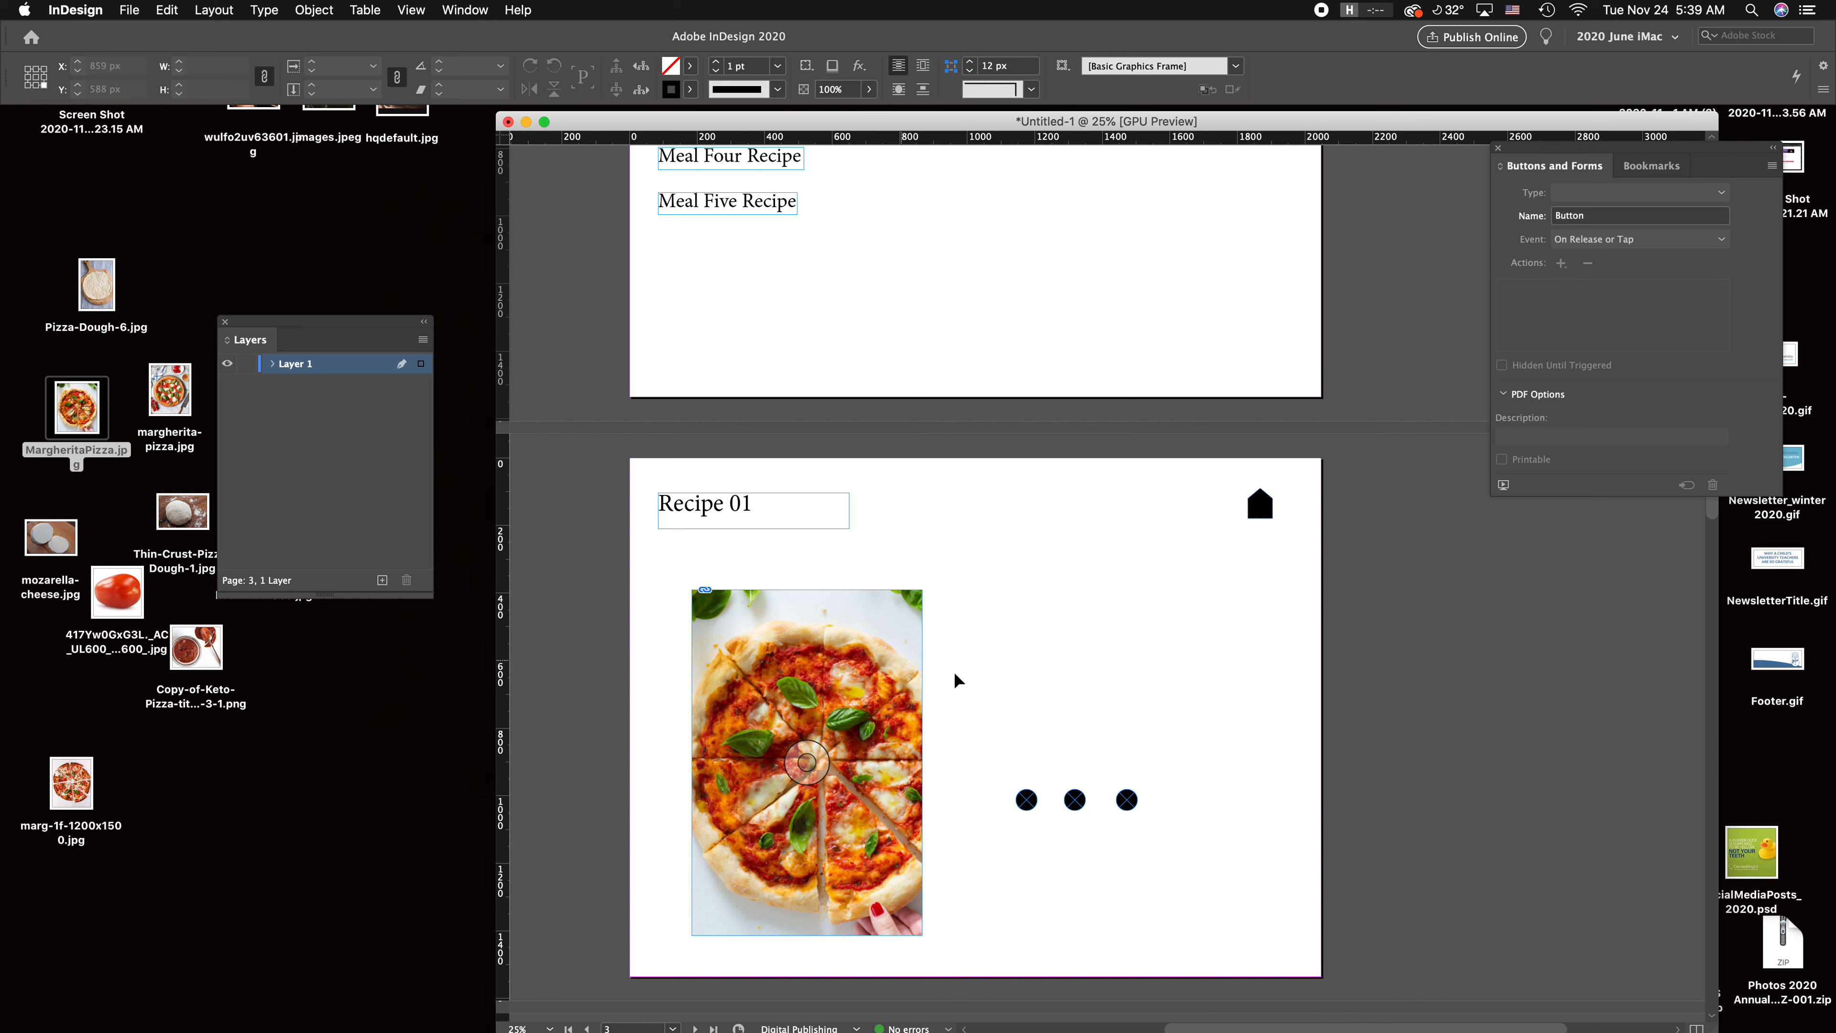
Step: Convert the topmost sliced pizza image to a button named "Pizza 03" and set it to Hidden Until Triggered
{"action": "left_click", "coordinate": [886, 700]}
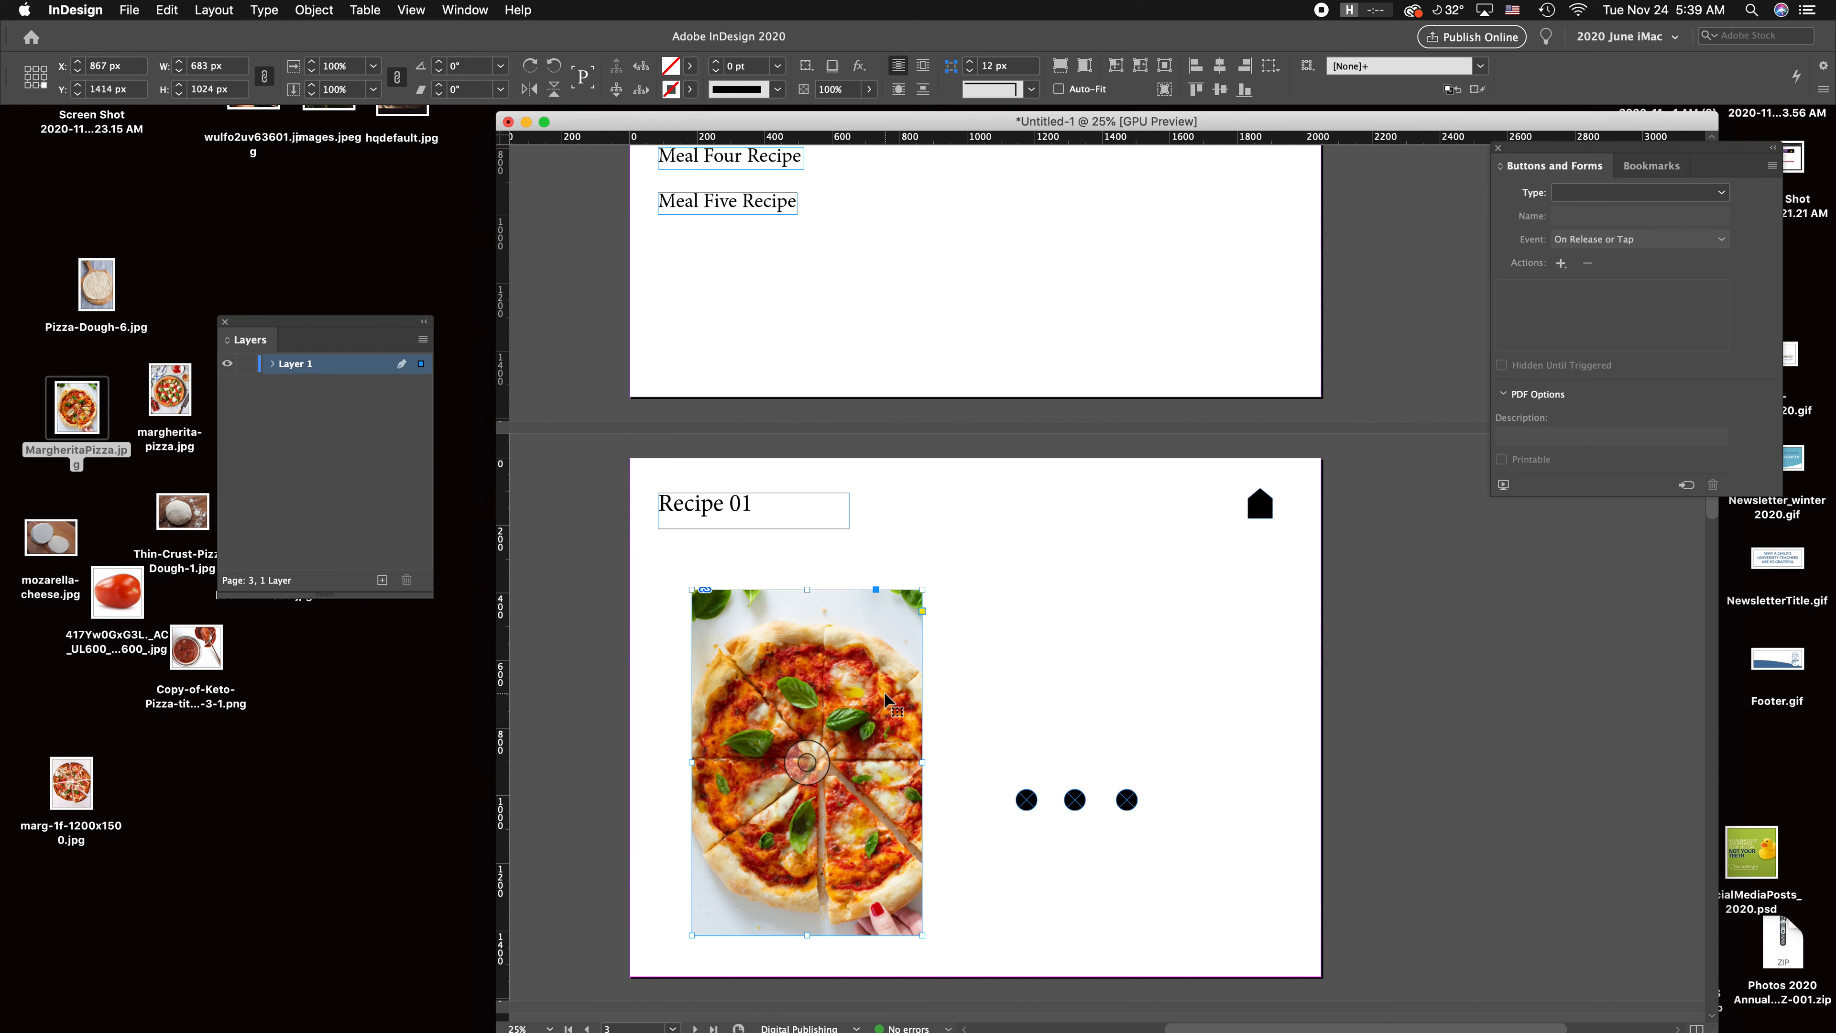
{"action": "right_click", "coordinate": [815, 692]}
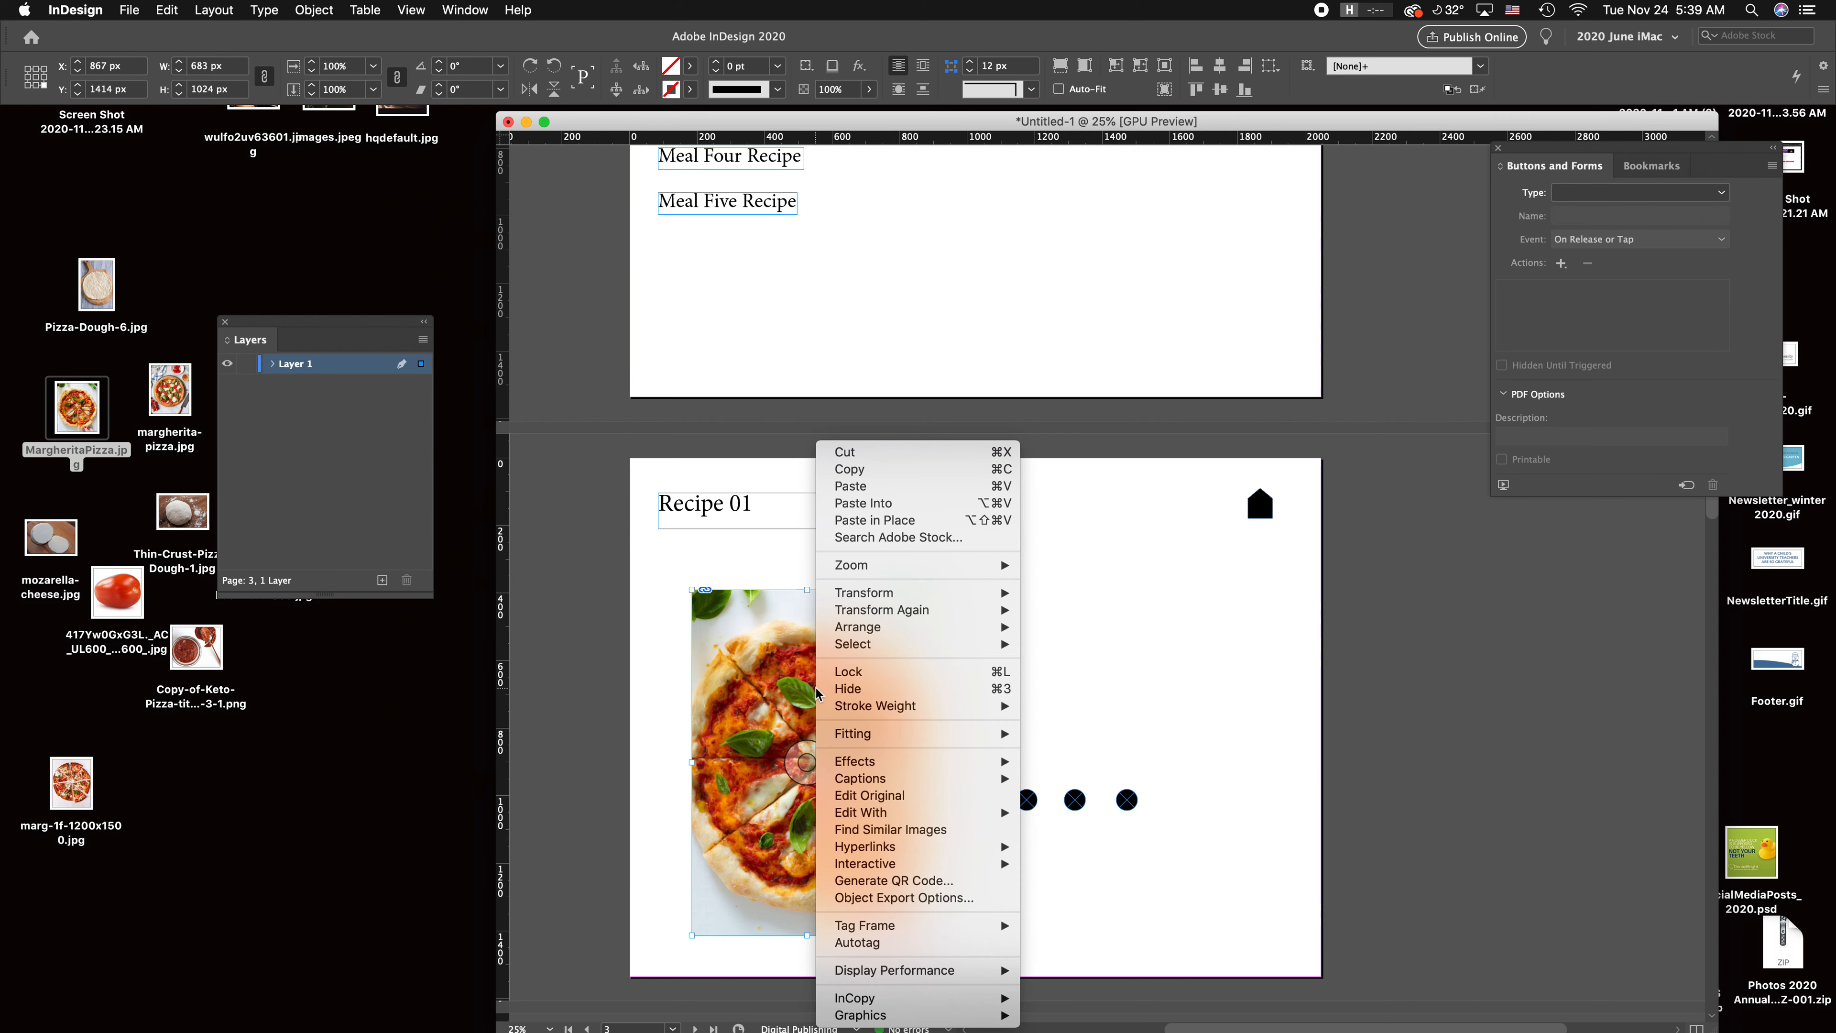
{"action": "mouse_move", "coordinate": [882, 847]}
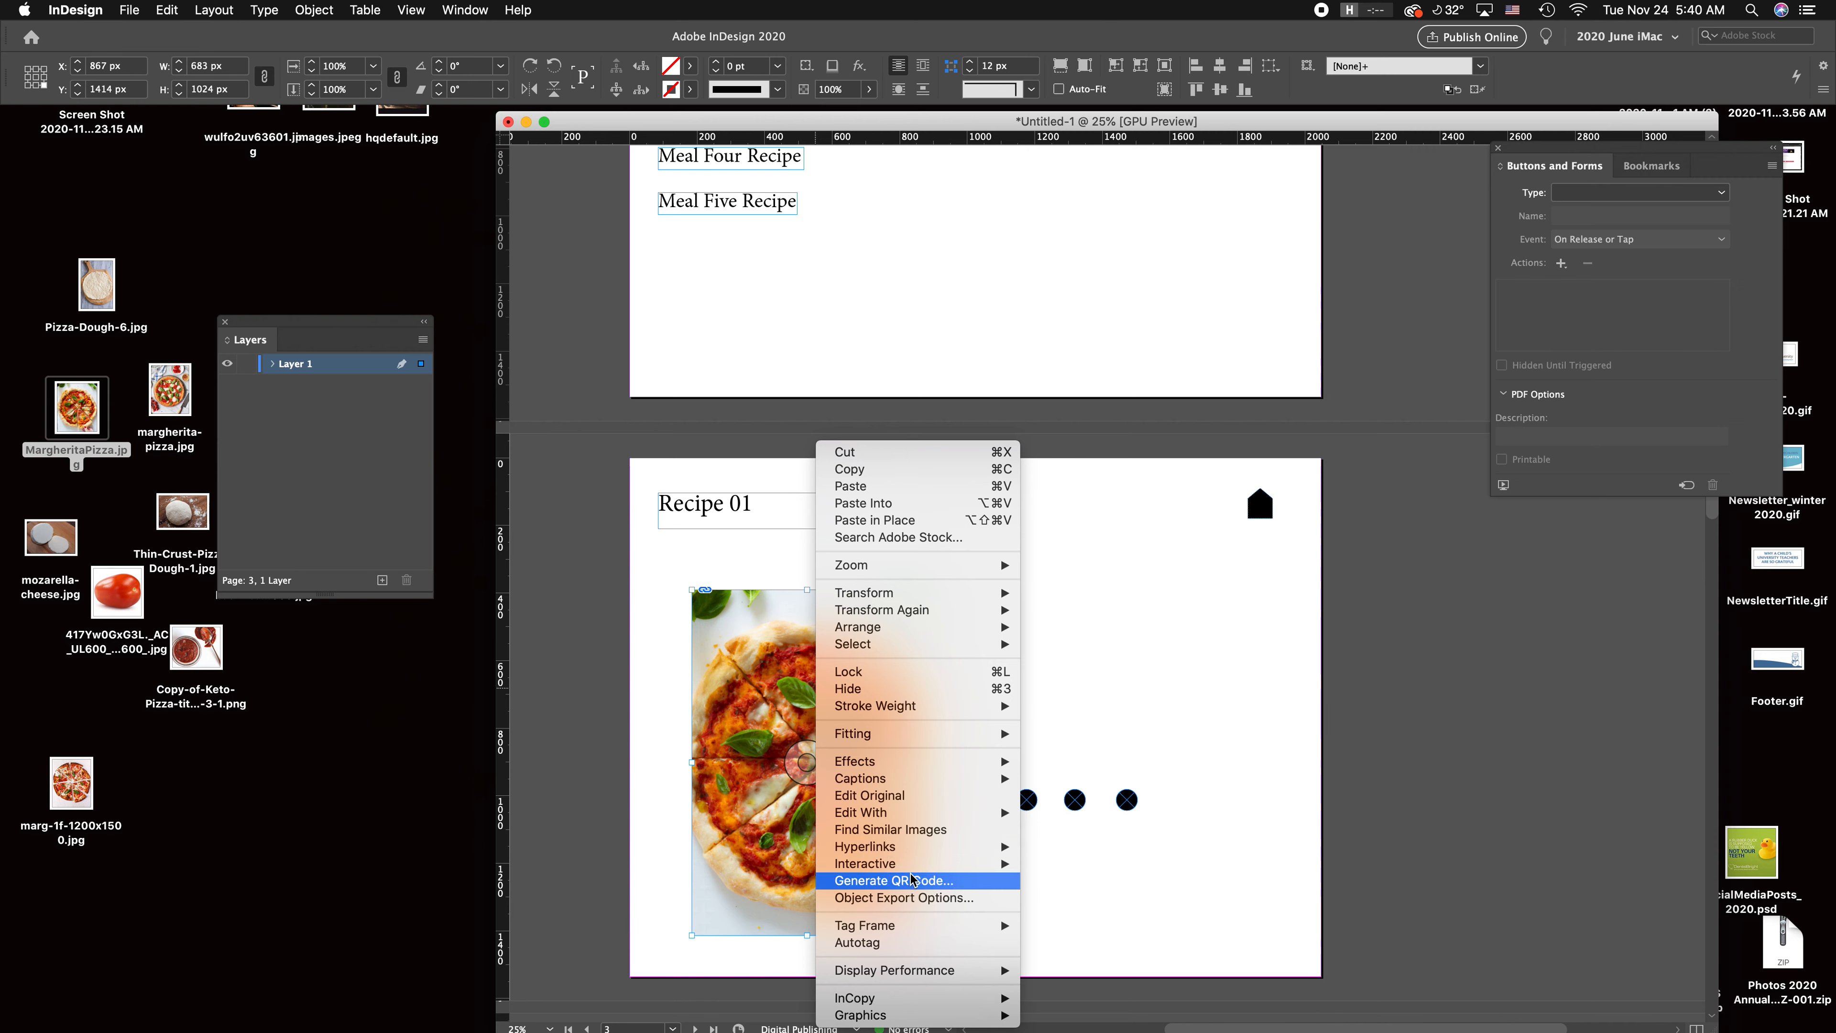
{"action": "left_click", "coordinate": [1058, 862]}
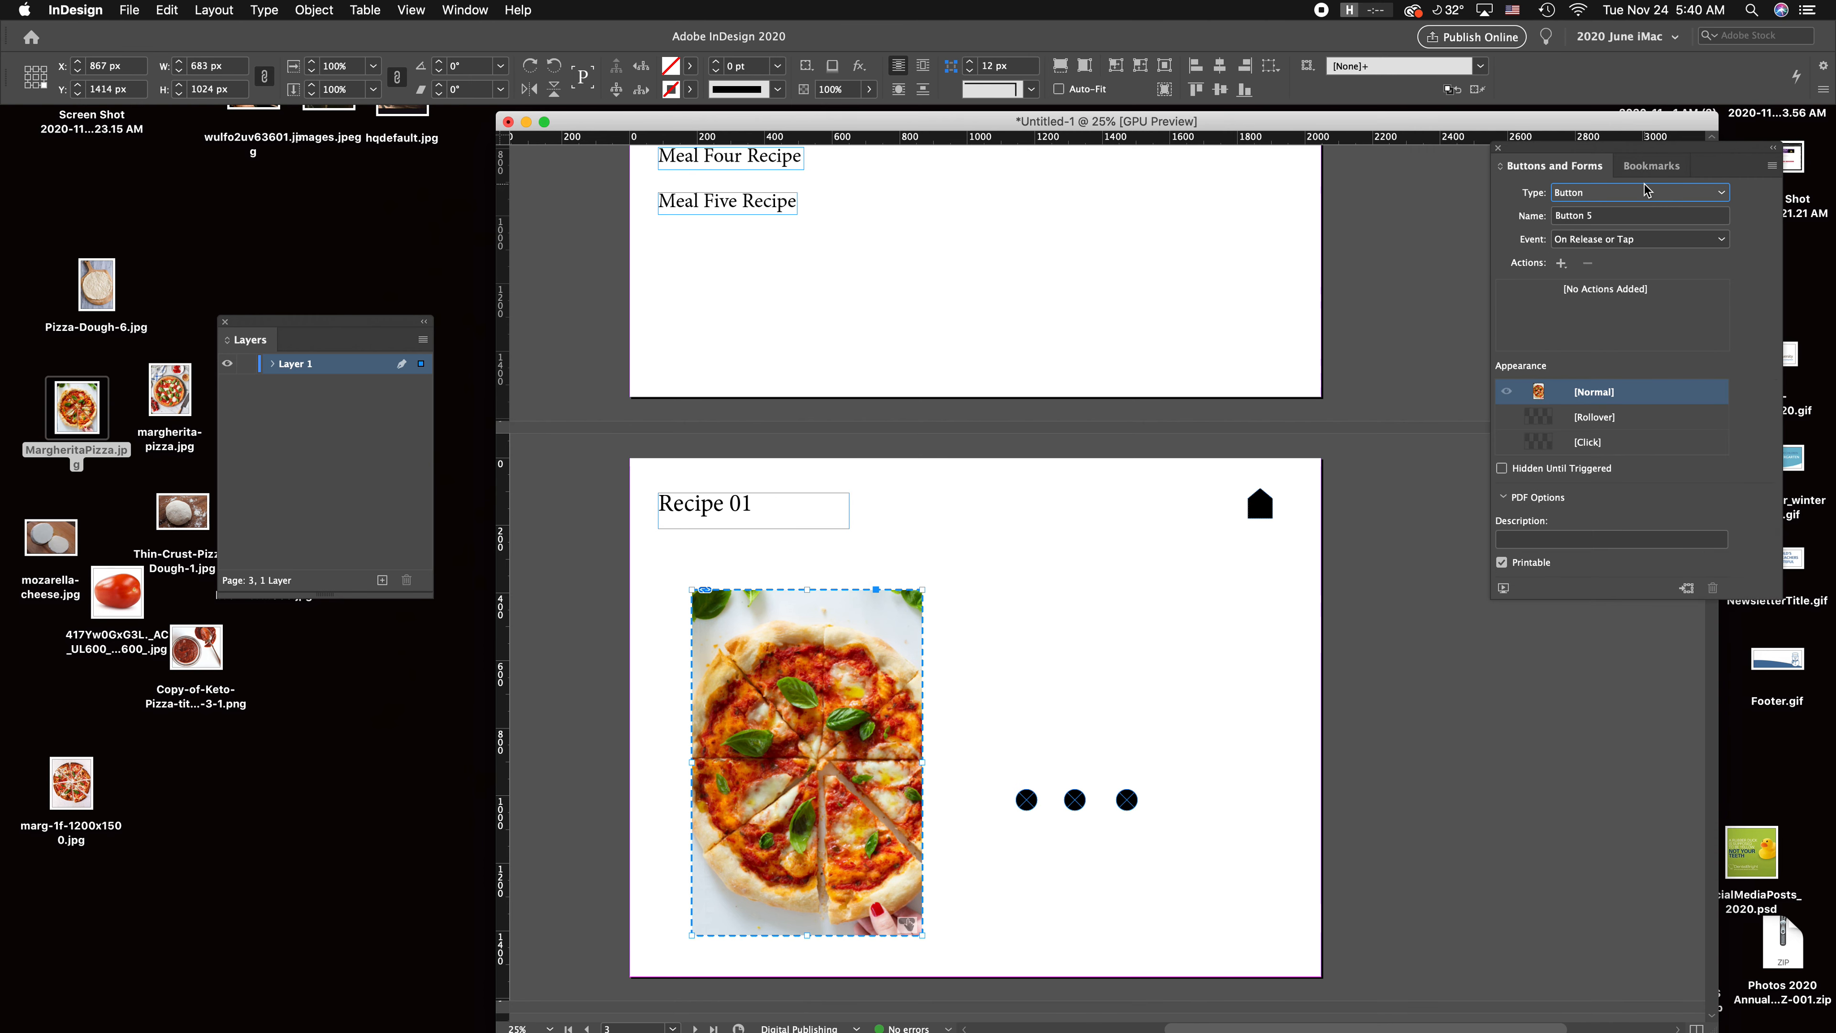
{"action": "left_click", "coordinate": [1607, 216]}
{"action": "type", "text": "Pizza 03"}
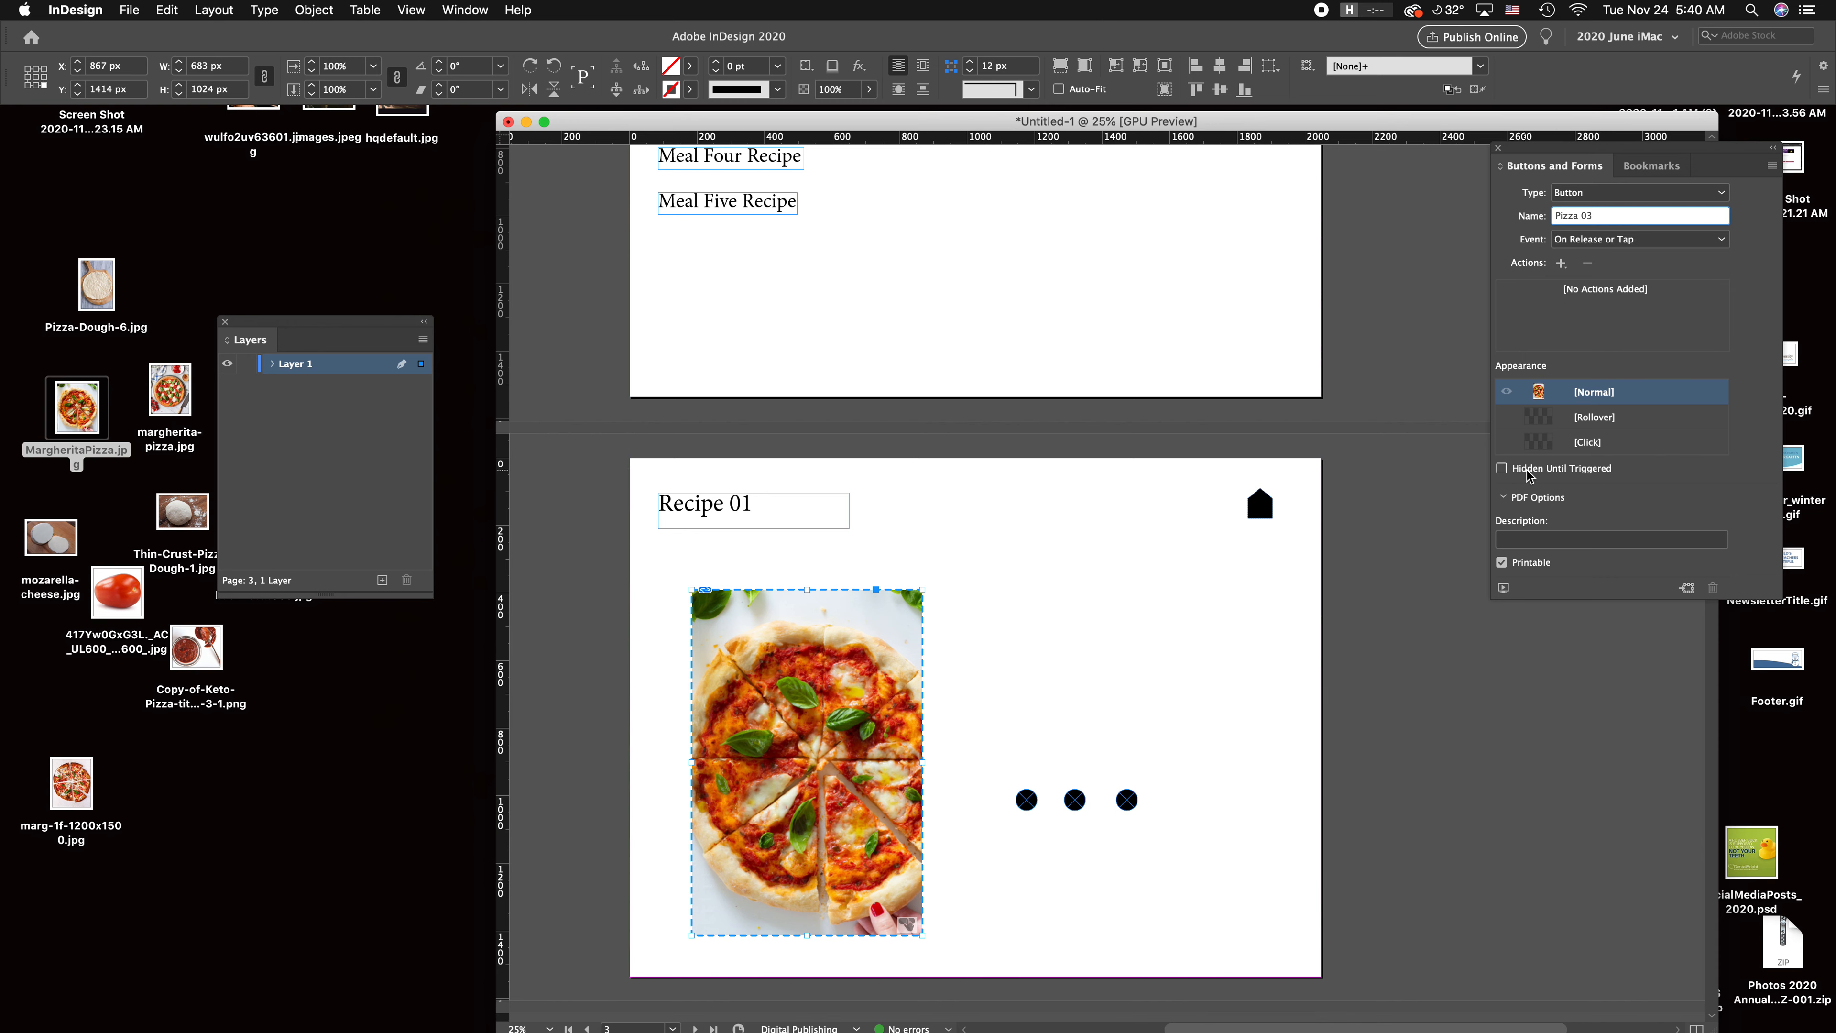
{"action": "left_click", "coordinate": [1501, 468]}
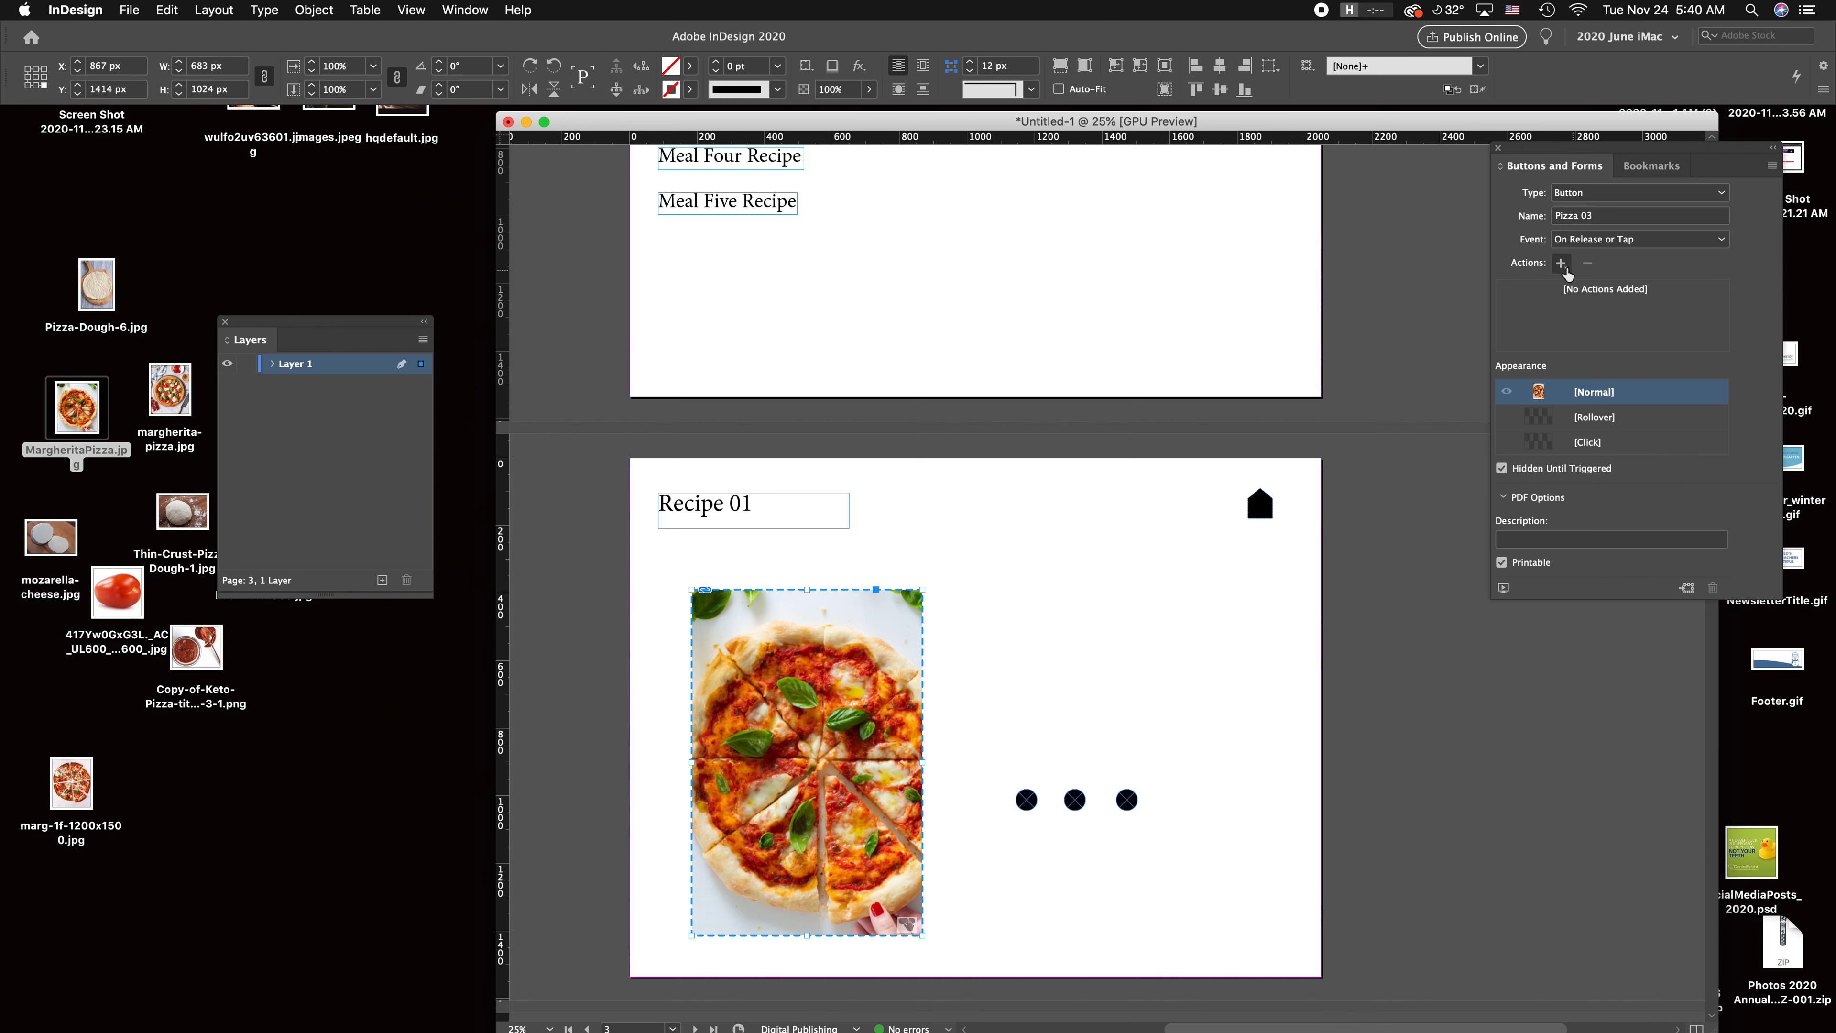
{"action": "left_click", "coordinate": [1055, 534]}
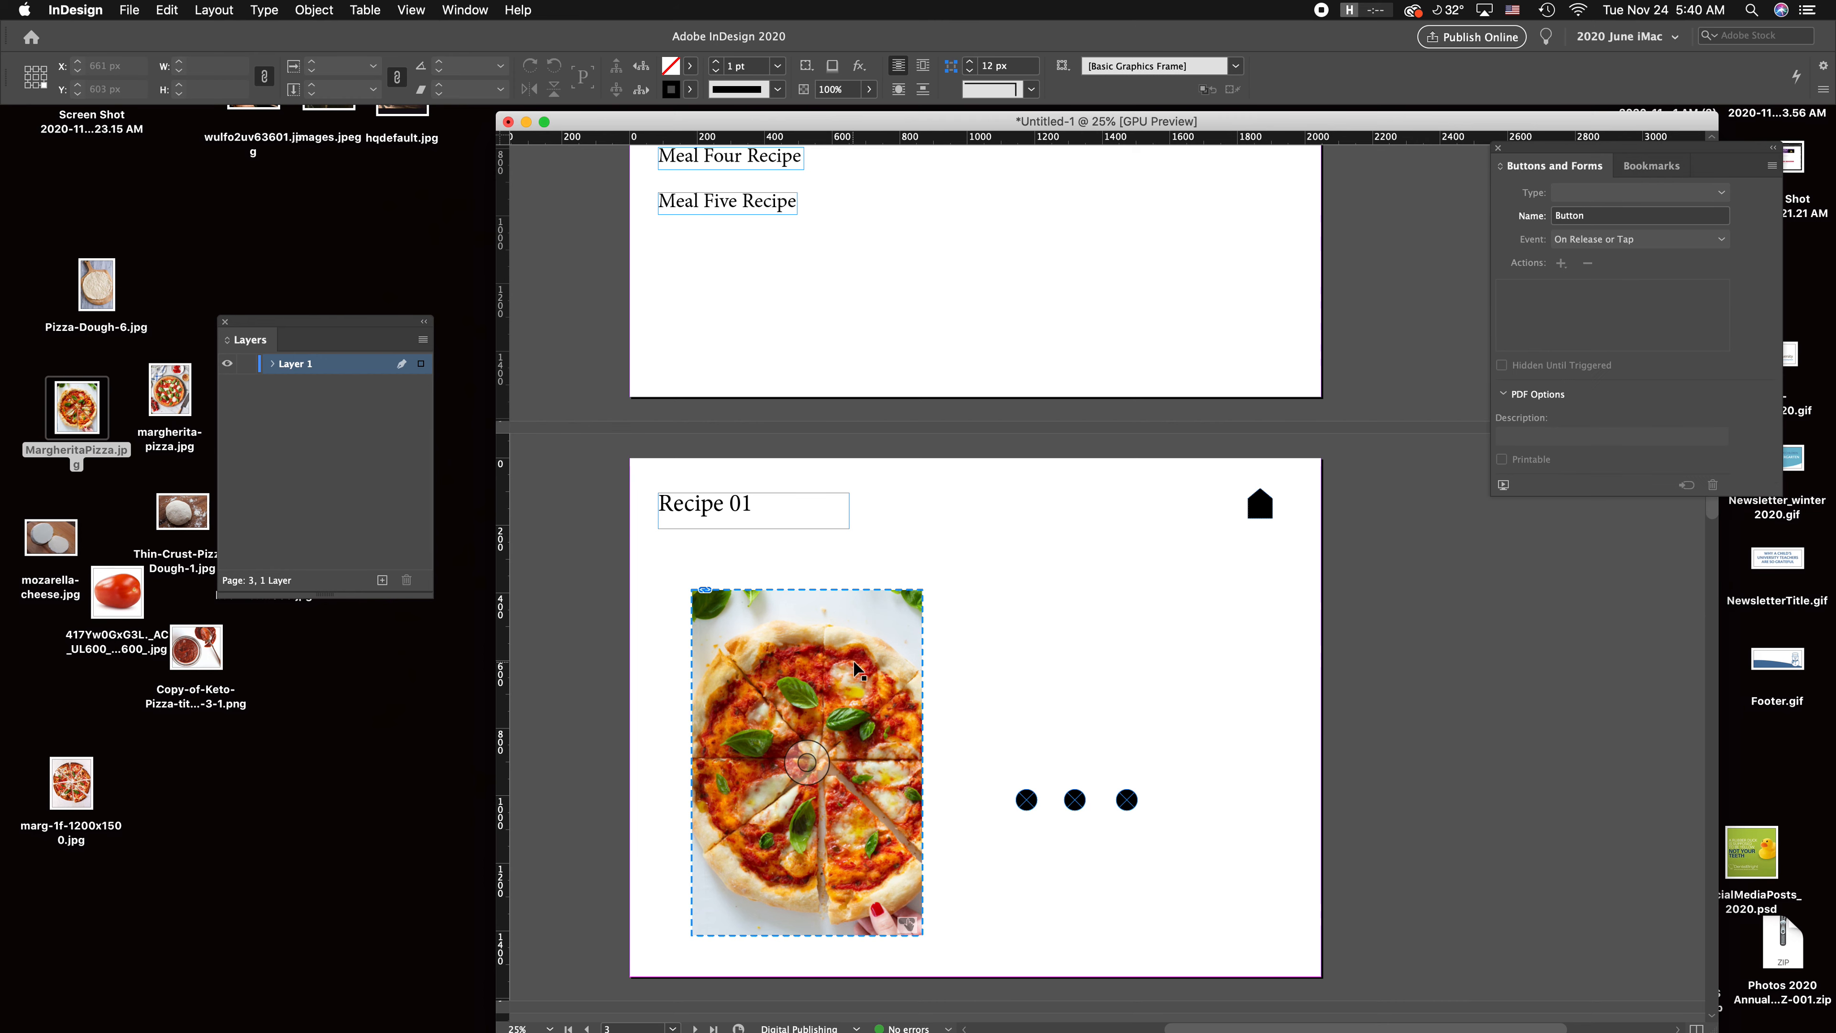
Step: Add three new layers, move the sliced pizza button in place onto Layer 4, and hide that layer
{"action": "key", "text": "super+x"}
{"action": "left_click", "coordinate": [382, 581]}
{"action": "left_click", "coordinate": [382, 581]}
{"action": "left_click", "coordinate": [381, 581]}
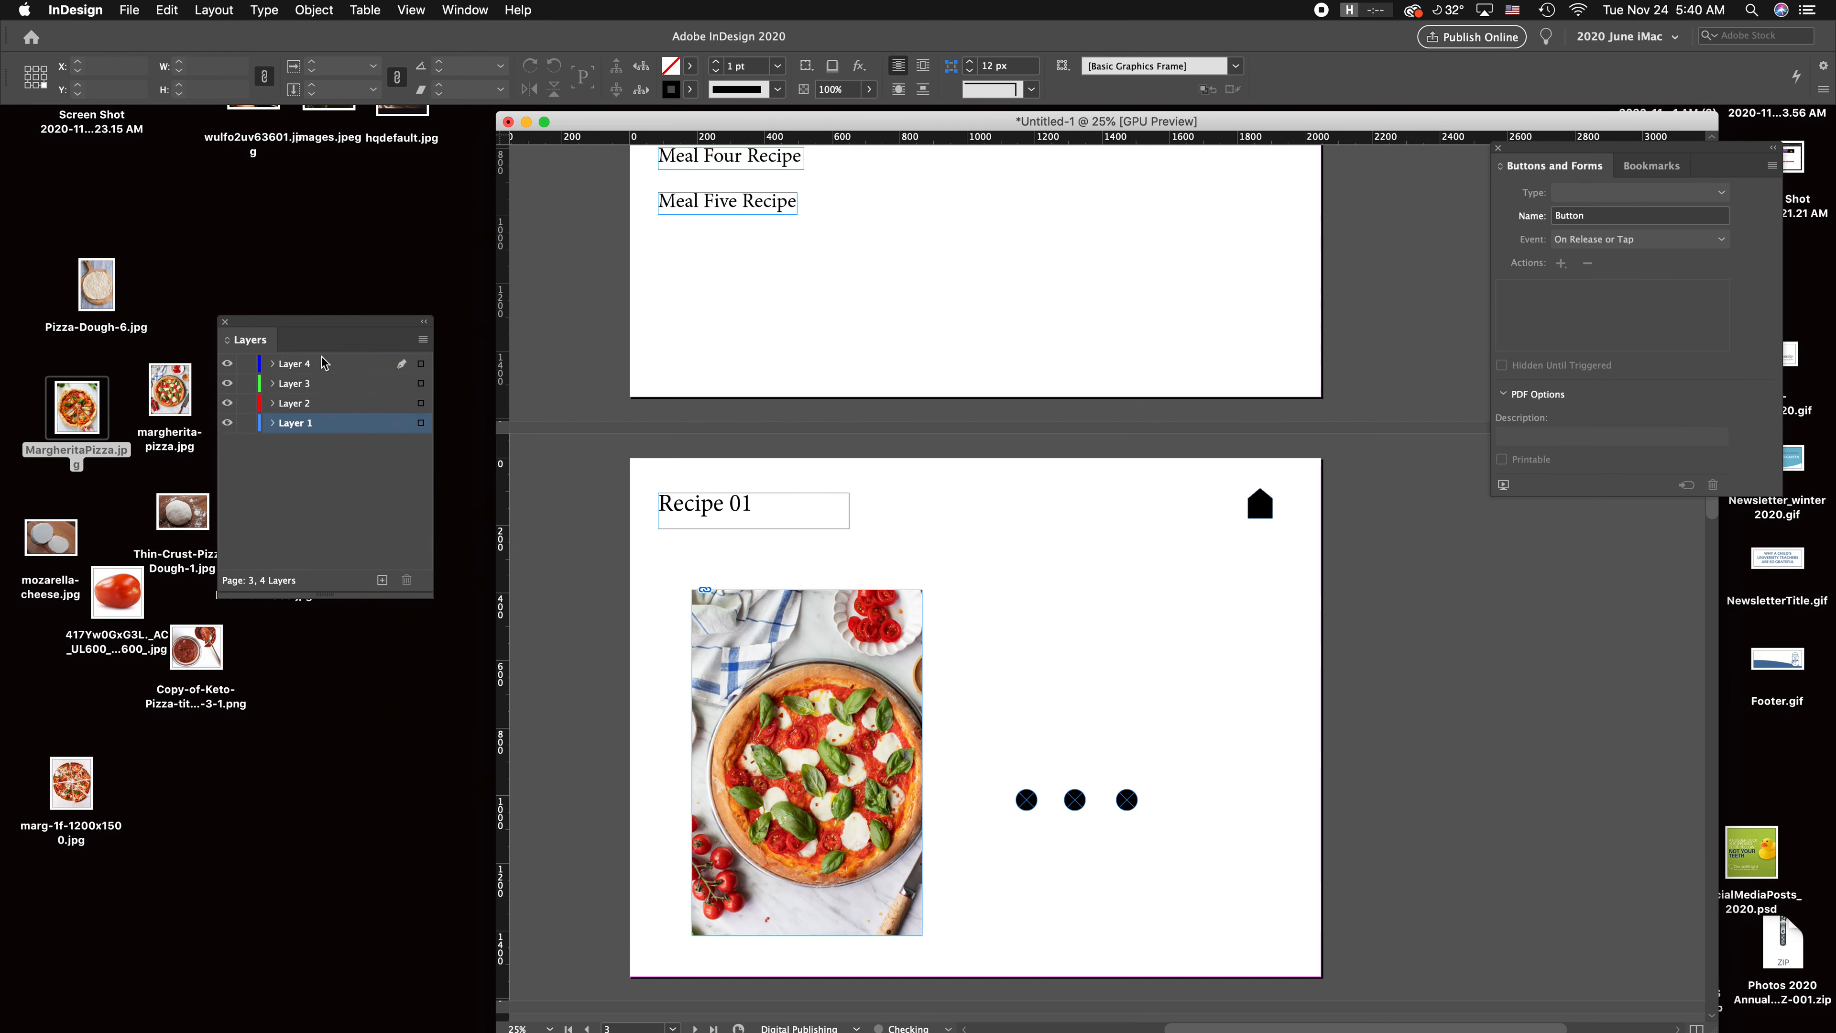
{"action": "key", "text": "alt+shift+super+v"}
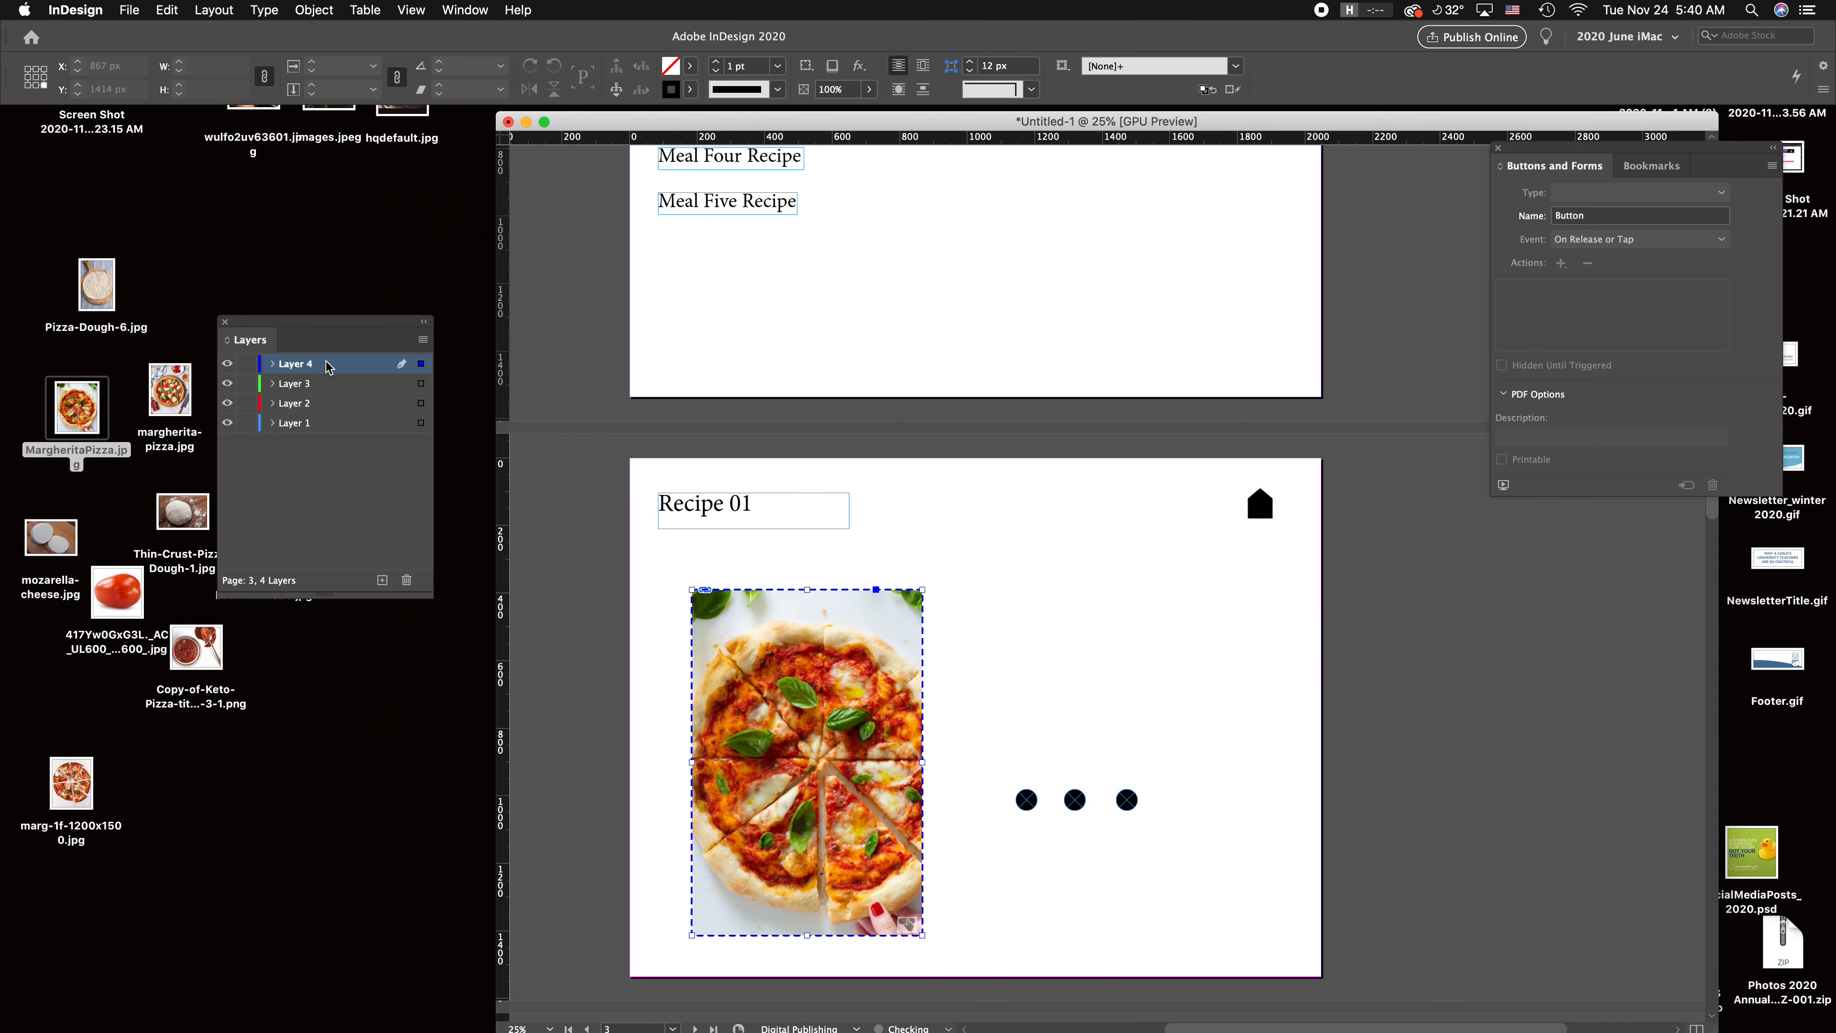
{"action": "left_click", "coordinate": [230, 364]}
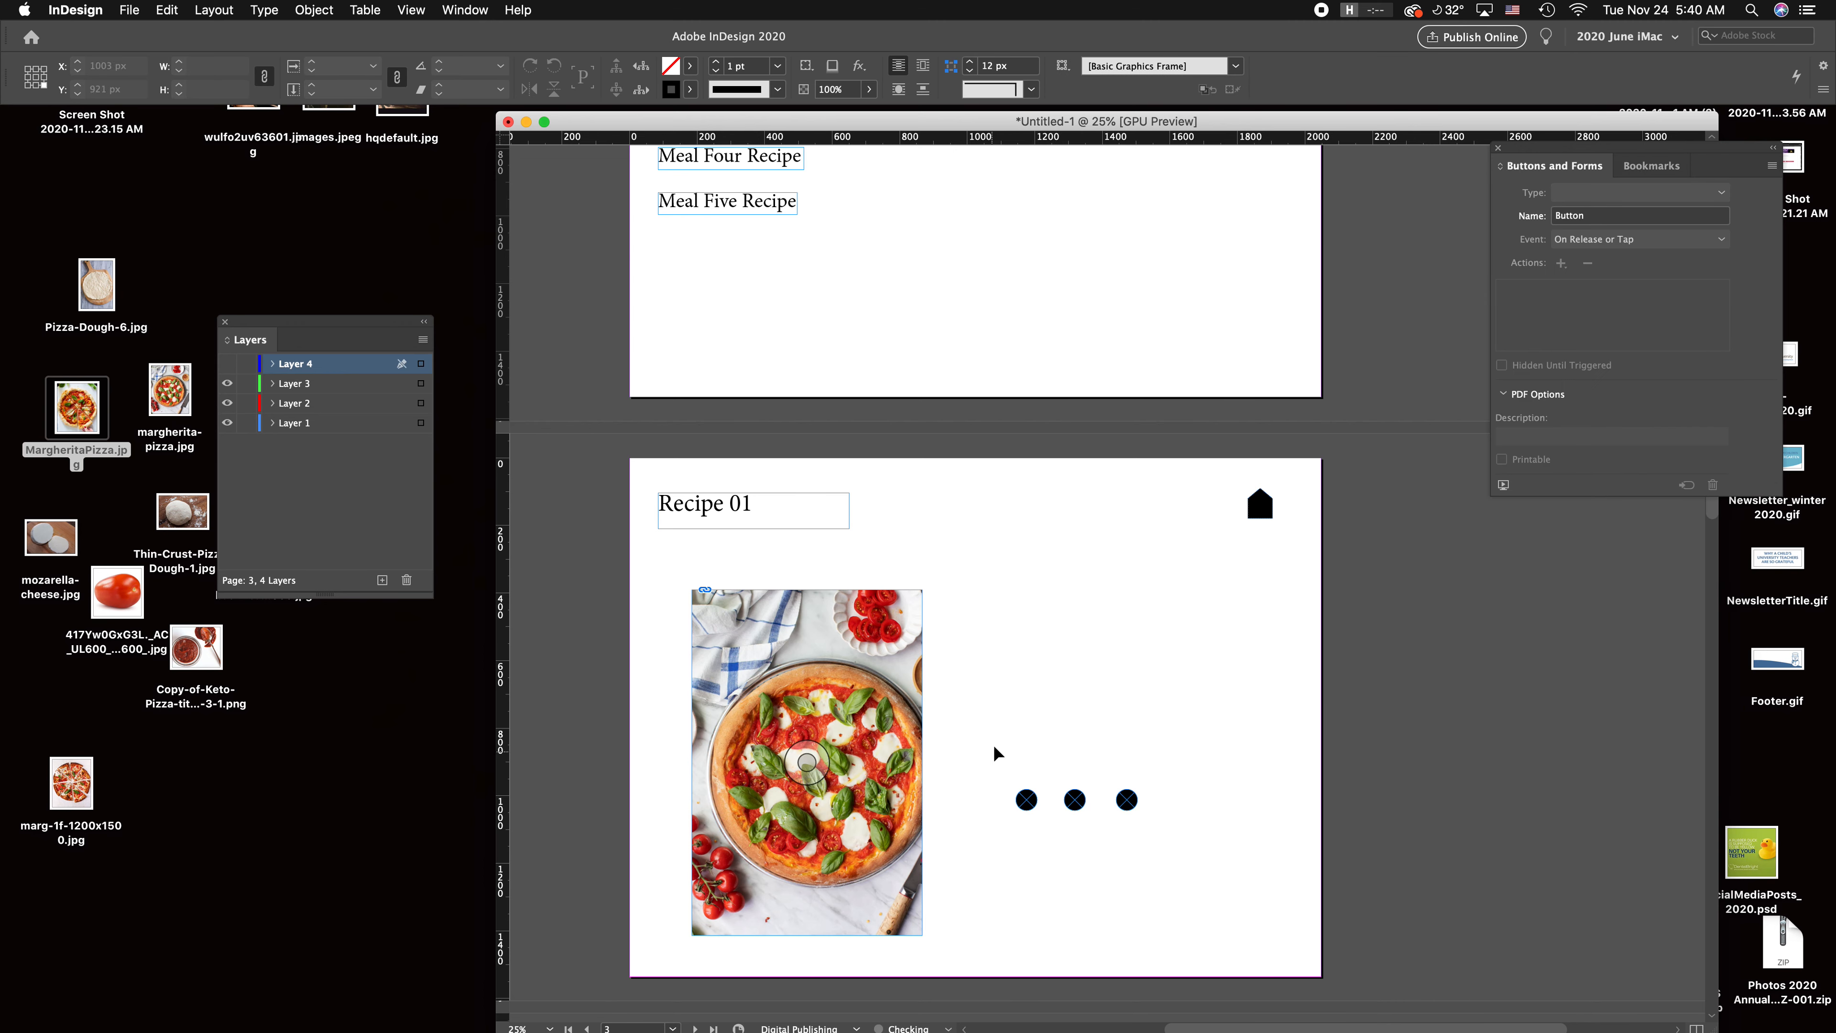
Step: Convert the whole margherita pizza image to a button named "Pizza 02" and set it to Hidden Until Triggered
{"action": "right_click", "coordinate": [803, 676]}
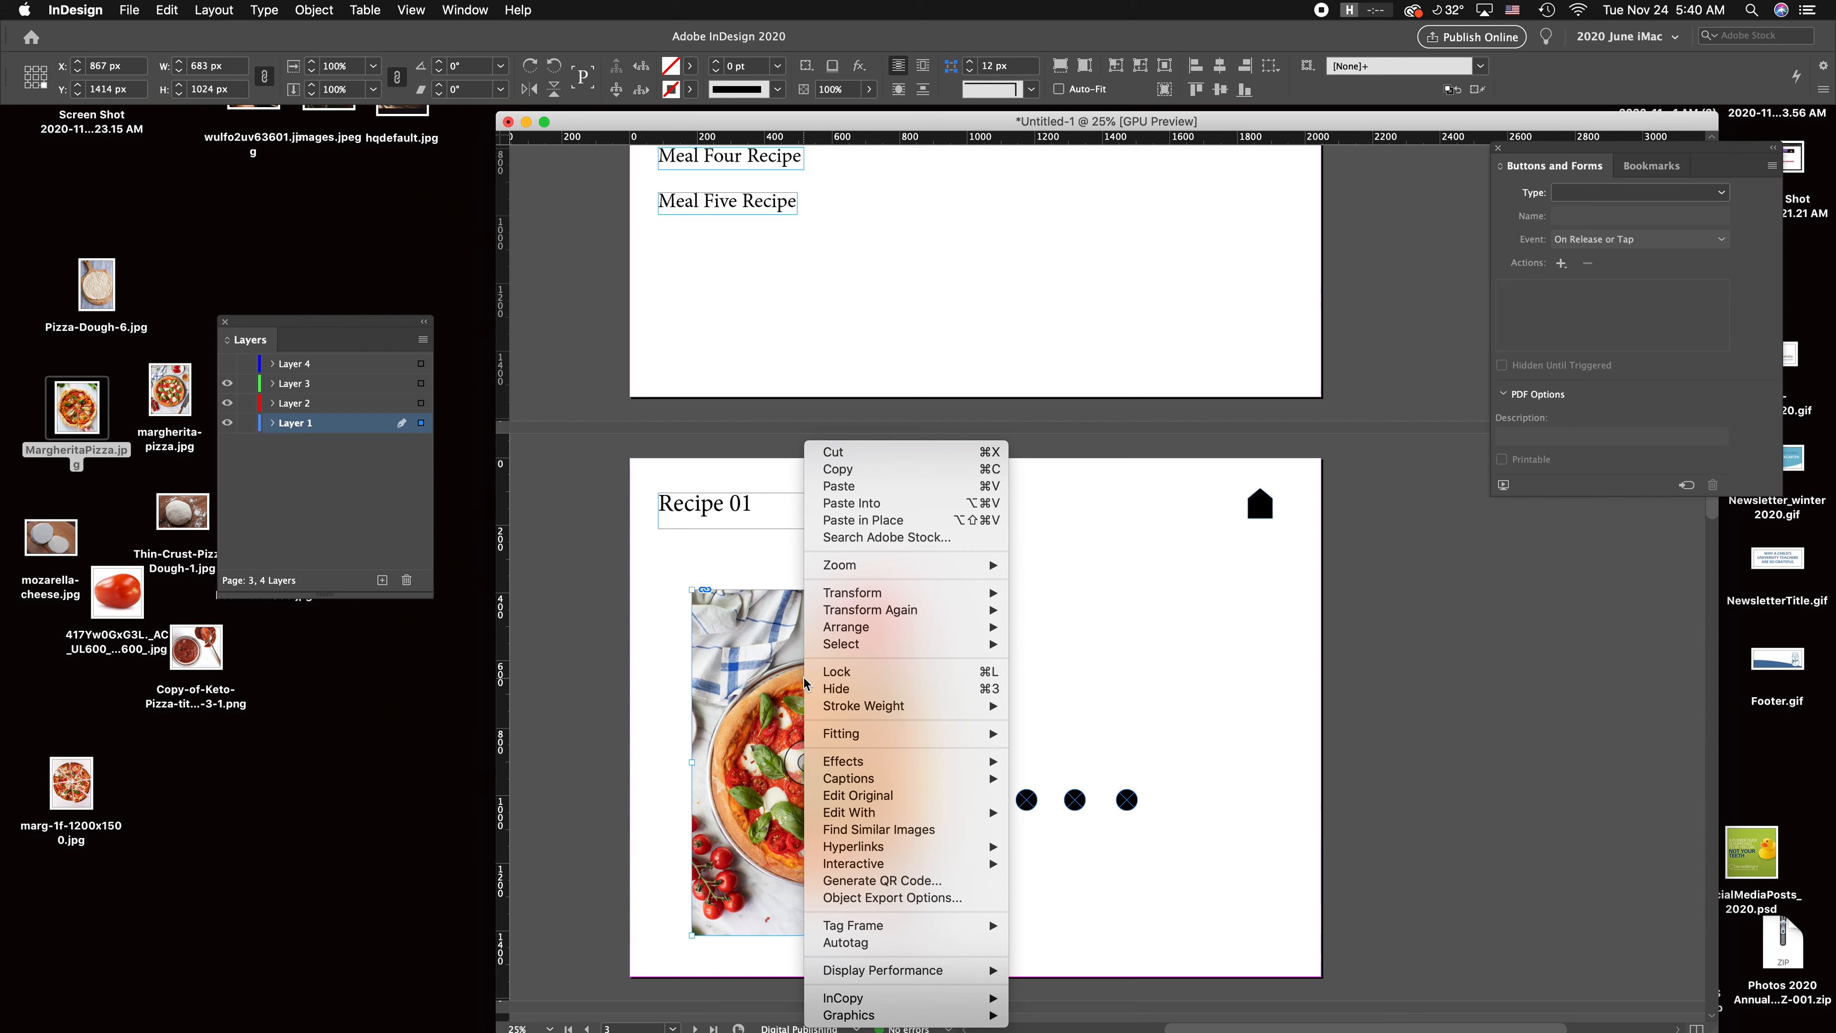
{"action": "mouse_move", "coordinate": [940, 863]}
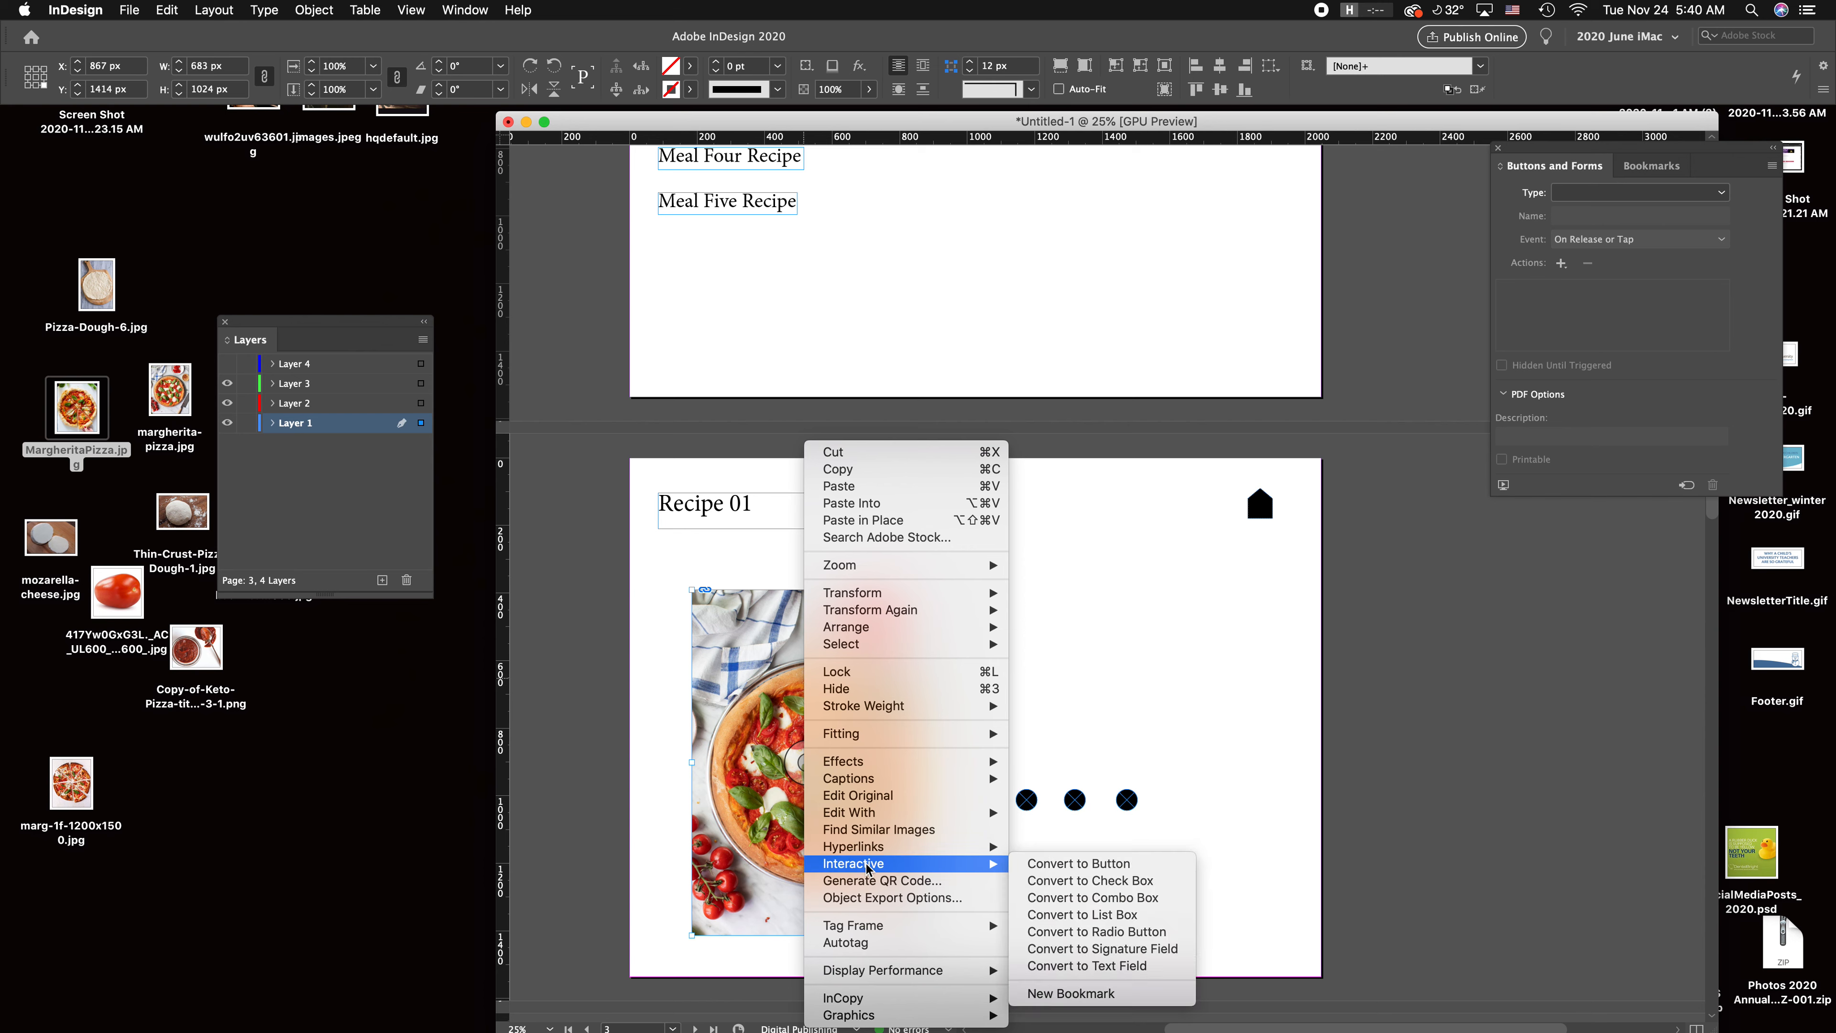
{"action": "left_click", "coordinate": [1086, 868]}
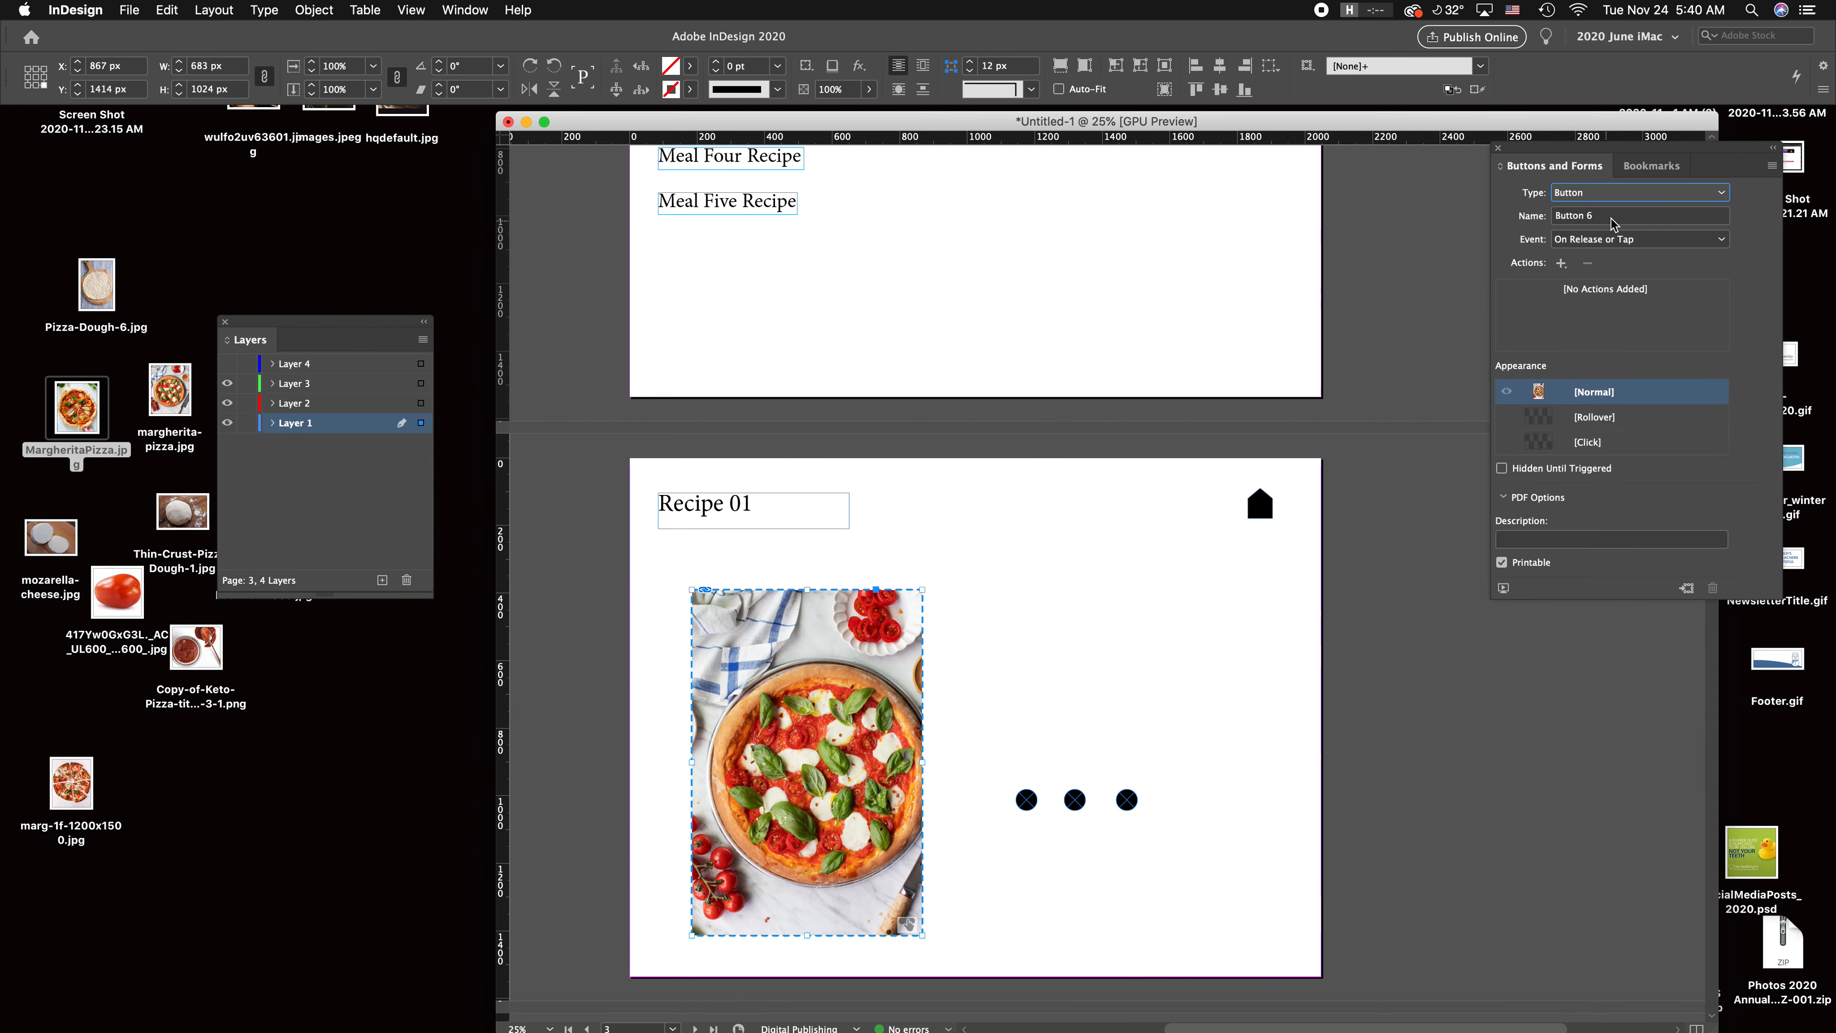
{"action": "triple_click", "coordinate": [1610, 217]}
{"action": "type", "text": "Pizza 02"}
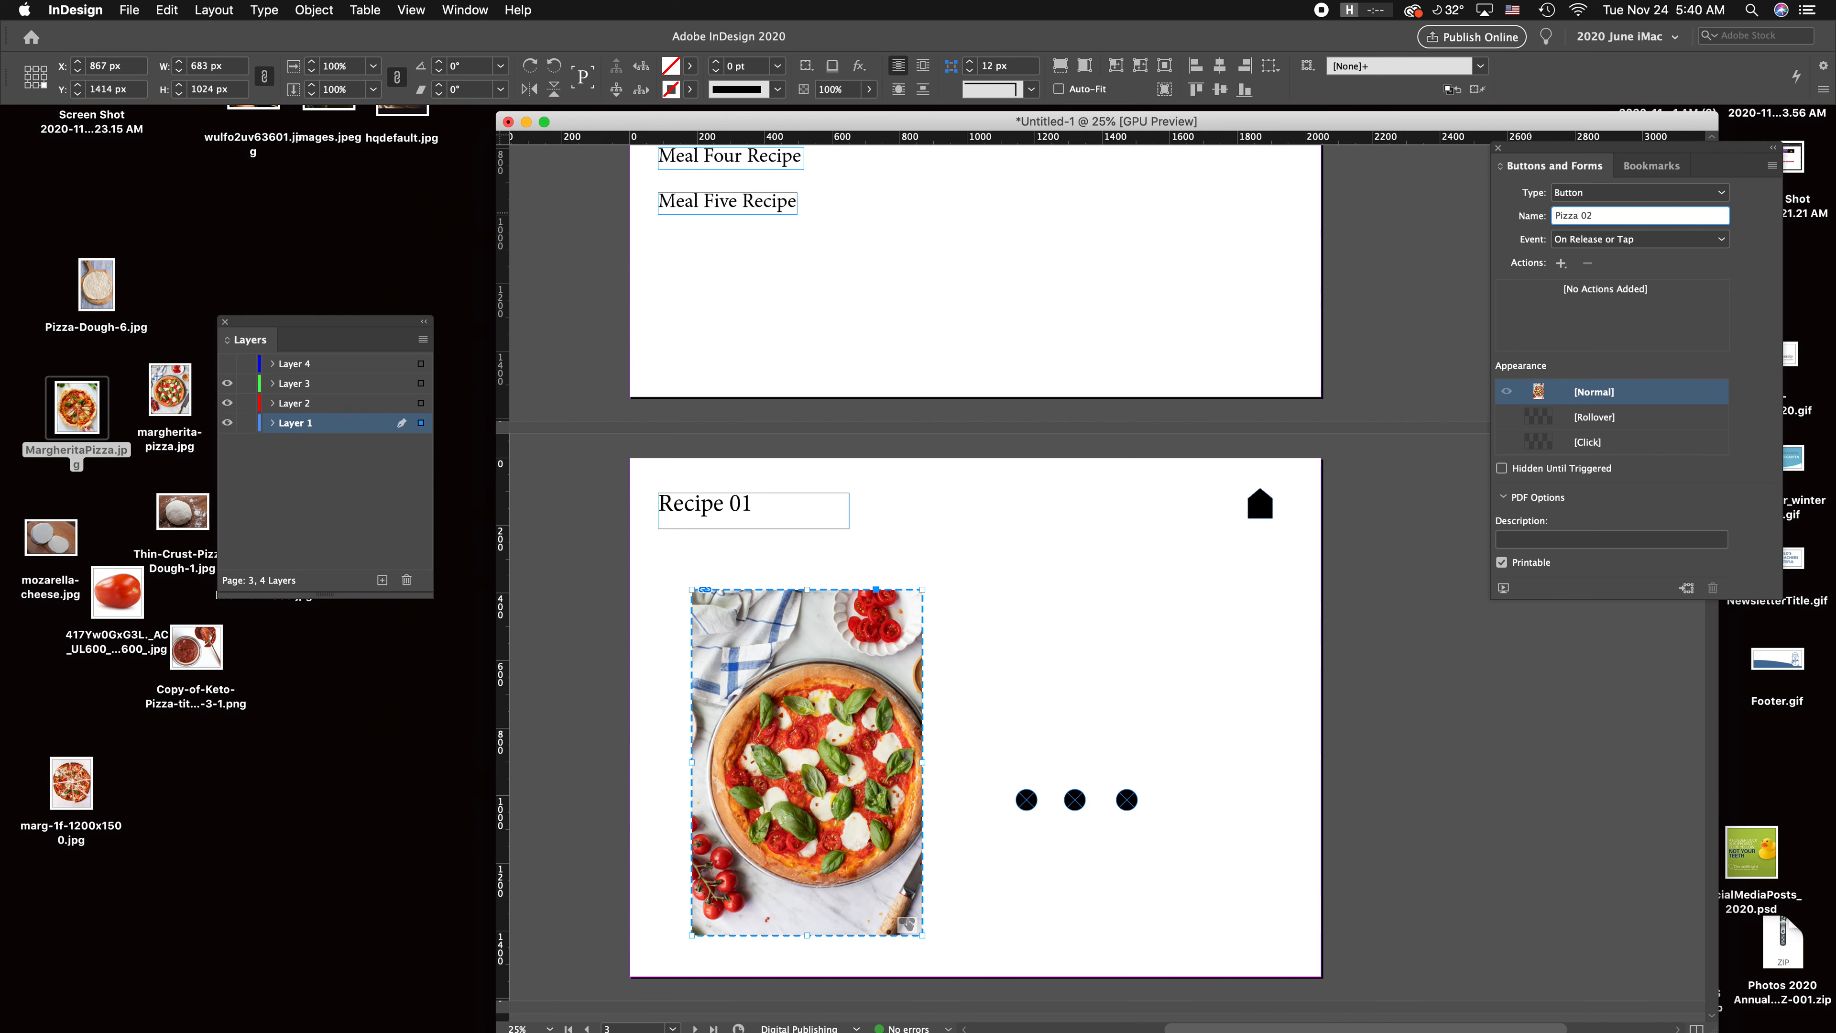
{"action": "left_click", "coordinate": [1502, 468]}
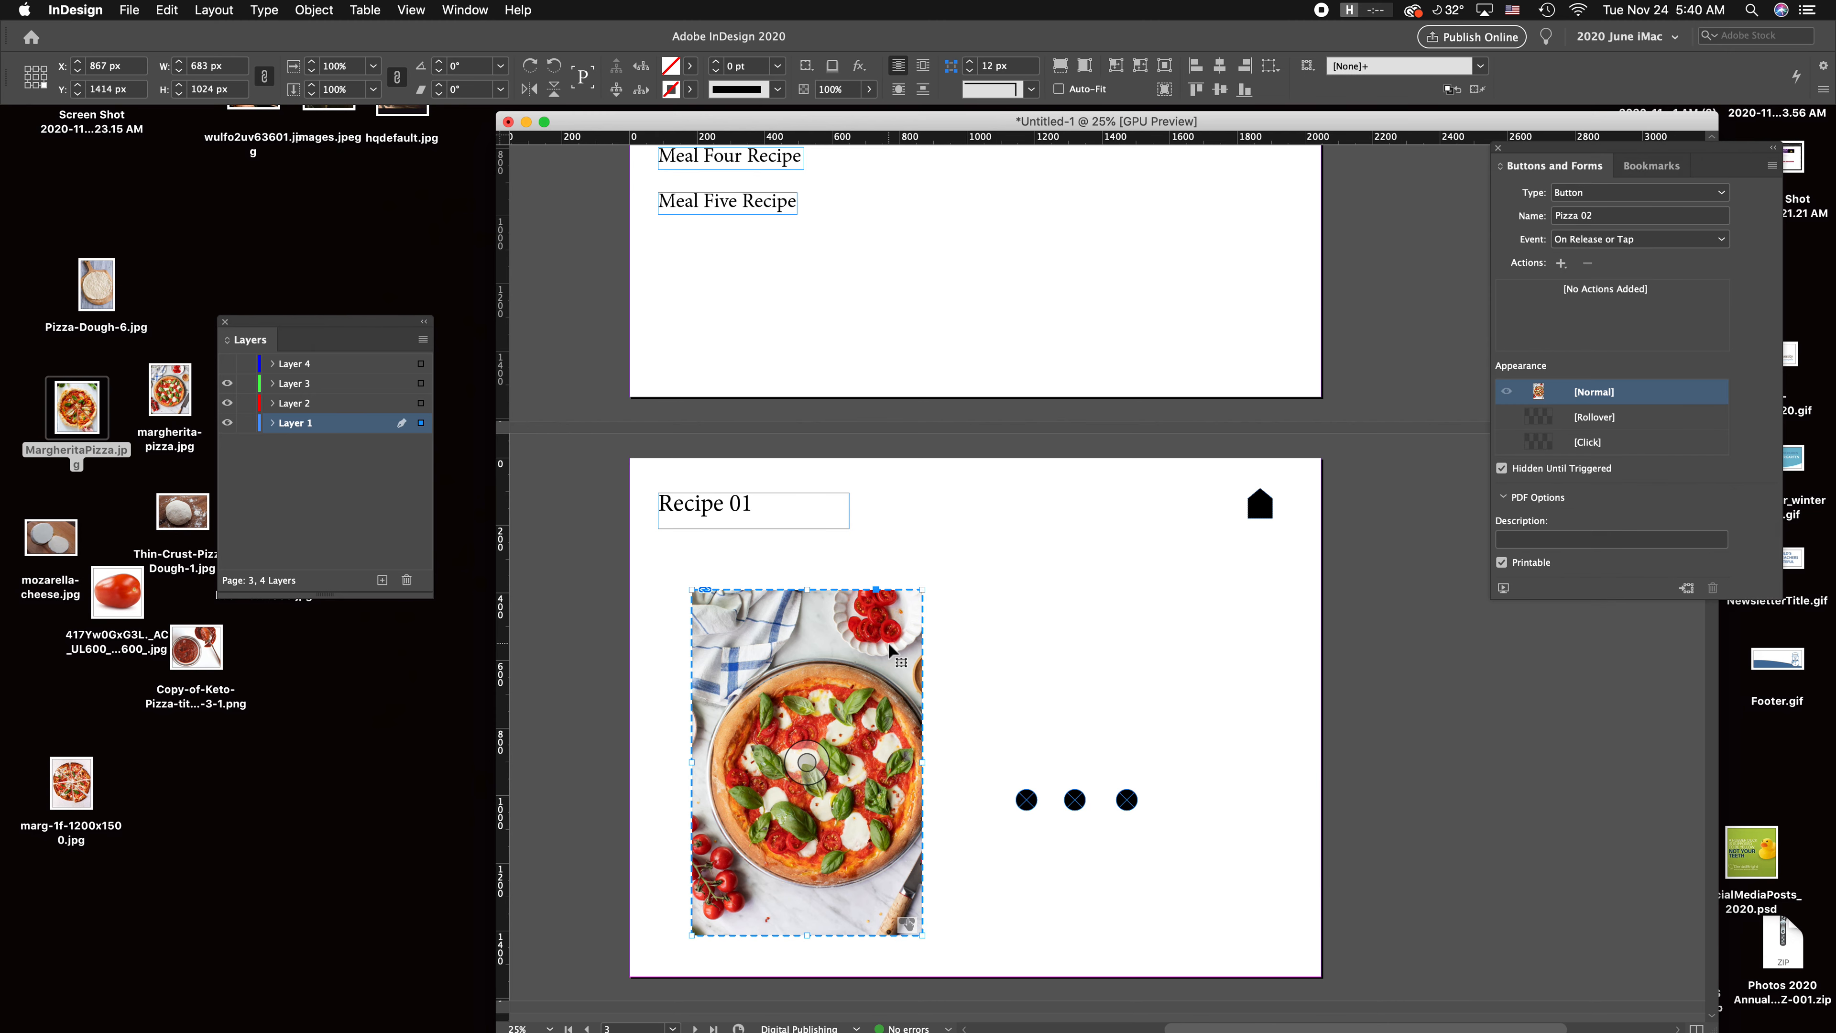
Step: Move the whole margherita pizza button in place onto Layer 3 and hide that layer
{"action": "key", "text": "BackSpace"}
{"action": "left_click", "coordinate": [343, 384]}
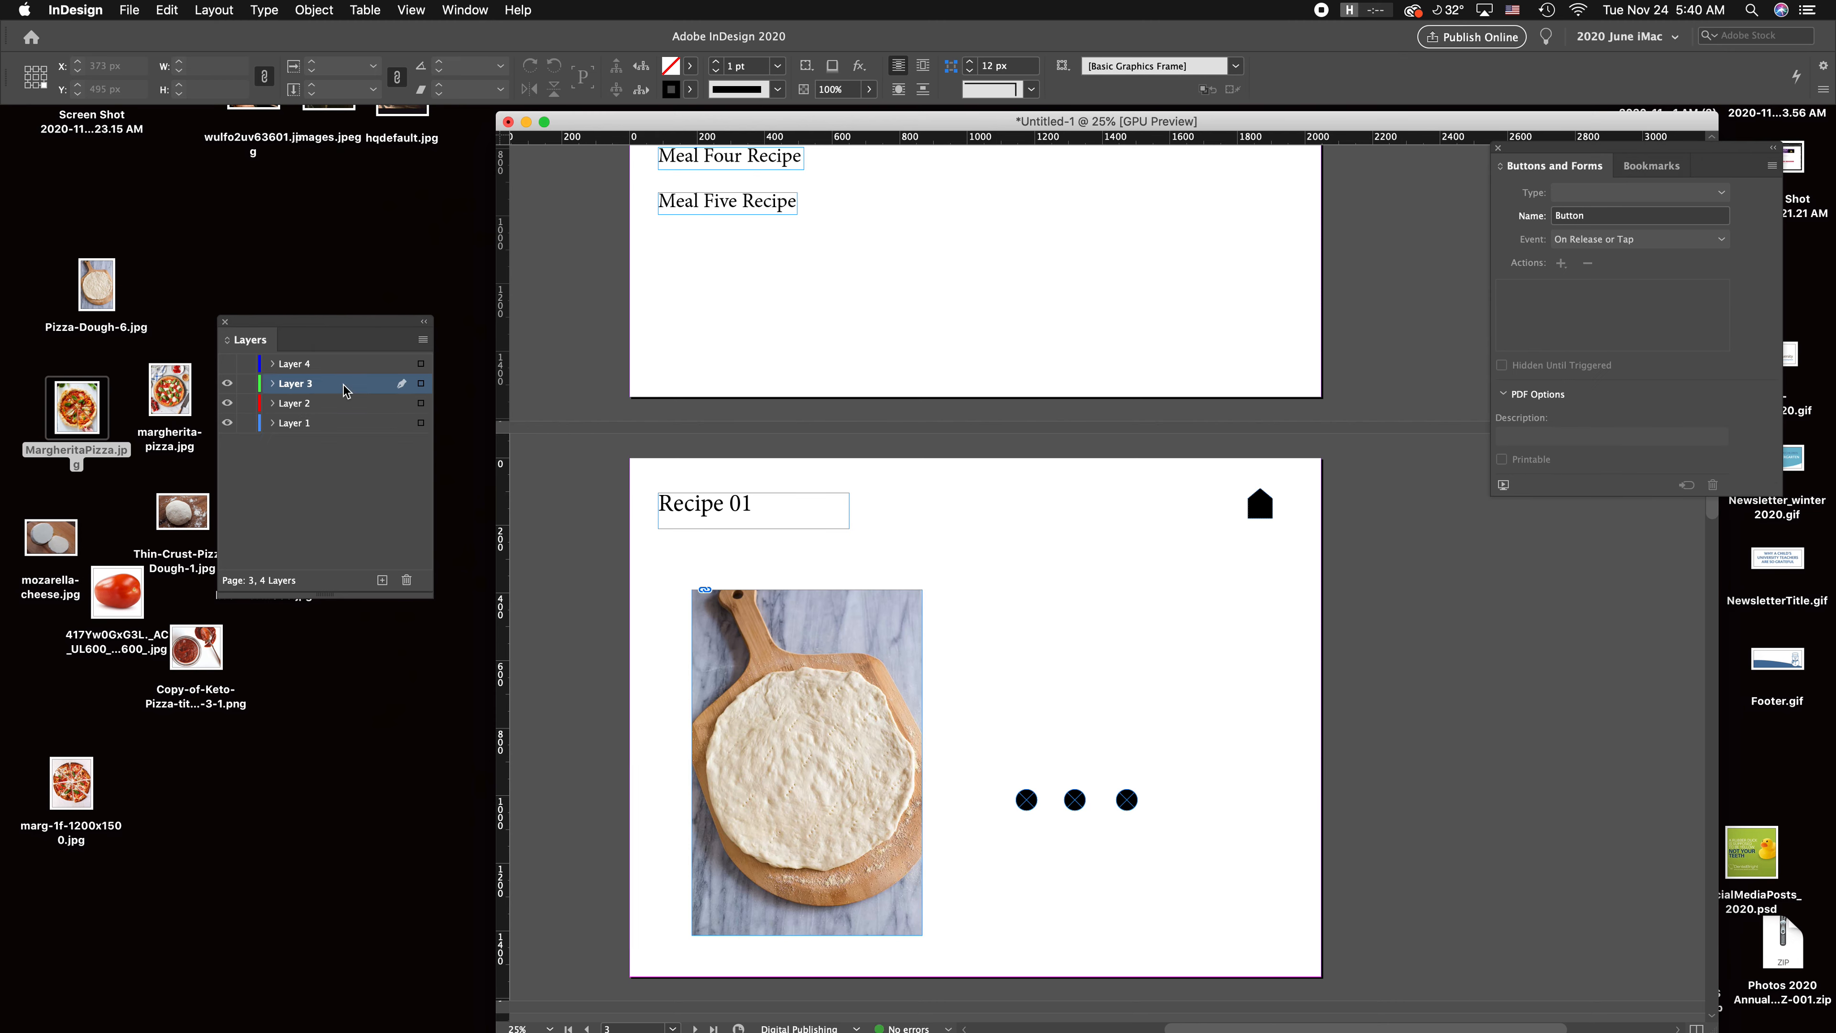
{"action": "key", "text": "super+z"}
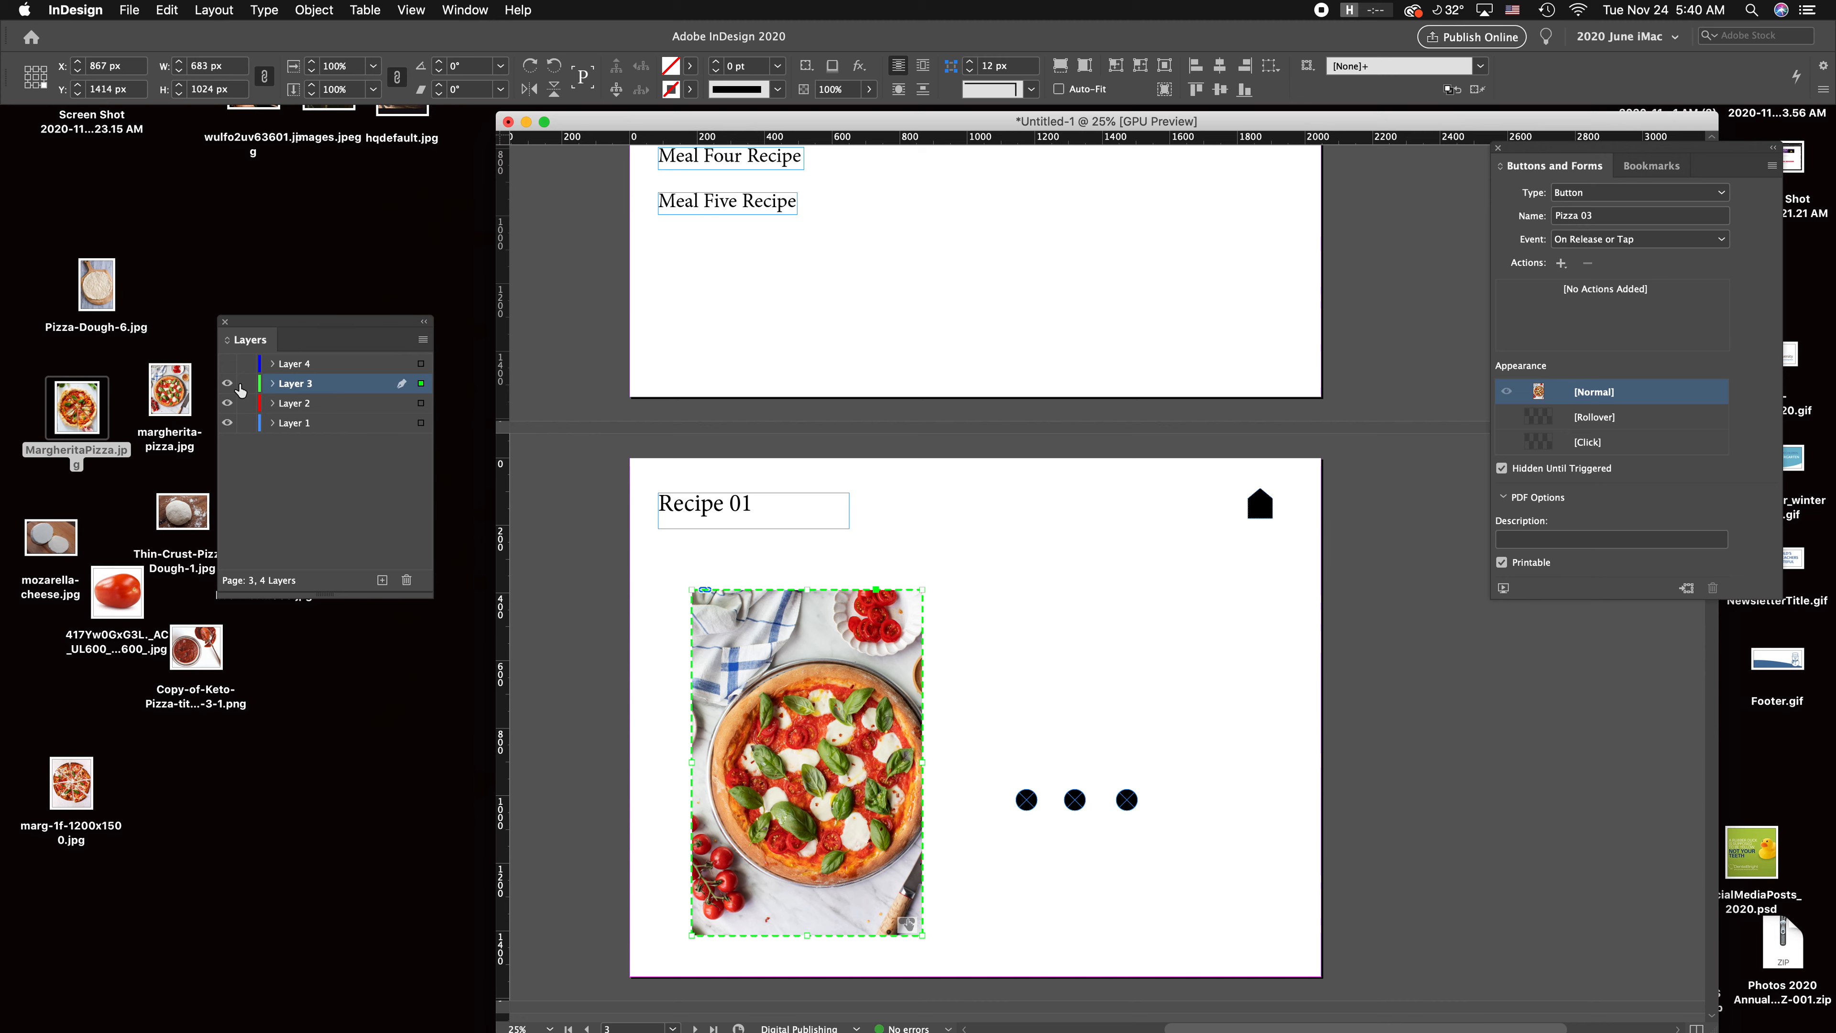
{"action": "left_click", "coordinate": [227, 383]}
Step: Convert the pizza dough image on the Recipe 01 page to a button named "Pizza 01"
{"action": "left_click", "coordinate": [822, 648]}
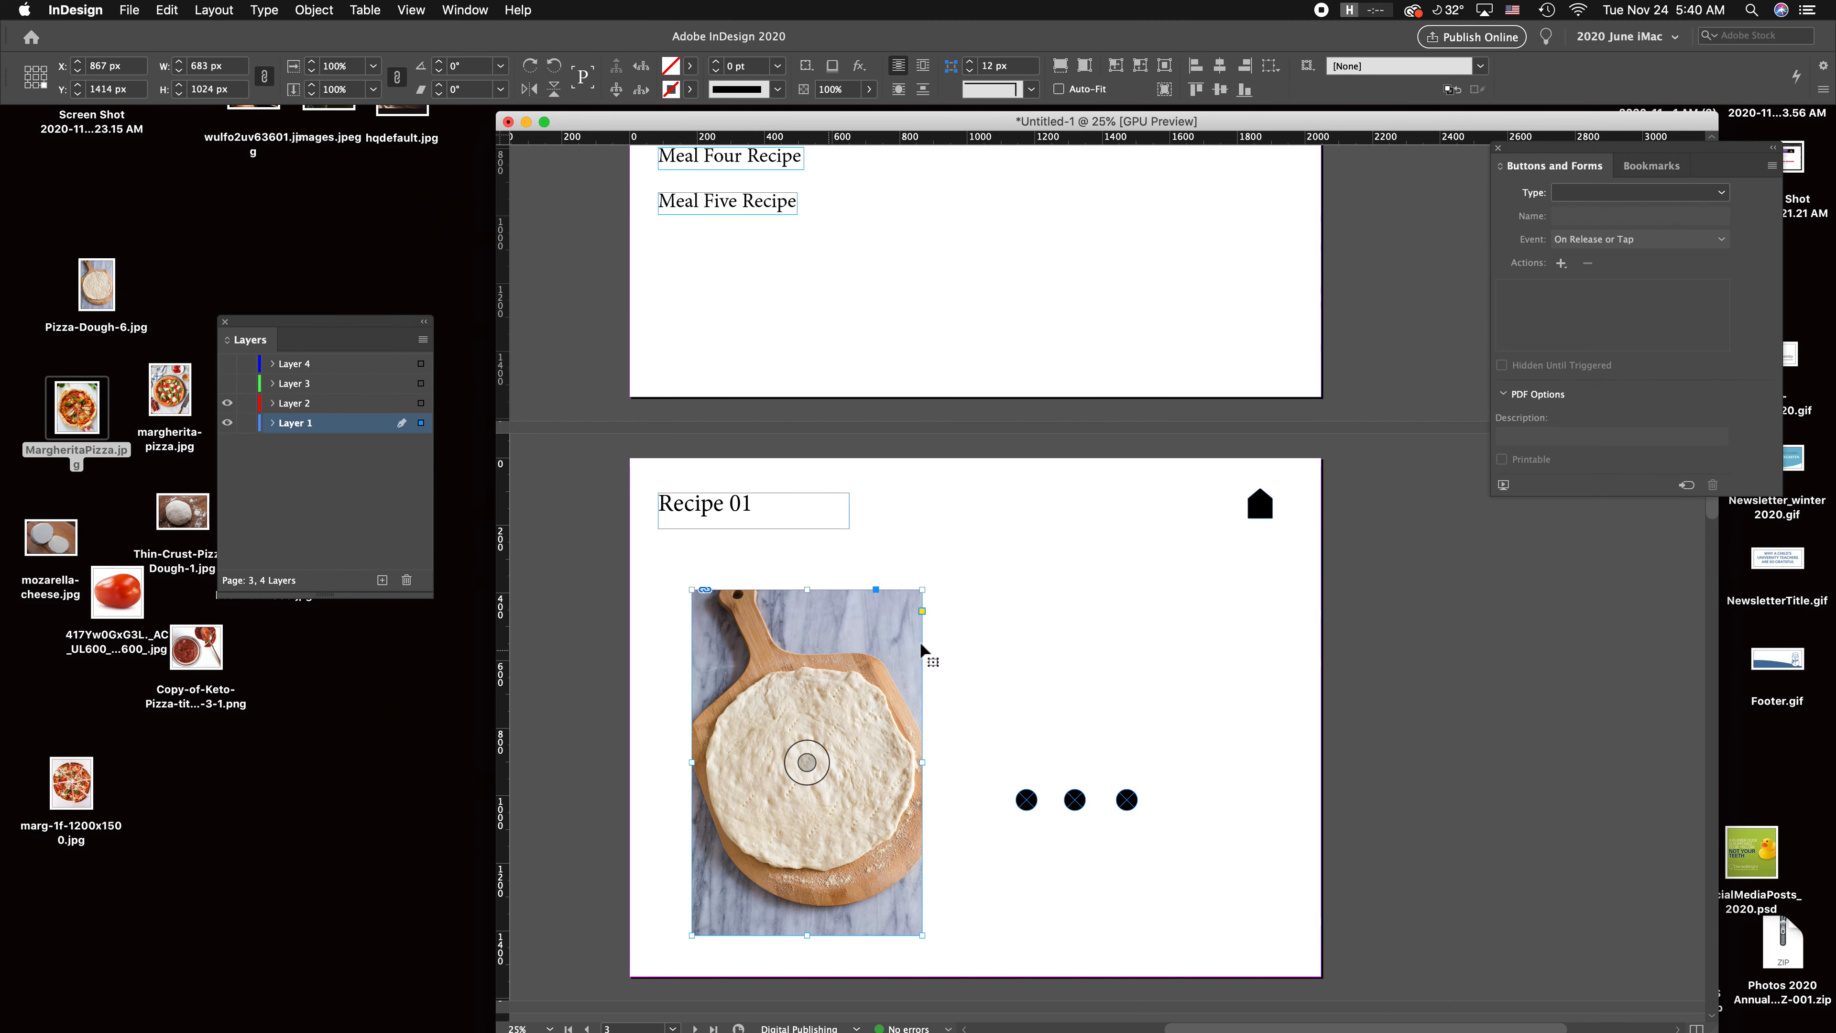
{"action": "right_click", "coordinate": [862, 681]}
{"action": "mouse_move", "coordinate": [955, 865]}
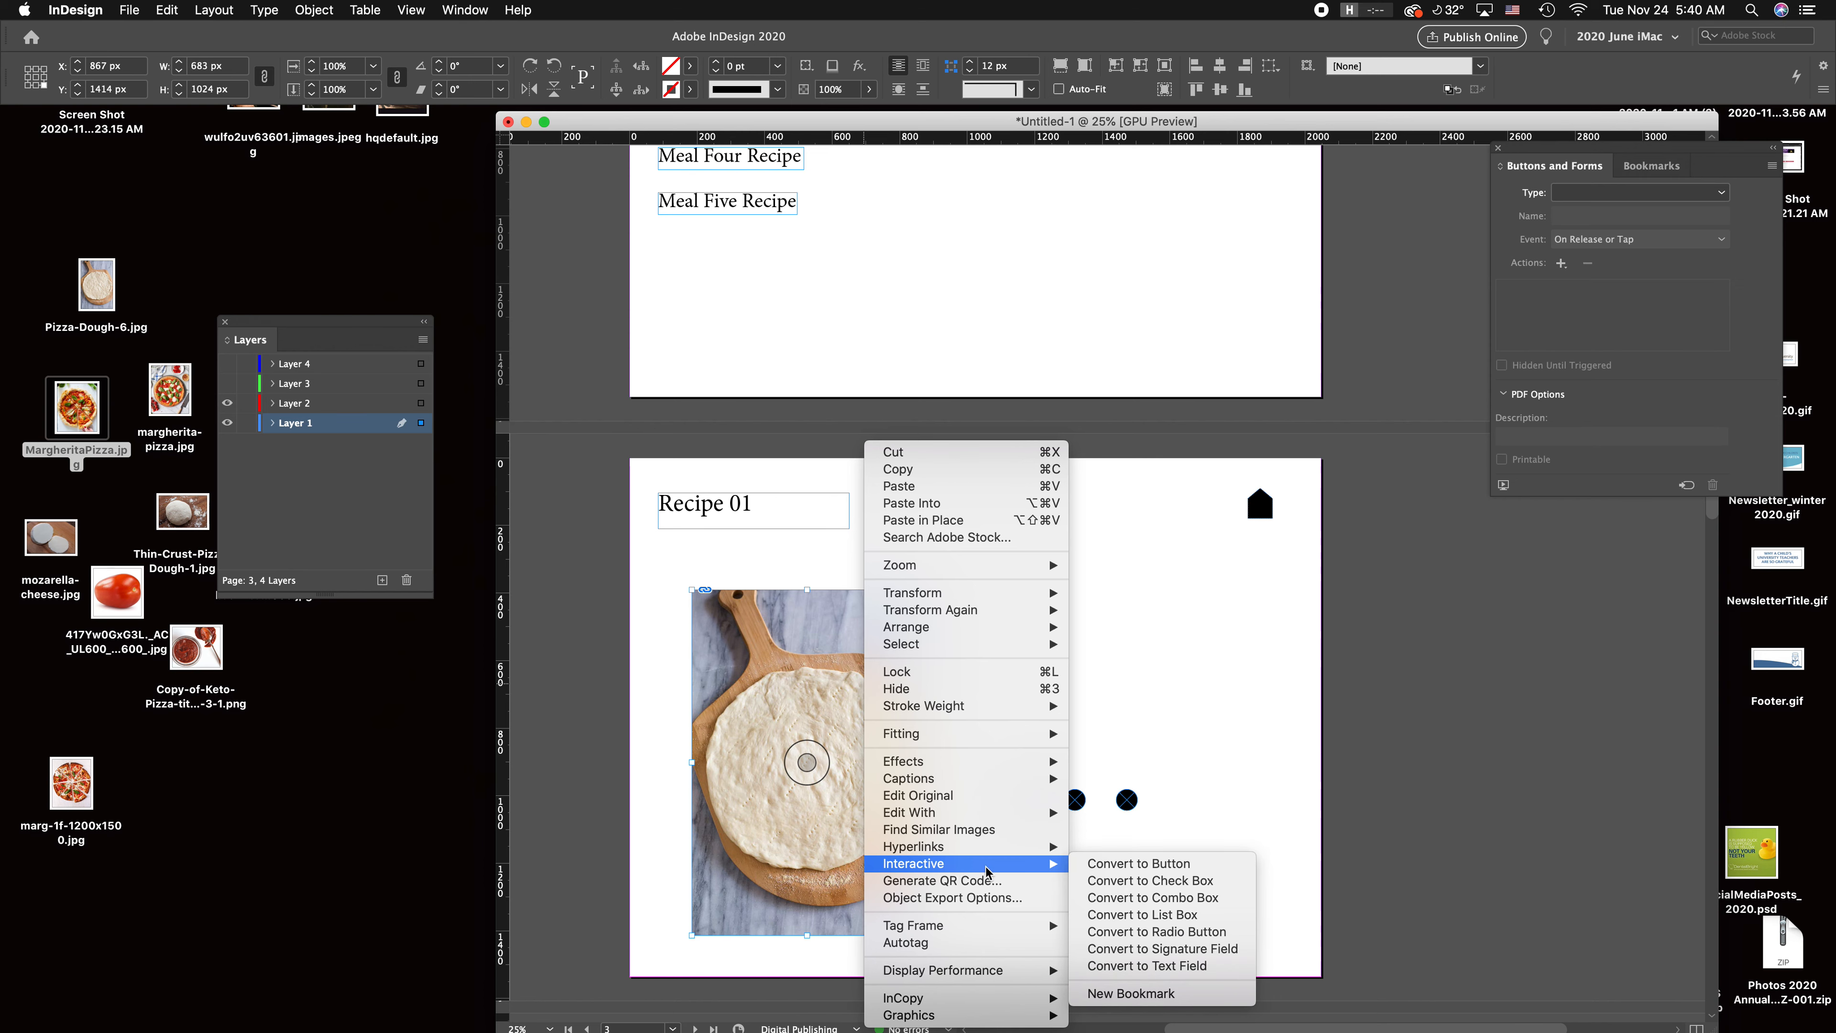
{"action": "left_click", "coordinate": [1151, 871]}
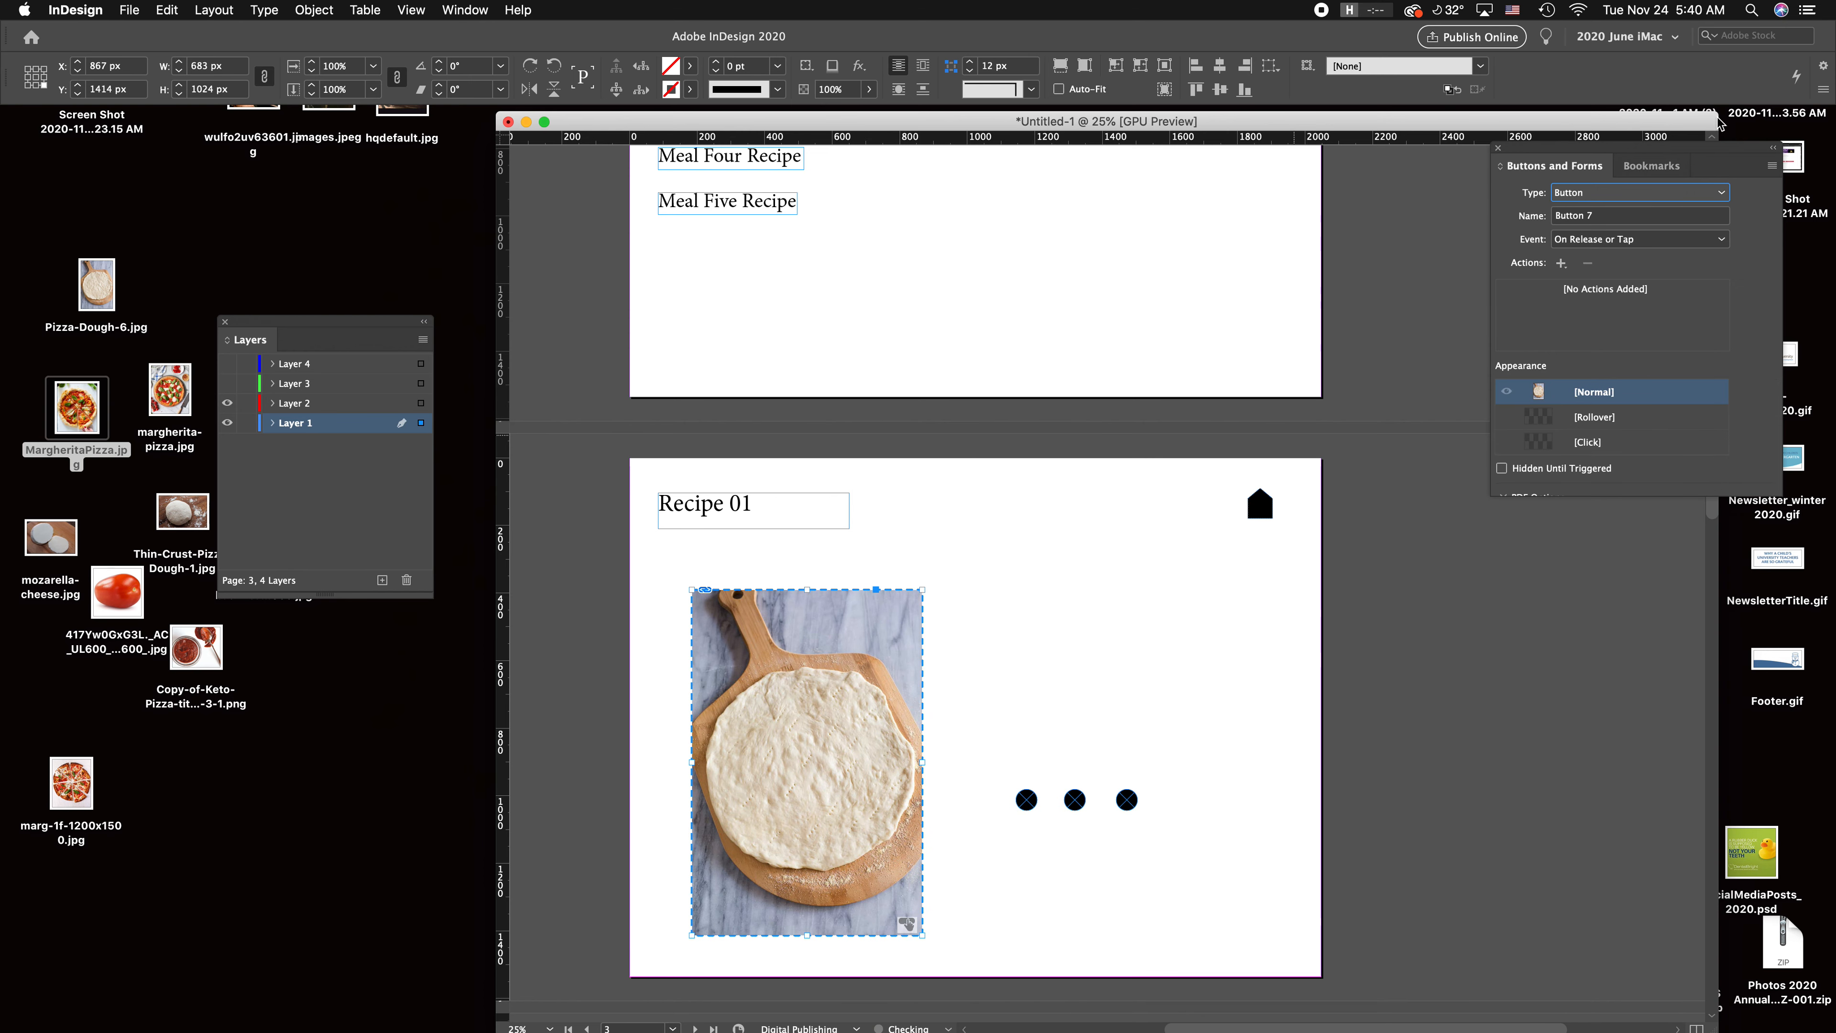
{"action": "left_click", "coordinate": [1613, 217]}
{"action": "type", "text": "Pi"}
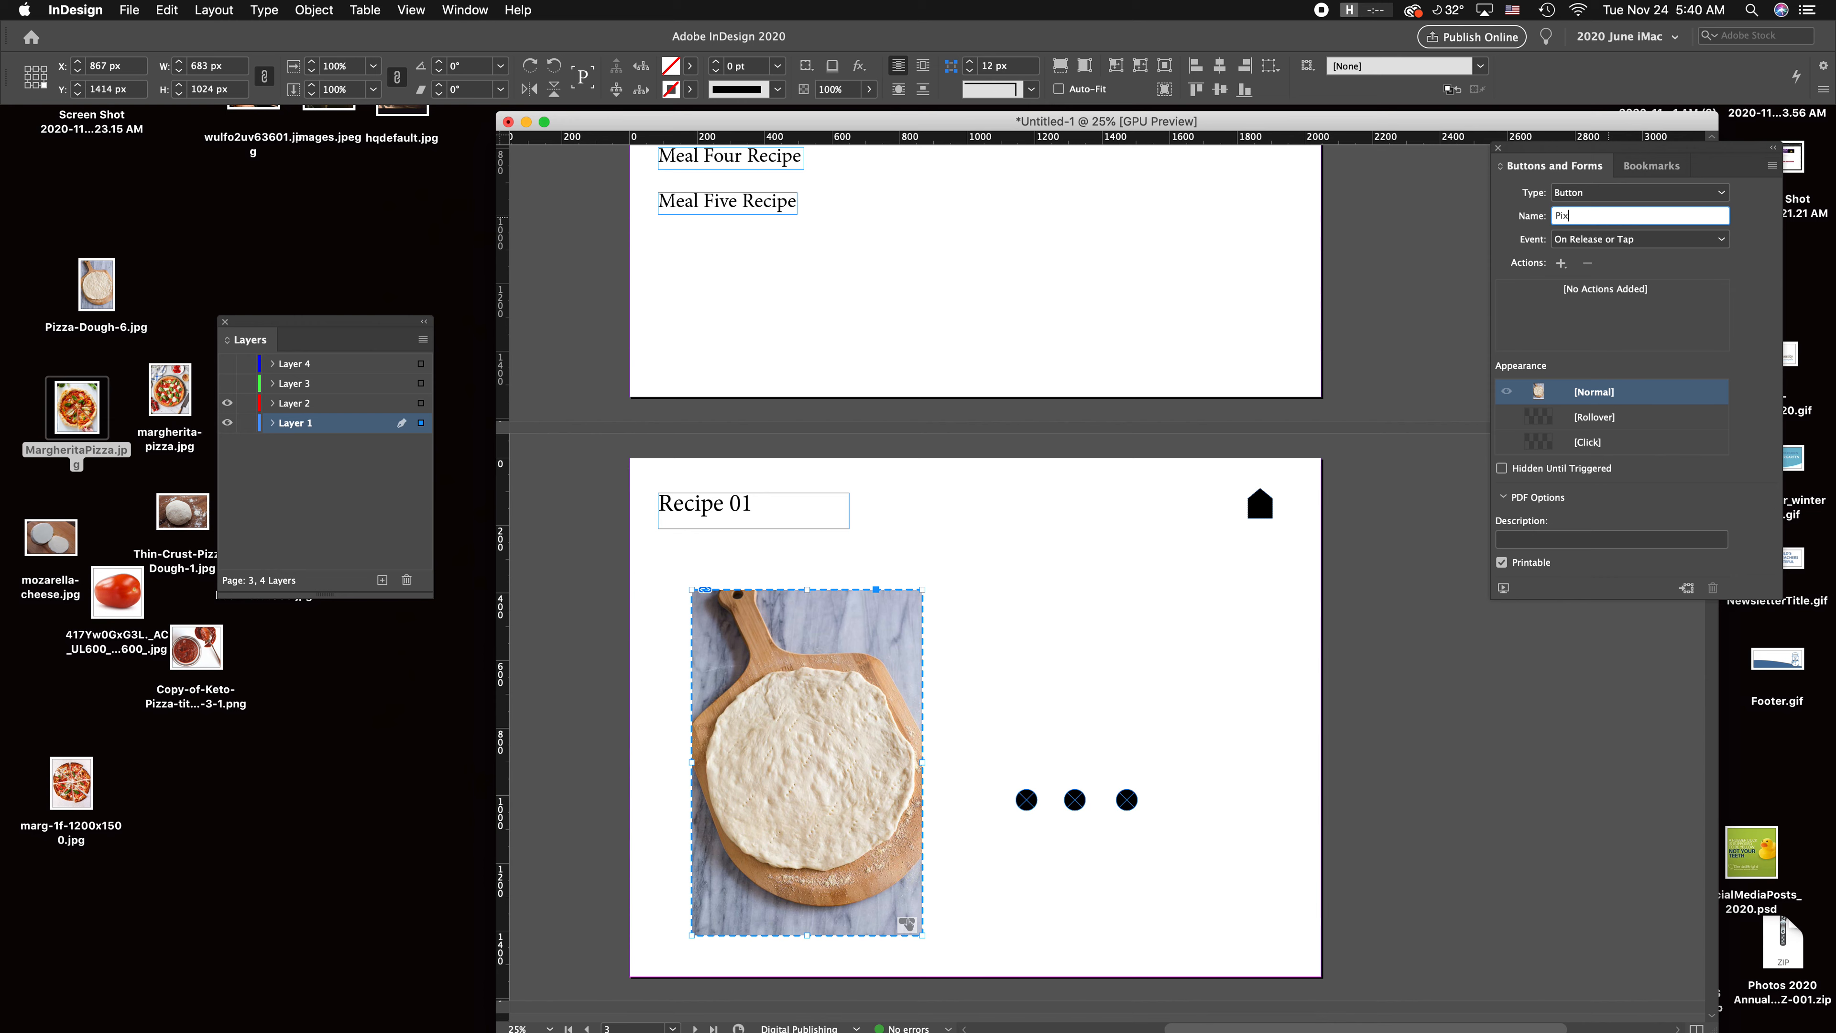
{"action": "type", "text": "zza 01"}
{"action": "left_click", "coordinate": [1003, 637]}
{"action": "left_click", "coordinate": [813, 632]}
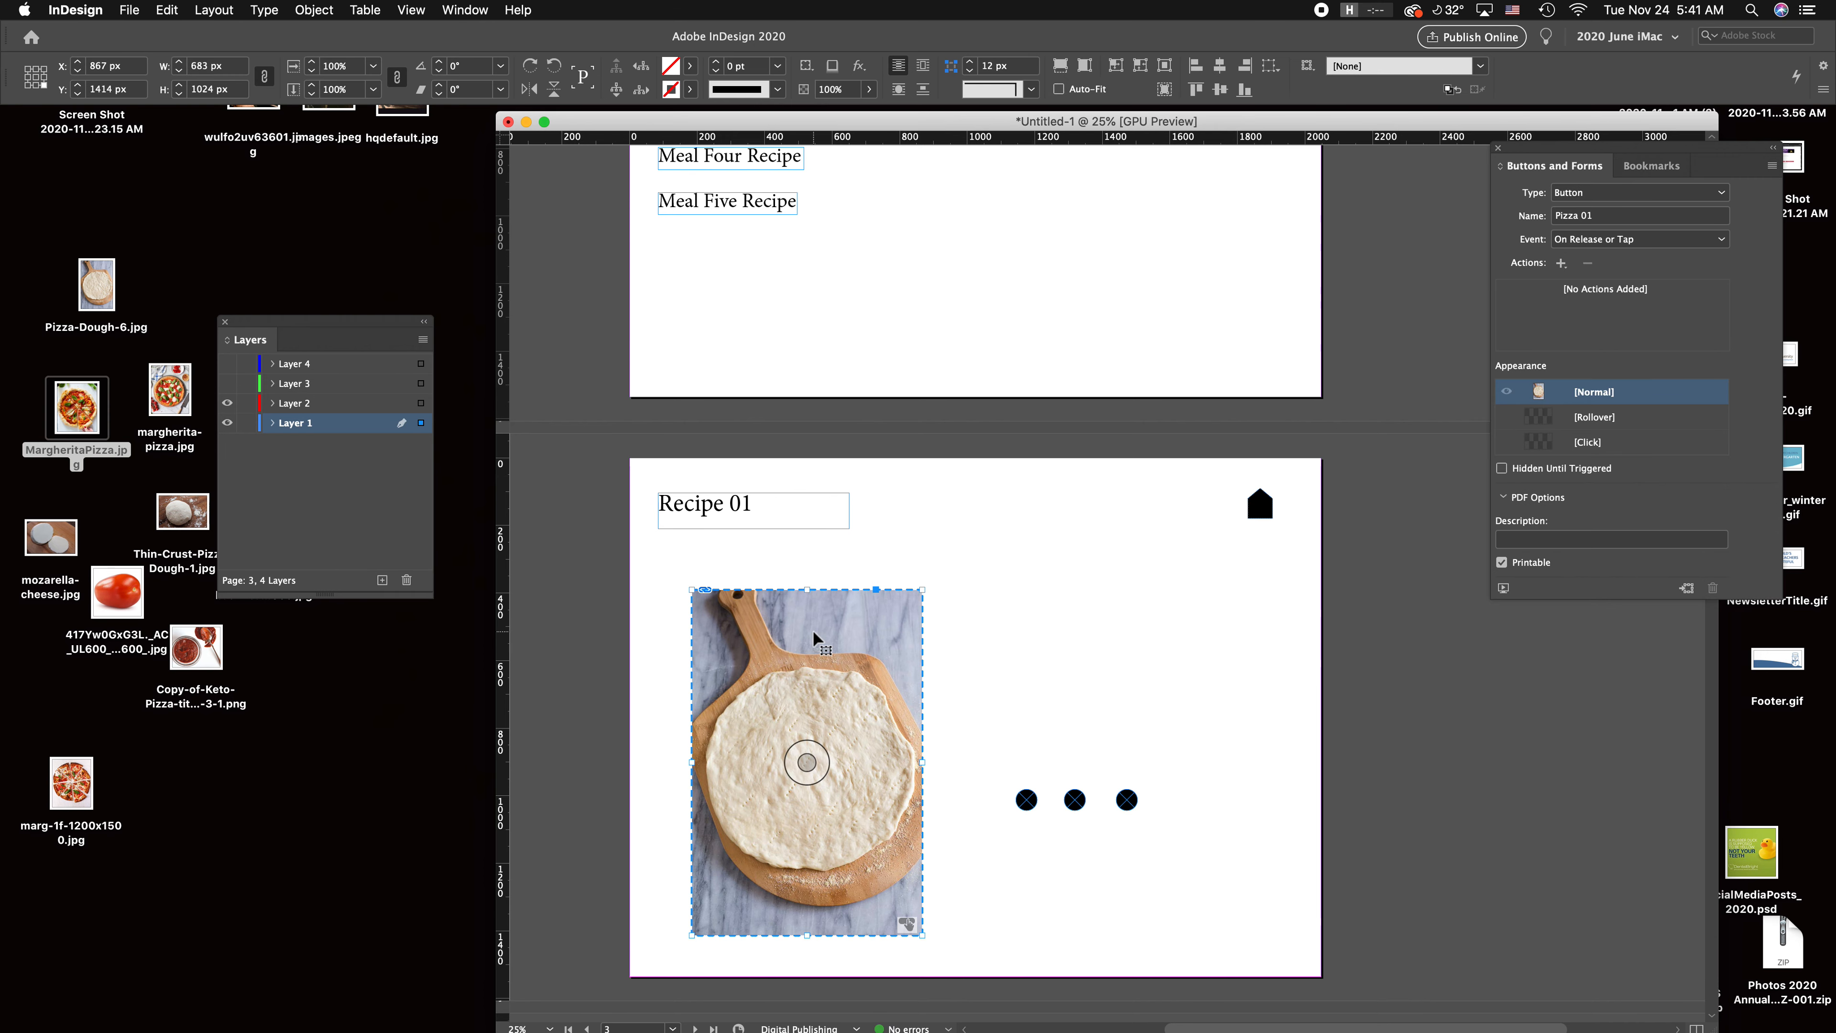
Step: Delete the empty Layer 2 and leave Layers 3 and 4 hidden
{"action": "left_click", "coordinate": [227, 383]}
{"action": "left_click", "coordinate": [227, 363]}
{"action": "left_click", "coordinate": [340, 403]}
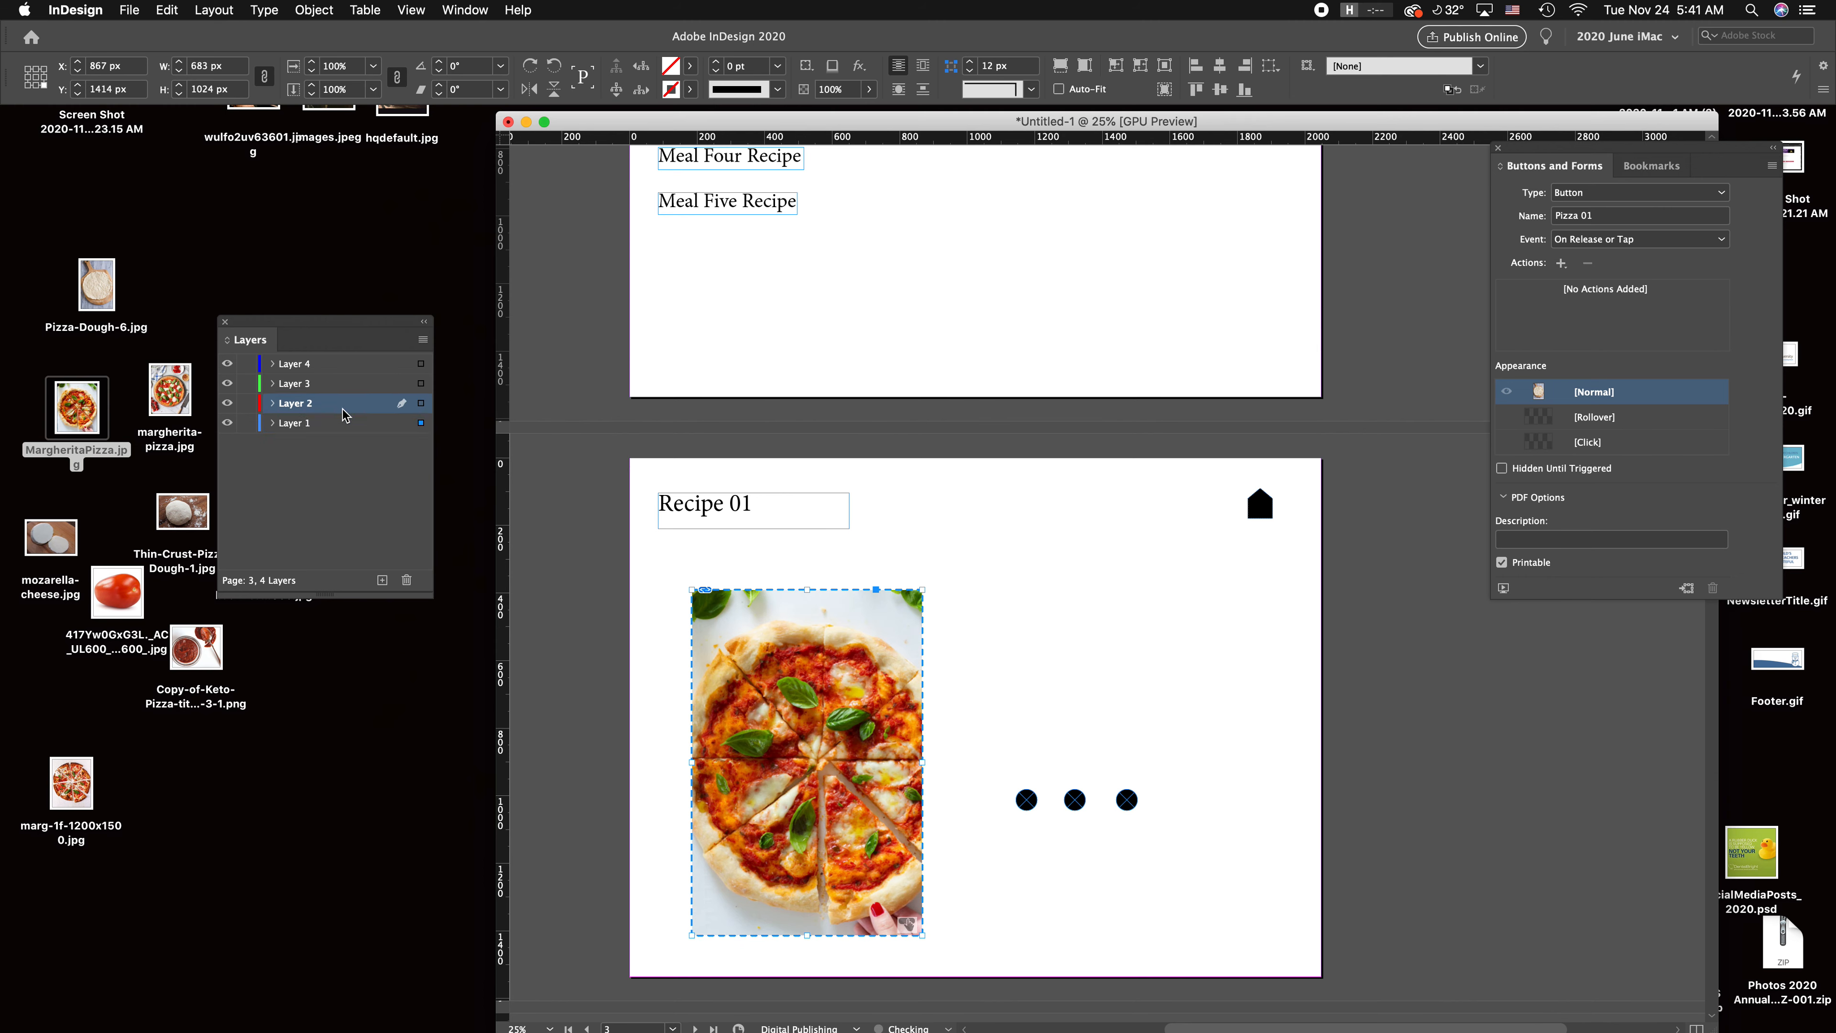
{"action": "left_click", "coordinate": [403, 580]}
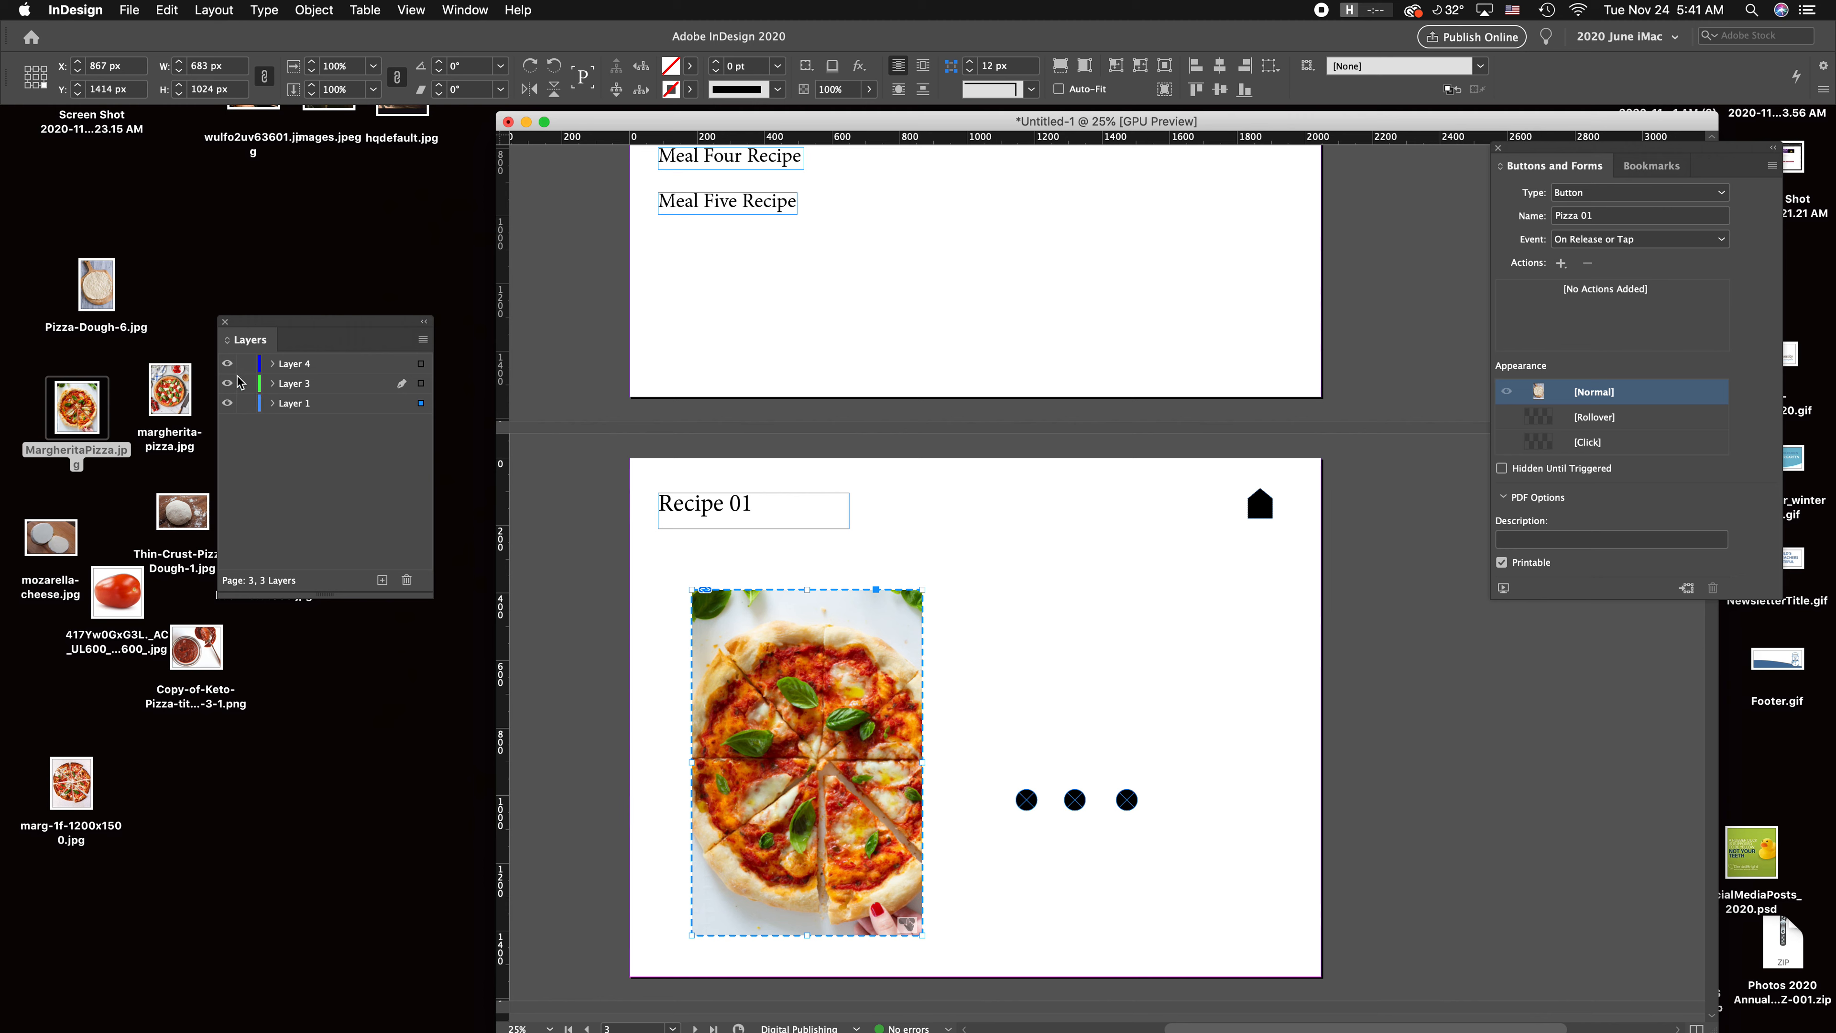
{"action": "left_click", "coordinate": [227, 363]}
{"action": "left_click", "coordinate": [227, 383]}
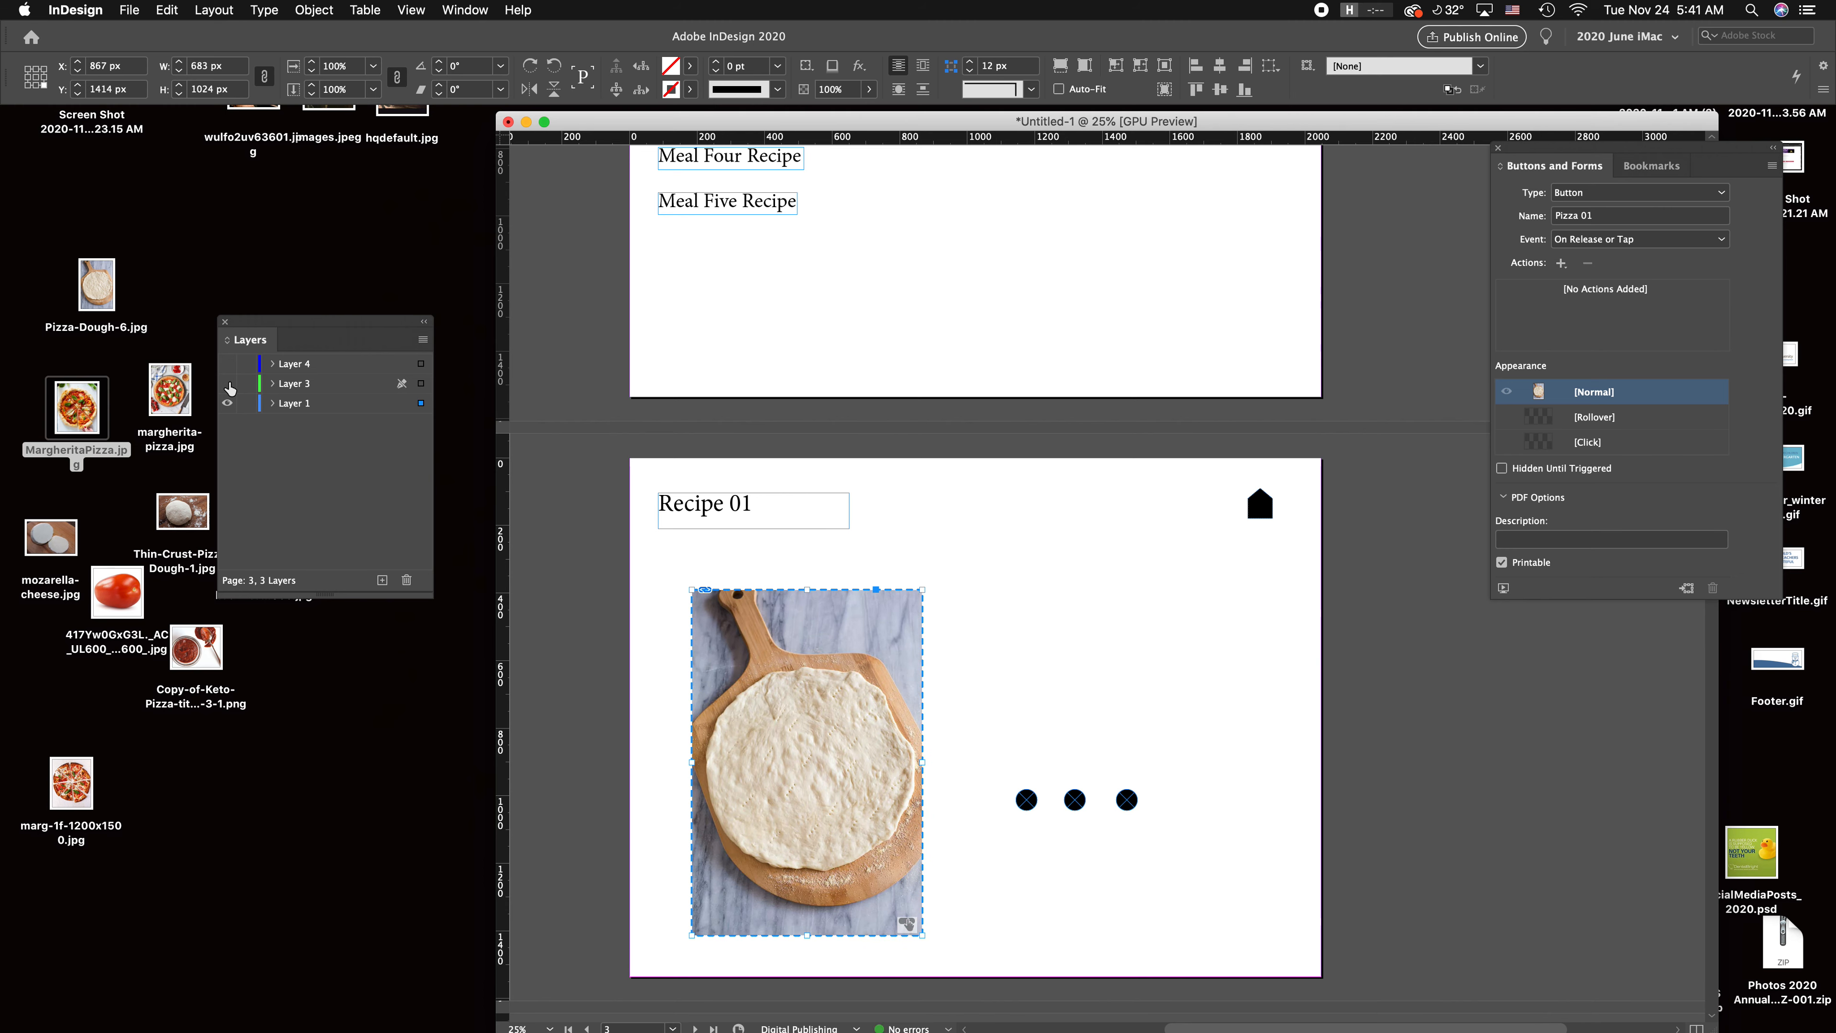
Step: Add a Show/Hide Buttons and Forms action to the first circle button that shows Pizza 01 and hides Pizza 03 and Pizza 04
{"action": "left_click", "coordinate": [1032, 809]}
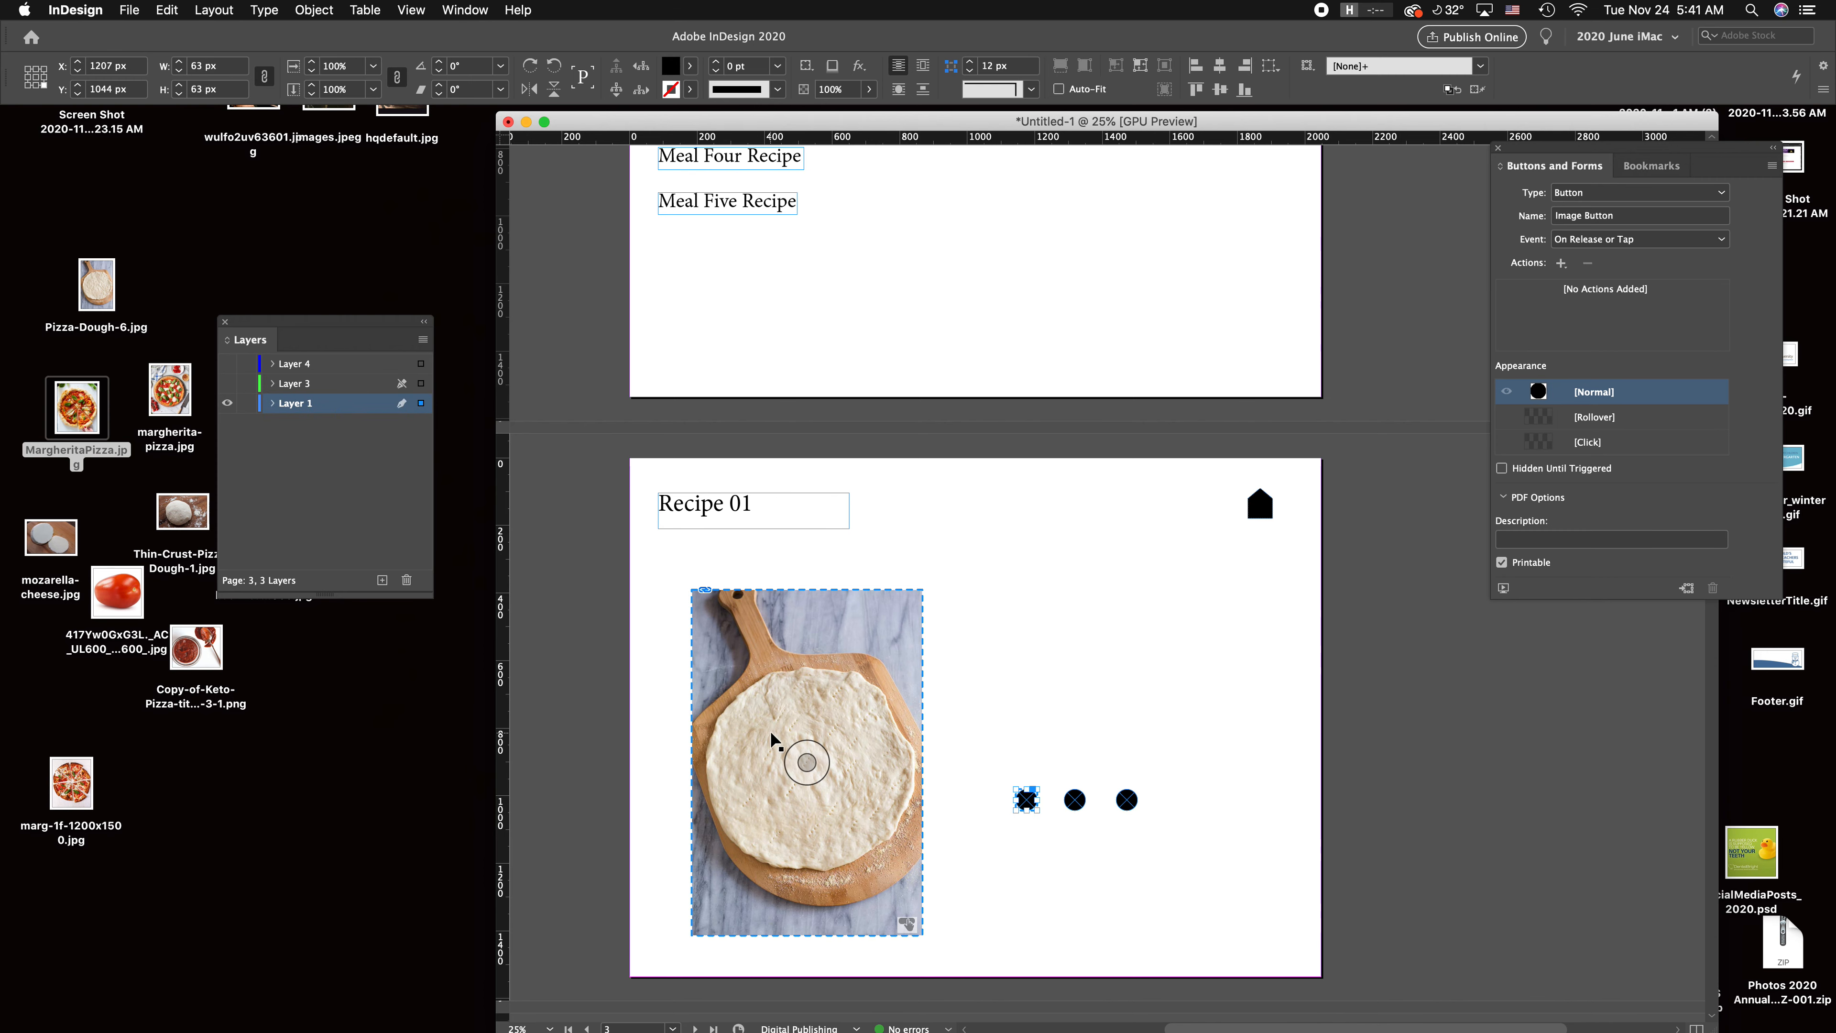
{"action": "left_click", "coordinate": [1135, 698]}
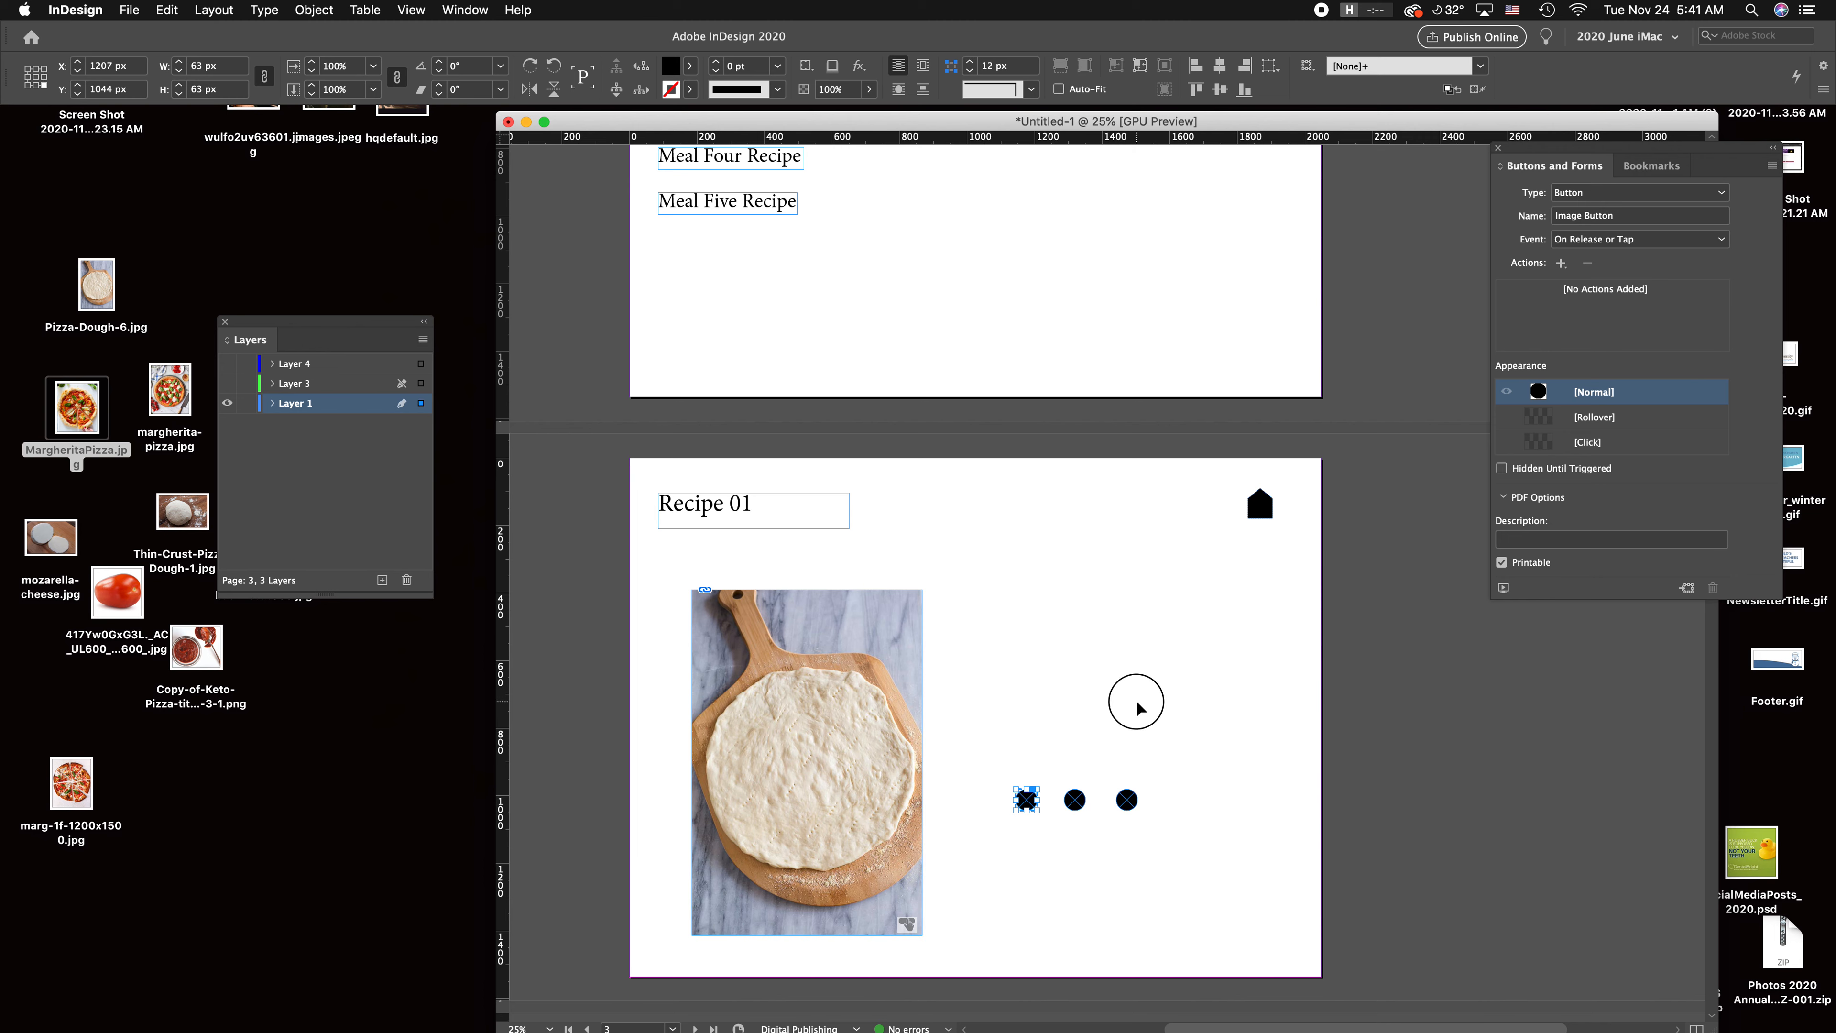
{"action": "left_click", "coordinate": [1029, 807]}
{"action": "left_click", "coordinate": [1560, 262]}
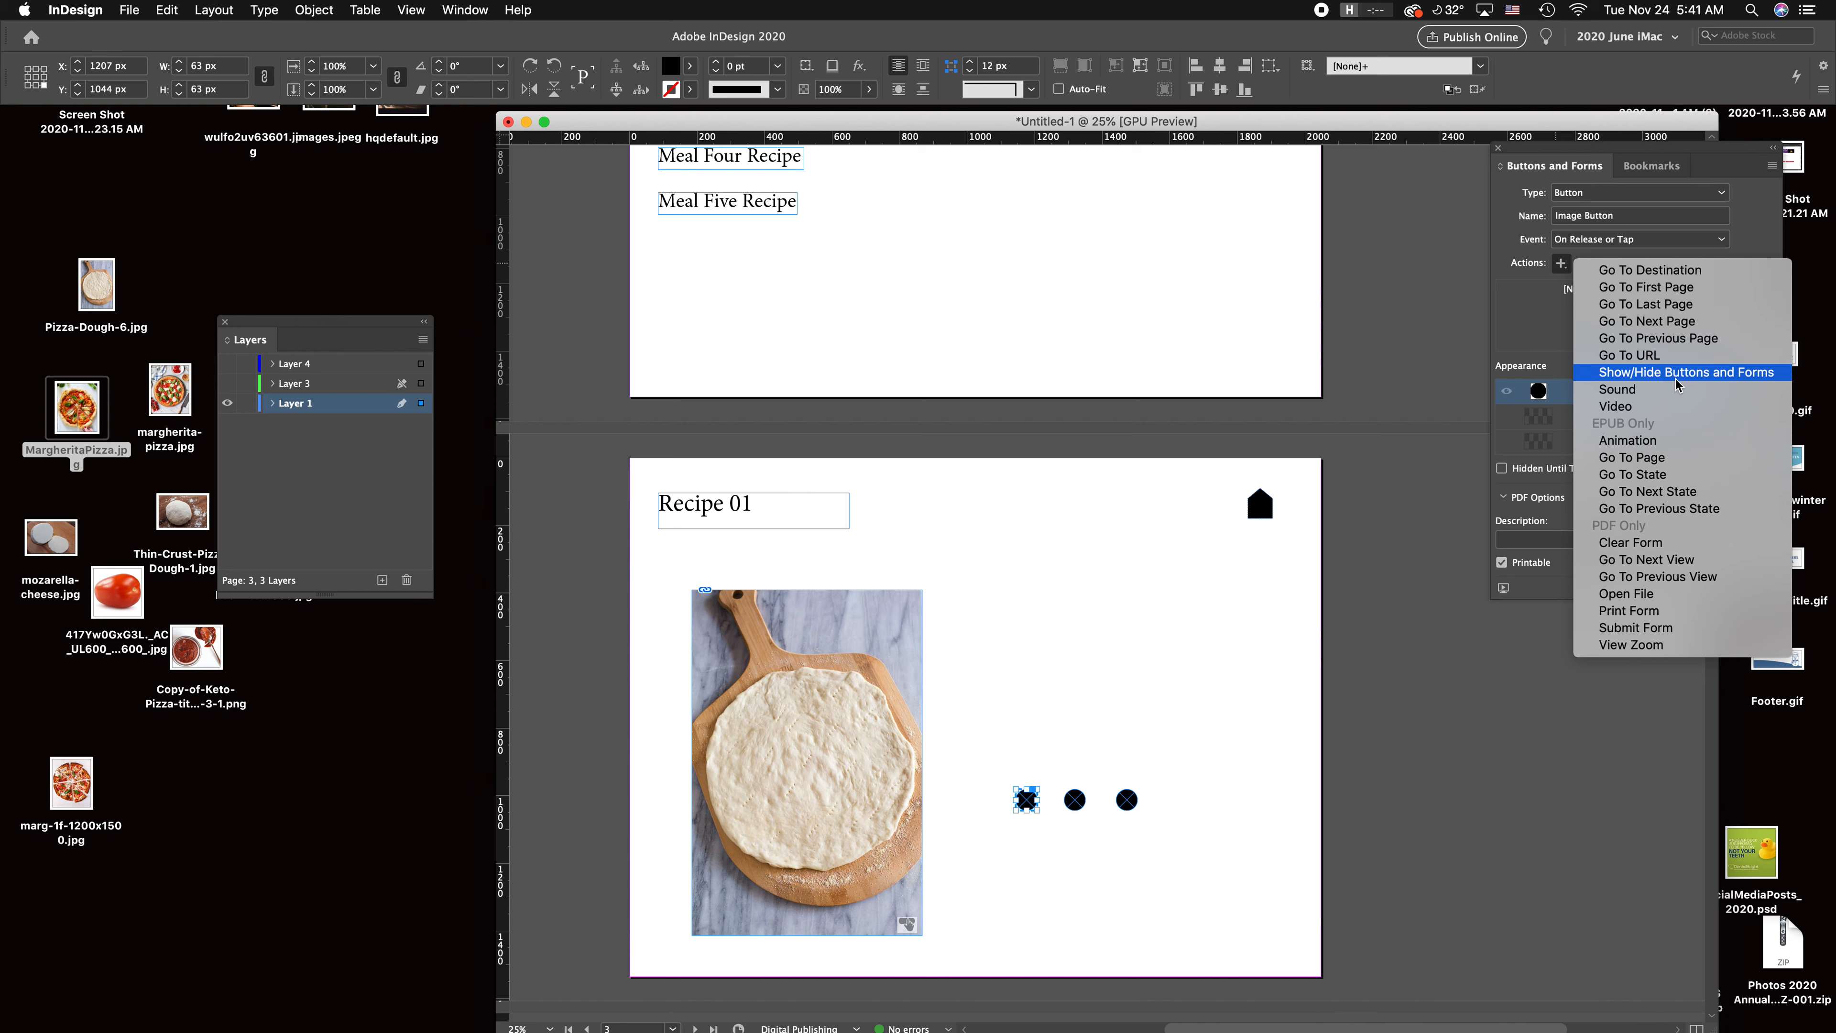
{"action": "left_click", "coordinate": [1655, 372]}
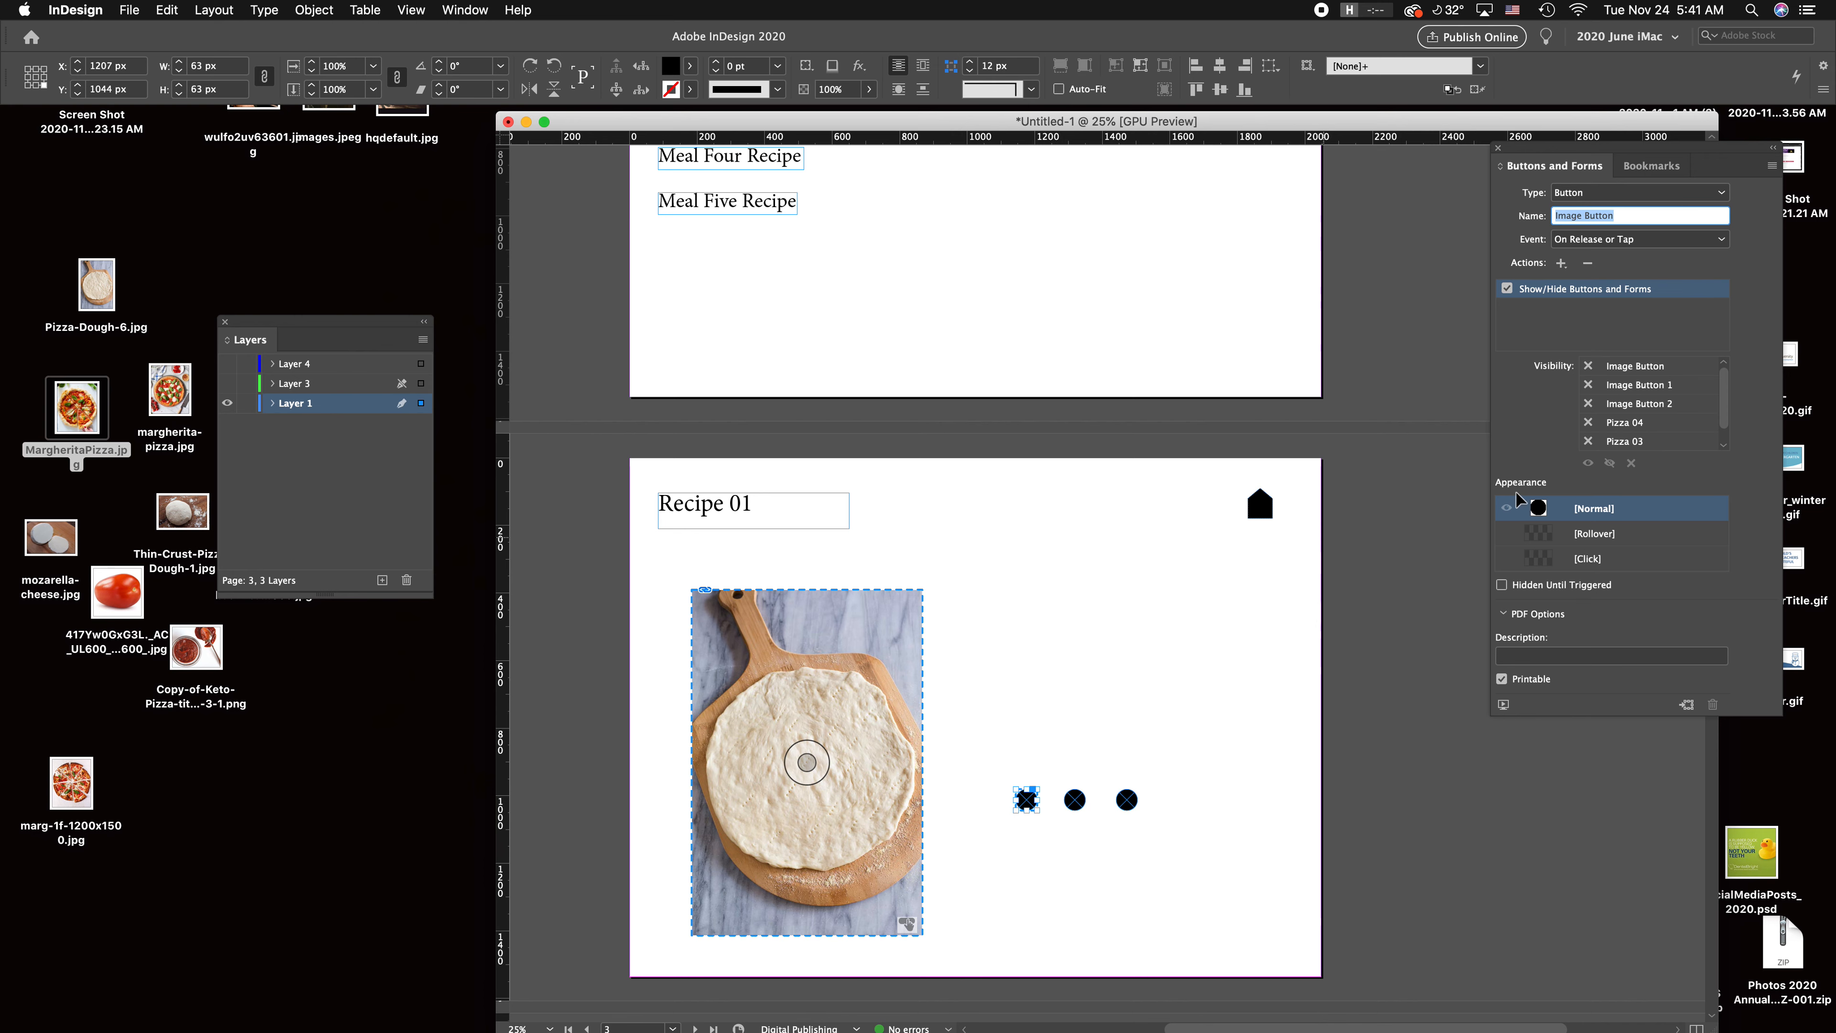
{"action": "scroll", "coordinate": [1640, 396], "scroll_direction": "down", "scroll_amount": 1}
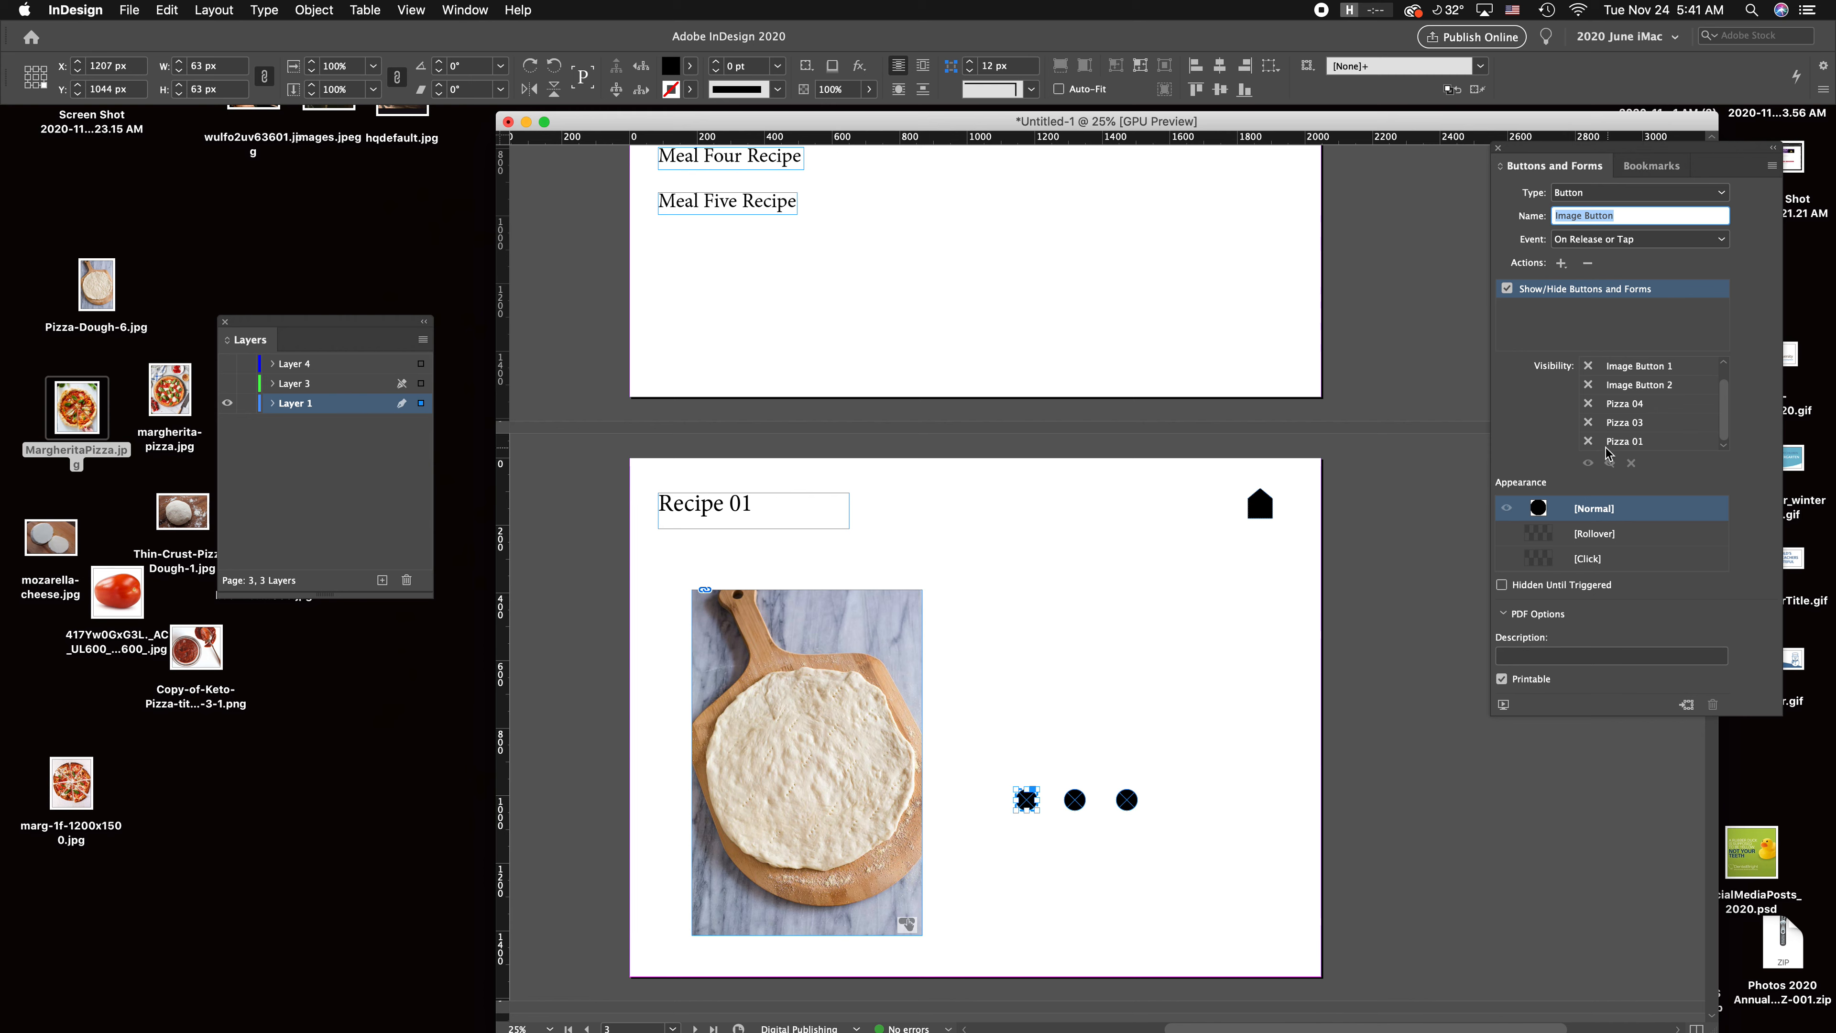
{"action": "left_click", "coordinate": [1588, 443]}
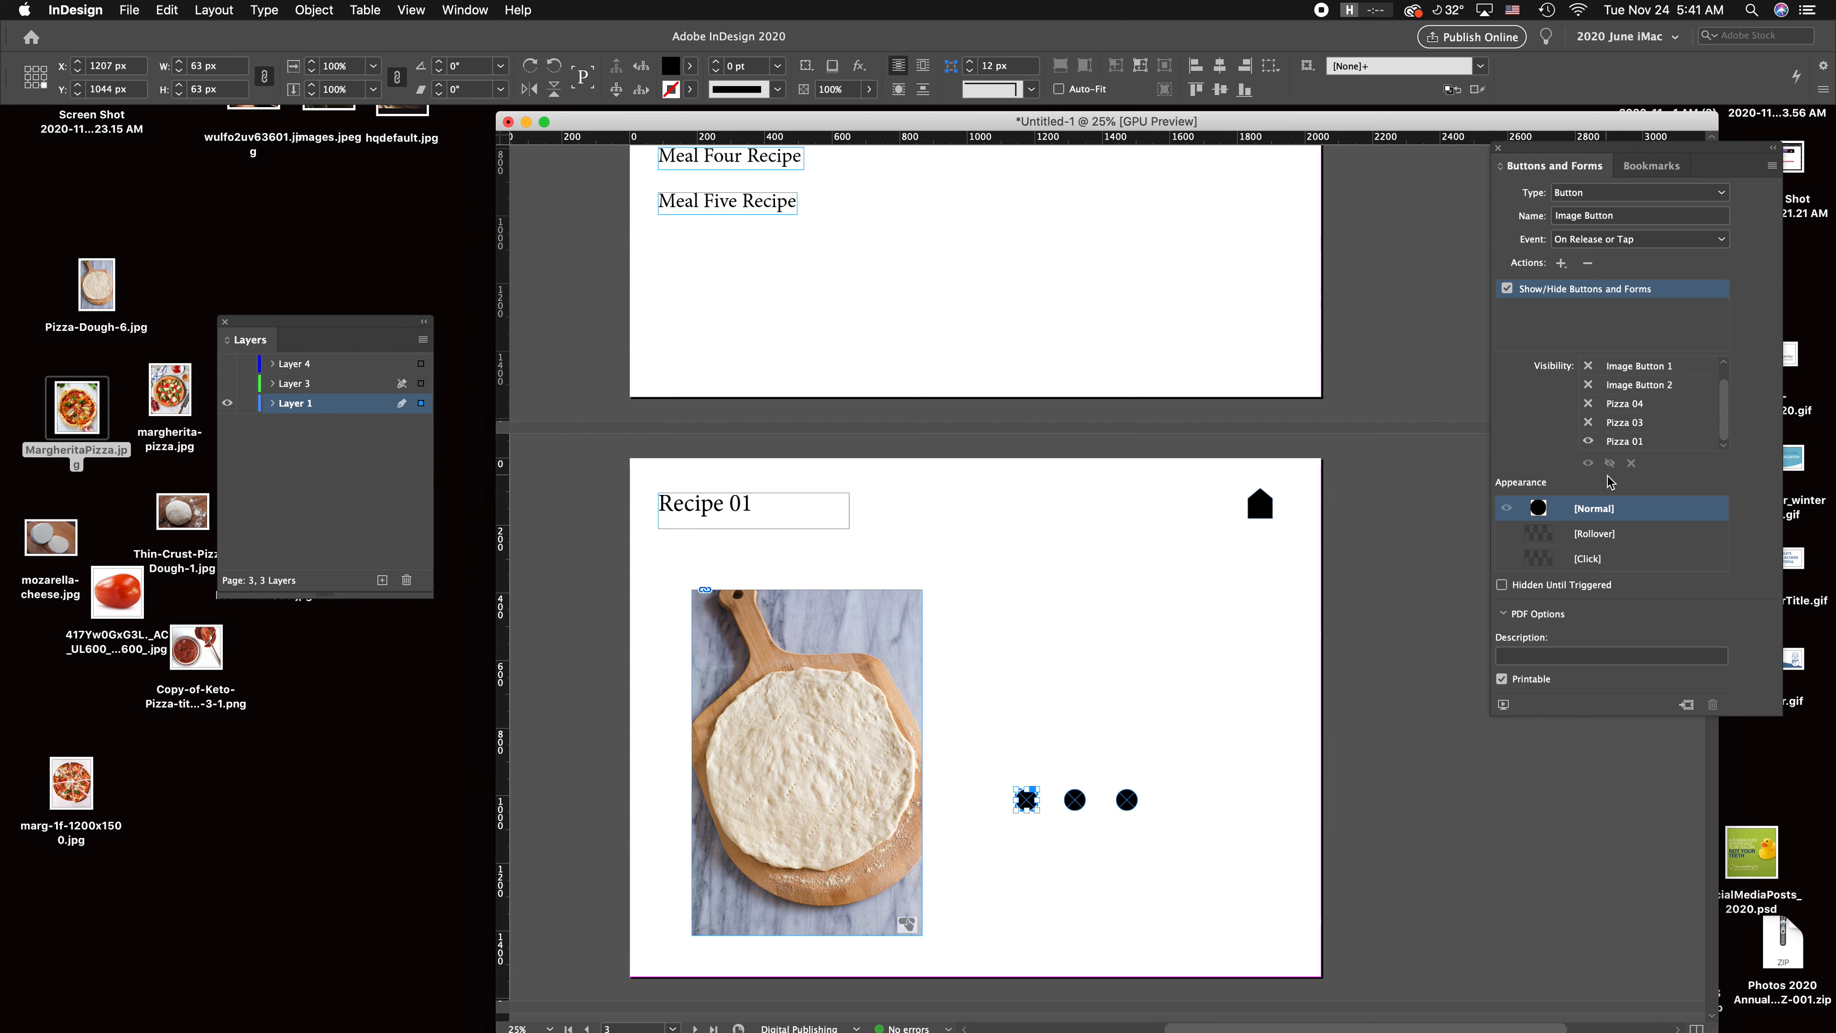
{"action": "left_click", "coordinate": [1589, 421]}
{"action": "left_click", "coordinate": [1588, 405]}
{"action": "scroll", "coordinate": [1686, 446], "scroll_direction": "up", "scroll_amount": 1}
{"action": "left_click", "coordinate": [1090, 676]}
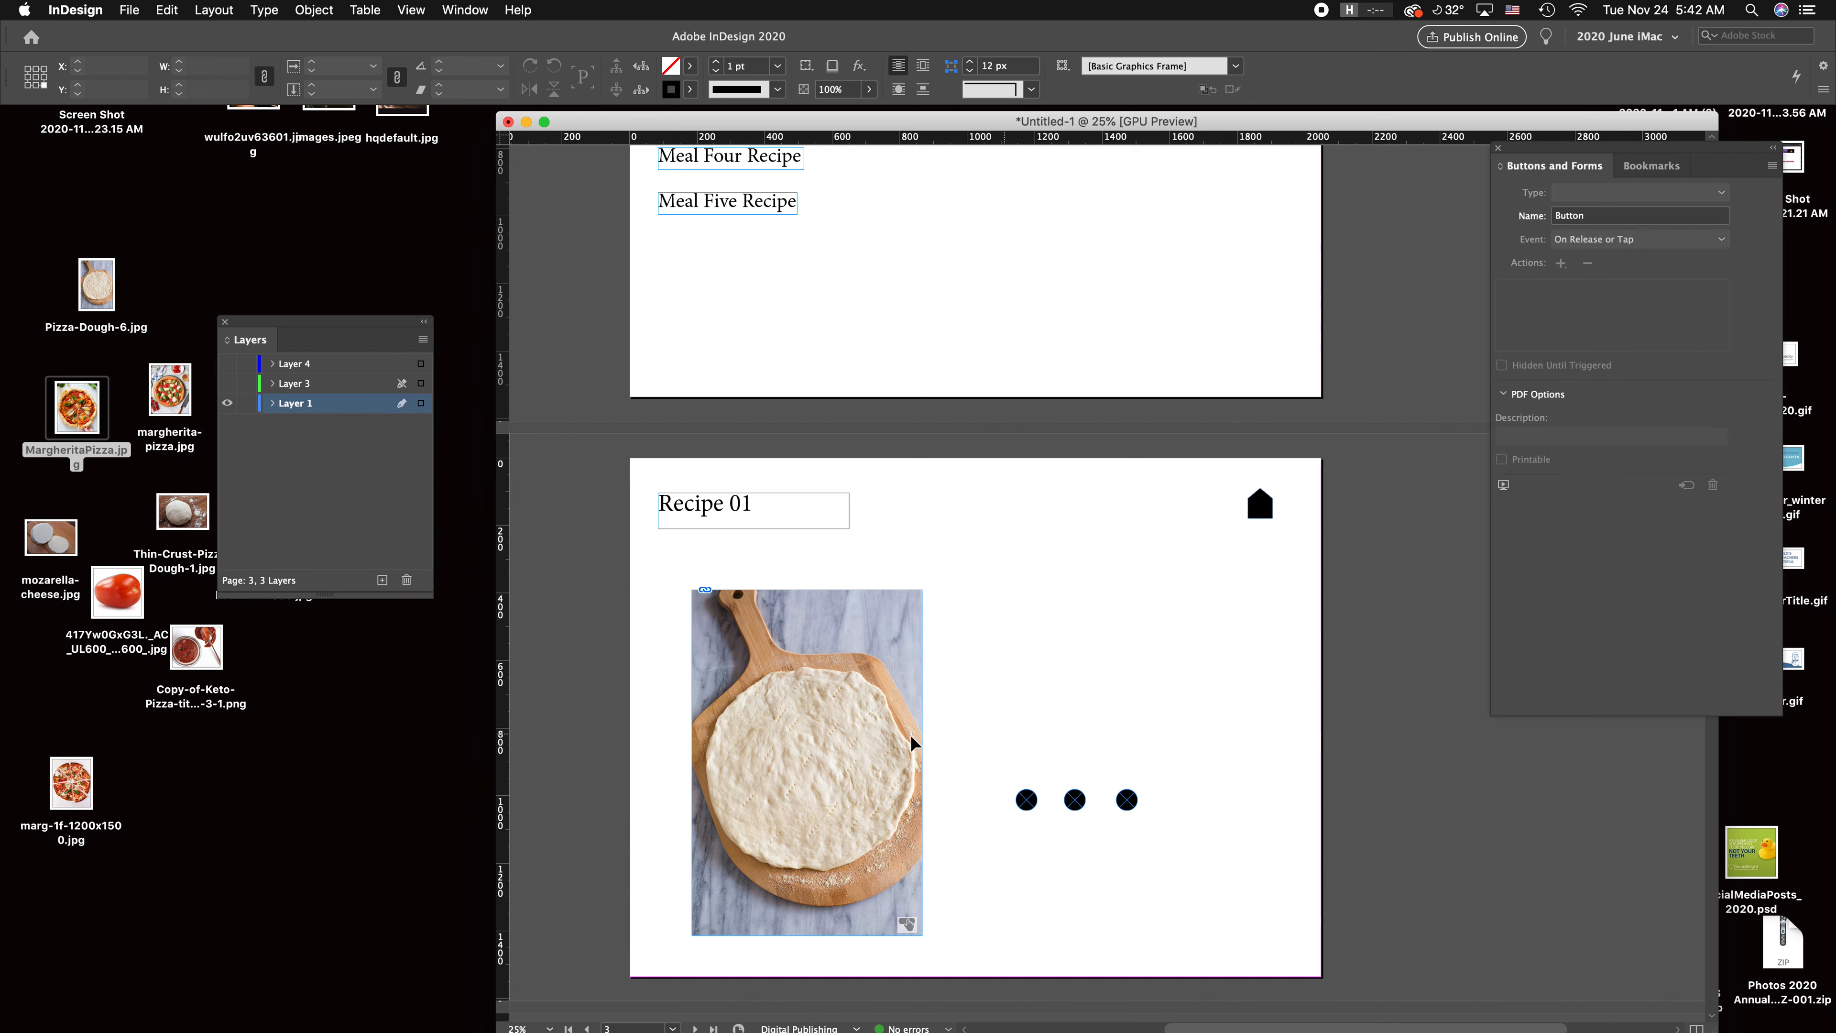
Step: Add a Show/Hide Buttons and Forms action to the middle circle button that shows Pizza 03 and hides Pizza 04 and Pizza 01
{"action": "left_click", "coordinate": [1085, 809]}
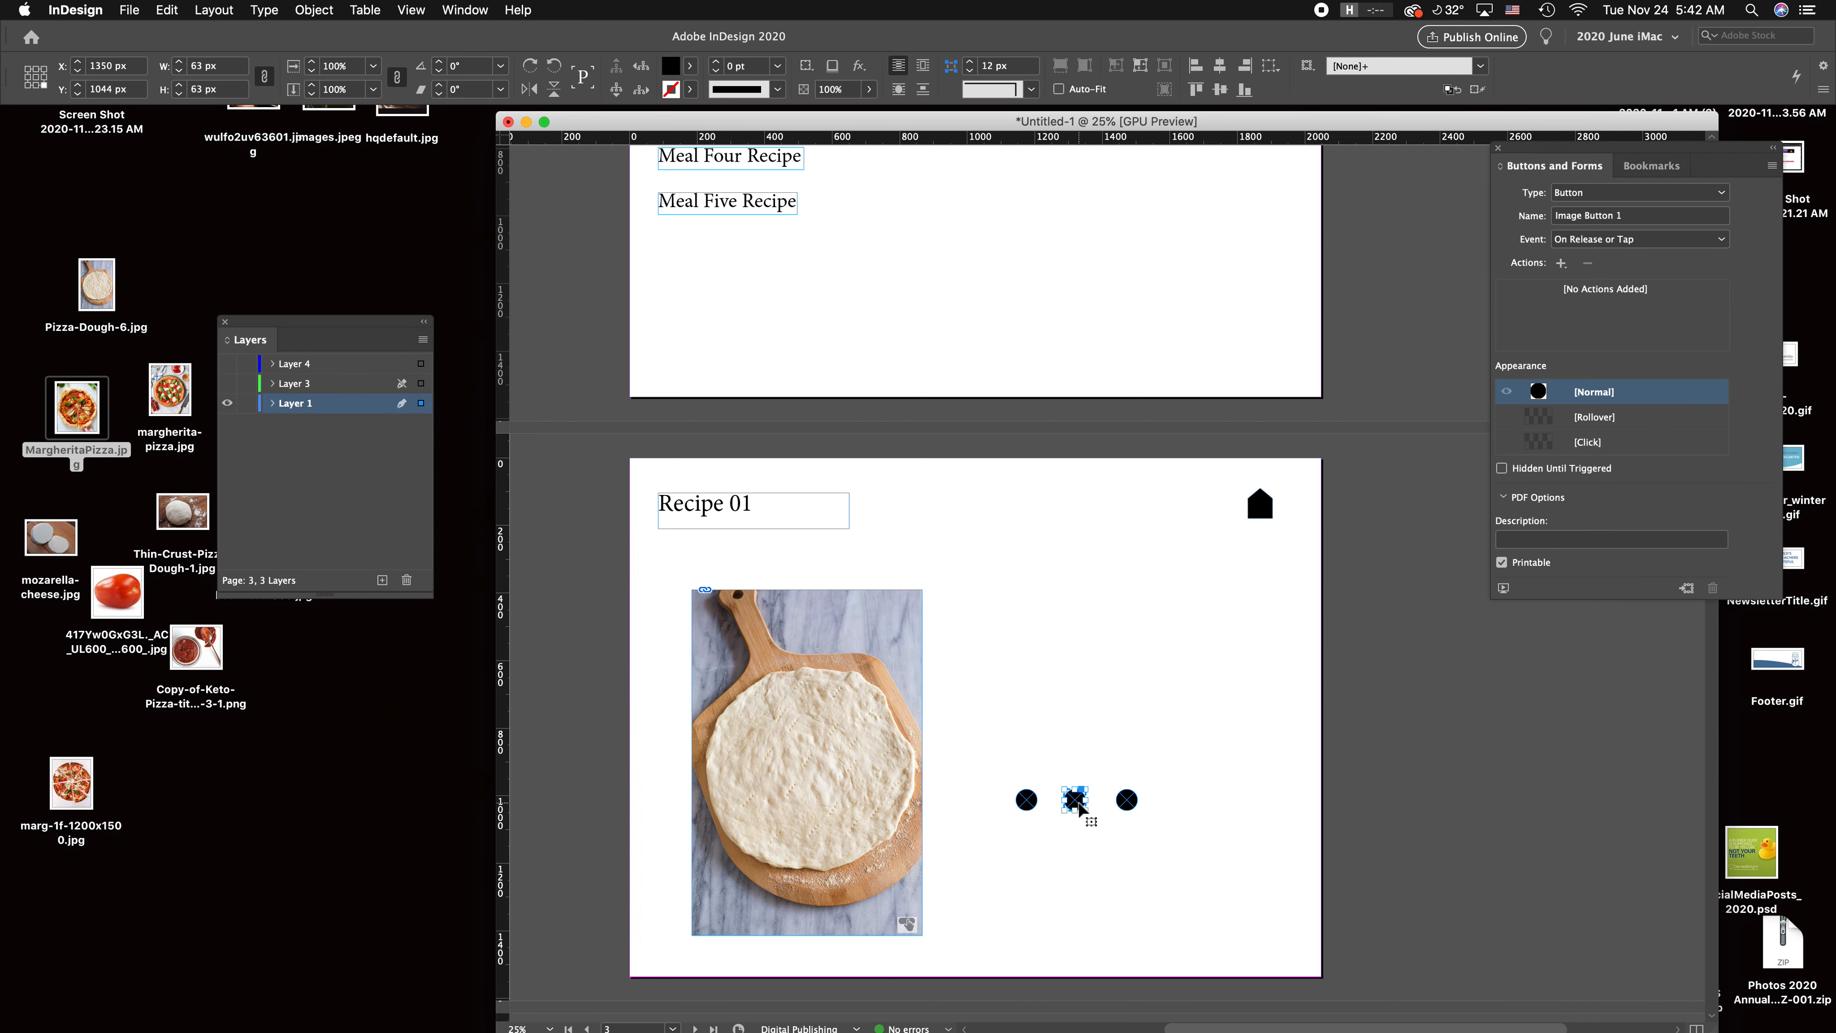
{"action": "left_click", "coordinate": [1561, 265]}
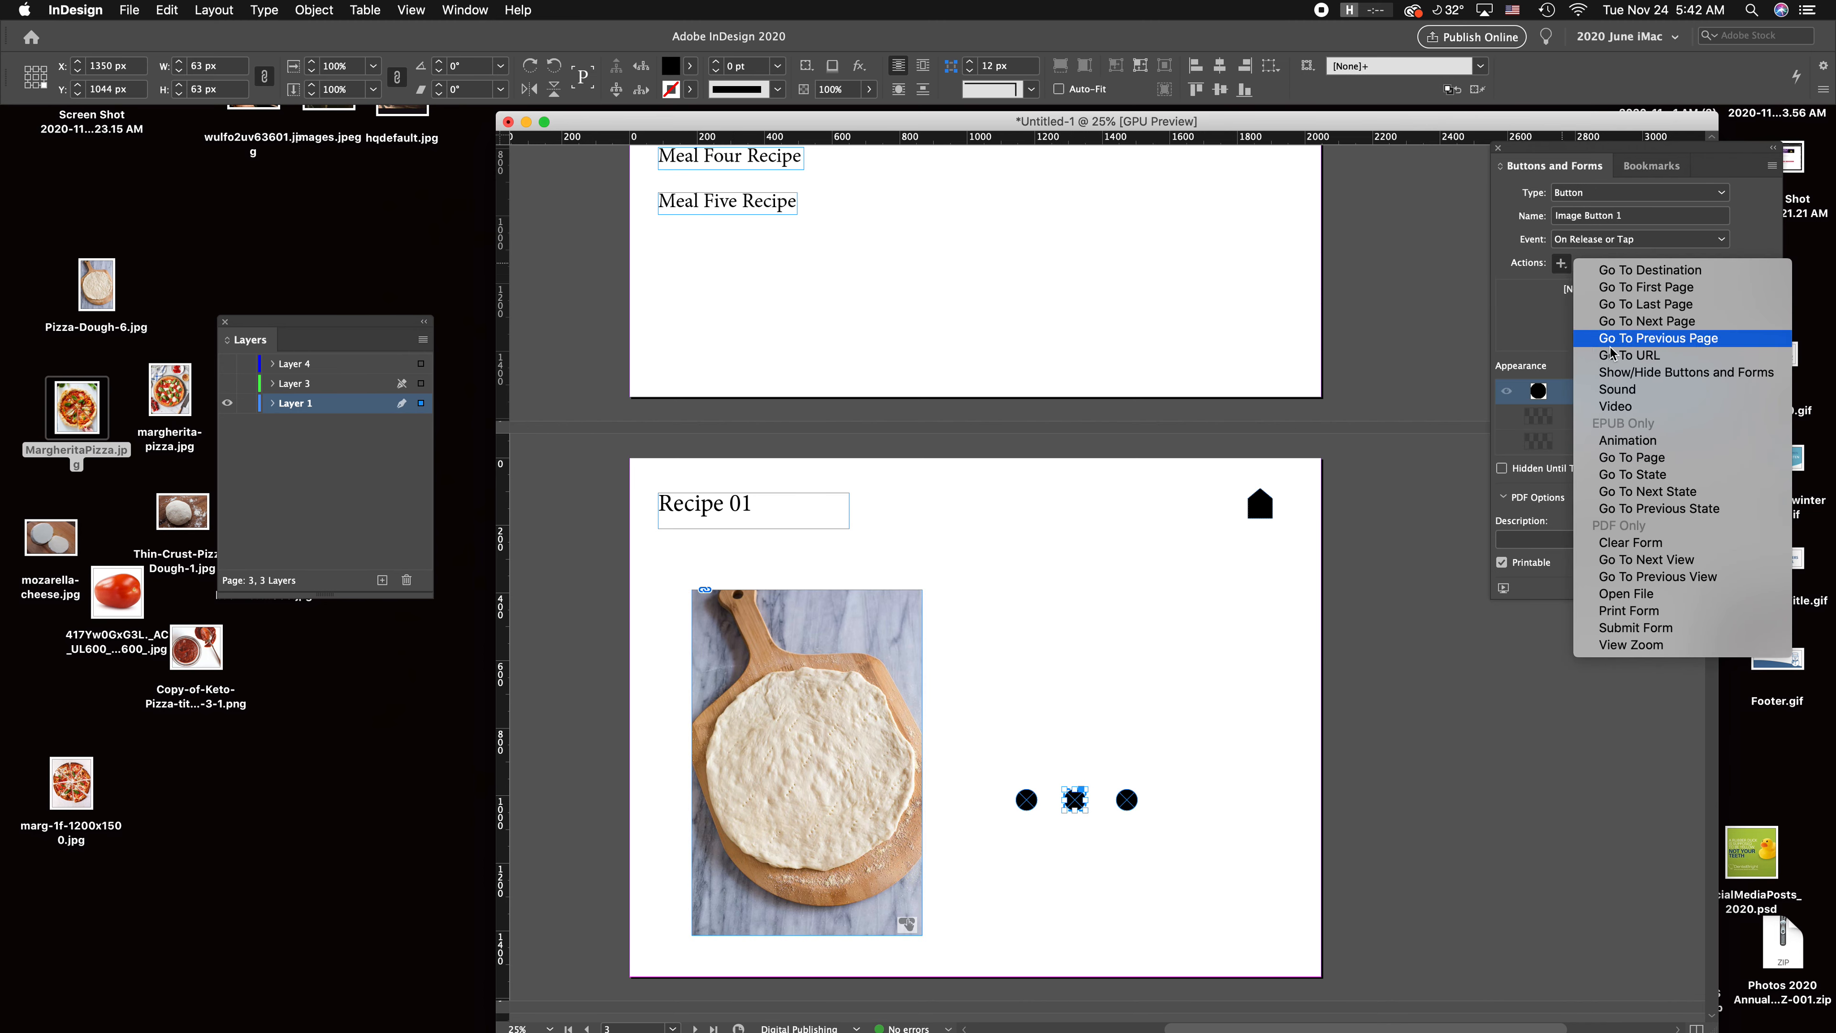
{"action": "left_click", "coordinate": [1636, 378]}
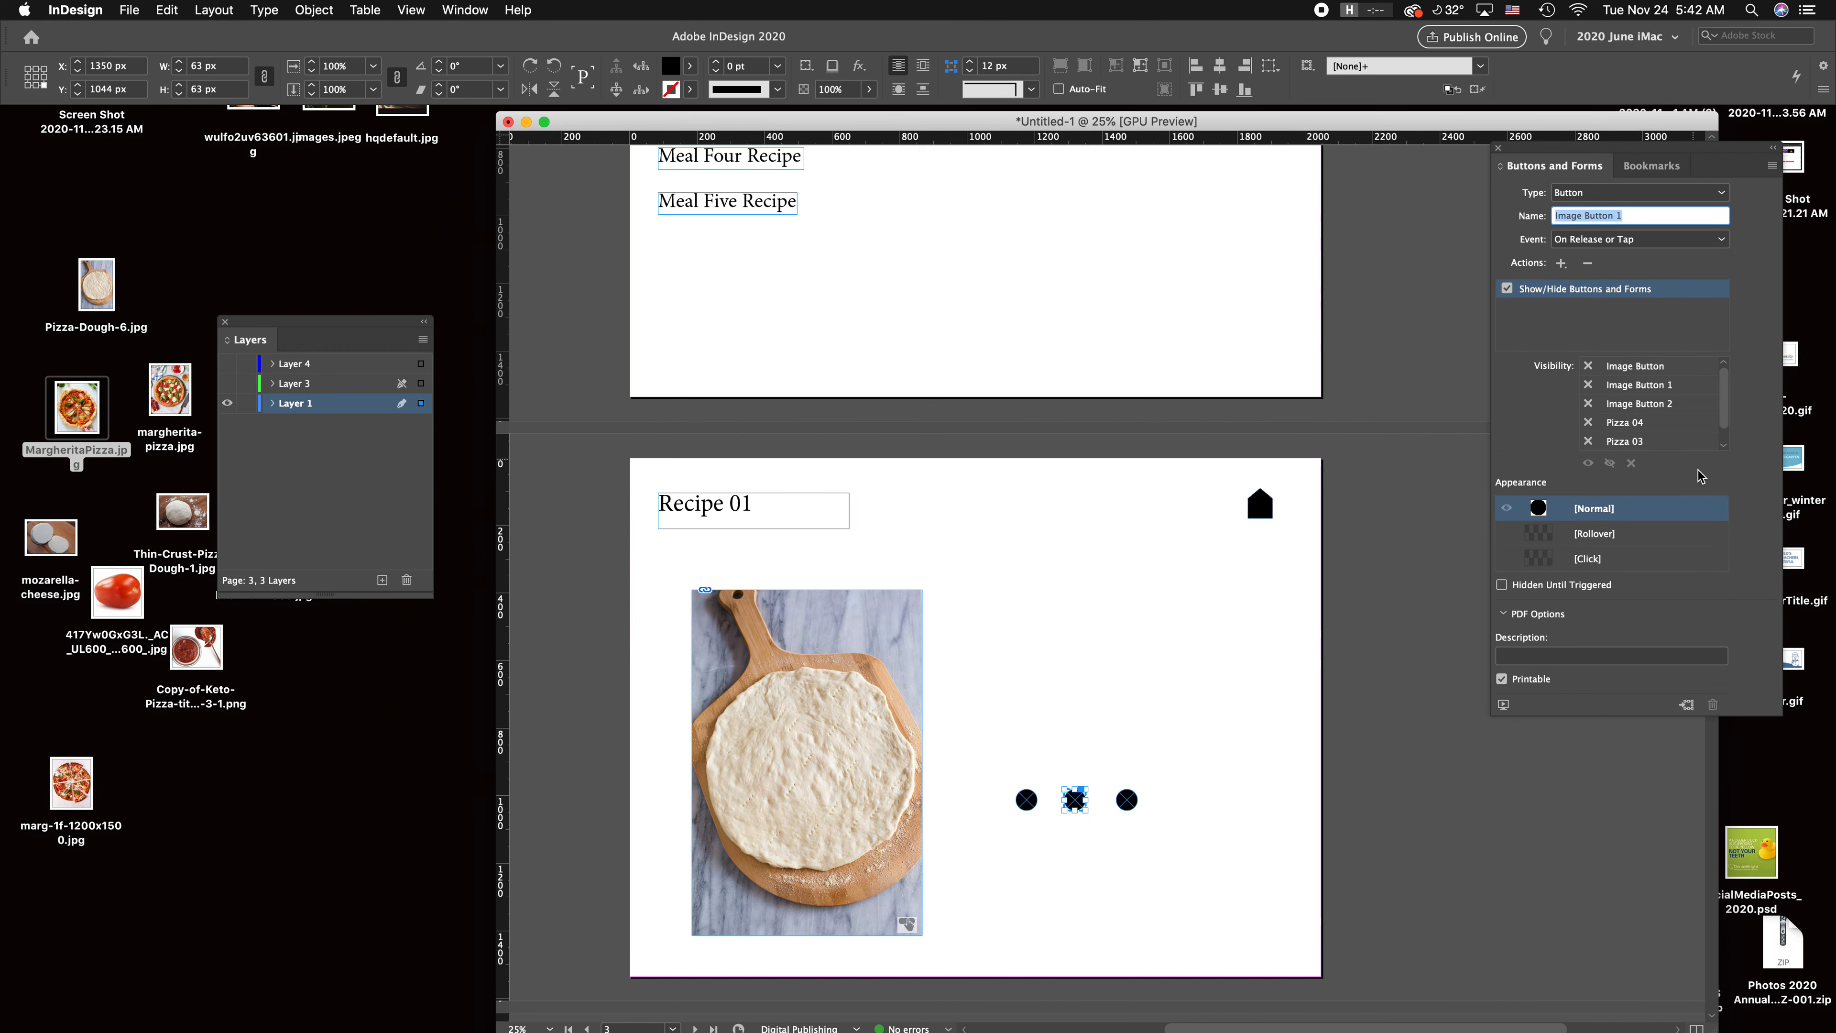
{"action": "left_click", "coordinate": [1589, 422]}
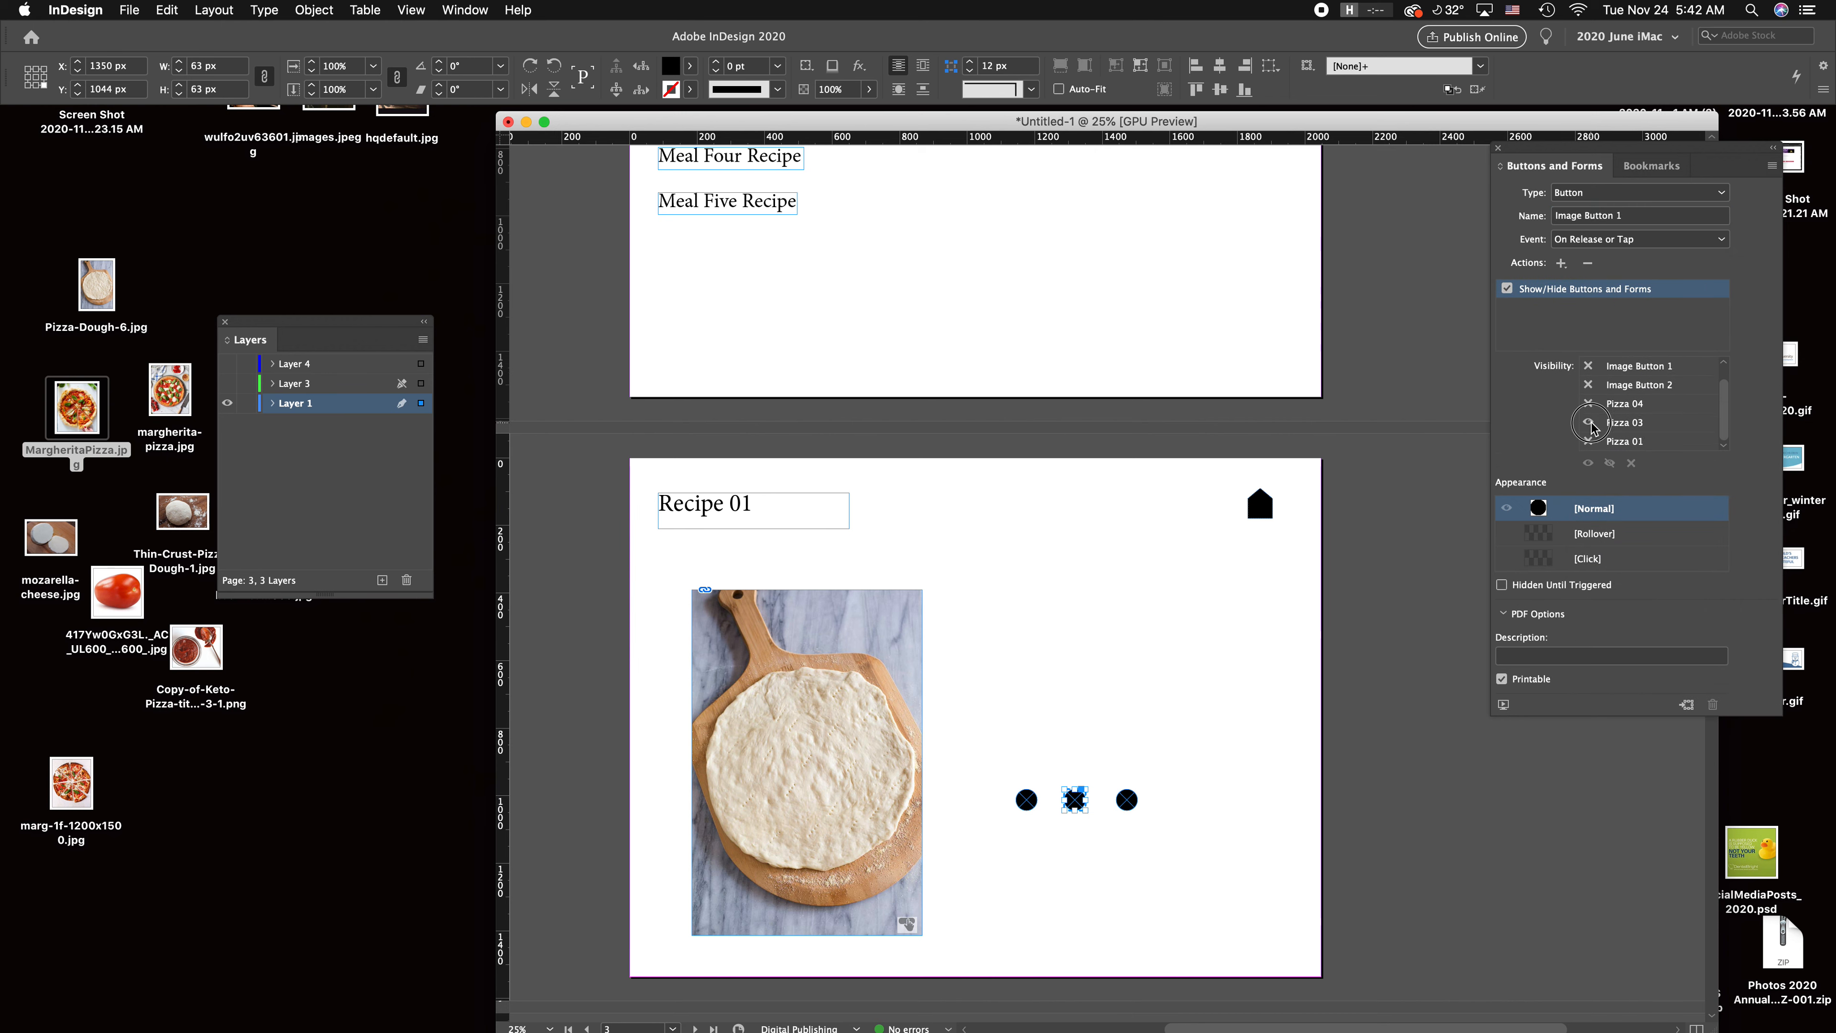
{"action": "left_click", "coordinate": [1587, 421]}
{"action": "left_click", "coordinate": [1588, 442]}
{"action": "left_click", "coordinate": [927, 659]}
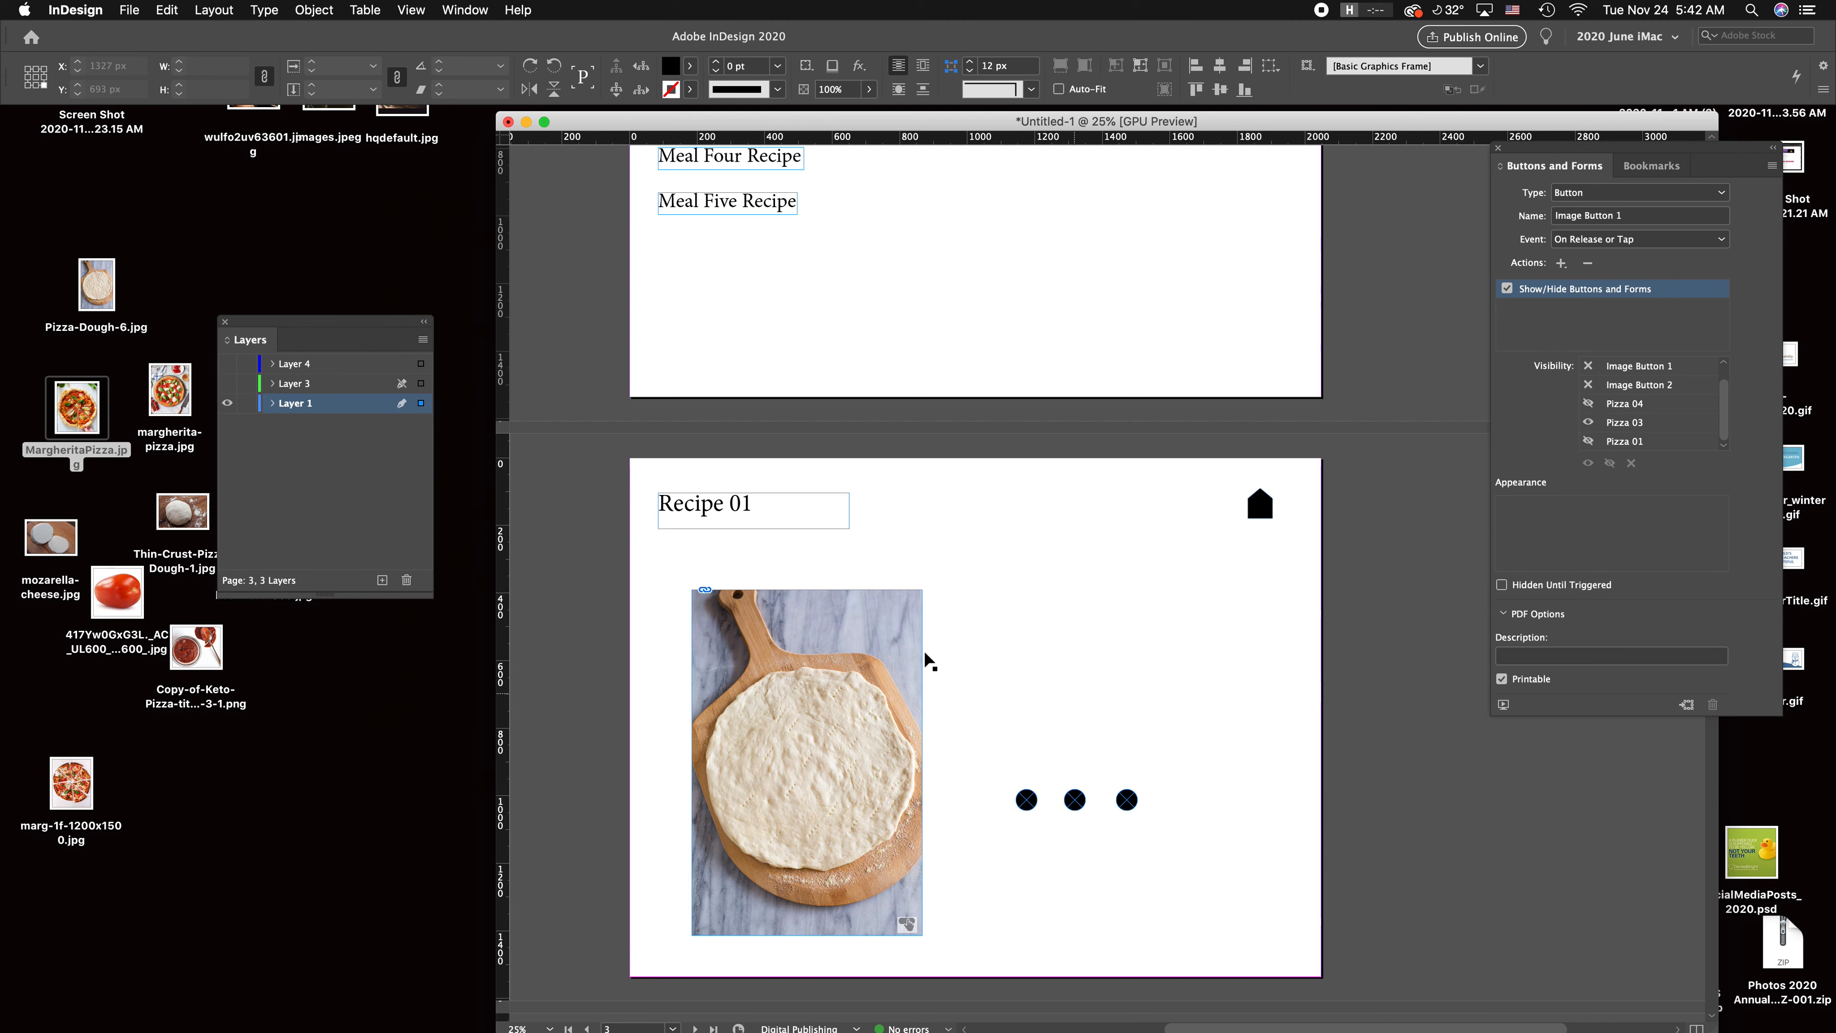
Step: Unhide Layers 3 and 4 and give the third circle button a Show/Hide action that shows Pizza 04 and hides Pizza 03 and Pizza 01
{"action": "left_click", "coordinate": [226, 384]}
{"action": "left_click", "coordinate": [227, 365]}
{"action": "left_click", "coordinate": [871, 669]}
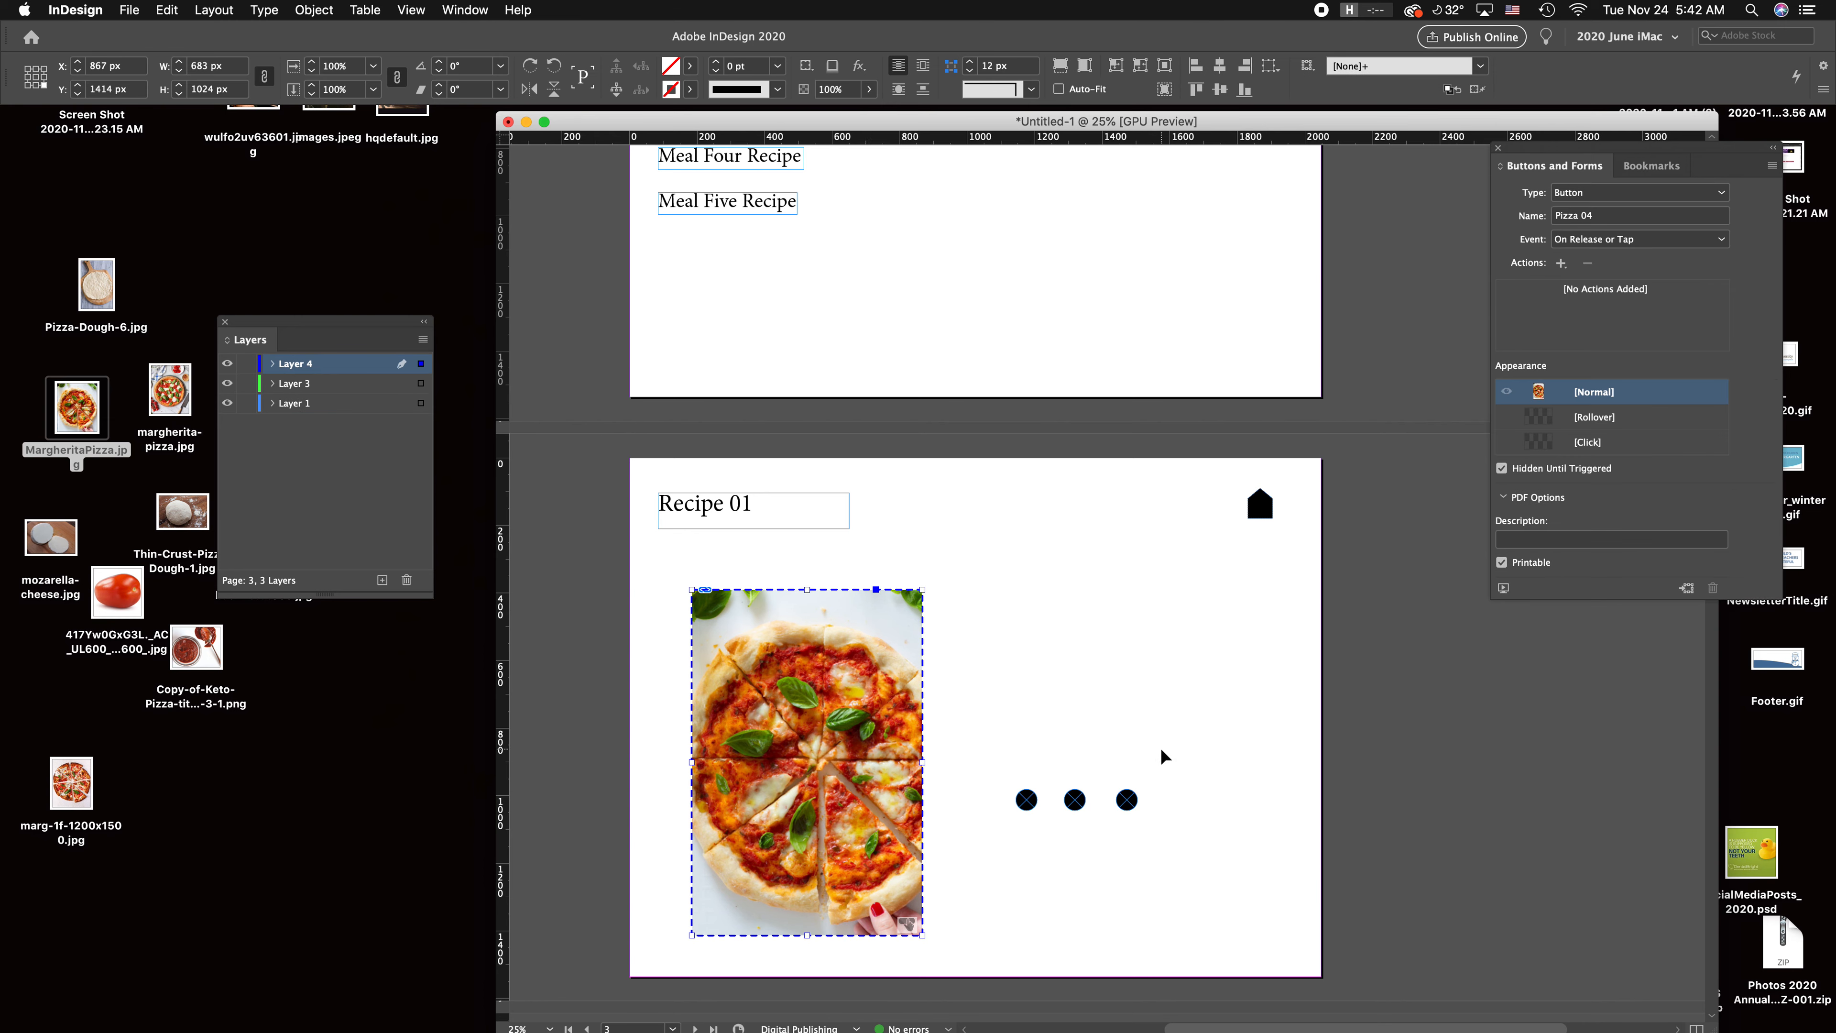
{"action": "left_click", "coordinate": [1128, 803]}
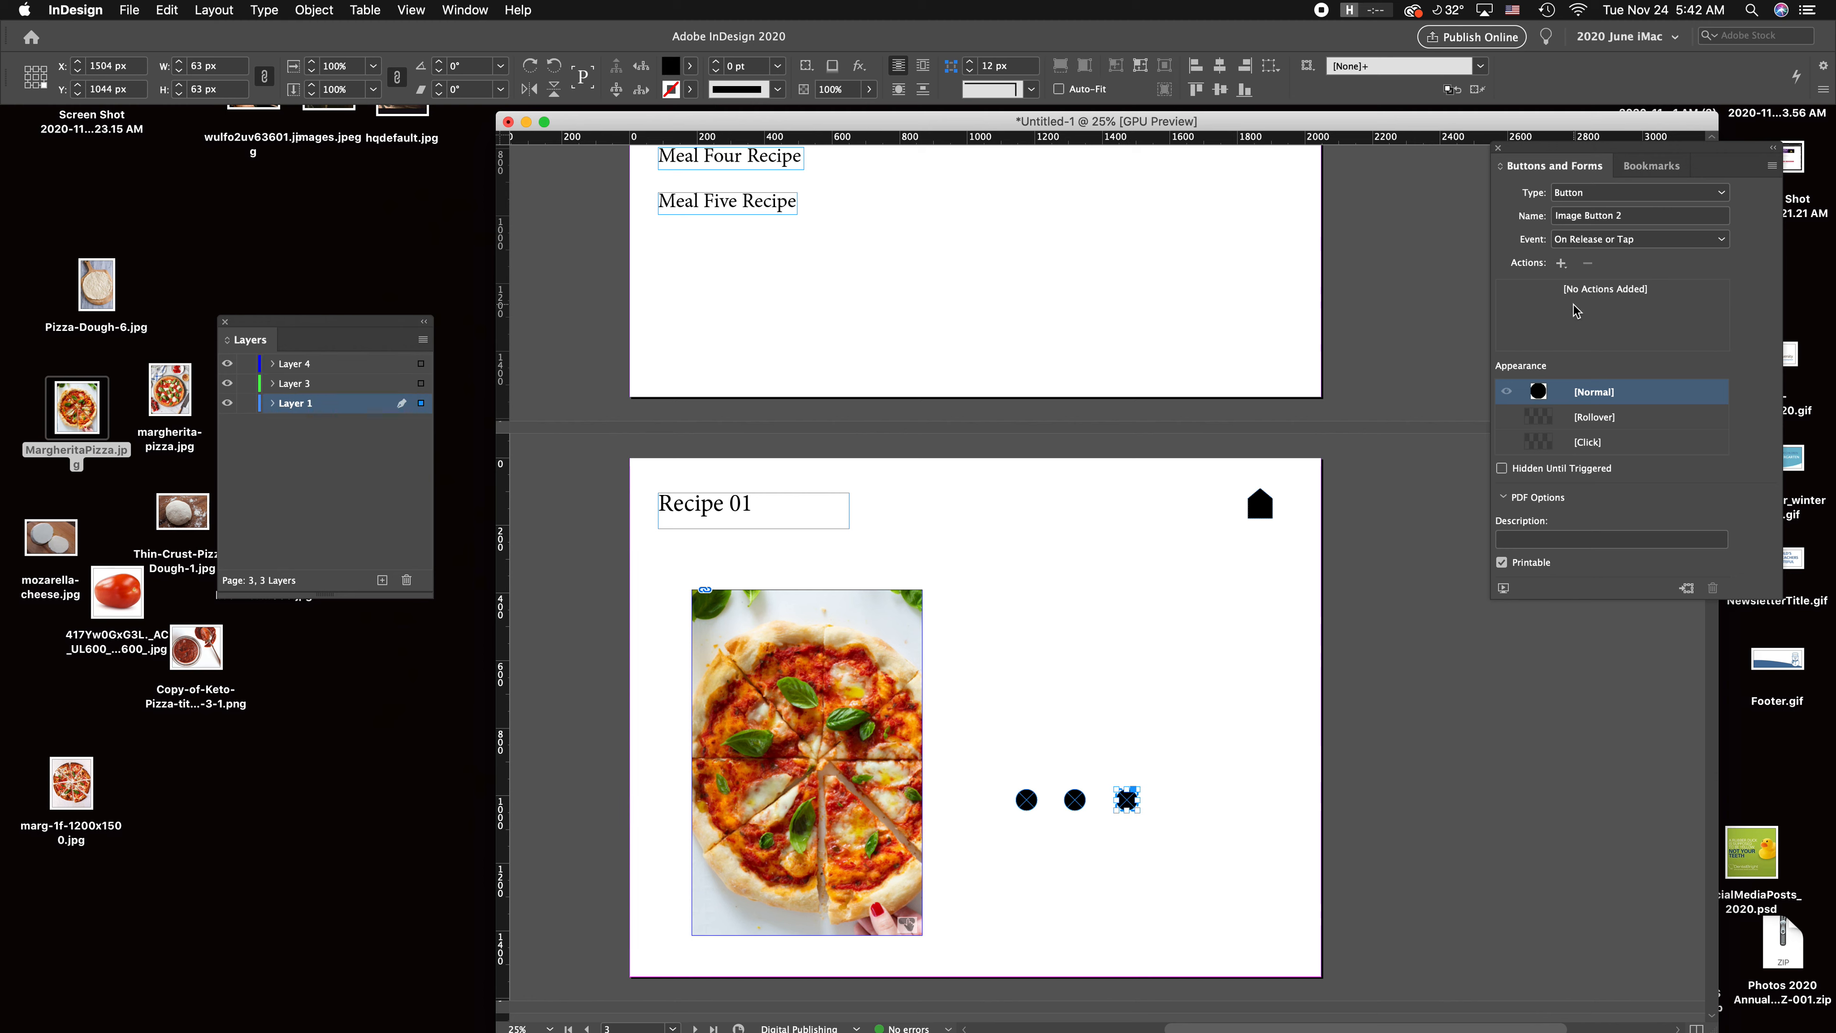
{"action": "left_click", "coordinate": [1563, 266]}
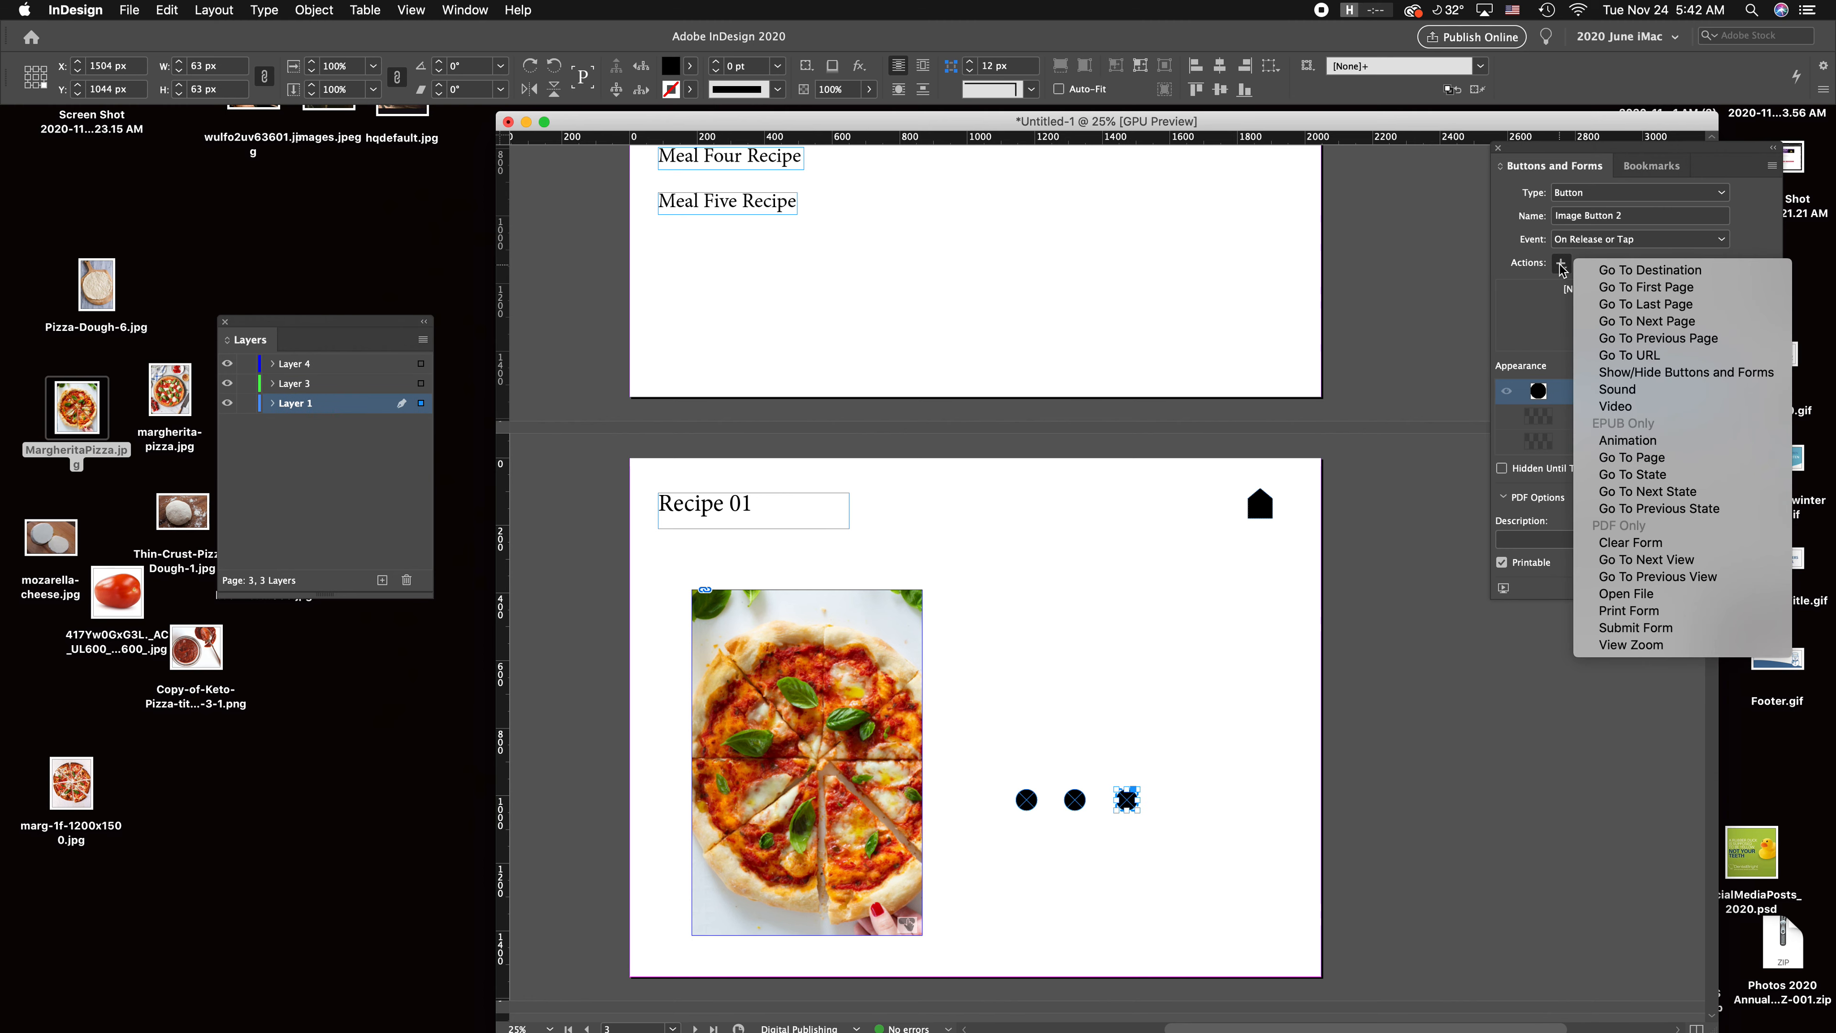
{"action": "left_click", "coordinate": [1625, 374]}
{"action": "left_click", "coordinate": [1588, 403]}
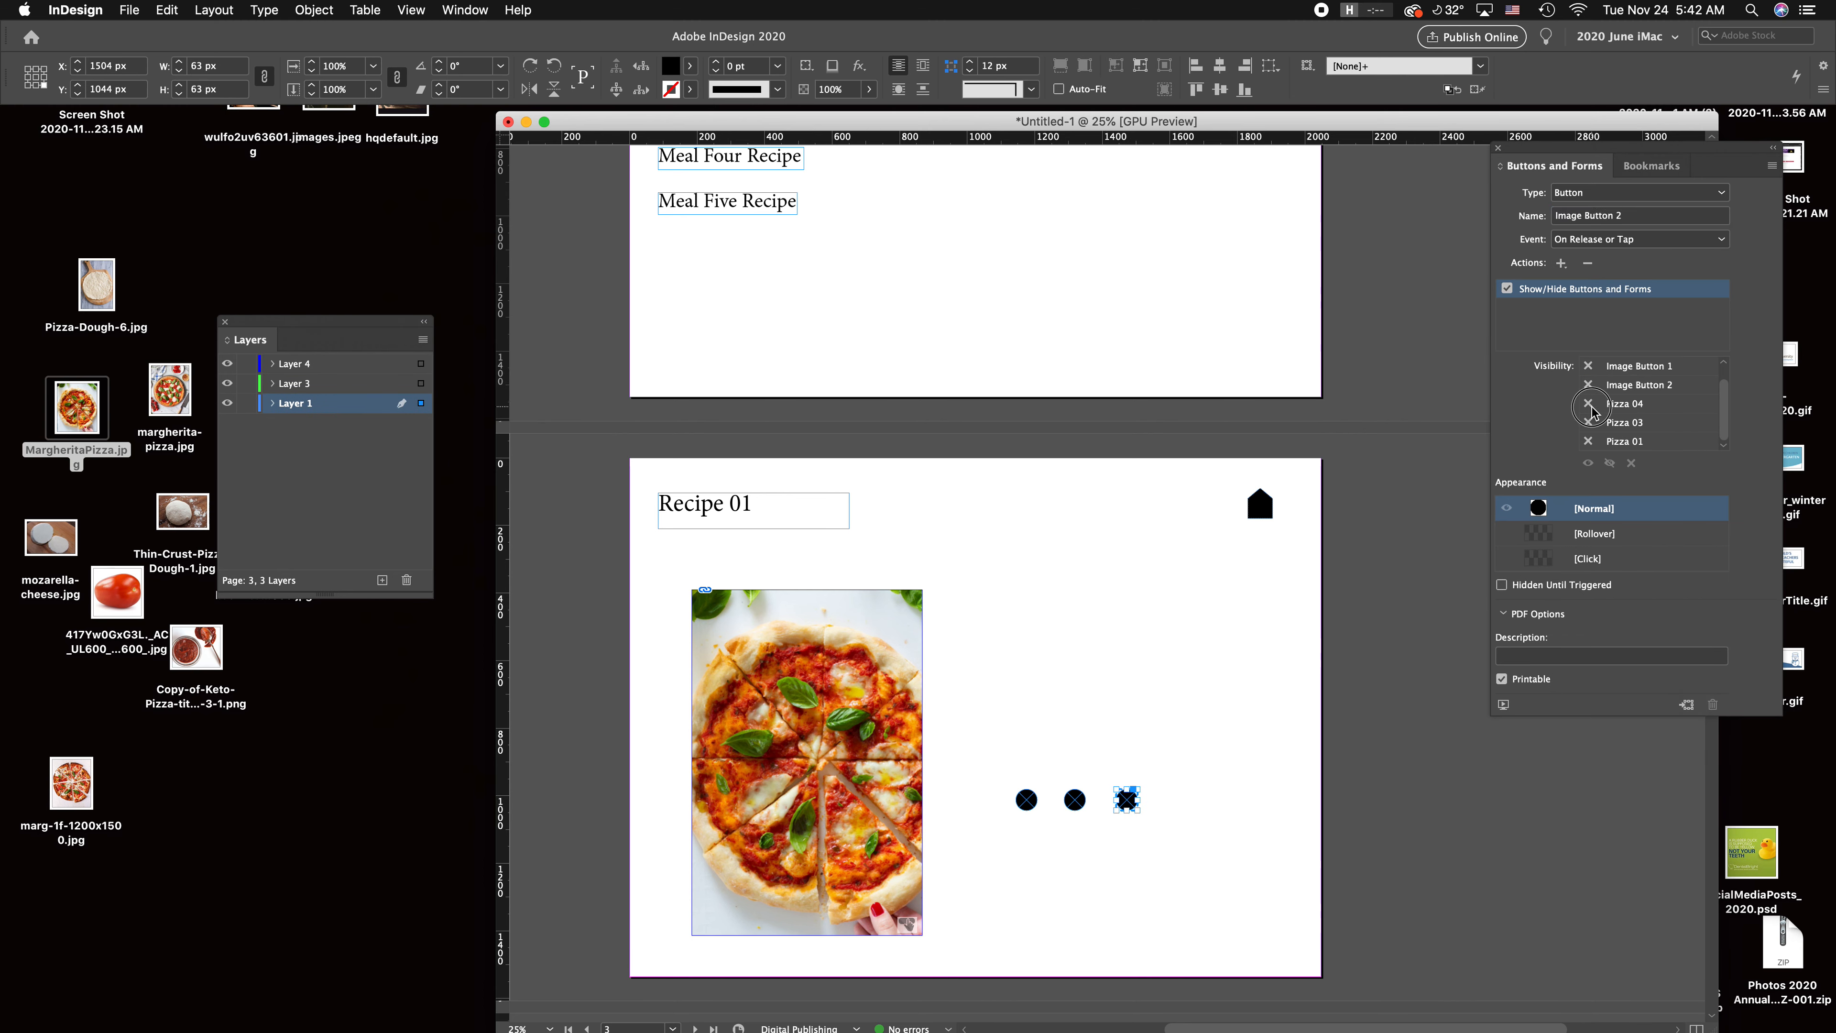
{"action": "left_click", "coordinate": [1587, 422]}
{"action": "left_click", "coordinate": [1588, 442]}
{"action": "left_click", "coordinate": [1127, 688]}
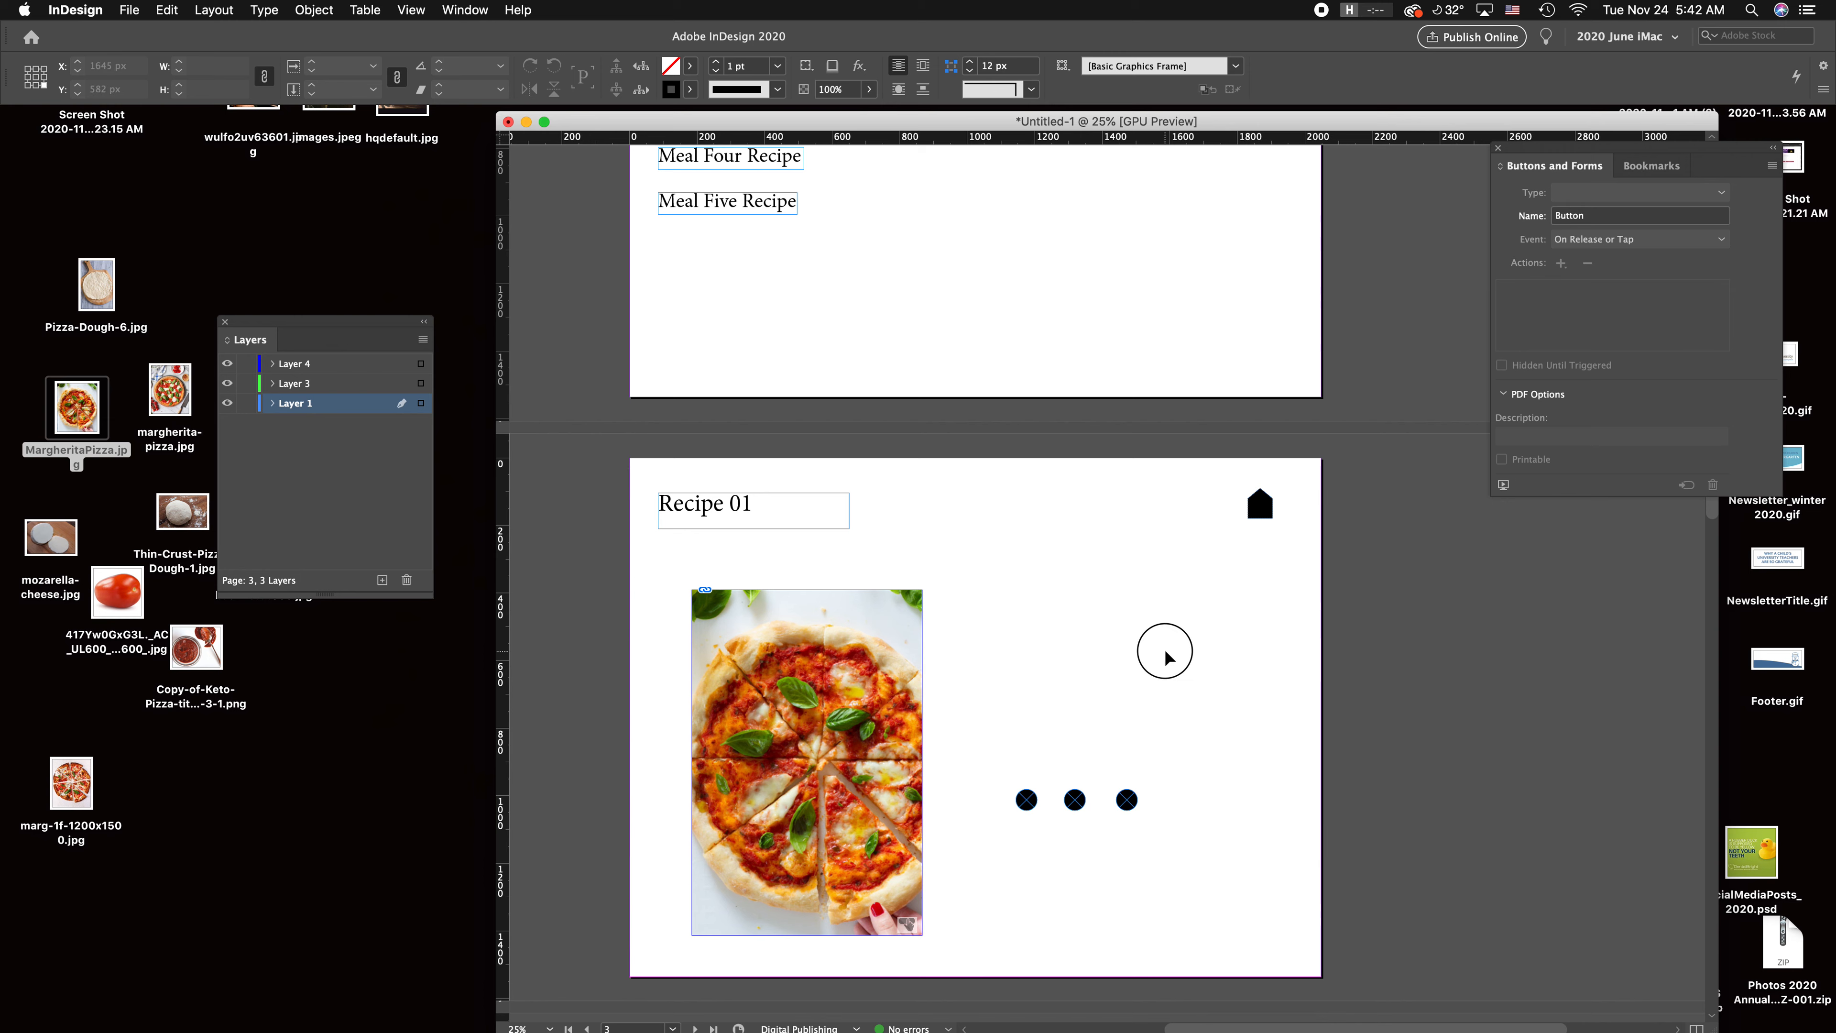
Step: Check the Show/Hide settings of the three circle buttons and view the page with Layers 3 and 4 hidden
{"action": "left_click", "coordinate": [1032, 808]}
{"action": "left_click", "coordinate": [1078, 804]}
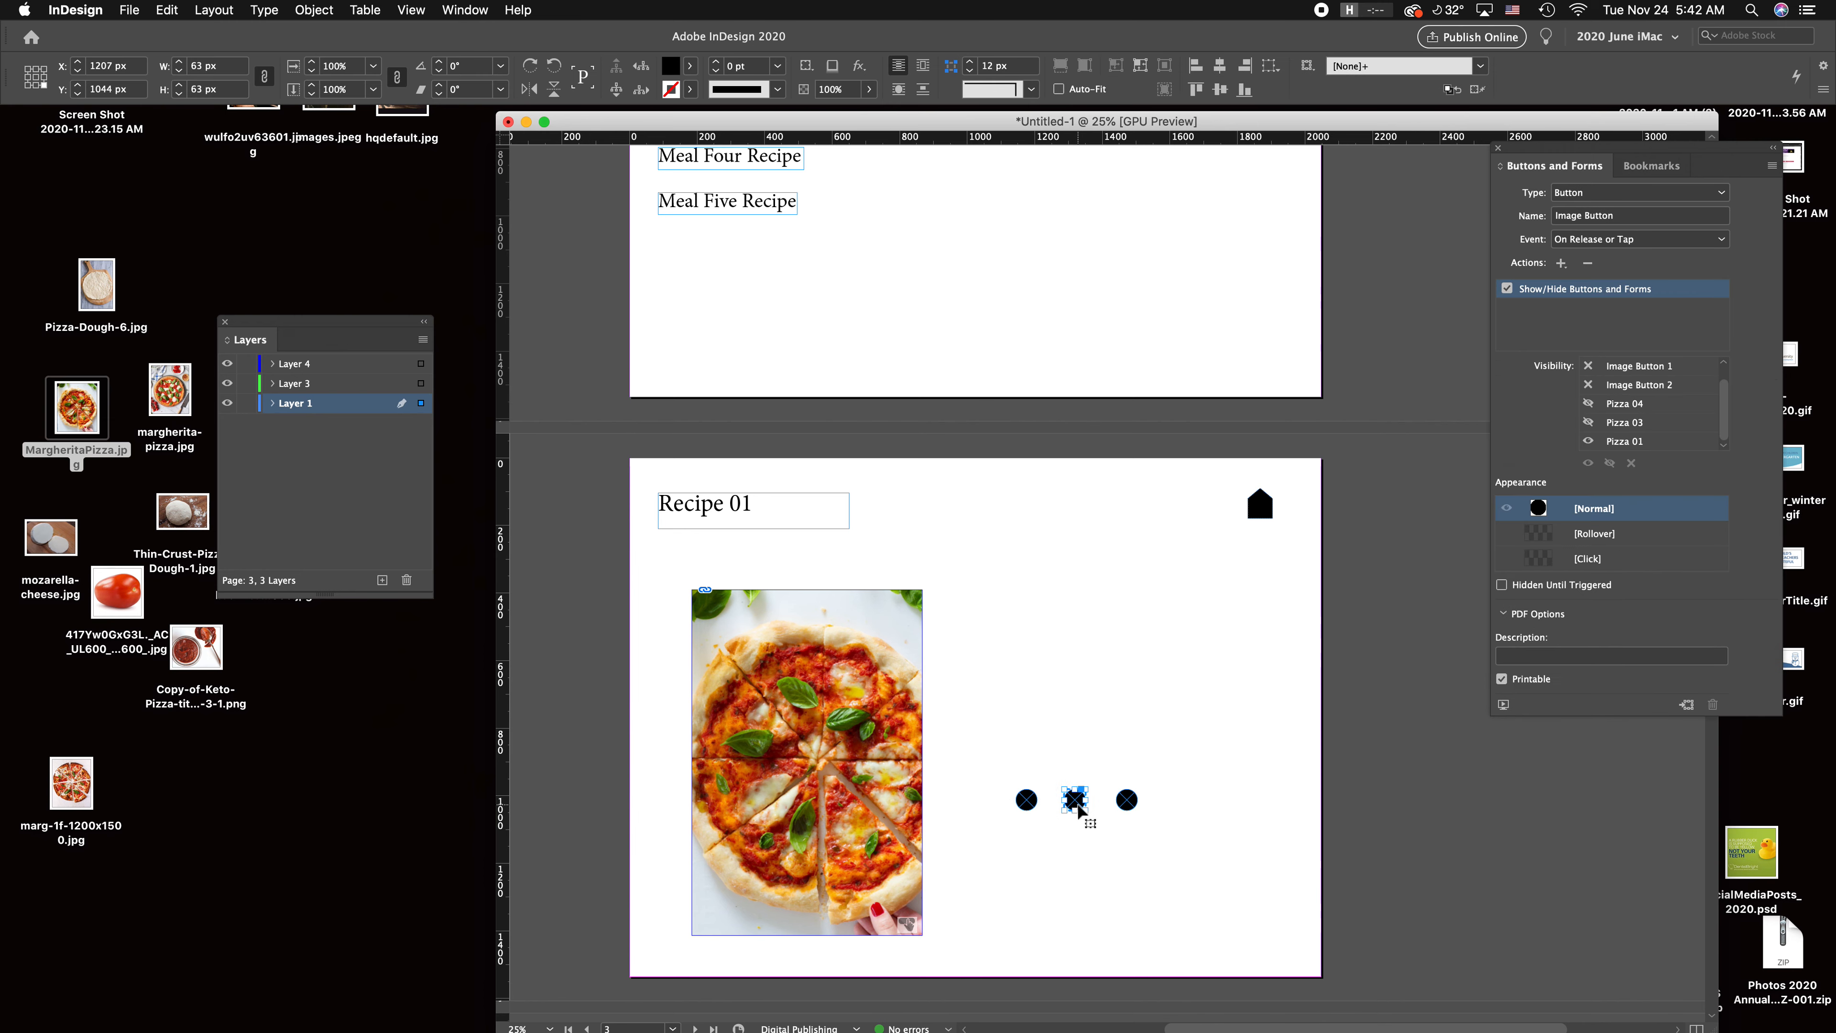
{"action": "left_click", "coordinate": [1126, 800]}
{"action": "left_click_drag", "start_coordinate": [228, 385], "coordinate": [228, 366]}
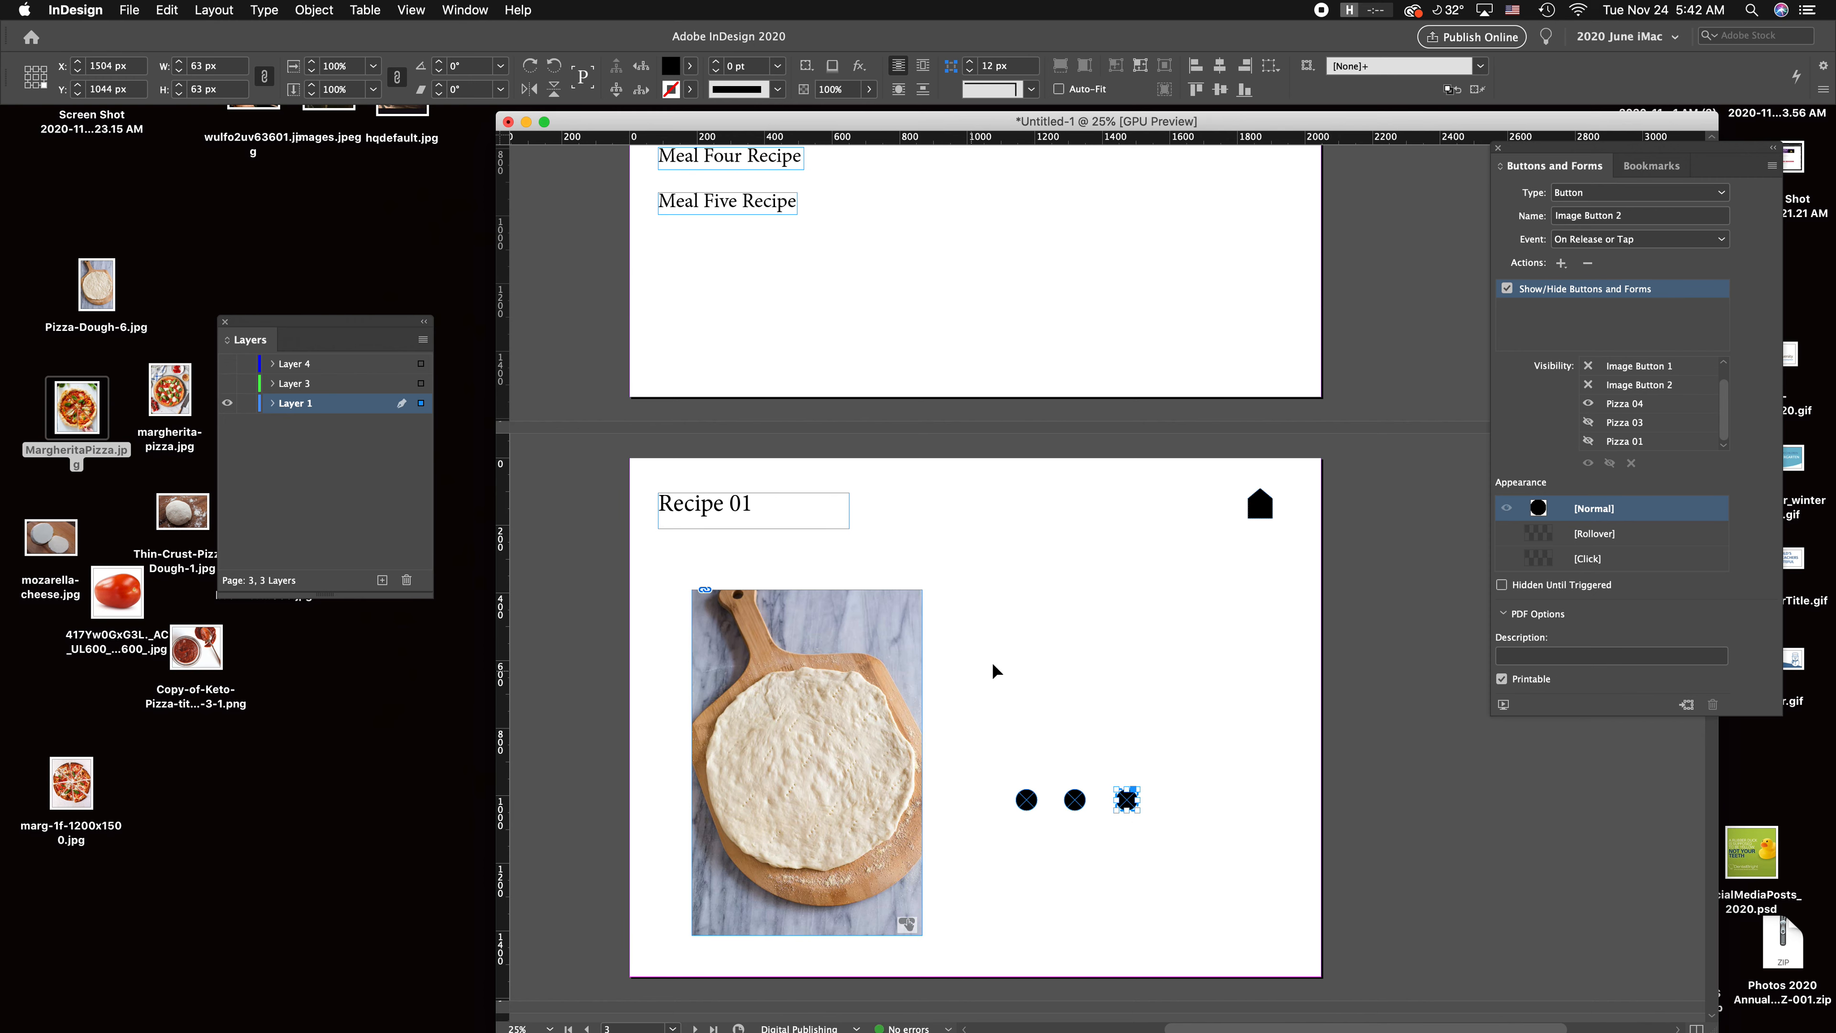
{"action": "left_click", "coordinate": [1049, 645]}
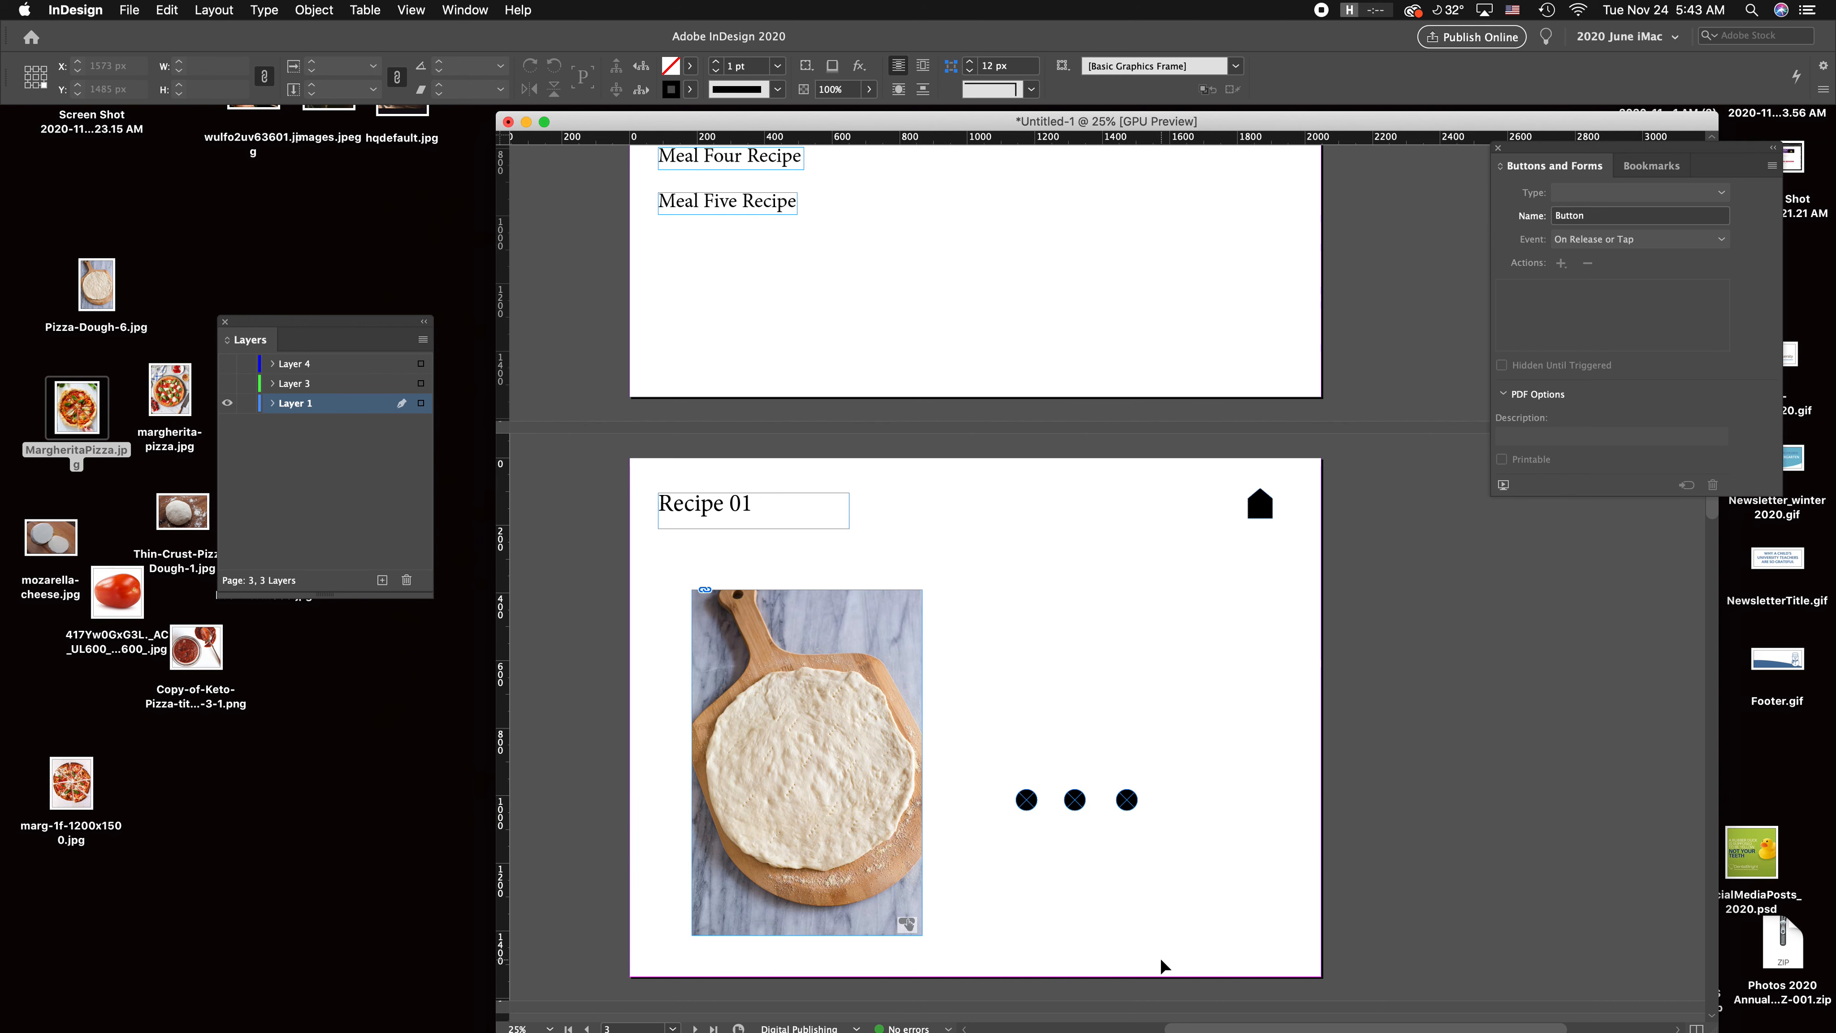
Step: Unhide Layers 3 and 4 and rotate the three stacked pizza image buttons together 90° clockwise into landscape orientation
{"action": "left_click_drag", "start_coordinate": [228, 386], "coordinate": [227, 367]}
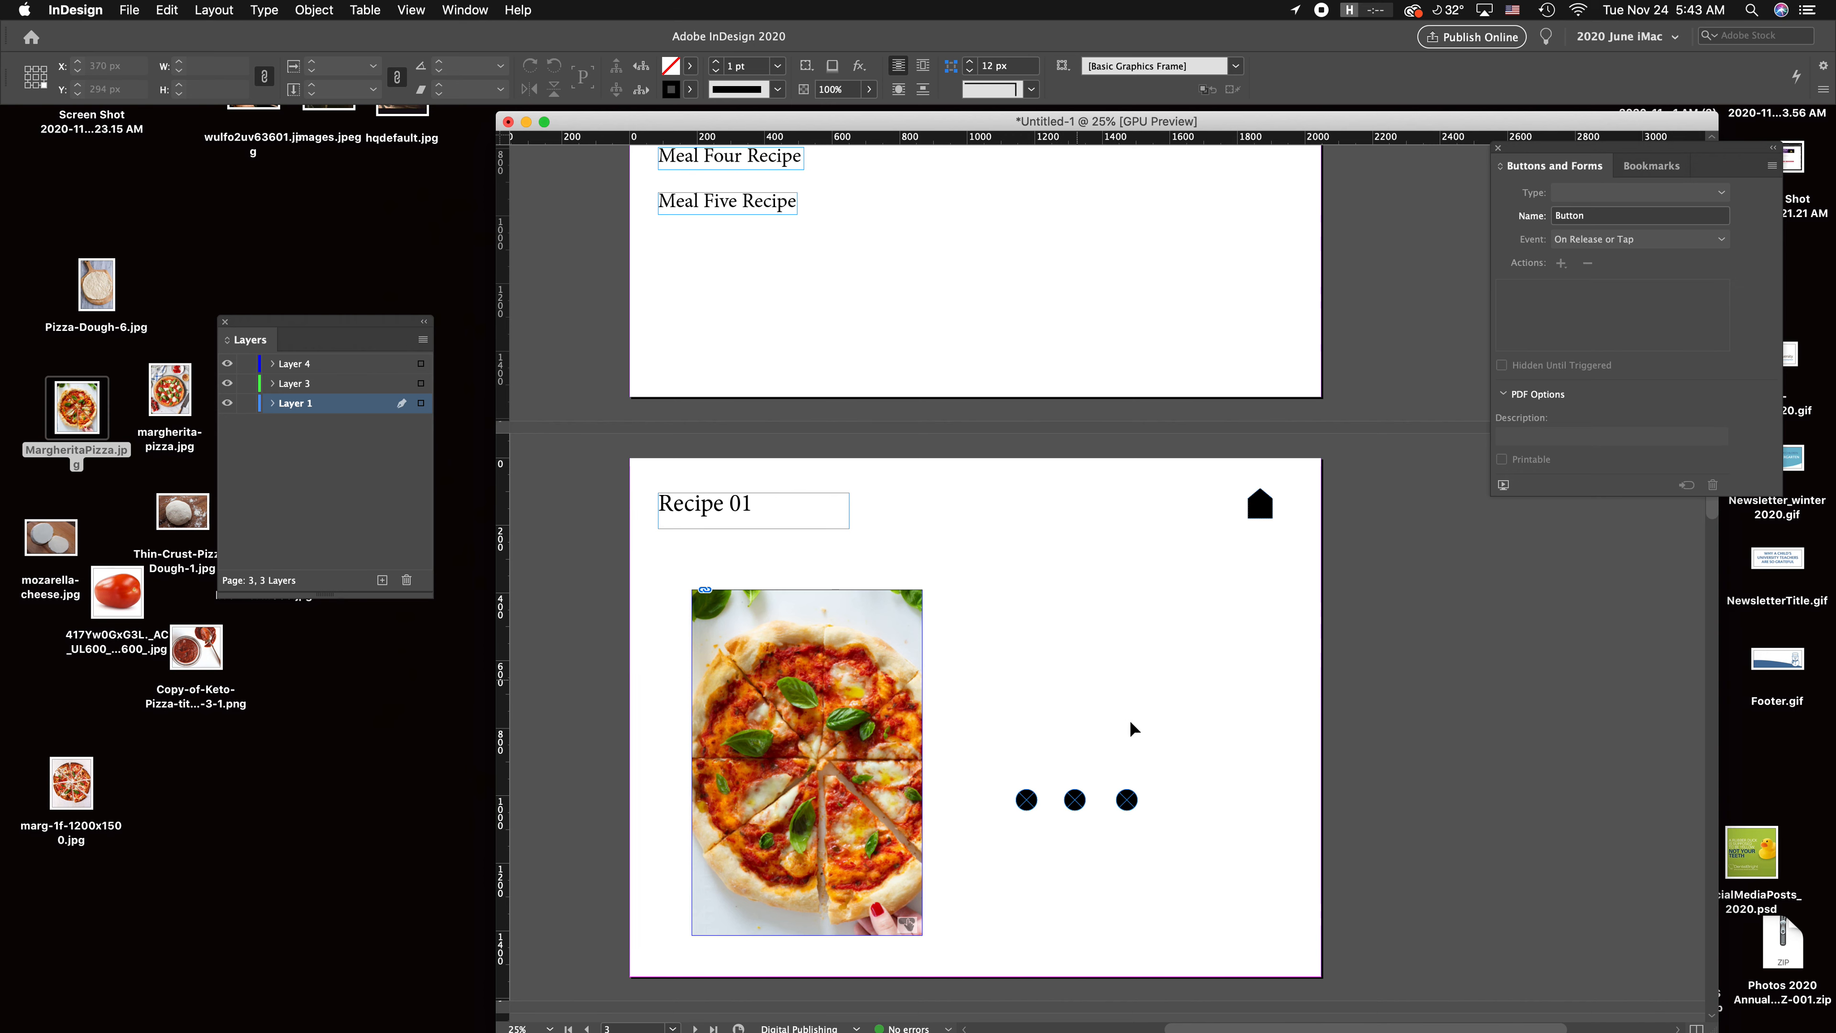
{"action": "left_click_drag", "start_coordinate": [1182, 858], "coordinate": [1071, 876]}
{"action": "left_click", "coordinate": [706, 587]}
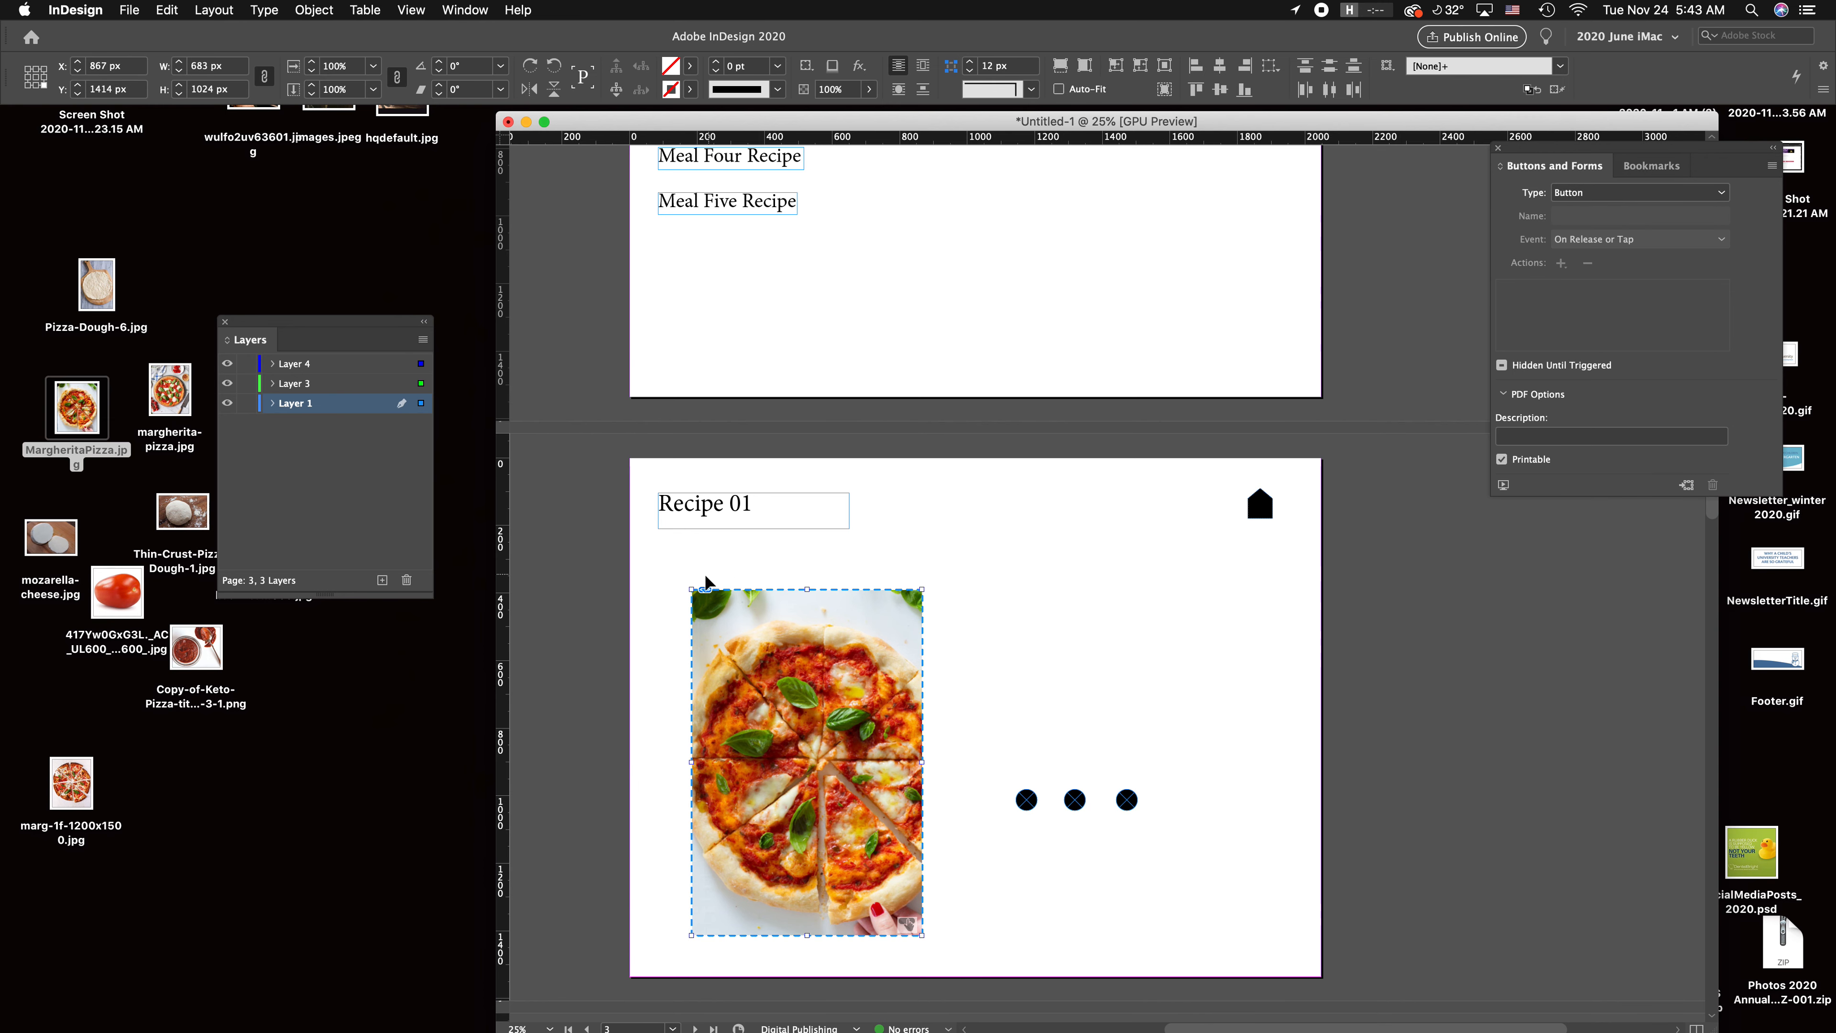
{"action": "left_click_drag", "start_coordinate": [695, 582], "coordinate": [1333, 450]}
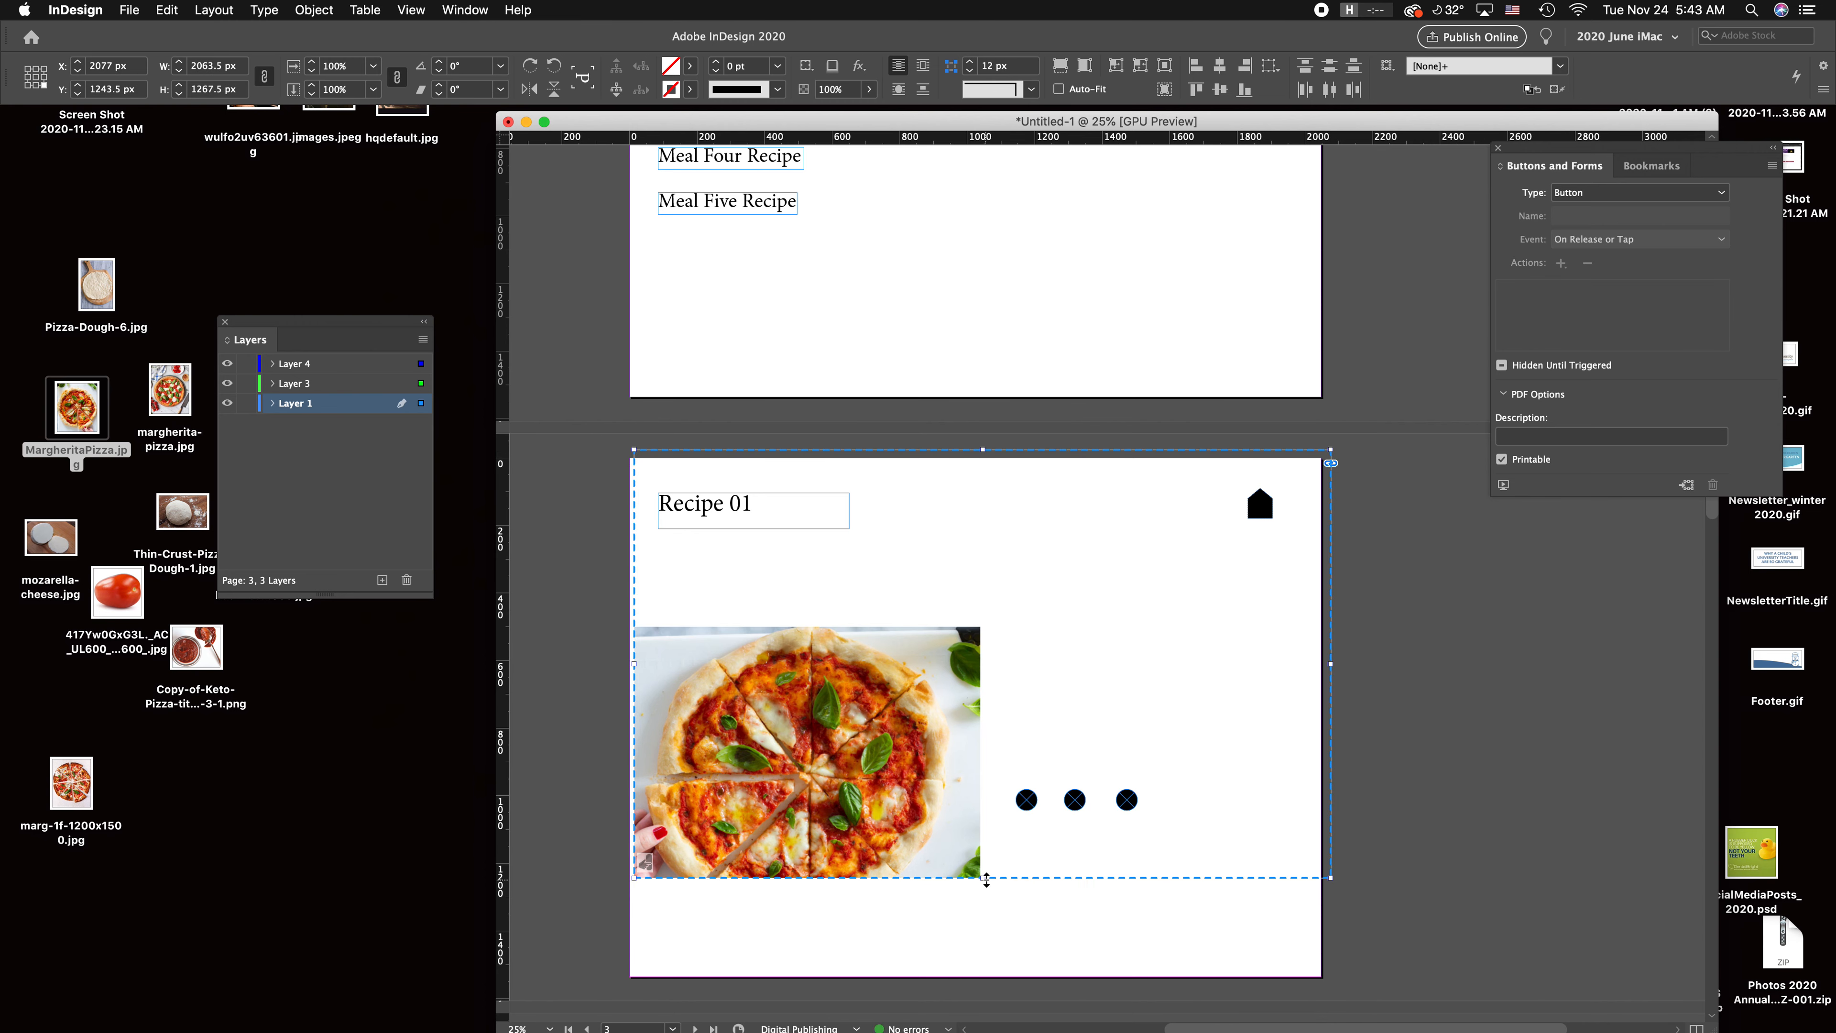
{"action": "key", "text": "super+z"}
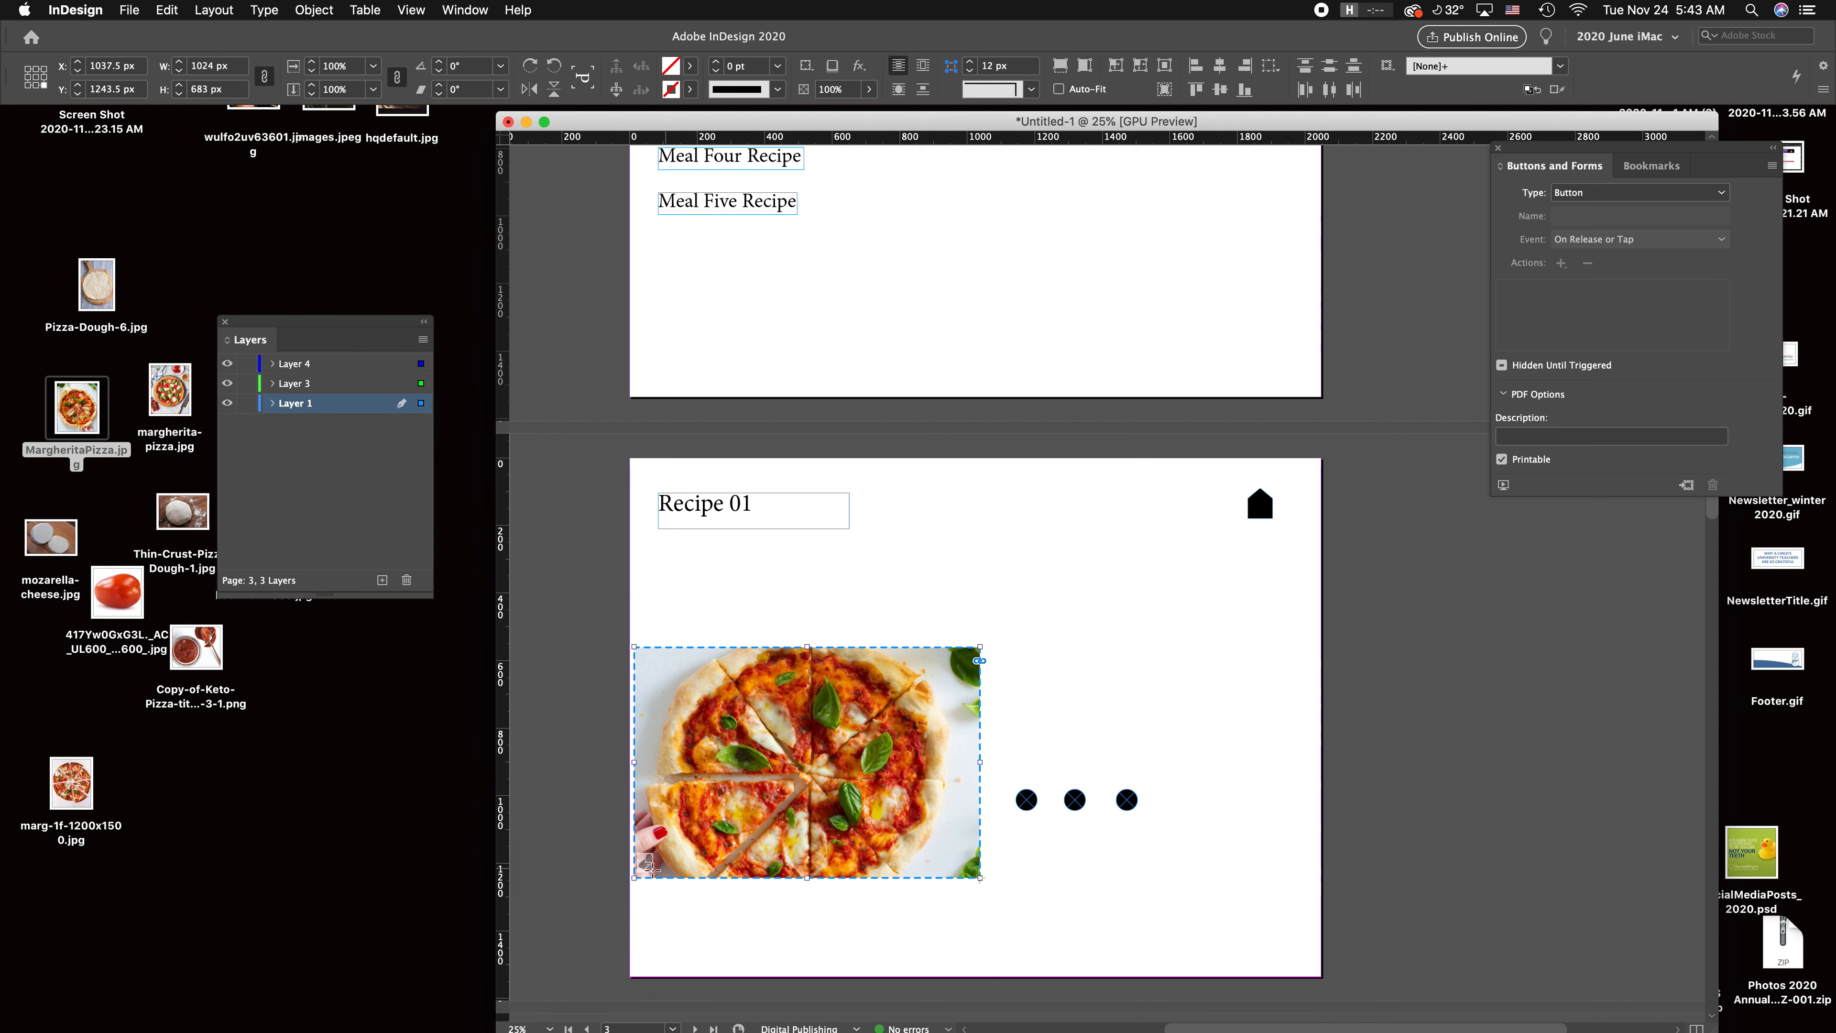
Step: Enlarge the three stacked pizza images together to about 2043 px wide and nudge them left to line up with the page
{"action": "left_click", "coordinate": [29, 85]}
{"action": "left_click_drag", "start_coordinate": [1032, 653], "coordinate": [1402, 434]}
{"action": "key", "text": "shift+Left"}
{"action": "key", "text": "shift+Left"}
{"action": "key", "text": "shift+Left"}
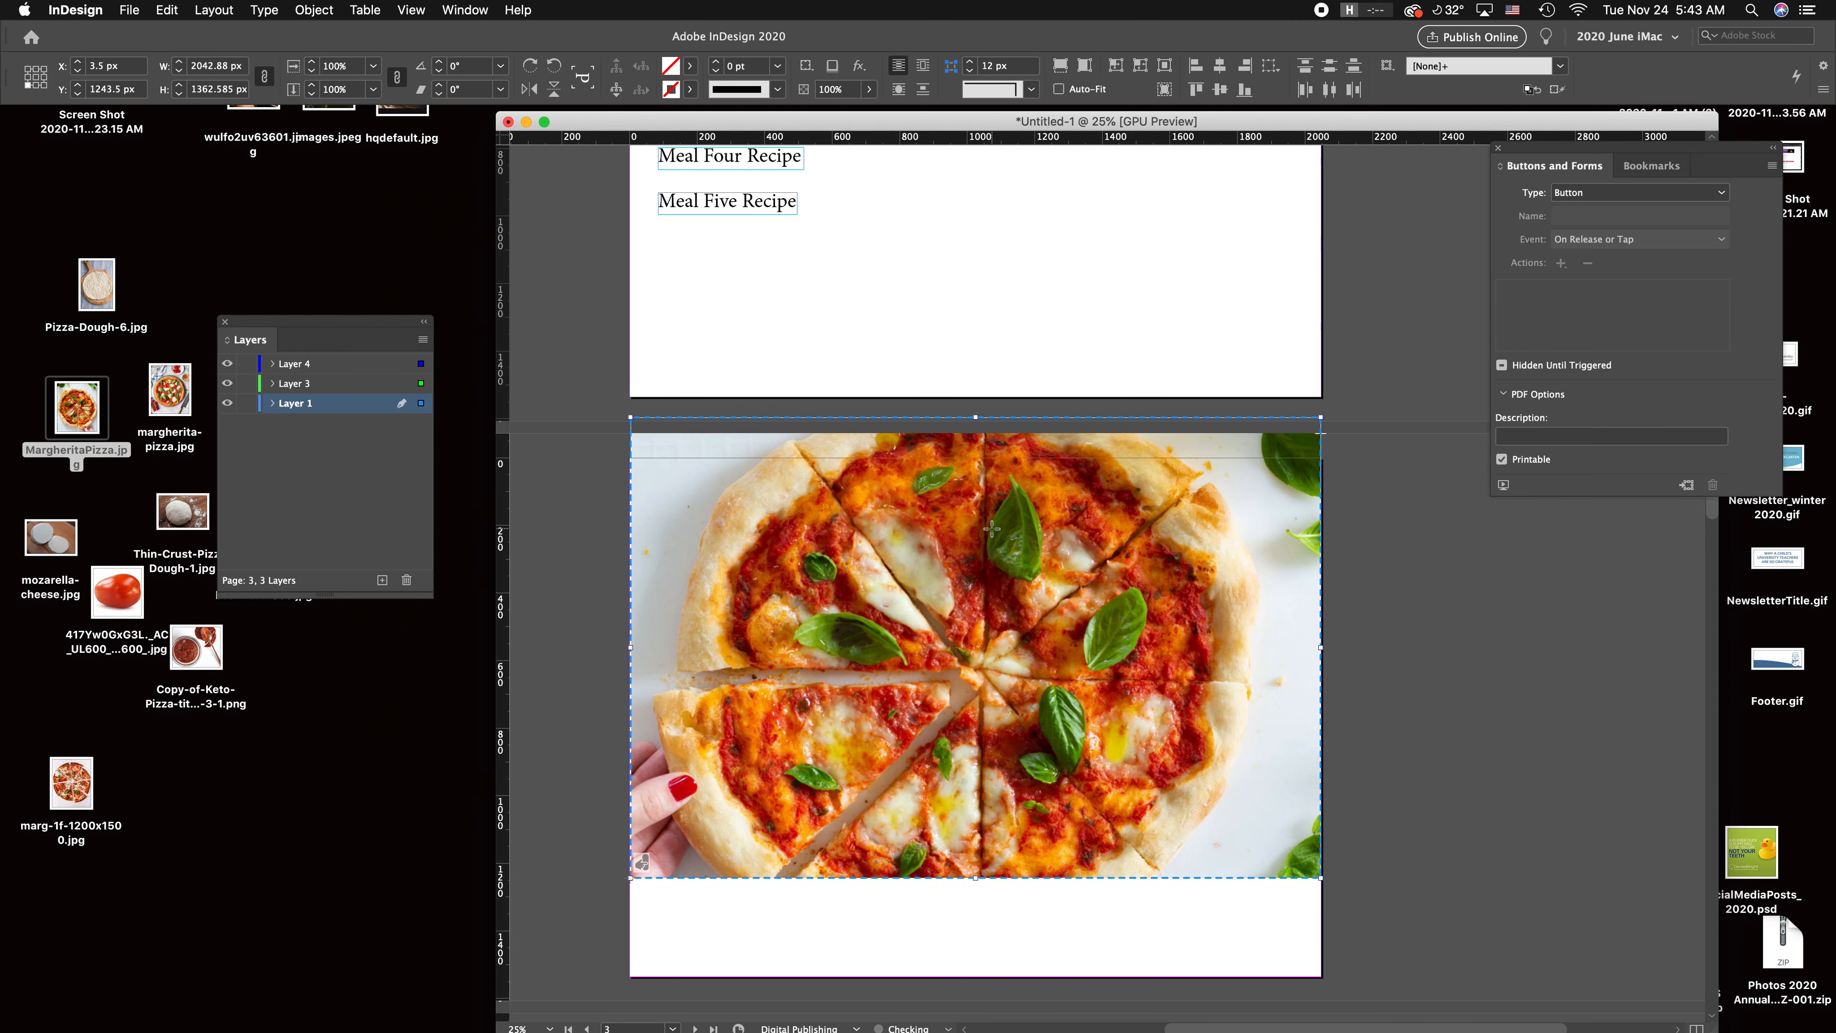
Step: Nudge the stacked pizza images down and enlarge them to about 2335 by 1557 px so they cover the whole page
{"action": "key", "text": "shift+Down"}
{"action": "key", "text": "shift+Down"}
{"action": "key", "text": "shift+Down"}
{"action": "key", "text": "shift+Down"}
{"action": "key", "text": "shift+Down"}
{"action": "key", "text": "shift+Down"}
{"action": "key", "text": "shift+Down"}
{"action": "key", "text": "shift+Down"}
{"action": "key", "text": "shift+Down"}
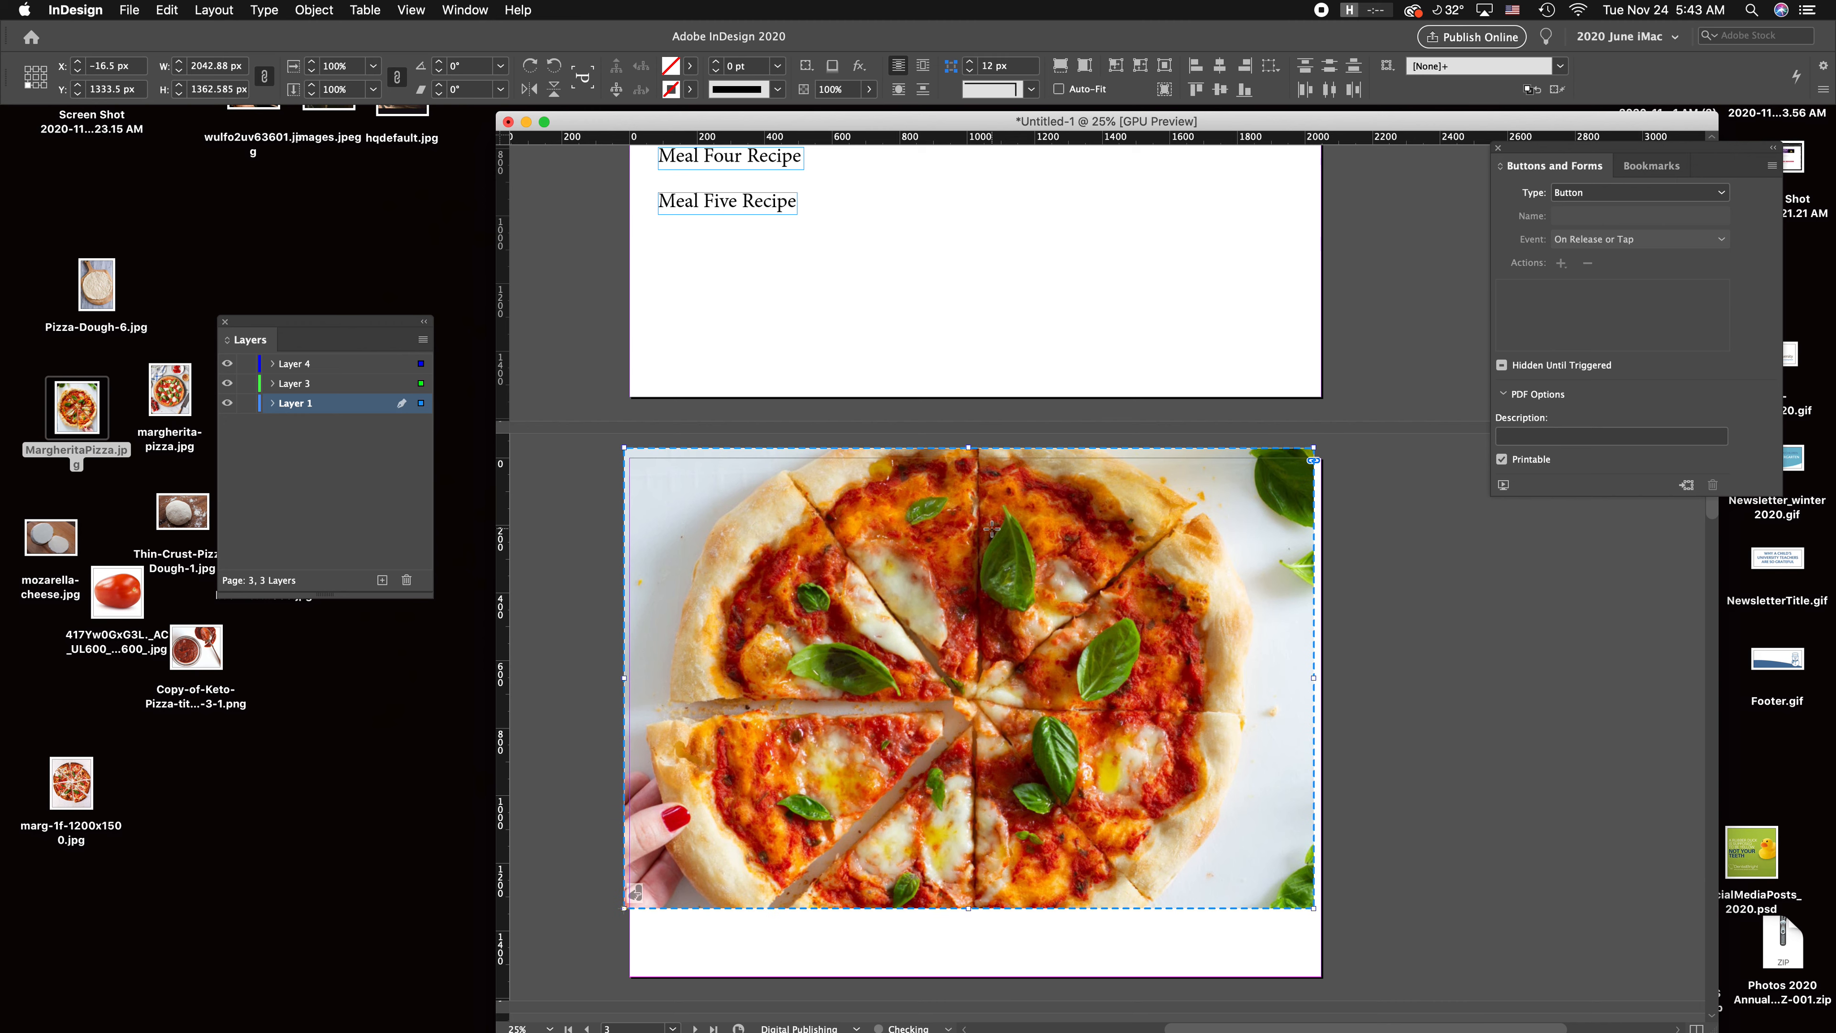
{"action": "left_click", "coordinate": [27, 65]}
{"action": "left_click_drag", "start_coordinate": [1329, 922], "coordinate": [1418, 947]}
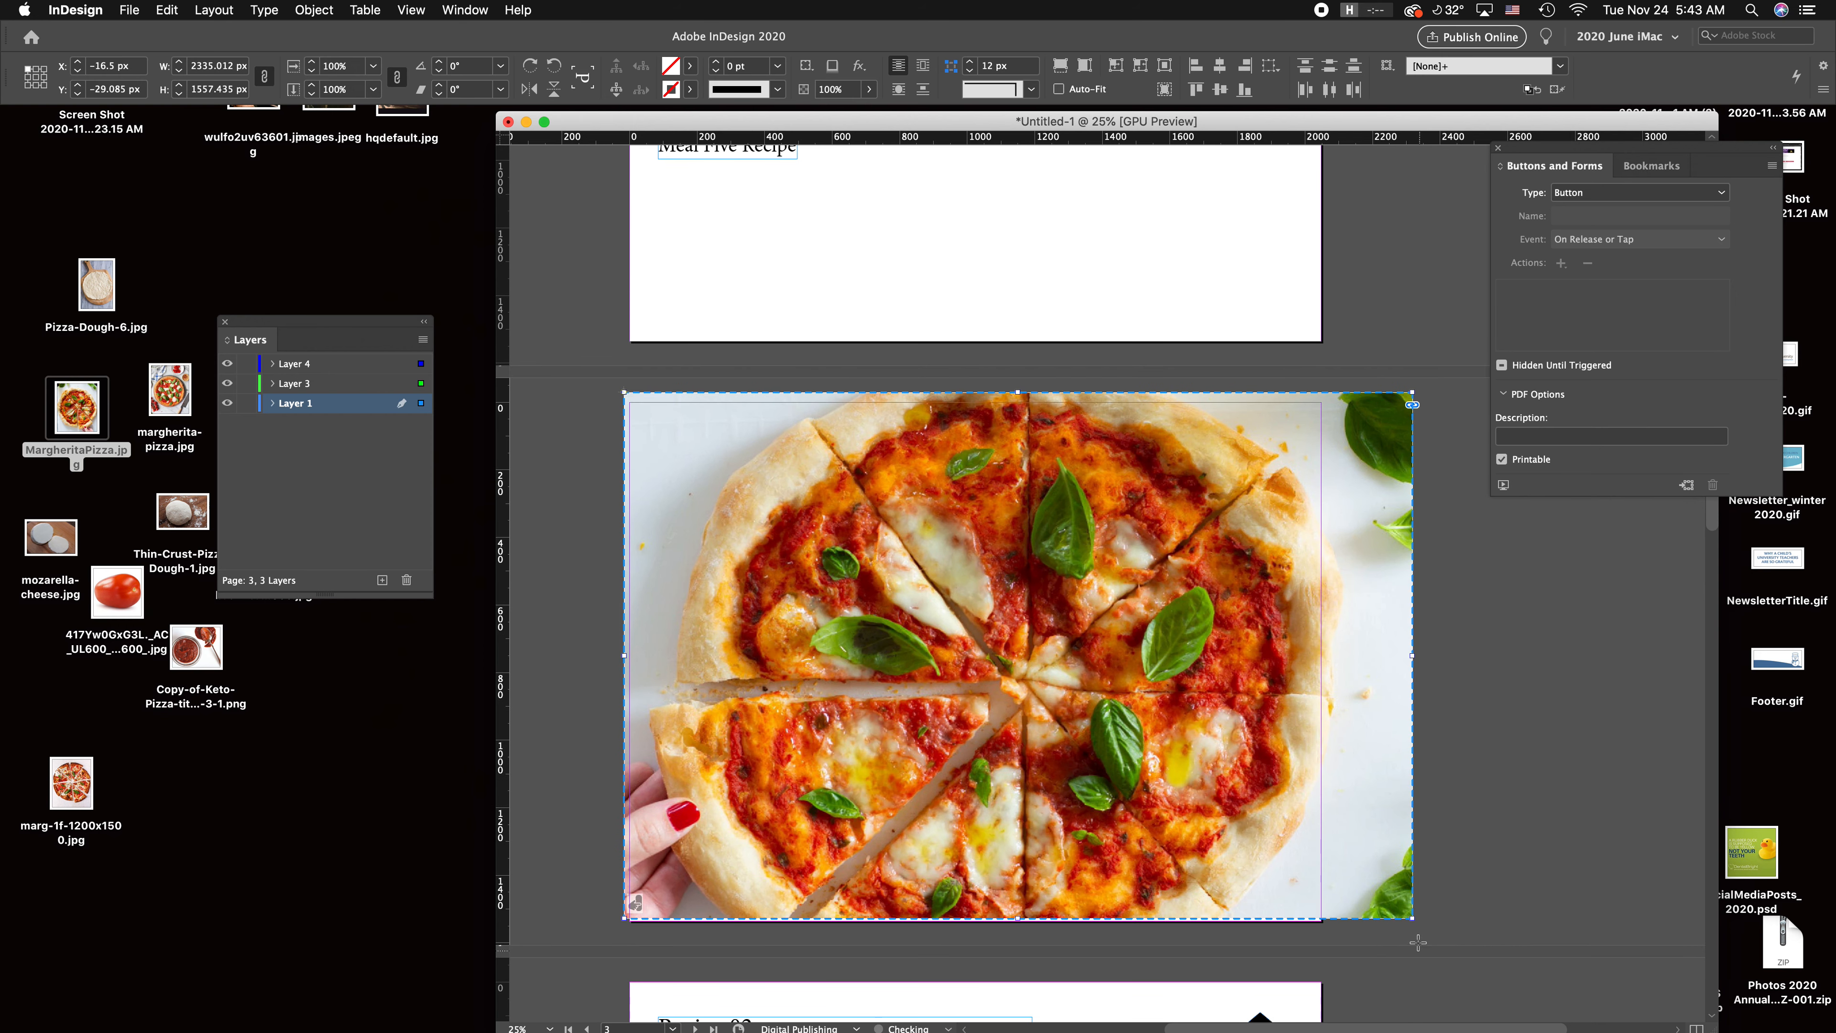
Step: Nudge the three stacked pizza images 1 px right and 8 px down on the Recipe 01 page
{"action": "key", "text": "Right"}
{"action": "key", "text": "Down"}
{"action": "key", "text": "Down"}
{"action": "key", "text": "Down"}
{"action": "key", "text": "Down"}
{"action": "key", "text": "Down"}
{"action": "key", "text": "Down"}
{"action": "key", "text": "Down"}
{"action": "key", "text": "Down"}
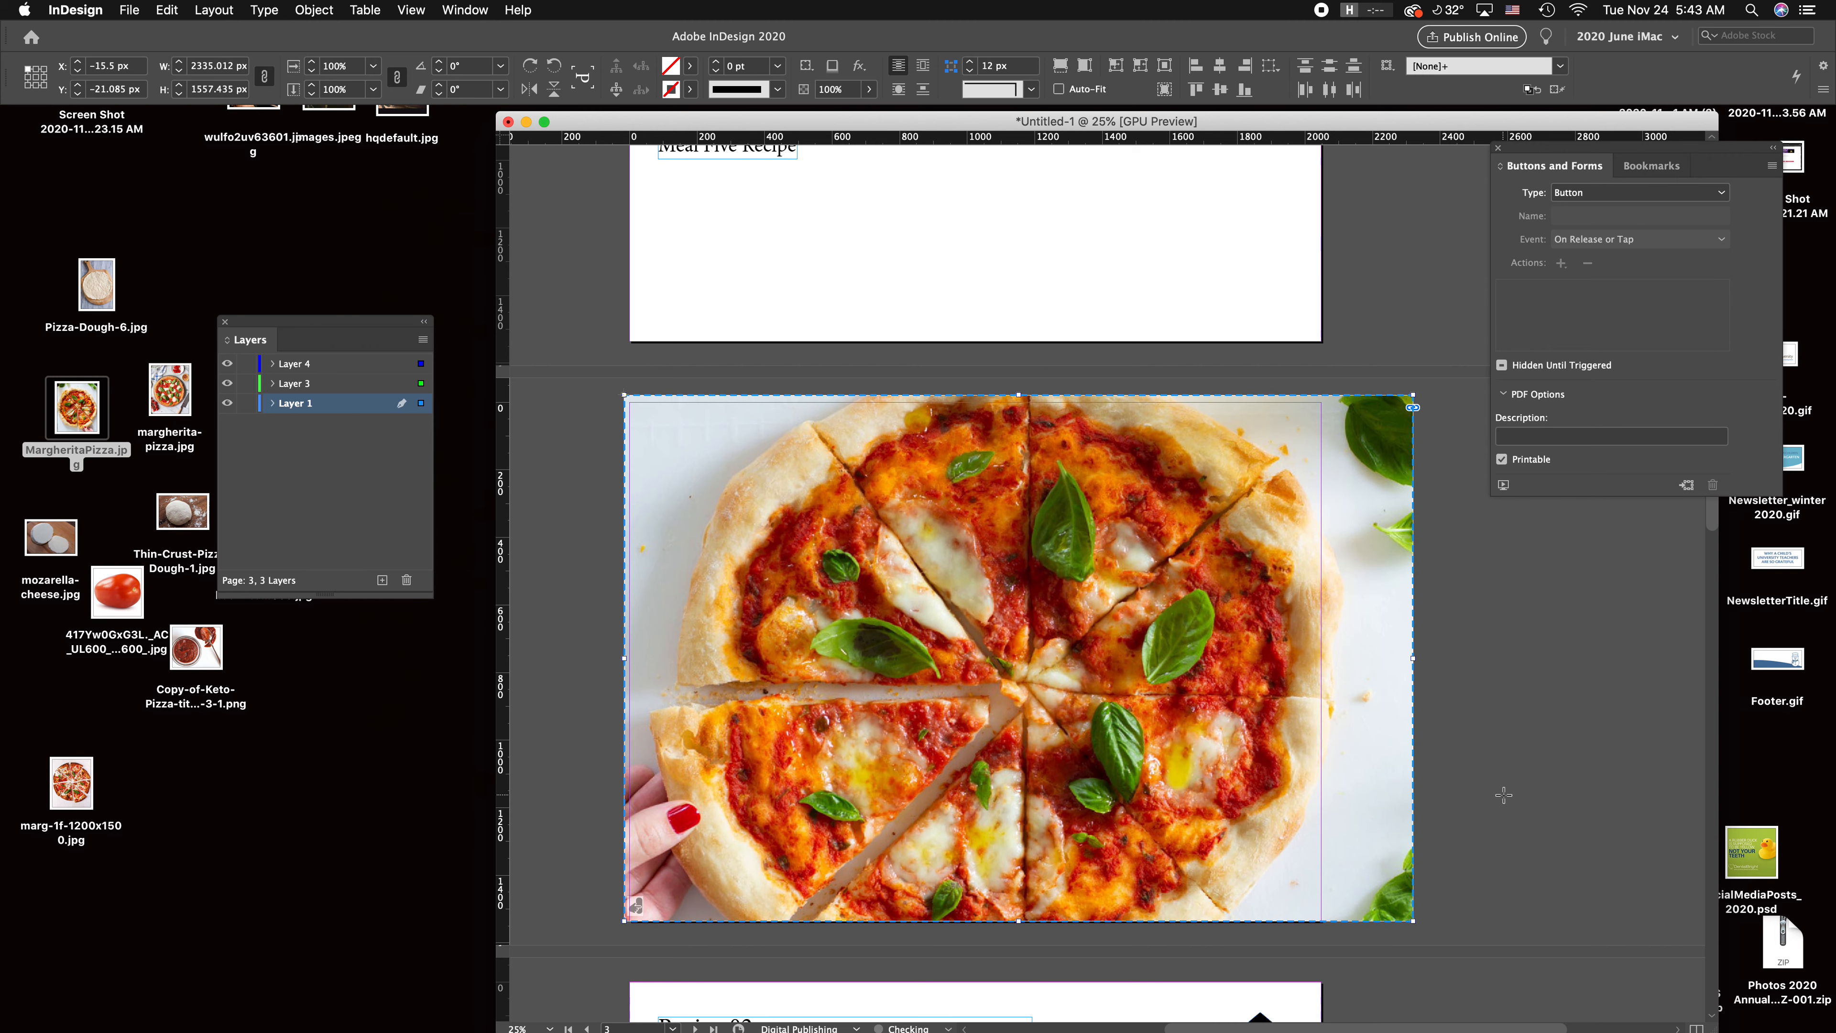
Step: Hide Layers 3 and 4, then move the dough image from Layer 1 onto a new layer in the same place
{"action": "left_click", "coordinate": [578, 488]}
{"action": "left_click_drag", "start_coordinate": [228, 387], "coordinate": [228, 355]}
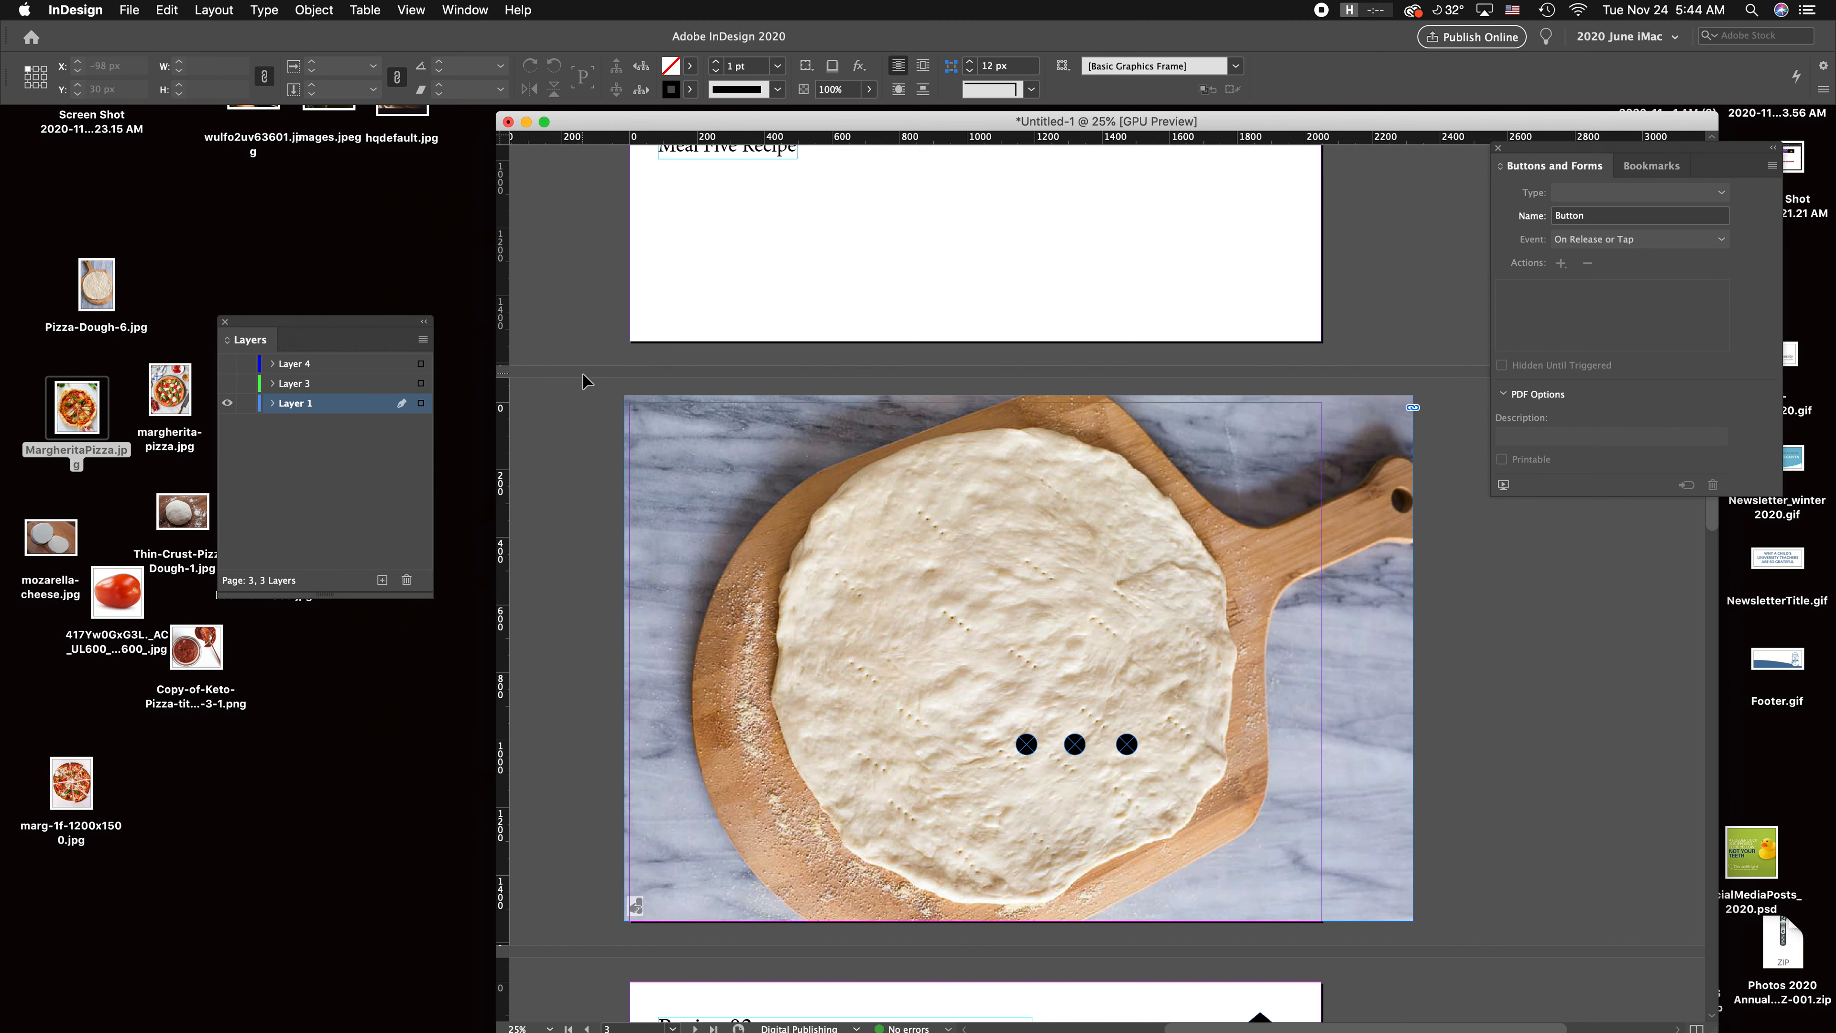
{"action": "left_click", "coordinate": [712, 470]}
{"action": "key", "text": "Delete"}
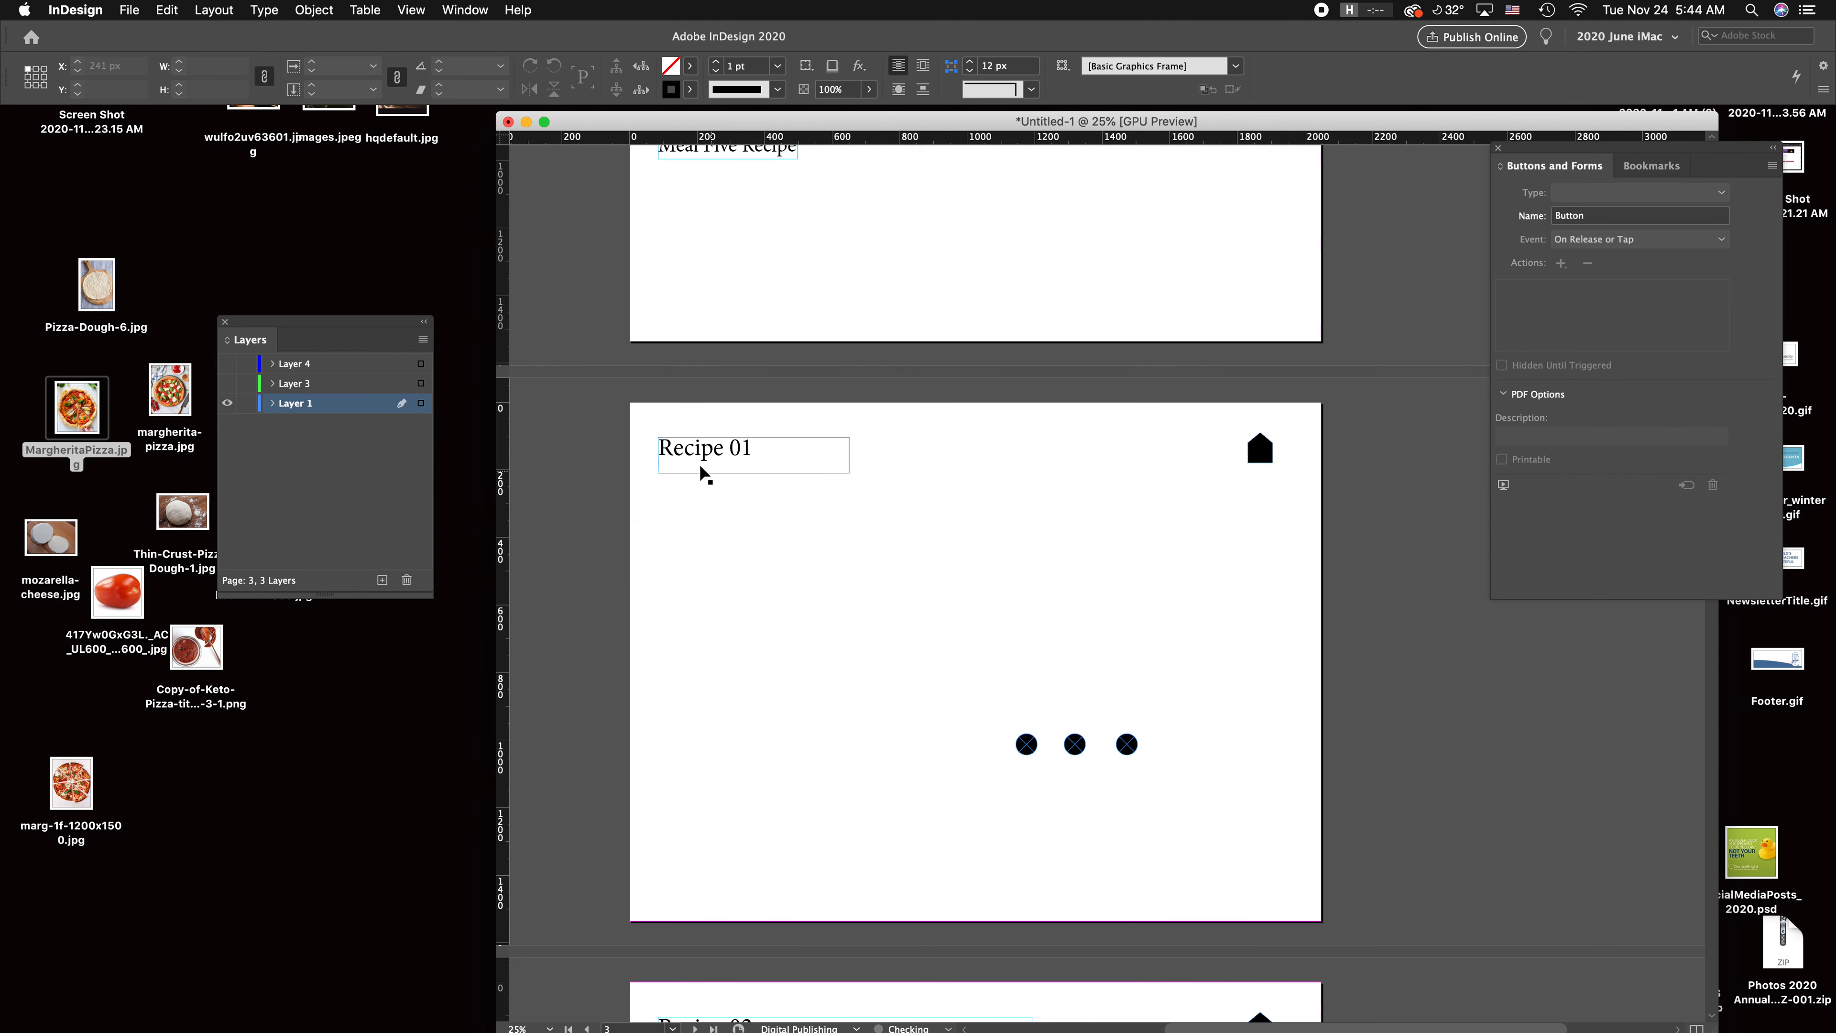
{"action": "left_click", "coordinate": [382, 579]}
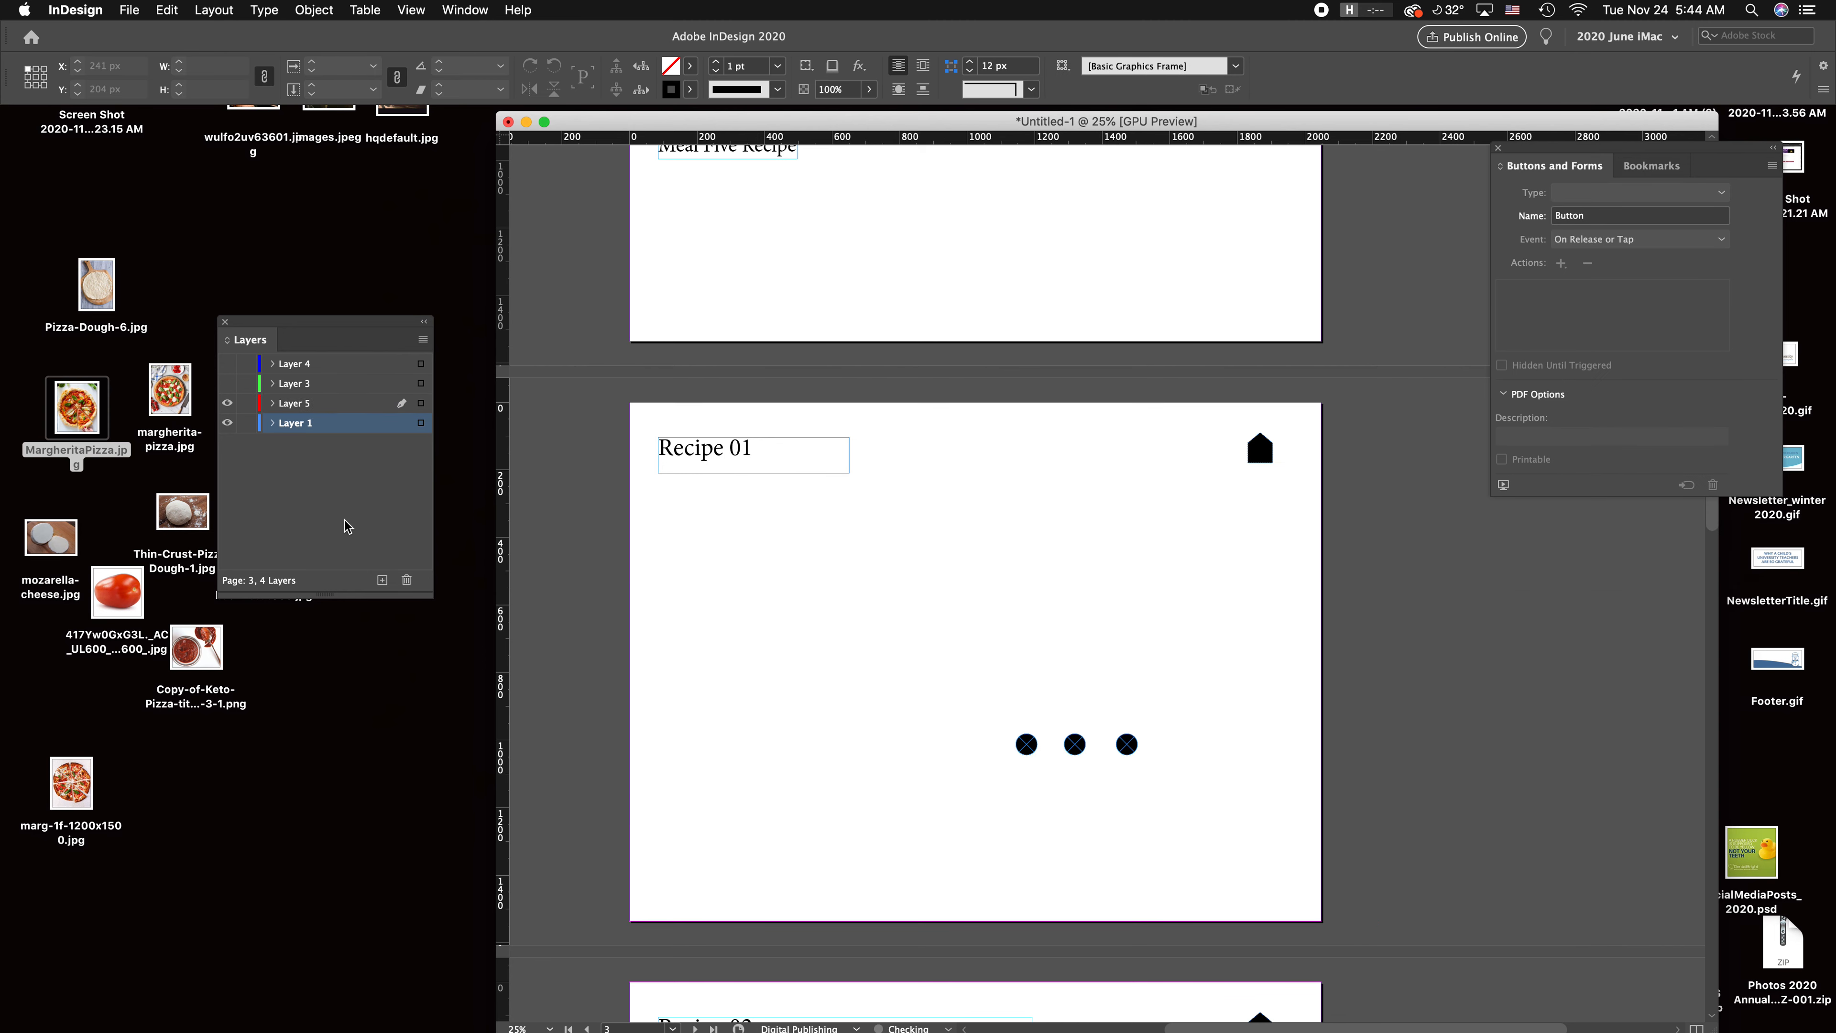
{"action": "left_click", "coordinate": [324, 403]}
{"action": "key", "text": "super+alt+shift+v"}
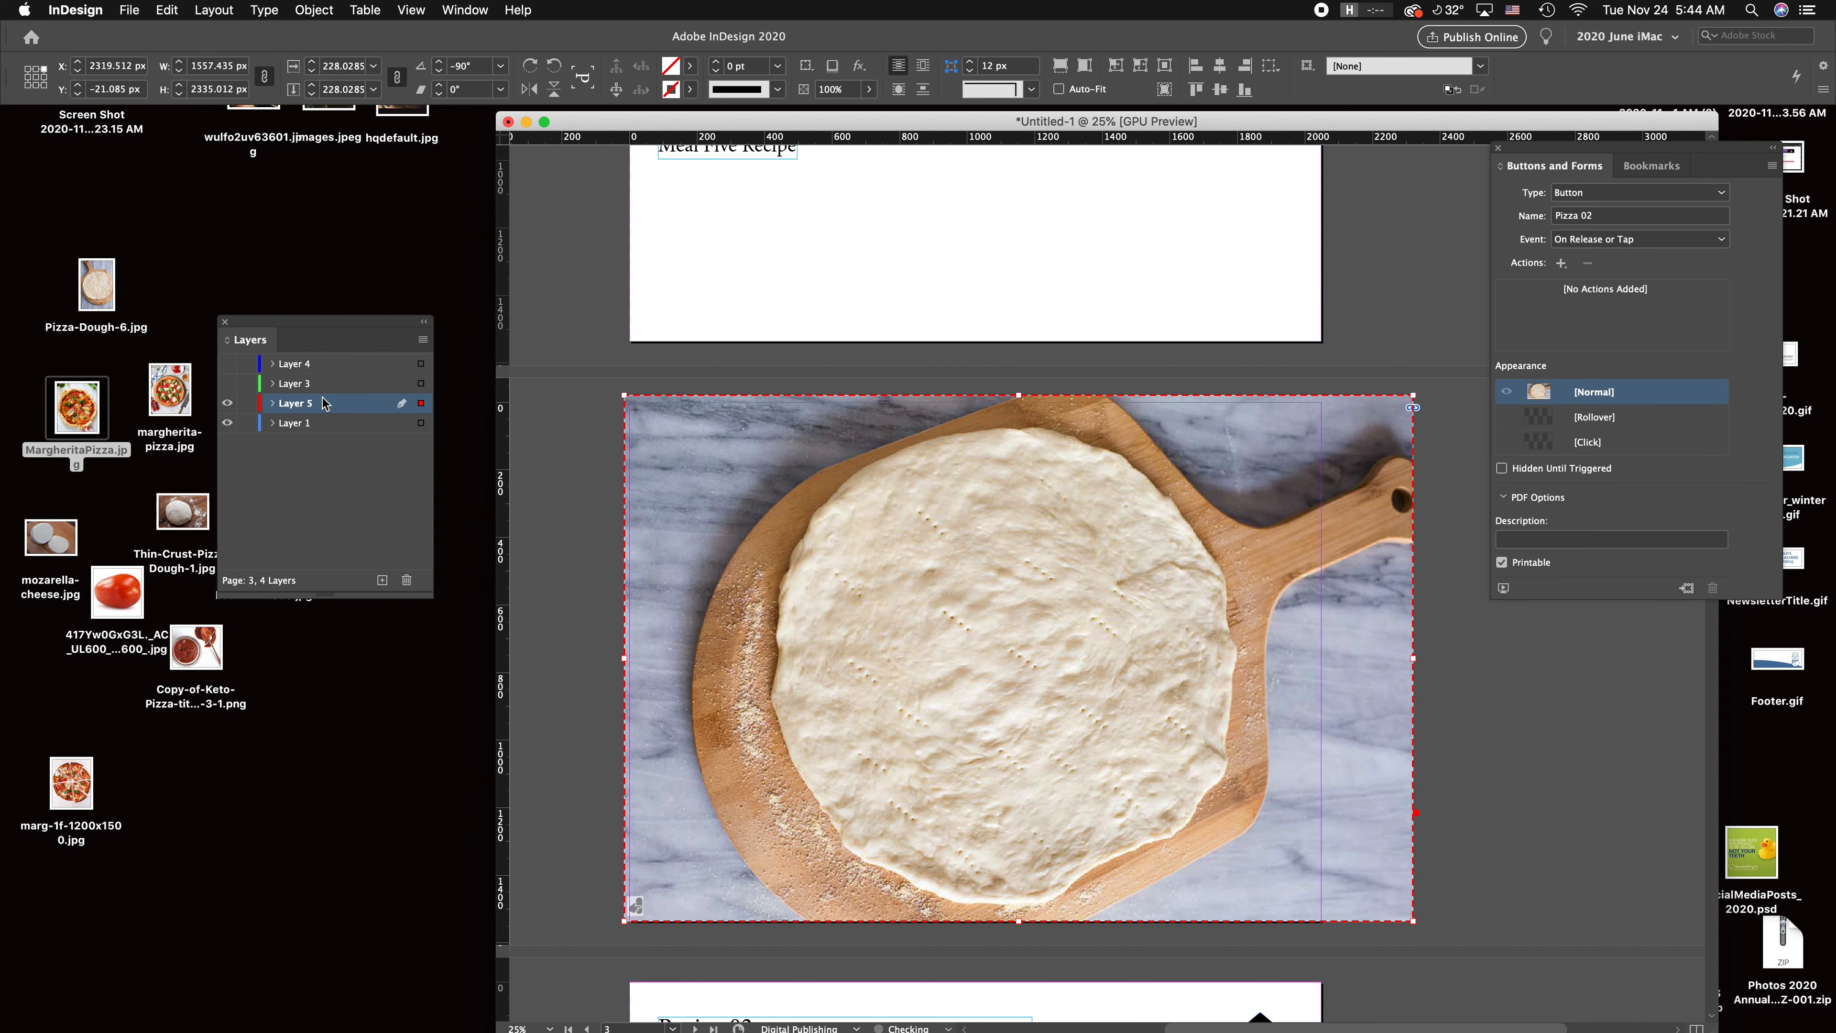
Step: Reorder the layers from top to bottom as Layer 1, Layer 5, Layer 3 and Layer 4, with all of them visible
{"action": "left_click_drag", "start_coordinate": [346, 440], "coordinate": [346, 437]}
{"action": "left_click", "coordinate": [320, 383]}
{"action": "left_click", "coordinate": [332, 363]}
{"action": "left_click", "coordinate": [227, 384]}
{"action": "left_click", "coordinate": [228, 384]}
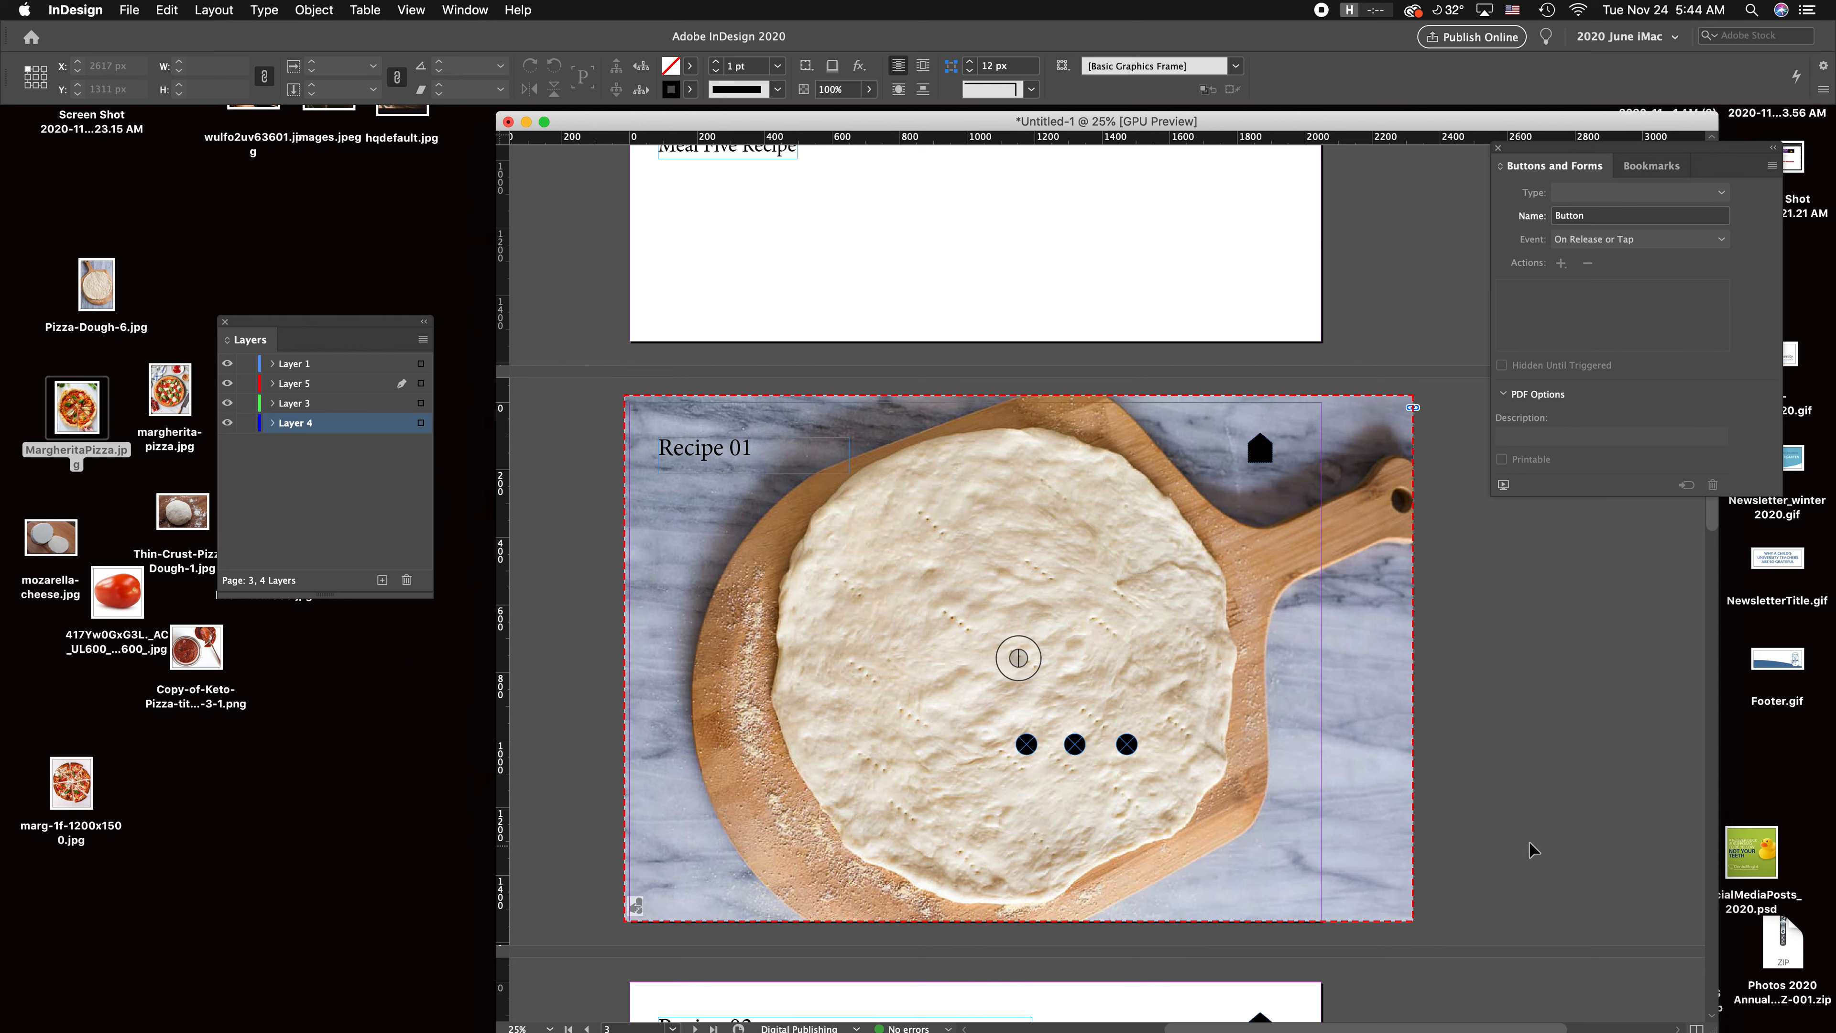
Step: Check what each layer holds on the Recipe 01 page by toggling the visibility of Layers 1, 5 and 3
{"action": "left_click", "coordinate": [1025, 746]}
{"action": "left_click", "coordinate": [226, 365]}
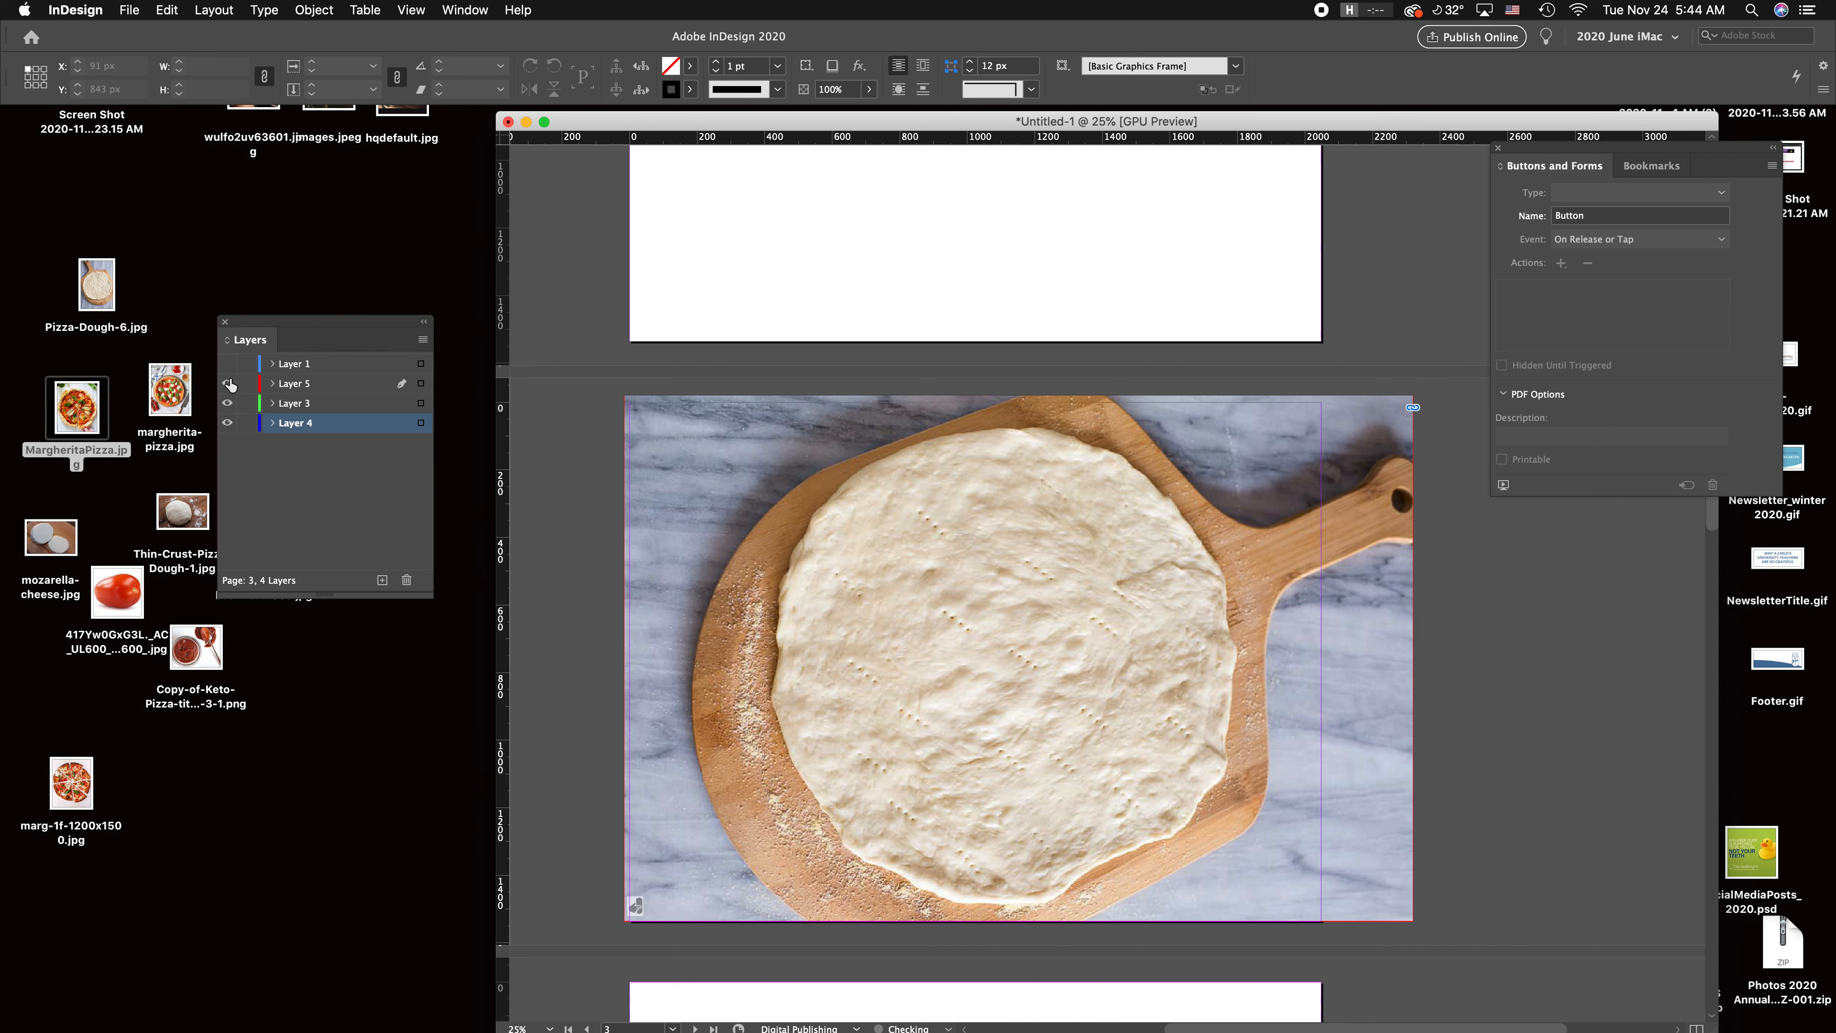
{"action": "left_click", "coordinate": [227, 364]}
{"action": "left_click", "coordinate": [227, 384]}
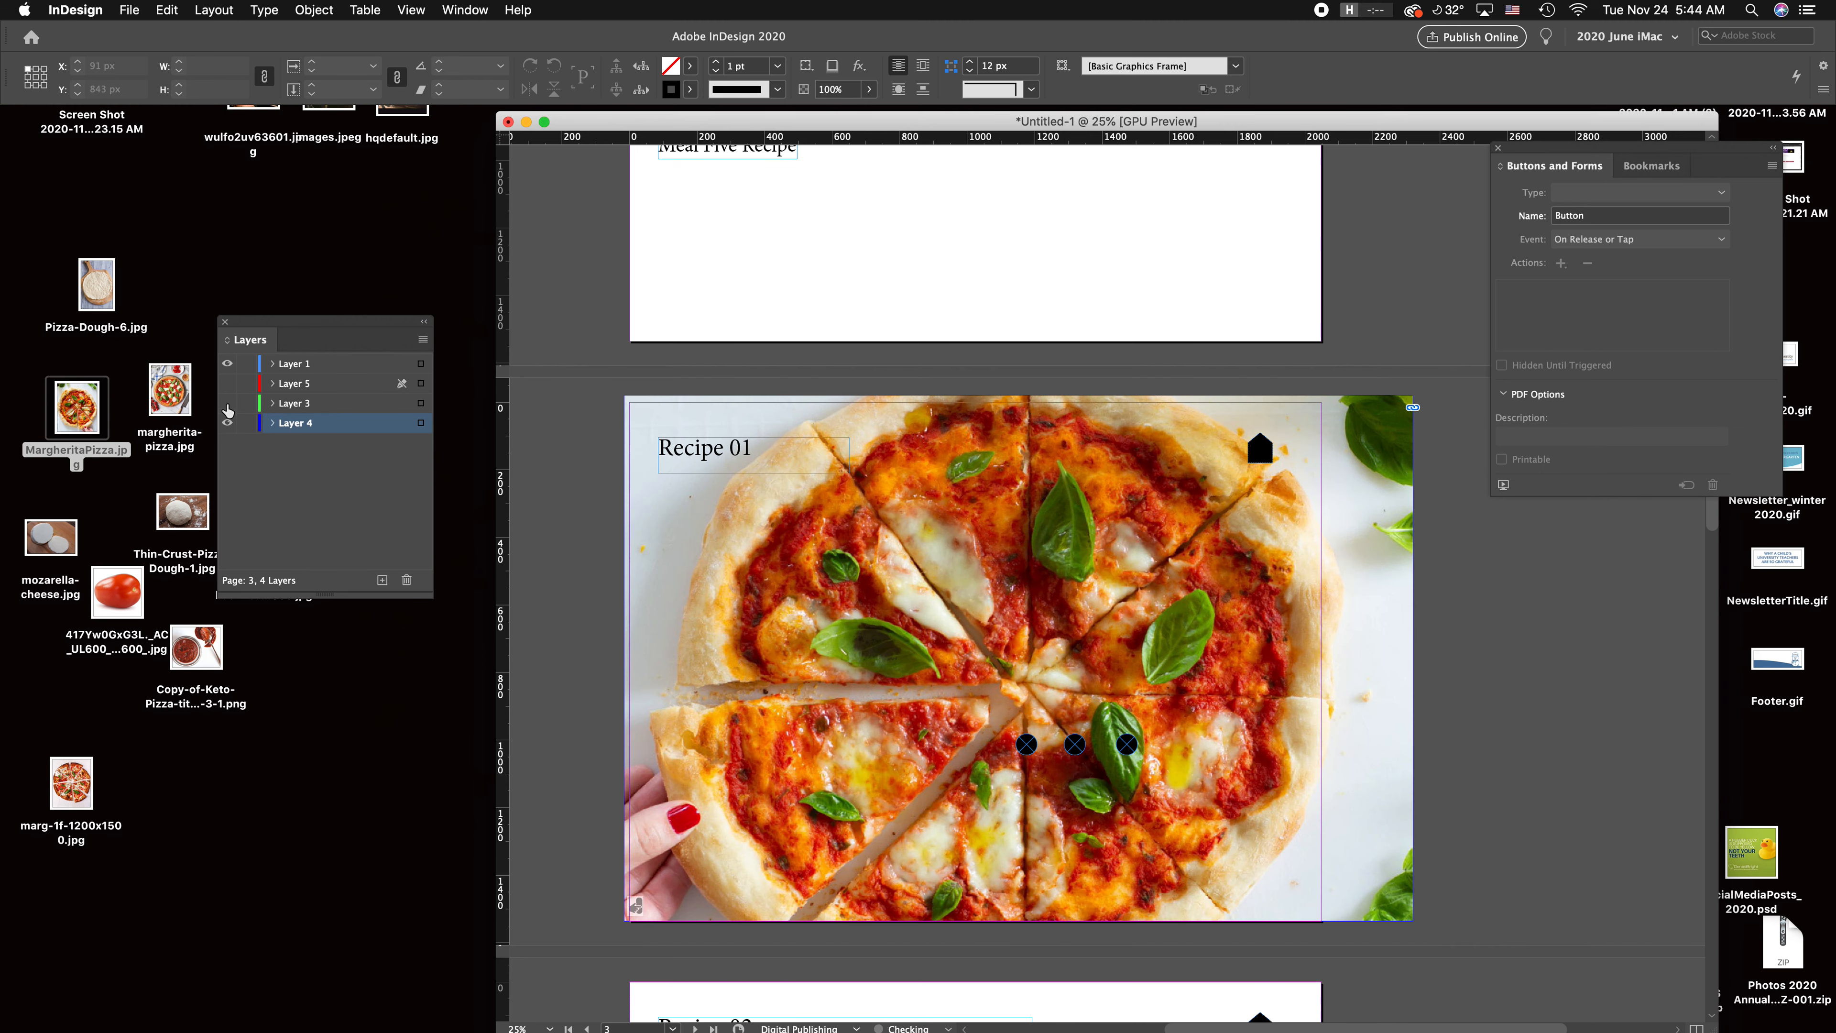
{"action": "left_click", "coordinate": [227, 403]}
{"action": "left_click", "coordinate": [227, 383]}
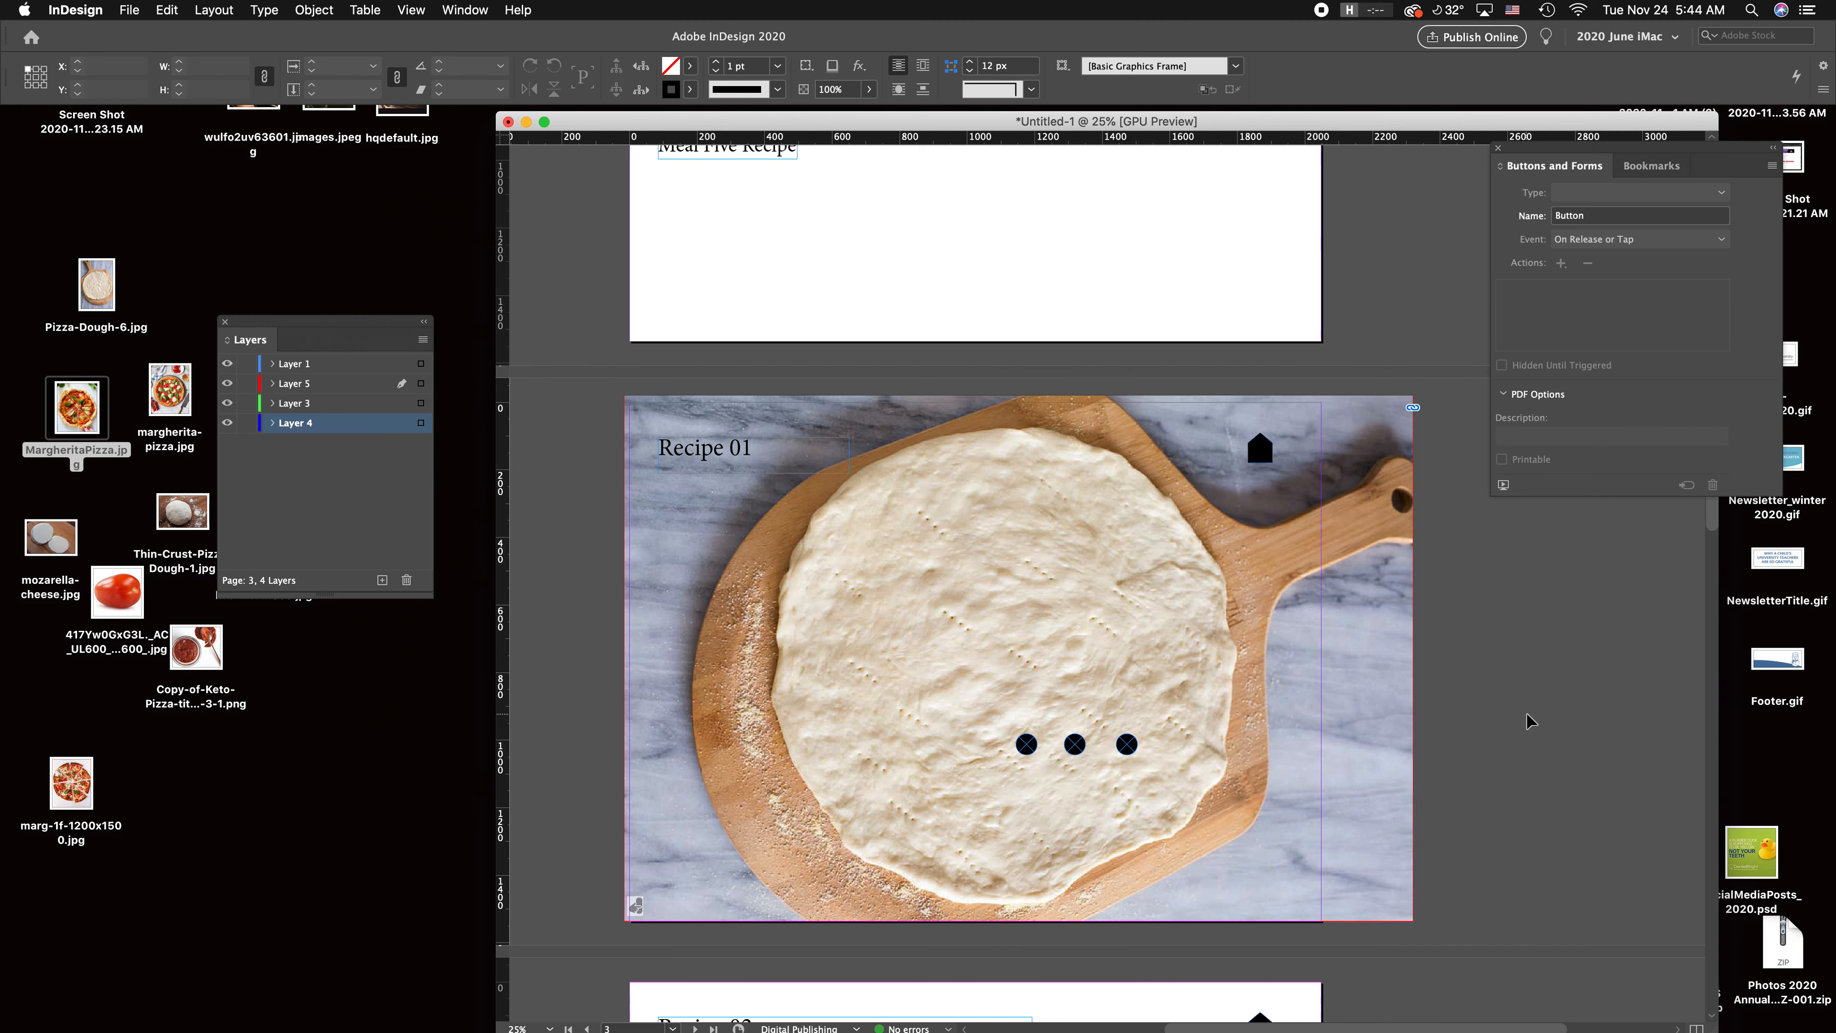
Step: Hide Layer 5 and copy the Layer 3 pizza image in place onto the Recipe 02 page
{"action": "scroll", "coordinate": [1530, 721], "scroll_direction": "down", "scroll_amount": 10}
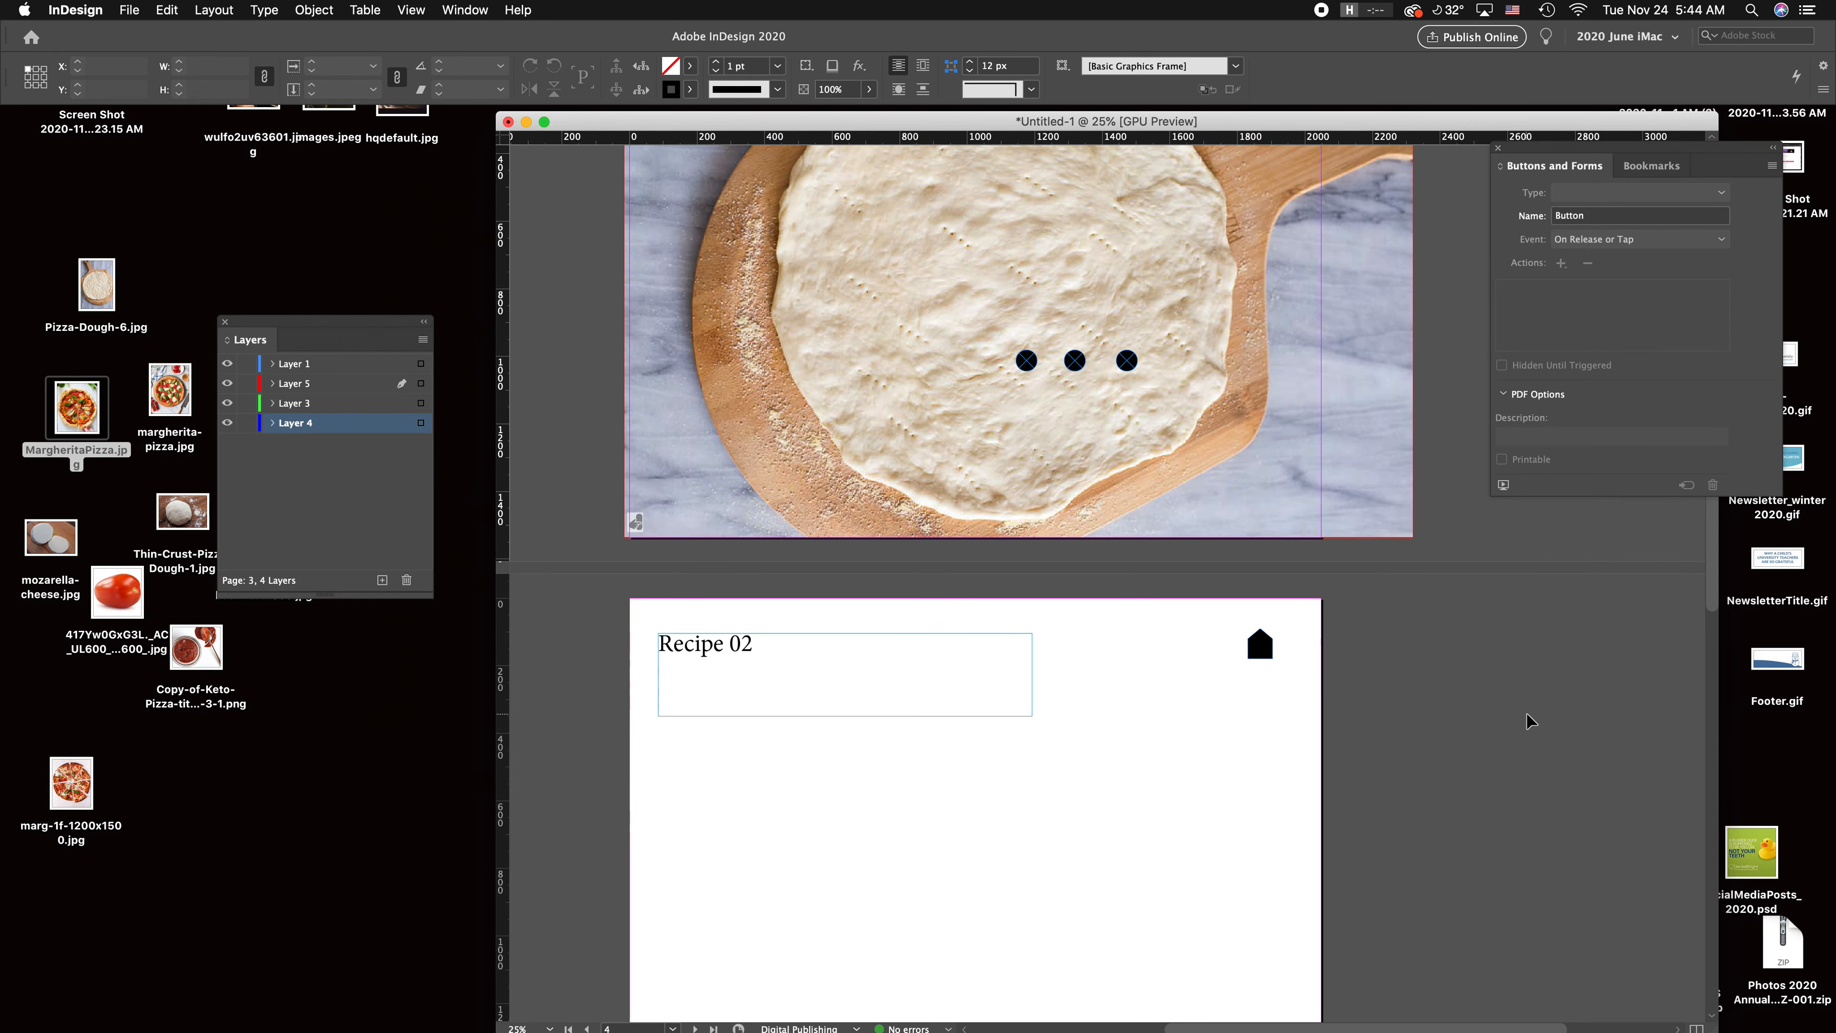
{"action": "scroll", "coordinate": [1091, 772], "scroll_direction": "down", "scroll_amount": 4}
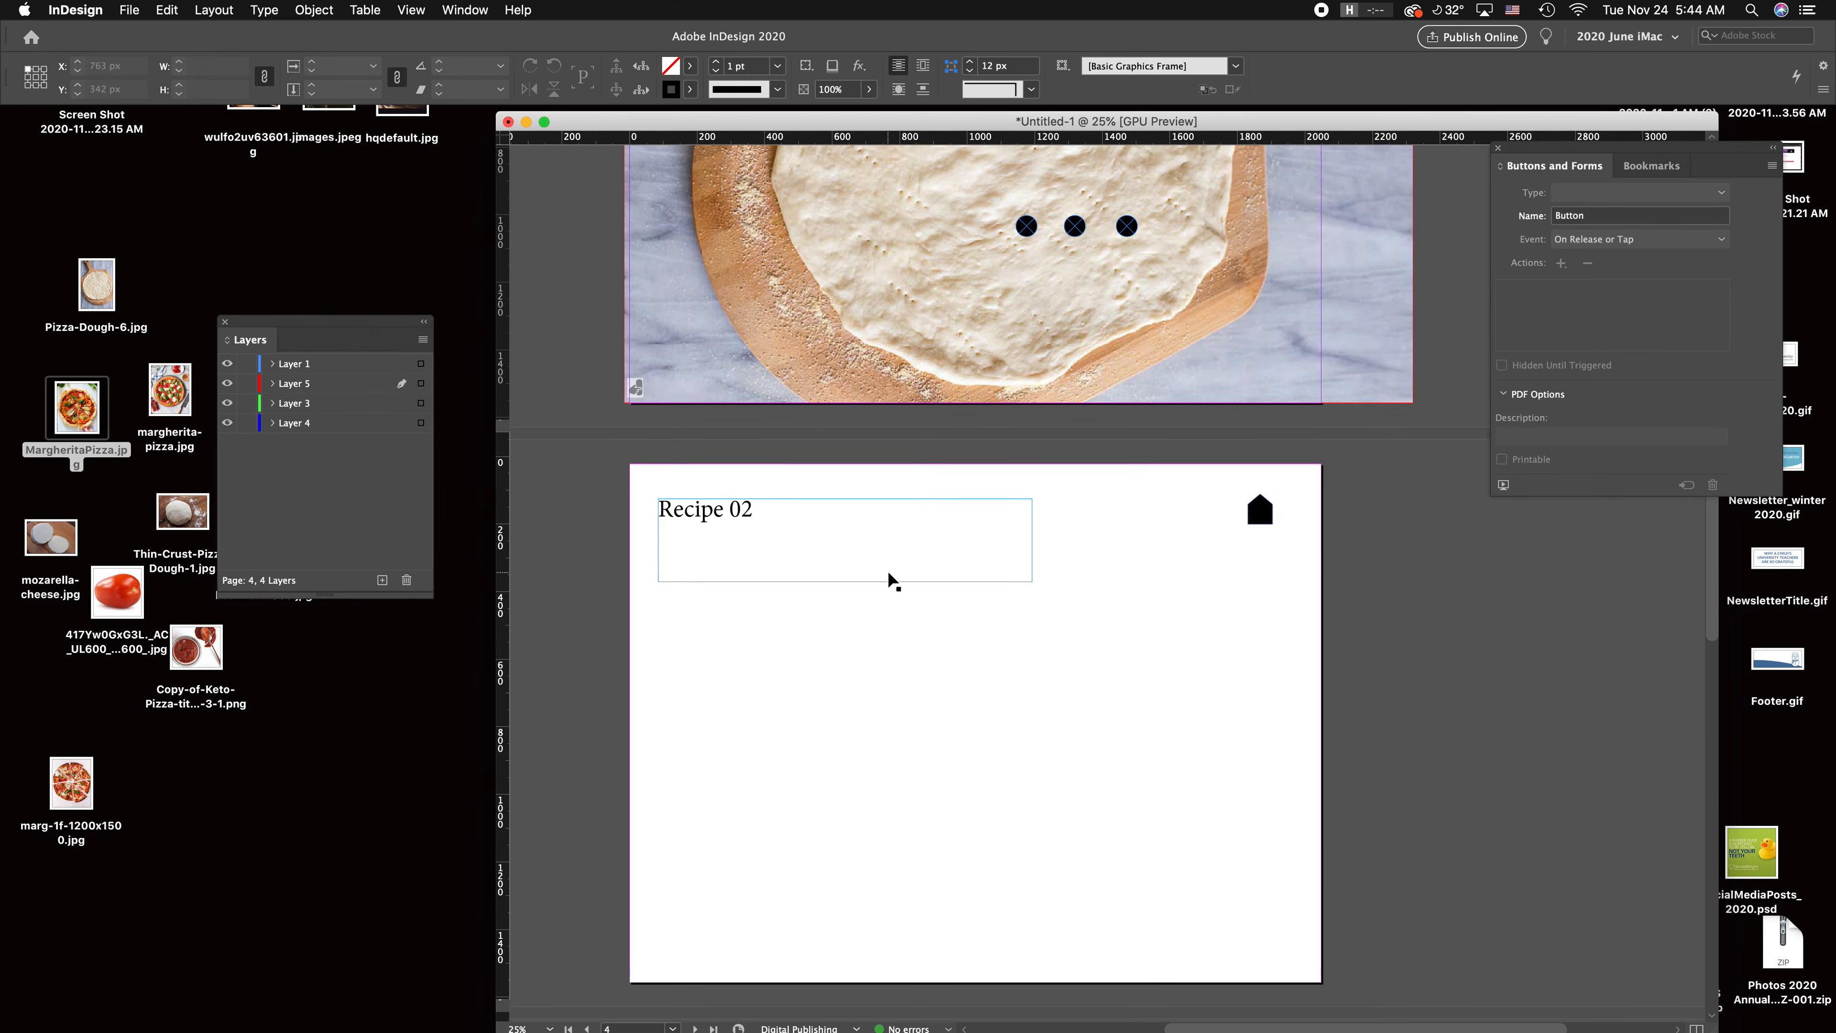
{"action": "scroll", "coordinate": [888, 570], "scroll_direction": "up", "scroll_amount": 4}
{"action": "left_click", "coordinate": [228, 363]}
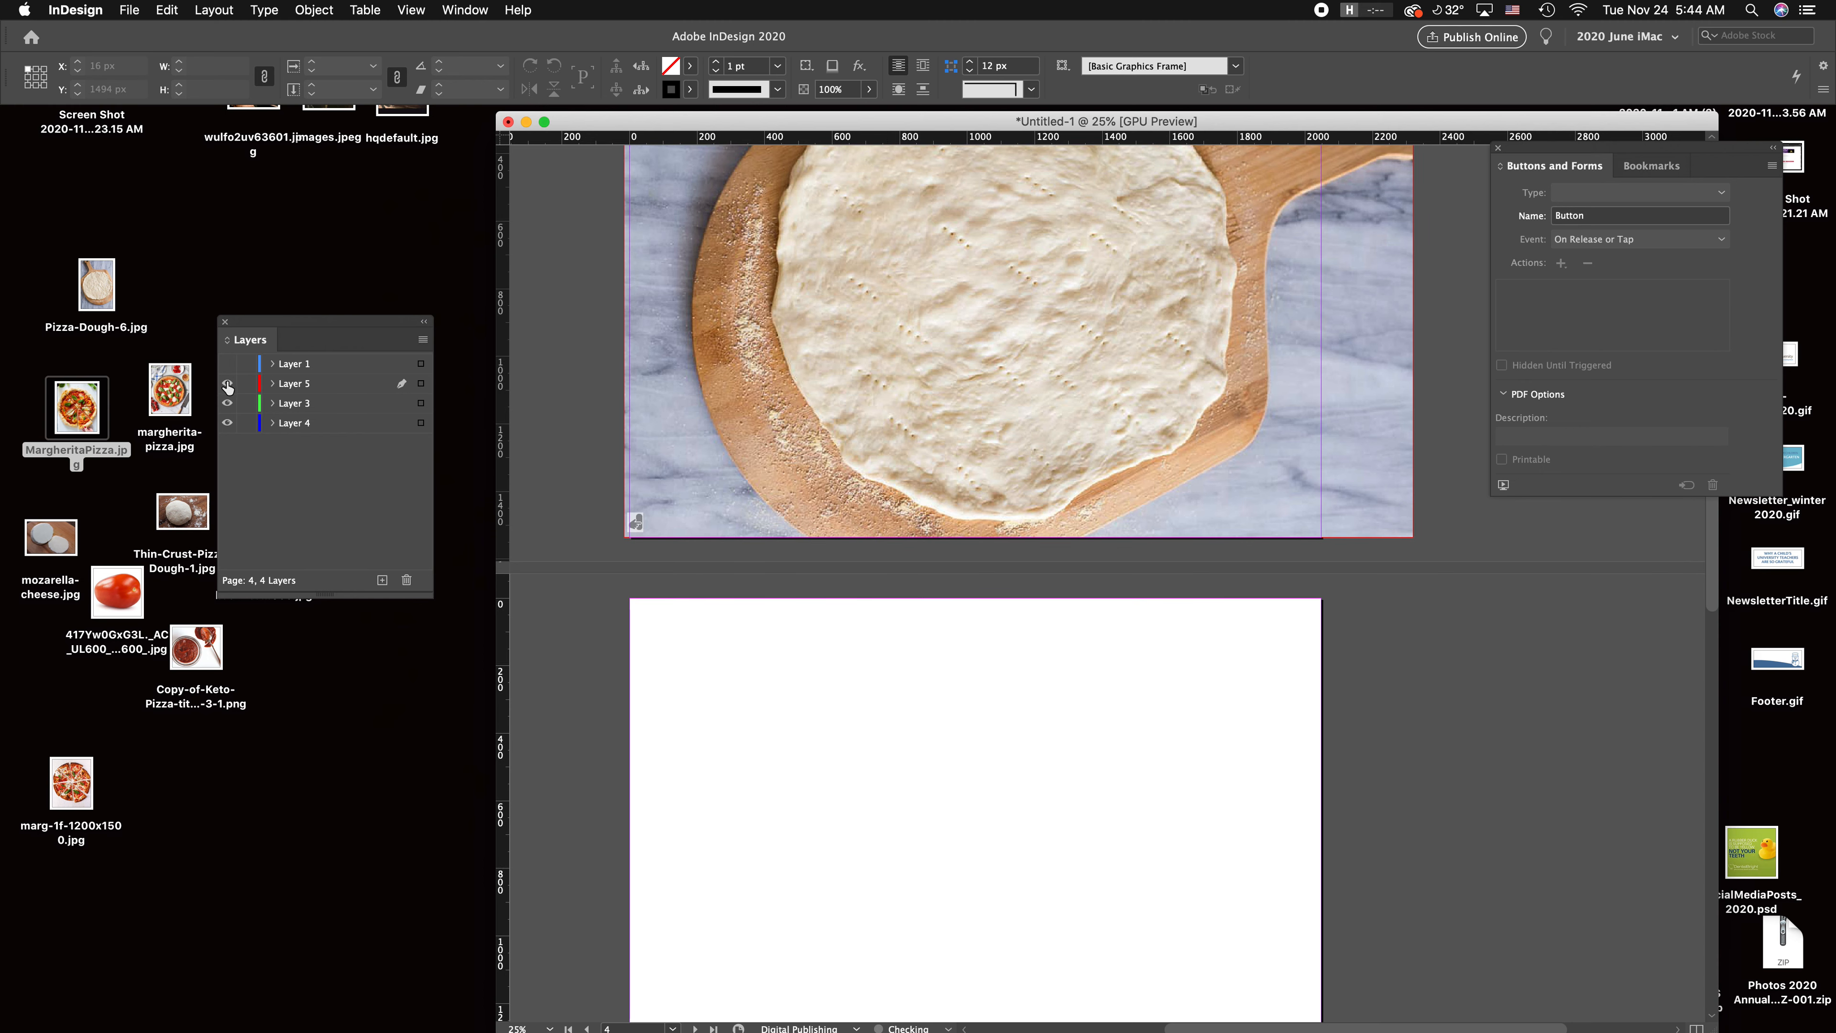
{"action": "left_click", "coordinate": [227, 363]}
{"action": "left_click", "coordinate": [227, 383]}
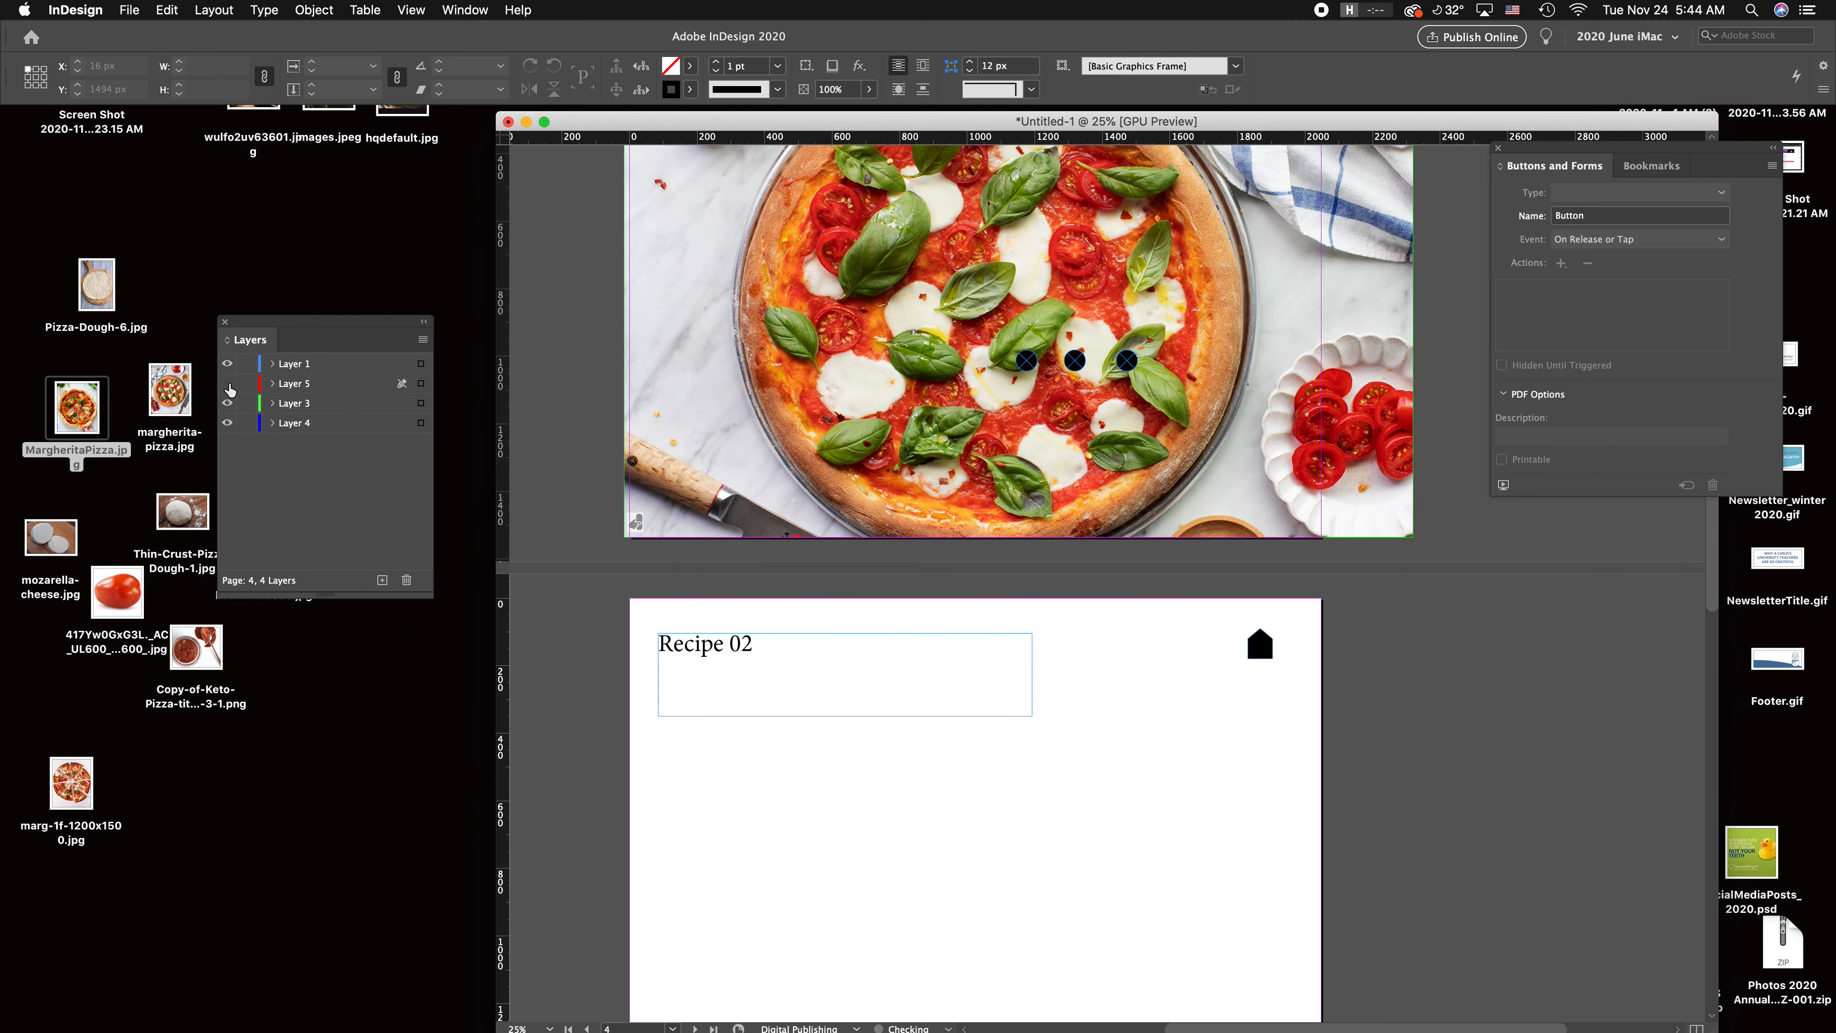
{"action": "left_click", "coordinate": [878, 340]}
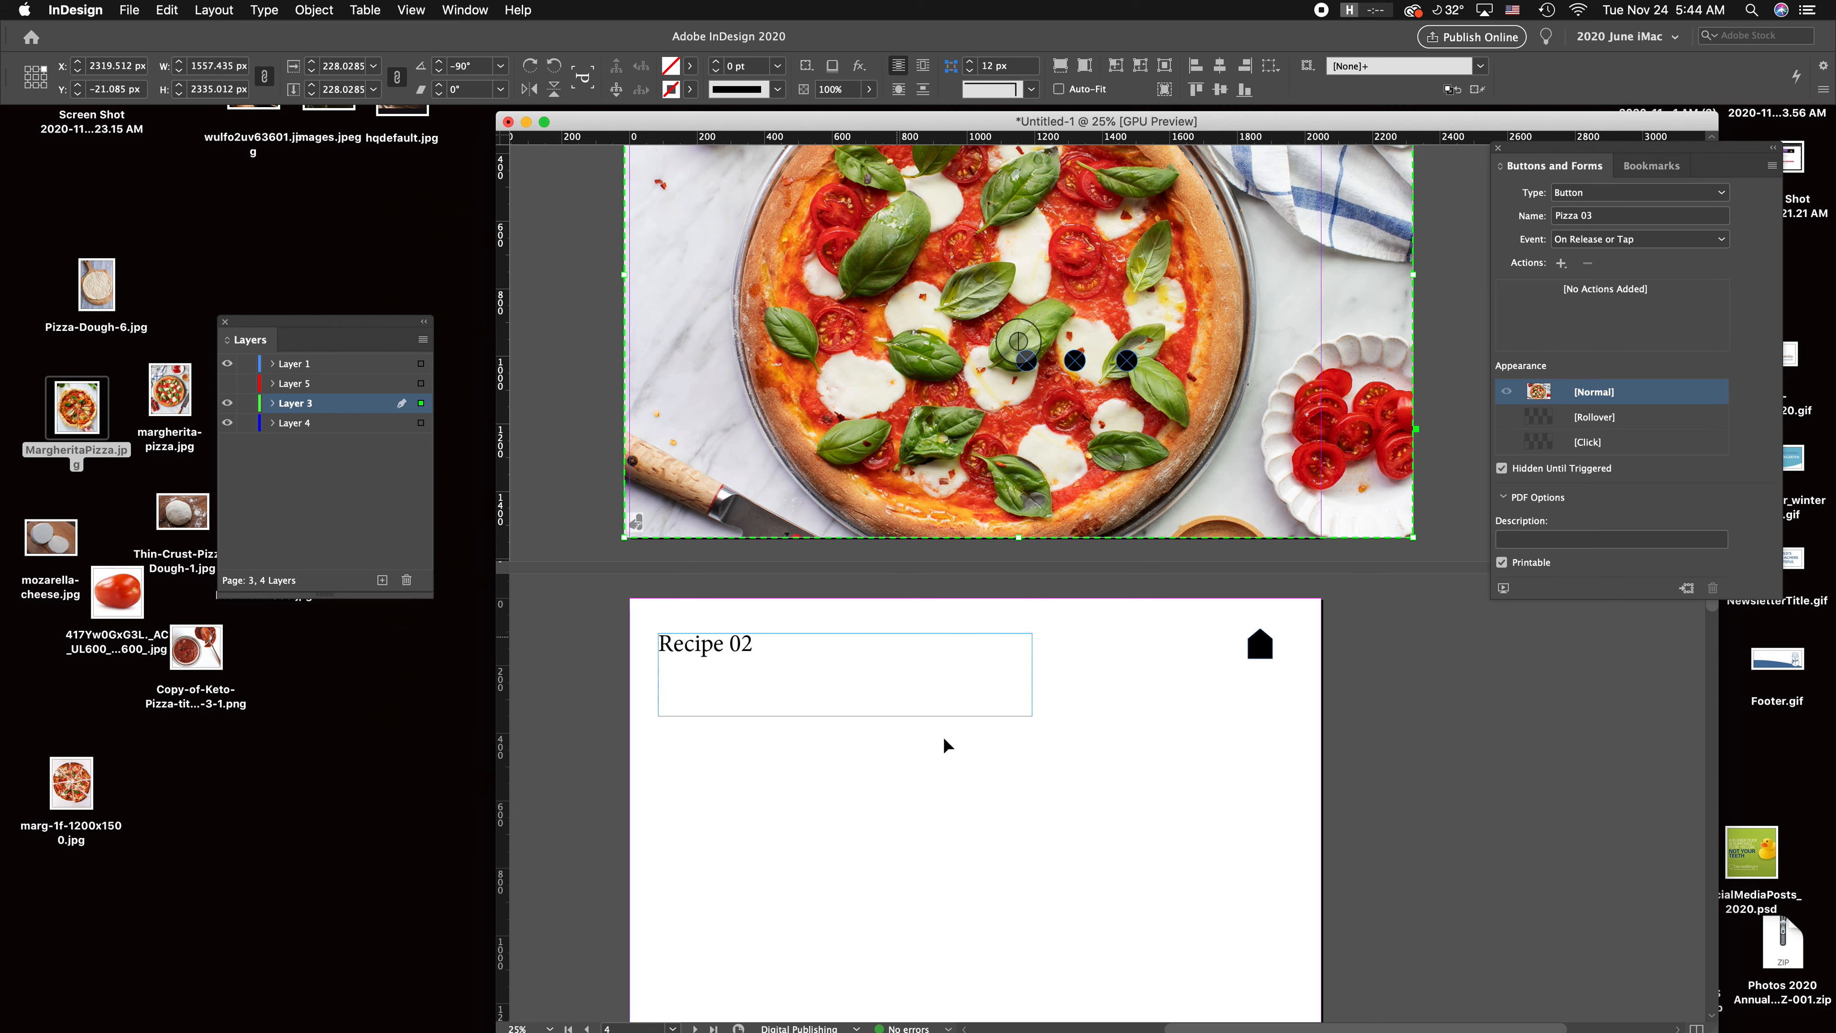
{"action": "key", "text": "super+alt+shift+v"}
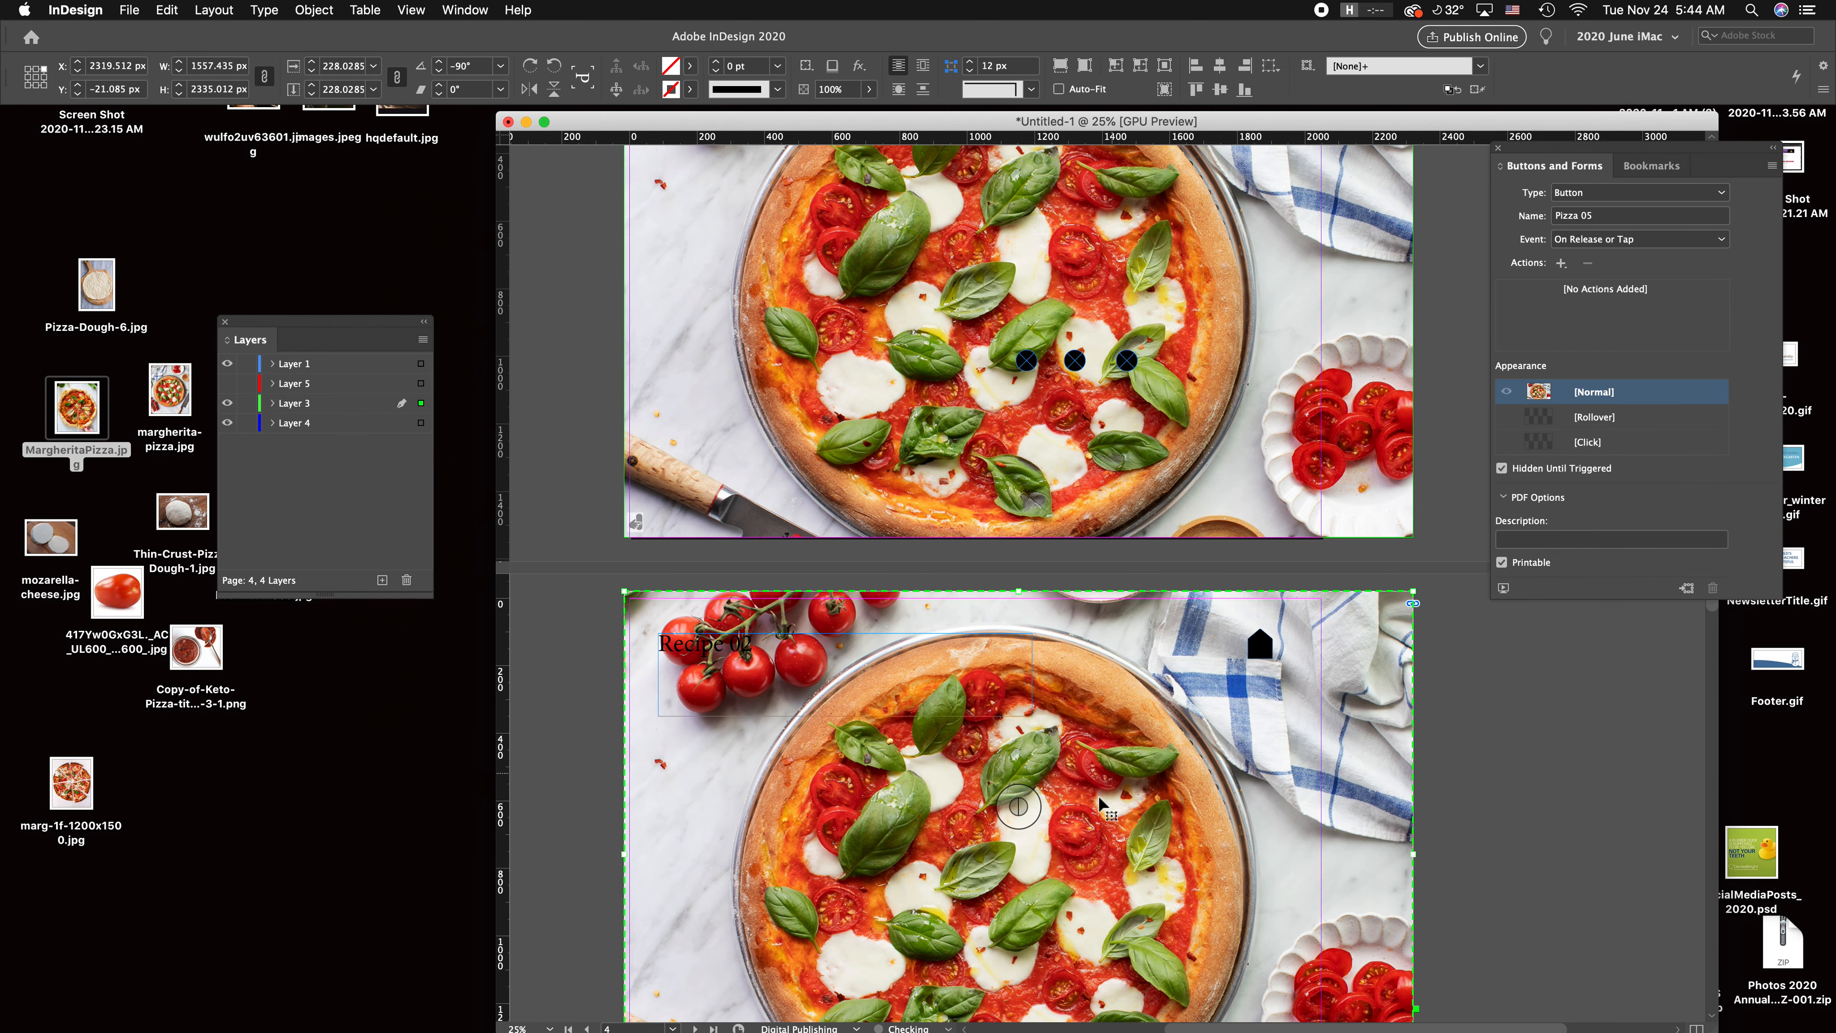
{"action": "left_click", "coordinate": [1494, 879]}
Step: Convert the pizza image button on the Recipe 02 page back to a plain object
{"action": "scroll", "coordinate": [1467, 803], "scroll_direction": "down", "scroll_amount": 2}
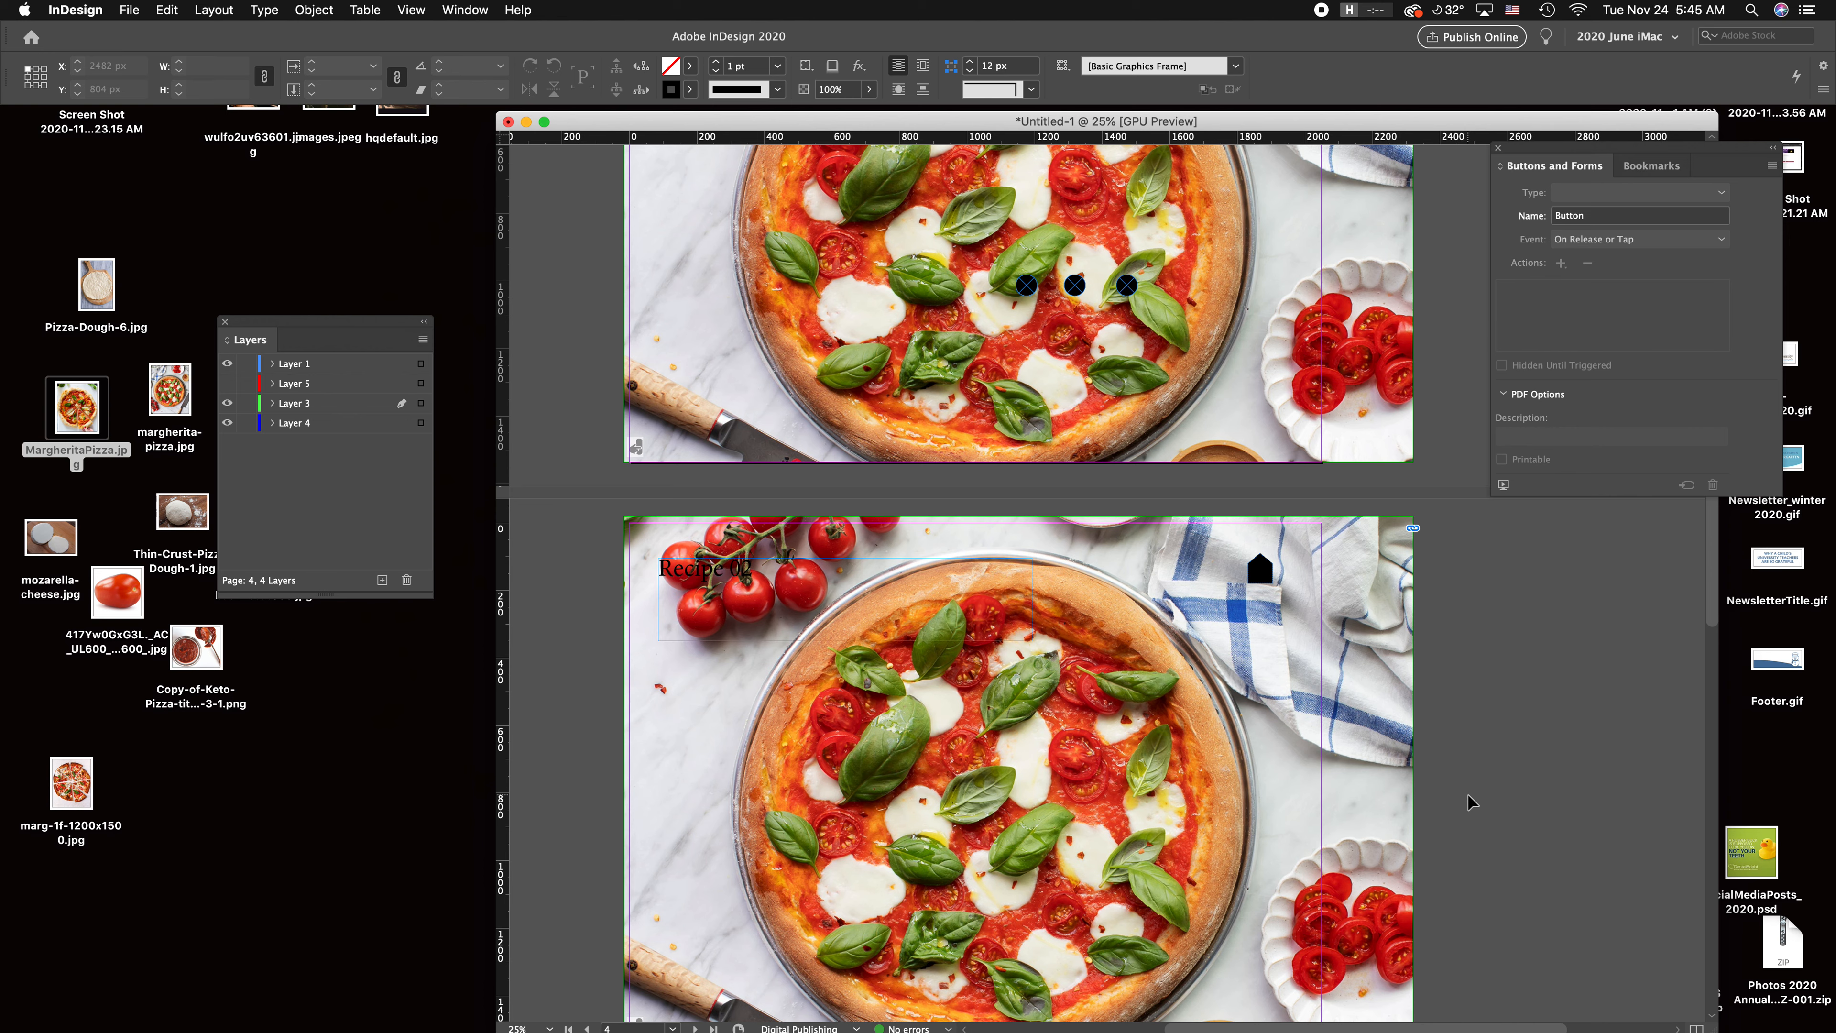
{"action": "left_click", "coordinate": [1063, 717]}
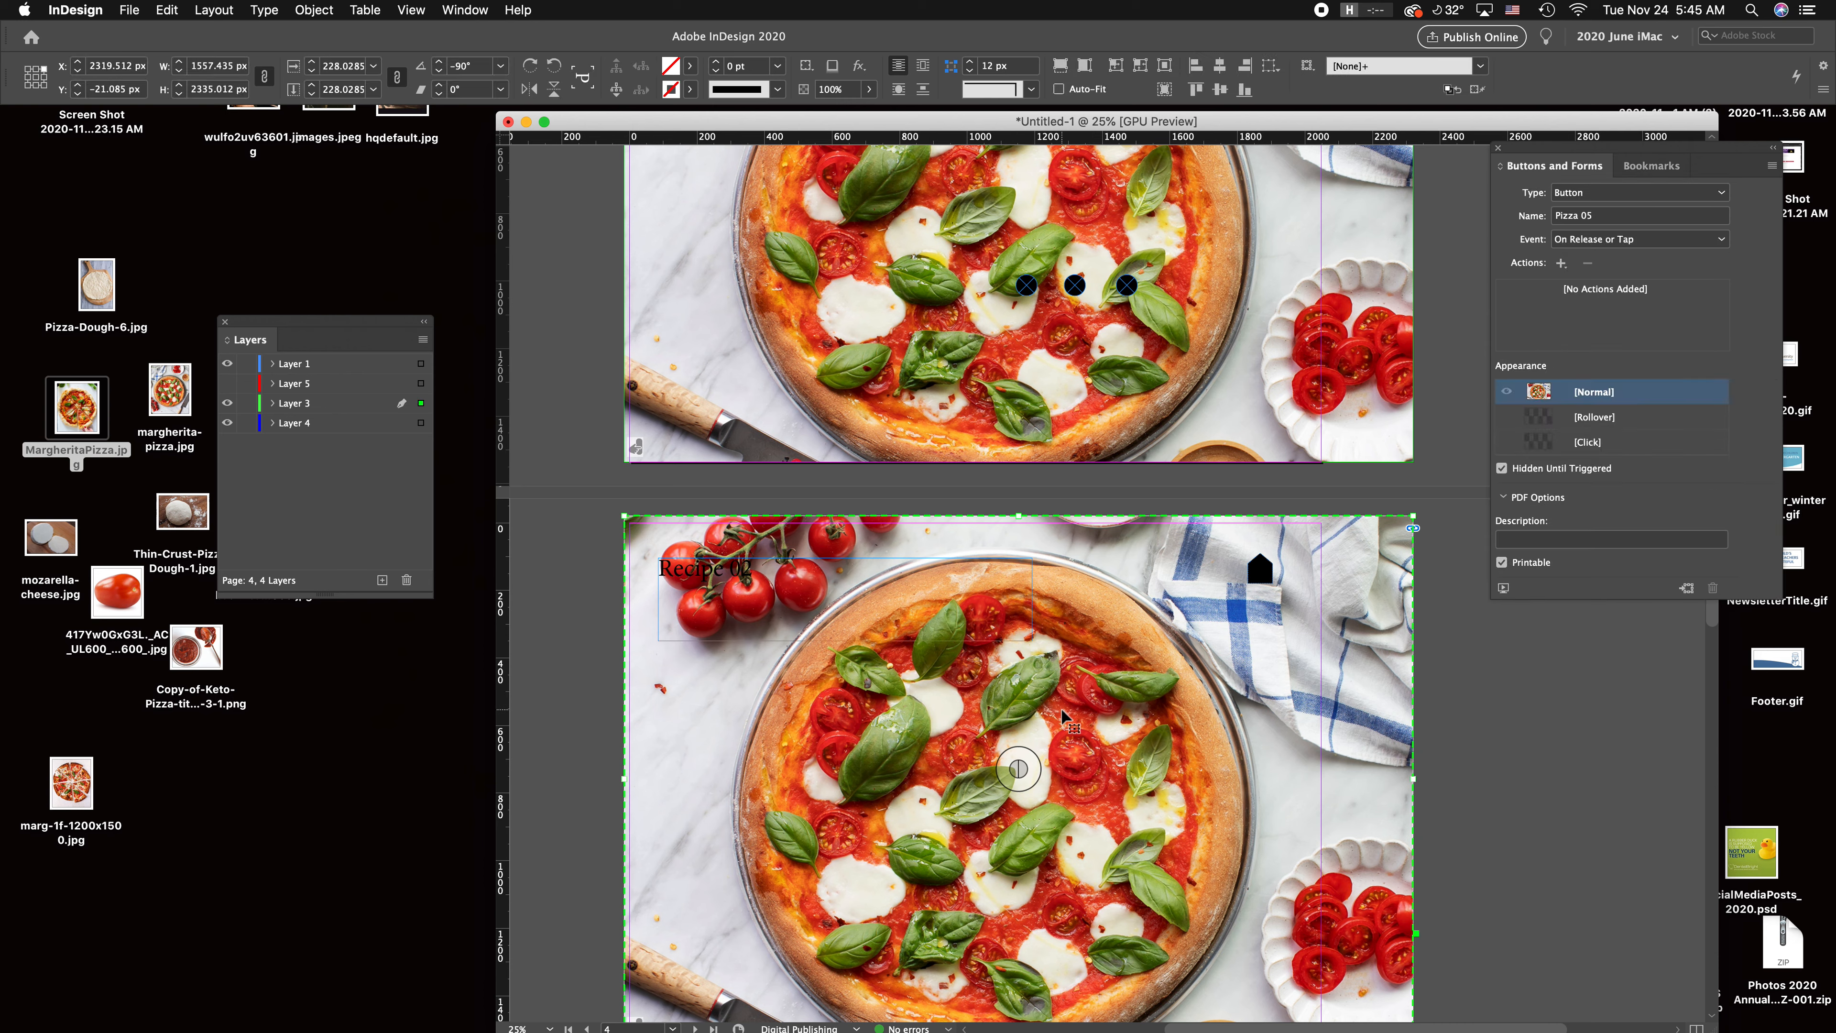
{"action": "right_click", "coordinate": [889, 716]}
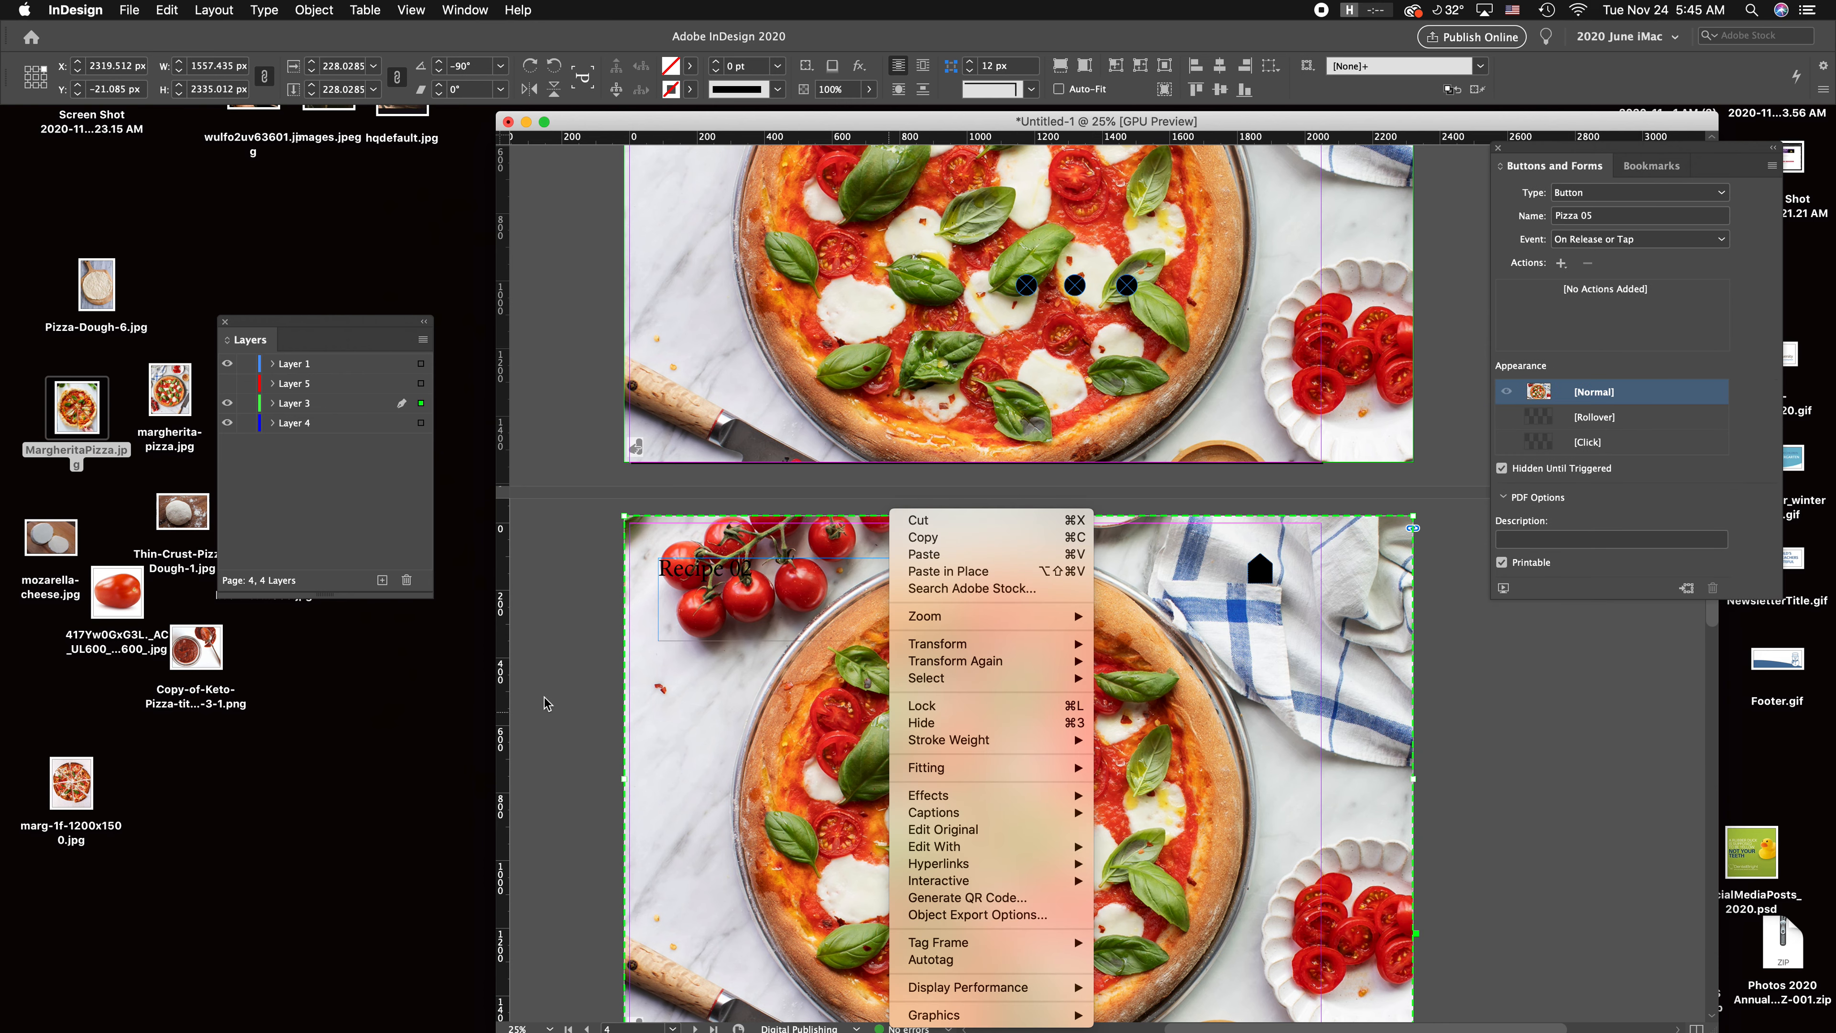
{"action": "left_click", "coordinate": [571, 672]}
{"action": "right_click", "coordinate": [831, 698]}
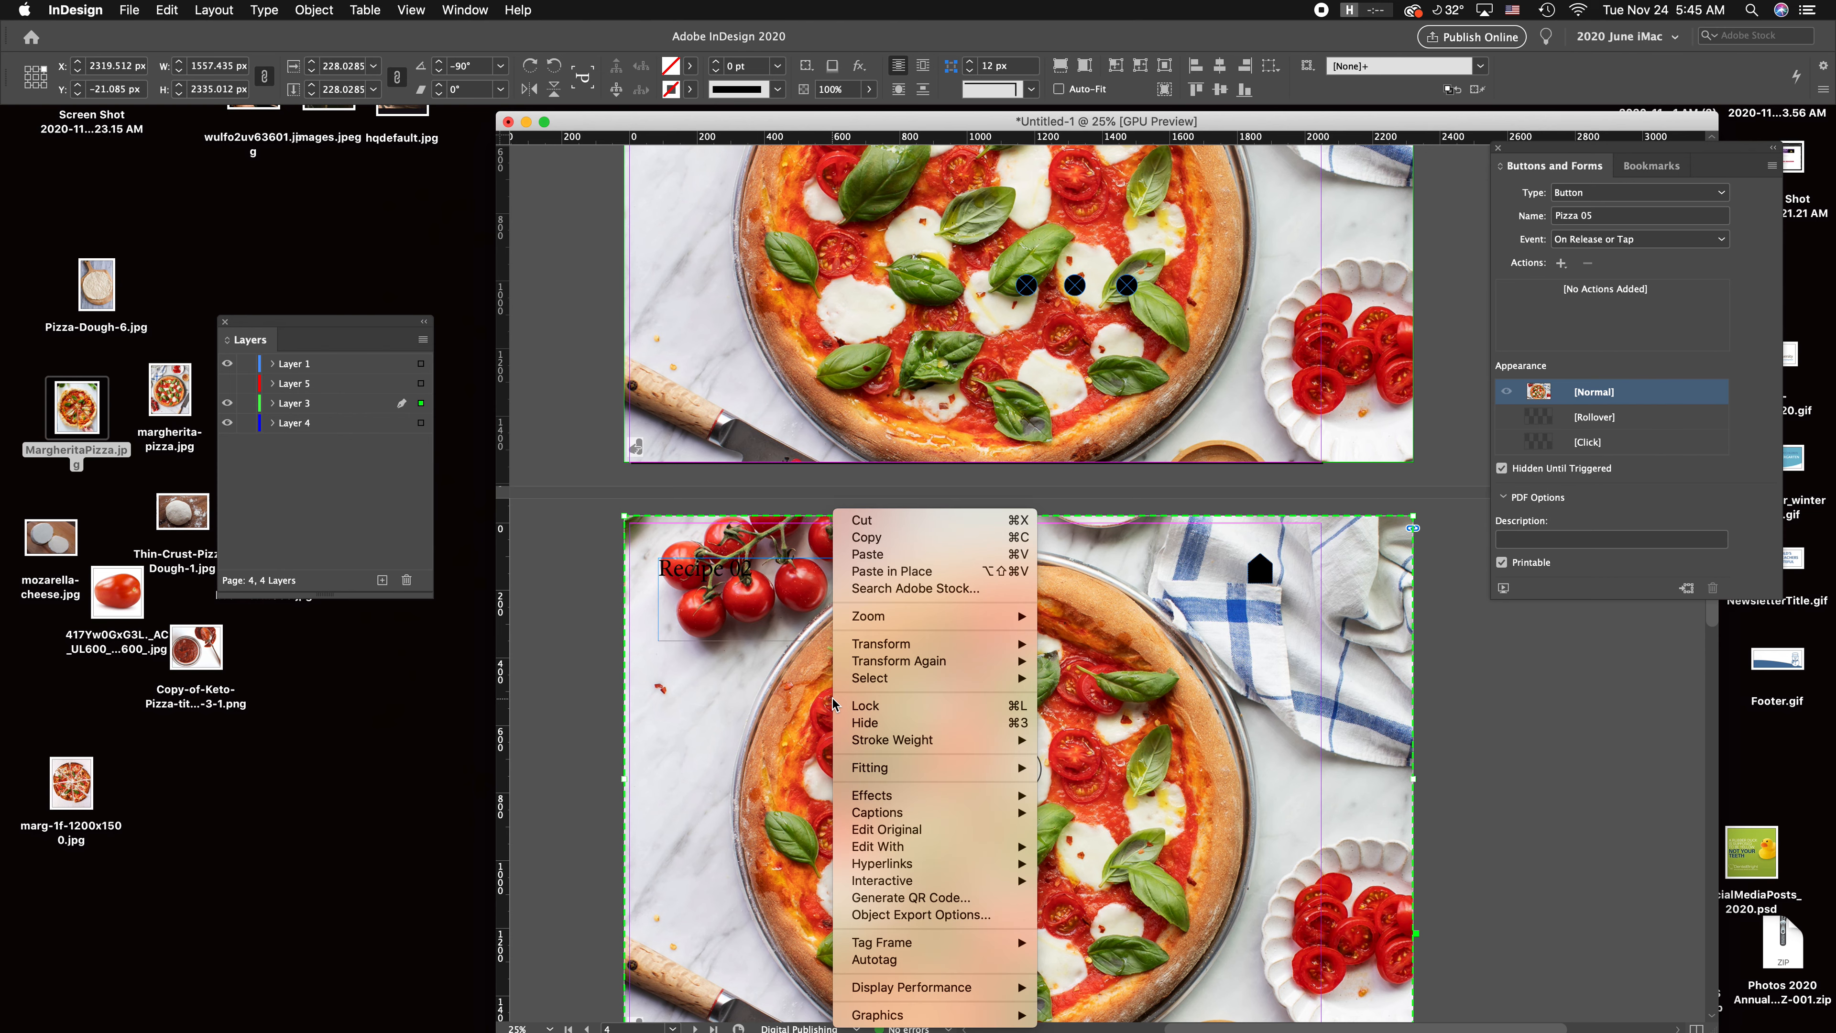
{"action": "mouse_move", "coordinate": [952, 885]}
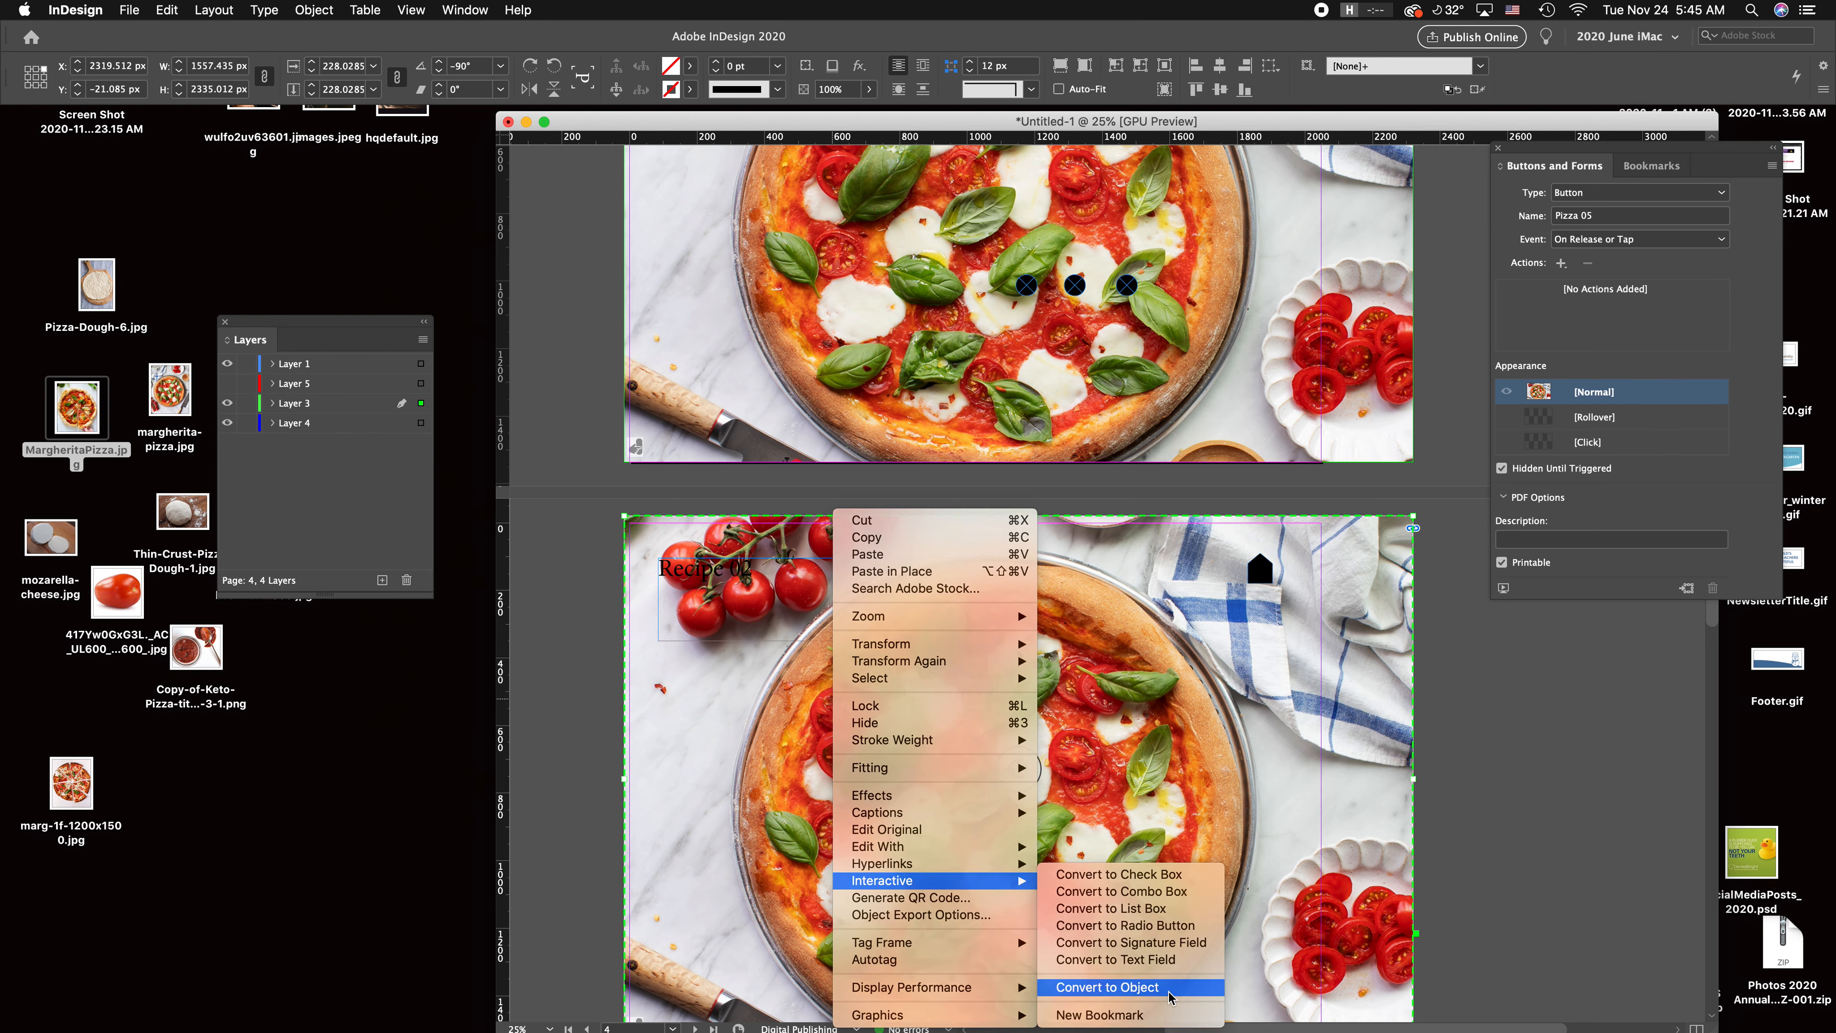
{"action": "left_click", "coordinate": [1131, 987]}
{"action": "left_click", "coordinate": [1506, 813]}
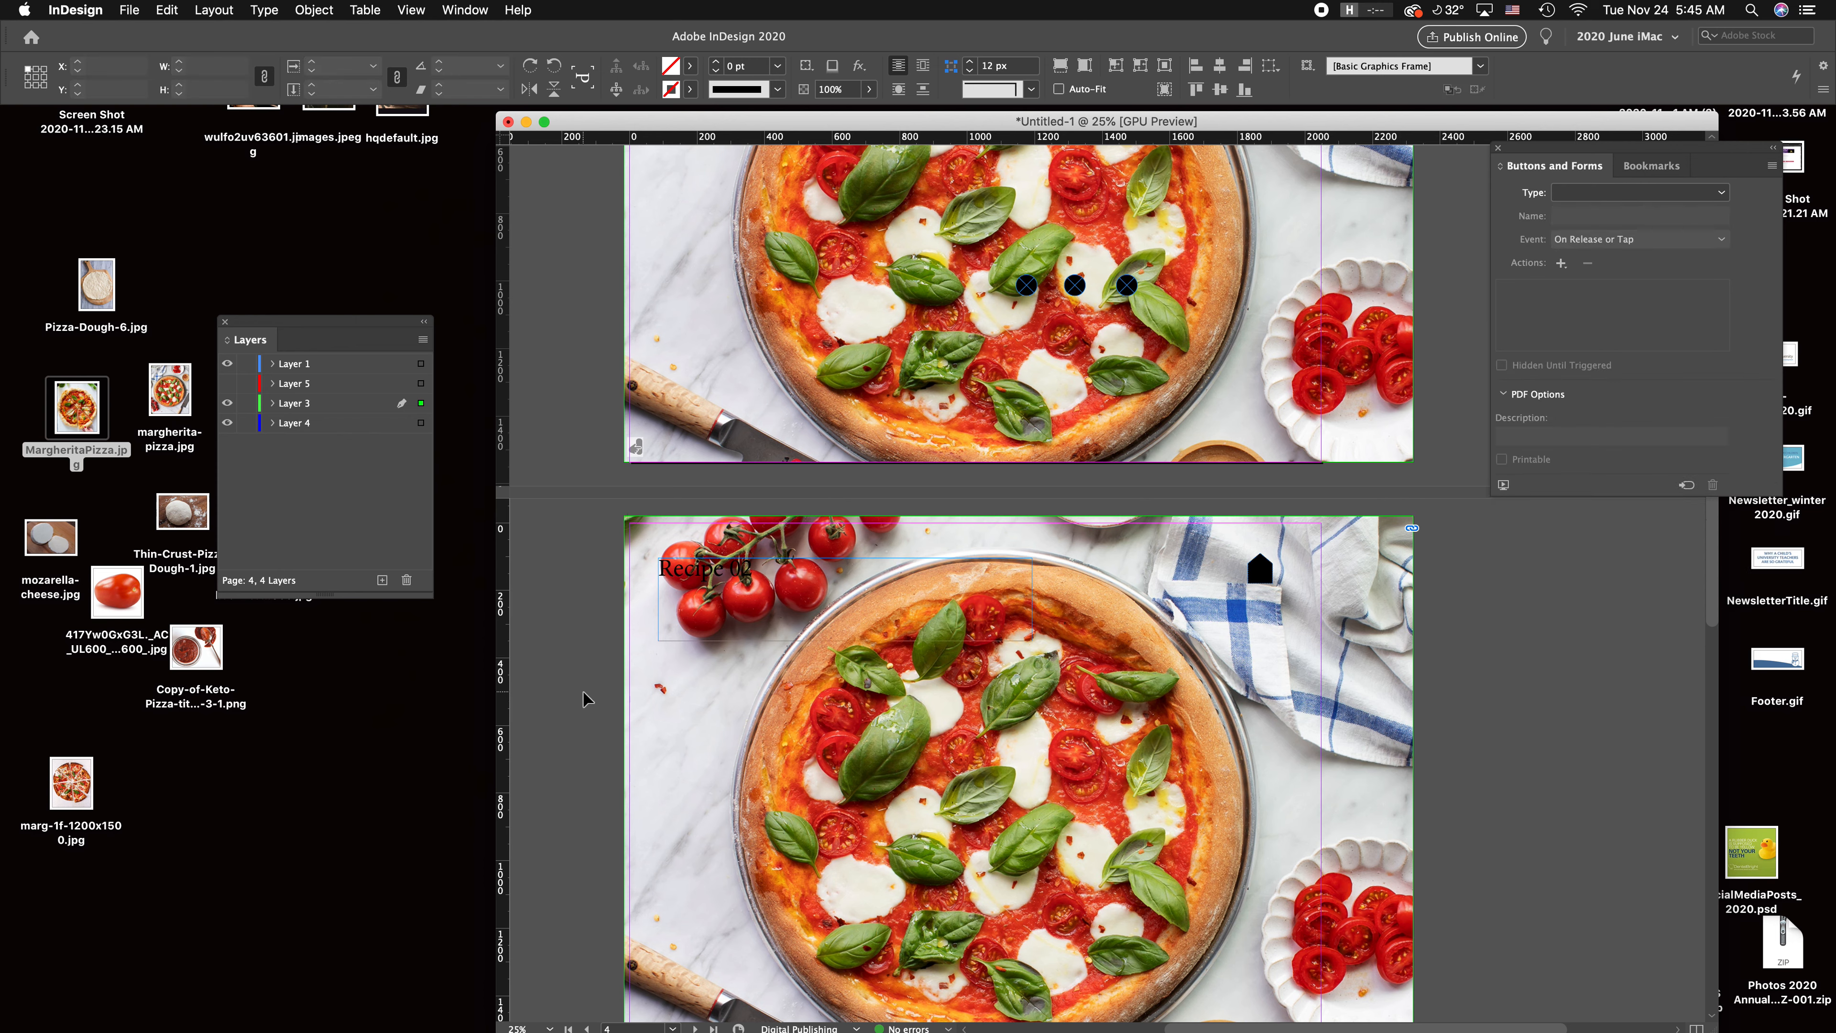
Step: Draw an unfilled circle about 246 px wide on the Recipe 02 pizza, give it an 11 pt black stroke and centre it around a tomato slice
{"action": "scroll", "coordinate": [1020, 769], "scroll_direction": "down", "scroll_amount": 3}
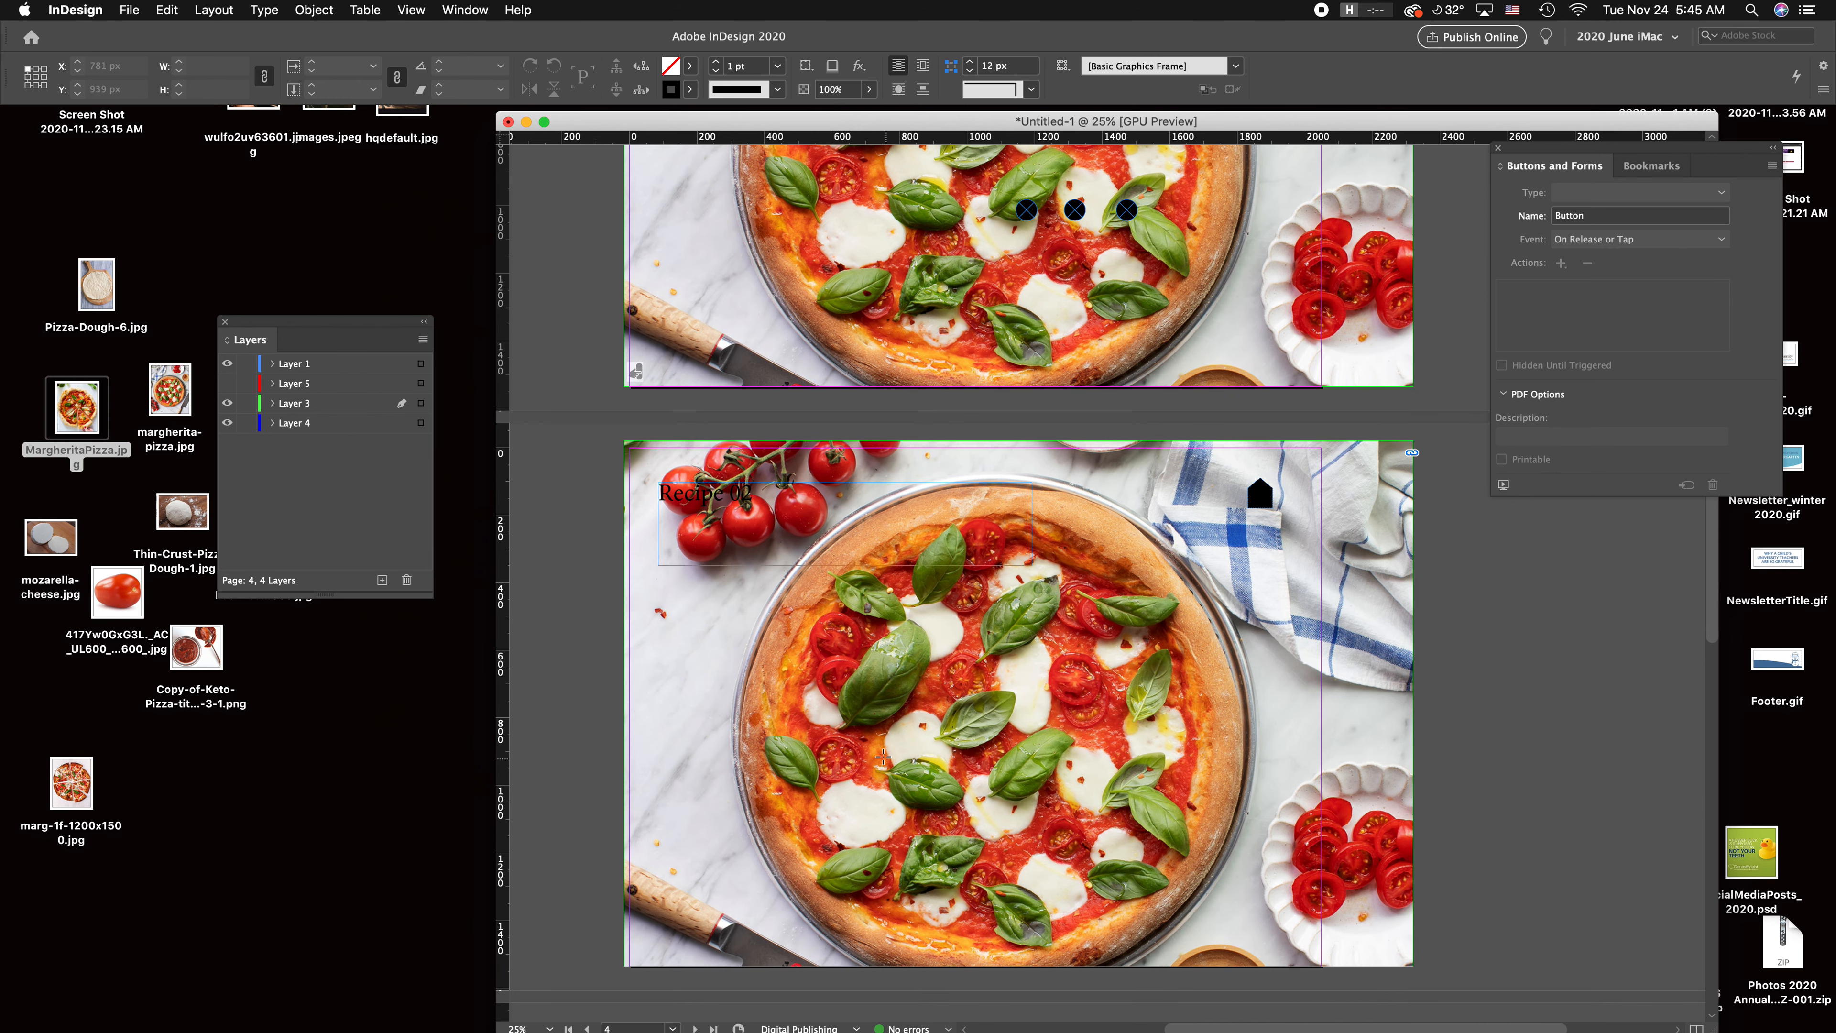
{"action": "left_click_drag", "start_coordinate": [812, 711], "coordinate": [894, 789]}
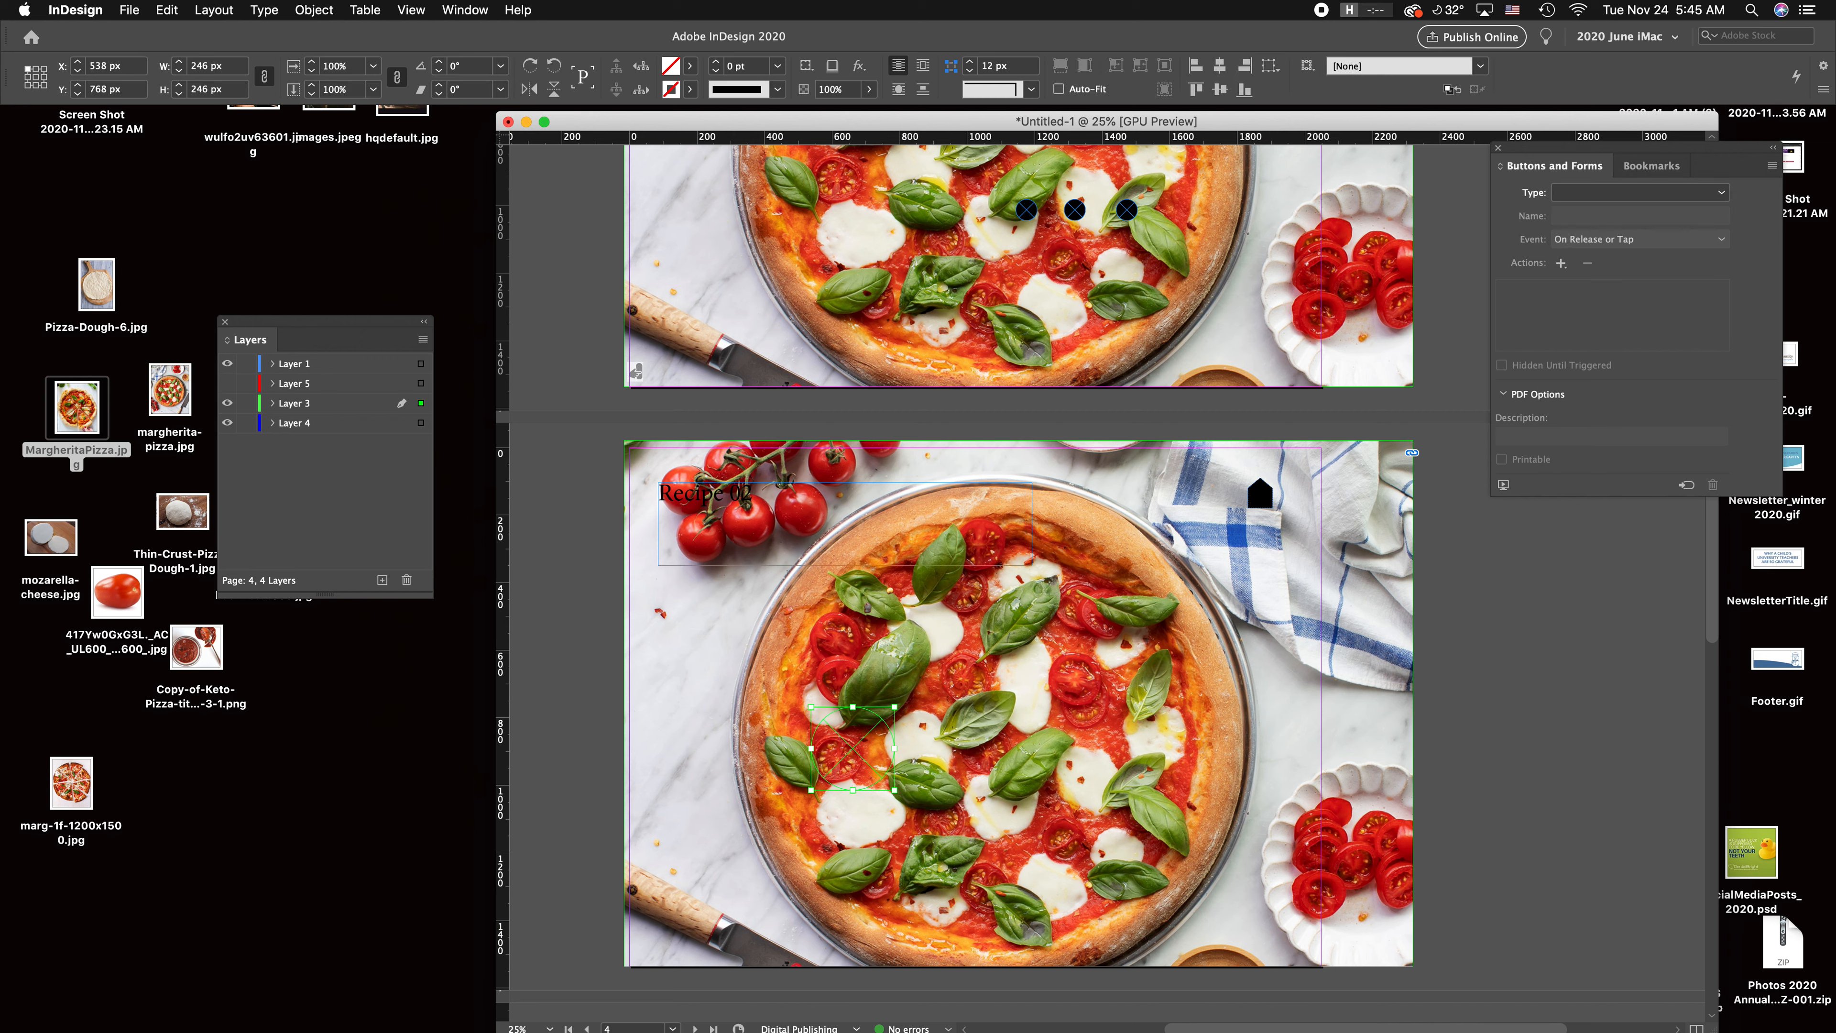
{"action": "key", "text": "d"}
{"action": "left_click", "coordinate": [715, 62]}
{"action": "left_click", "coordinate": [716, 62]}
{"action": "left_click", "coordinate": [715, 62]}
{"action": "left_click", "coordinate": [715, 62]}
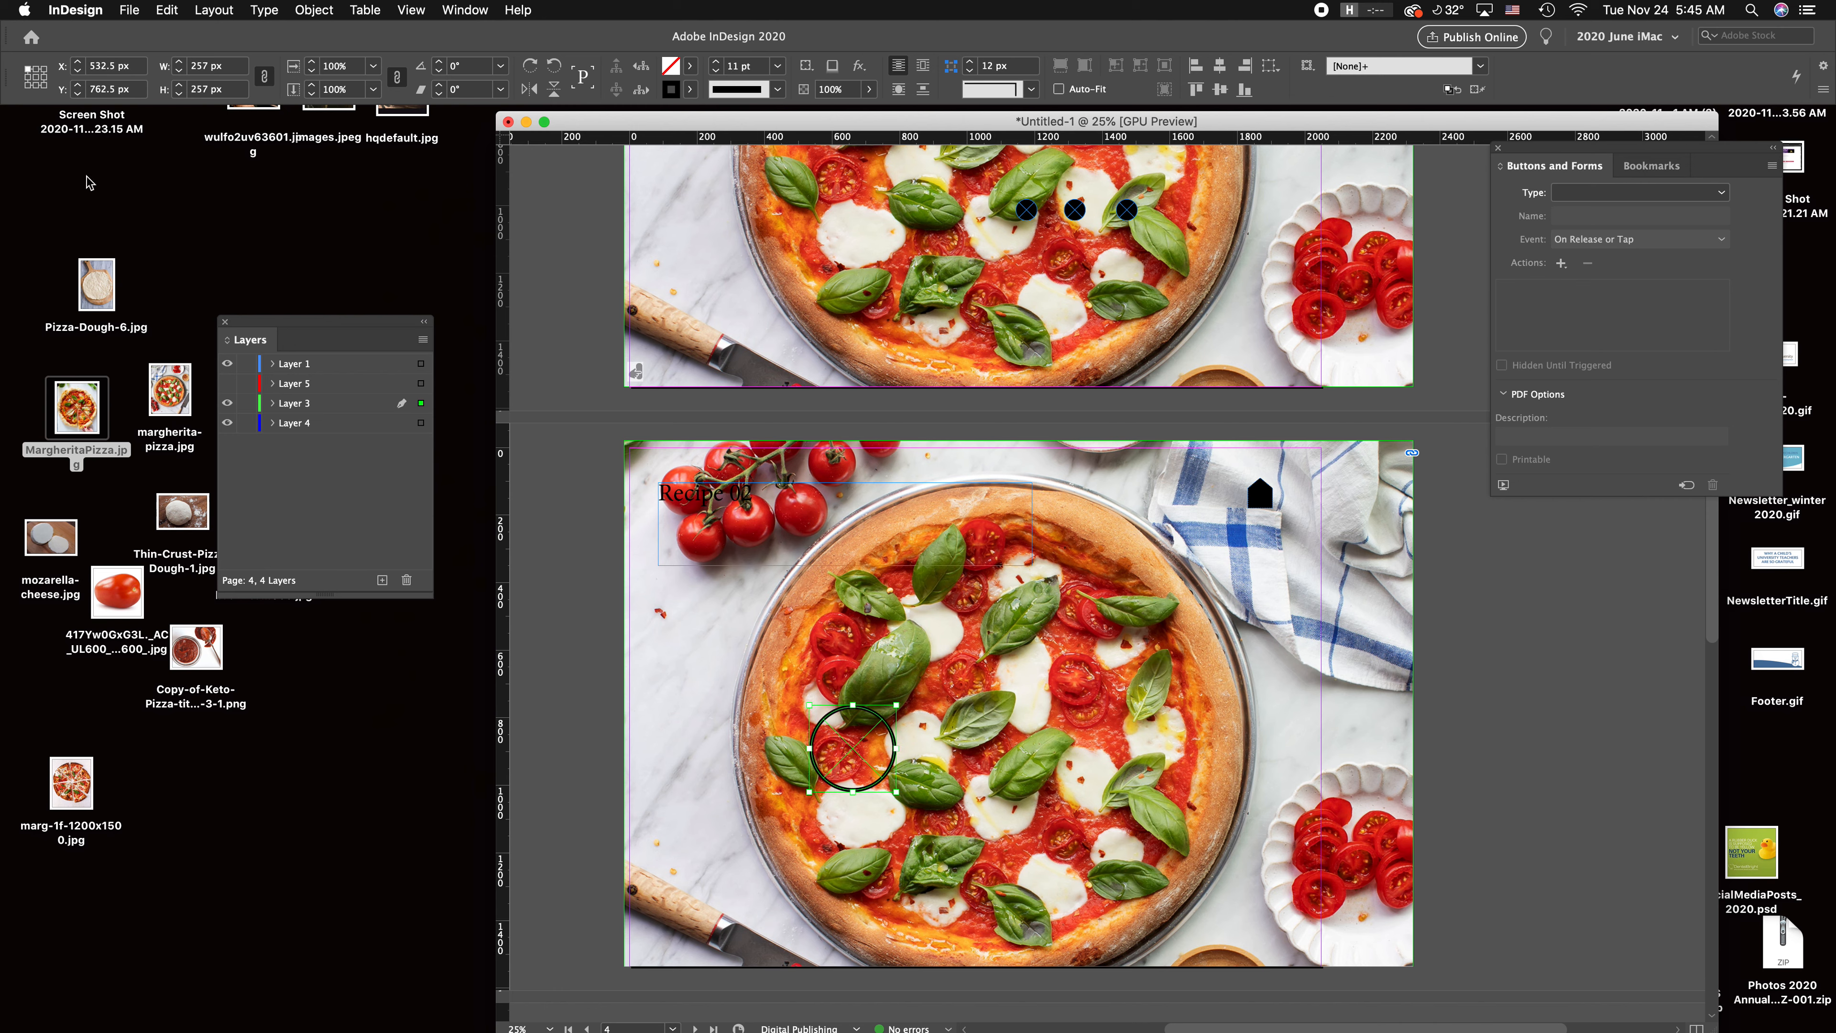
{"action": "left_click_drag", "start_coordinate": [893, 760], "coordinate": [885, 772]}
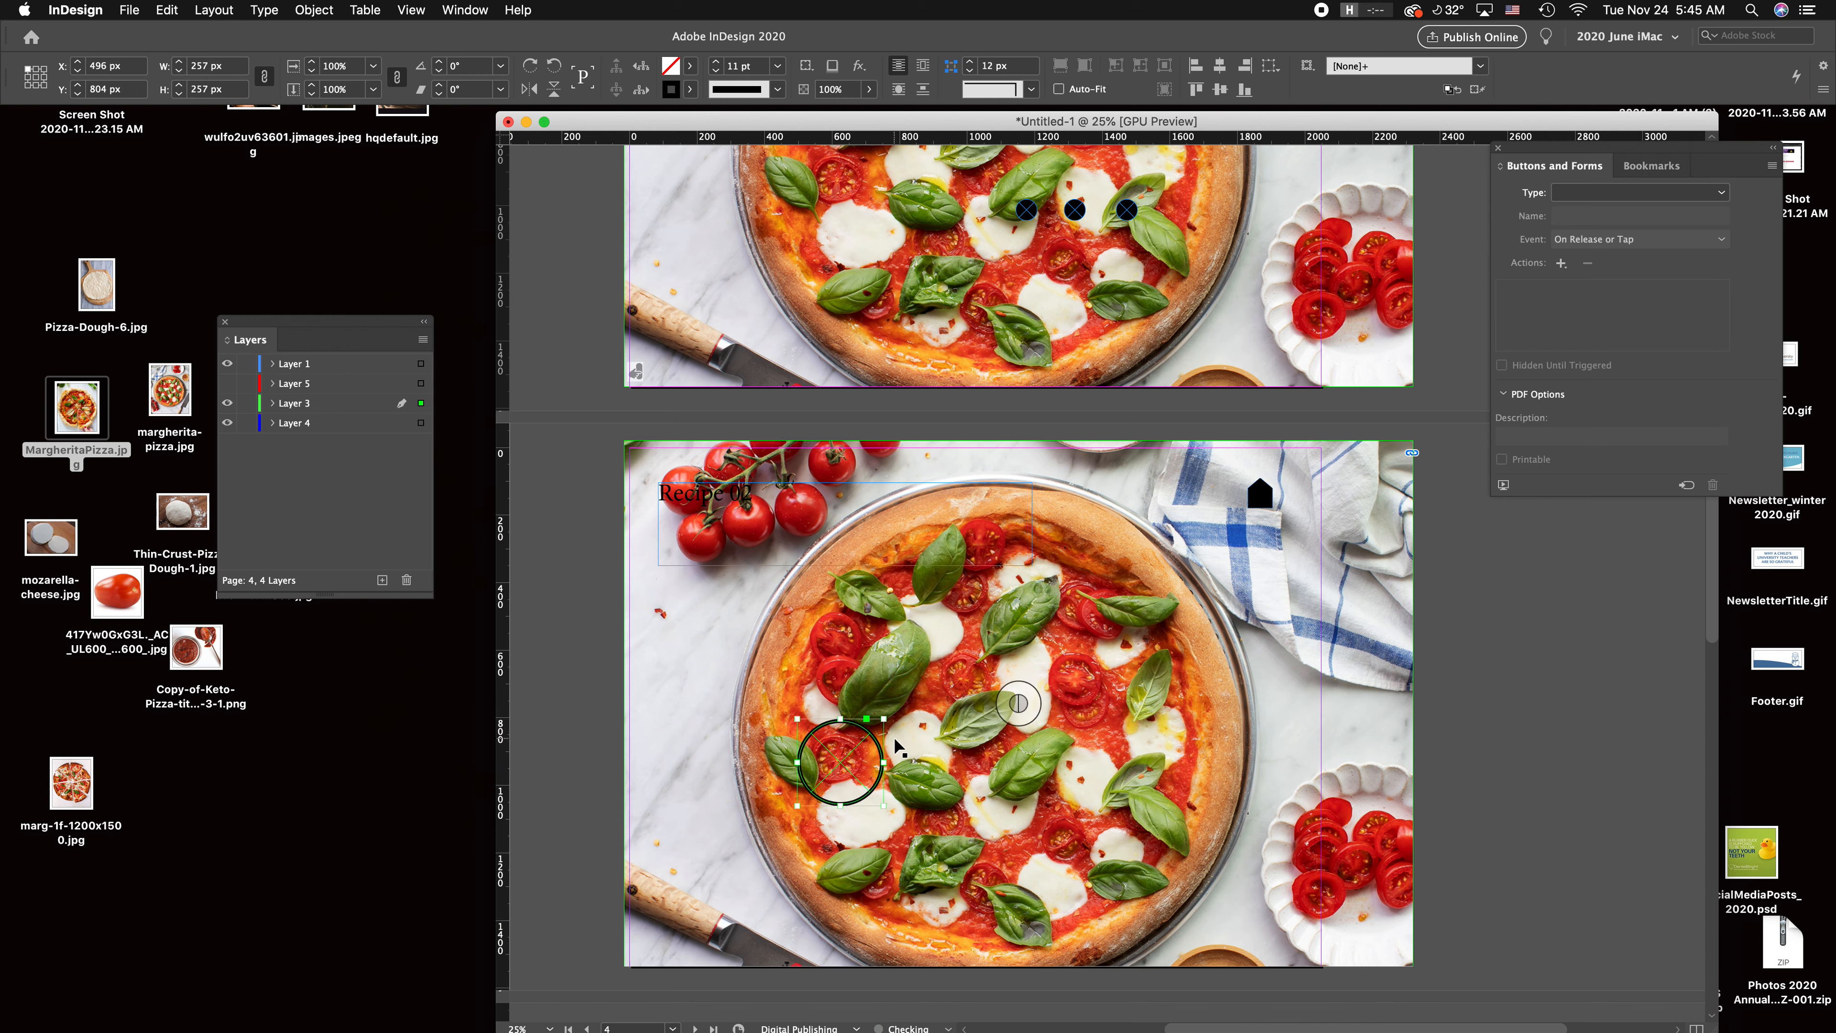
{"action": "left_click", "coordinate": [1542, 785]}
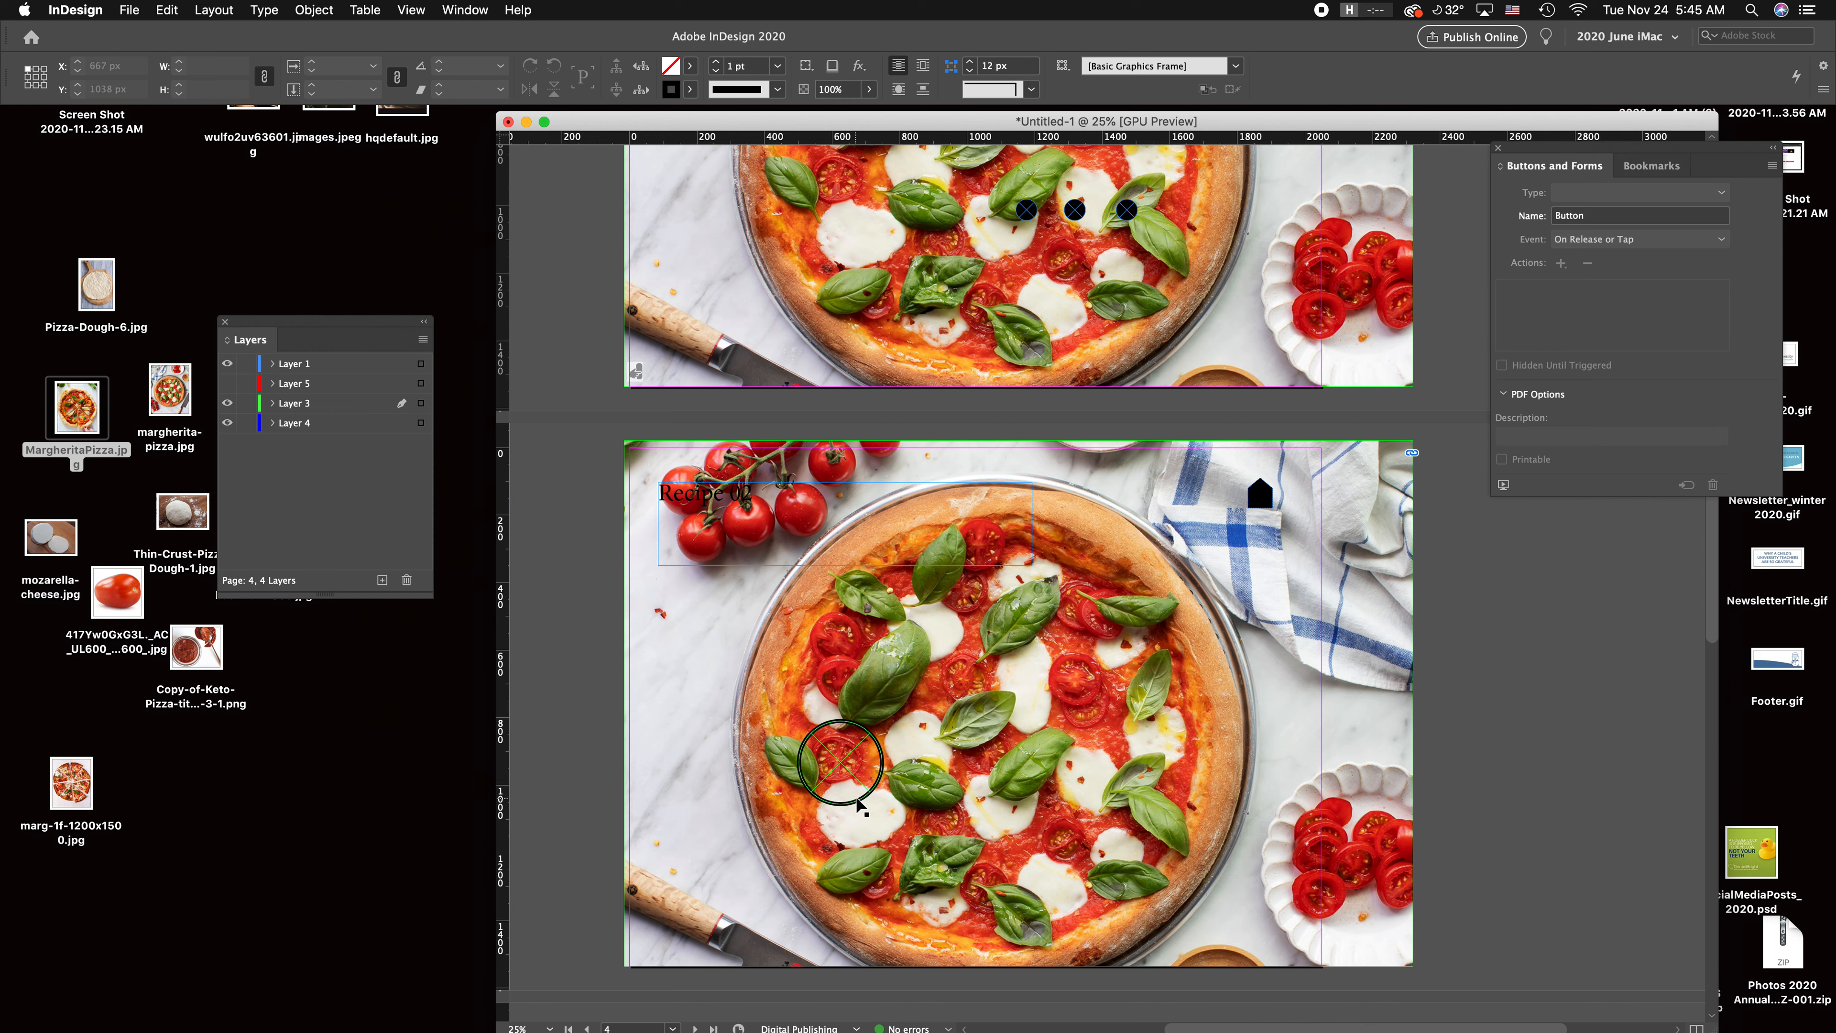
{"action": "left_click_drag", "start_coordinate": [859, 803], "coordinate": [855, 800]}
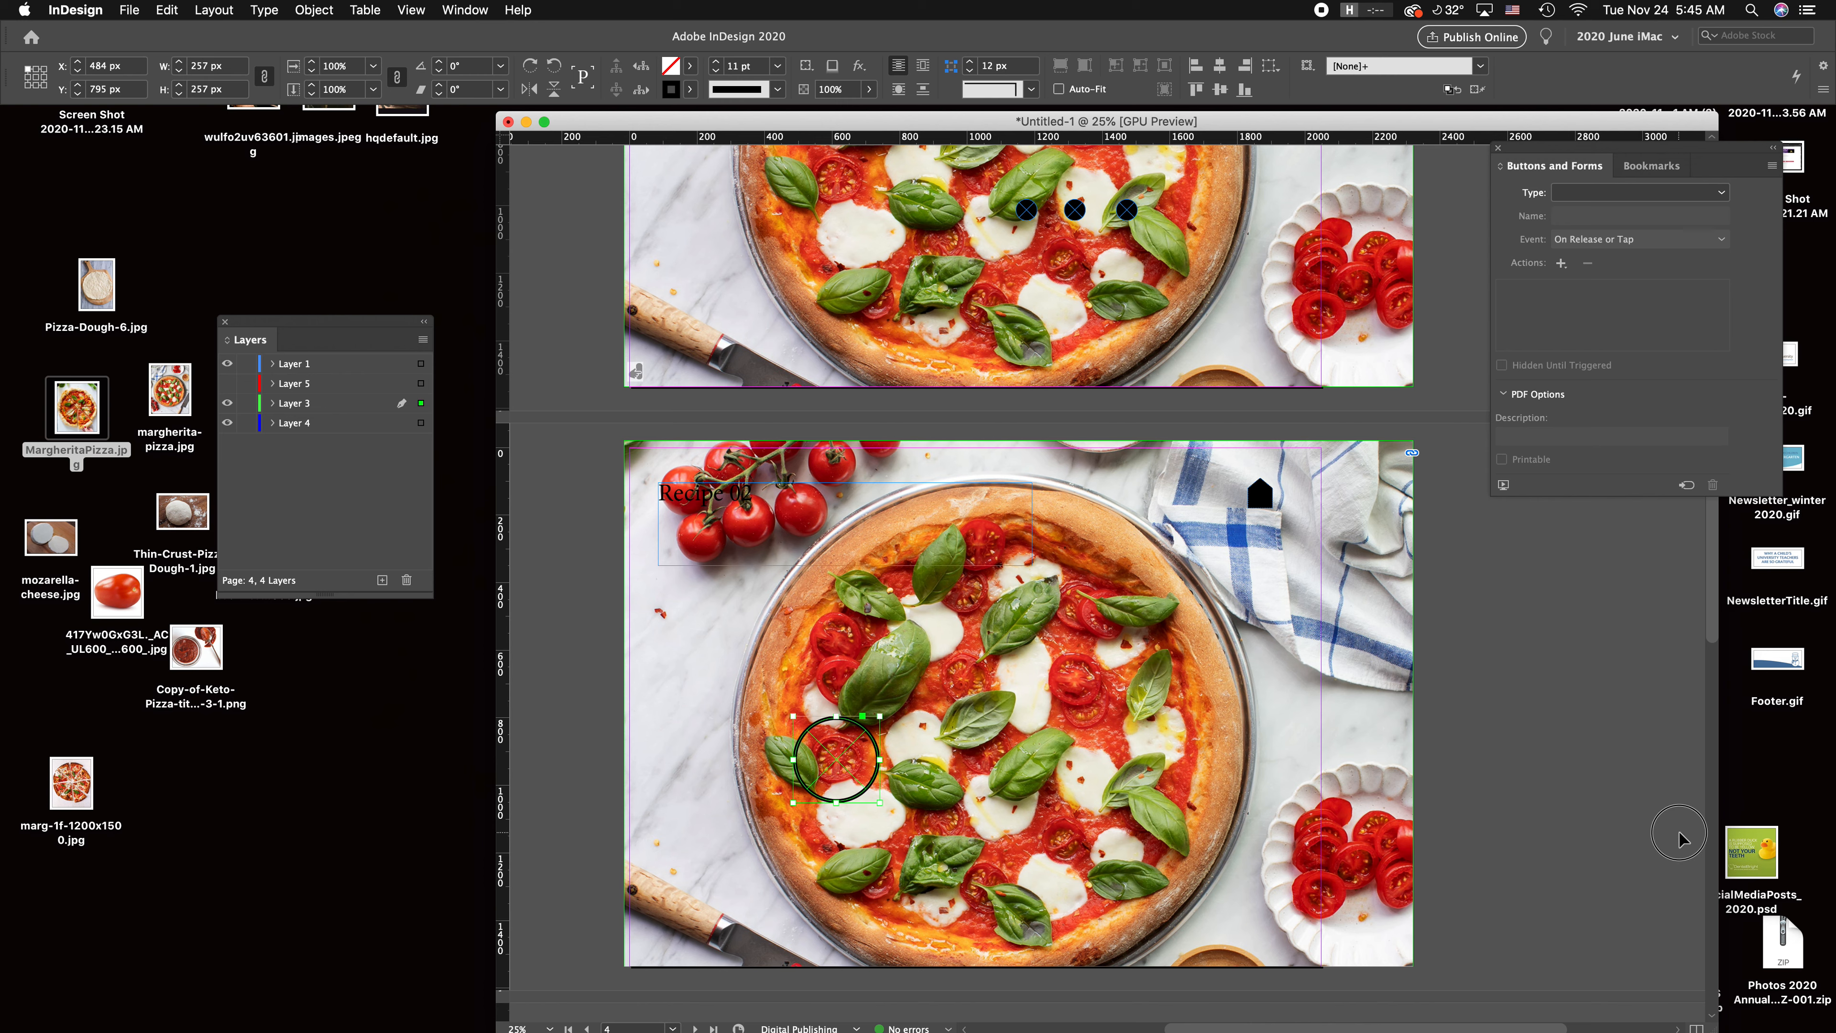
Step: Duplicate the circle four times, placing the copies over the upper basil leaf, the mozzarella, the right crust and the pizza's lower part
{"action": "left_click_drag", "start_coordinate": [867, 728], "coordinate": [1046, 585]}
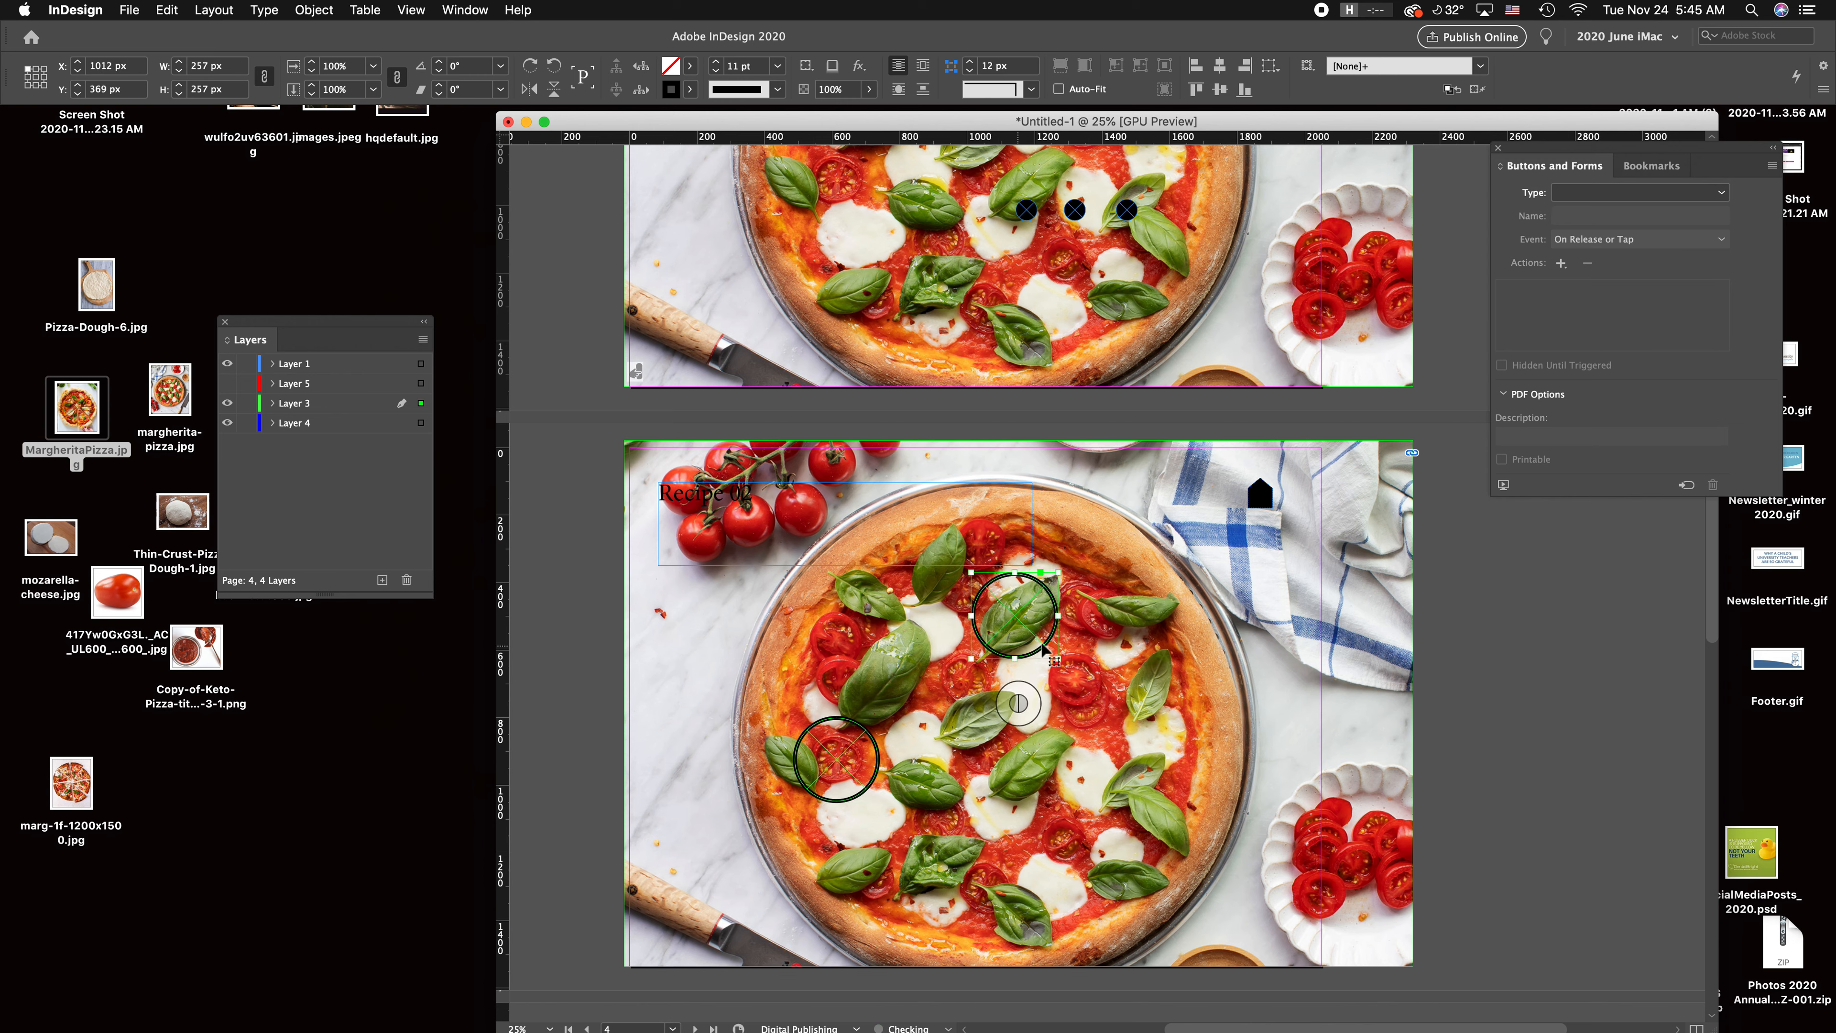
{"action": "left_click_drag", "start_coordinate": [1029, 653], "coordinate": [1111, 814]}
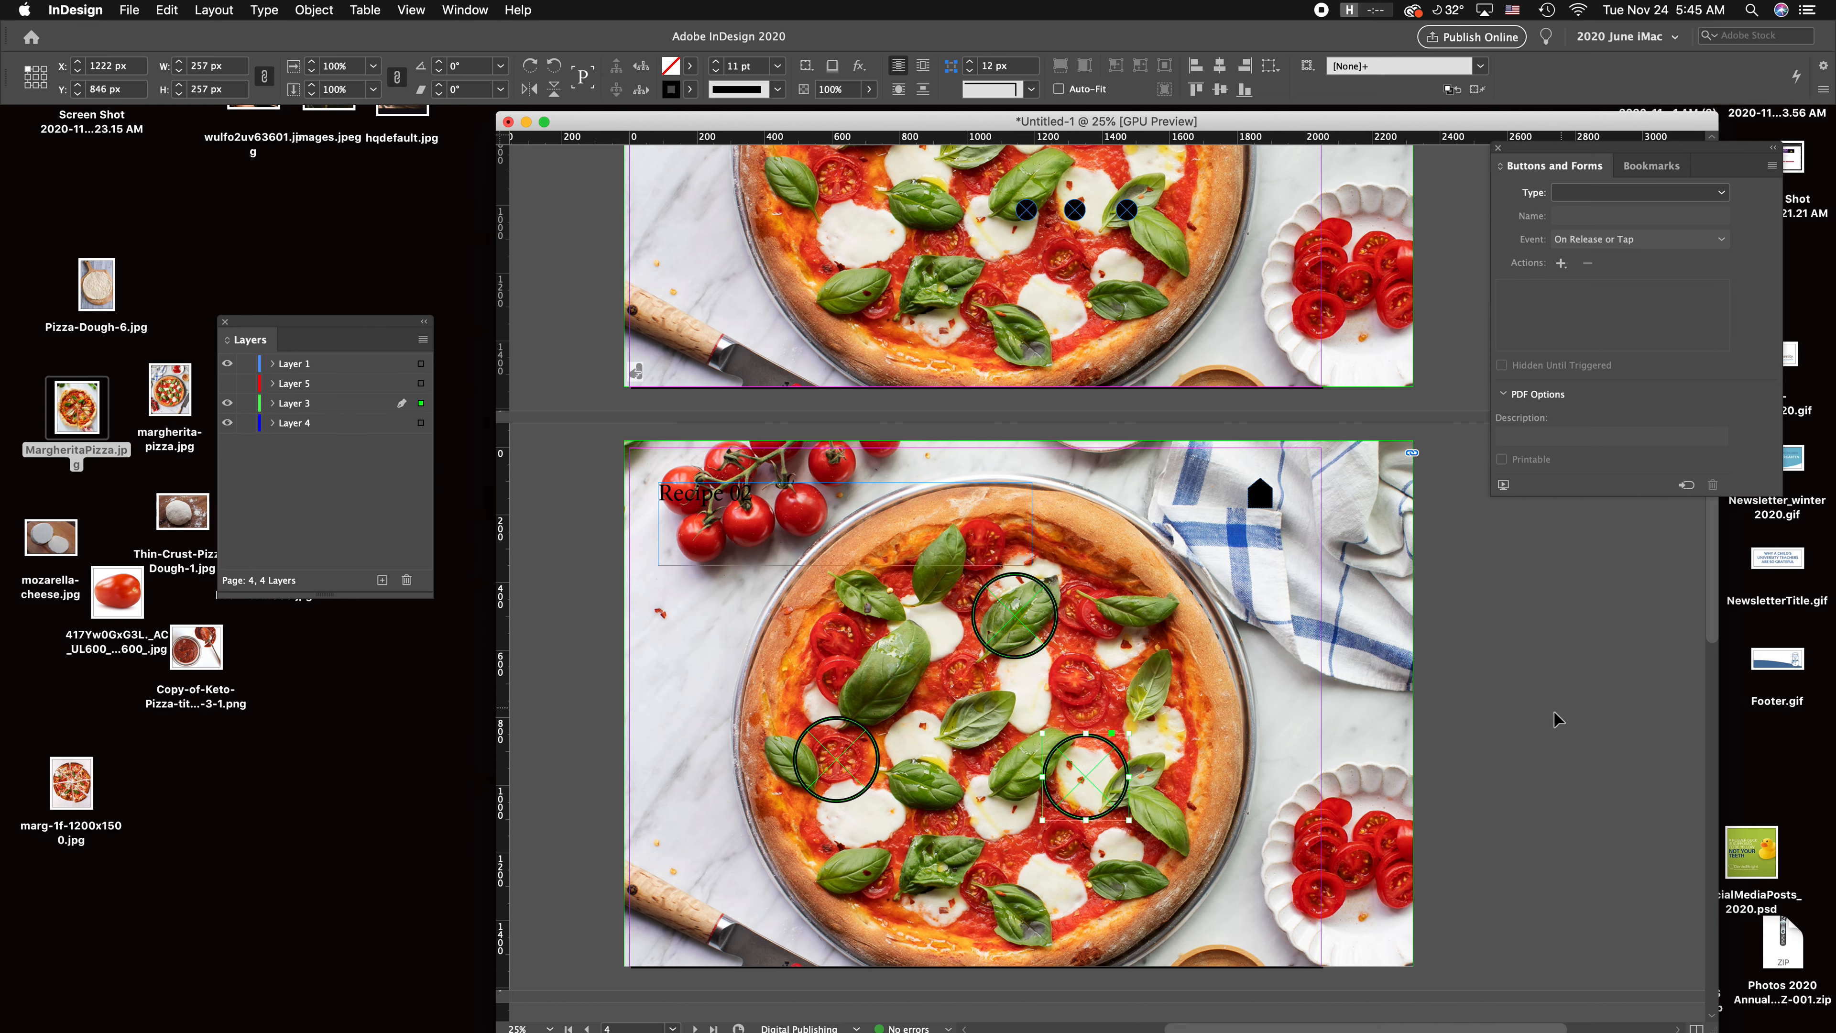
{"action": "left_click_drag", "start_coordinate": [1137, 773], "coordinate": [1038, 822]}
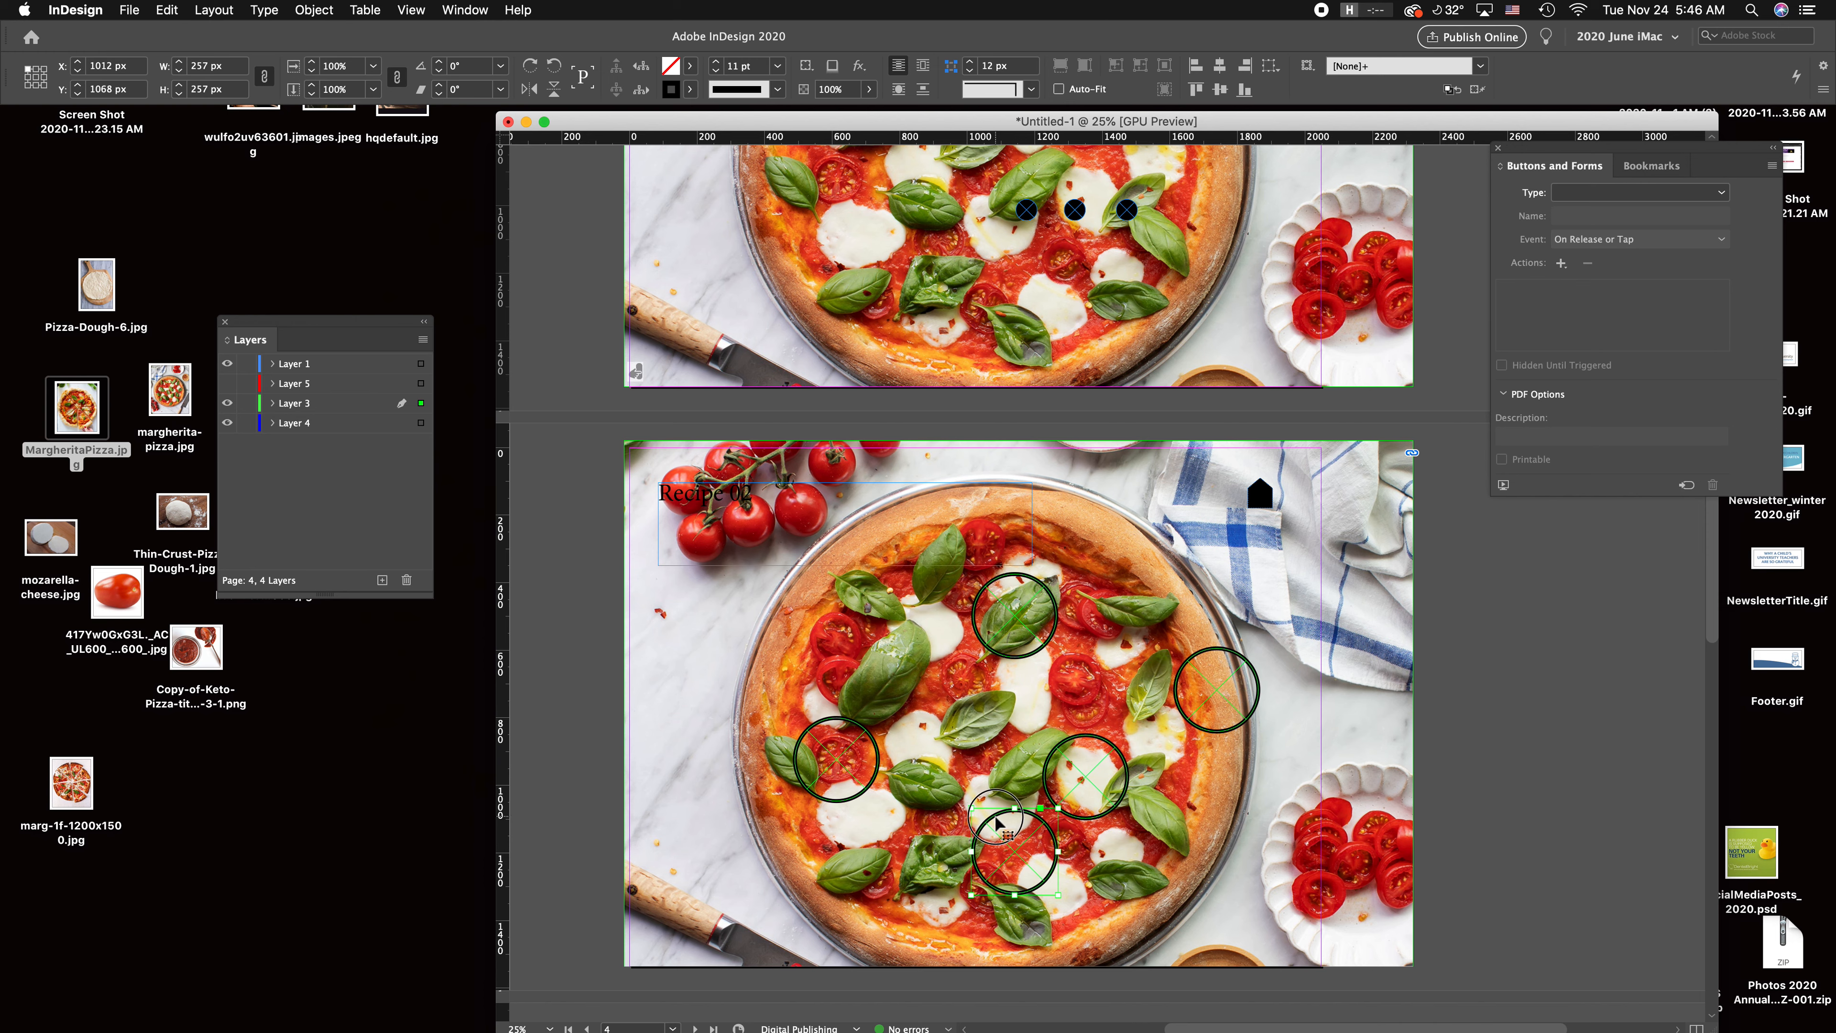
{"action": "left_click_drag", "start_coordinate": [1008, 824], "coordinate": [967, 885]}
{"action": "left_click", "coordinate": [1524, 667]}
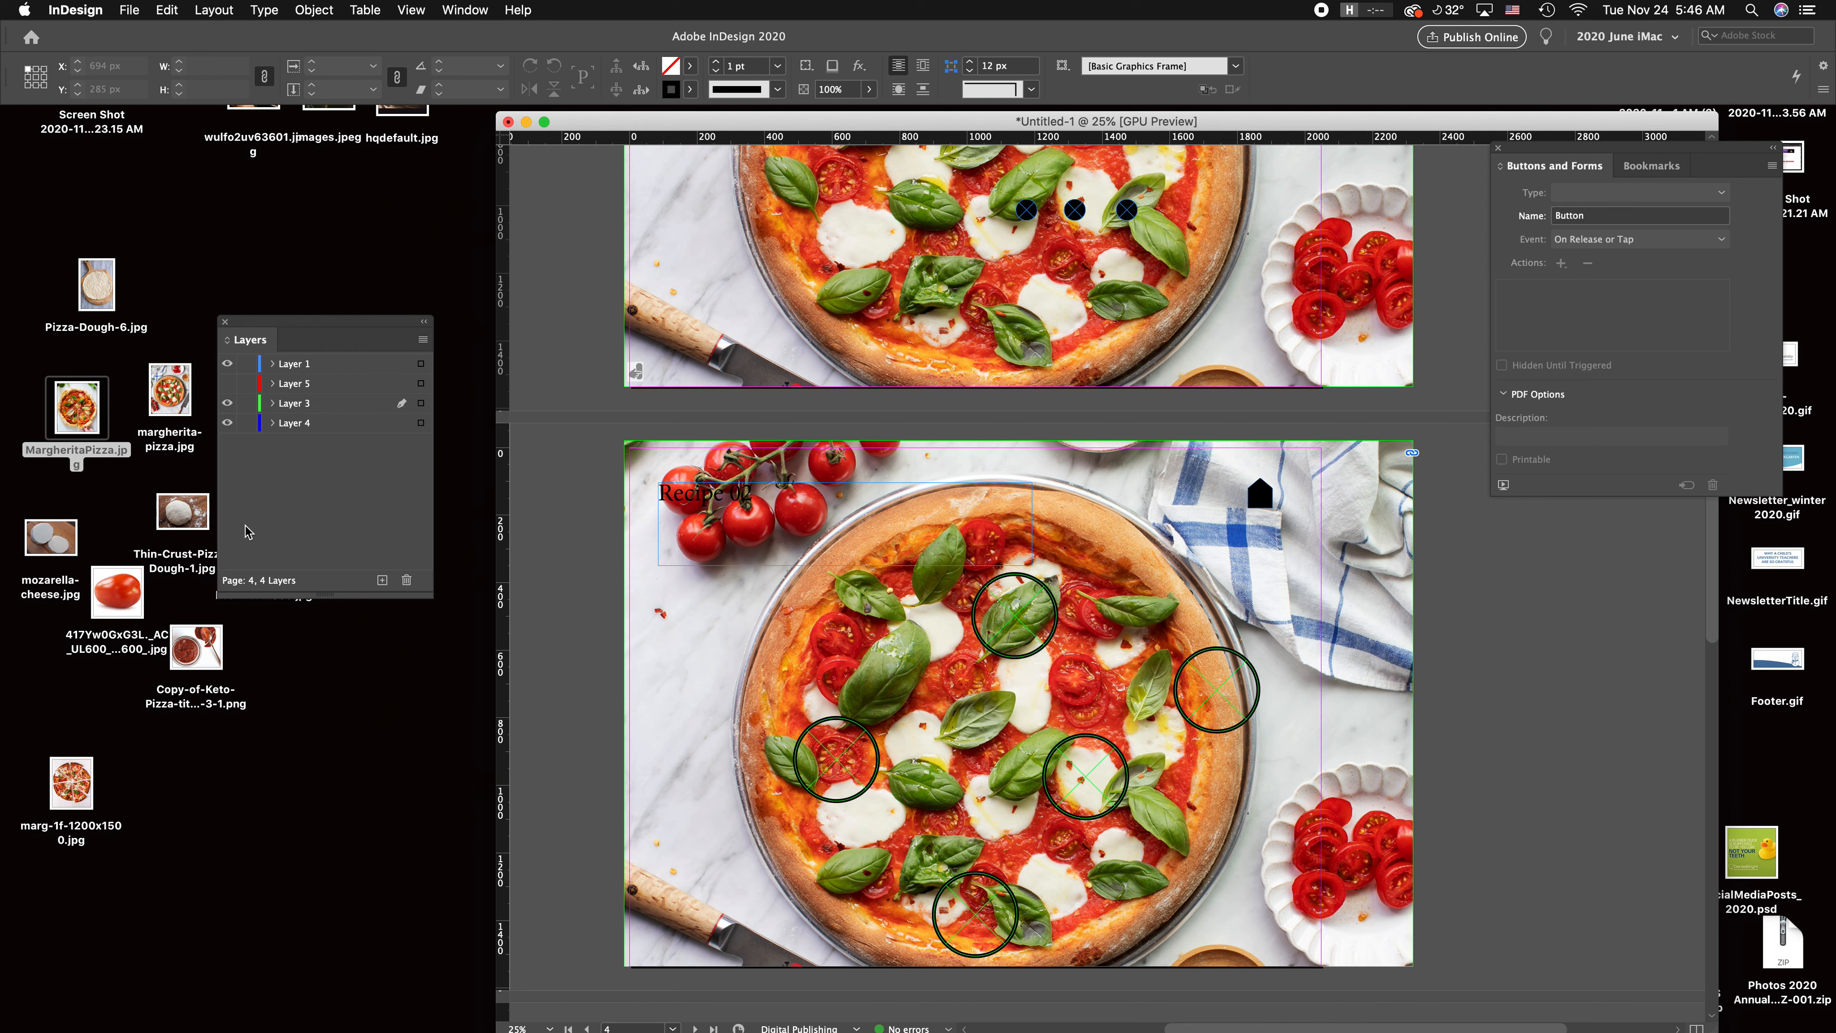
Step: Place the Thin-Crust-Pizza-Dough-1.jpg image from the desktop and move it beside the pizza's upper-left crust on the Recipe 02 page
{"action": "left_click_drag", "start_coordinate": [172, 515], "coordinate": [1608, 705]}
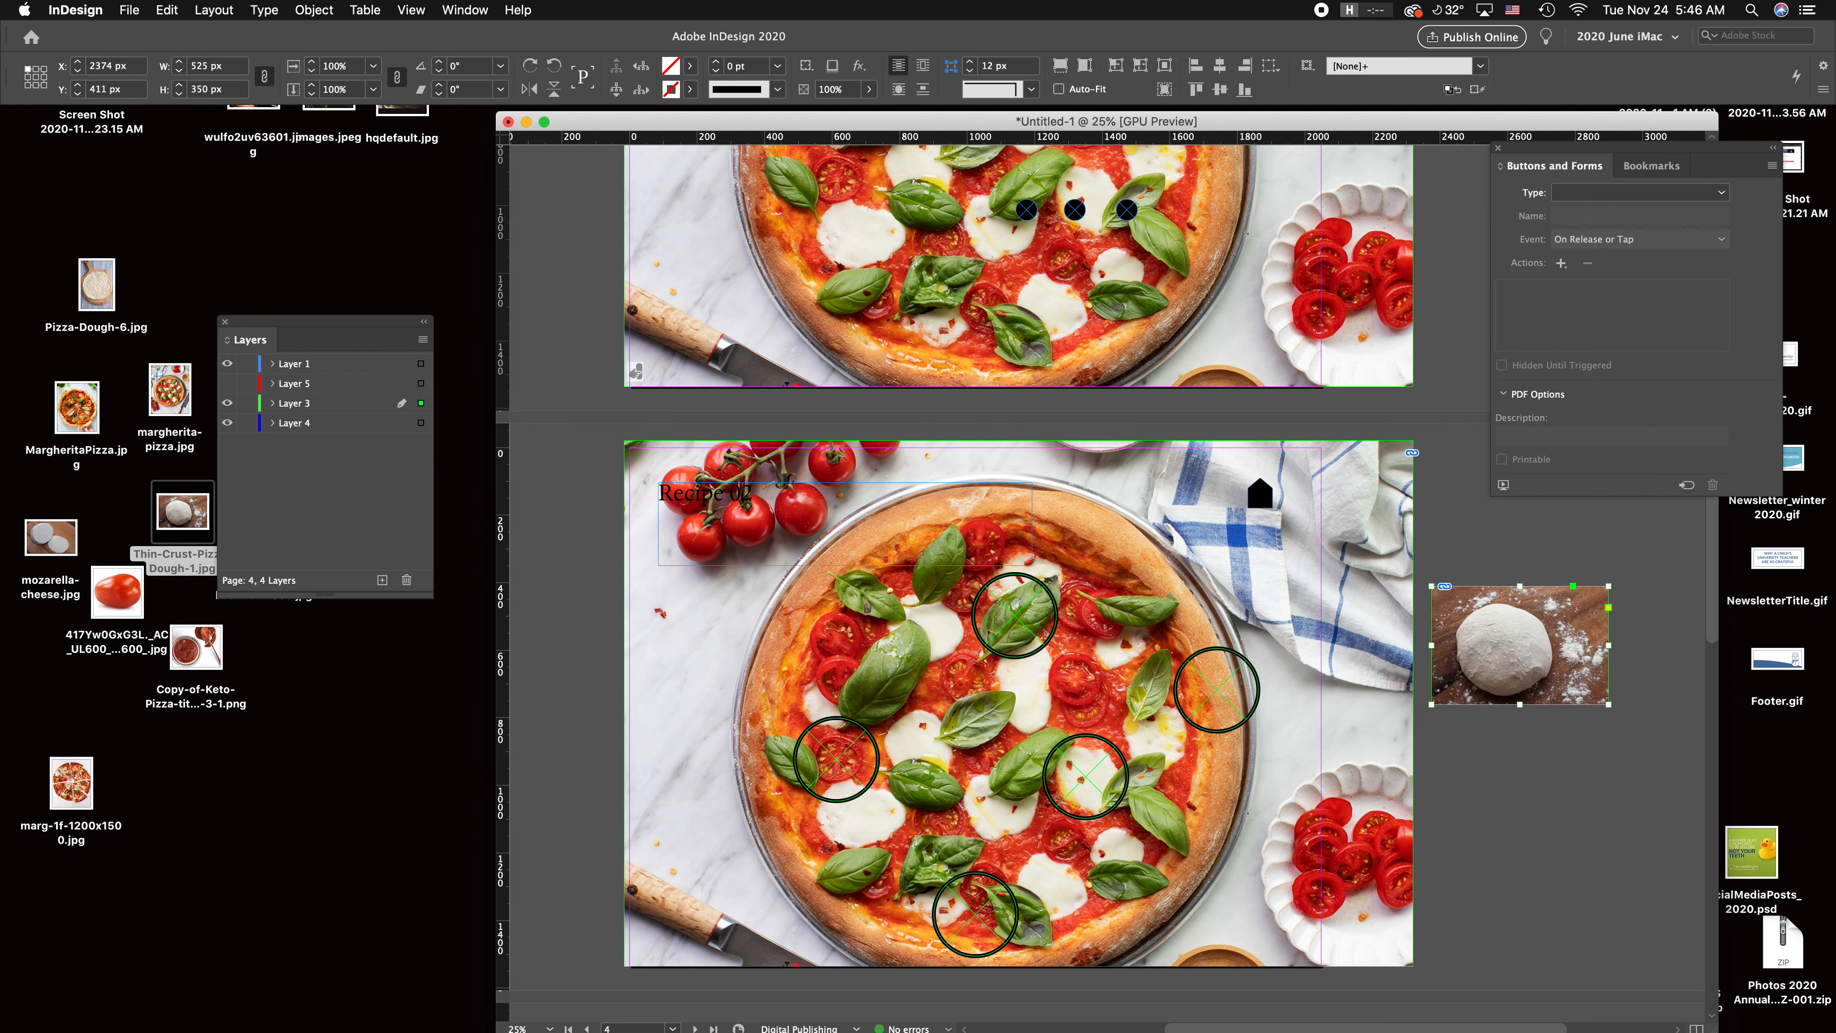
{"action": "left_click", "coordinate": [1529, 743]}
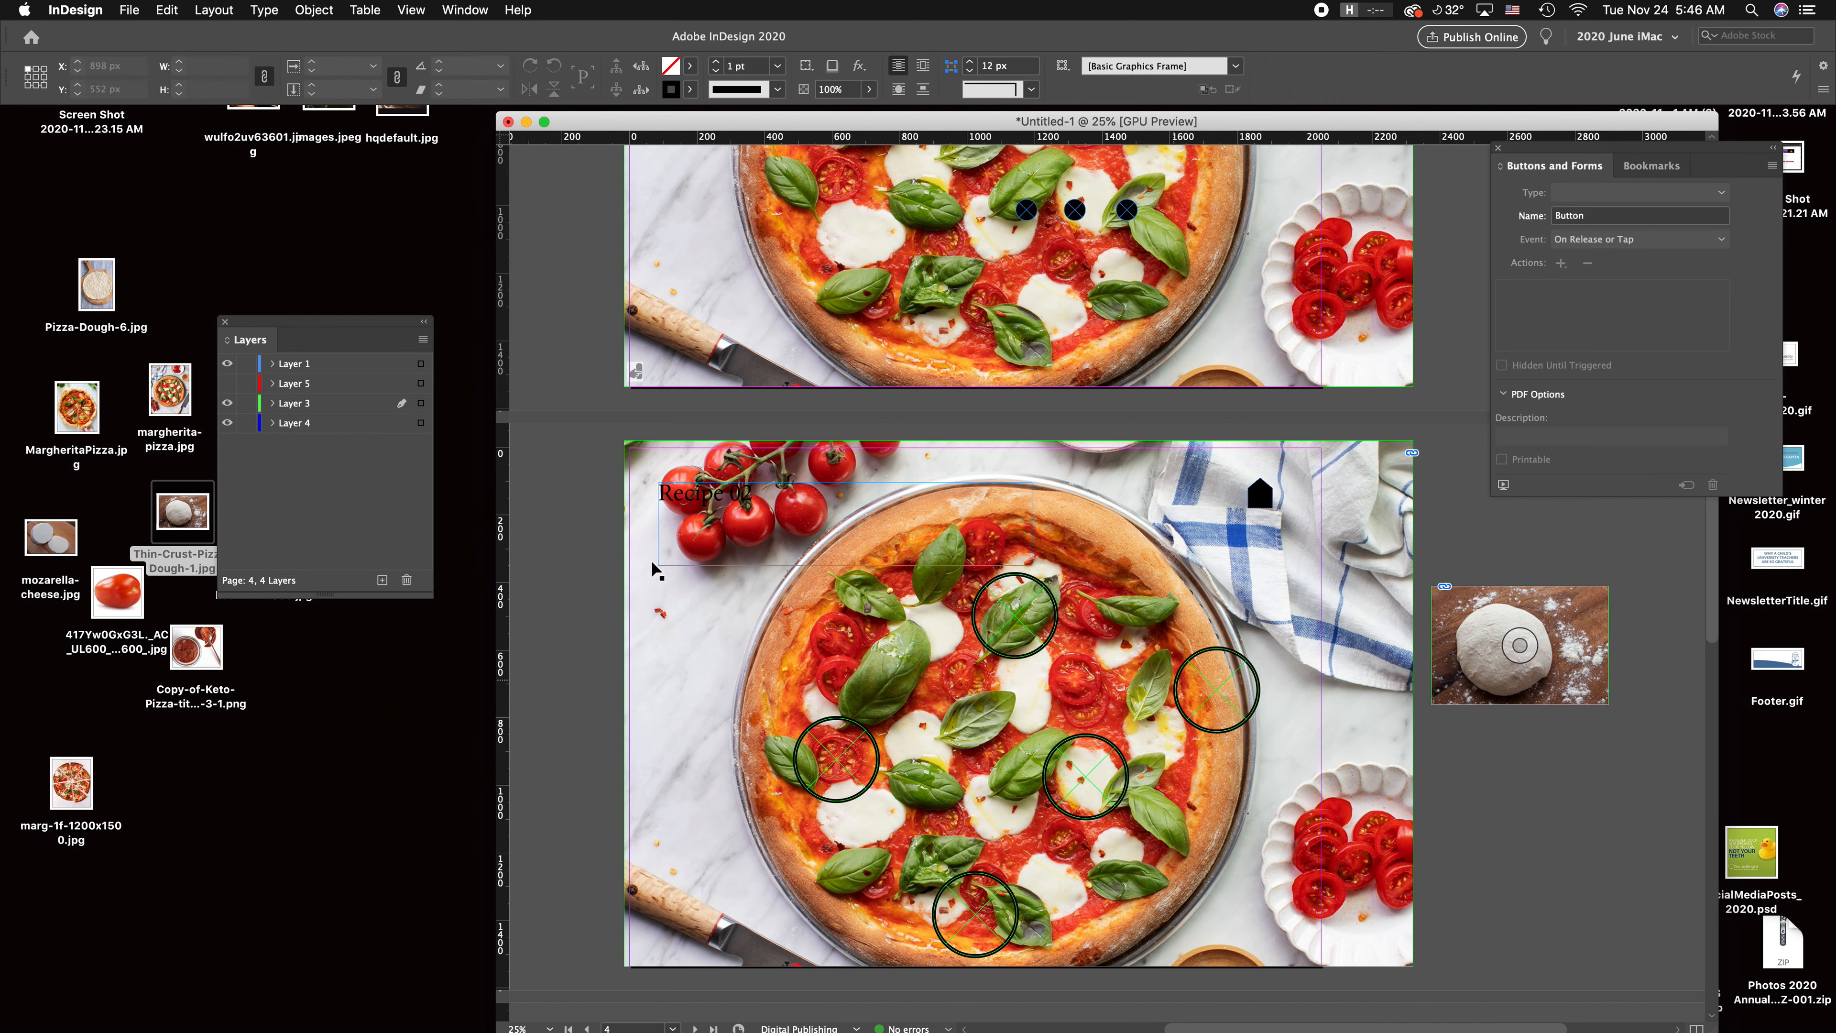
{"action": "left_click_drag", "start_coordinate": [1487, 674], "coordinate": [691, 645]}
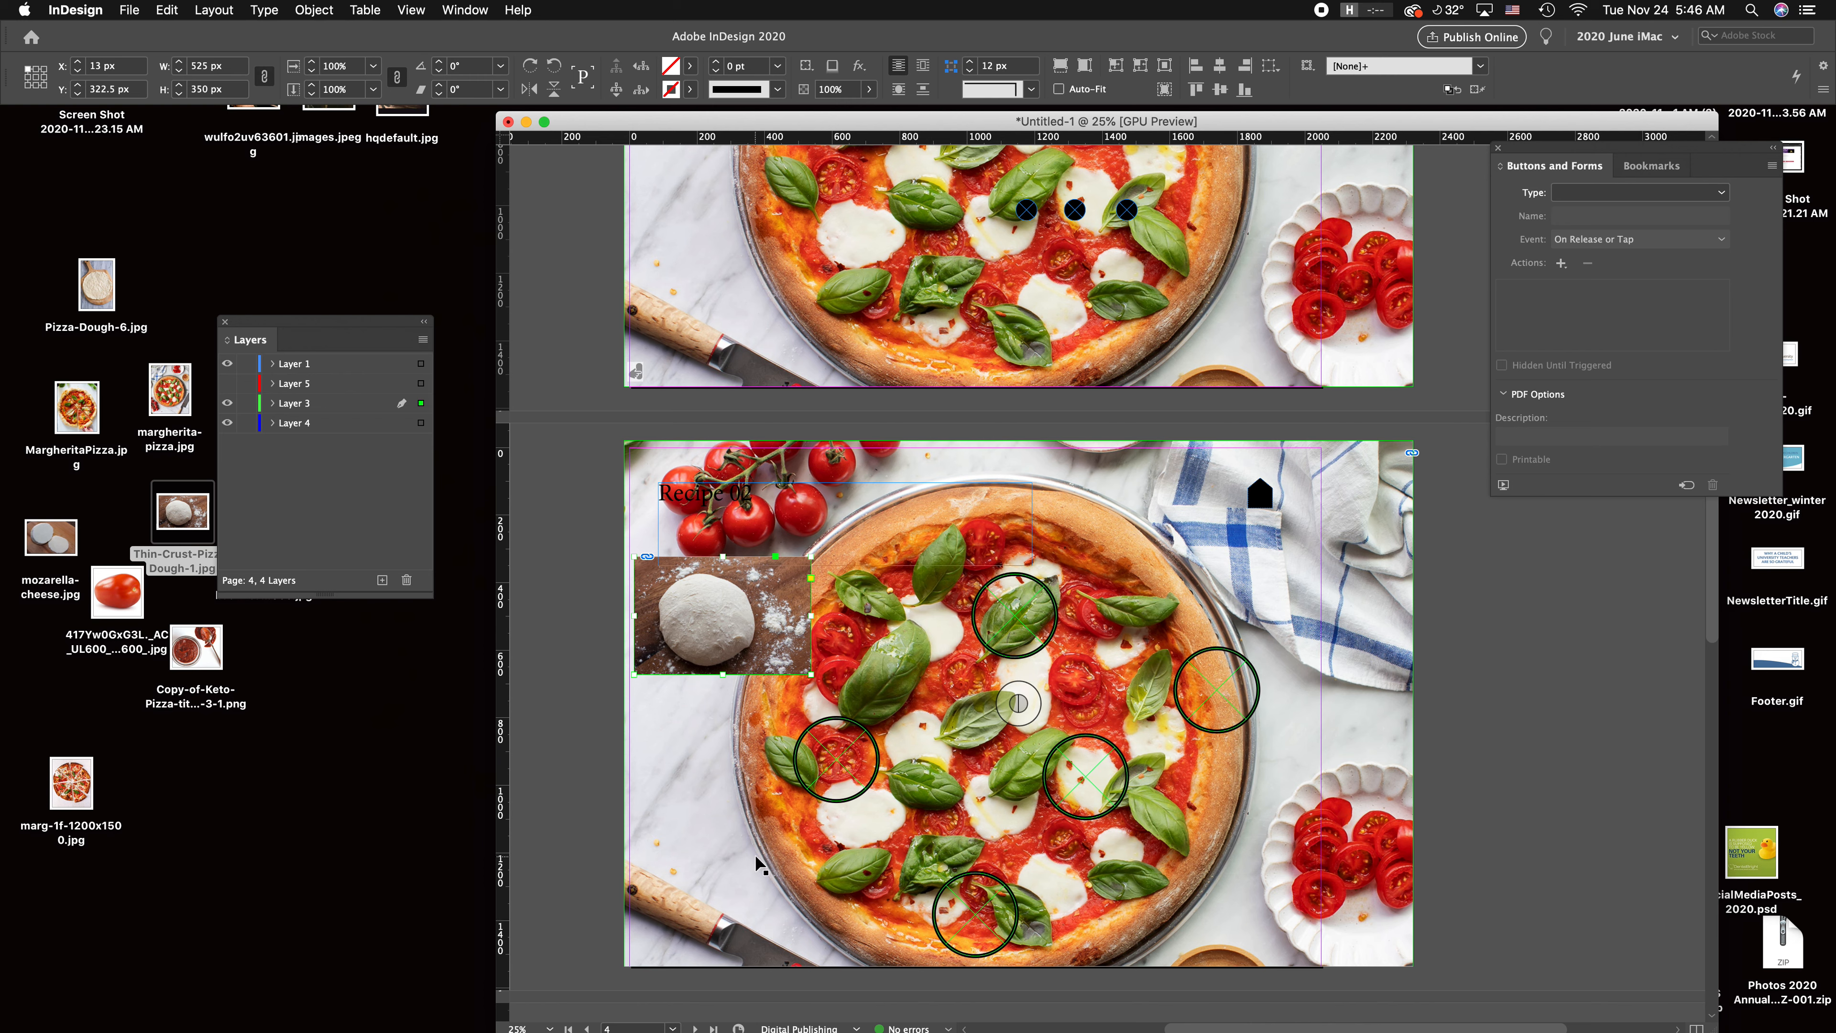
Step: Convert the dough image to a button named "Hot Spot 01 Image" that is hidden until triggered
{"action": "right_click", "coordinate": [691, 640]}
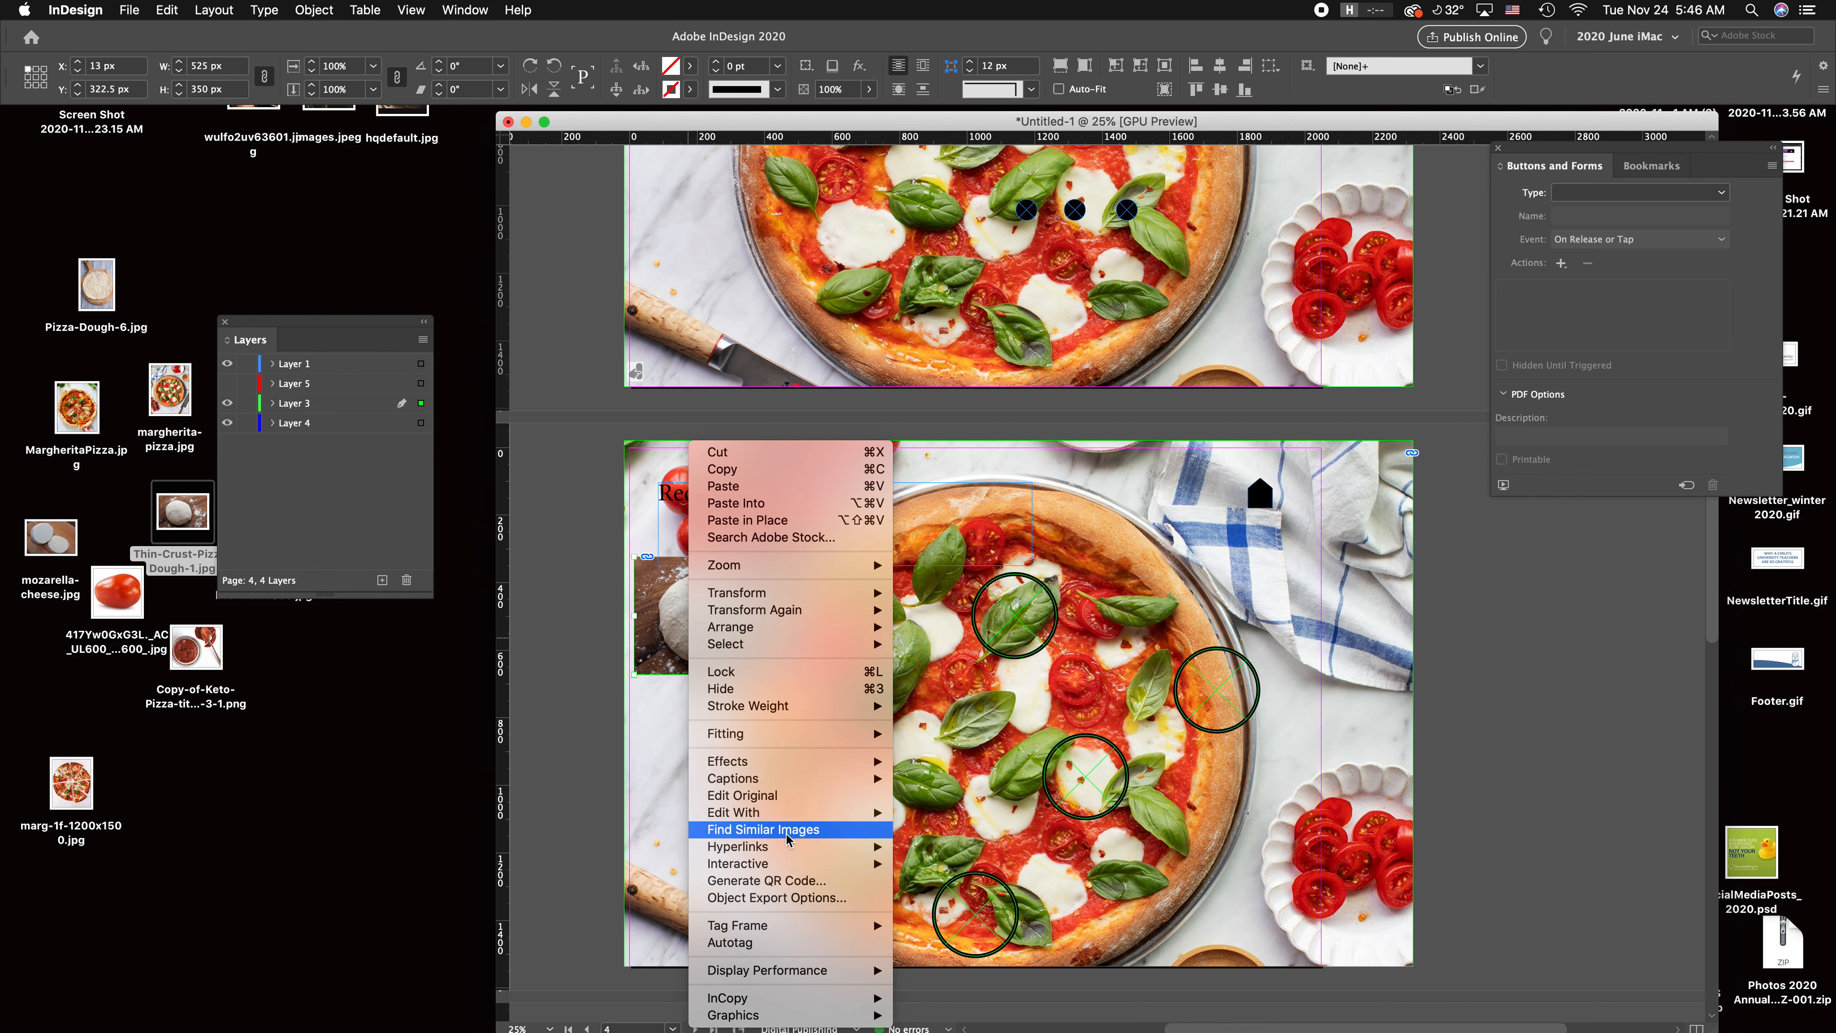
{"action": "mouse_move", "coordinate": [791, 866]}
{"action": "left_click", "coordinate": [977, 867]}
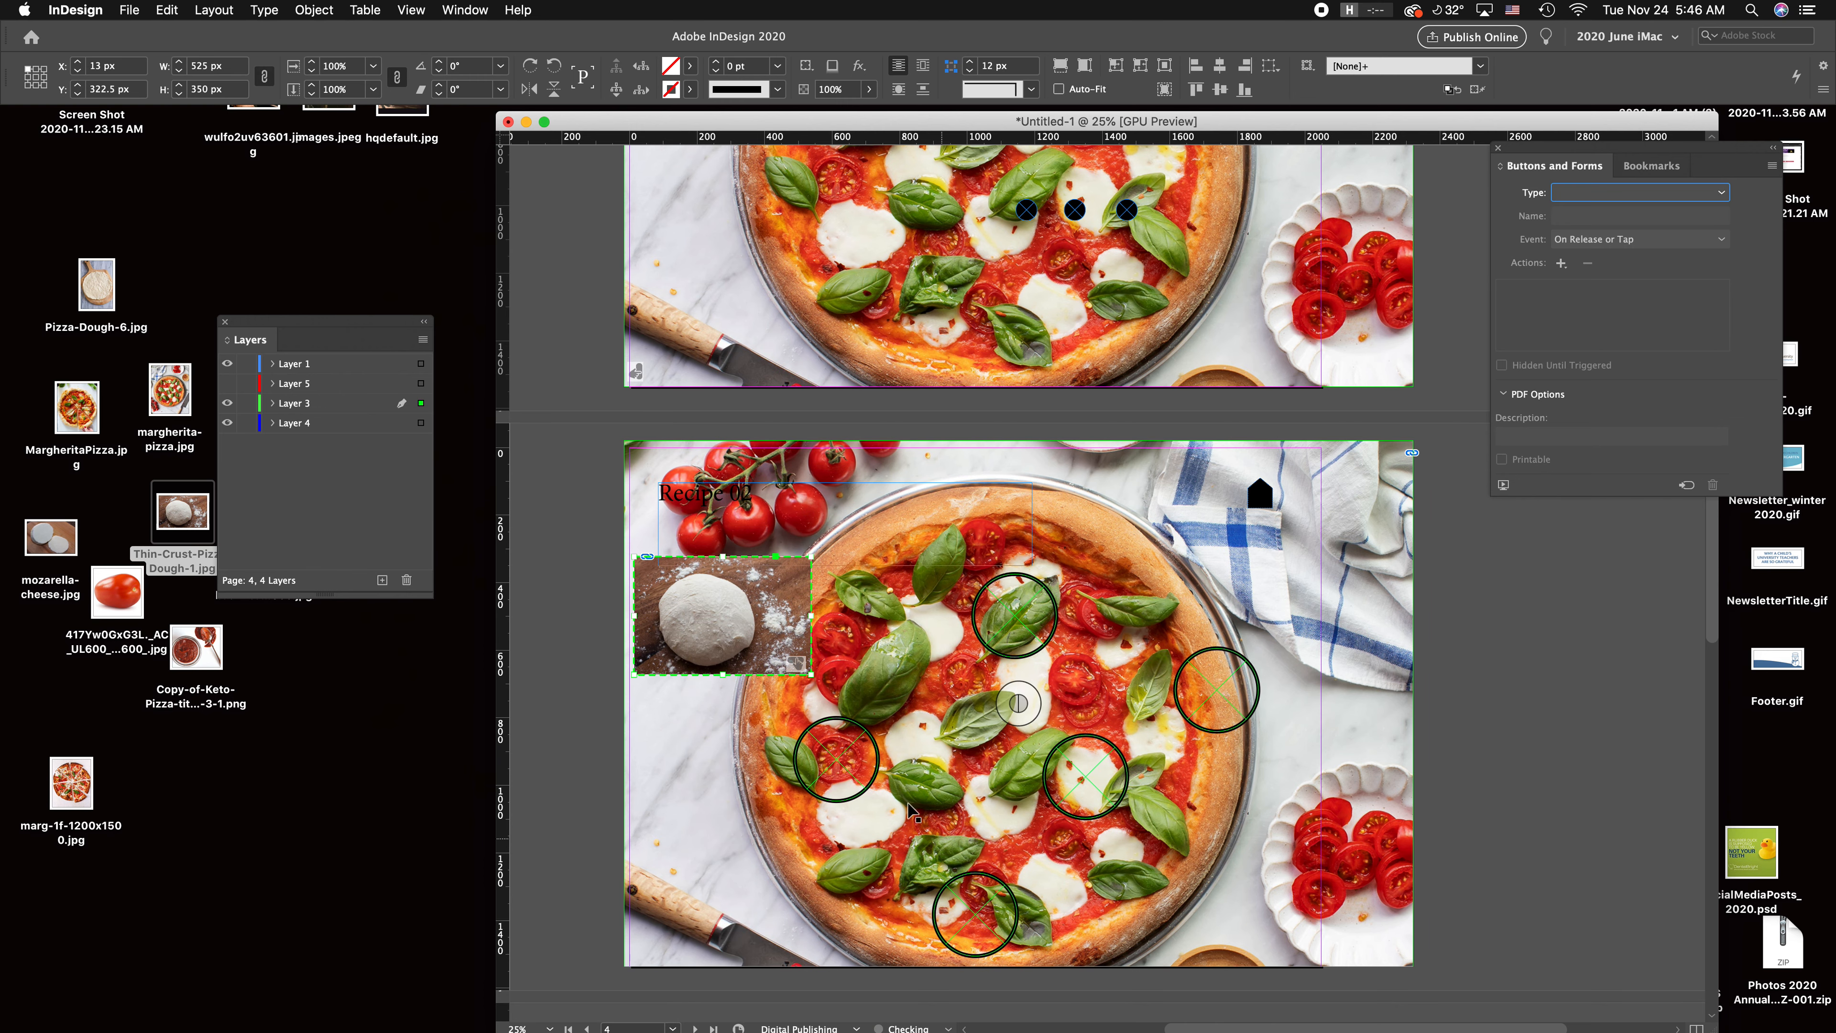
{"action": "left_click", "coordinate": [1609, 219]}
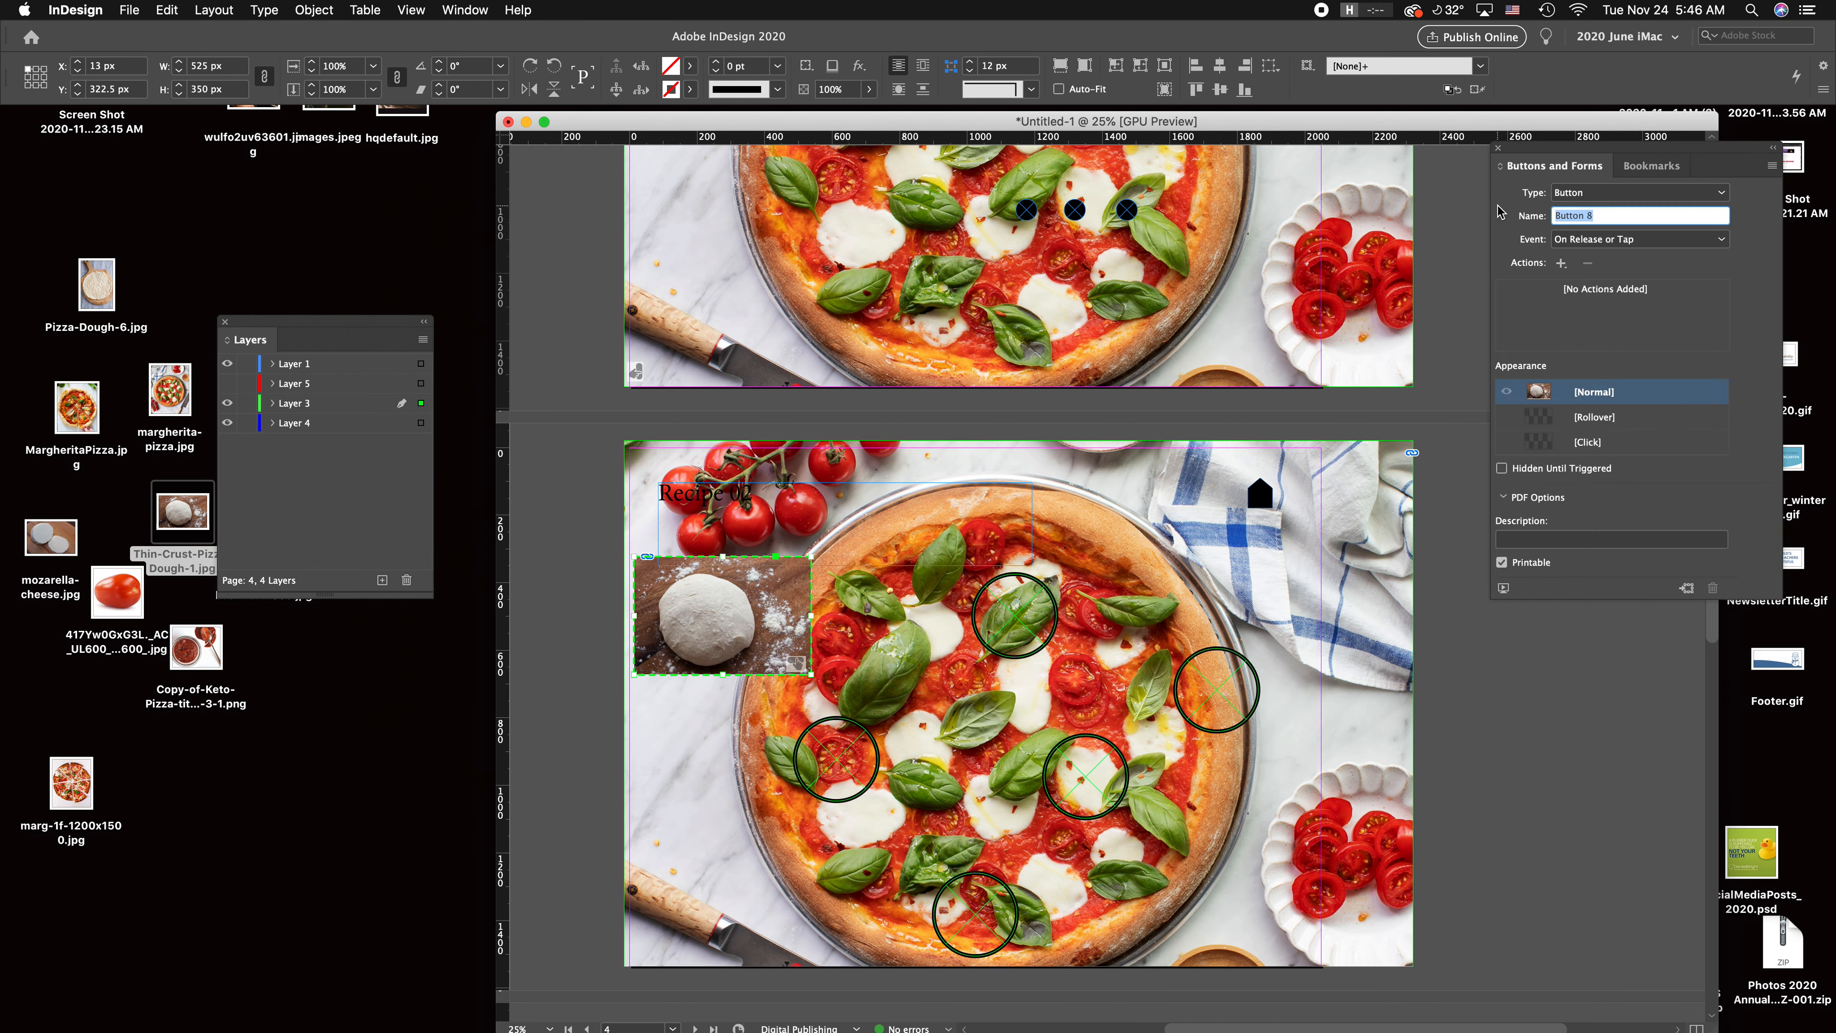
{"action": "type", "text": "Hot Spot 01 Image"}
{"action": "left_click", "coordinate": [1659, 816]}
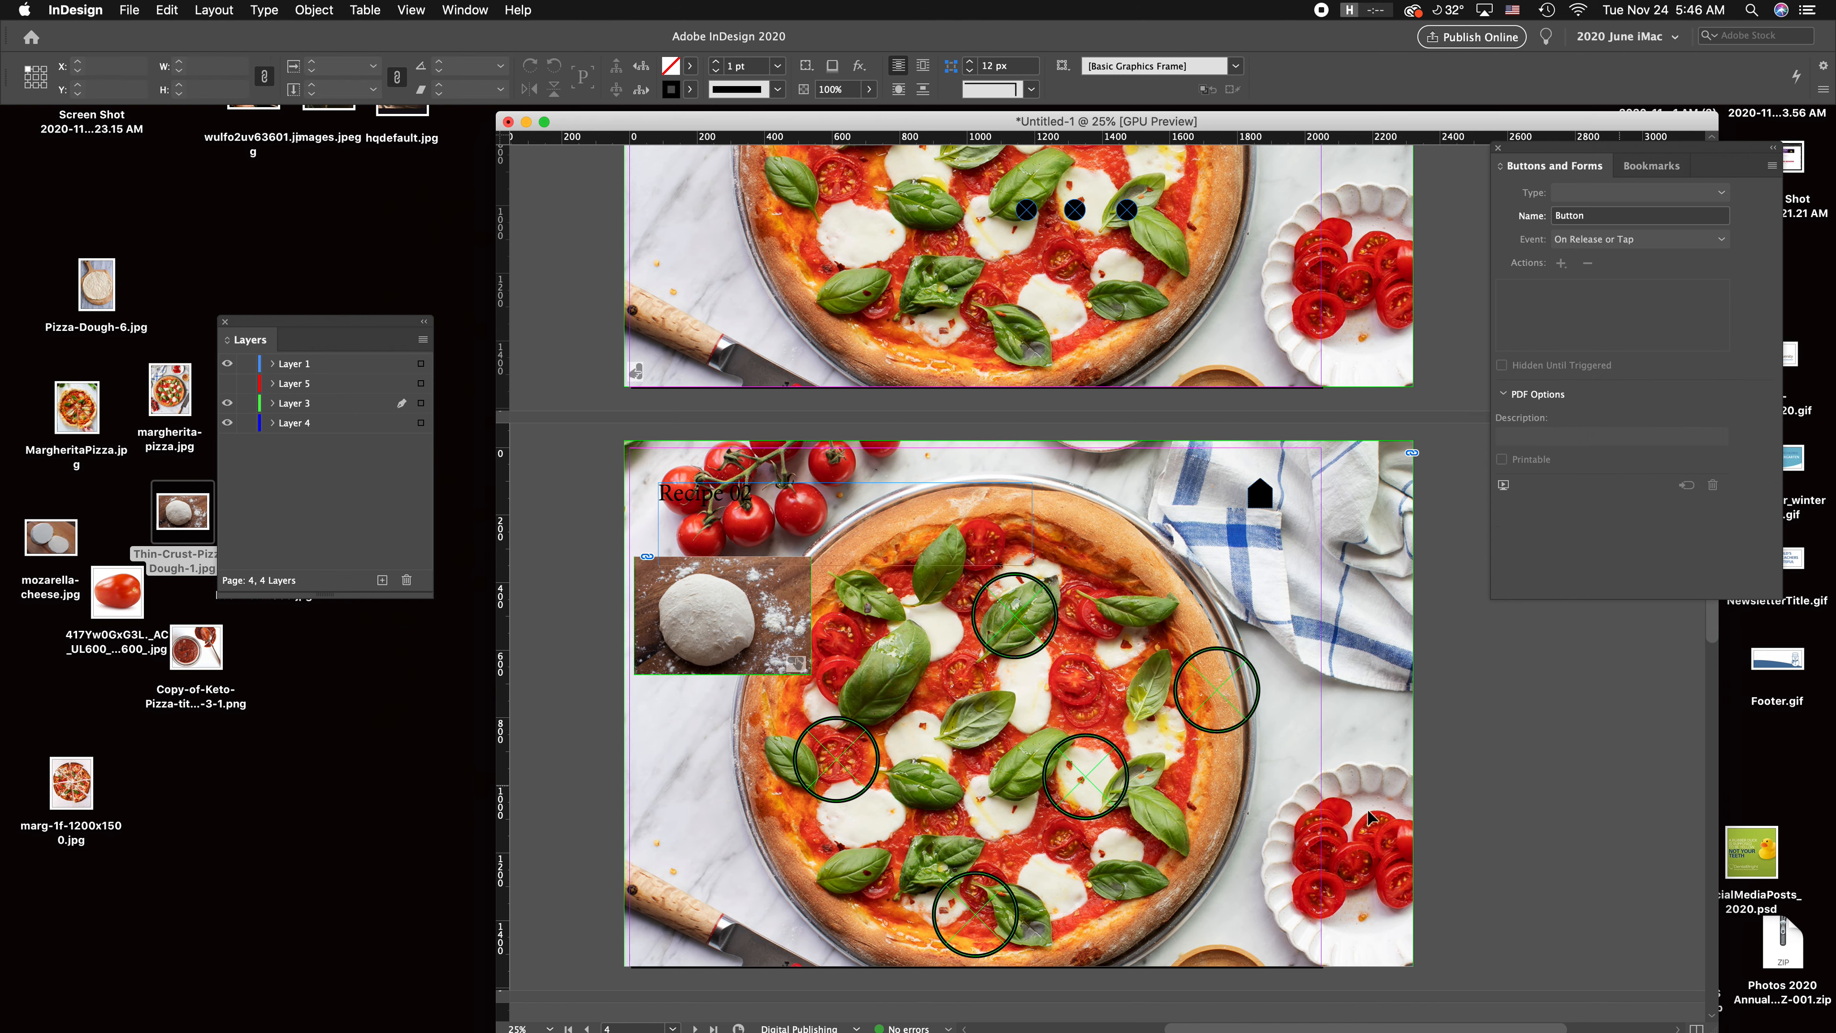
Step: Convert the circle on the pizza's right crust to a button named "Hot Spot 01 Button"
{"action": "left_click", "coordinate": [1214, 654]}
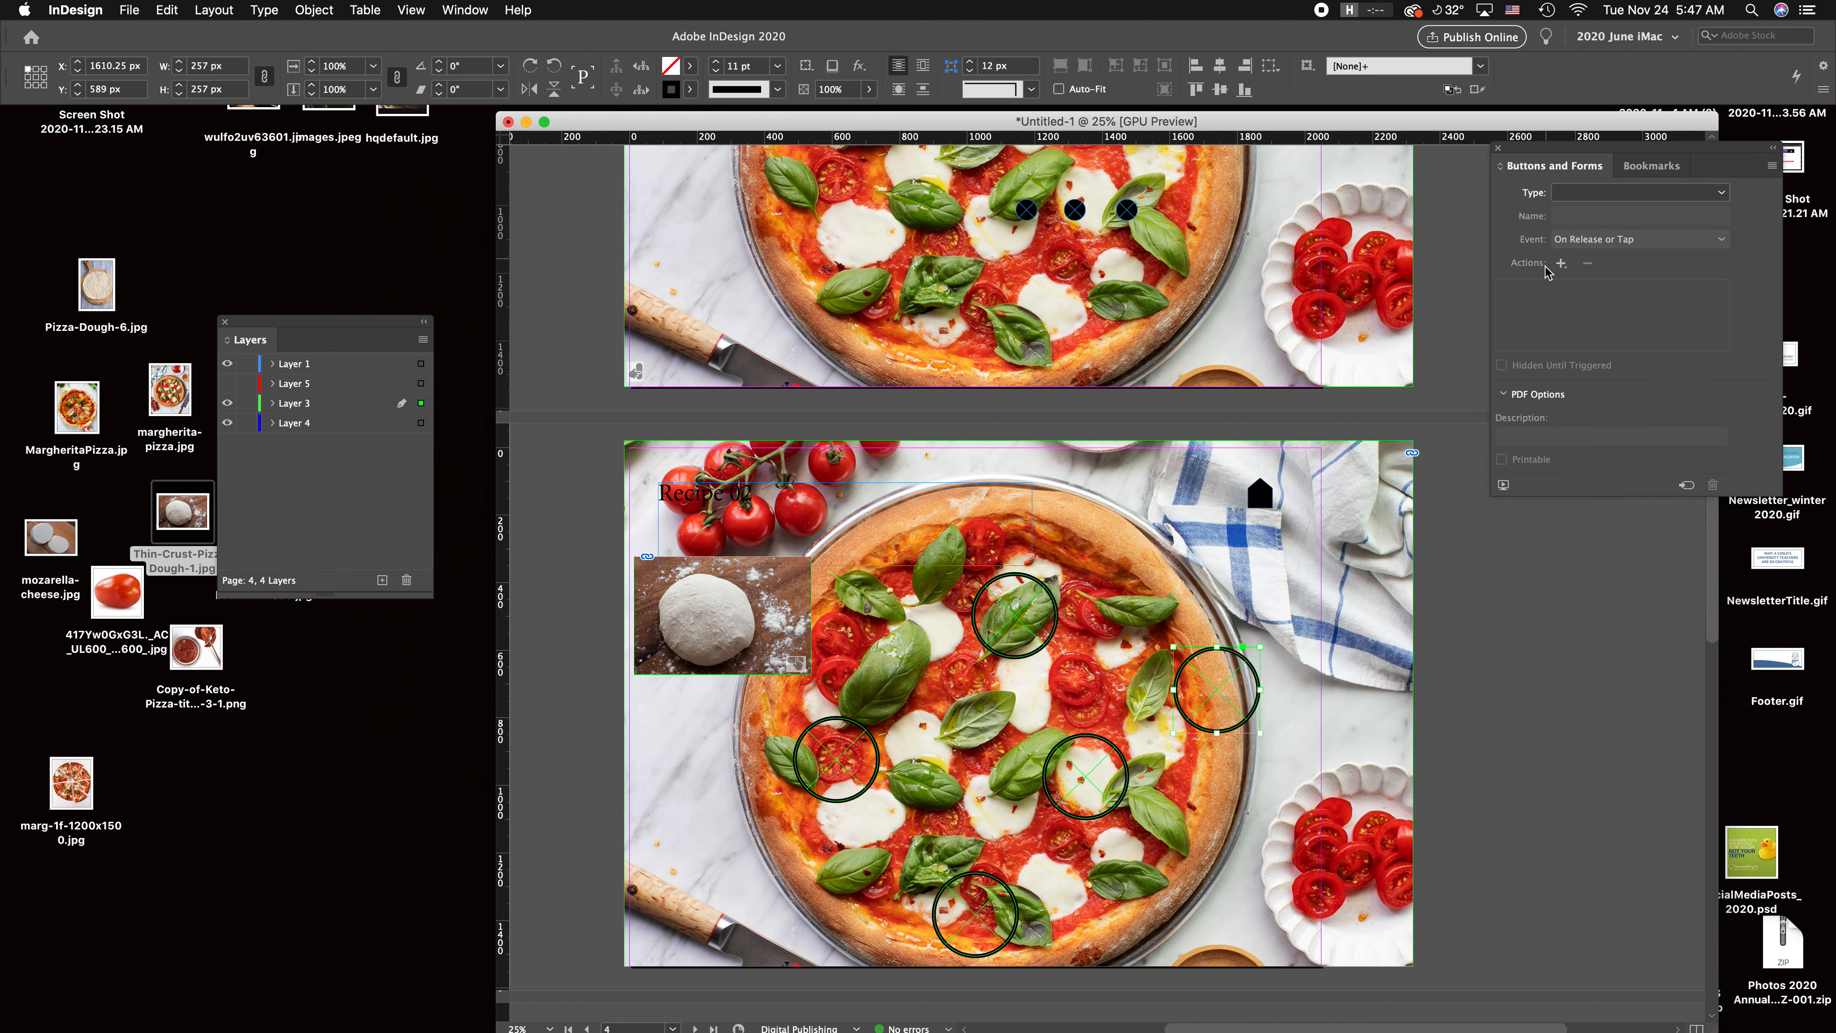
{"action": "right_click", "coordinate": [1229, 650]}
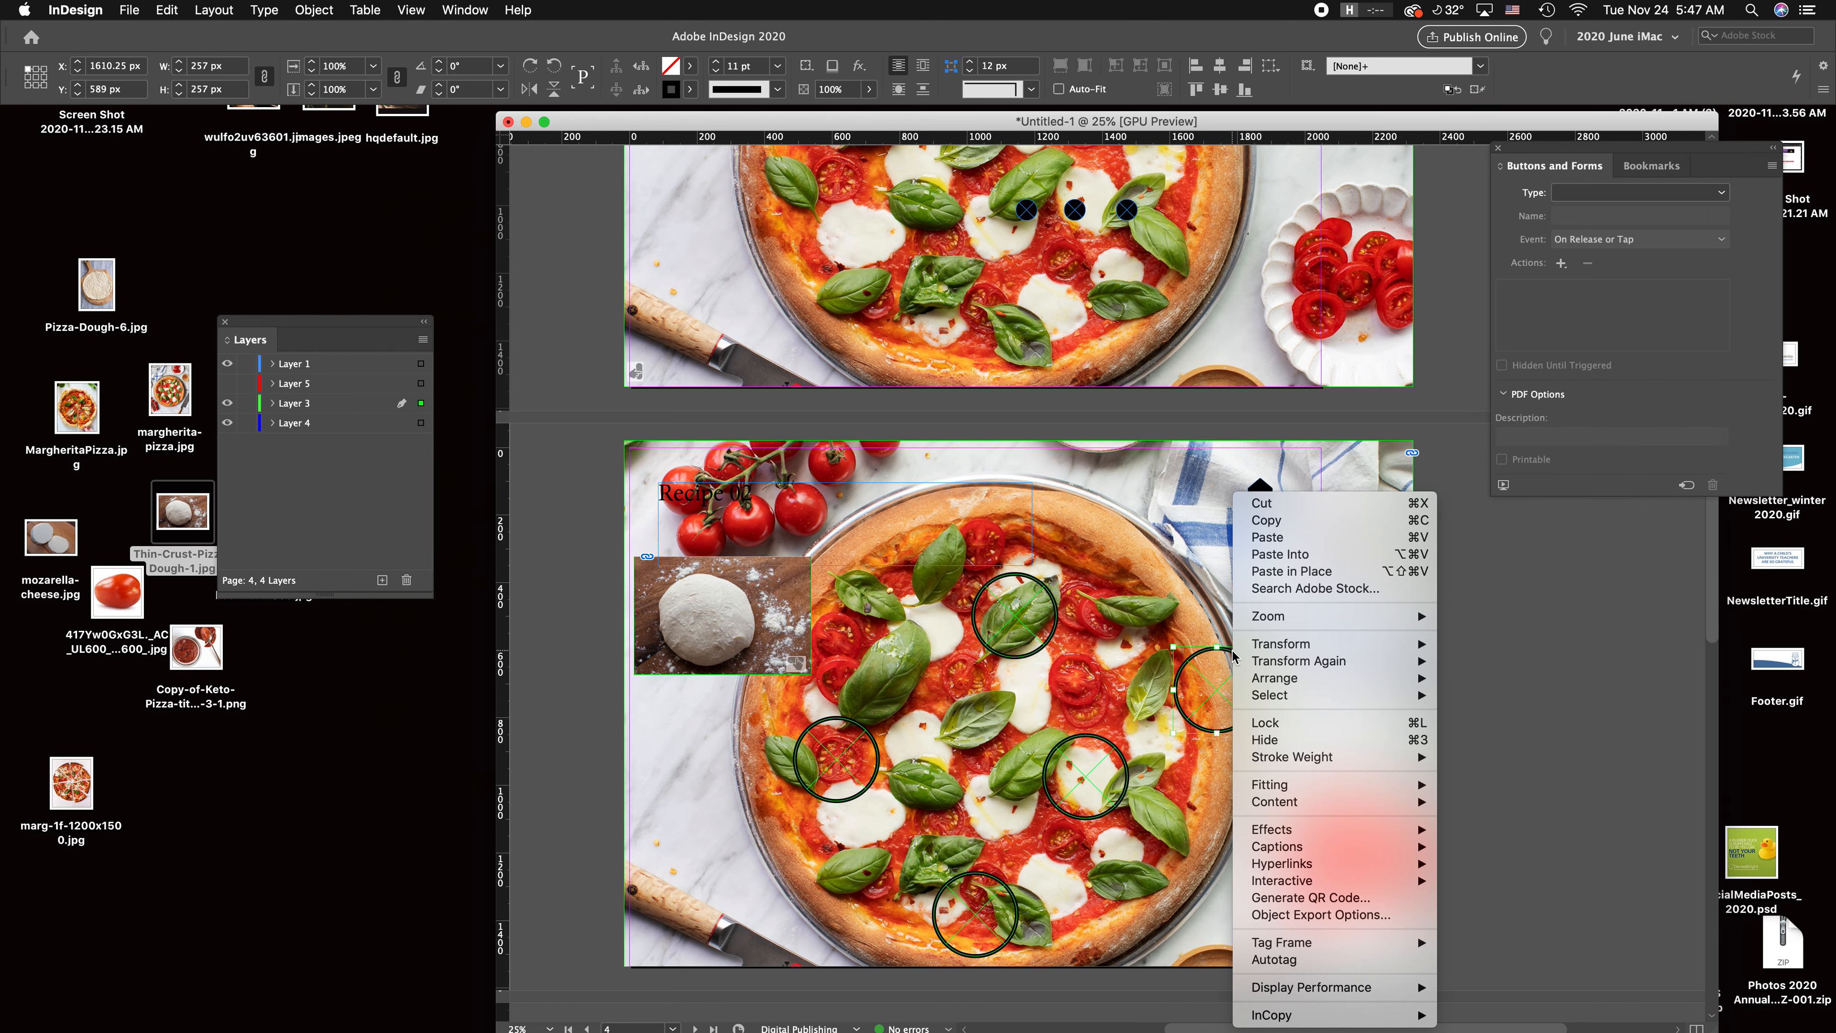
{"action": "mouse_move", "coordinate": [1313, 888]}
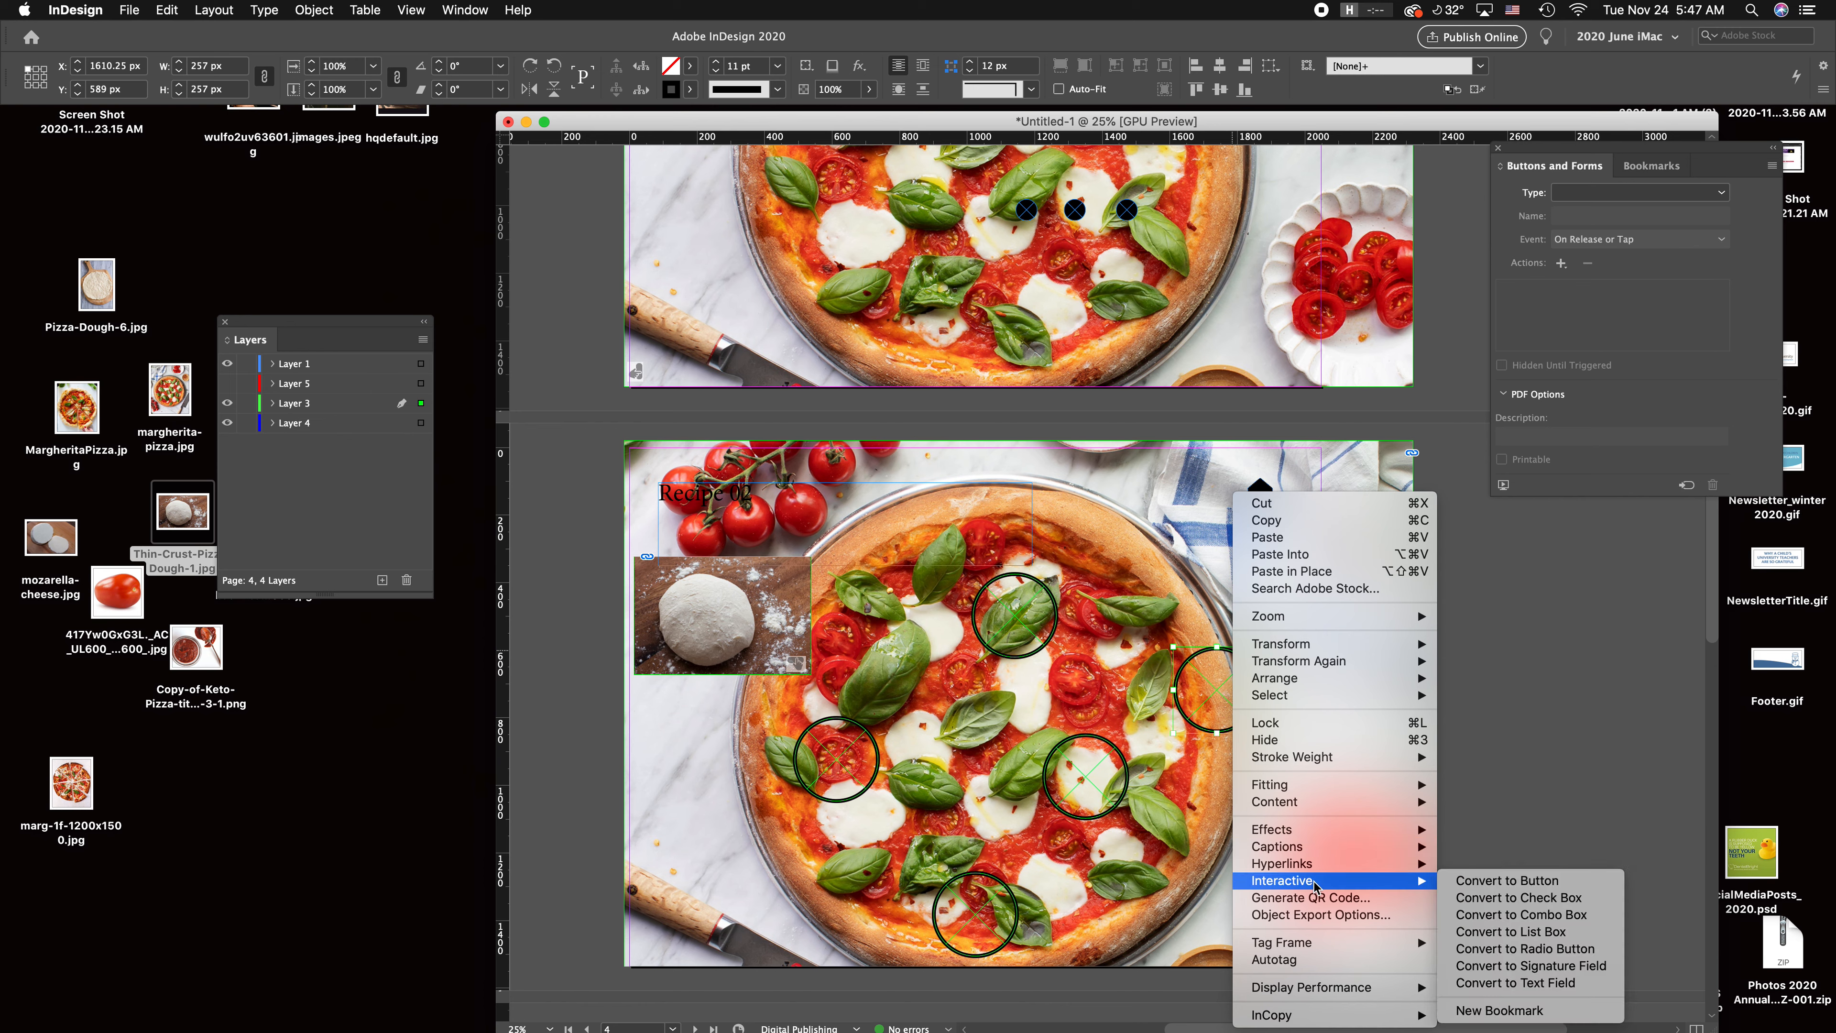
{"action": "left_click", "coordinate": [1503, 890]}
{"action": "left_click", "coordinate": [1597, 214]}
{"action": "type", "text": "Hot Spot 01 Button"}
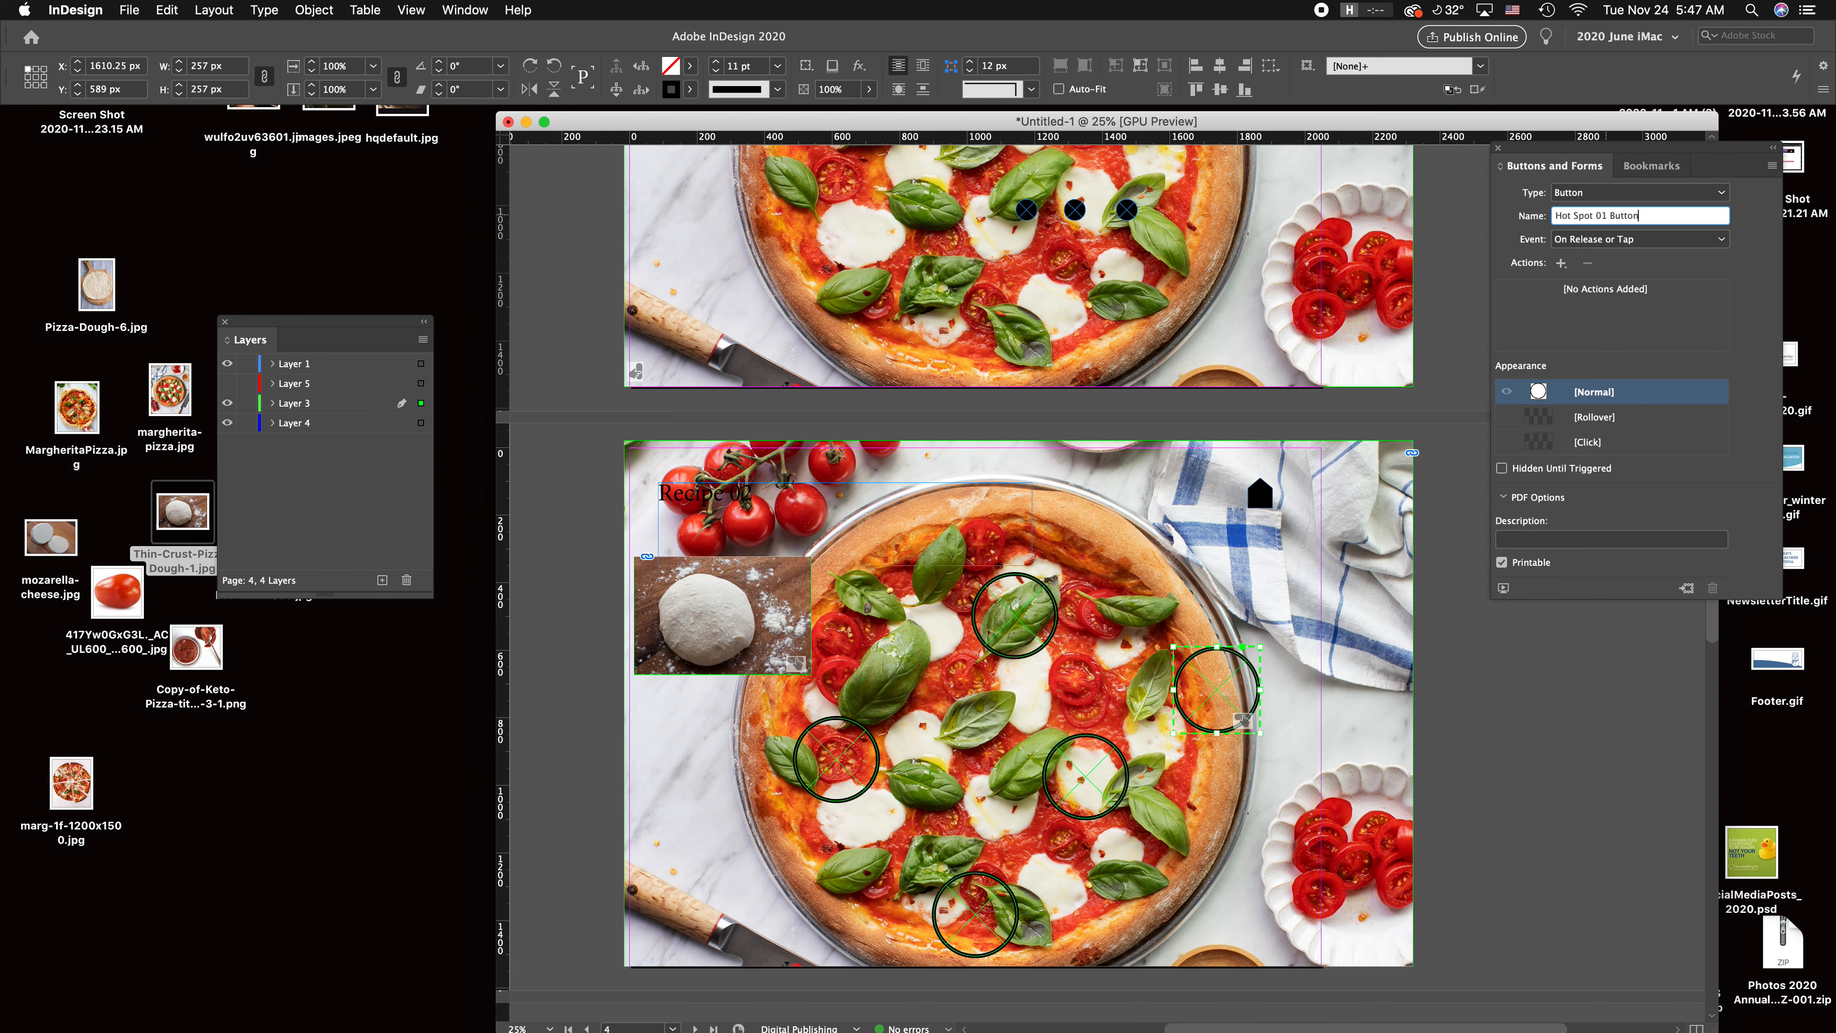
{"action": "left_click", "coordinate": [1552, 669]}
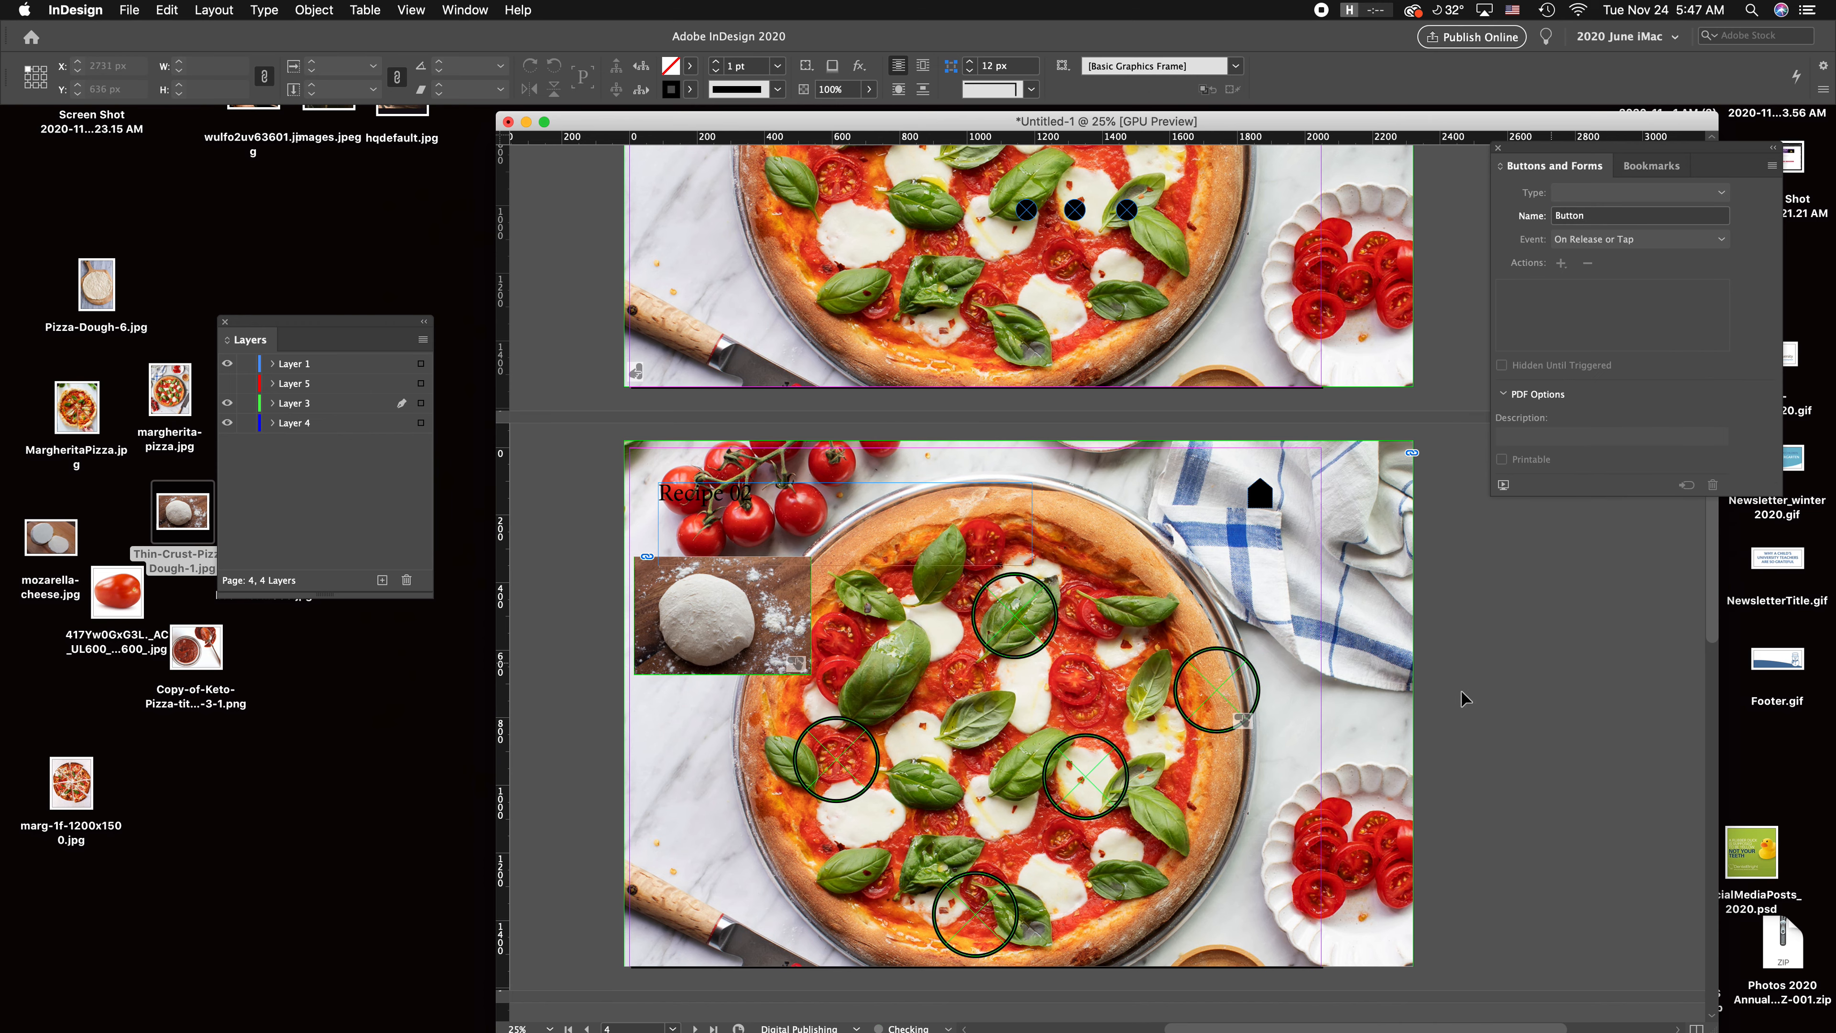
Step: Shift the dough image slightly up and left to X 0 px, Y 315 px
{"action": "left_click", "coordinate": [676, 622]}
{"action": "left_click_drag", "start_coordinate": [672, 615], "coordinate": [667, 614]}
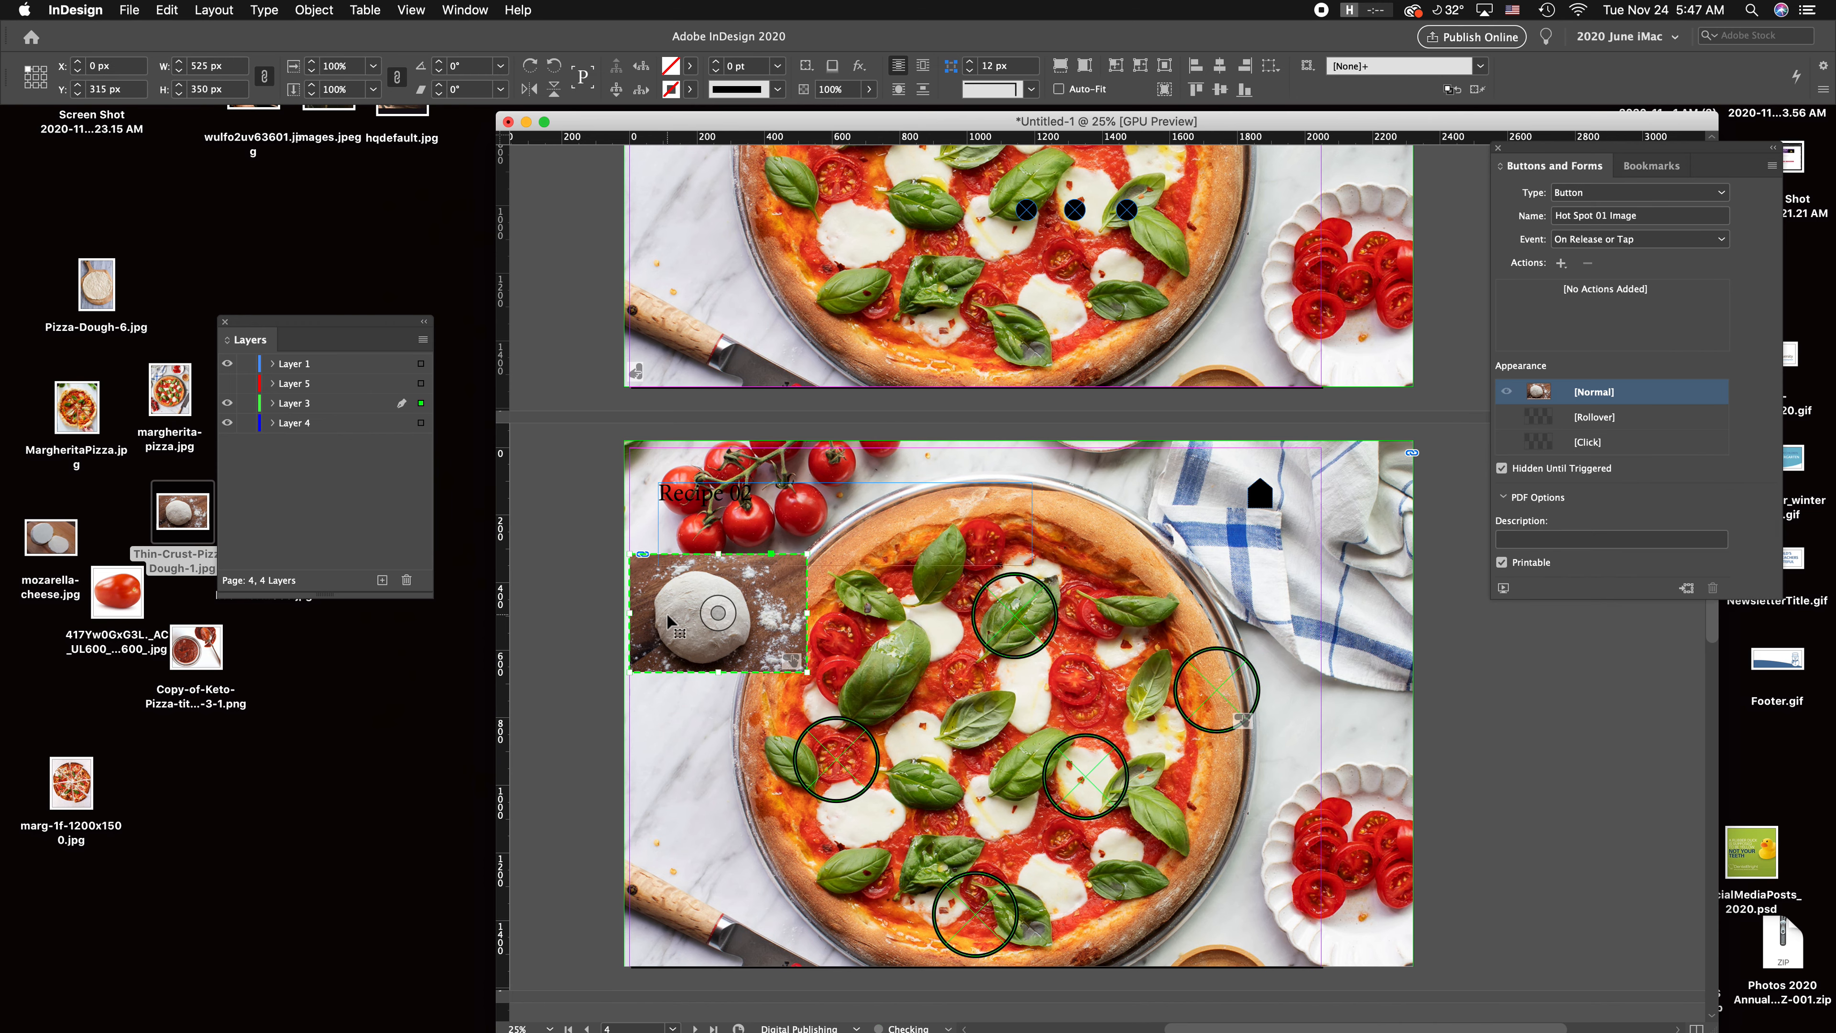
Step: Give the right crust circle a Show/Hide Buttons and Forms action that hides Hot Spot 01 Button and shows Hot Spot 01 Image
{"action": "left_click", "coordinate": [1228, 652]}
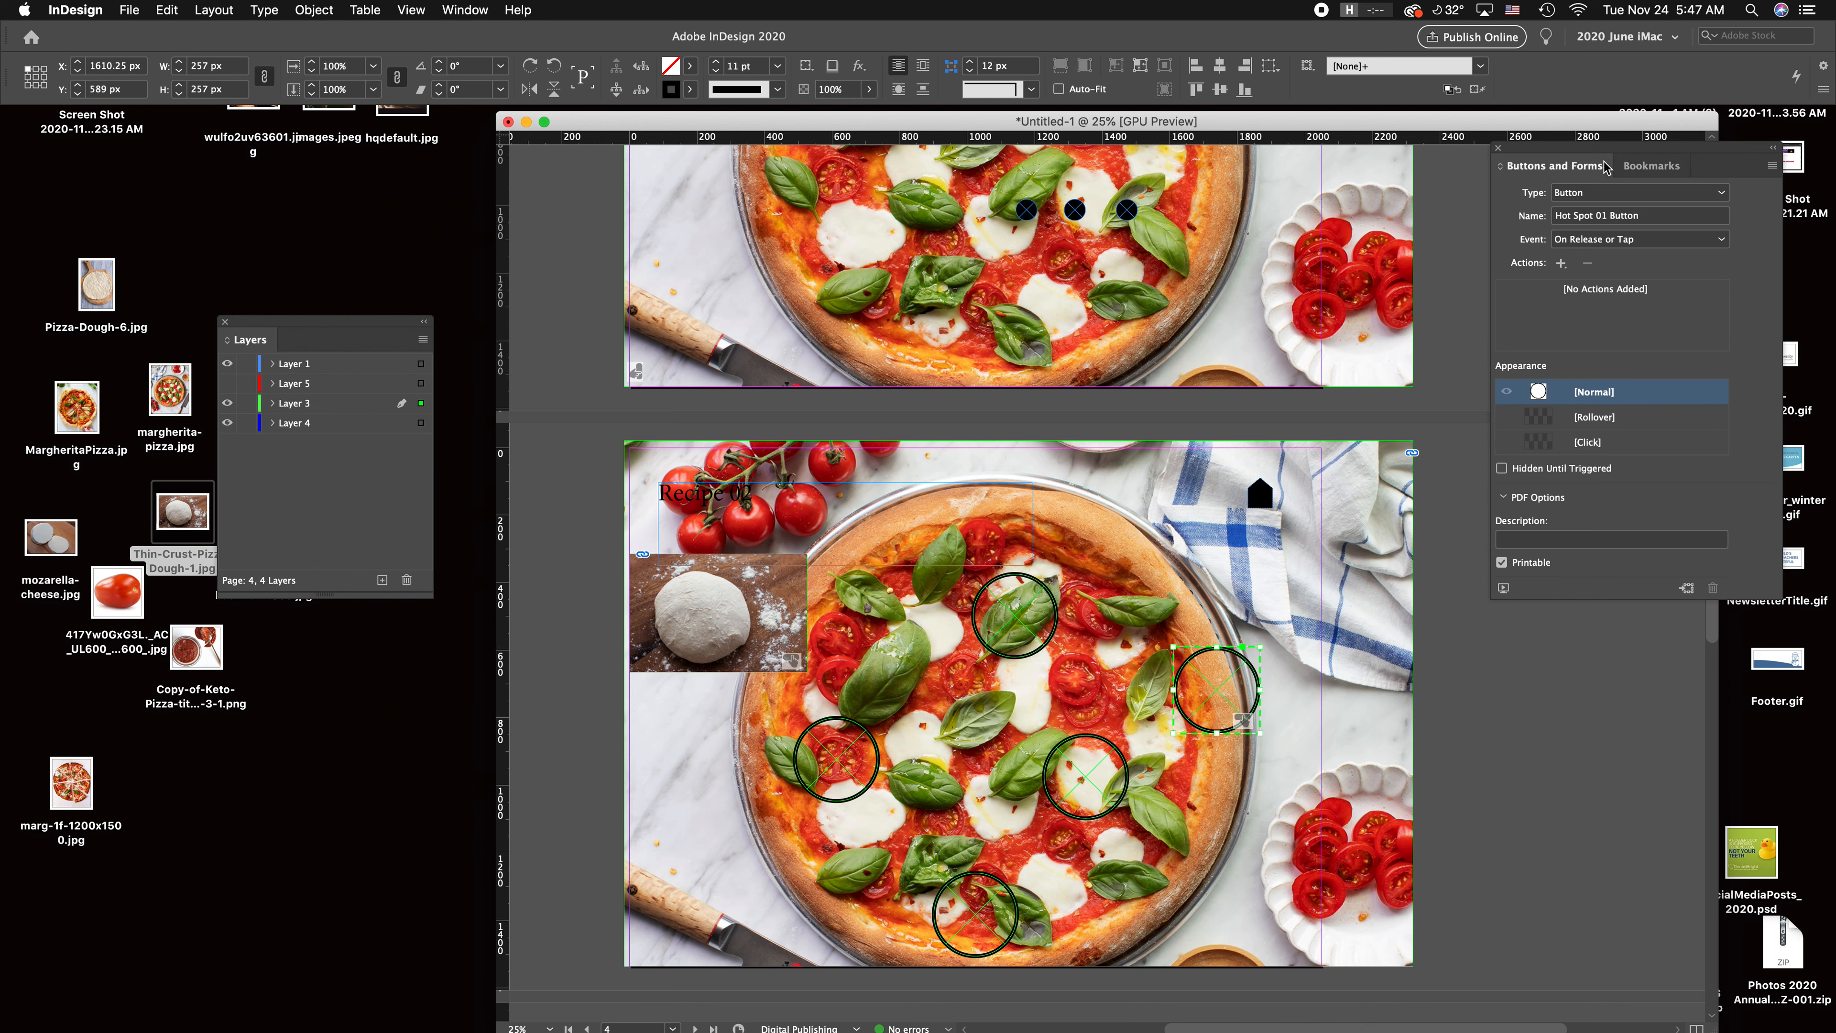
{"action": "left_click", "coordinate": [1563, 263]}
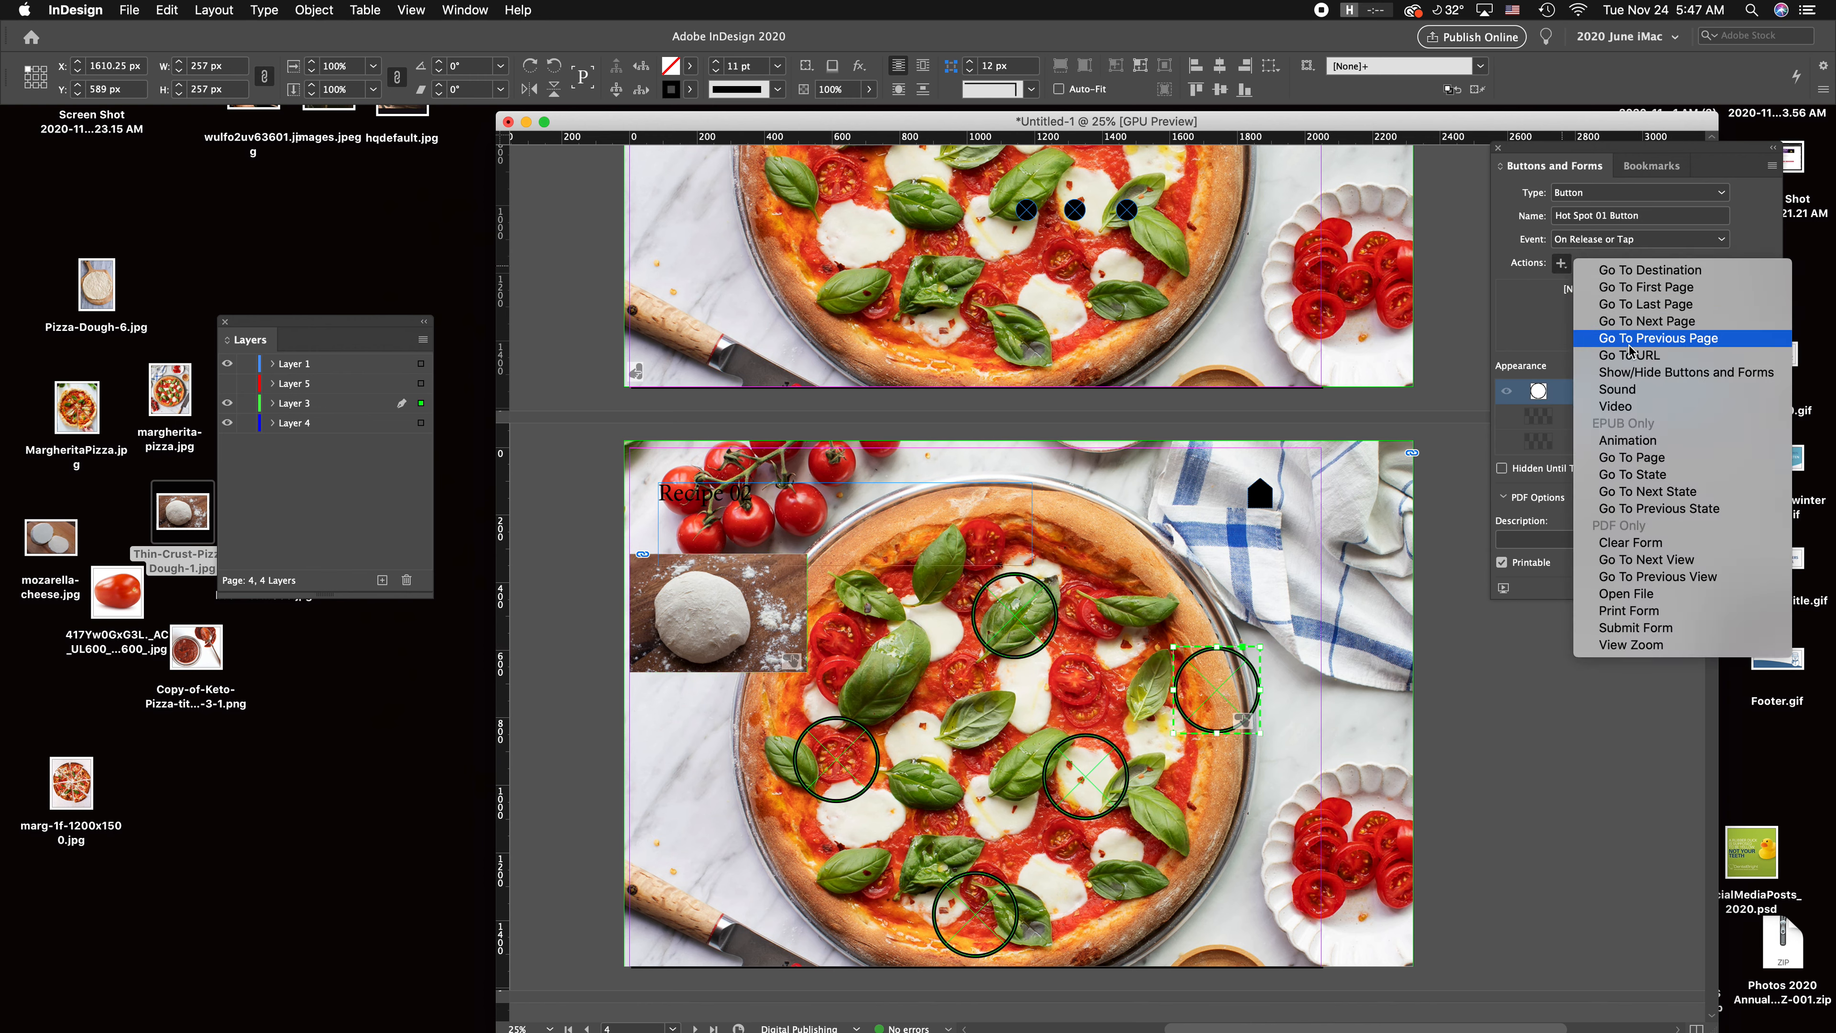
{"action": "left_click", "coordinate": [1666, 372]}
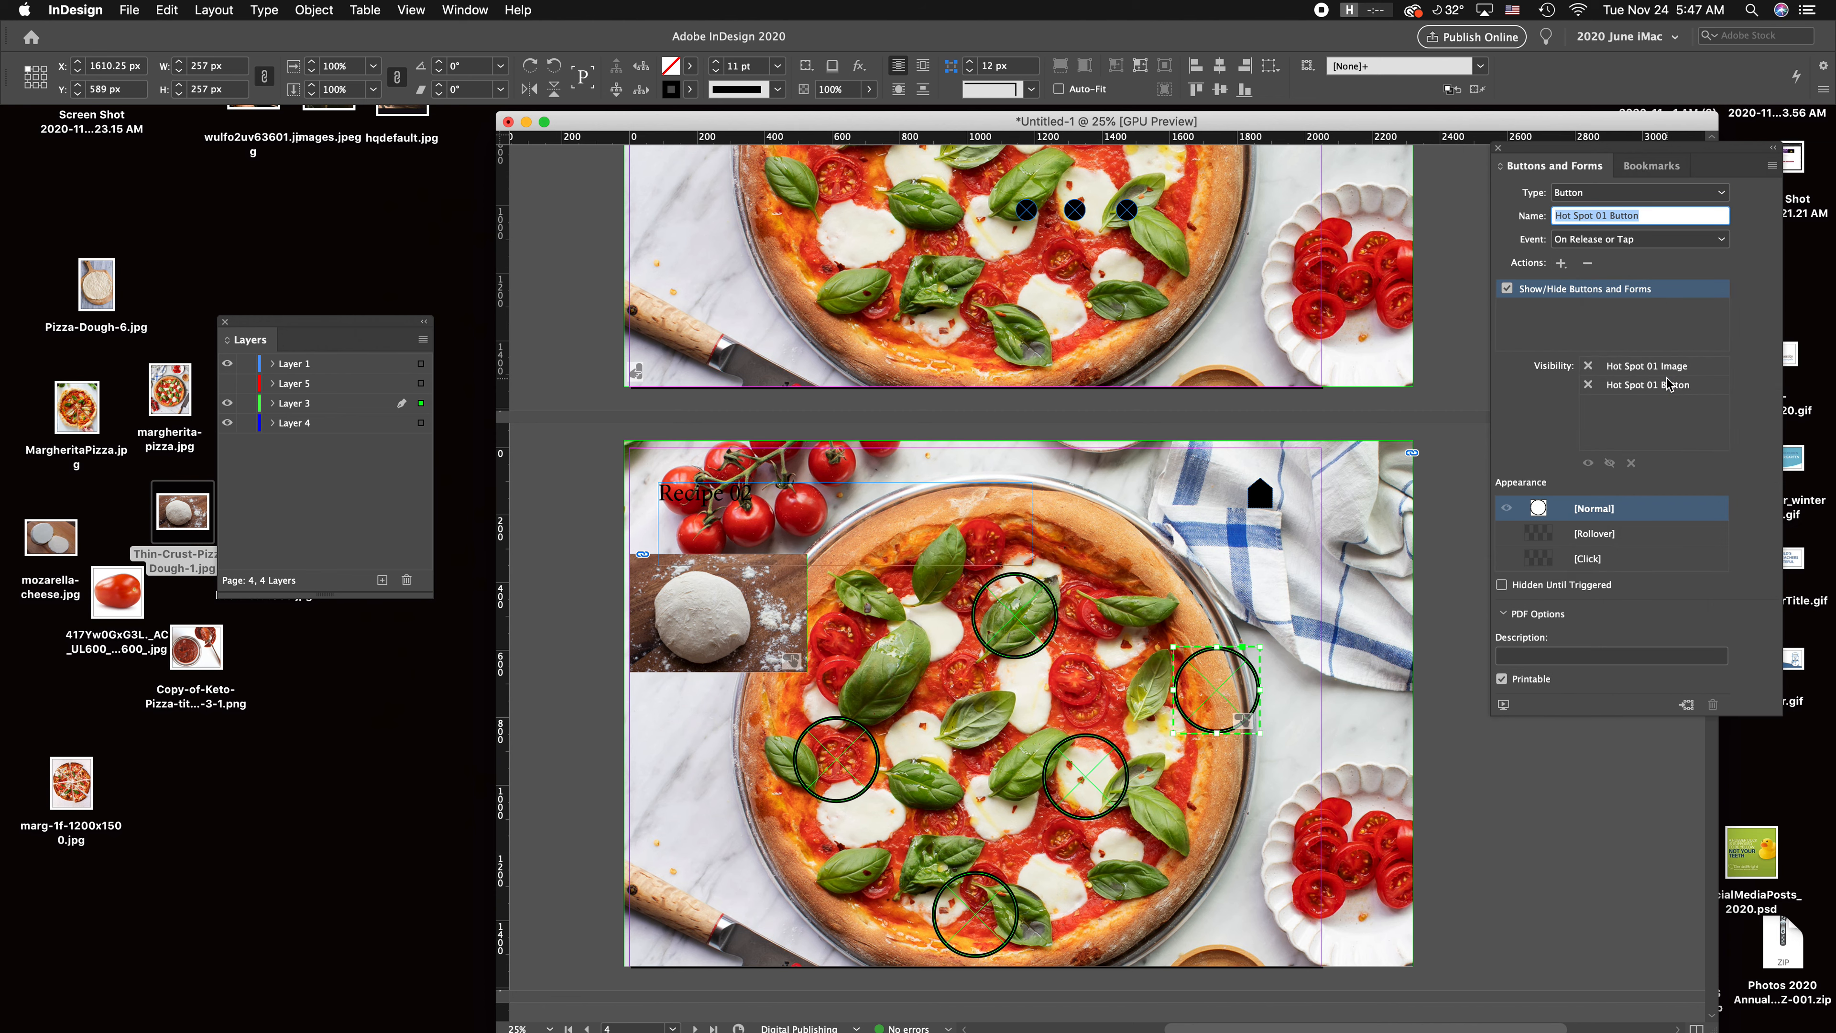
{"action": "left_click", "coordinate": [1589, 387]}
{"action": "left_click", "coordinate": [1590, 387]}
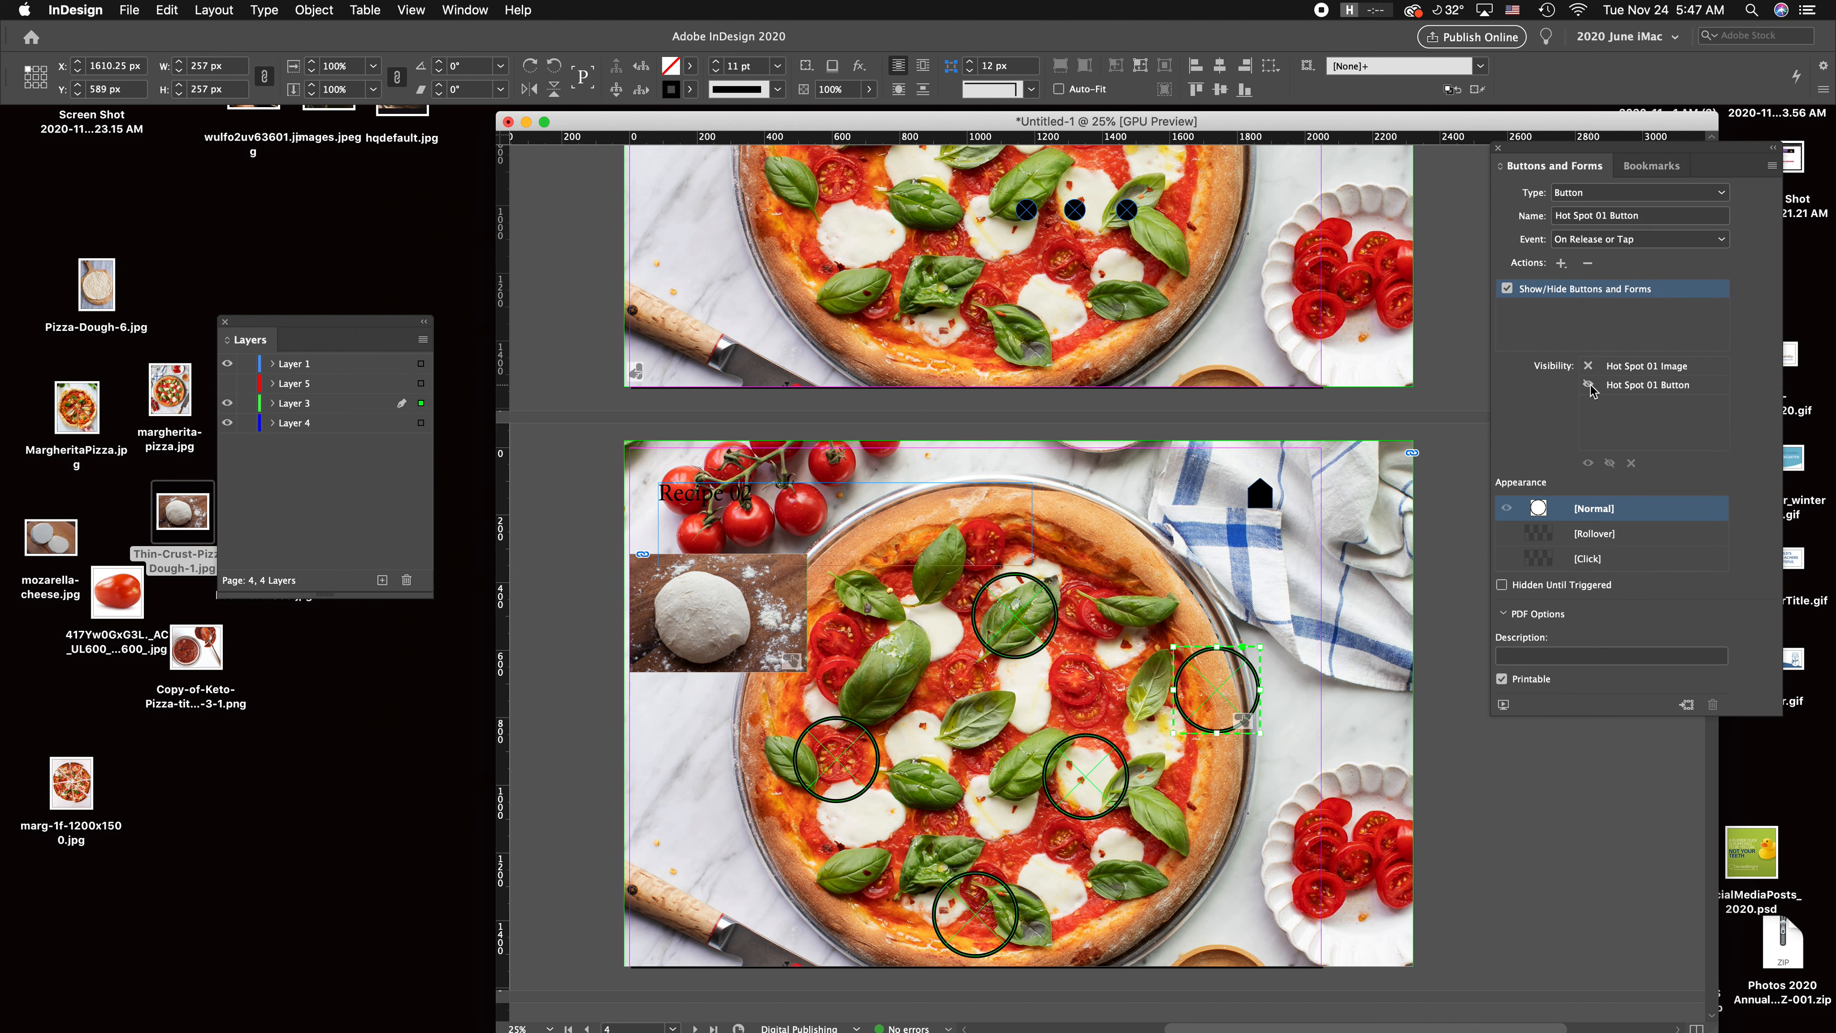
{"action": "left_click", "coordinate": [1589, 368]}
Step: Give the dough image a Show/Hide Buttons and Forms action that hides Hot Spot 01 Image
{"action": "left_click", "coordinate": [682, 595]}
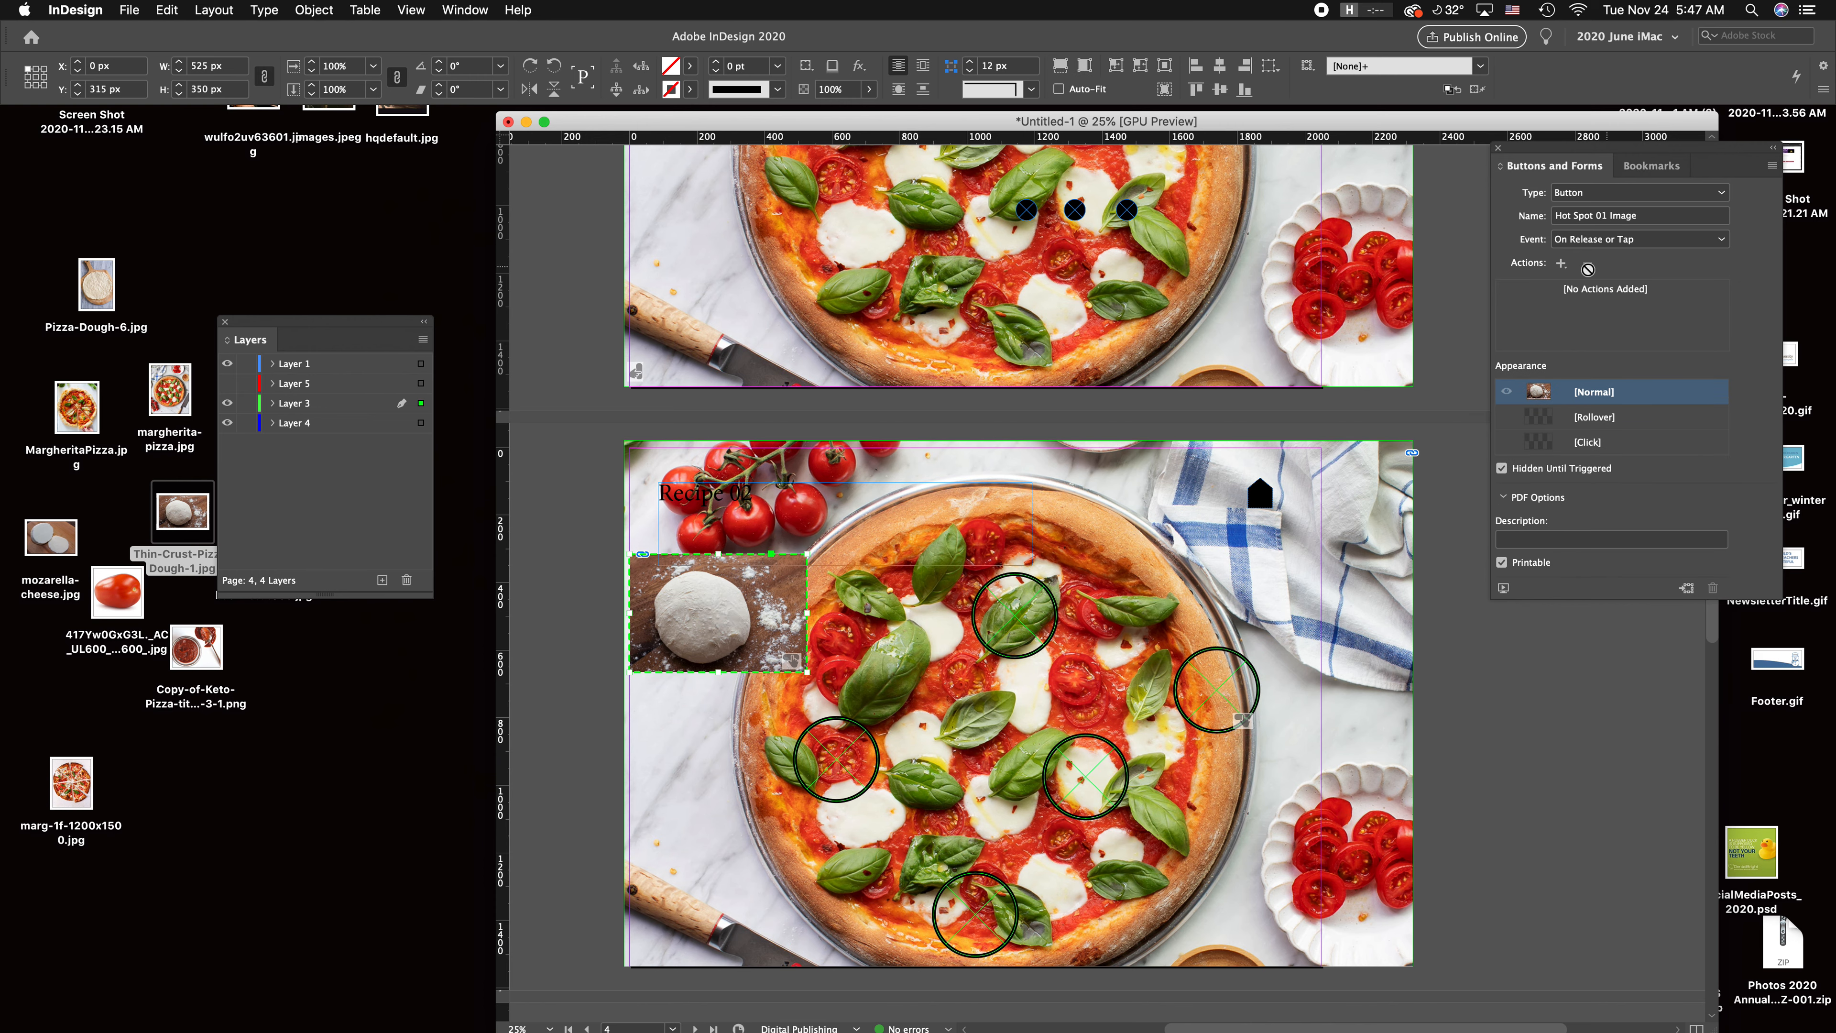
{"action": "left_click", "coordinate": [1561, 263]}
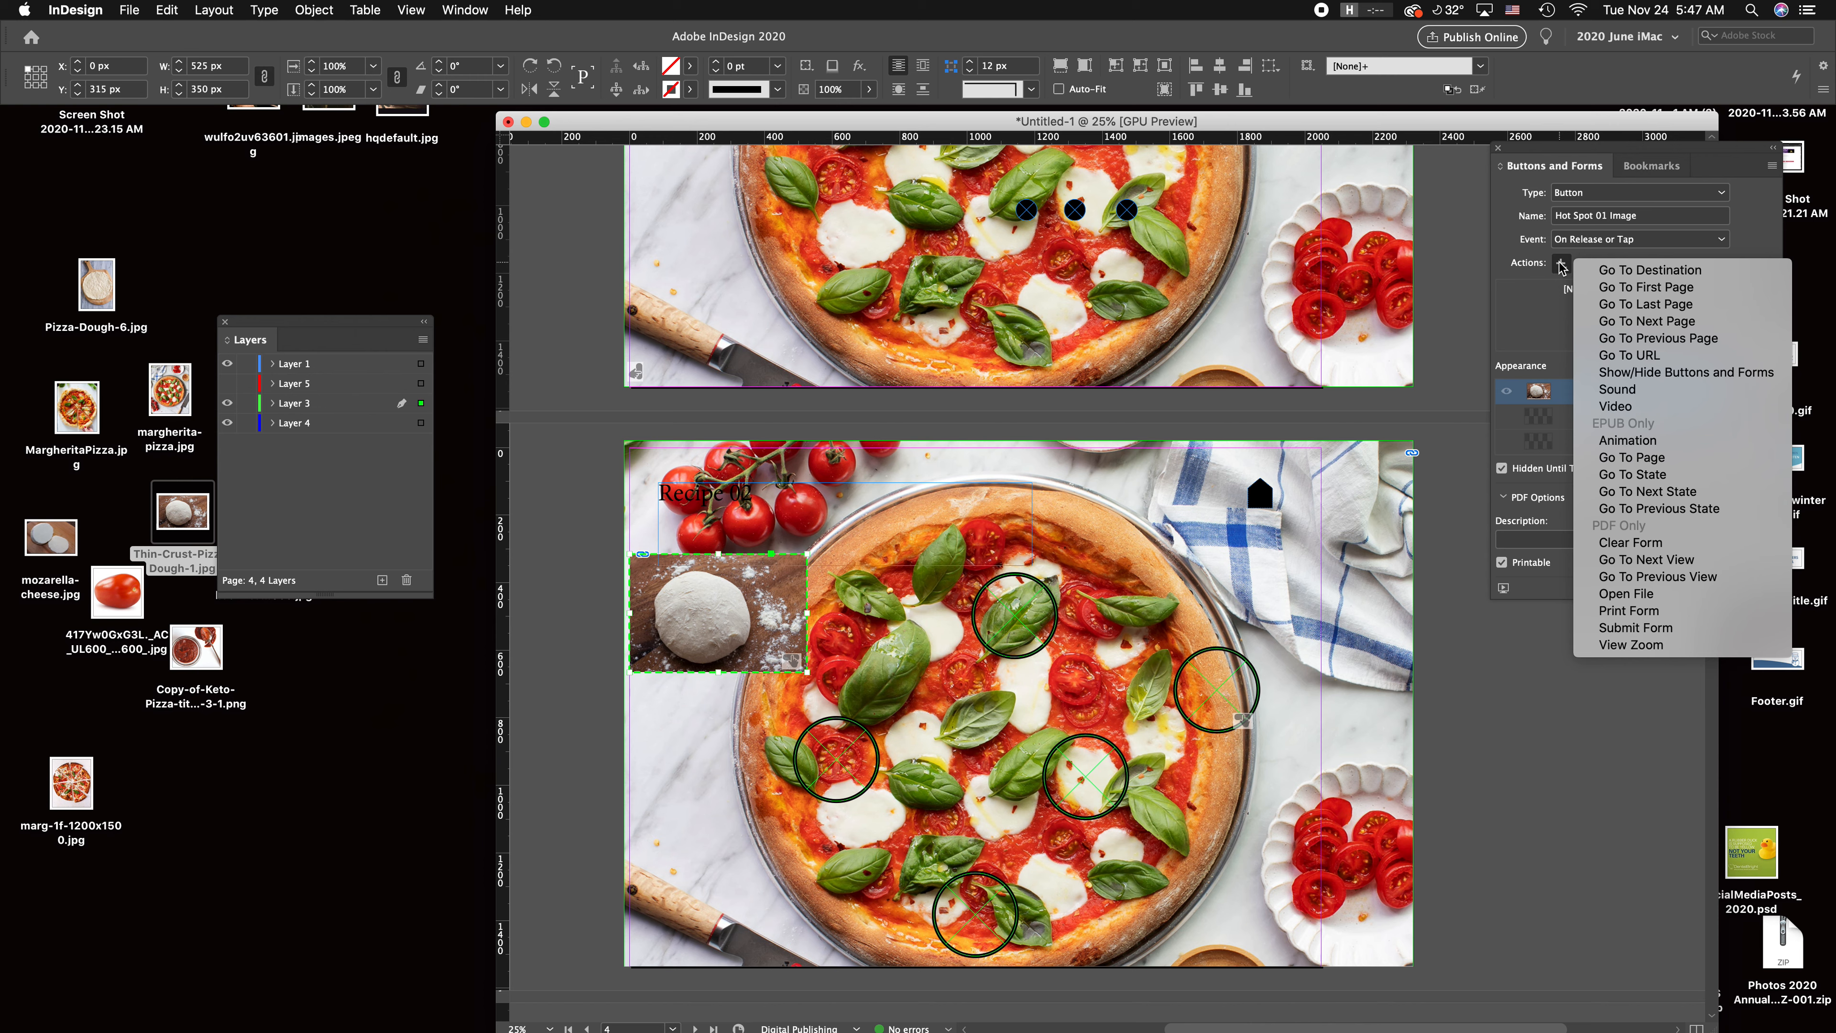
{"action": "left_click", "coordinate": [1626, 371]}
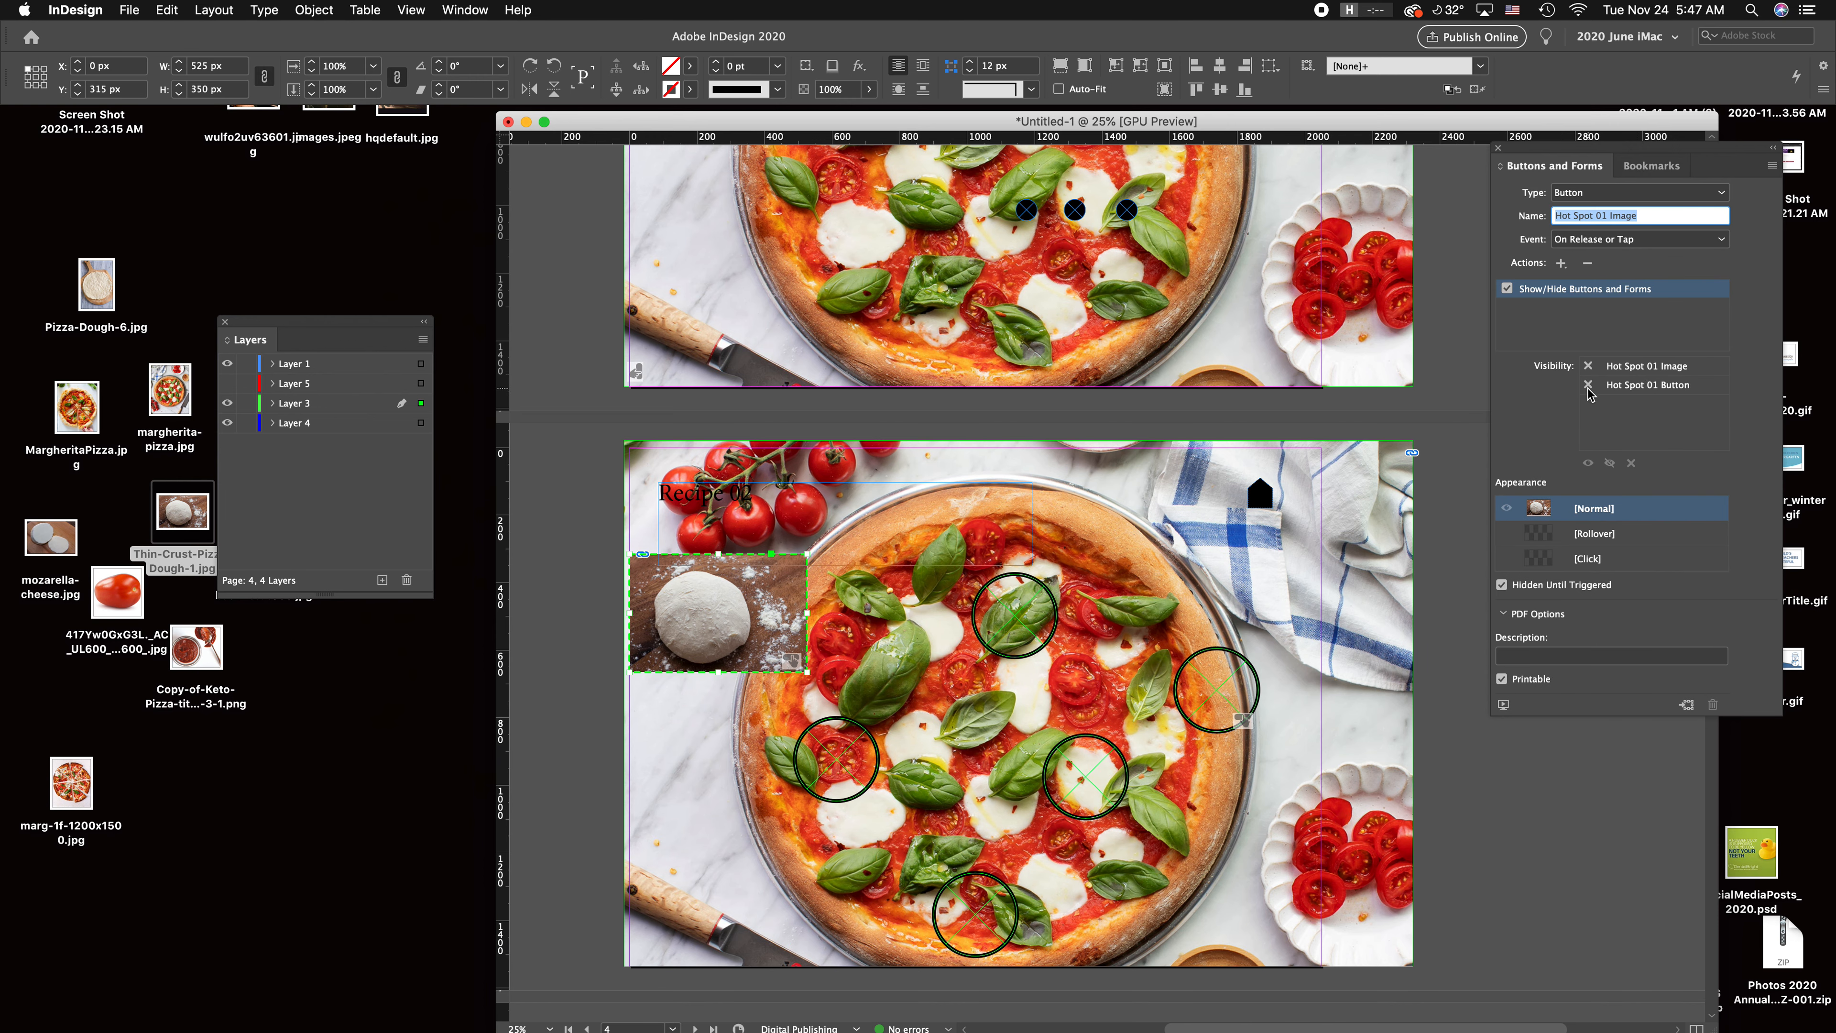
{"action": "left_click", "coordinate": [1589, 366]}
{"action": "left_click", "coordinate": [1589, 367]}
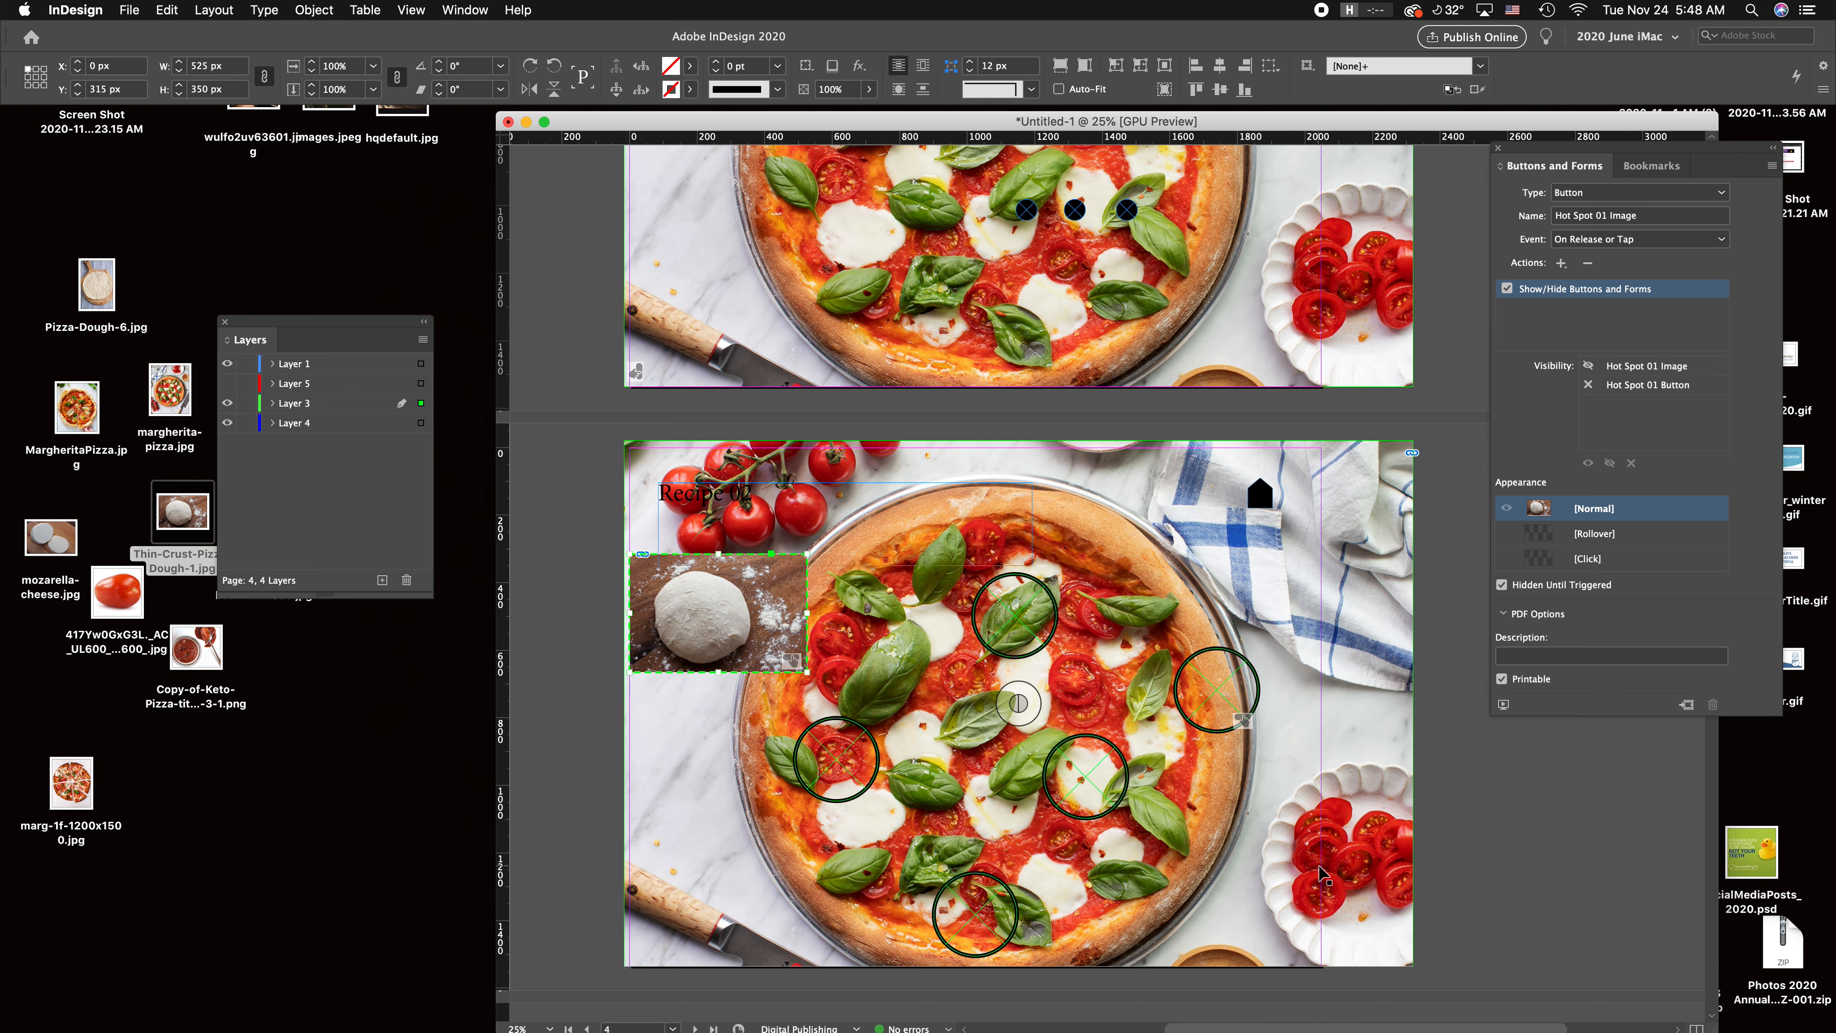
{"action": "left_click", "coordinate": [1532, 846]}
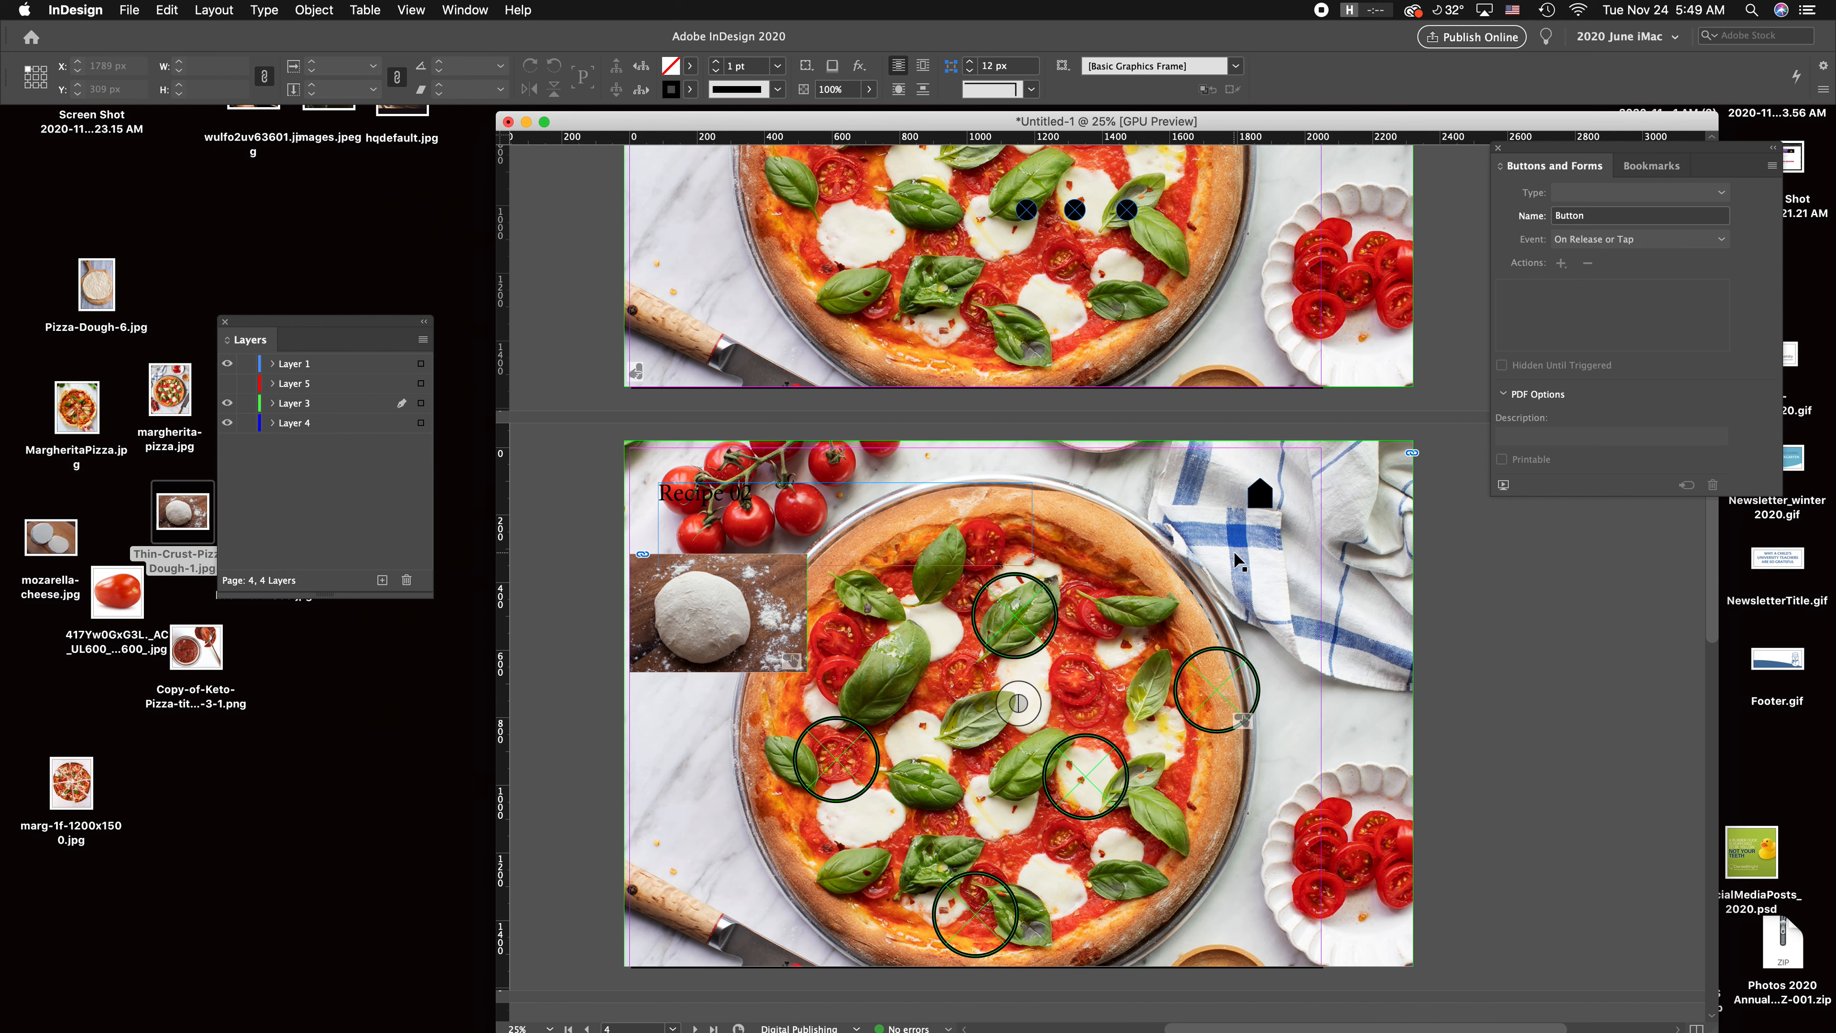
{"action": "left_click", "coordinate": [129, 9]}
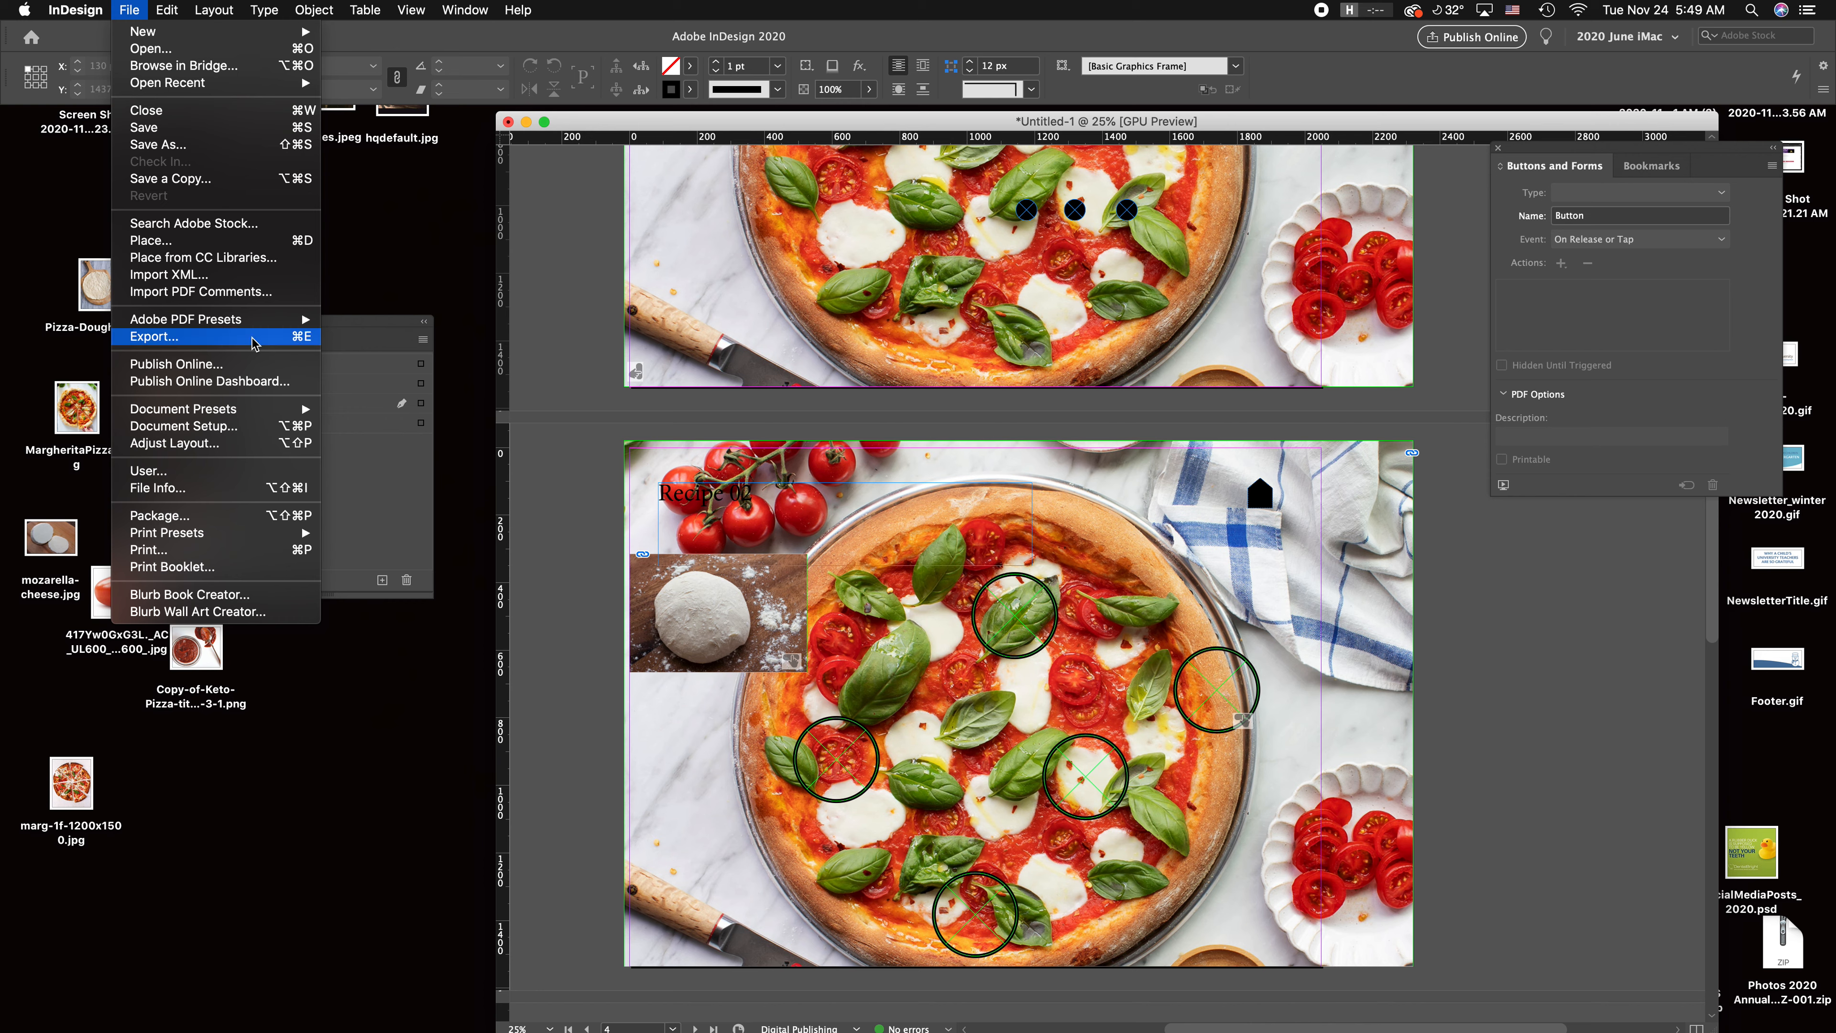
{"action": "left_click", "coordinate": [268, 338]}
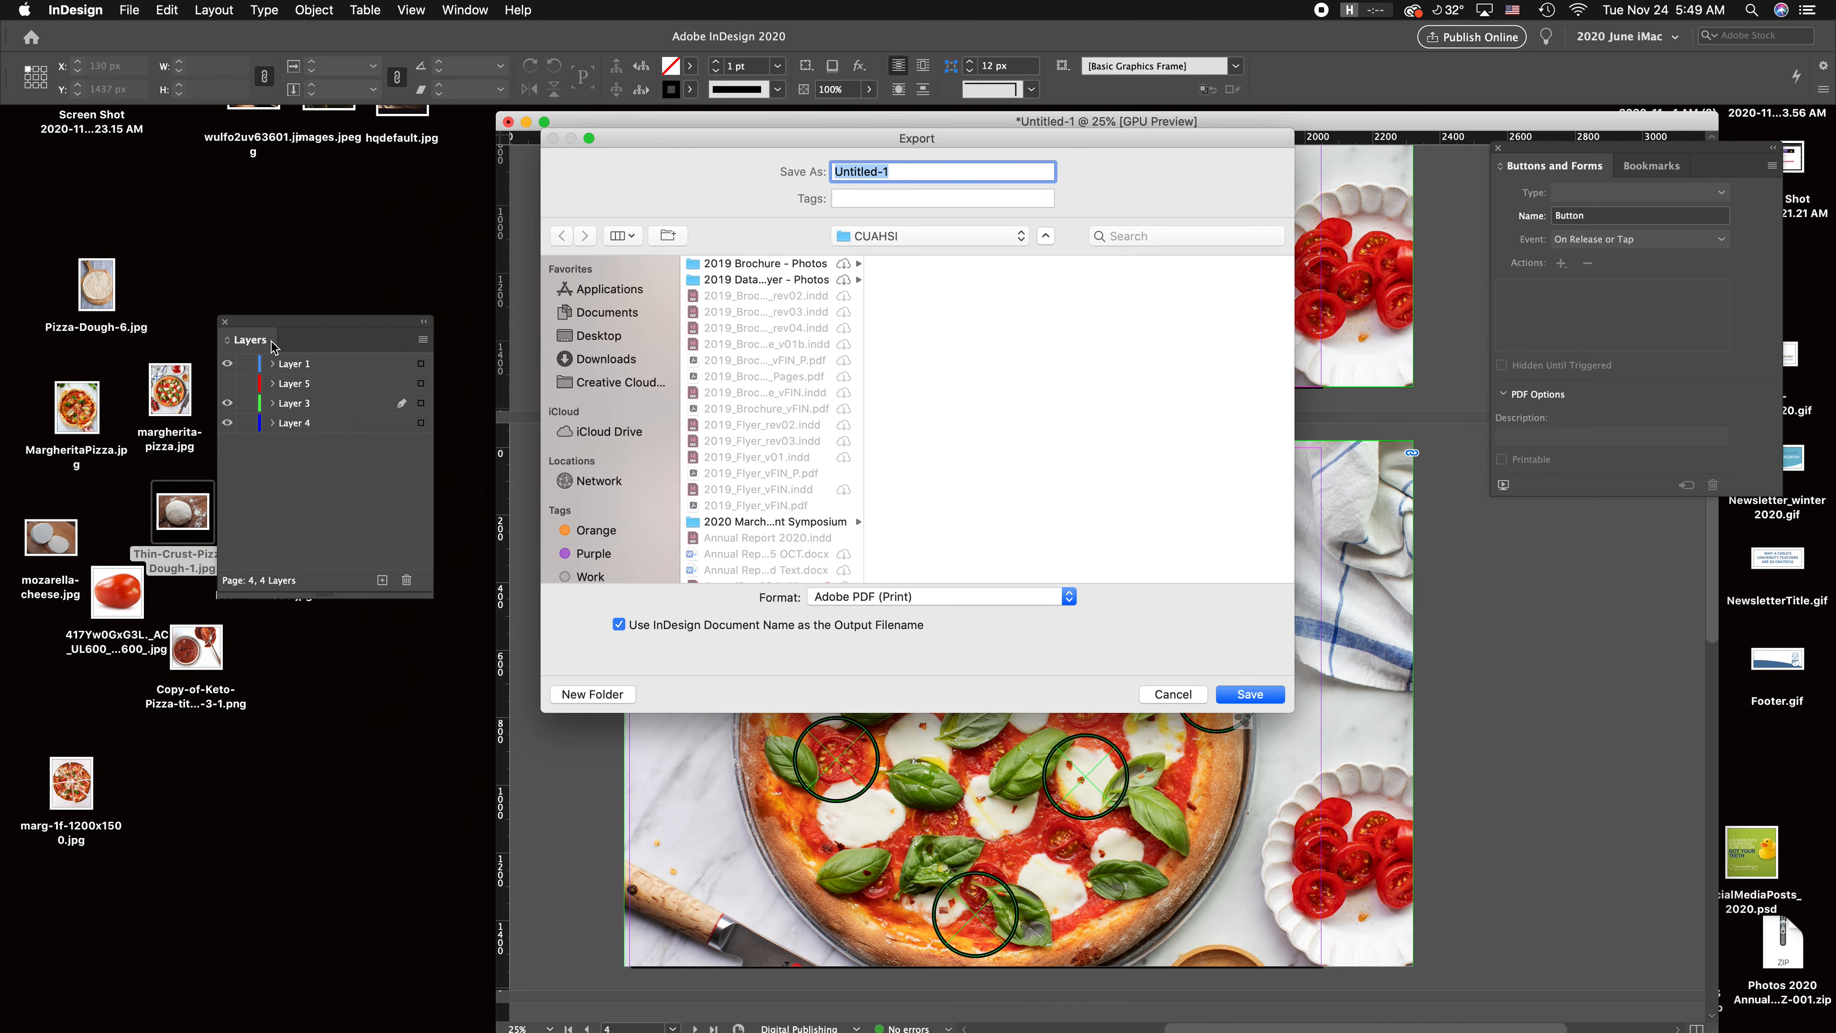
{"action": "left_click", "coordinate": [912, 597]}
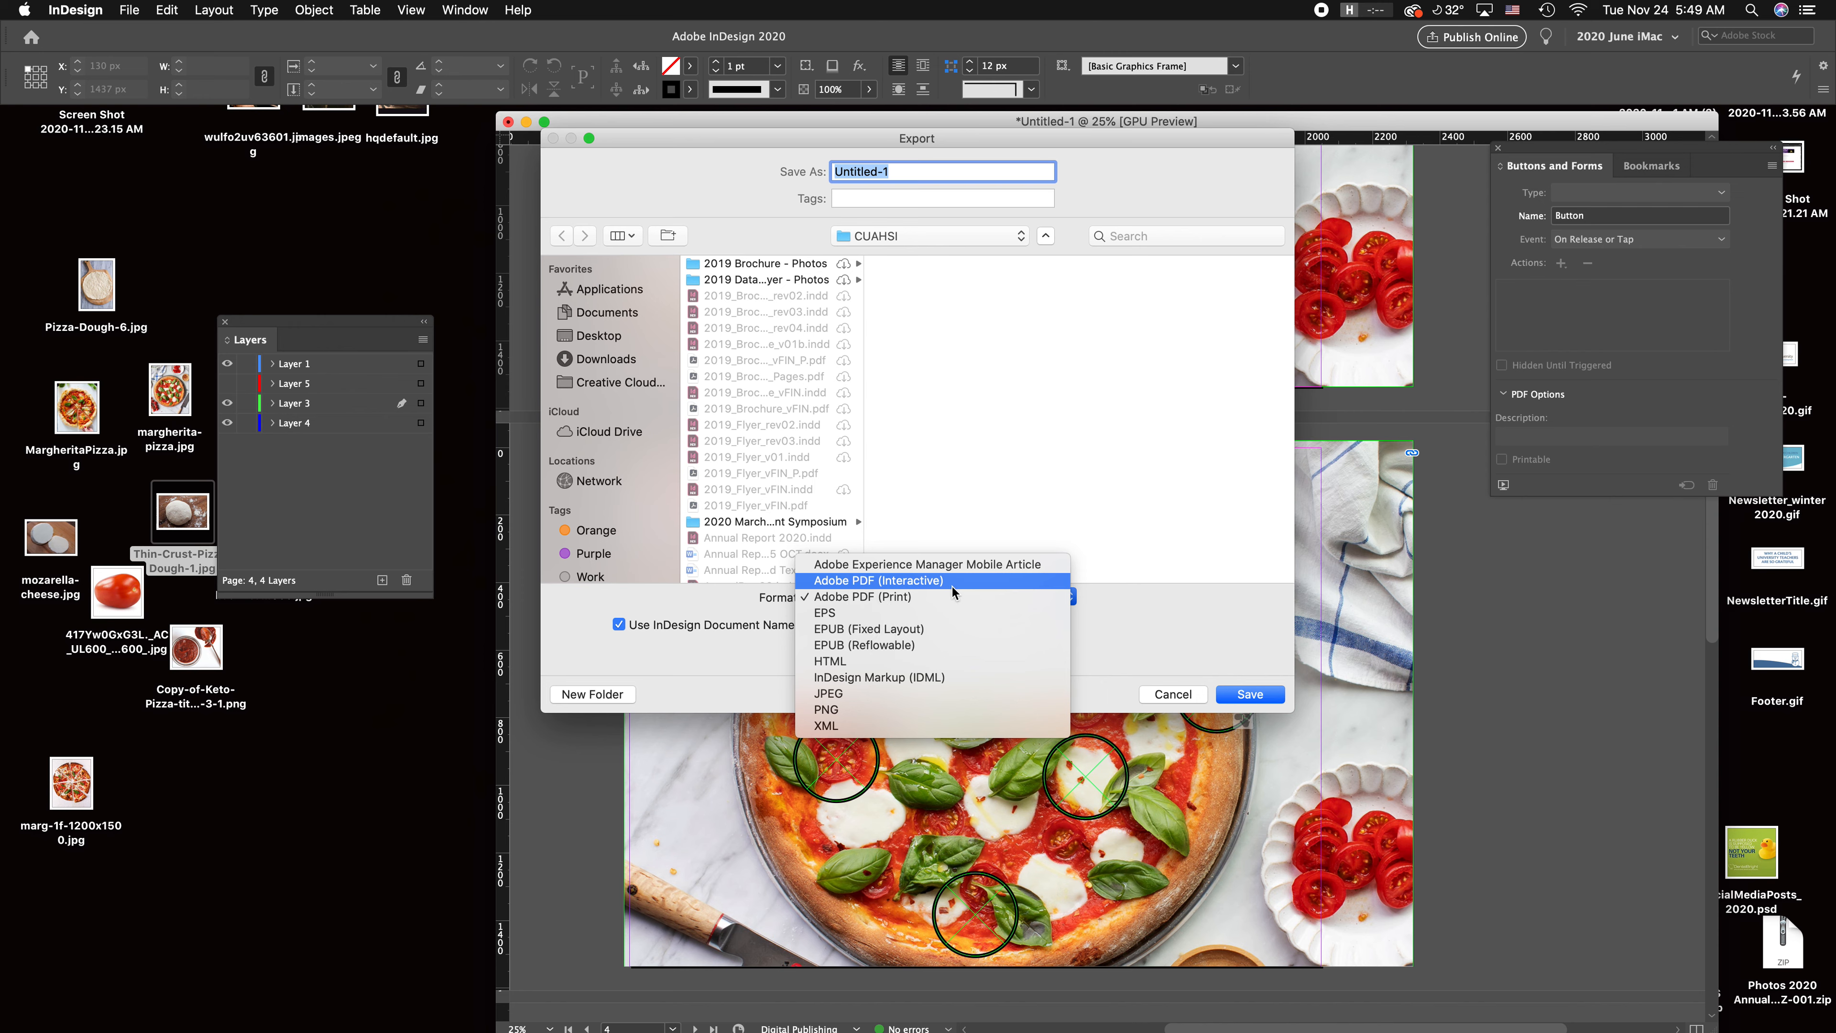
{"action": "left_click", "coordinate": [953, 587]}
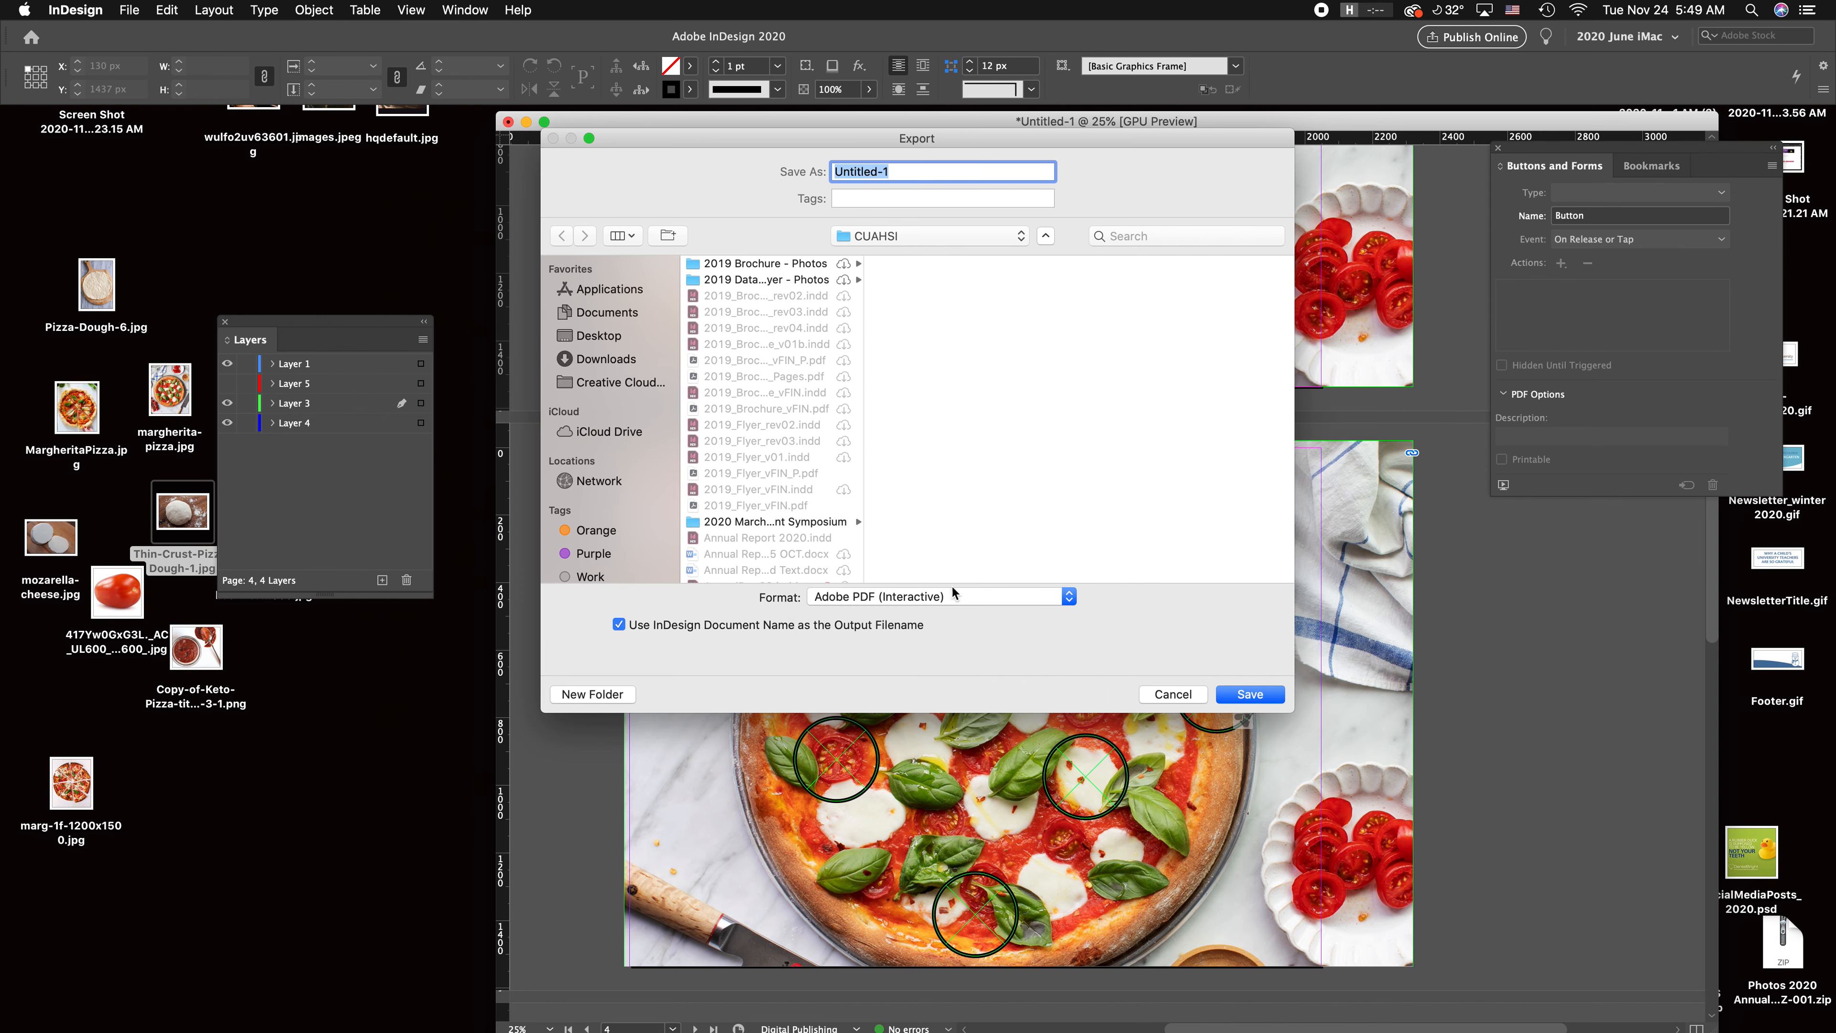
{"action": "left_click", "coordinate": [952, 592]}
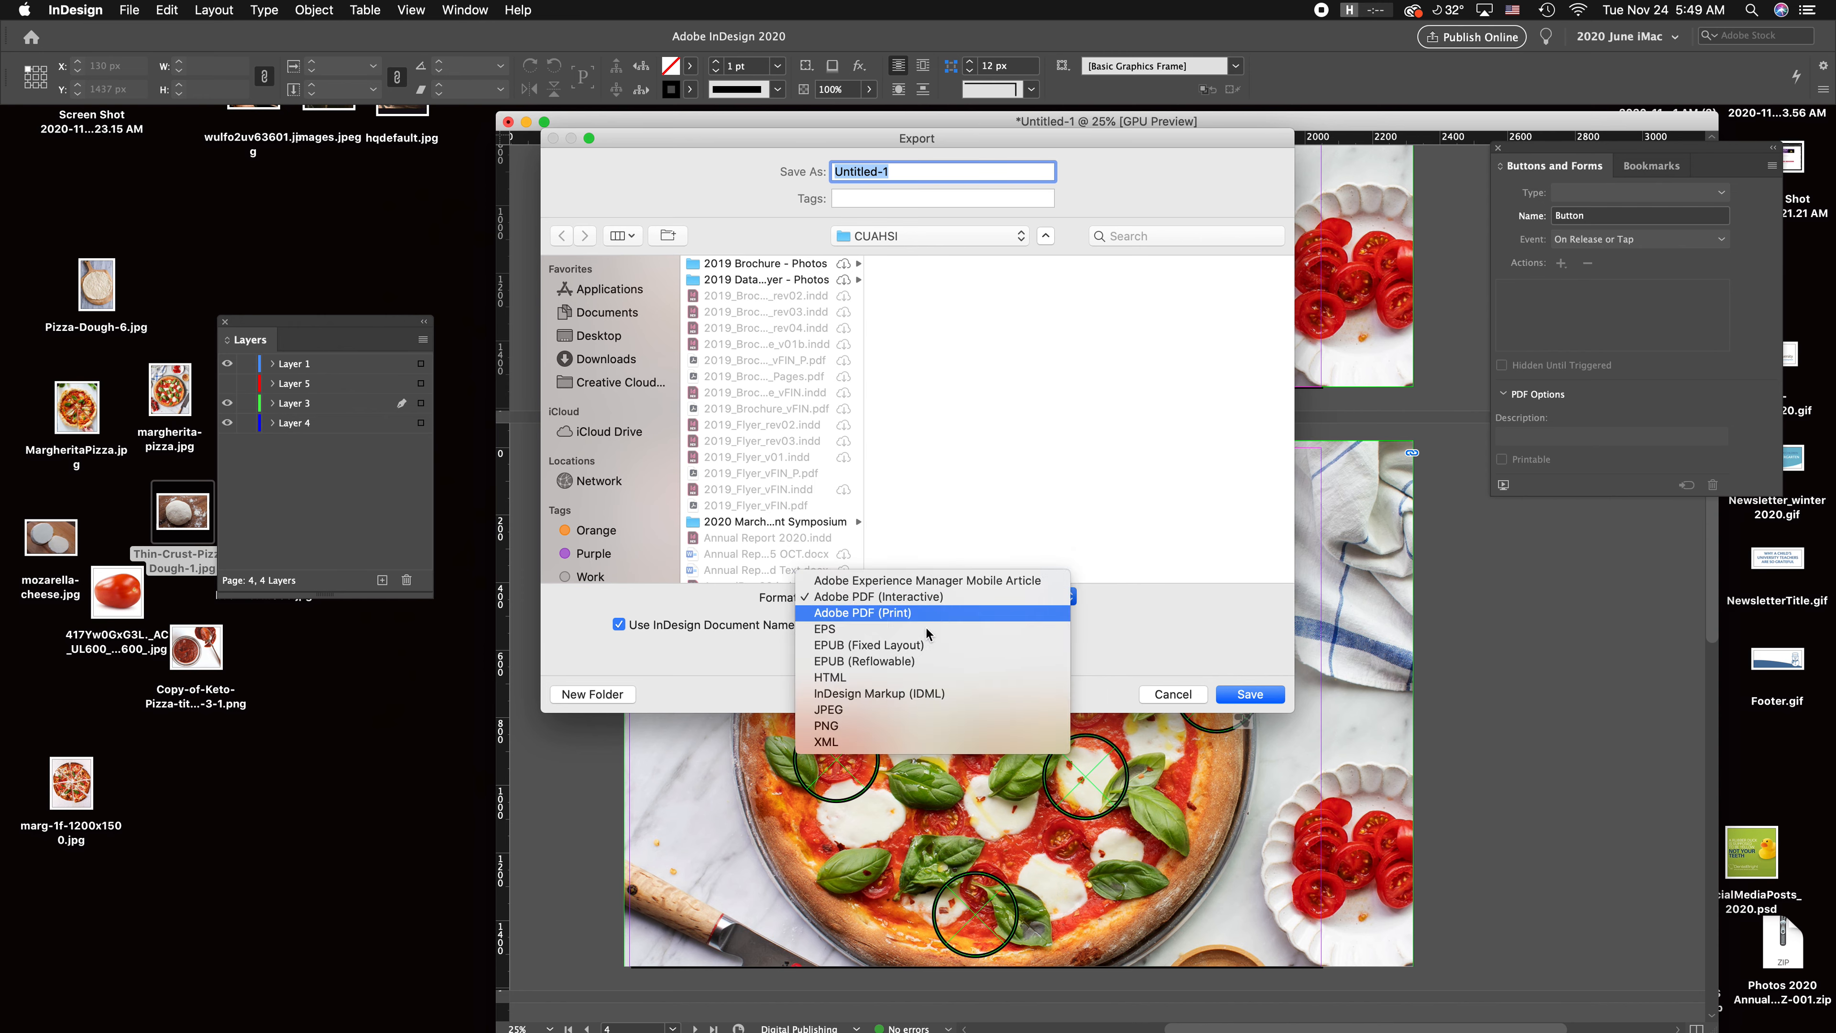
{"action": "left_click", "coordinate": [899, 597]}
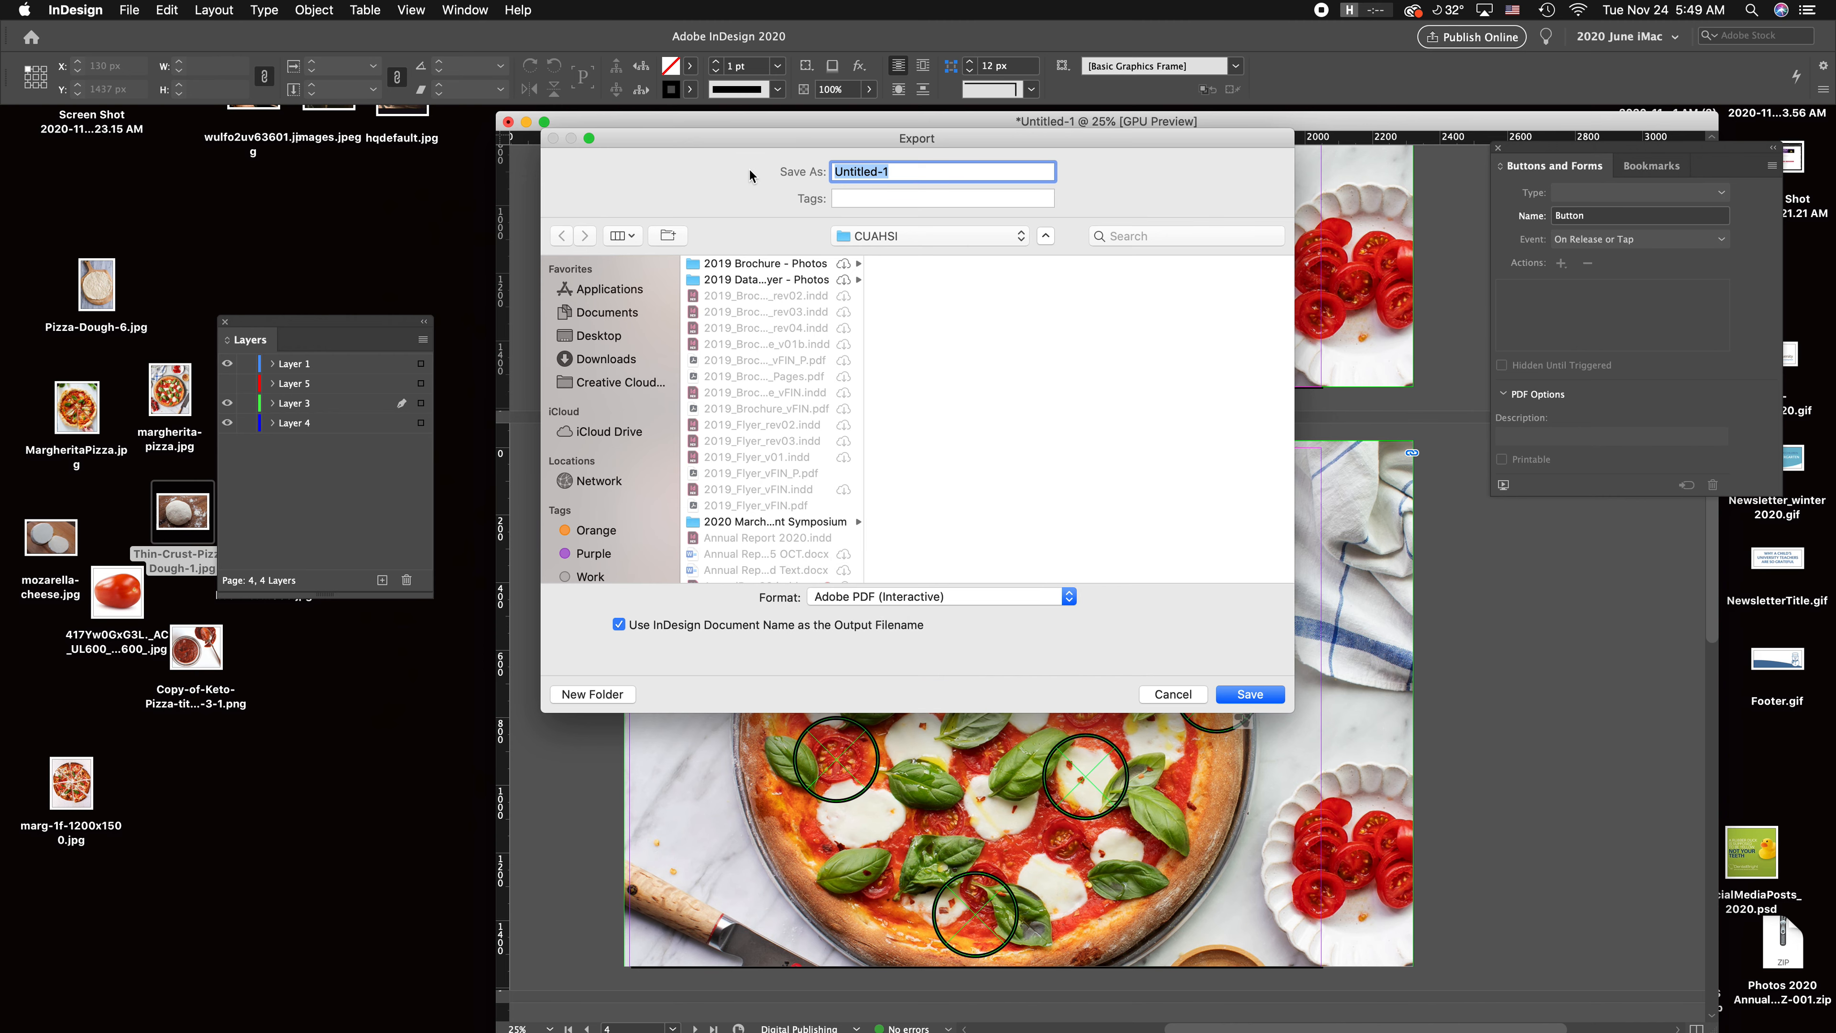
{"action": "left_click", "coordinate": [1189, 694]}
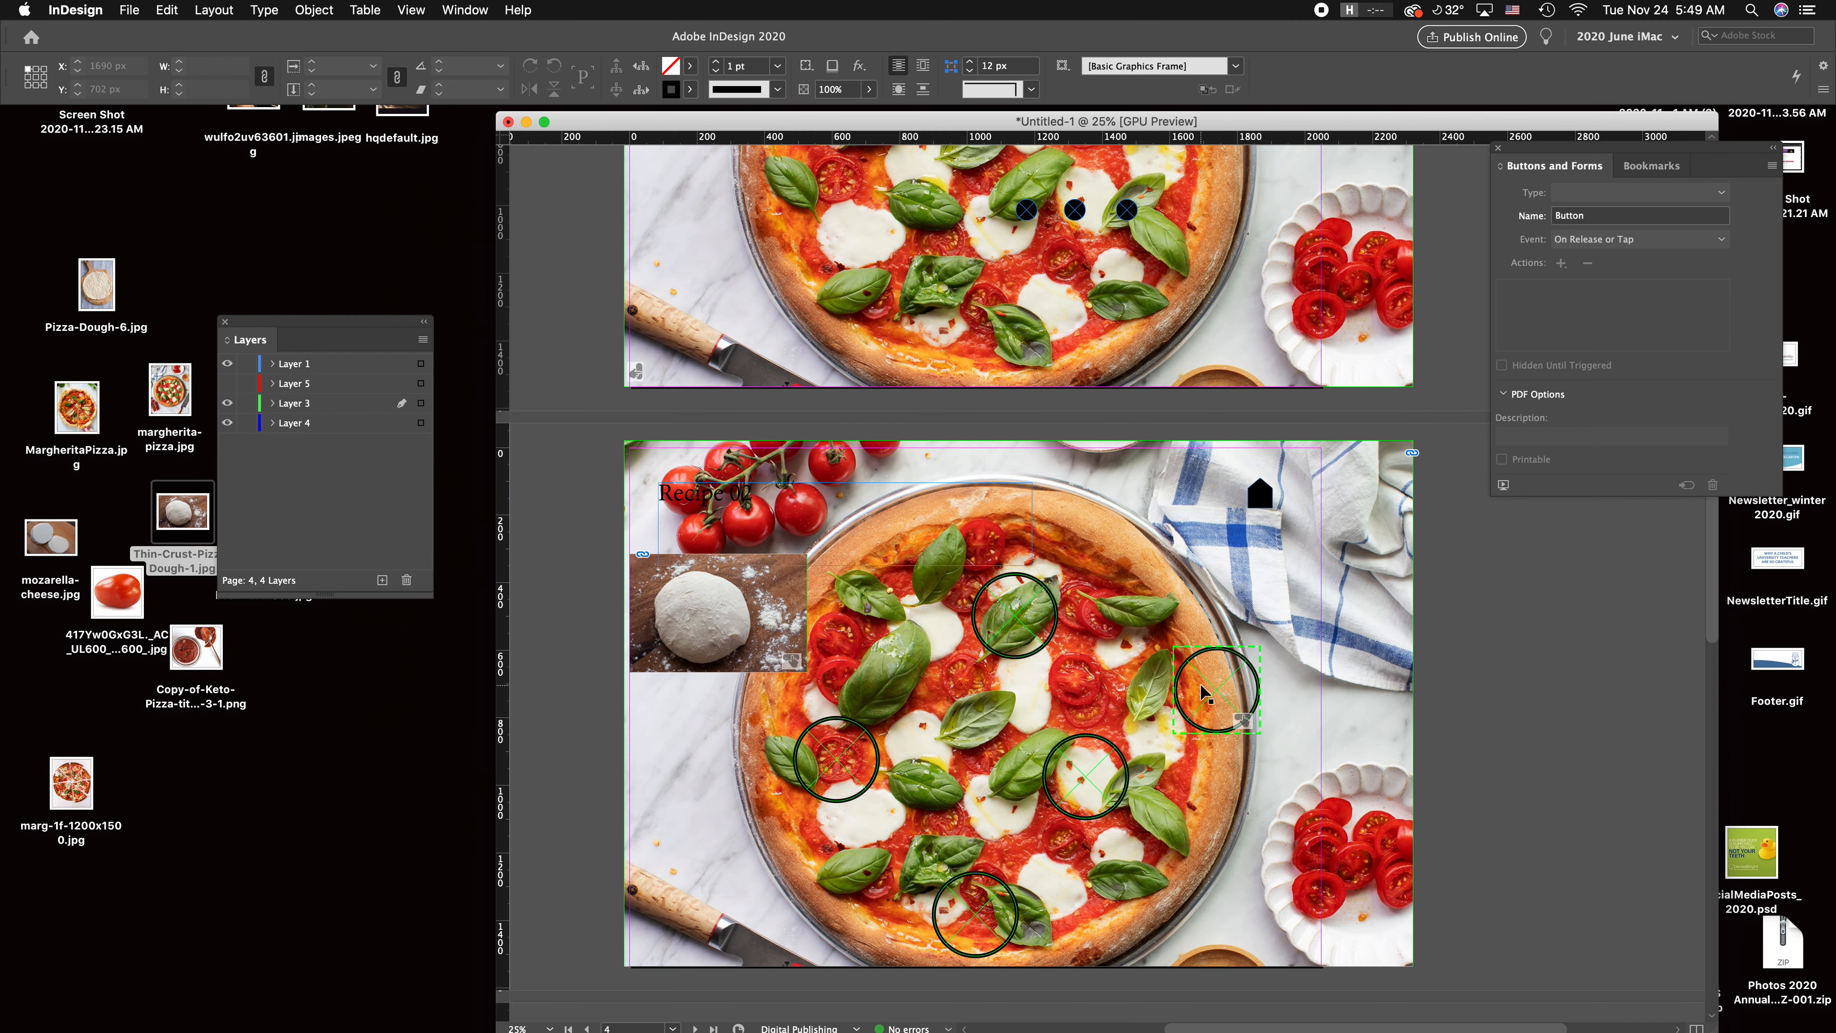